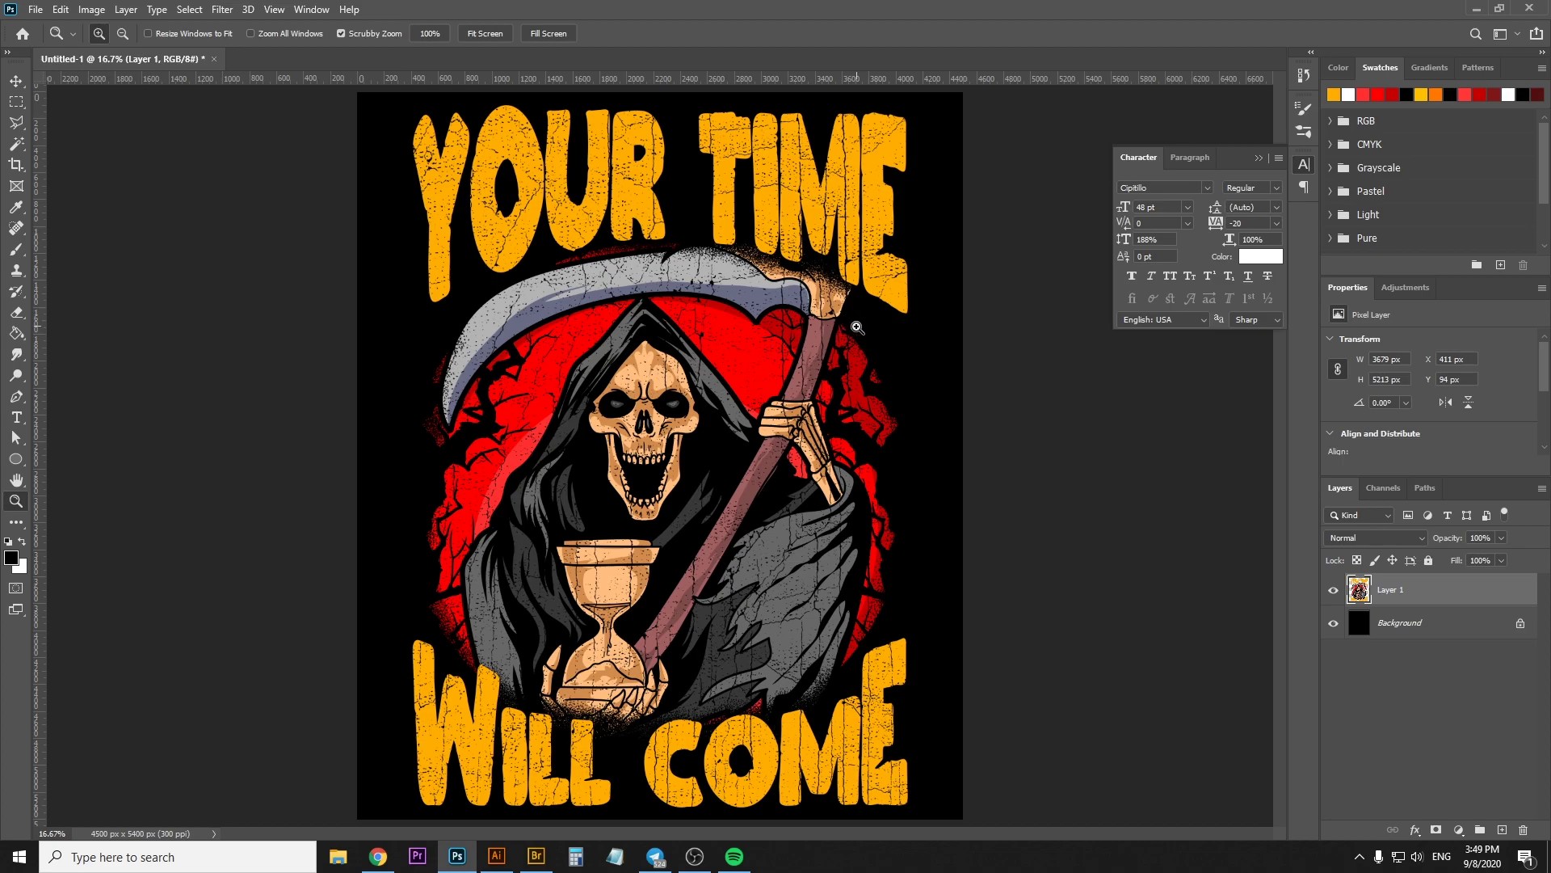
scroll(761, 321, "up", 1)
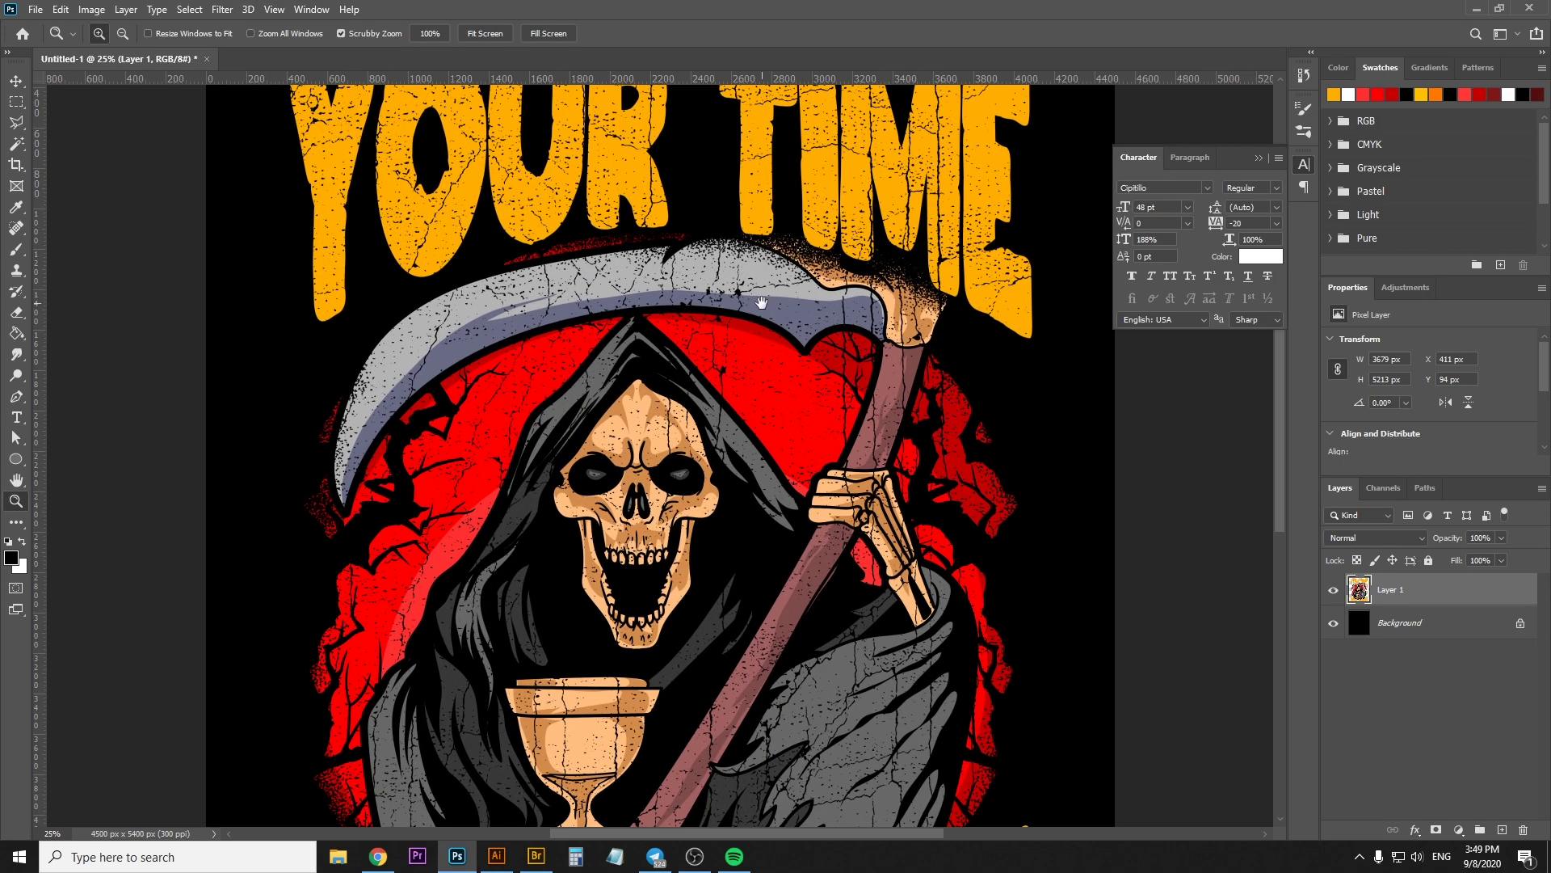
scroll(761, 322, "down", 2)
scroll(795, 391, "up", 1)
scroll(795, 391, "up", 2)
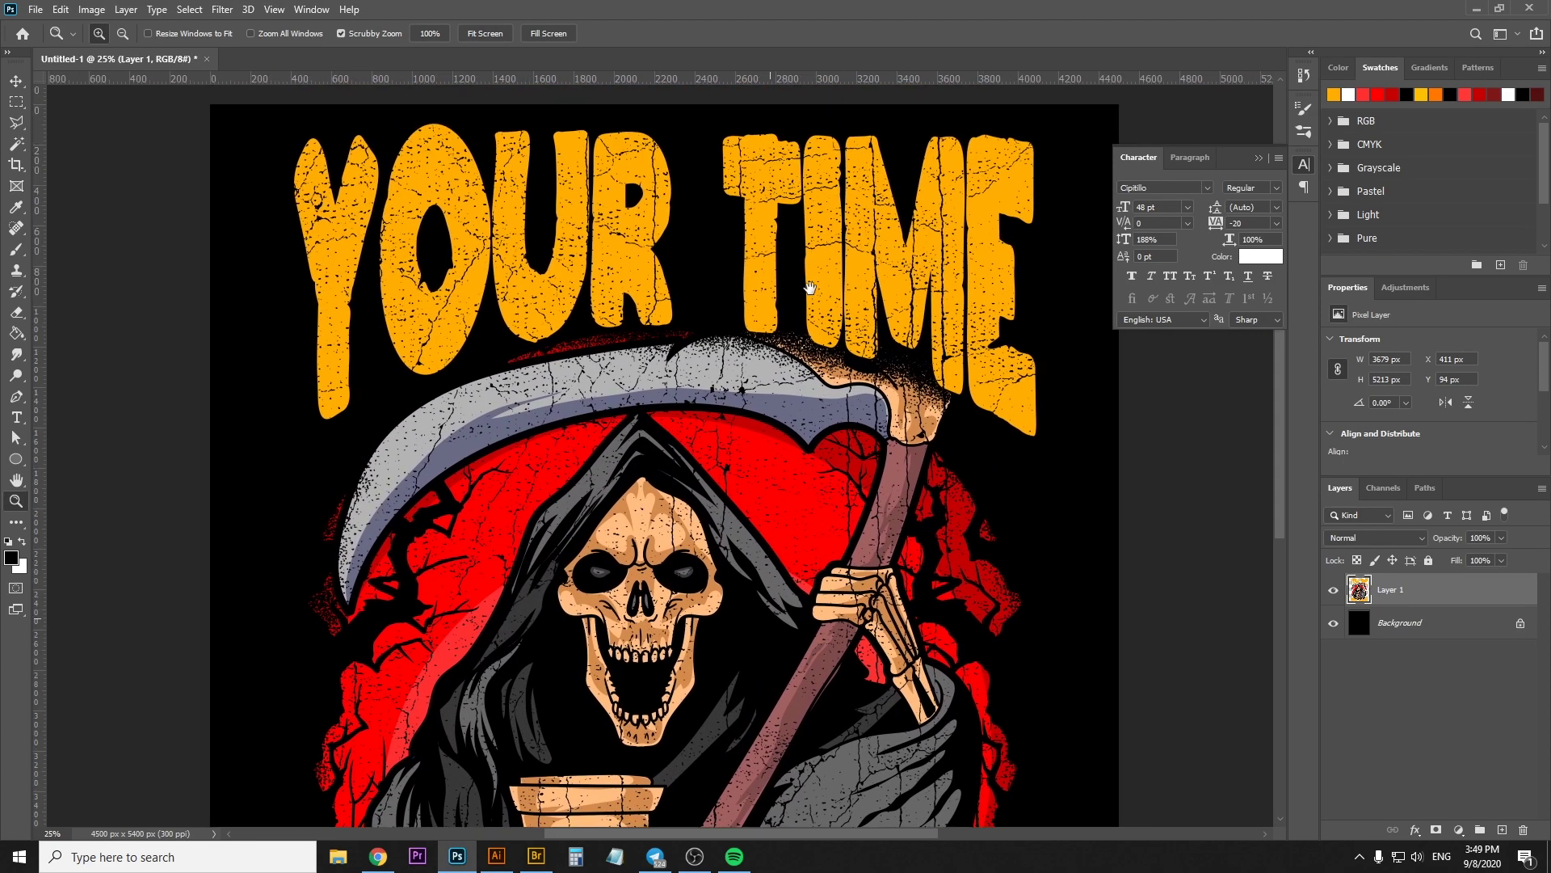
scroll(793, 351, "down", 1)
scroll(793, 300, "down", 2)
scroll(793, 300, "down", 2)
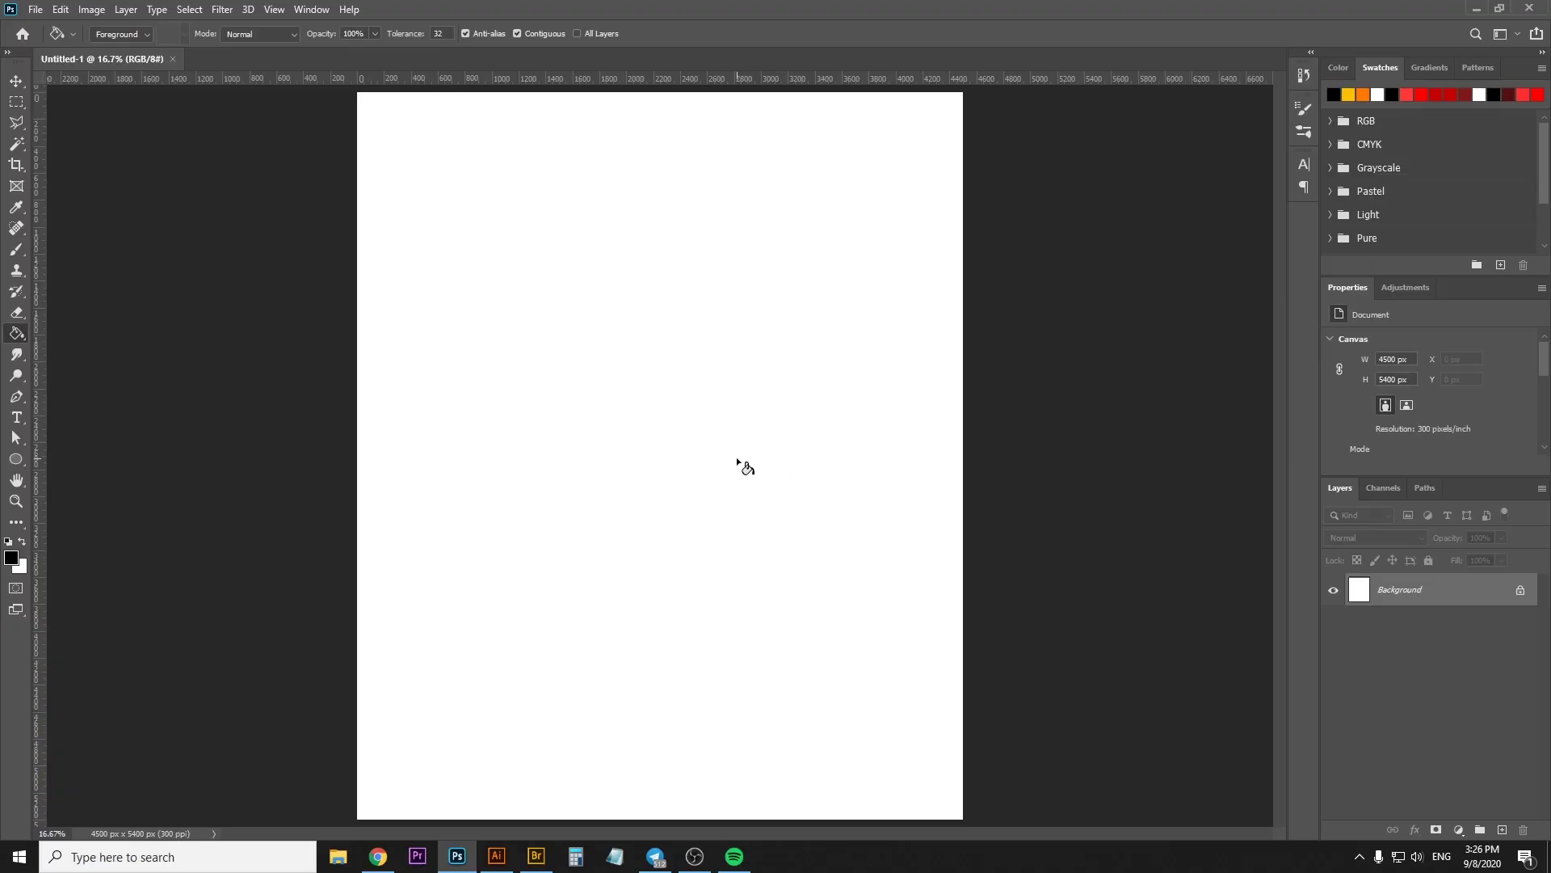
Fill the 4500 × 5400 px canvas with solid black using the Paint Bucket
left_click(669, 445)
key("z")
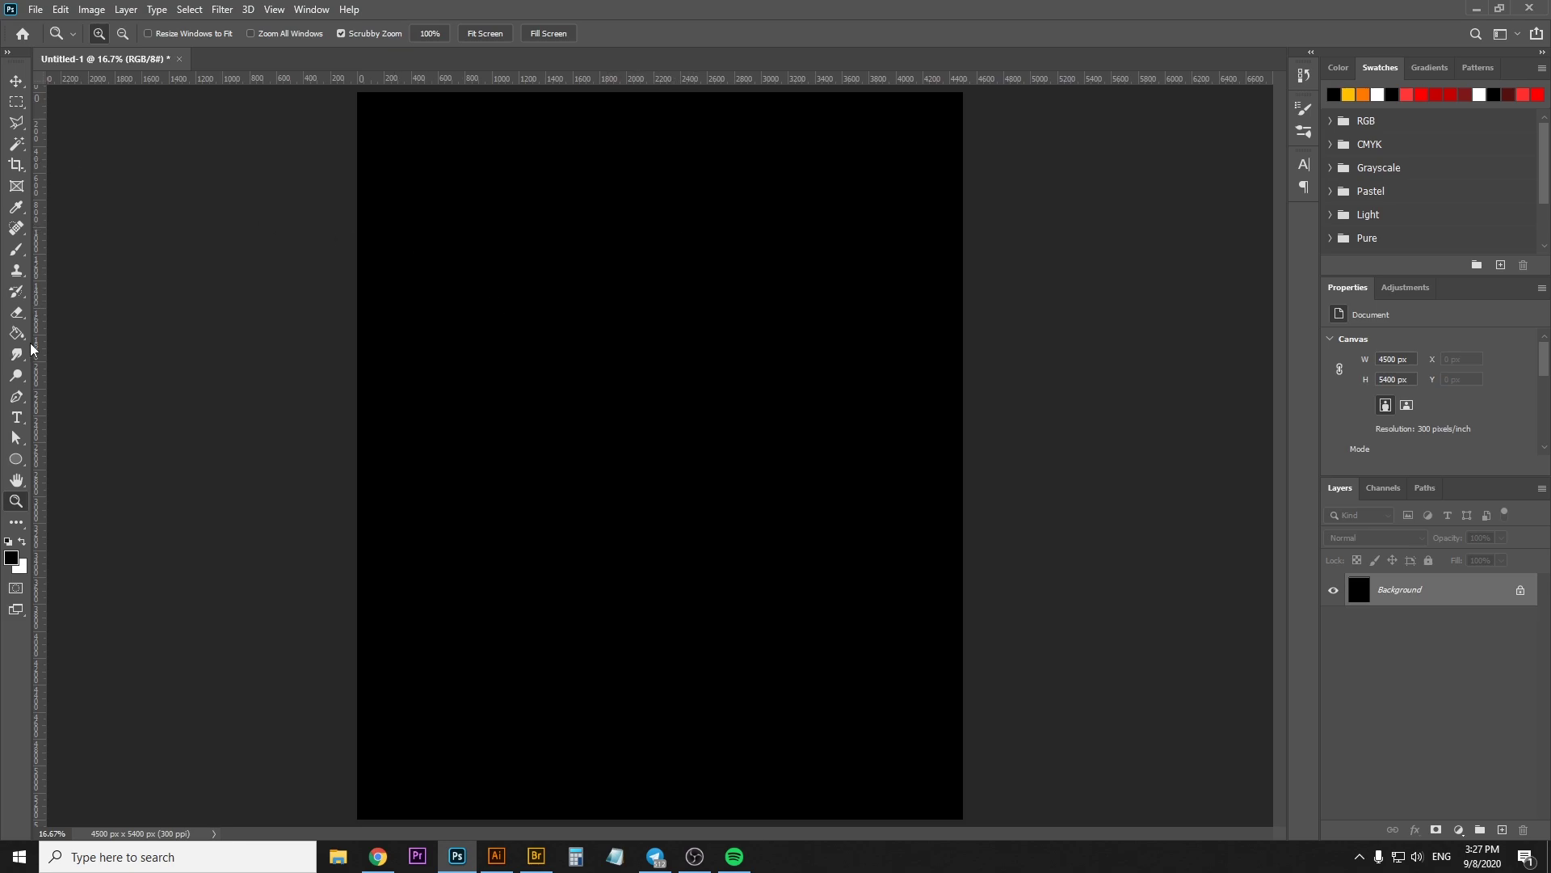
Draw a circle about 3576 px across and give it a dark red fill
left_click(17, 460)
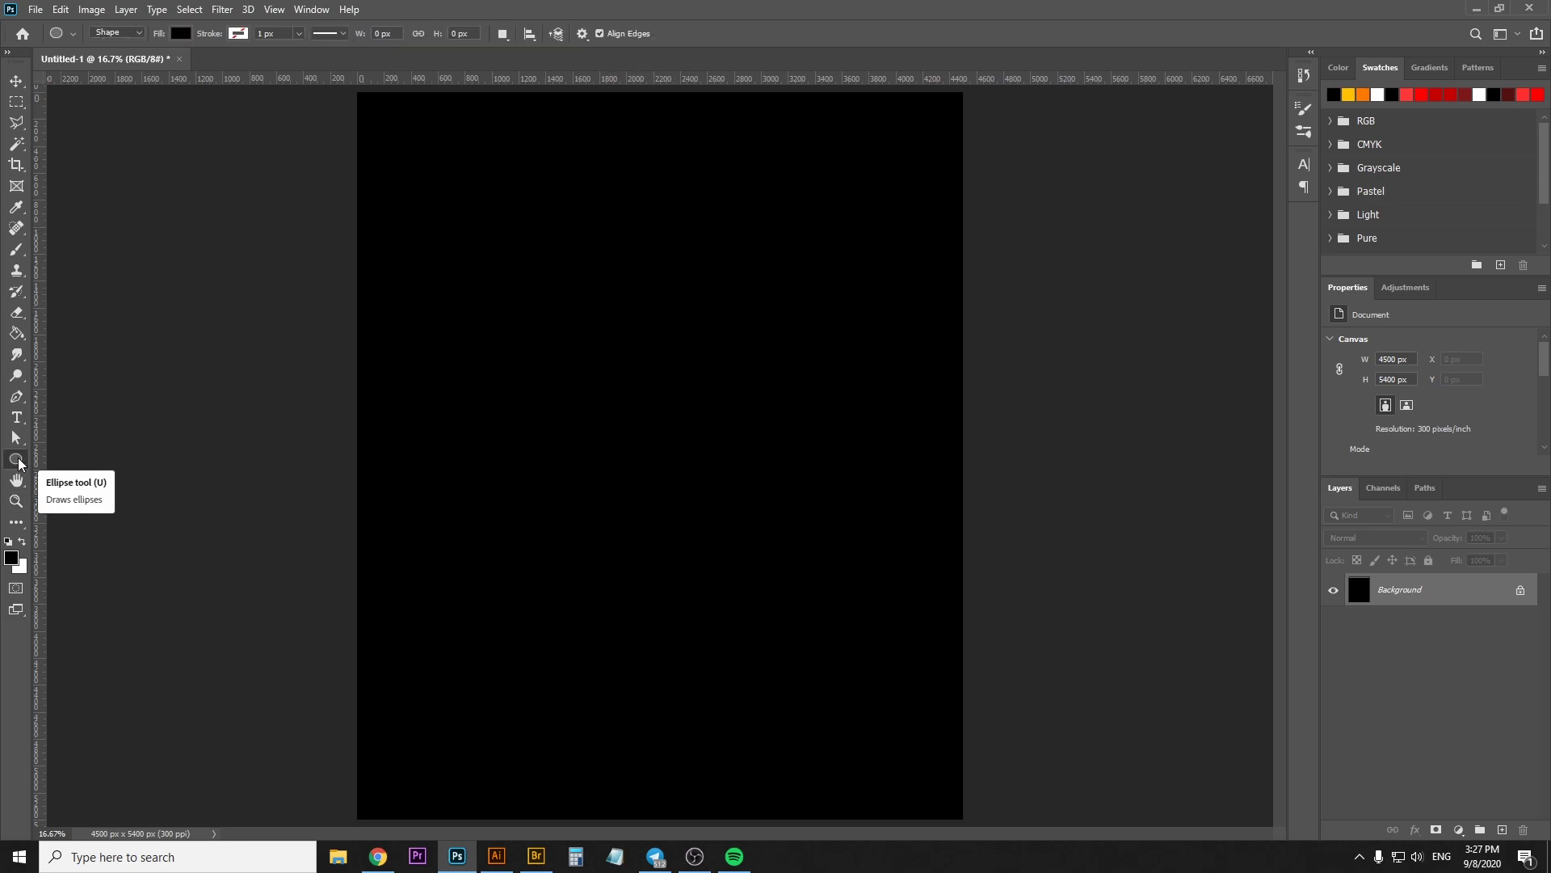
left_click_drag(492, 291, 855, 629)
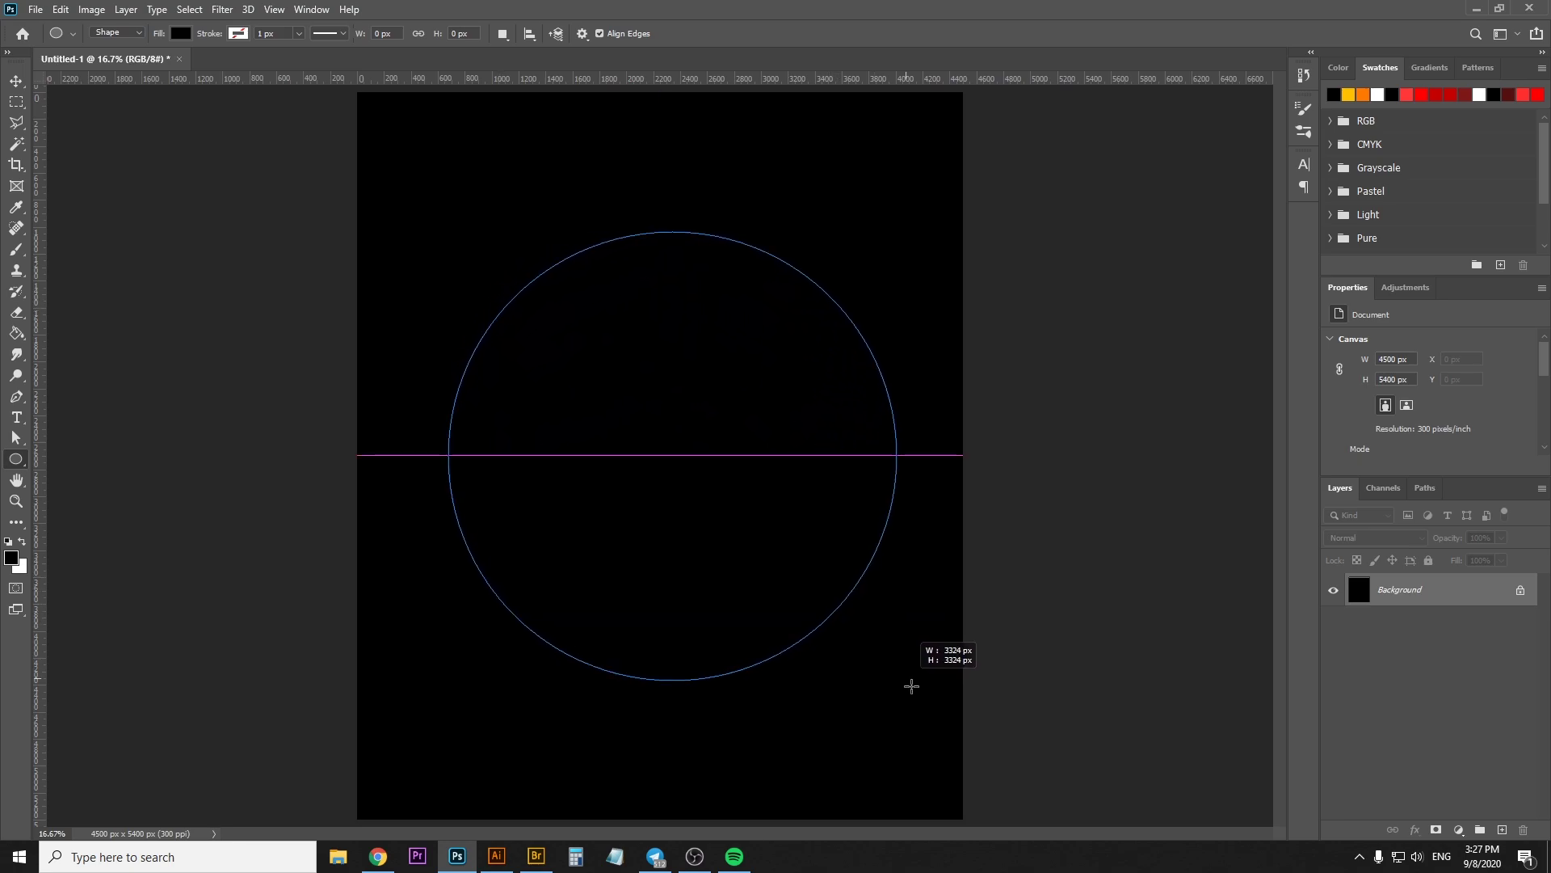
left_click_drag(856, 629, 911, 716)
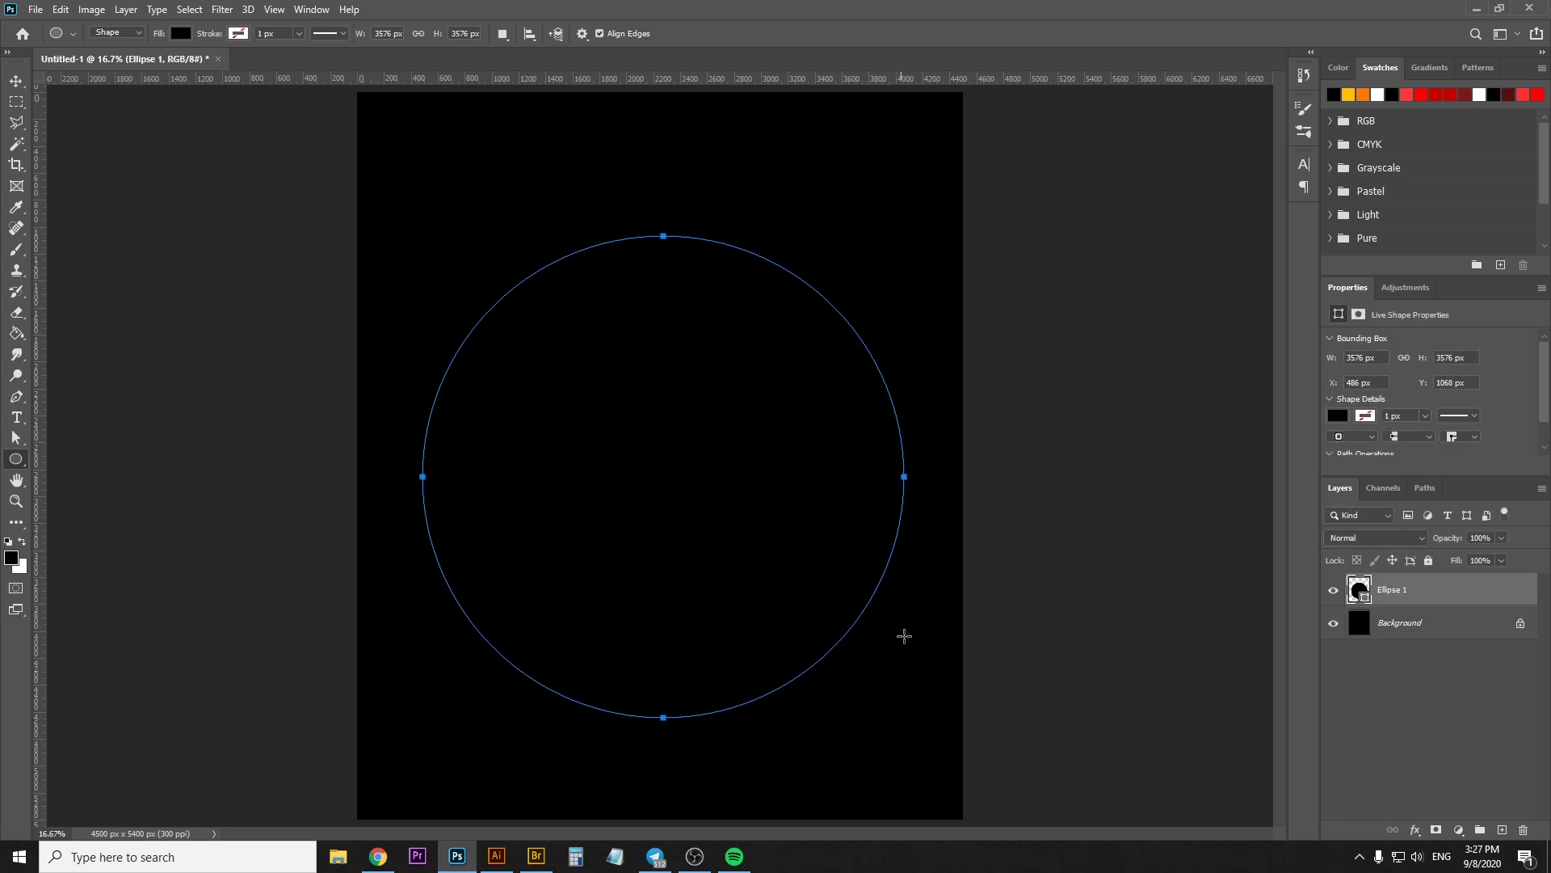
key("v")
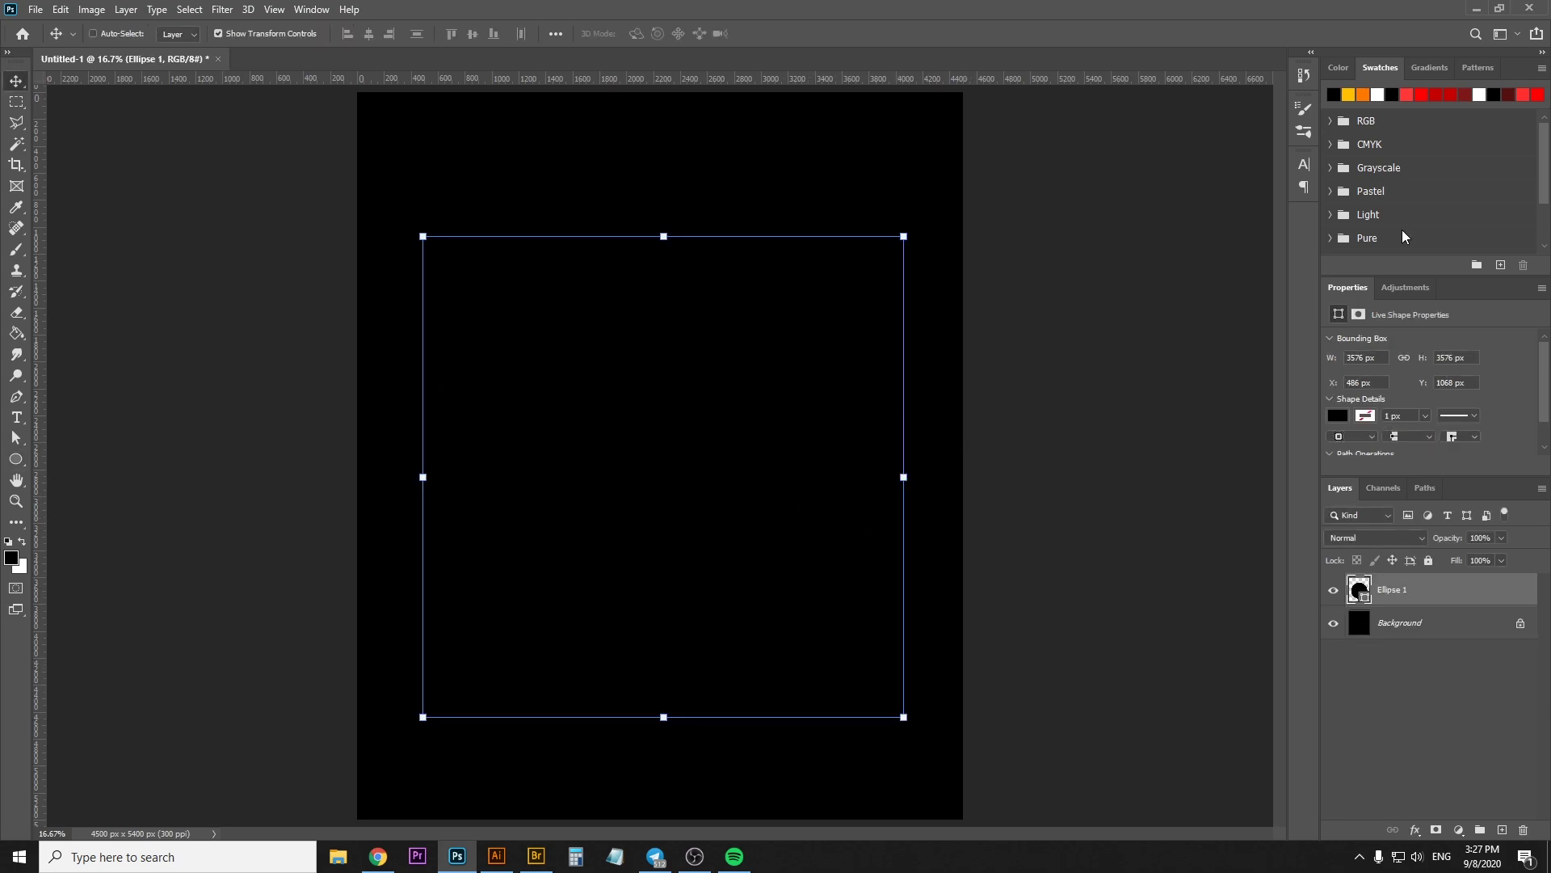
left_click(1338, 415)
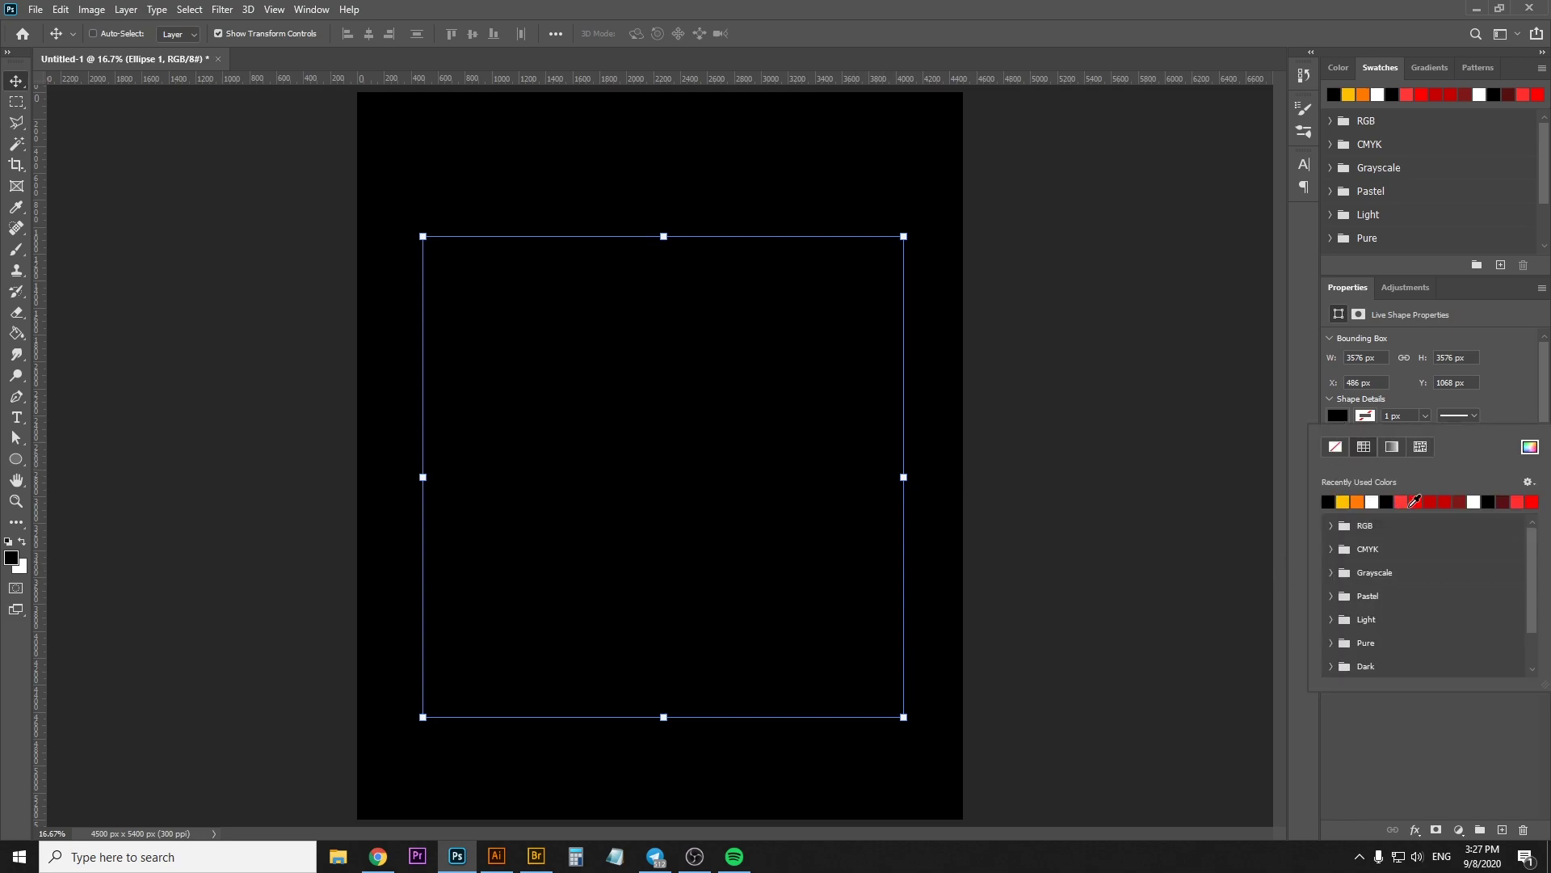
left_click(1439, 497)
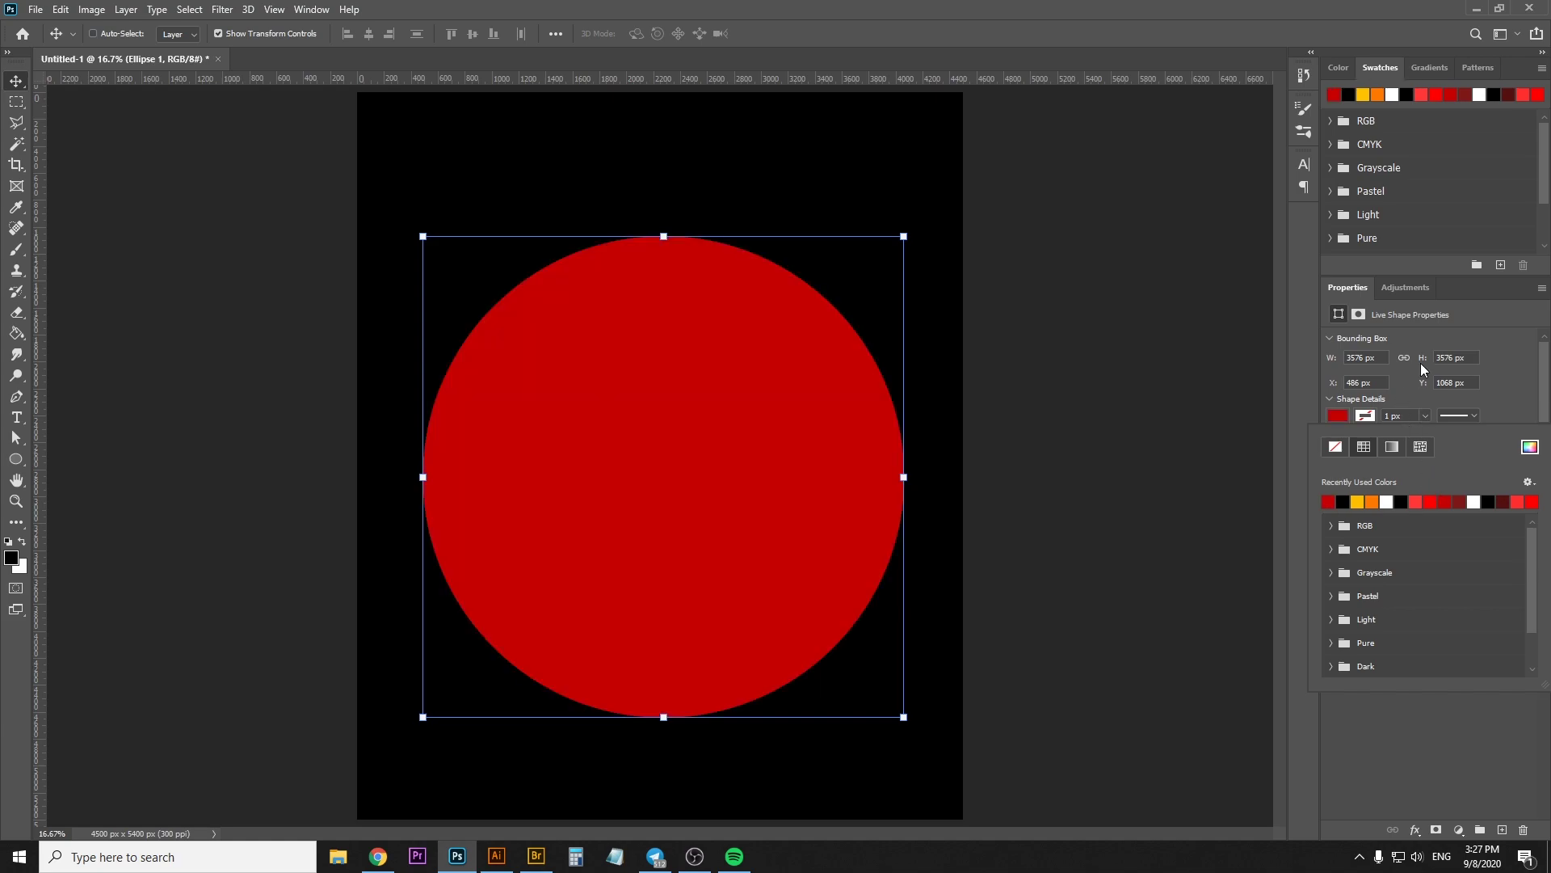
left_click(1529, 447)
left_click(1201, 266)
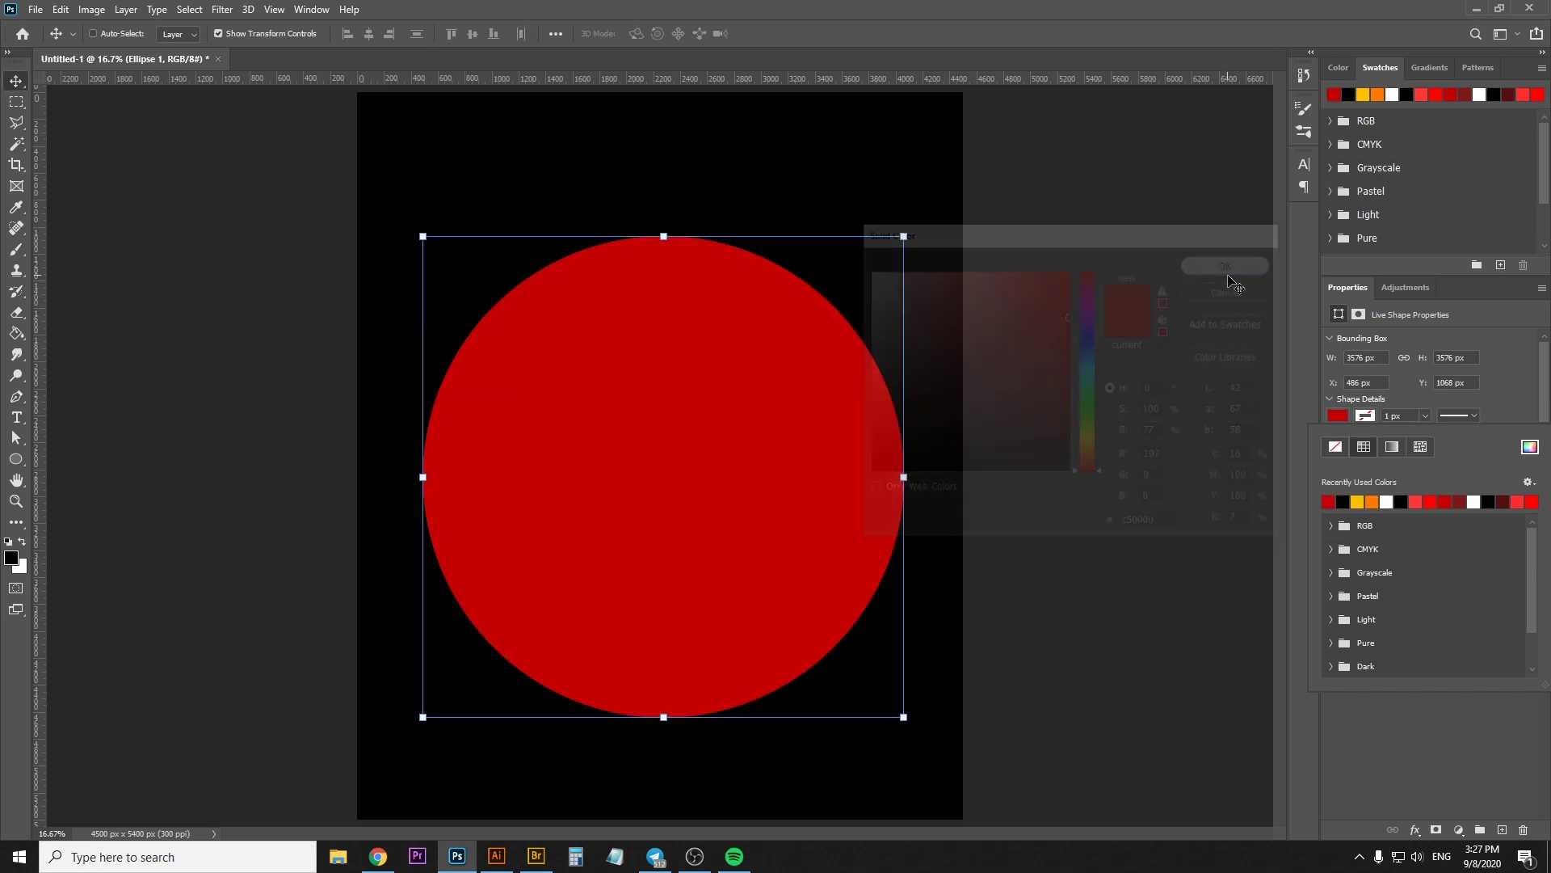
Centre the circle horizontally and vertically on the canvas, then nudge it slightly lower
key("v")
key("ctrl+a")
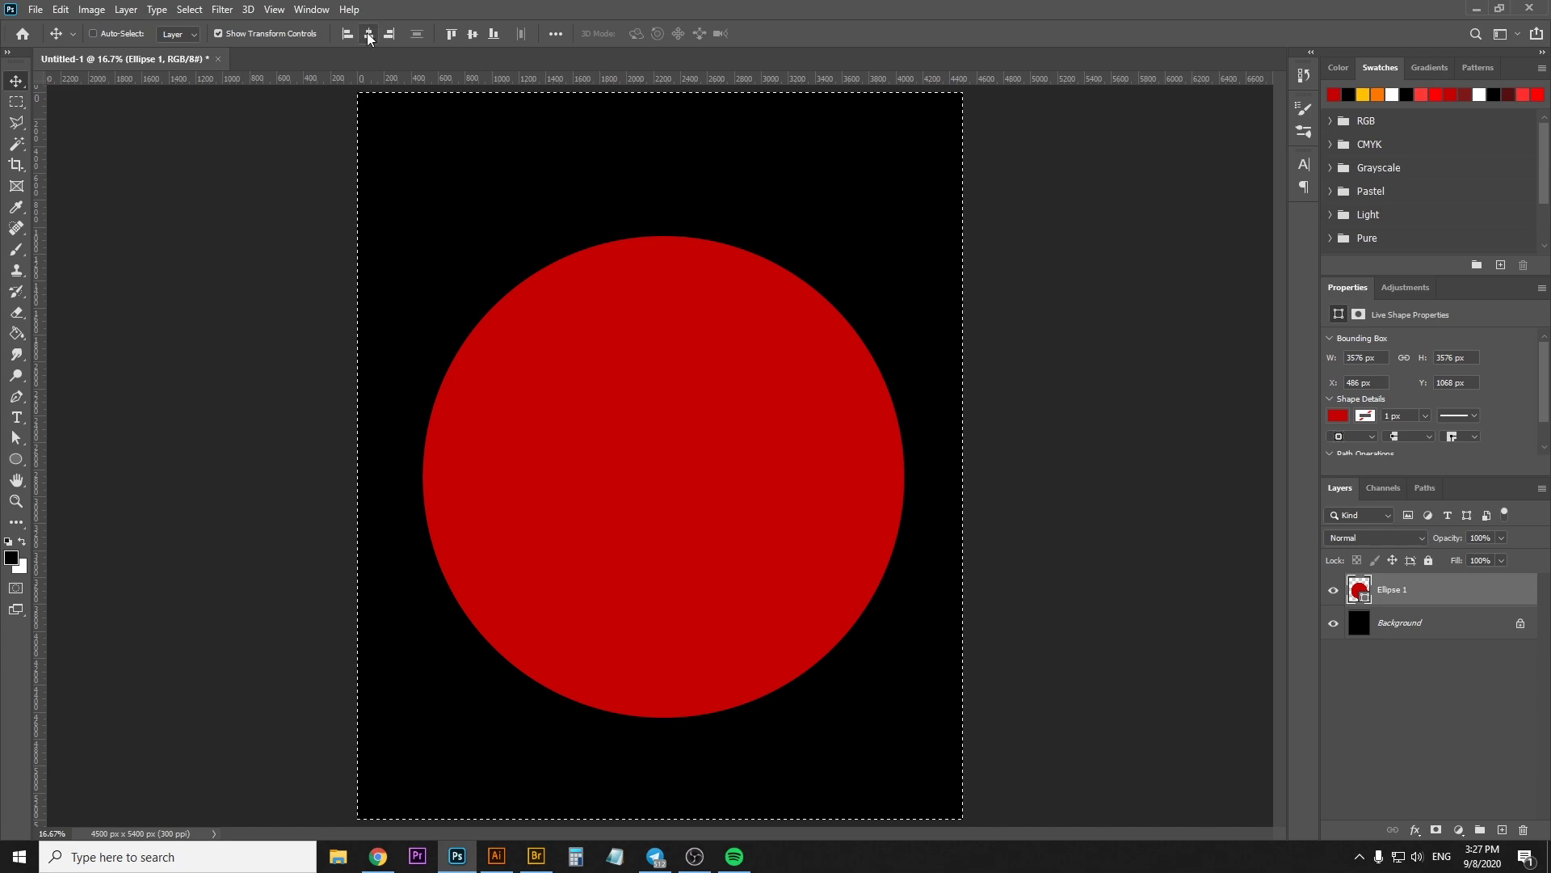
left_click(369, 33)
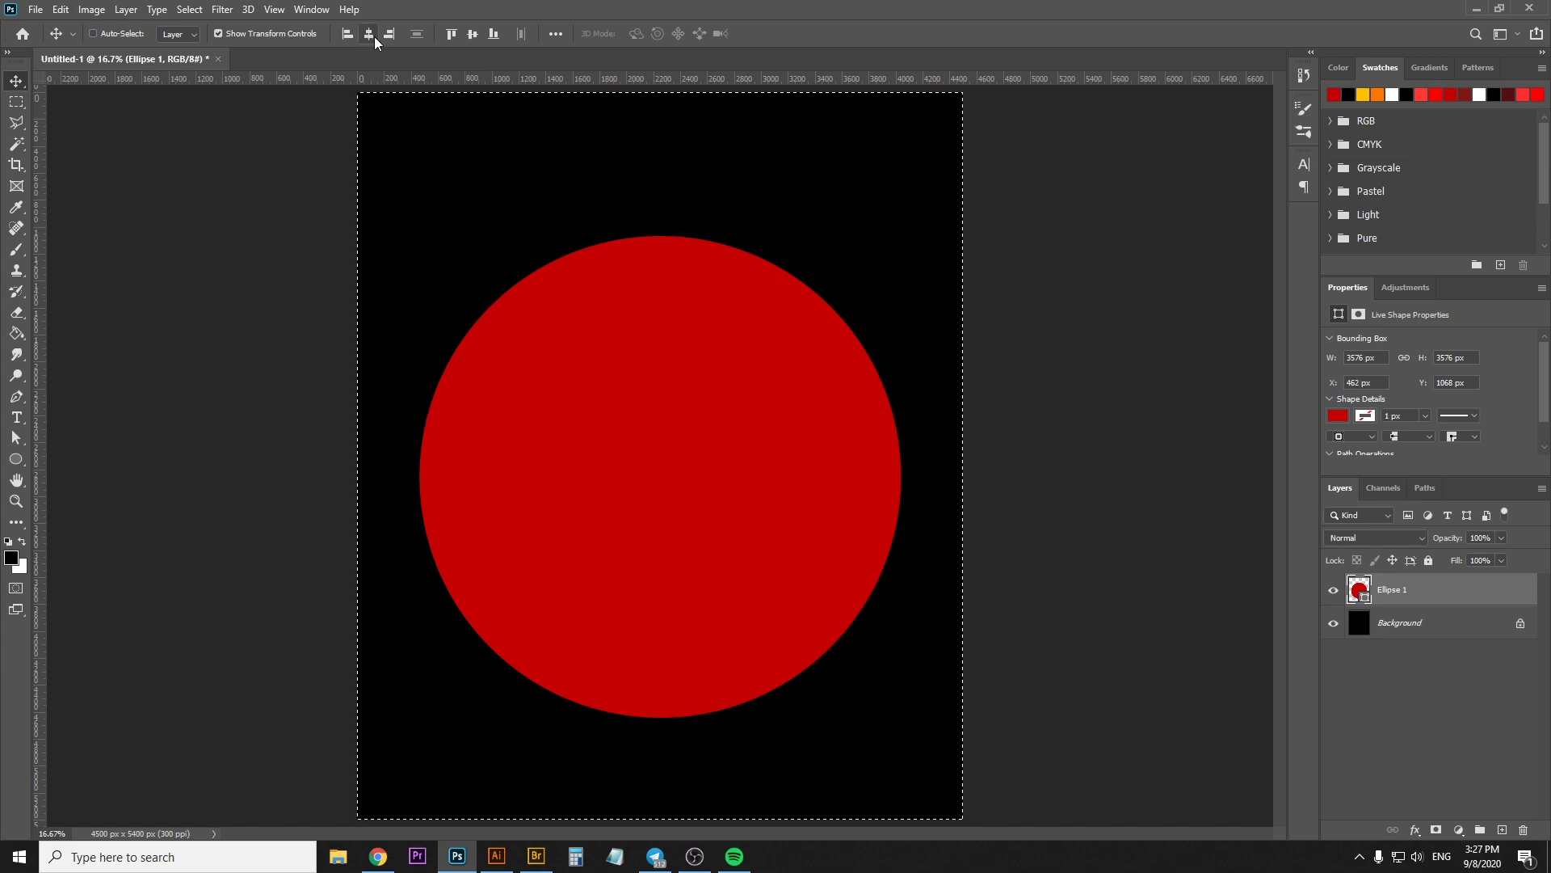
left_click(472, 37)
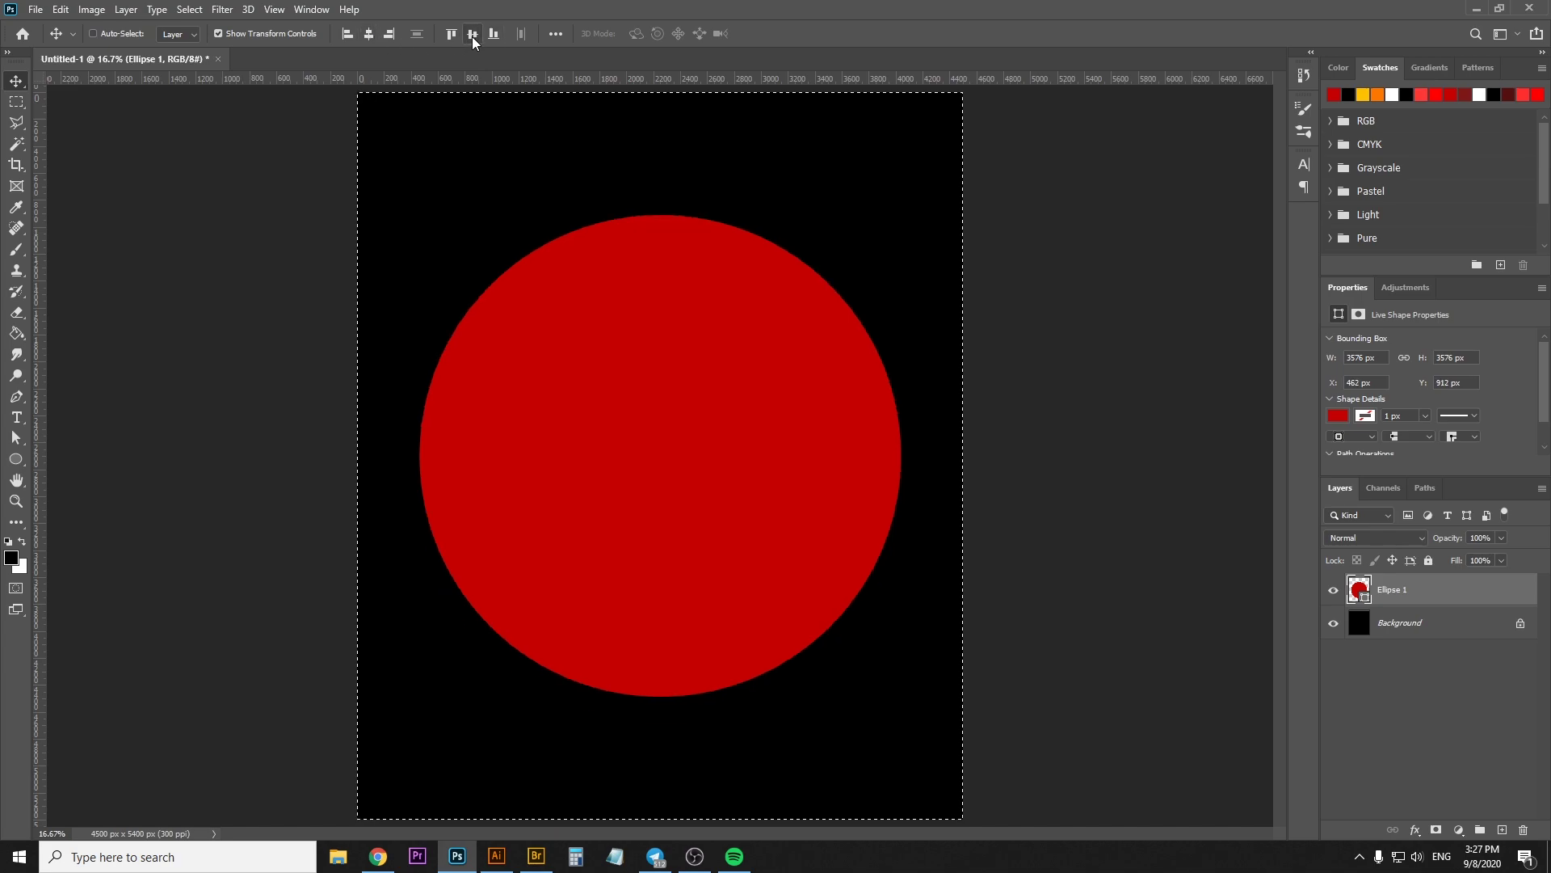
key("ctrl+d")
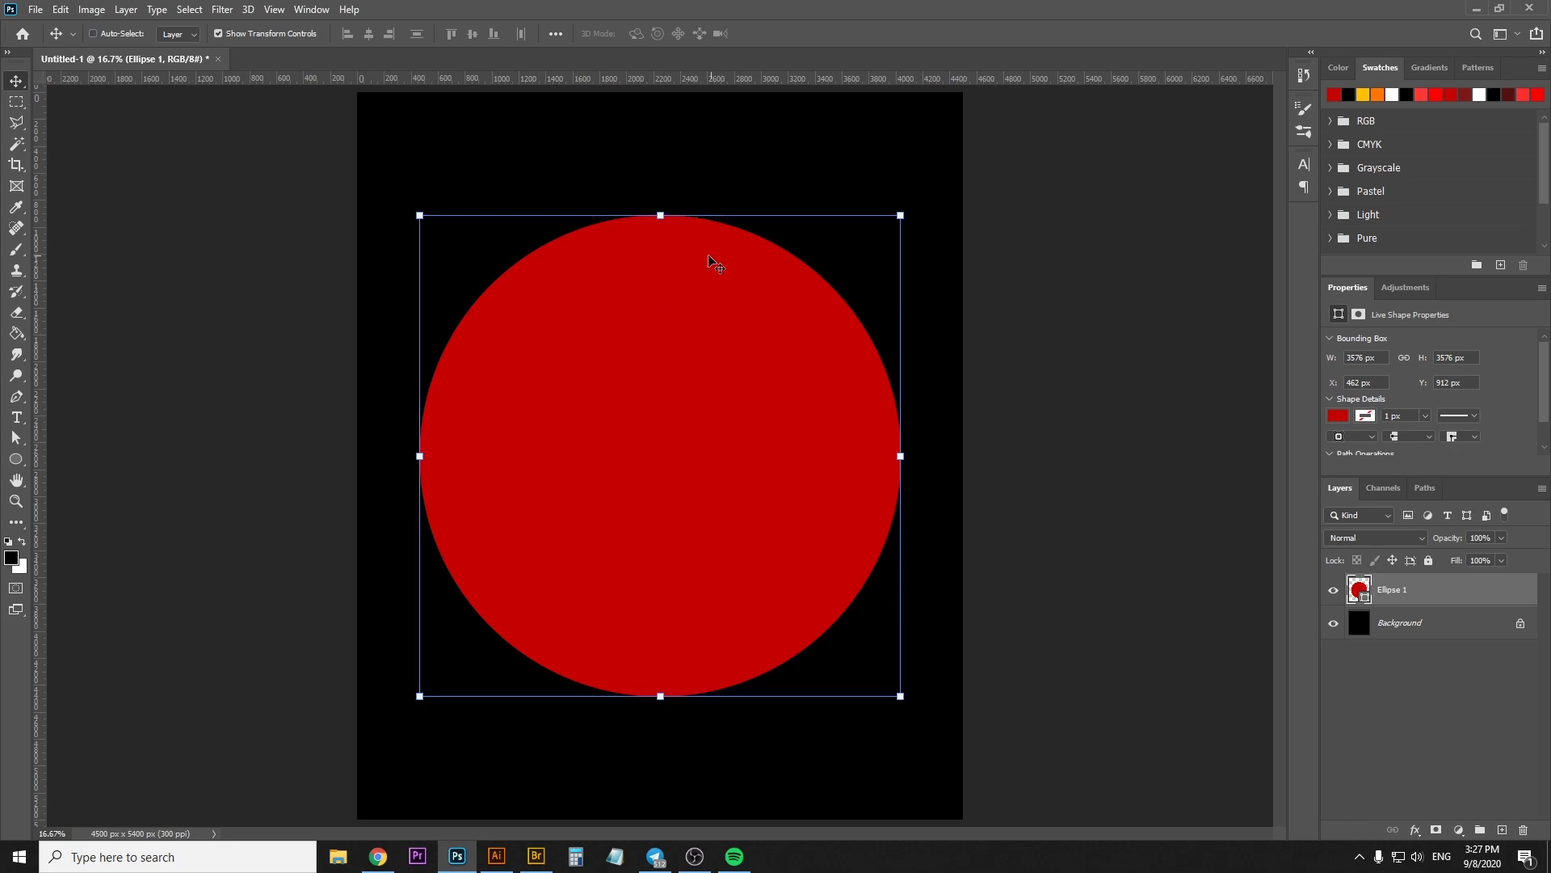
key("Down")
key("Down")
key("Down")
key("Down")
key("Down")
key("Down")
key("Down")
key("Down")
key("Down")
key("Down")
key("Down")
key("Down")
key("Down")
key("Down")
key("Down")
key("Down")
key("Down")
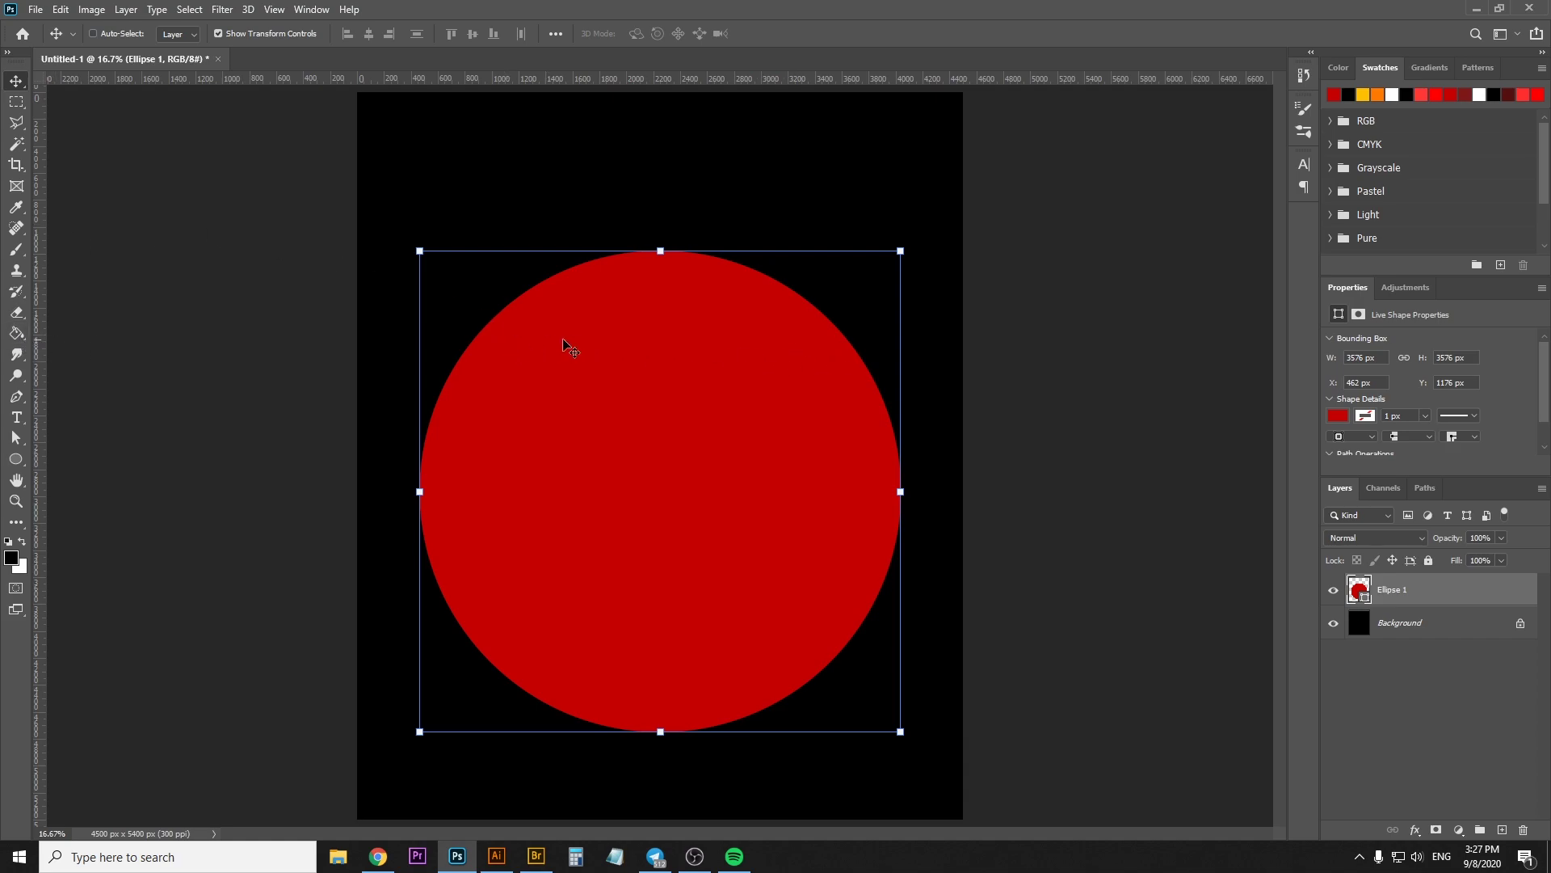
scroll(668, 335, "up", 1)
scroll(713, 336, "down", 1)
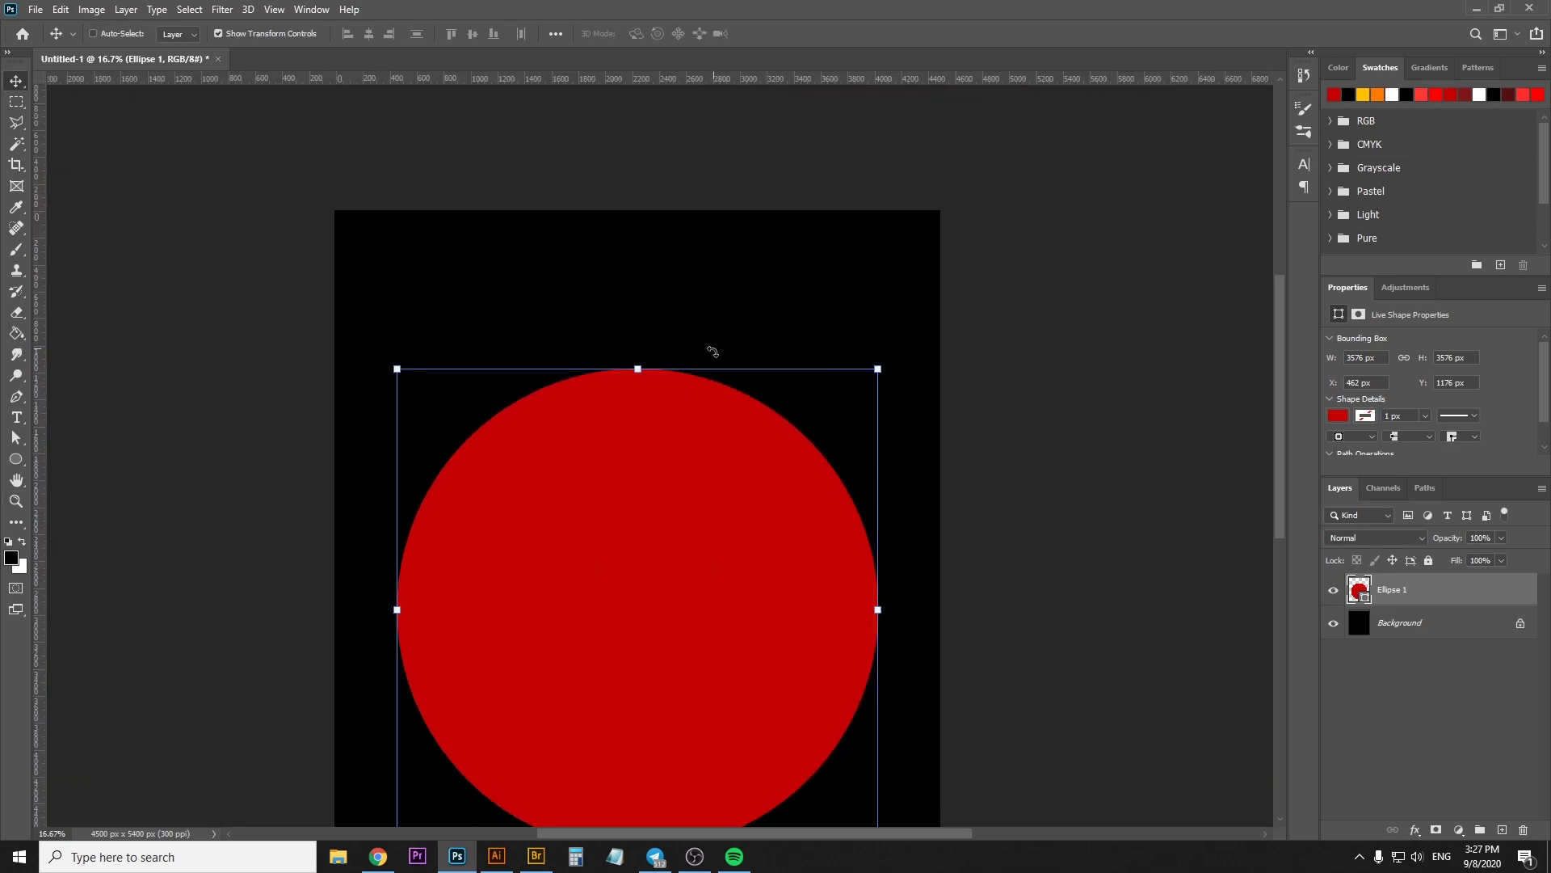
scroll(710, 358, "down", 2)
key("z")
left_click(685, 346)
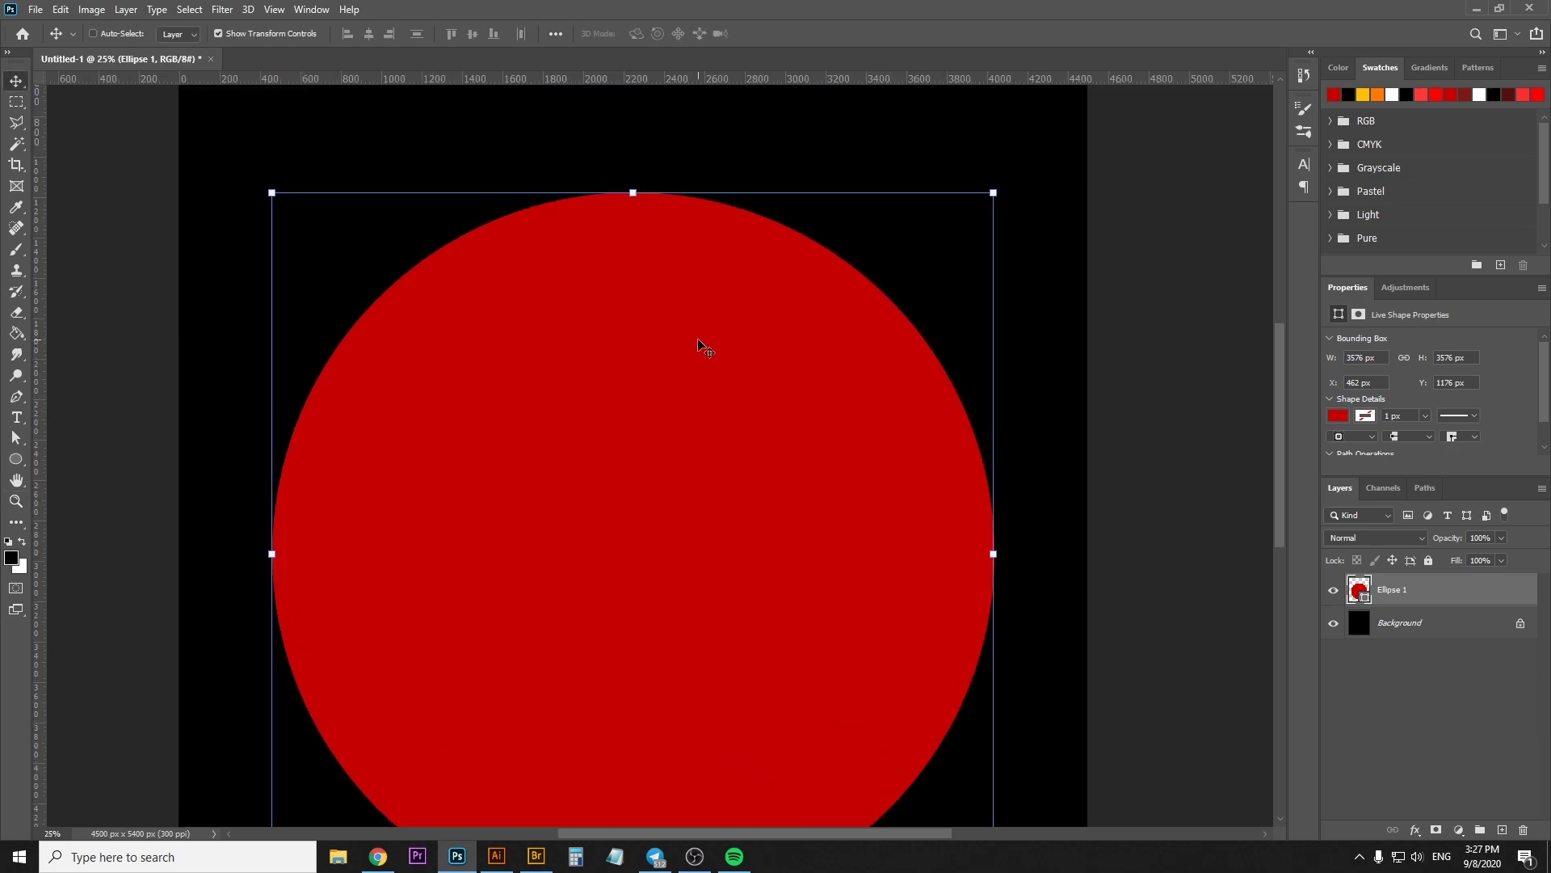
left_click(766, 333, "alt")
scroll(714, 409, "down", 1)
key("v")
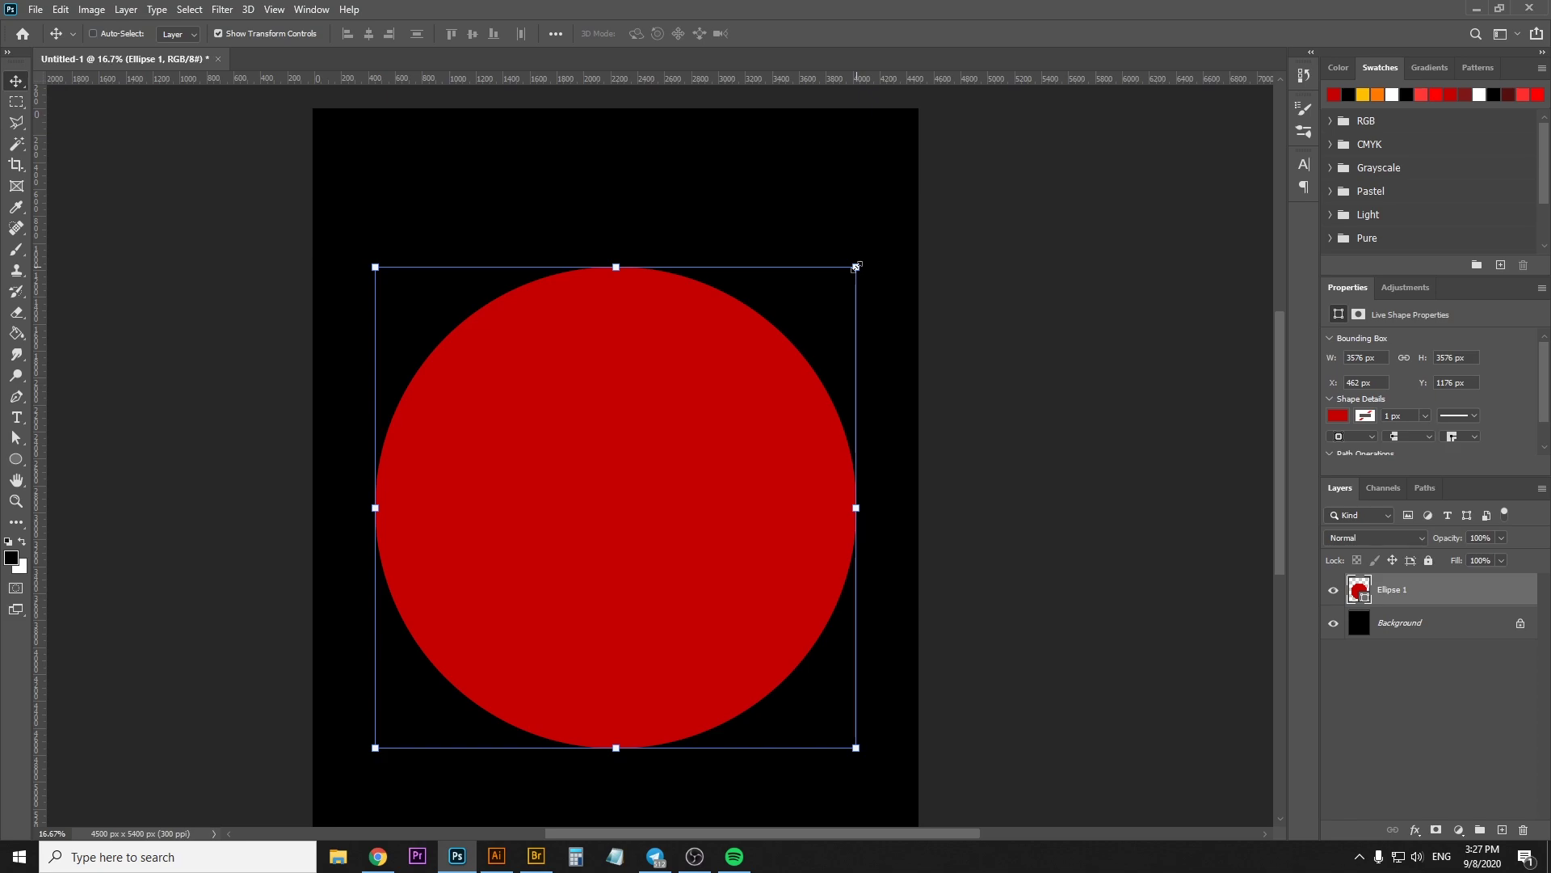
left_click(855, 265)
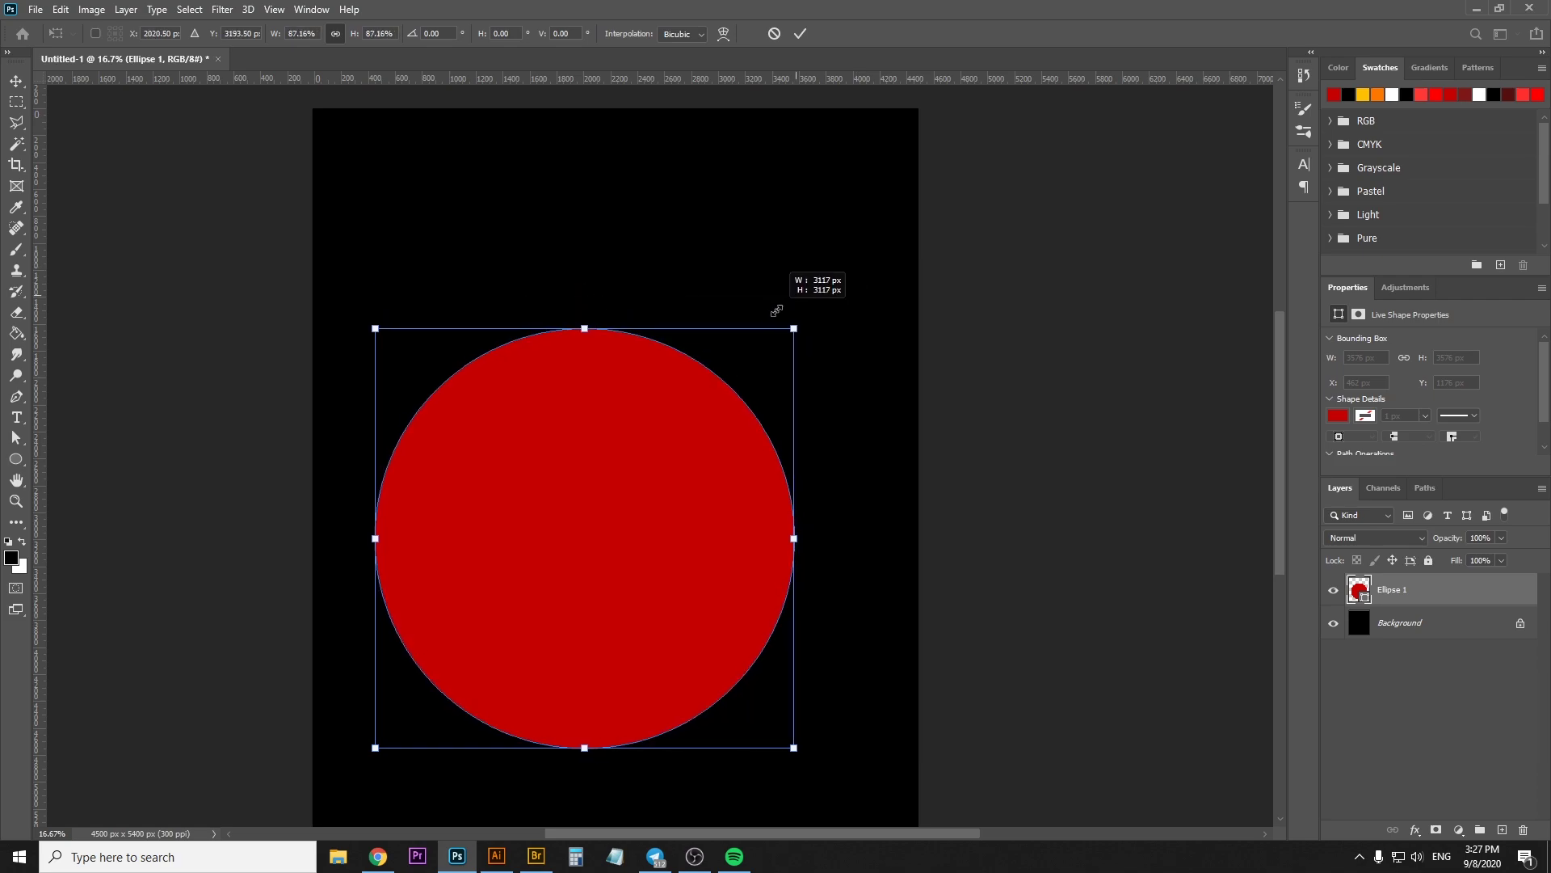
left_click_drag(856, 265, 807, 295)
key("ctrl+z")
left_click(799, 34)
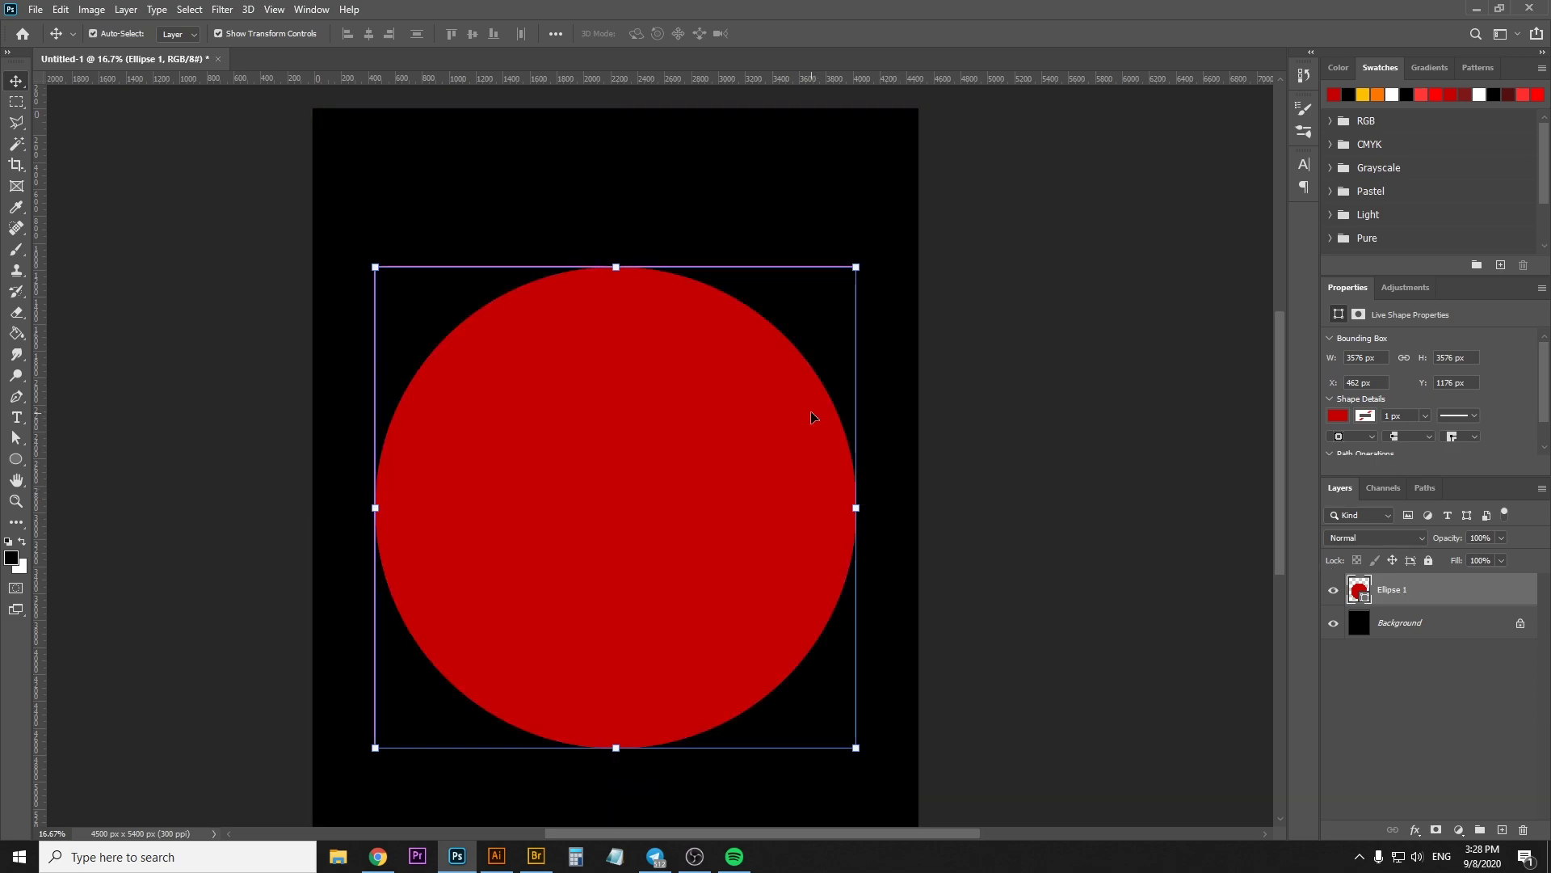
Duplicate the dark red circle, shrink the copy to about 3168 px, and shift it right
key("ctrl+j")
key("ctrl+t")
left_click_drag(856, 266, 797, 315)
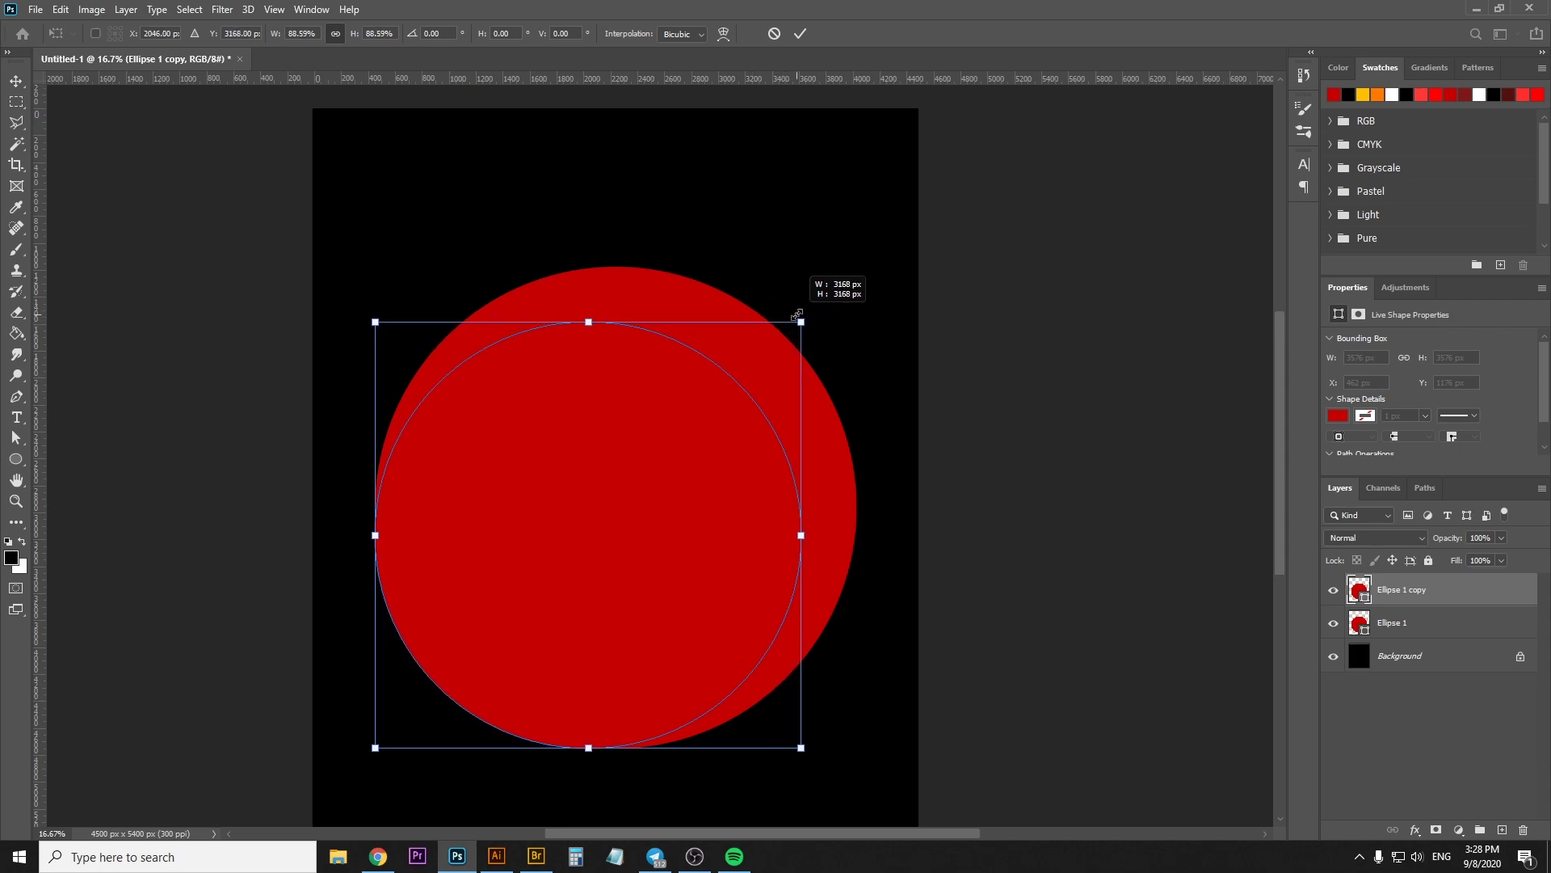
left_click_drag(795, 316, 800, 320)
key("Return")
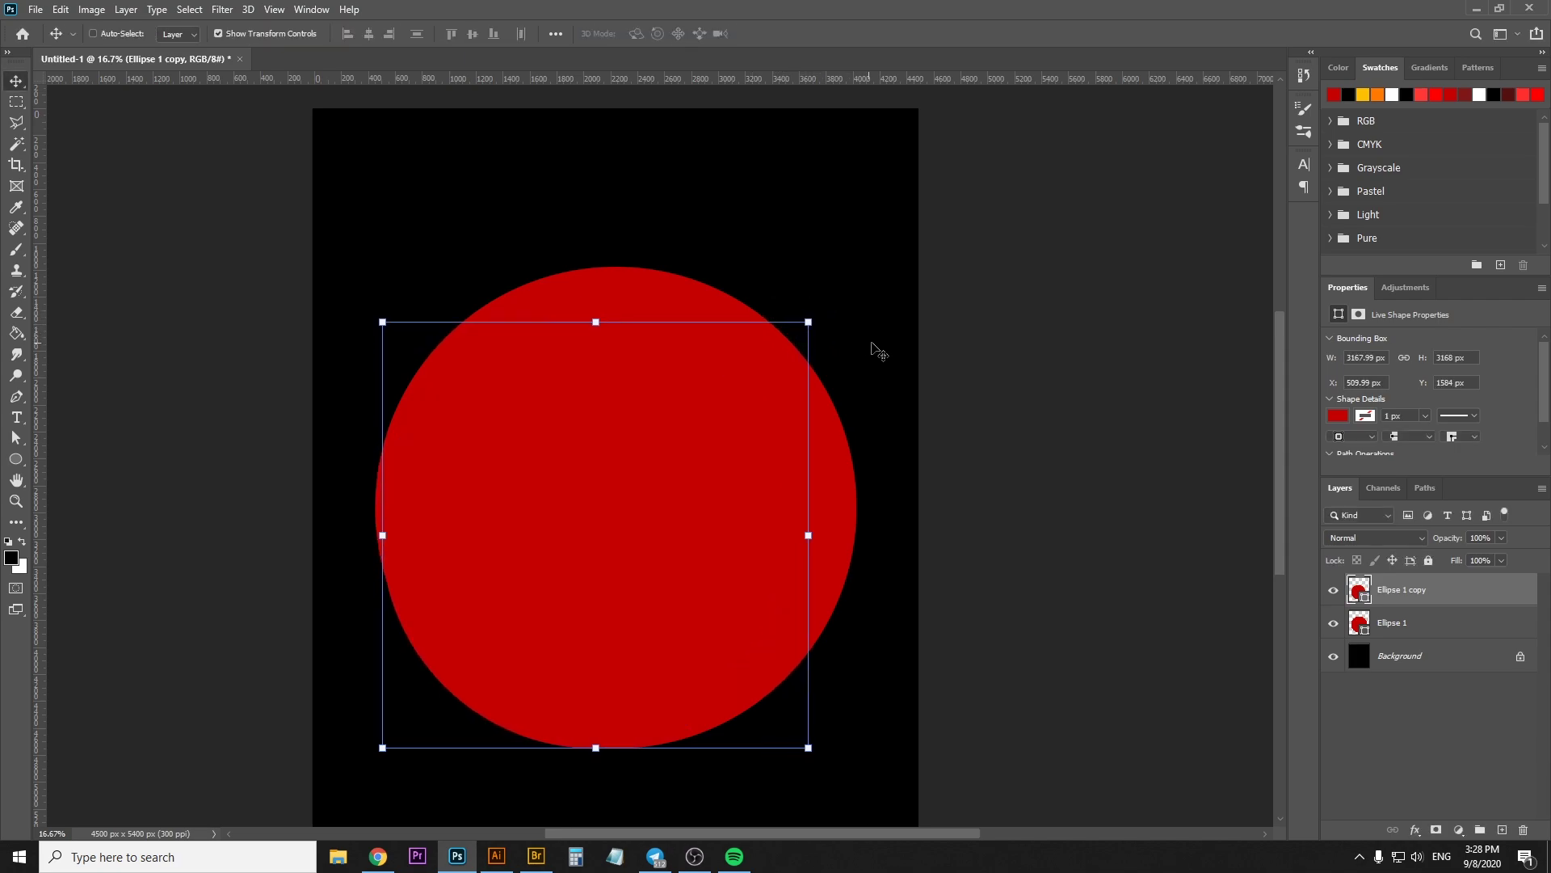
left_click_drag(881, 352, 896, 345)
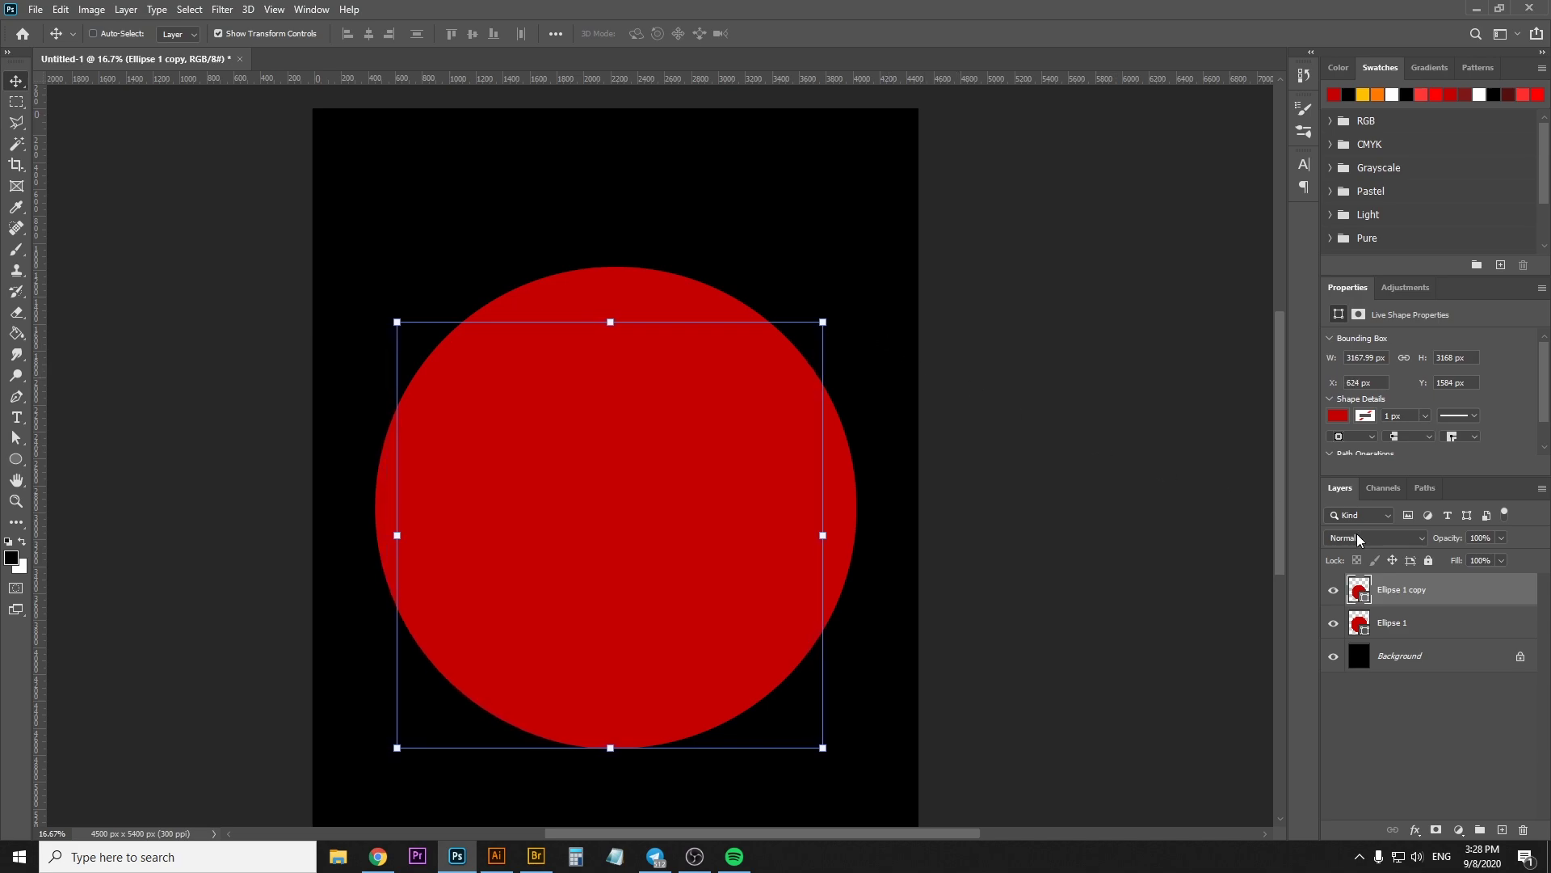
Fill the copy with bright red #ff0000, then select the dark red Ellipse 1 layer
left_click(1337, 418)
left_click(1338, 418)
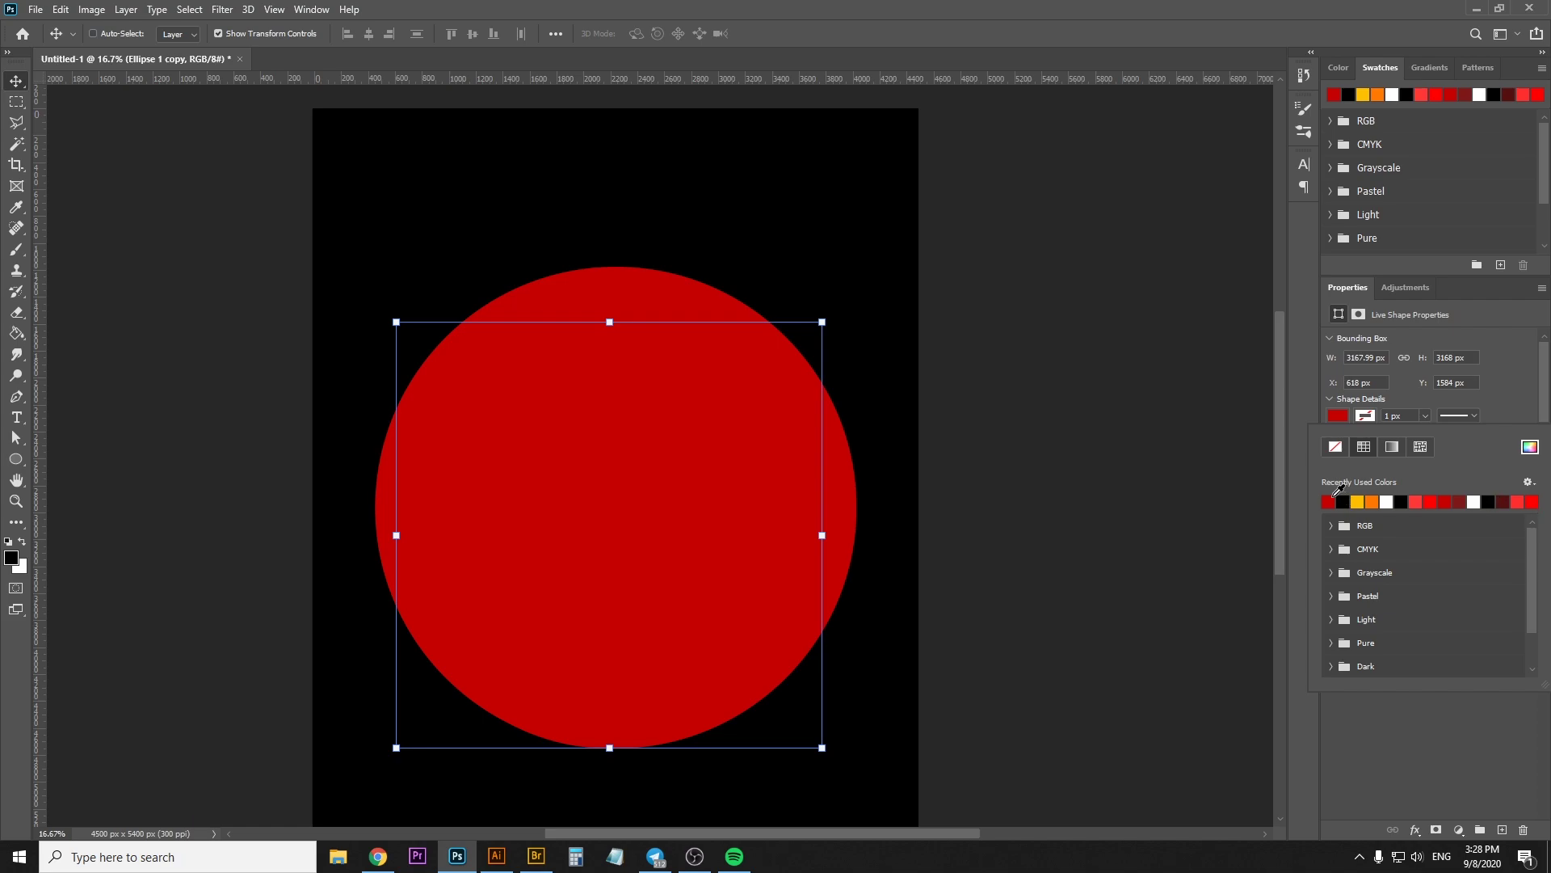
left_click(1528, 448)
left_click_drag(1072, 301, 1108, 226)
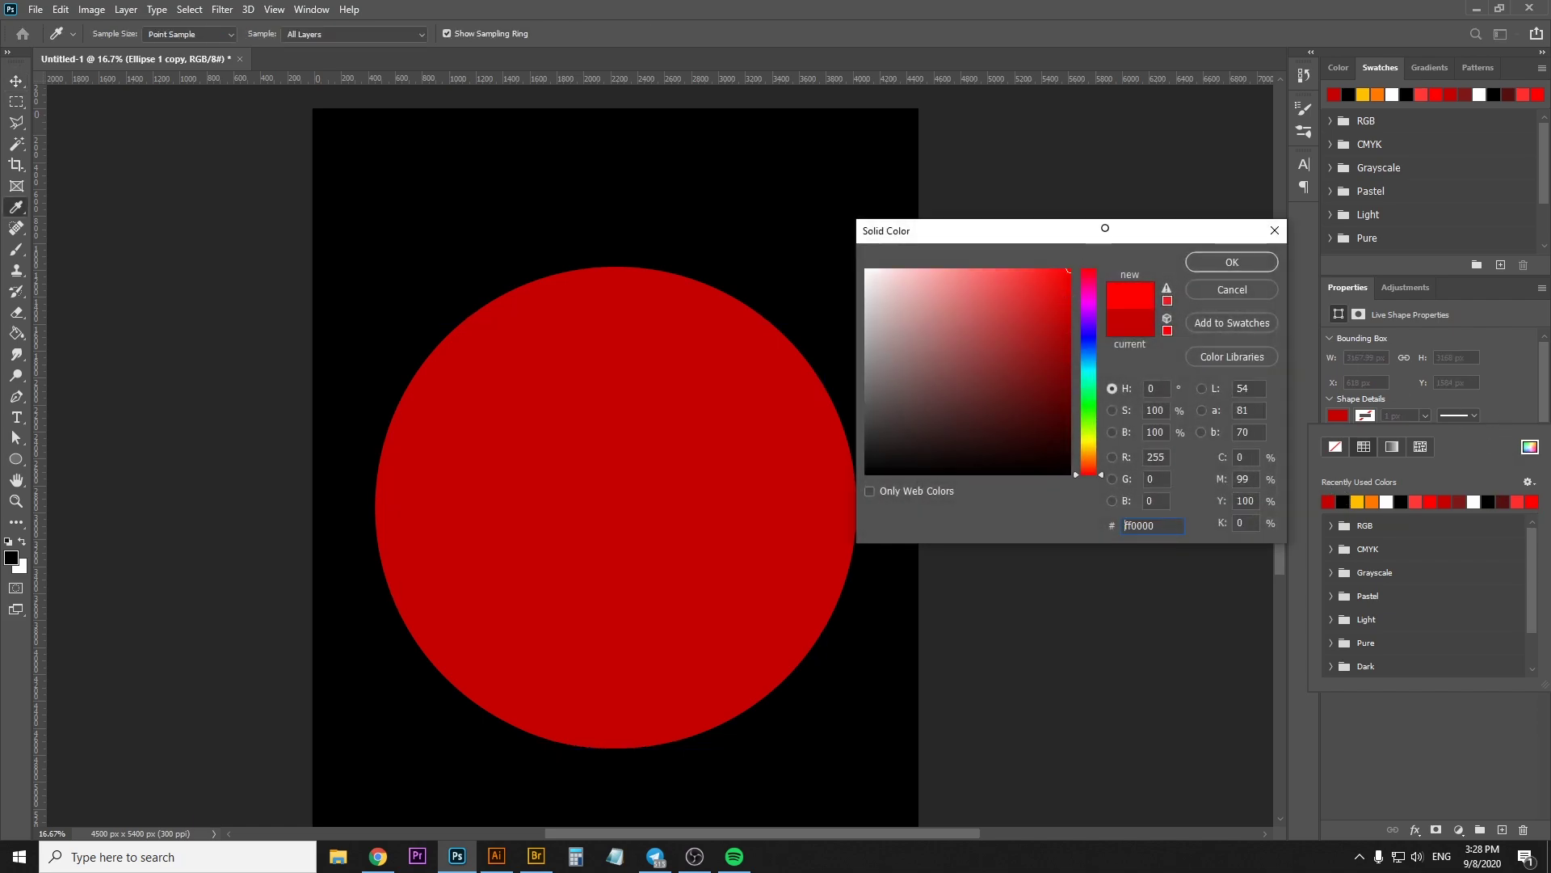
left_click(1231, 265)
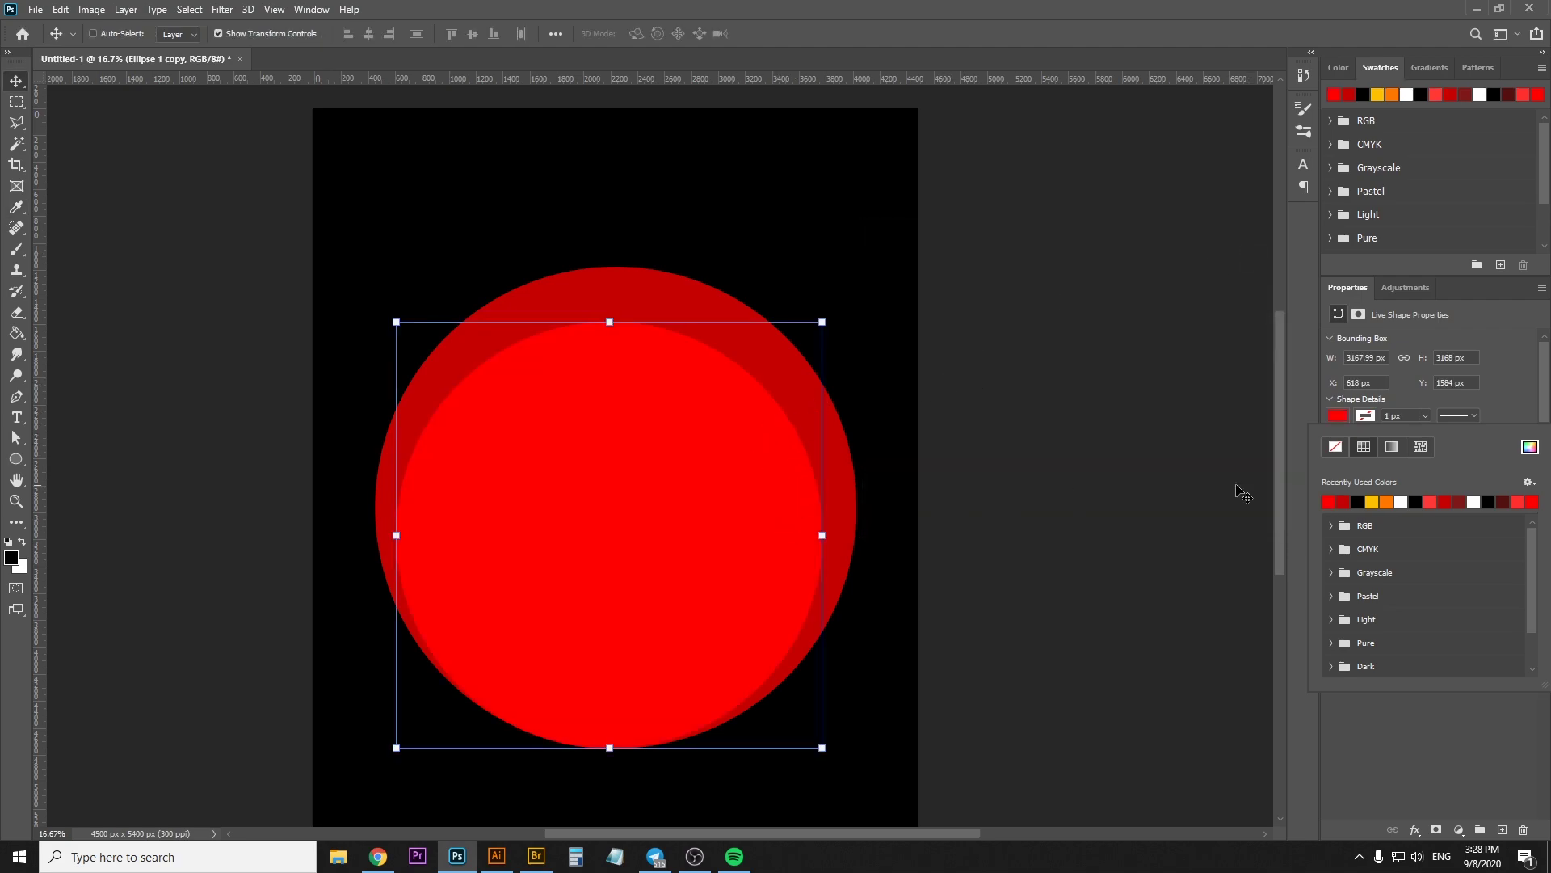
left_click(1377, 807)
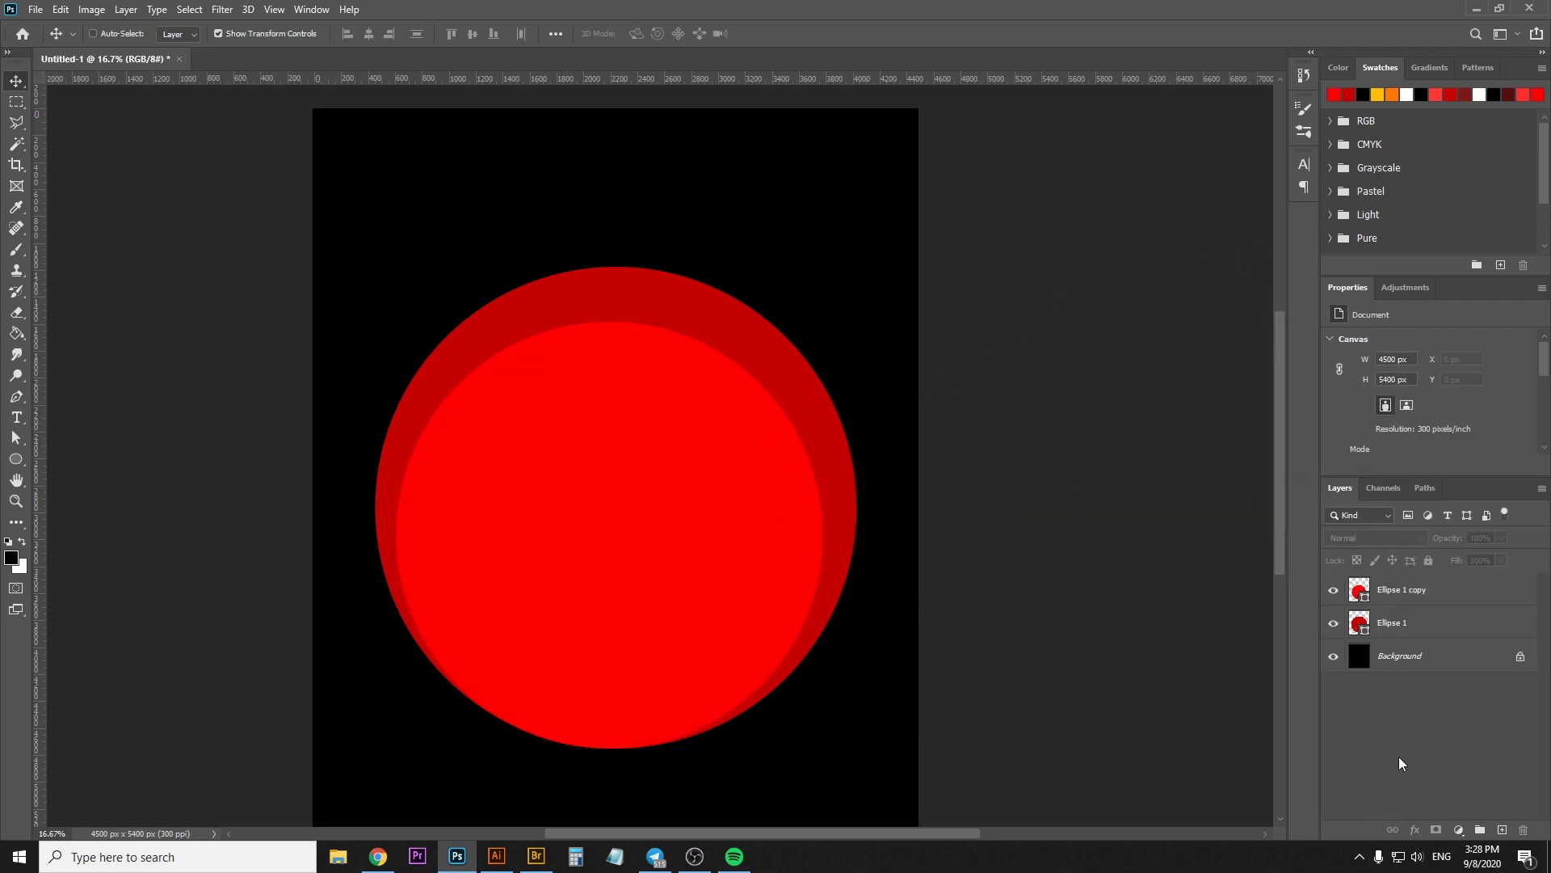
left_click(1419, 632)
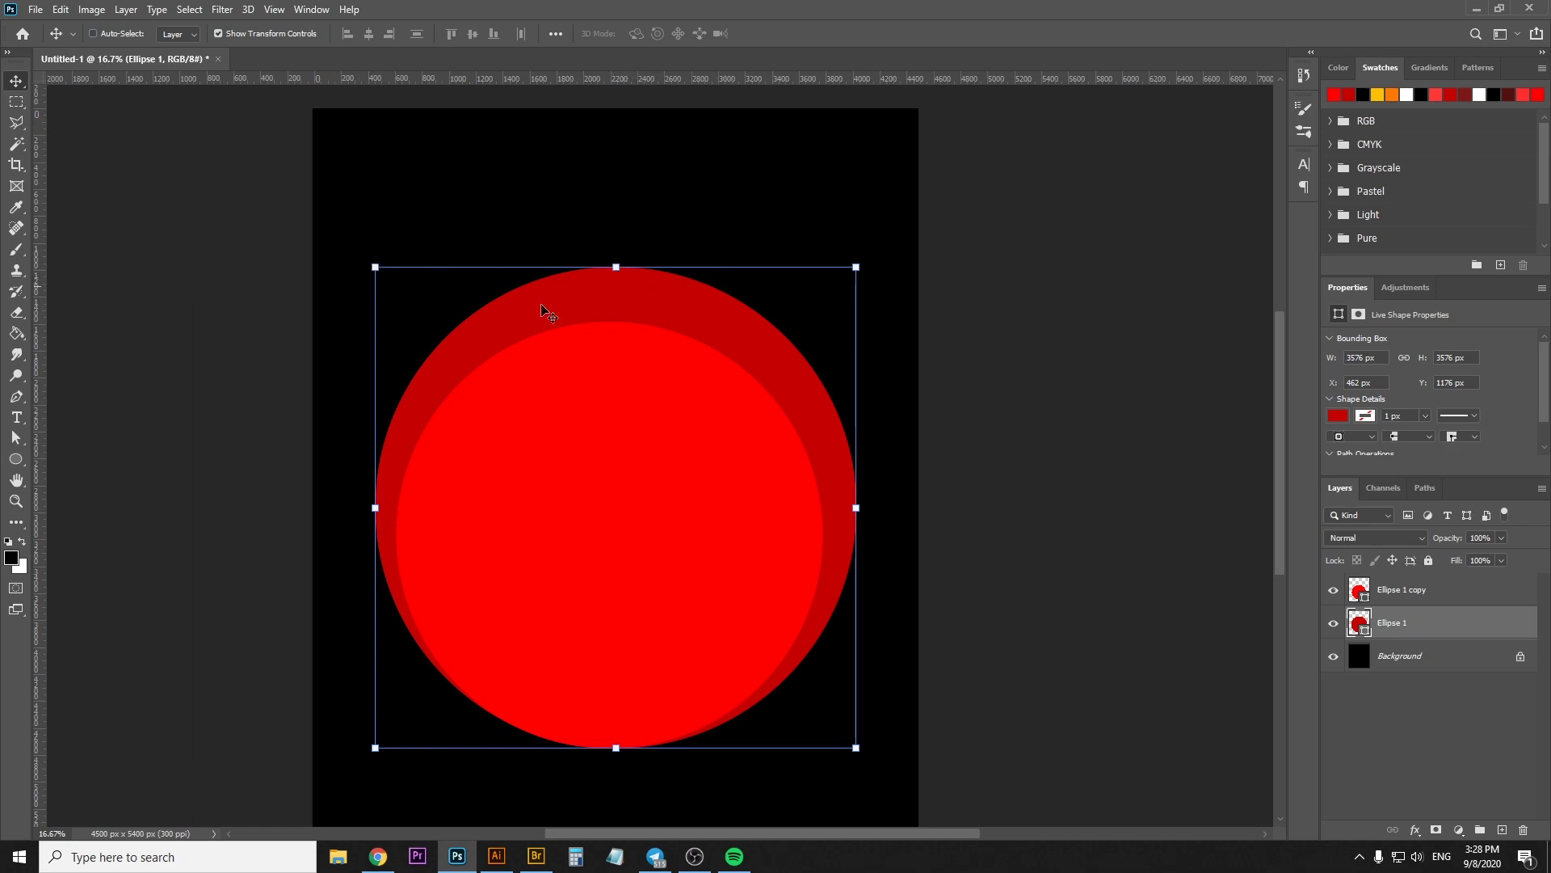
left_click_drag(40, 467, 616, 403)
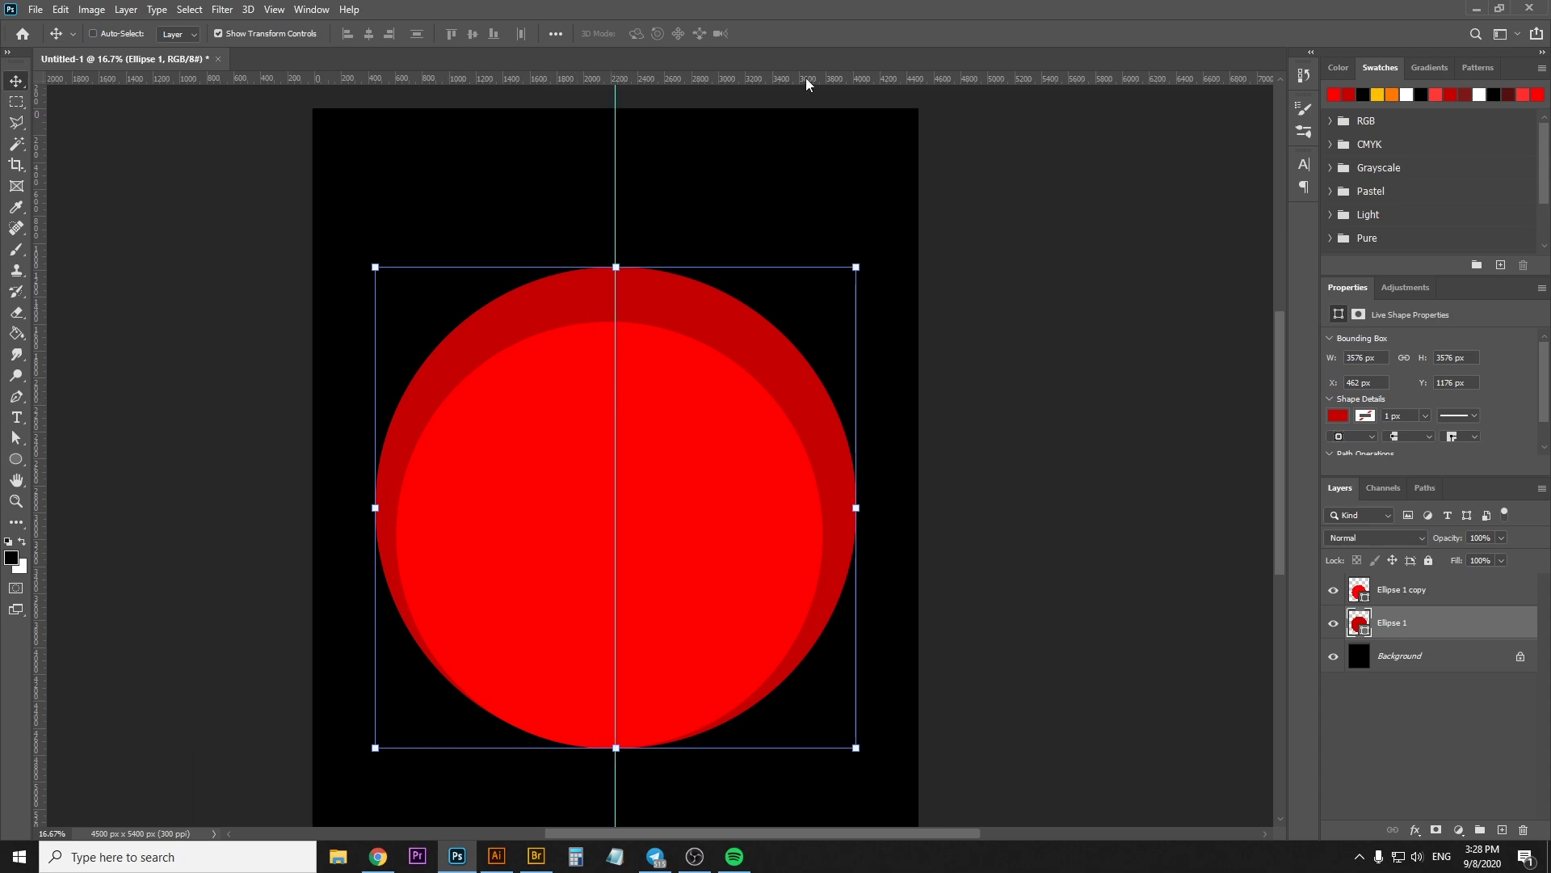
left_click_drag(806, 77, 818, 508)
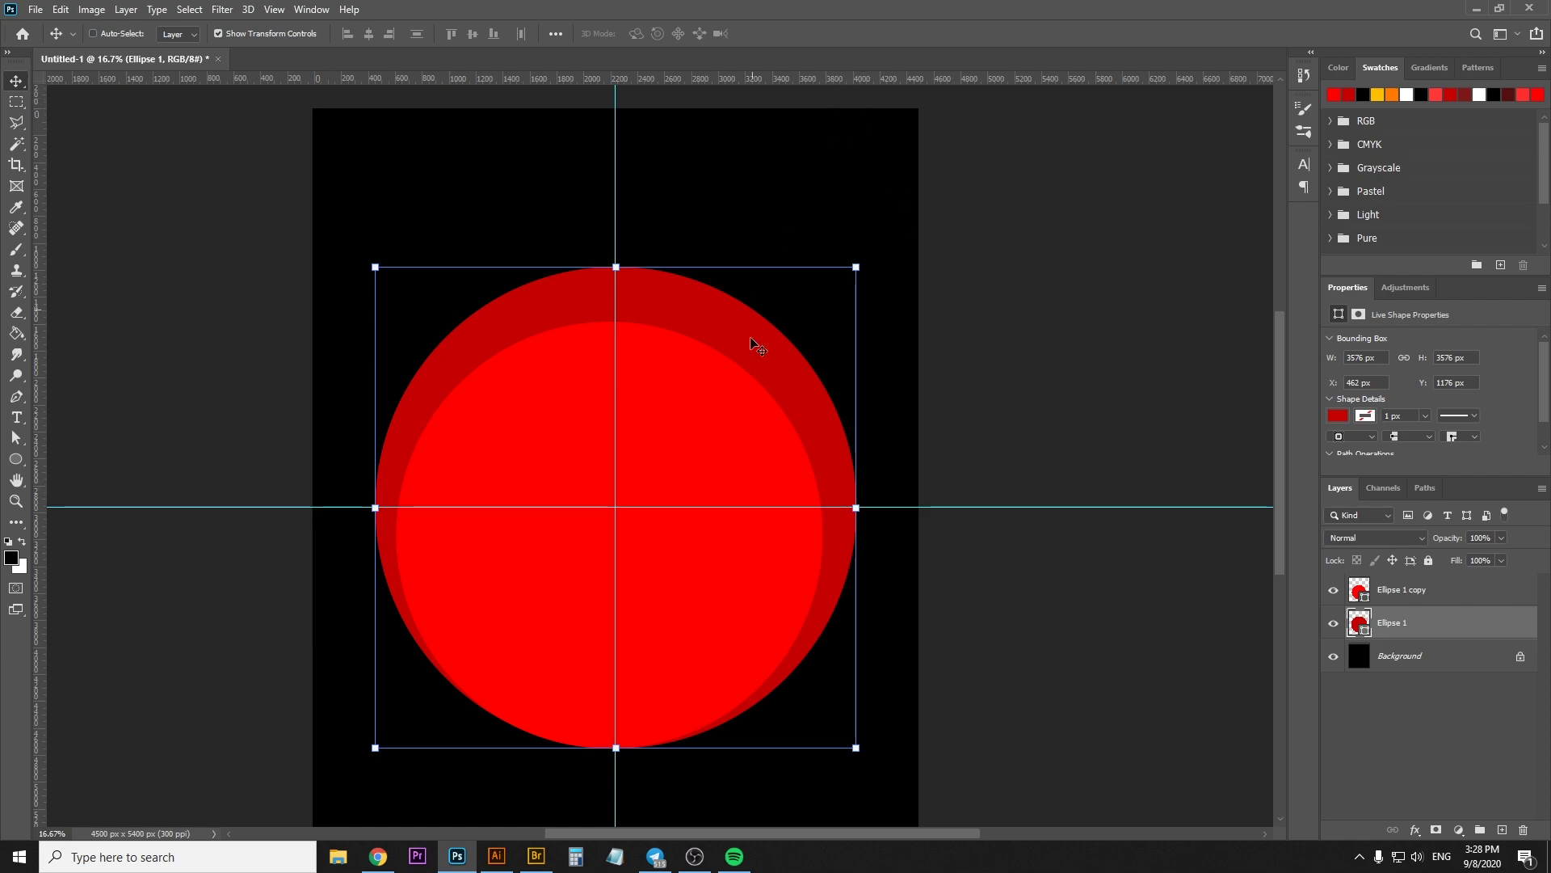
left_click(1410, 589)
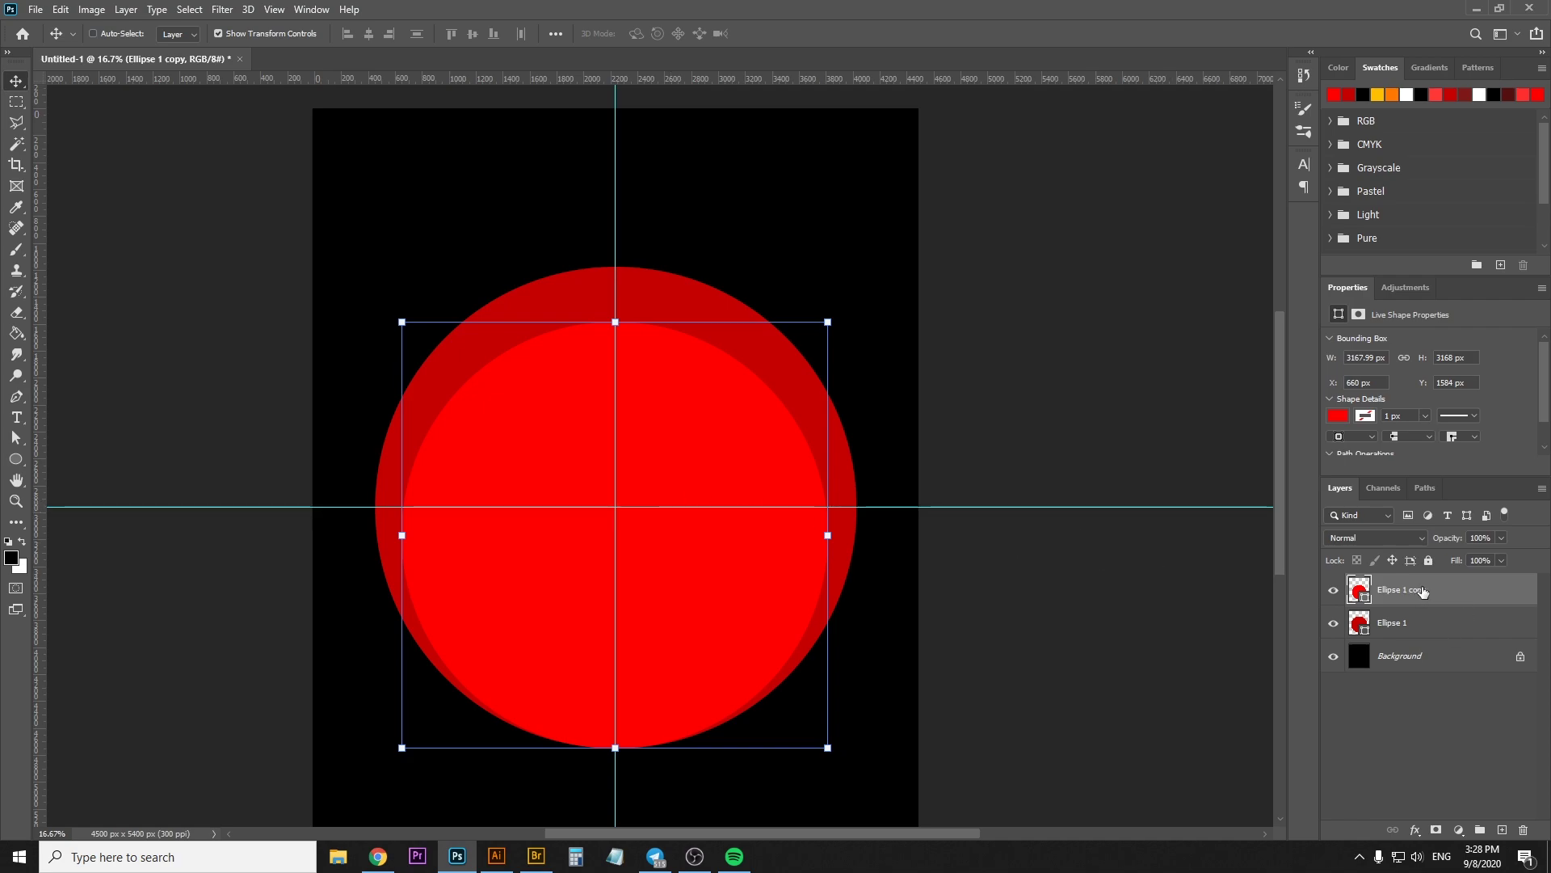
key("z")
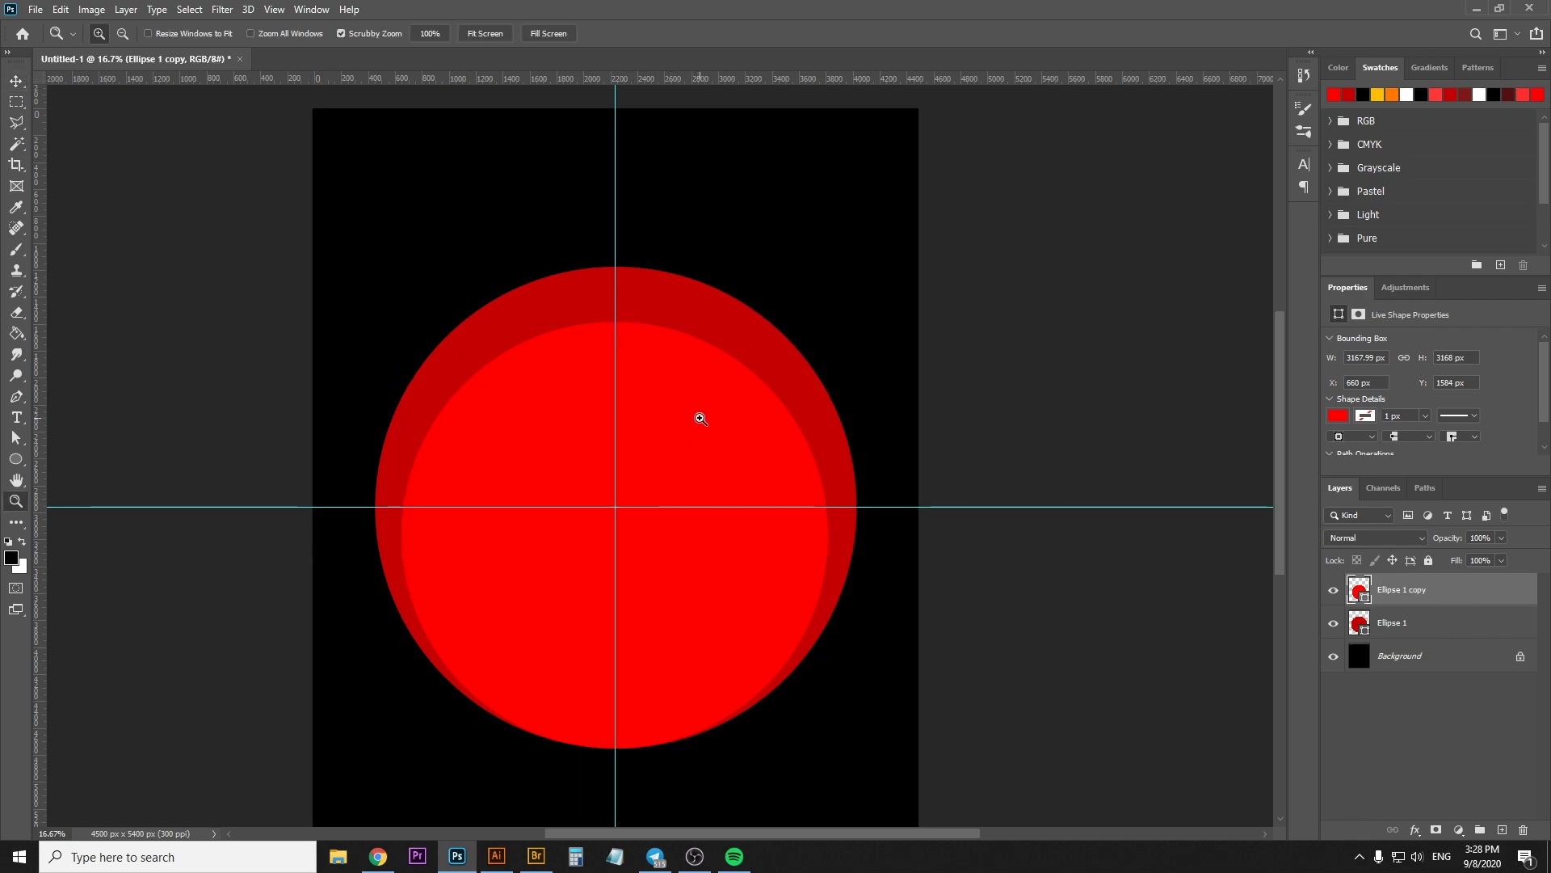
key("v")
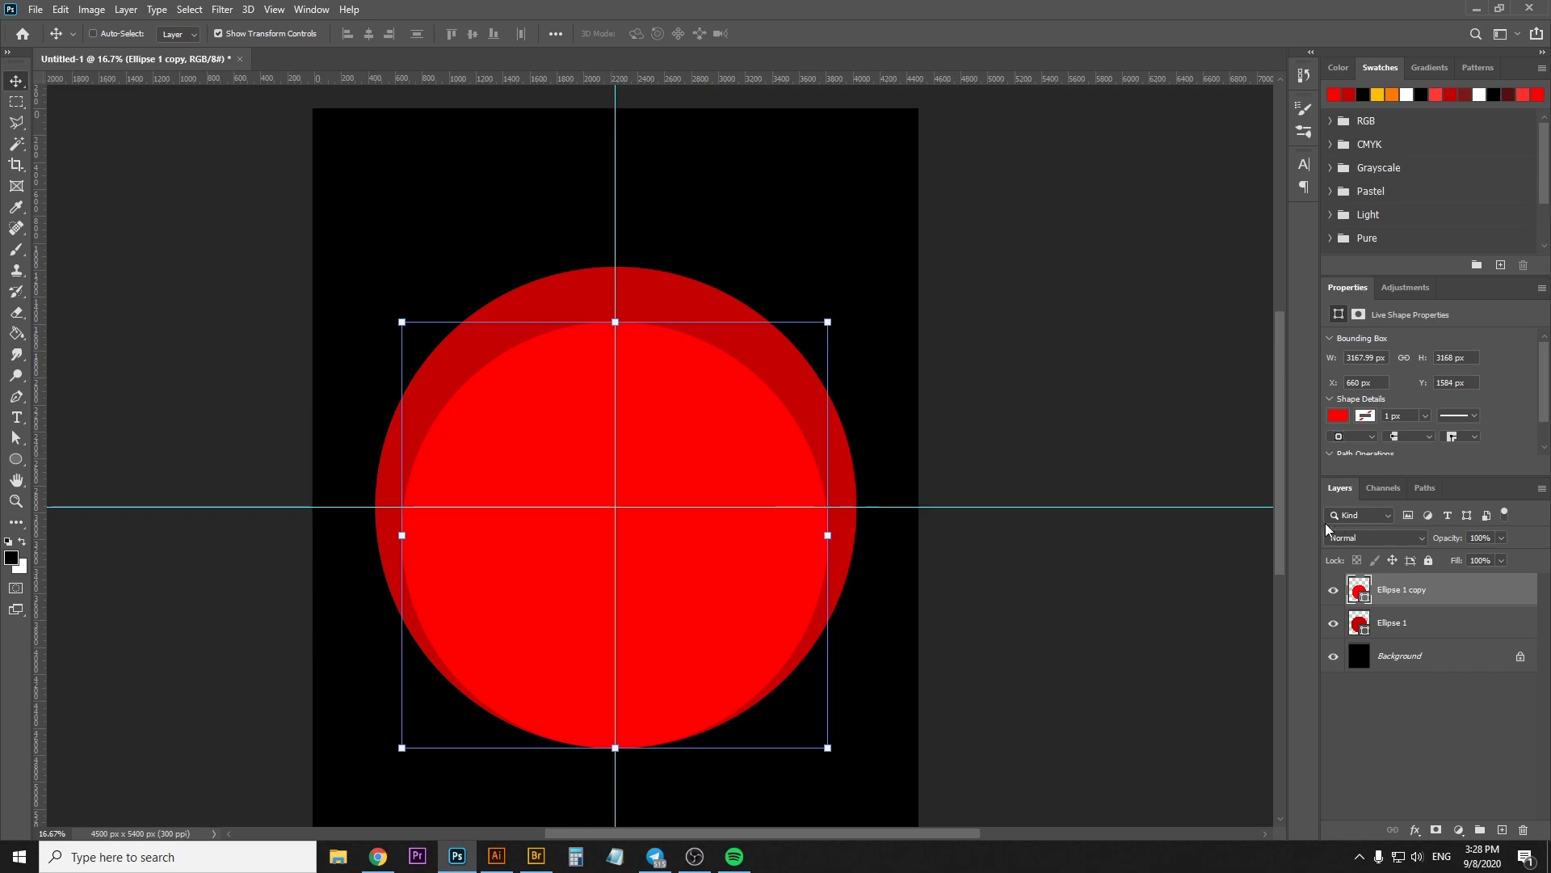
right_click(1415, 593)
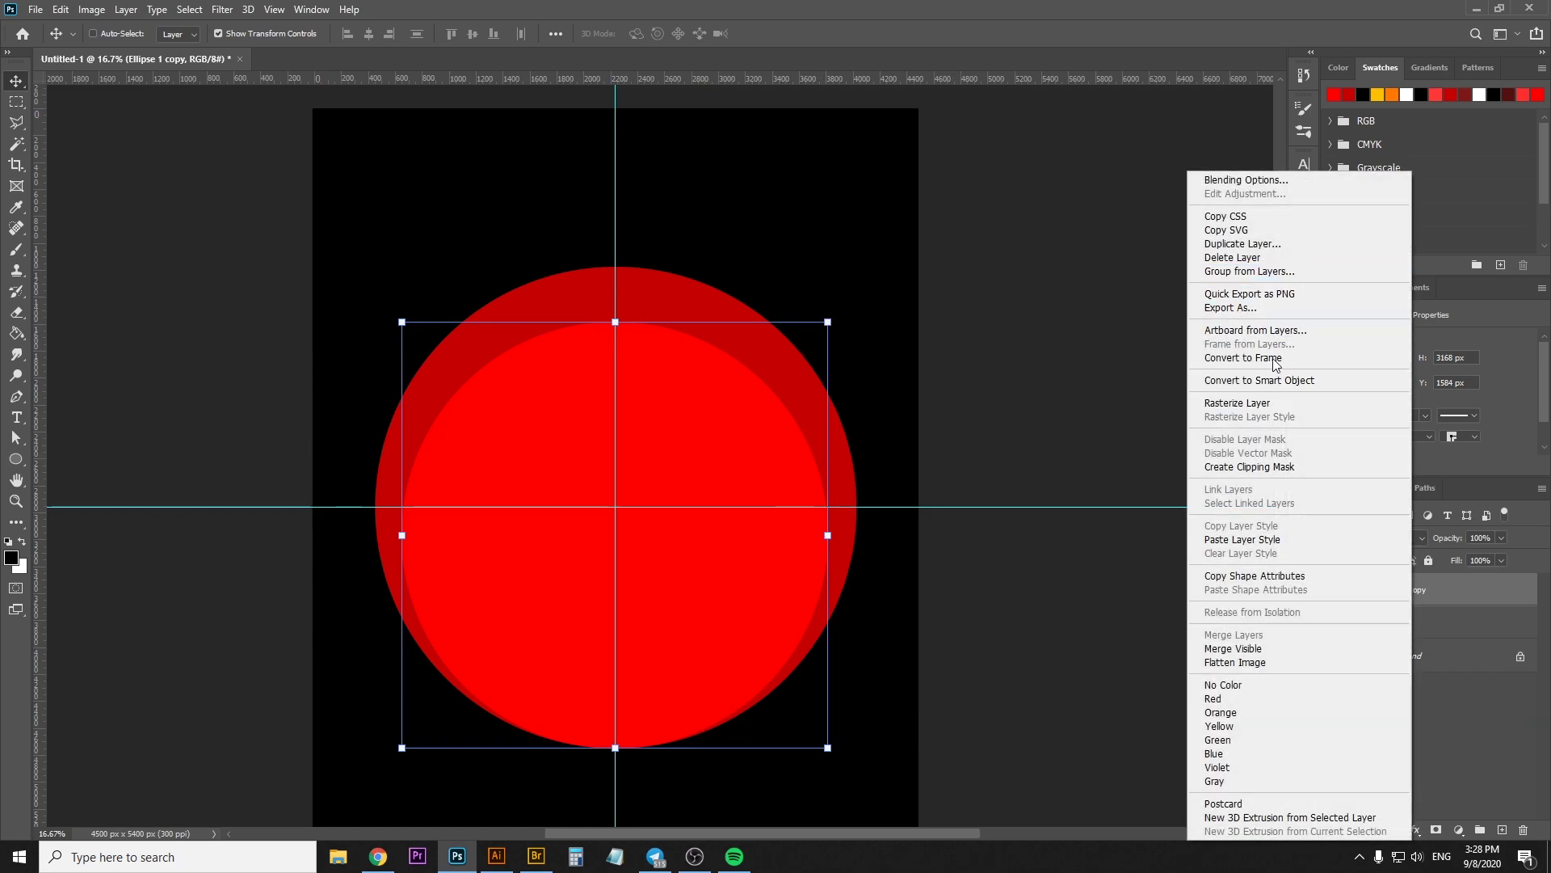
left_click(1092, 479)
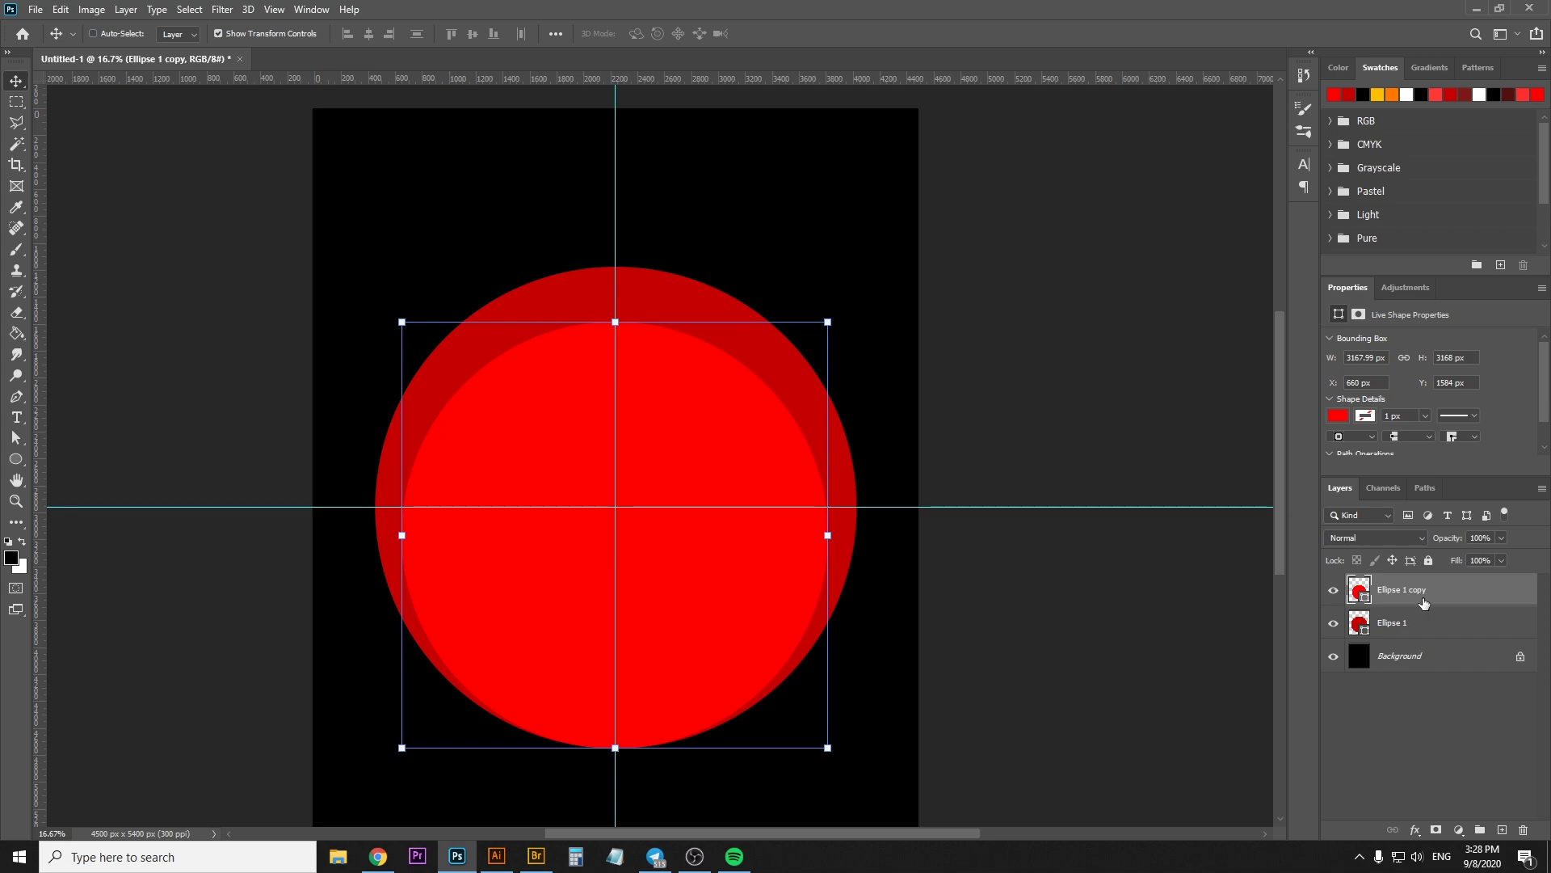
Duplicate the bright circle, shrink the copy, and nudge it to the right
key("ctrl+j")
key("ctrl+t")
left_click_drag(827, 321, 751, 397)
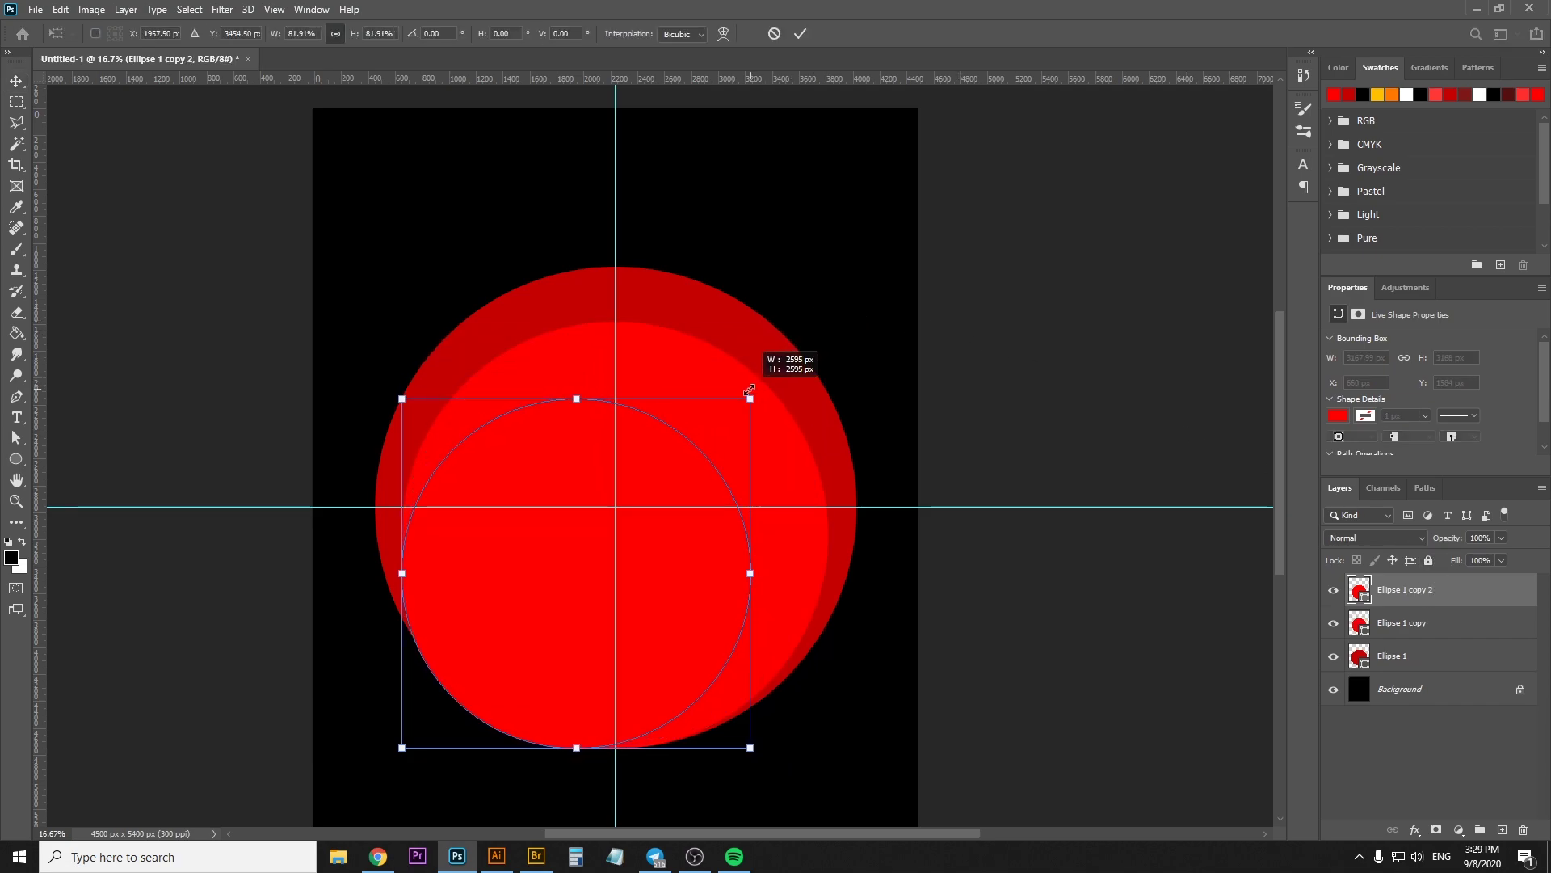
key("shift+Right")
key("shift+Right")
key("shift+Right")
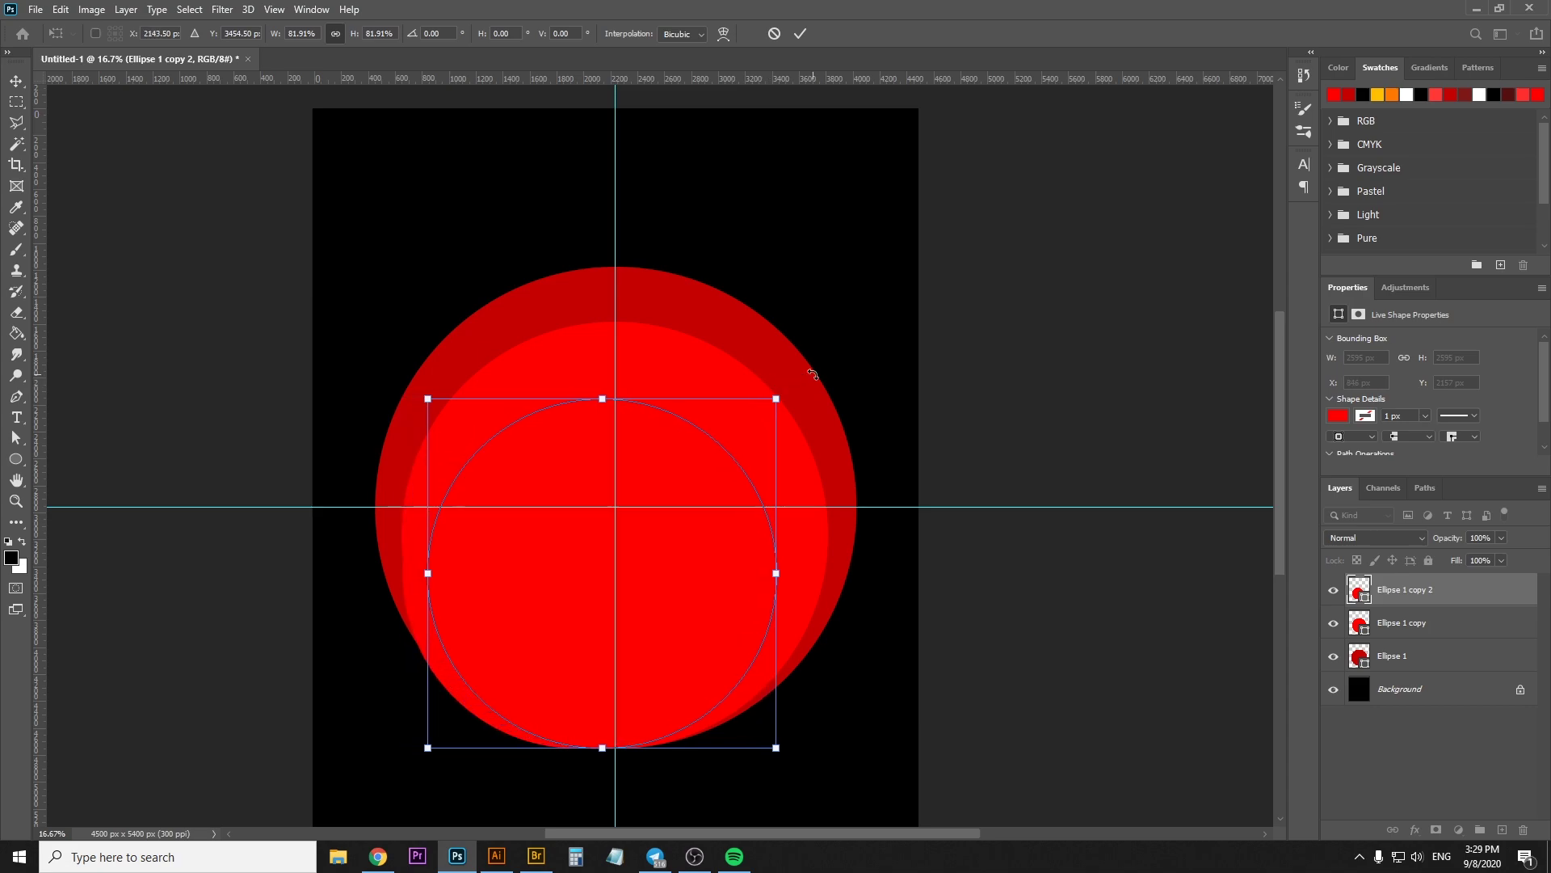
key("Right")
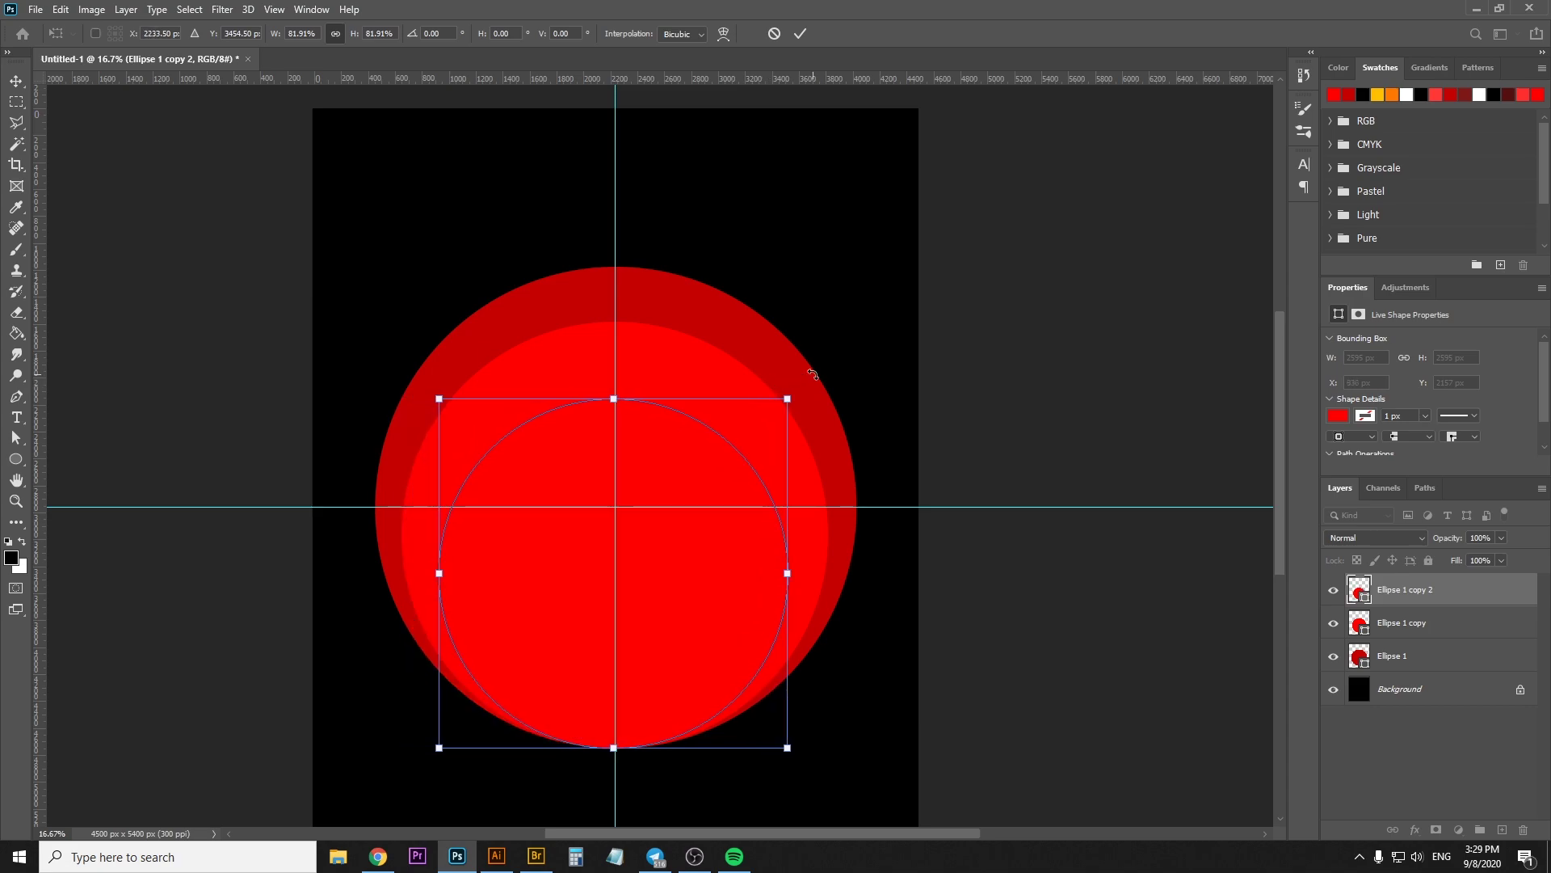
key("shift+Right")
key("shift+Right")
left_click(801, 34)
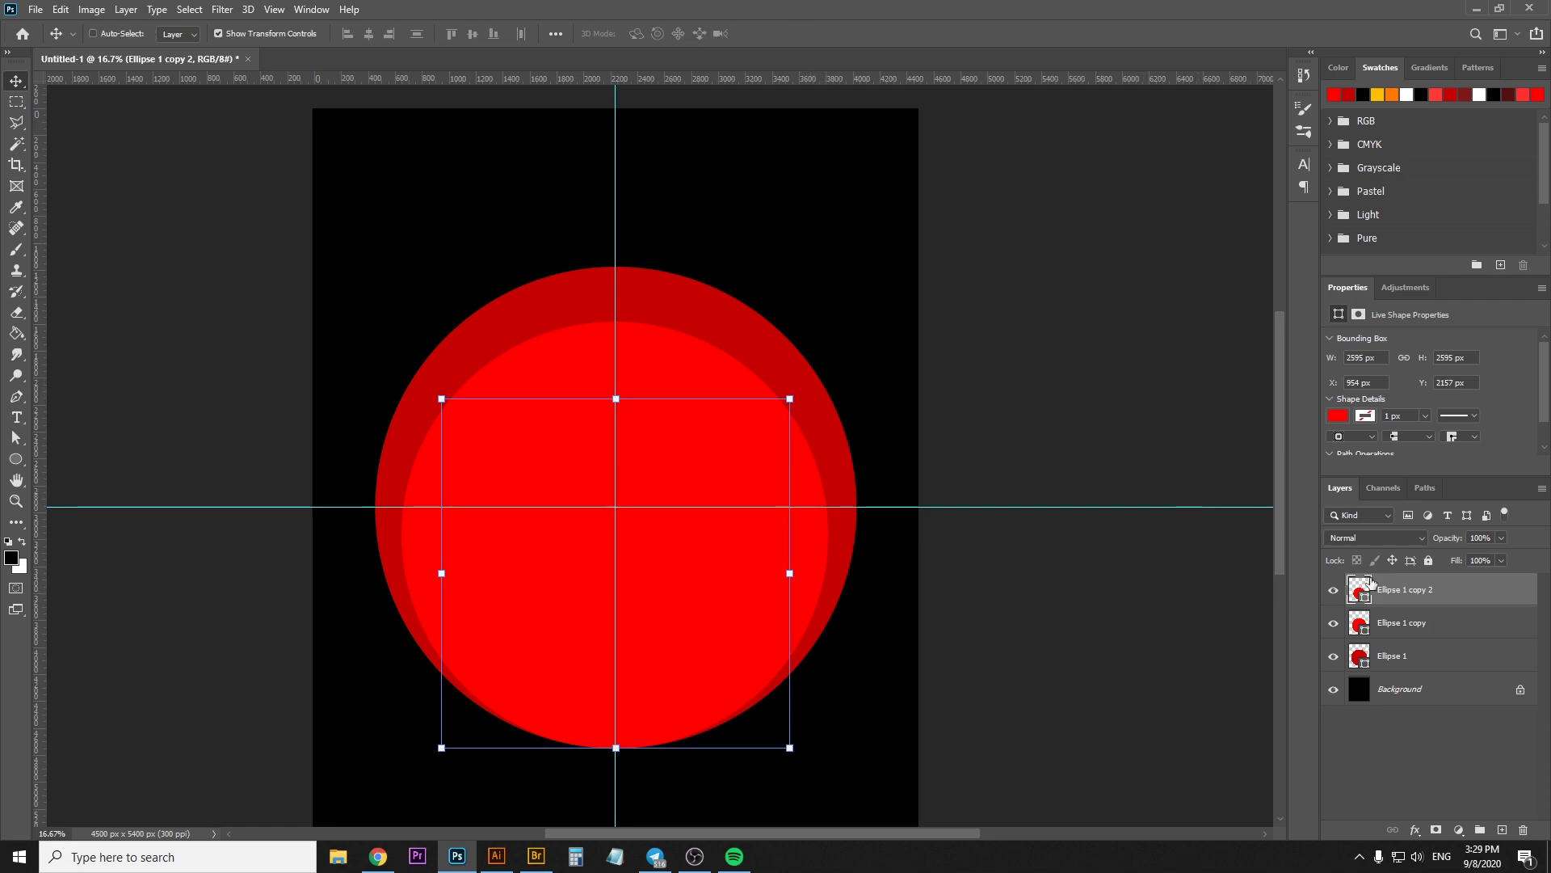
Give the small circle a lighter red fill and nudge it slightly left
left_click(1340, 418)
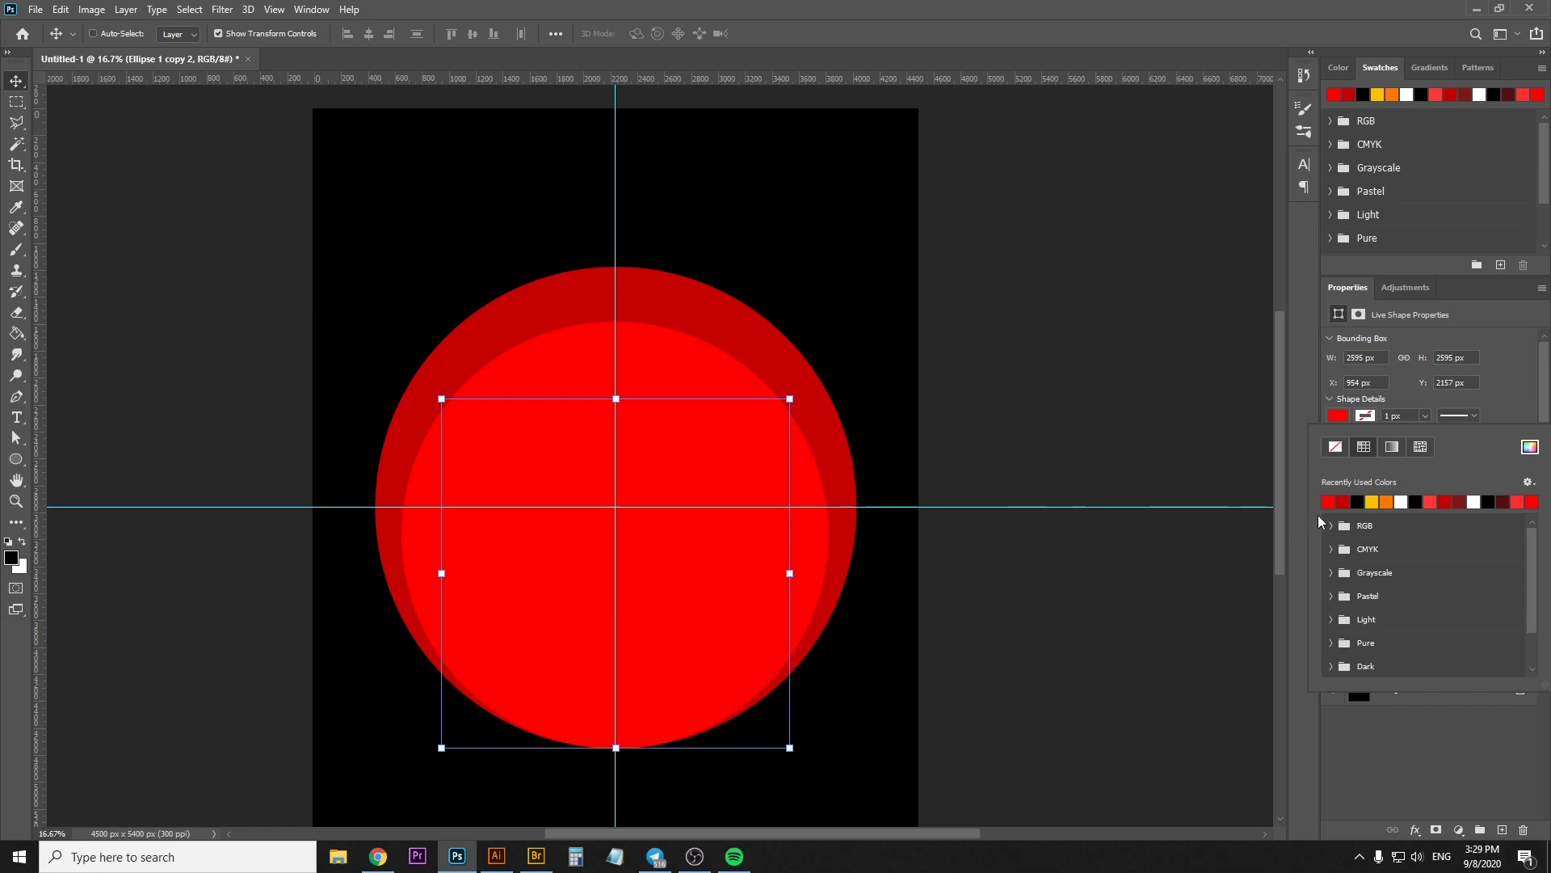
left_click(1530, 446)
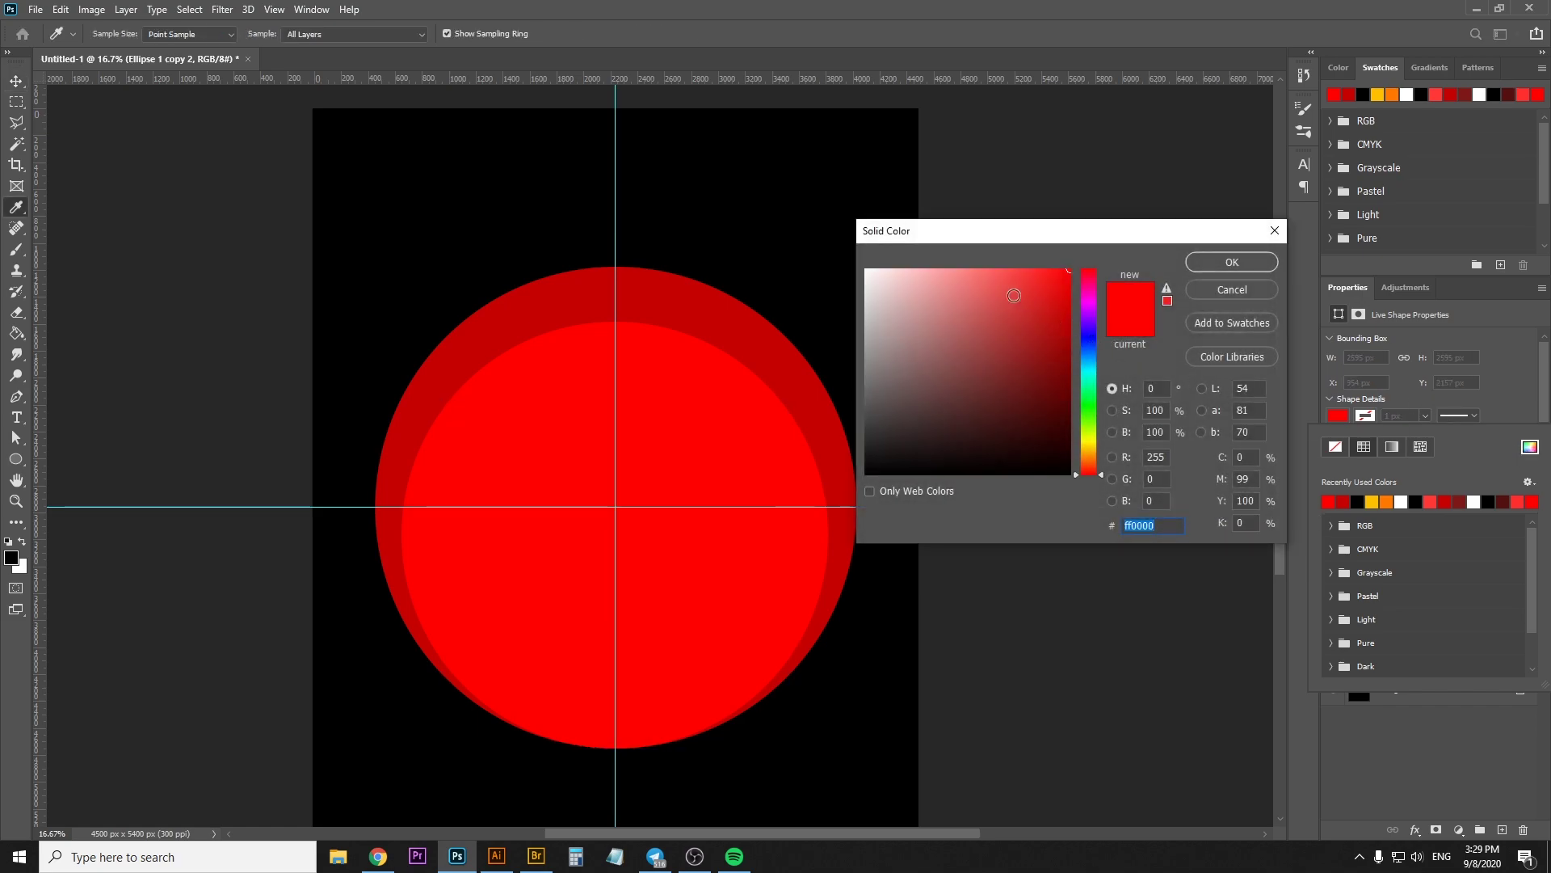
left_click(1011, 276)
left_click_drag(1010, 277, 1032, 267)
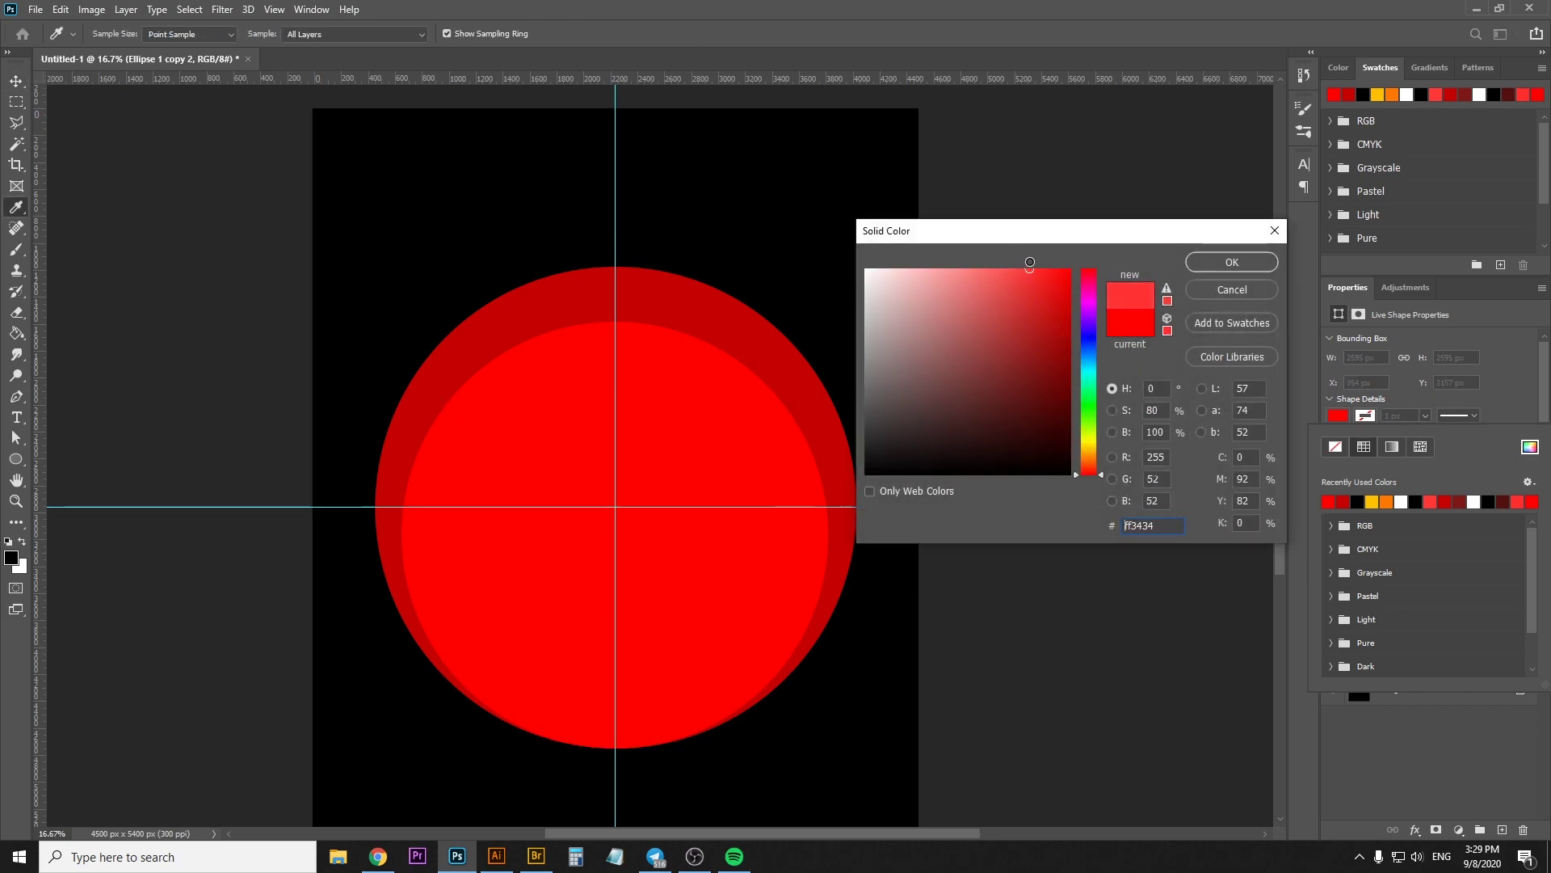
left_click(1232, 261)
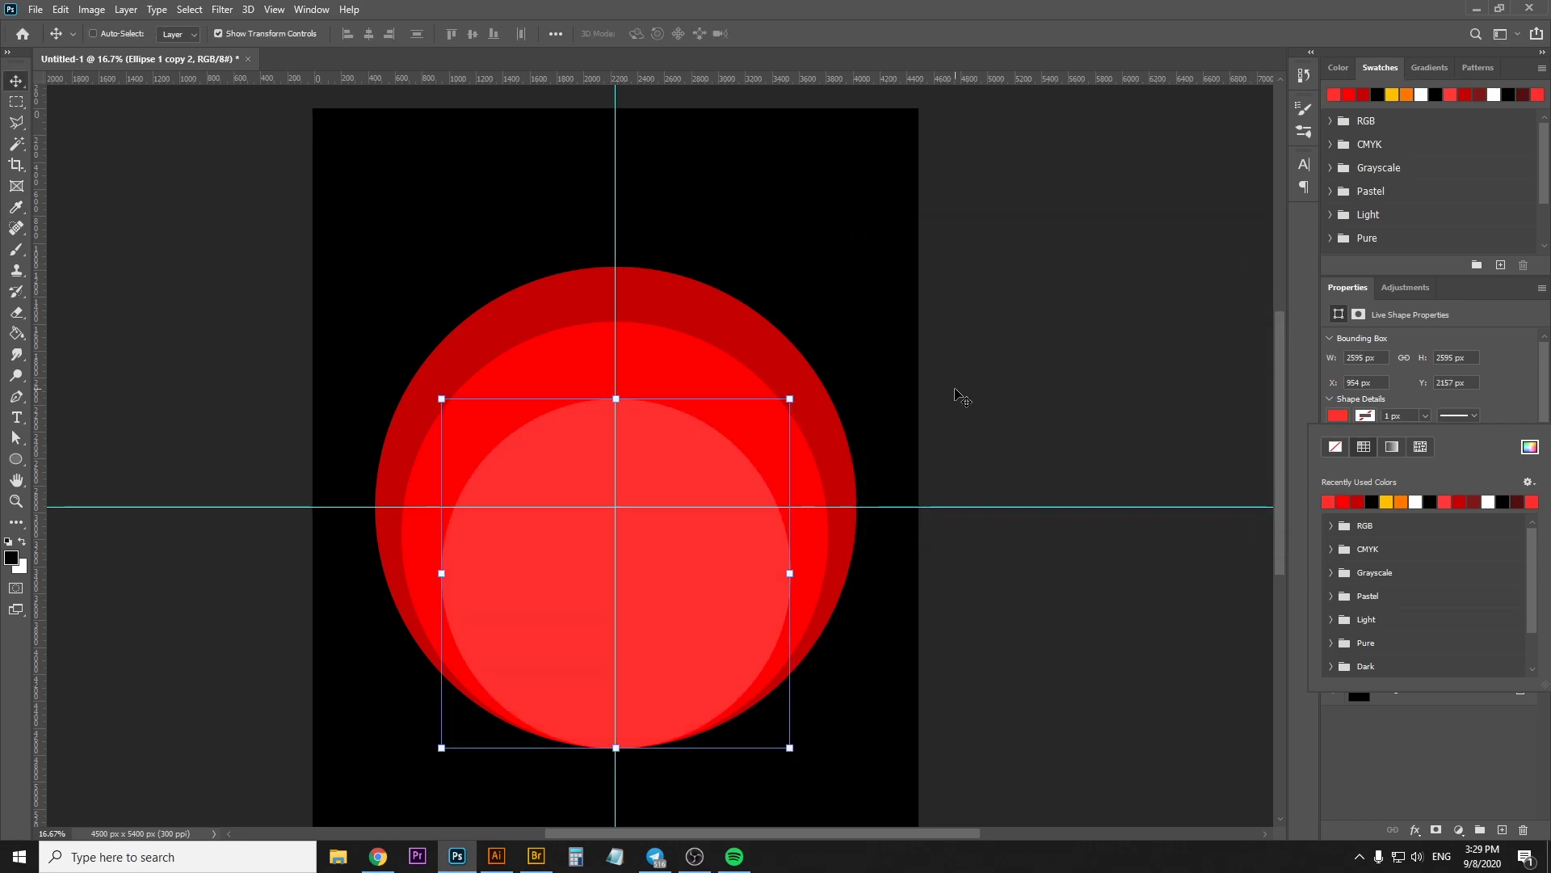
key("z")
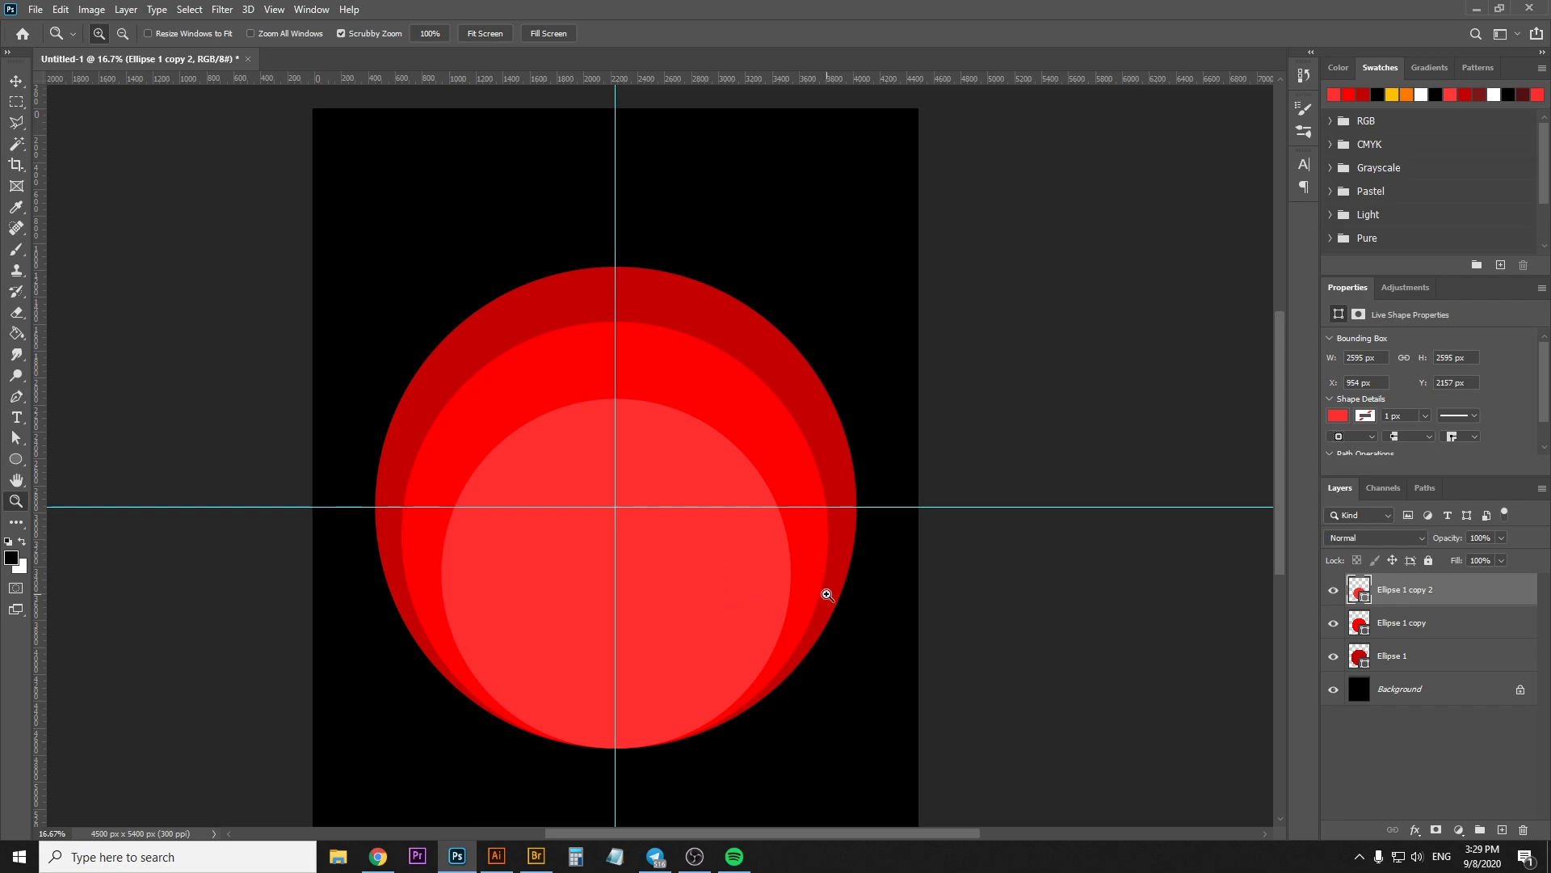
key("v")
key("Left")
key("Left")
key("Left")
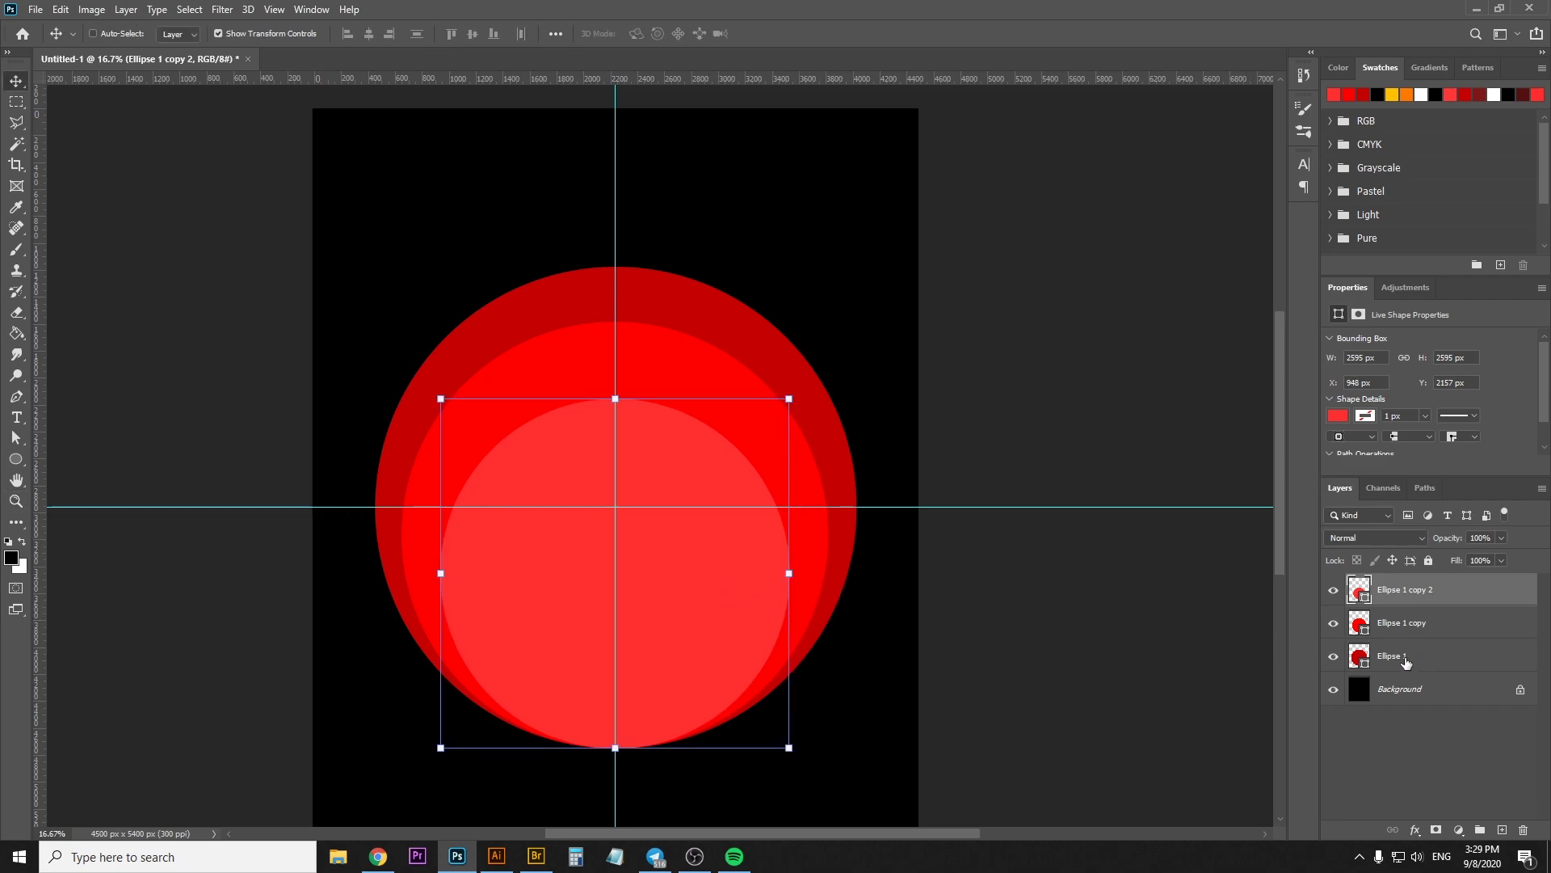
Group the three circle layers and name the group 'Circles'
left_click(1408, 661, "shift")
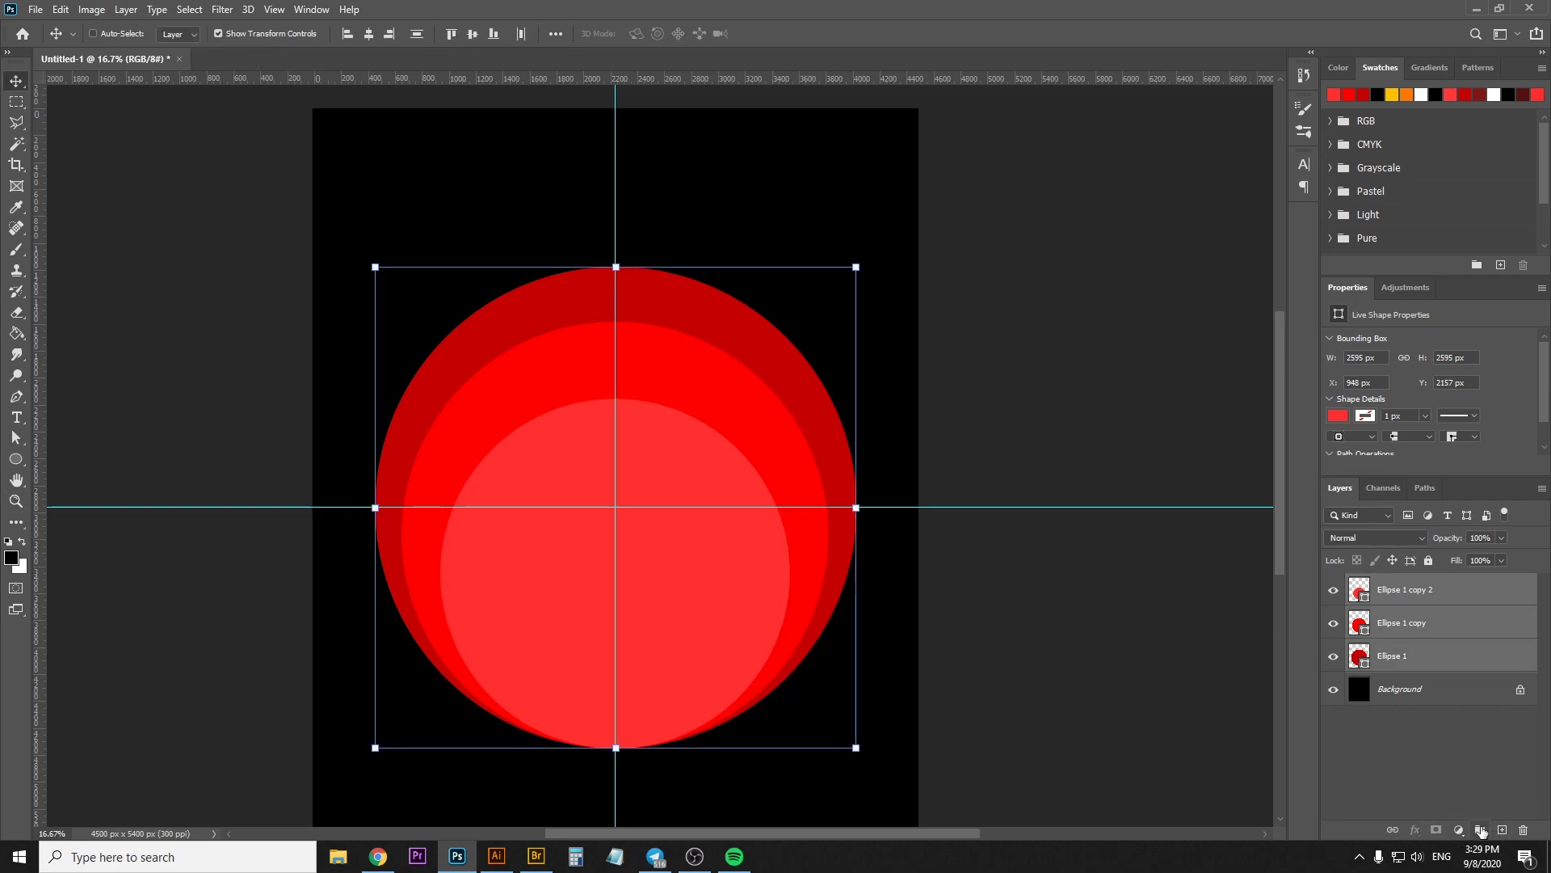
left_click(1482, 831)
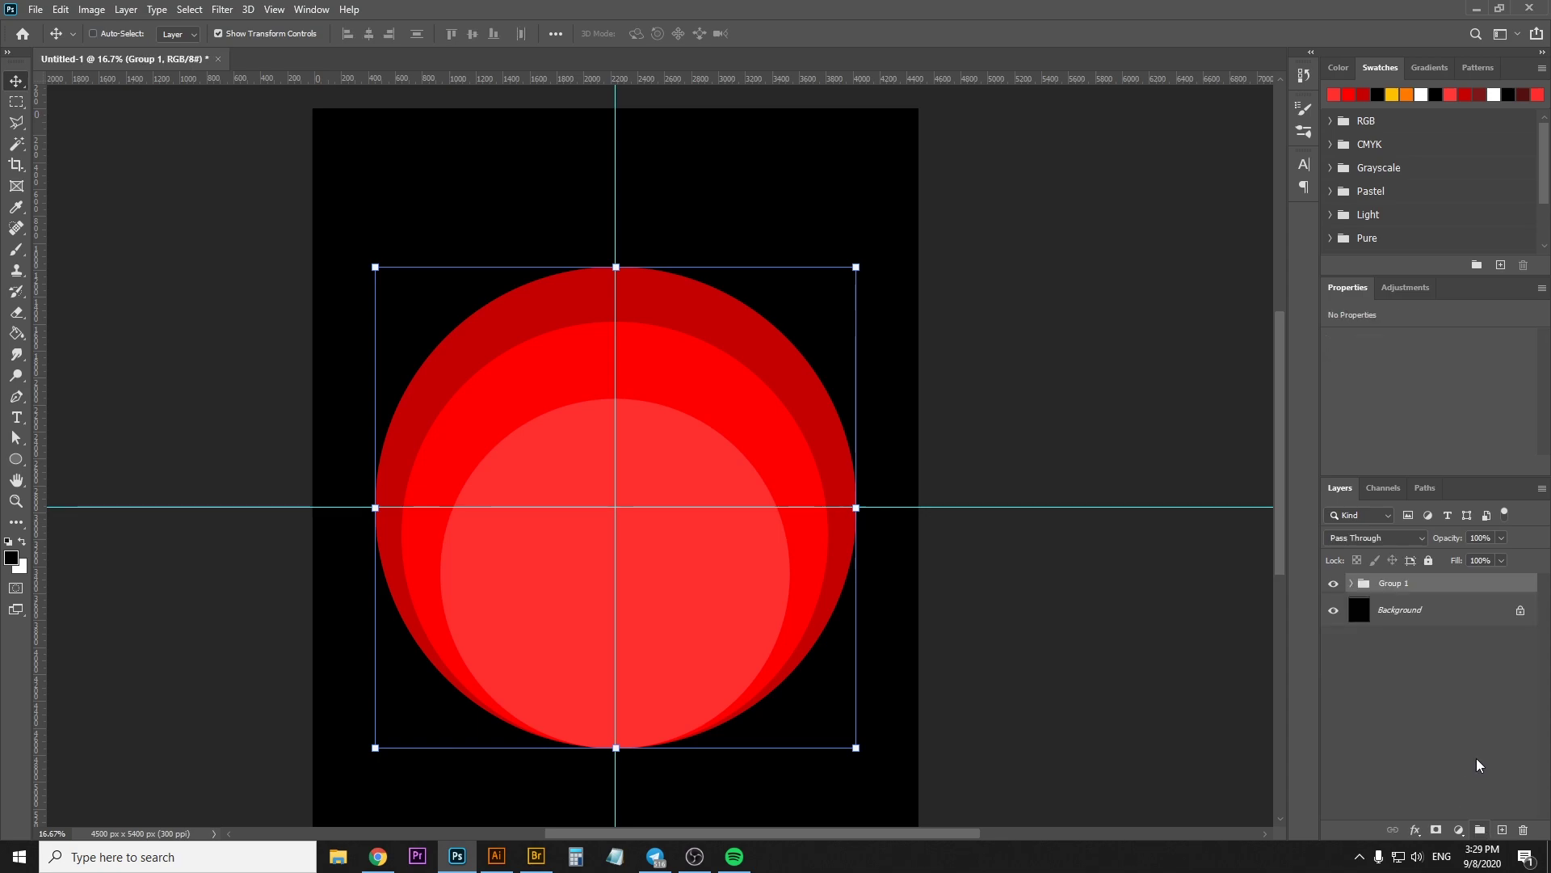
double_click(1394, 585)
type("Circle")
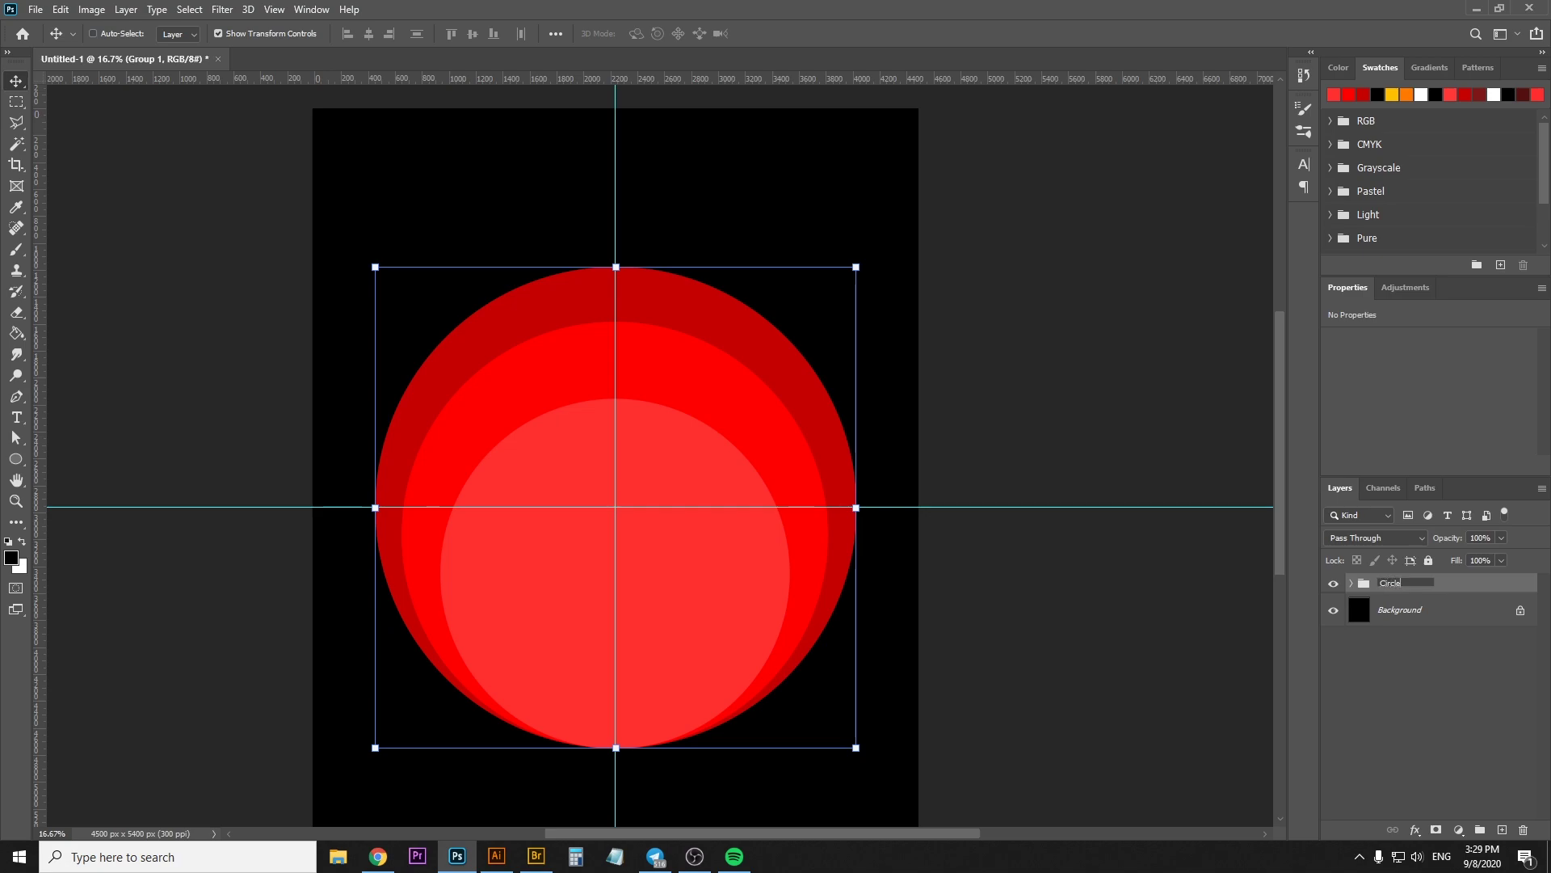
type("s")
key("Return")
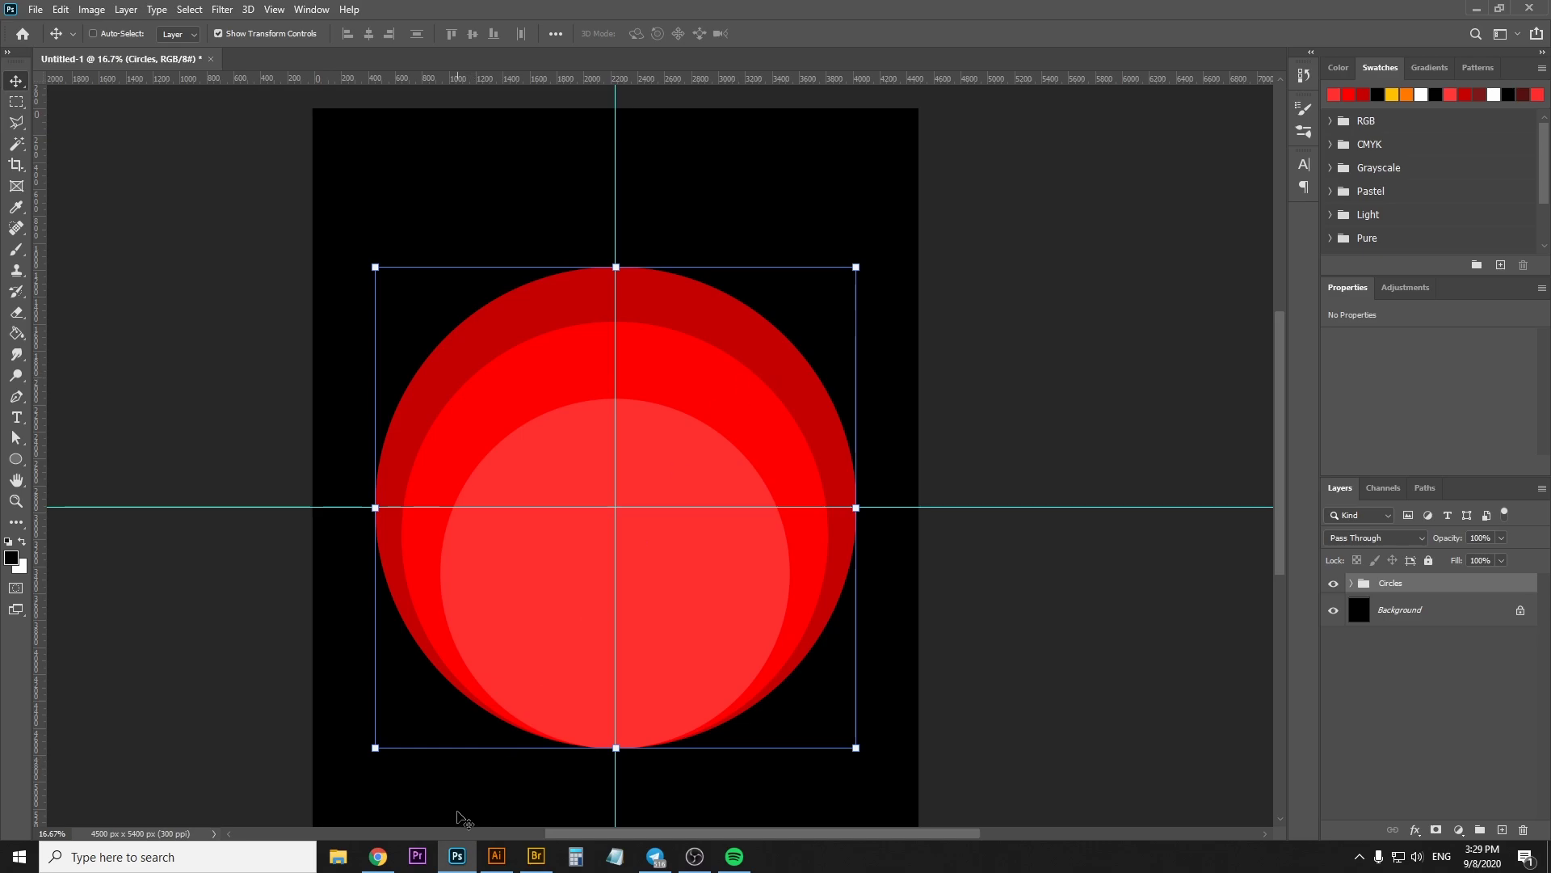
In Illustrator, zoom around the reaper artwork and its 'YOUR TIME WILL COME' caption
left_click(498, 856)
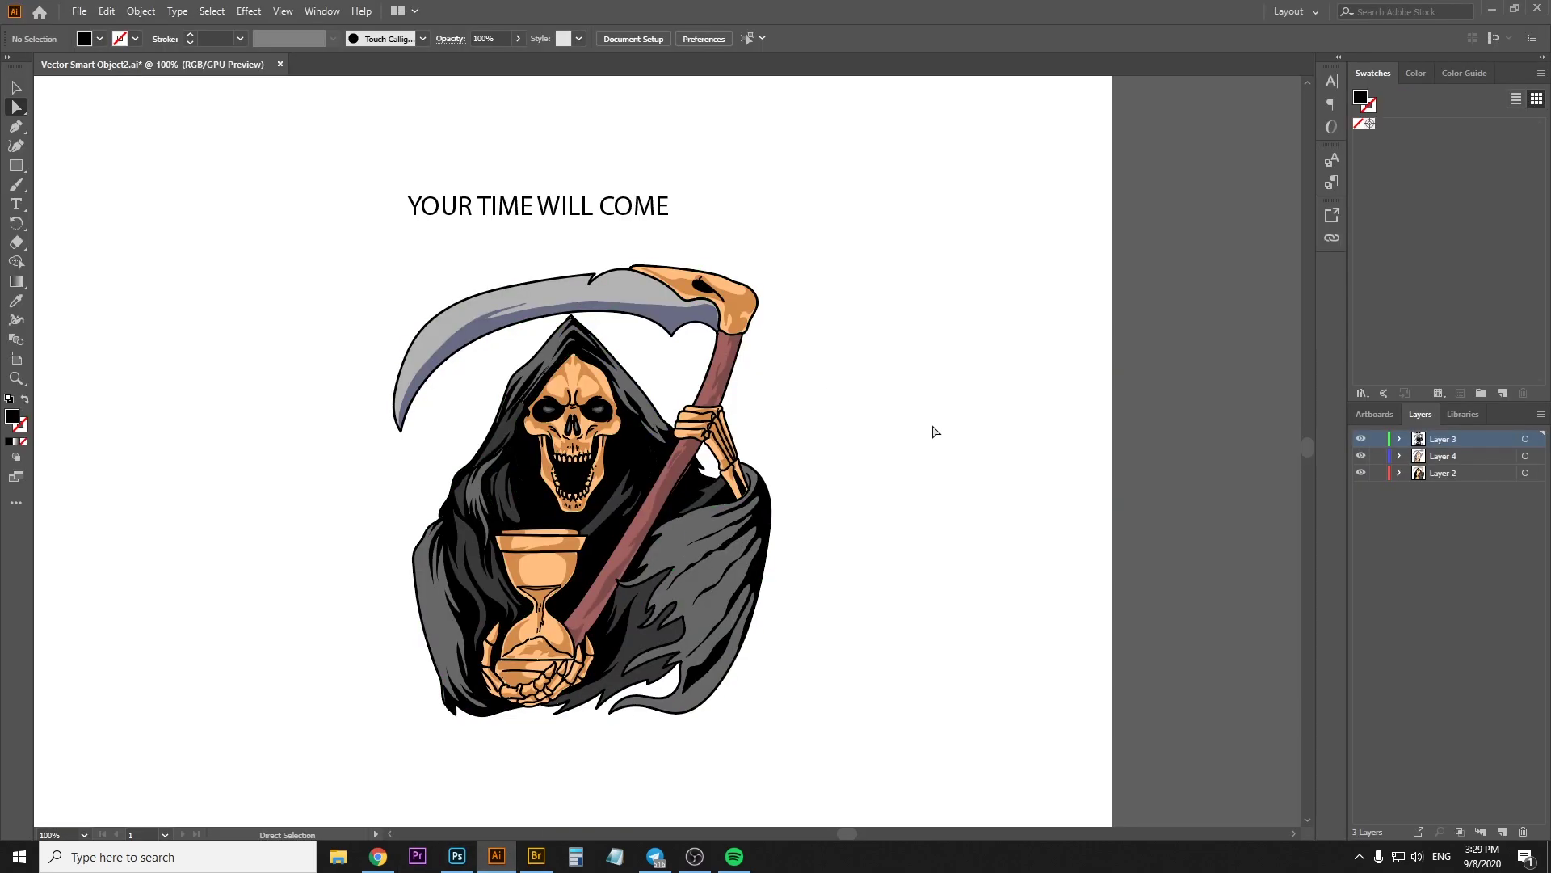
key("z")
left_click(764, 486)
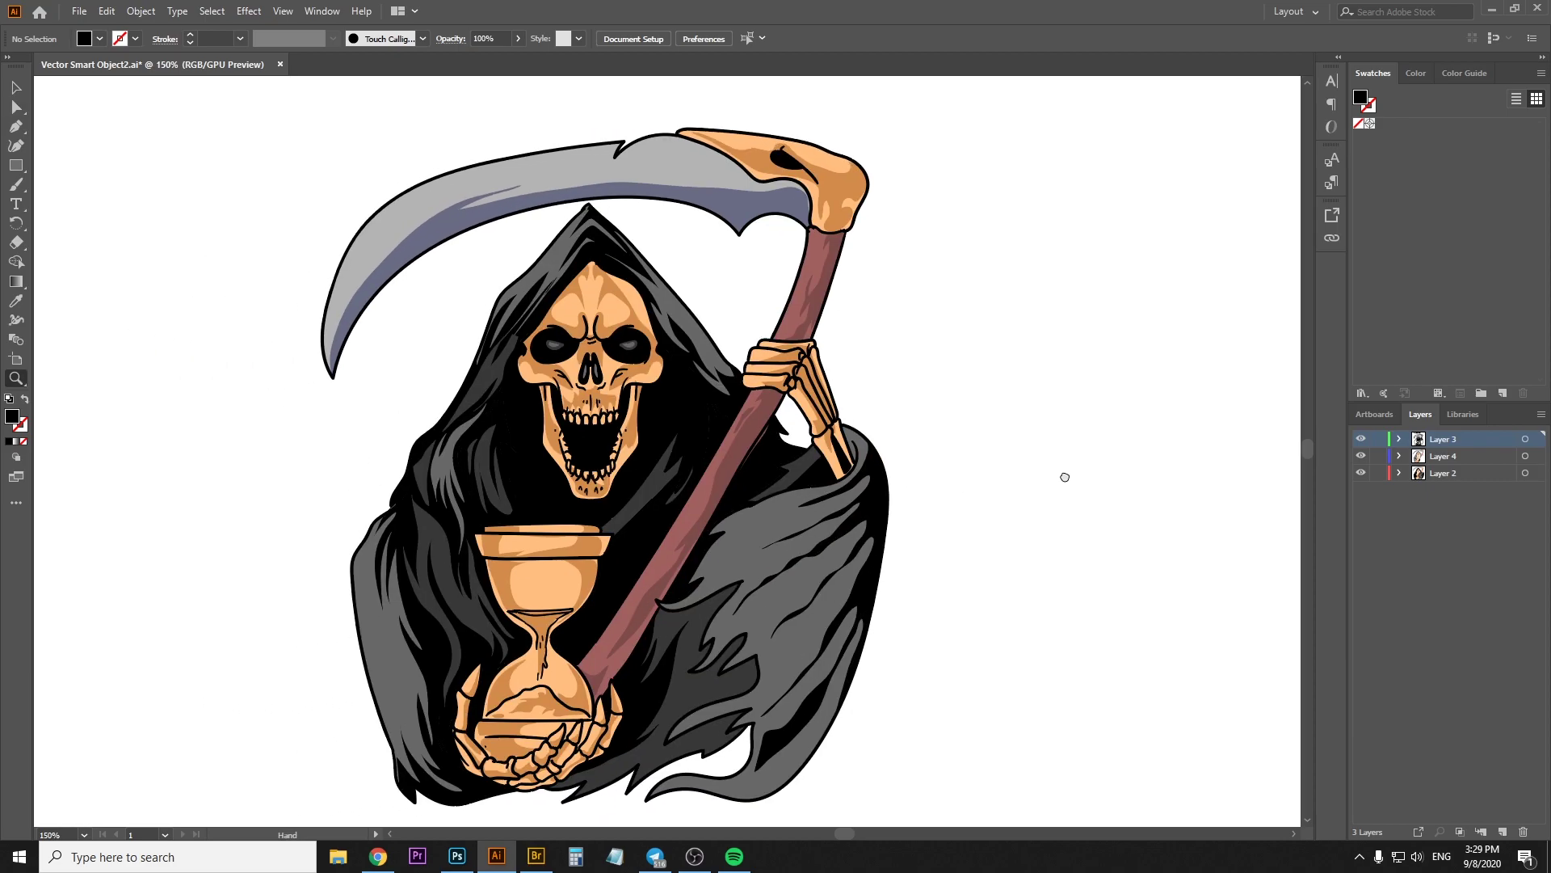
mouse_move(1062, 475)
left_mouse_down()
mouse_move(1120, 464)
mouse_move(1104, 461)
left_mouse_up()
key("v")
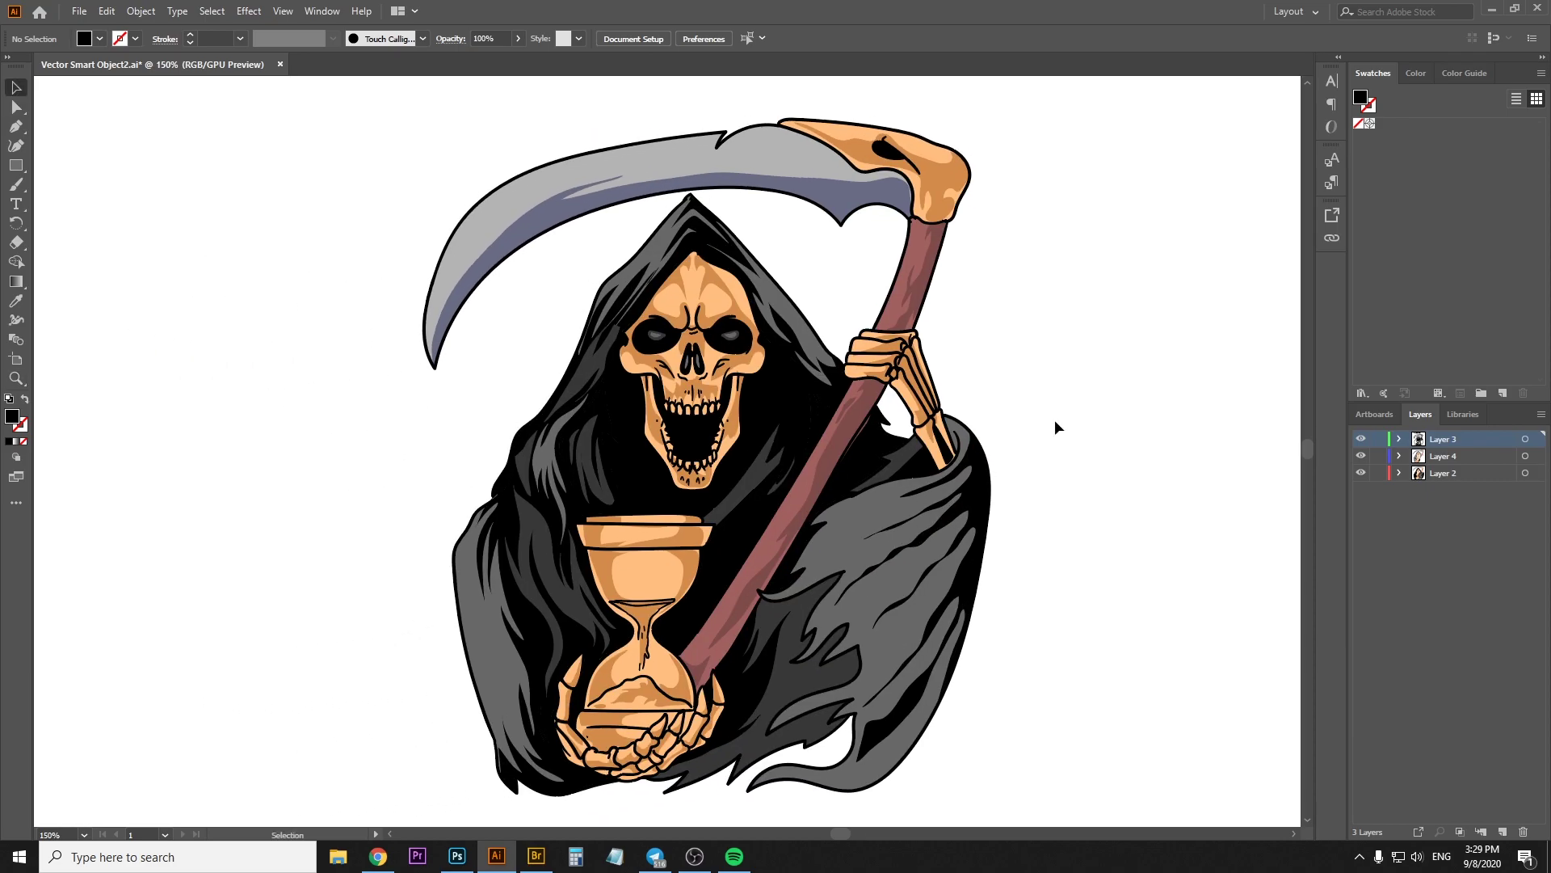
scroll(946, 378, "up", 3)
scroll(946, 378, "up", 2)
key("z")
mouse_move(1014, 409)
left_mouse_down()
mouse_move(890, 450)
mouse_move(1003, 353)
left_mouse_up()
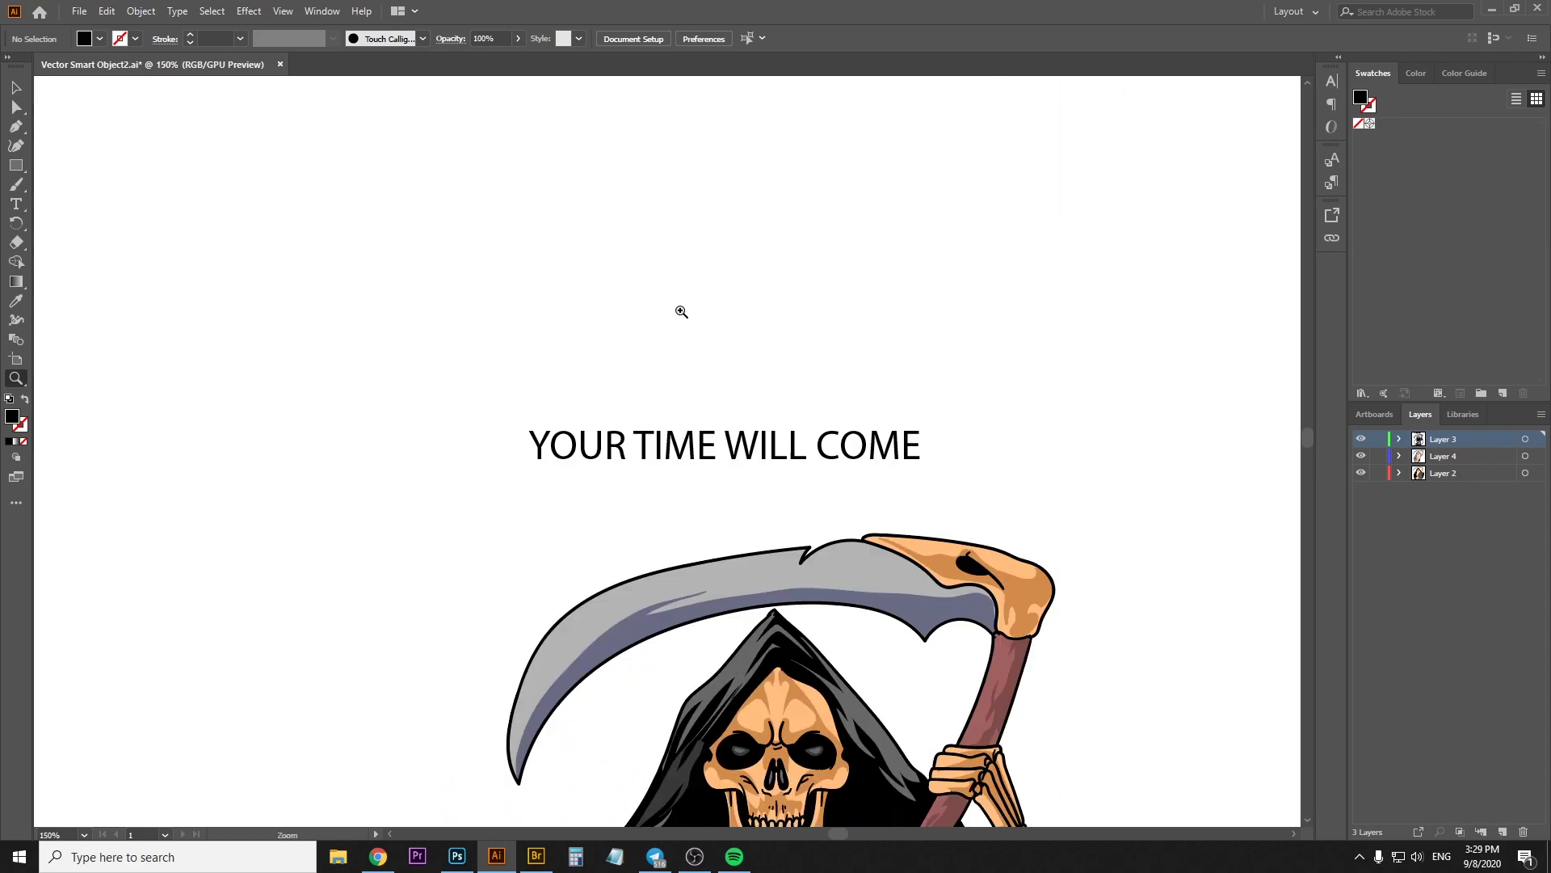
scroll(711, 330, "down", 4)
scroll(658, 219, "down", 1)
left_click(862, 370, "alt")
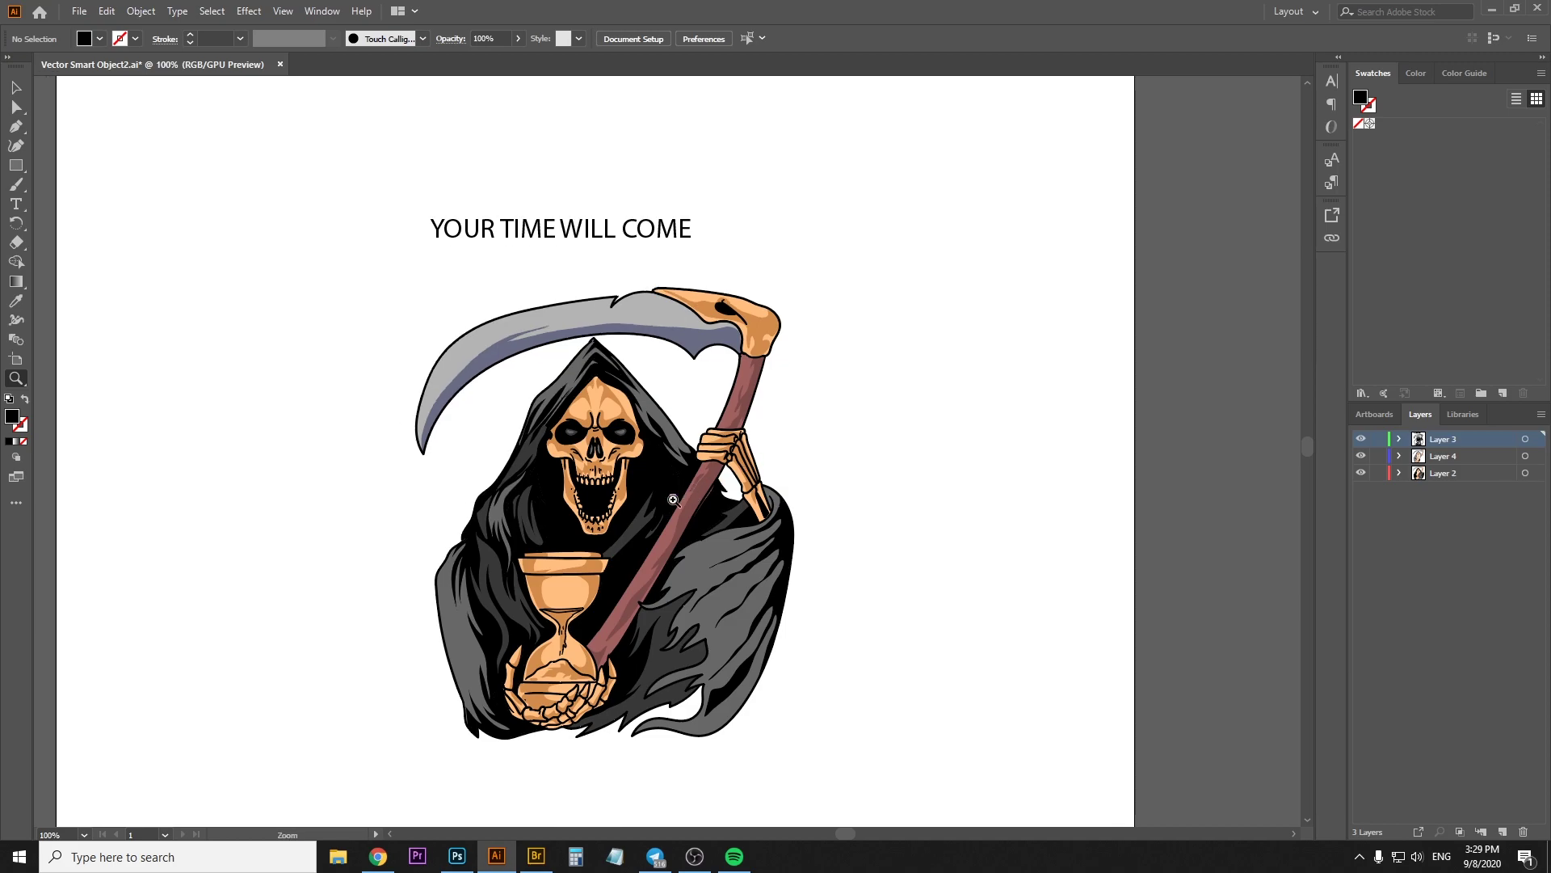
left_click(672, 499)
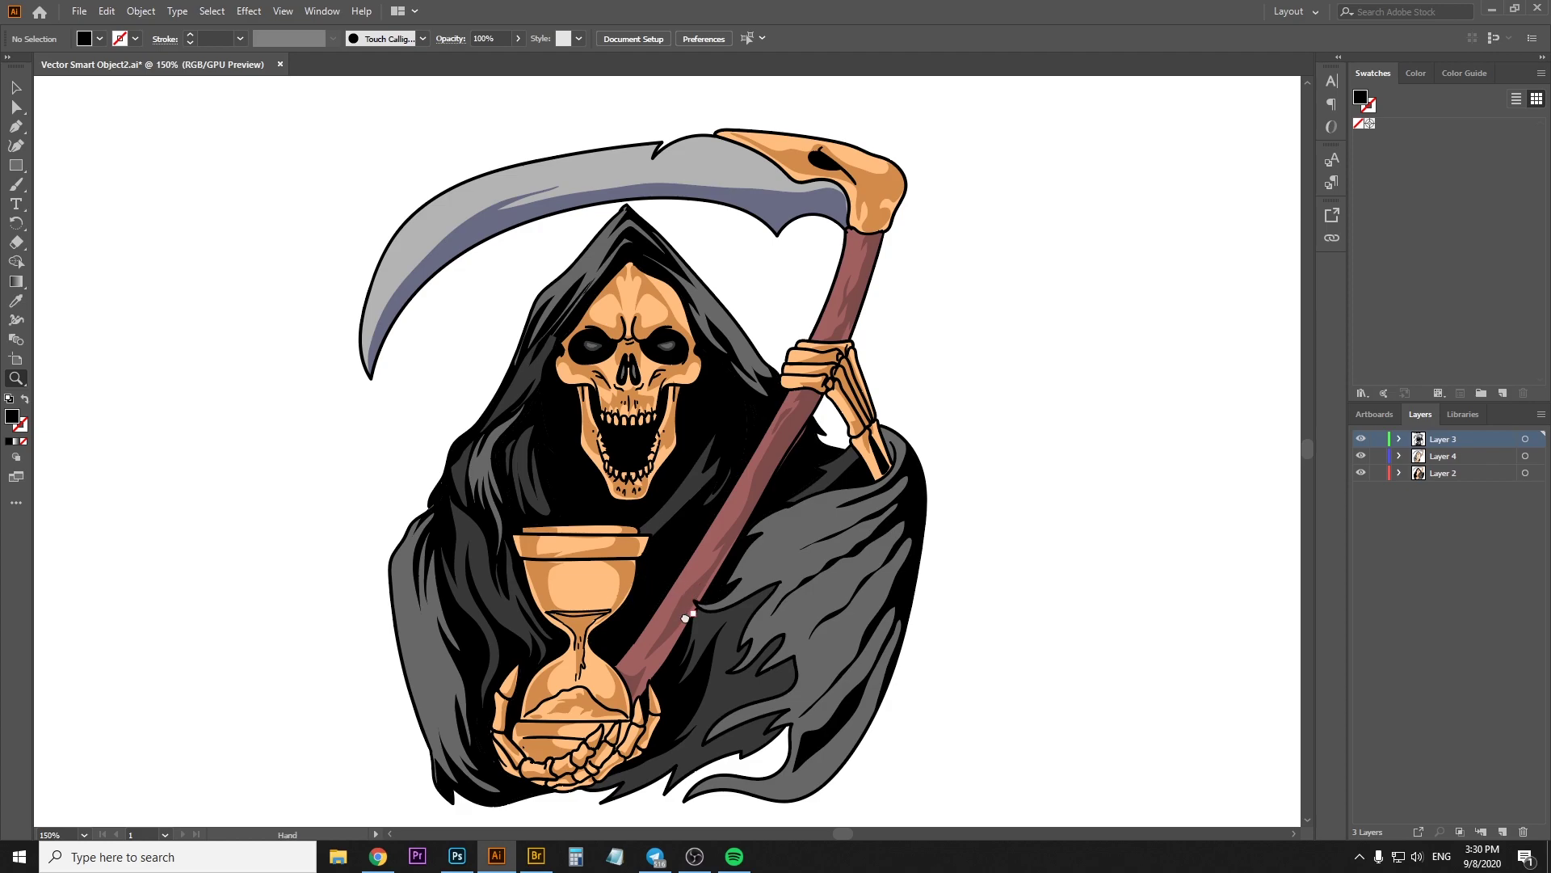
left_click_drag(686, 617, 745, 607)
left_click(826, 603, "alt")
left_click(685, 503)
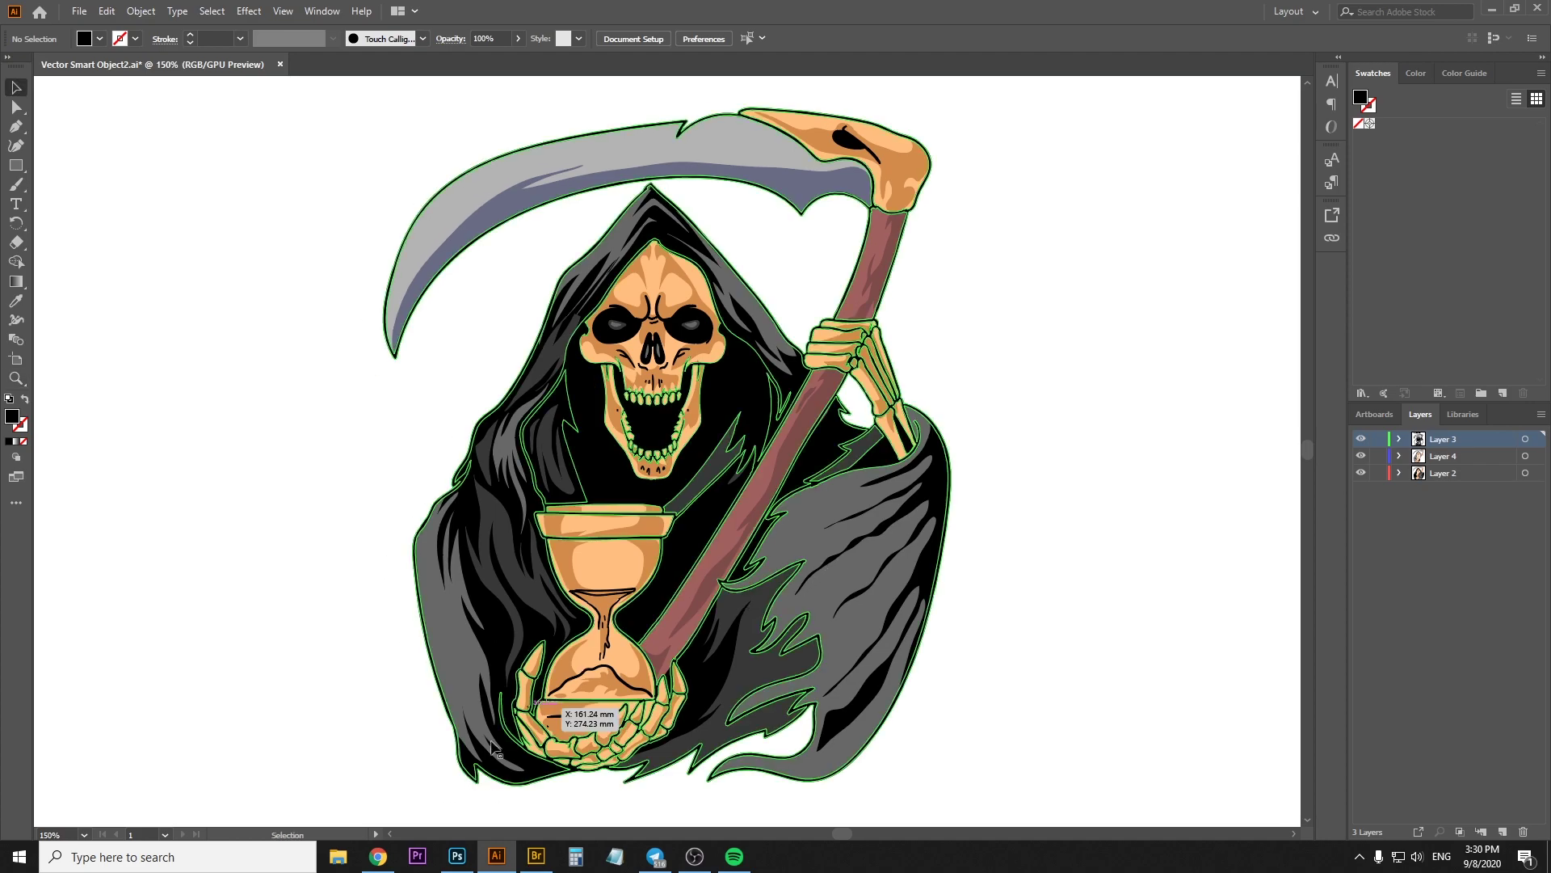
Look over the Freepik tab in Chrome, glancing briefly at the Photoshop circles design
left_click(378, 856)
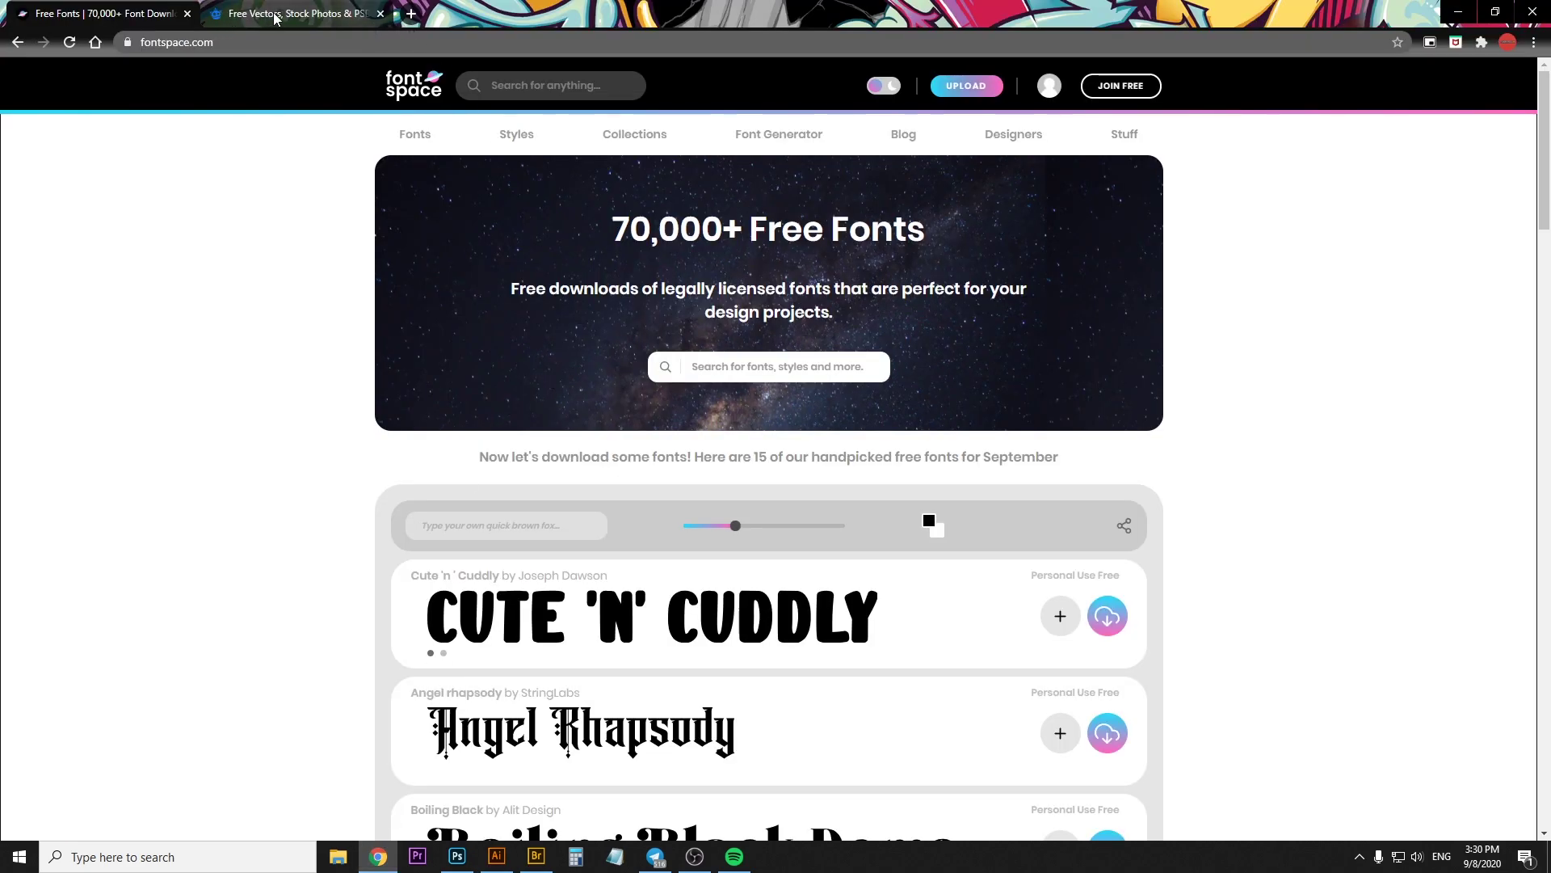
left_click(299, 12)
scroll(391, 69, "down", 4)
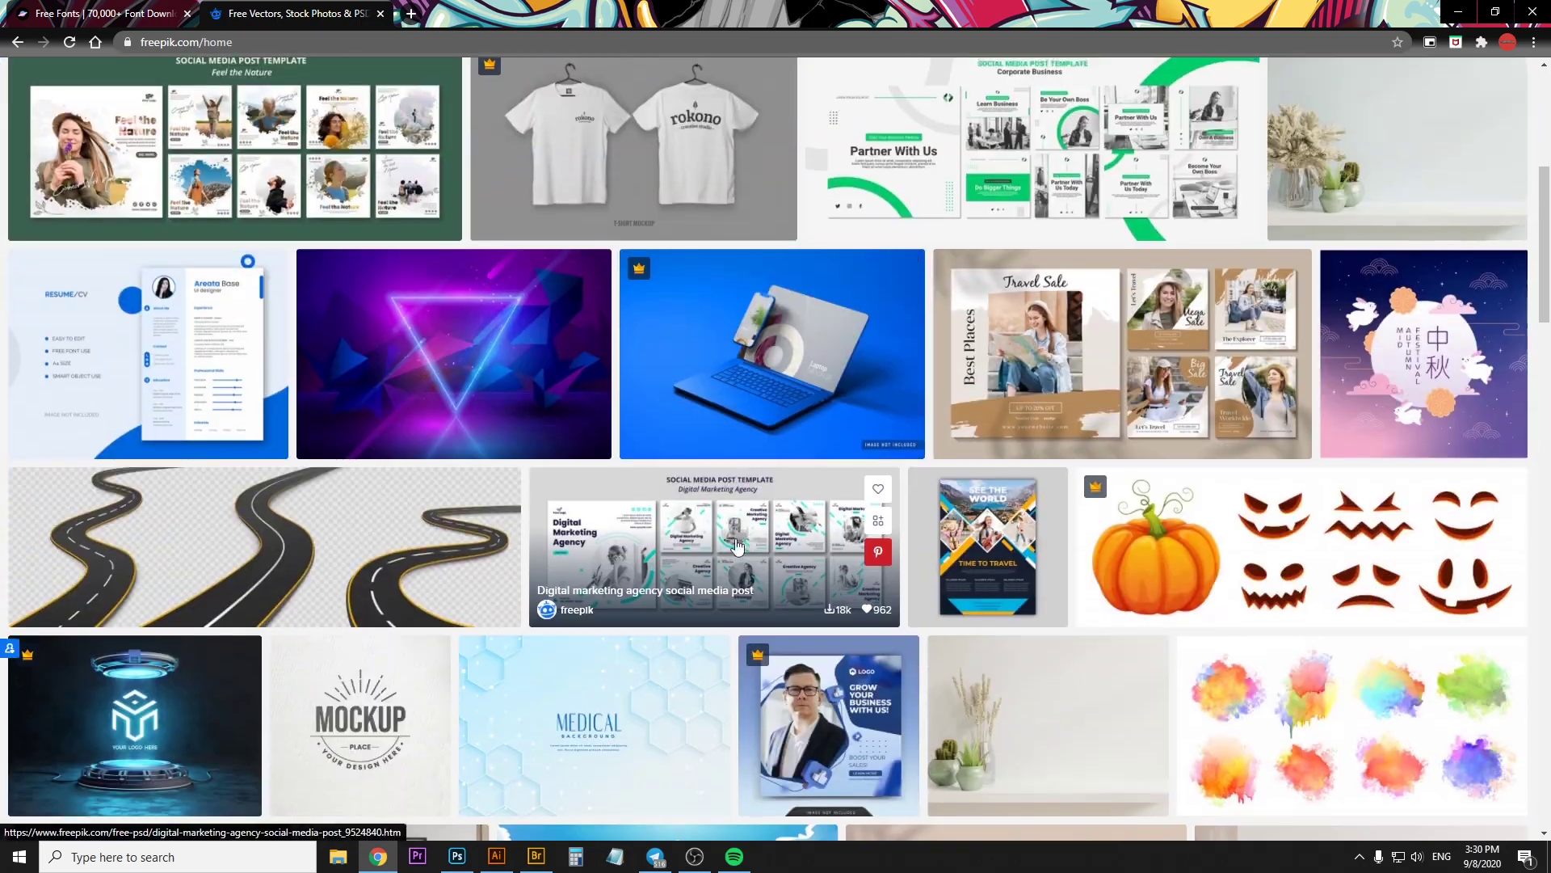
left_click(456, 856)
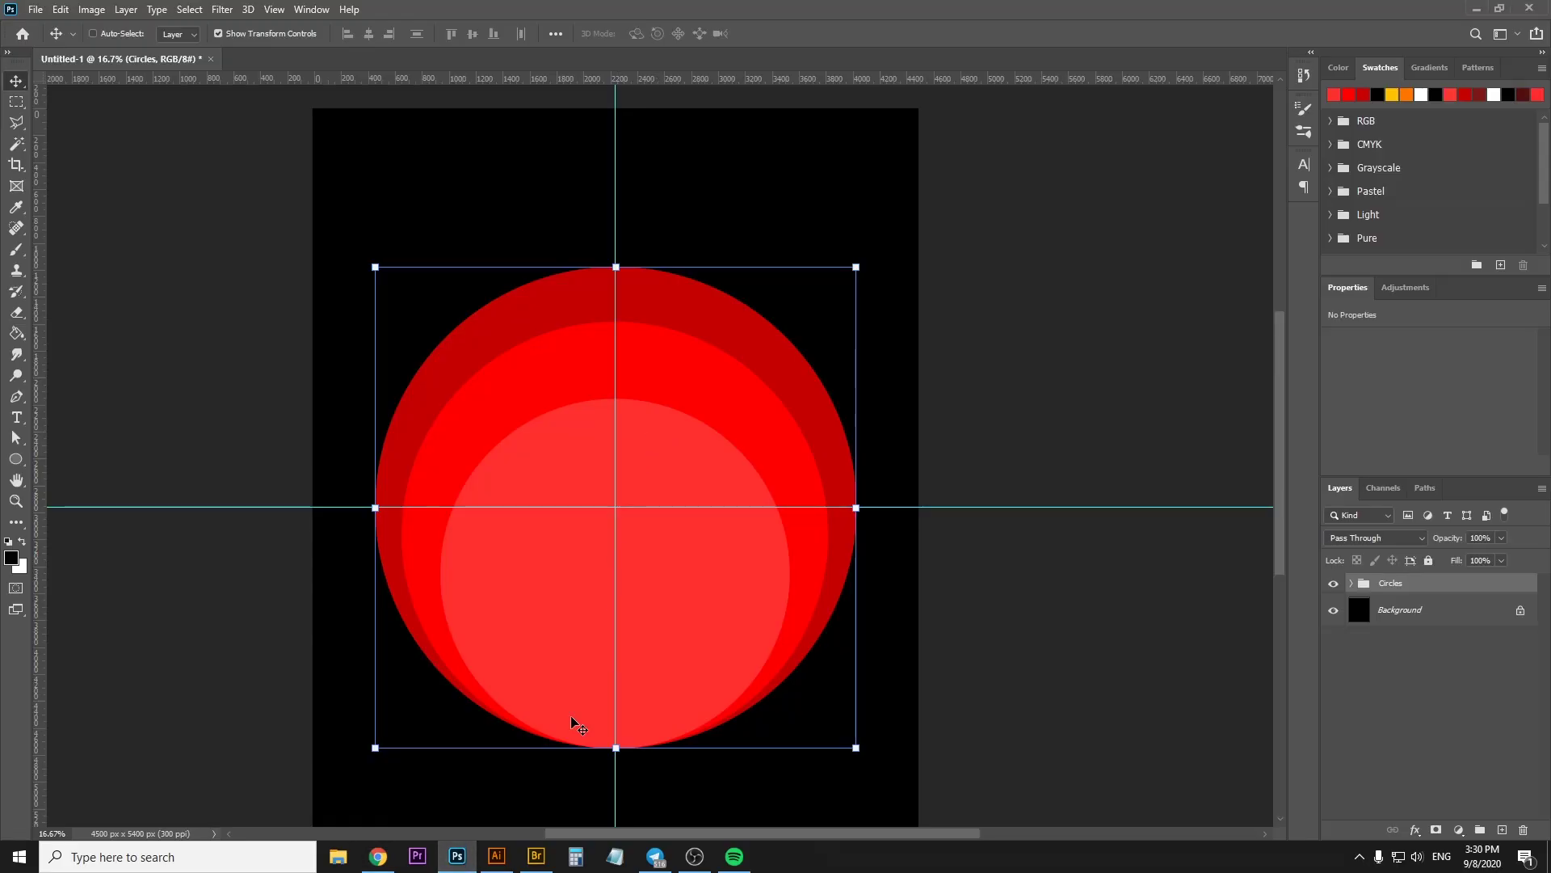
left_click(378, 856)
scroll(667, 444, "up", 4)
scroll(668, 444, "down", 1)
scroll(667, 444, "down", 6)
scroll(668, 444, "down", 4)
scroll(668, 443, "up", 5)
scroll(668, 445, "up", 2)
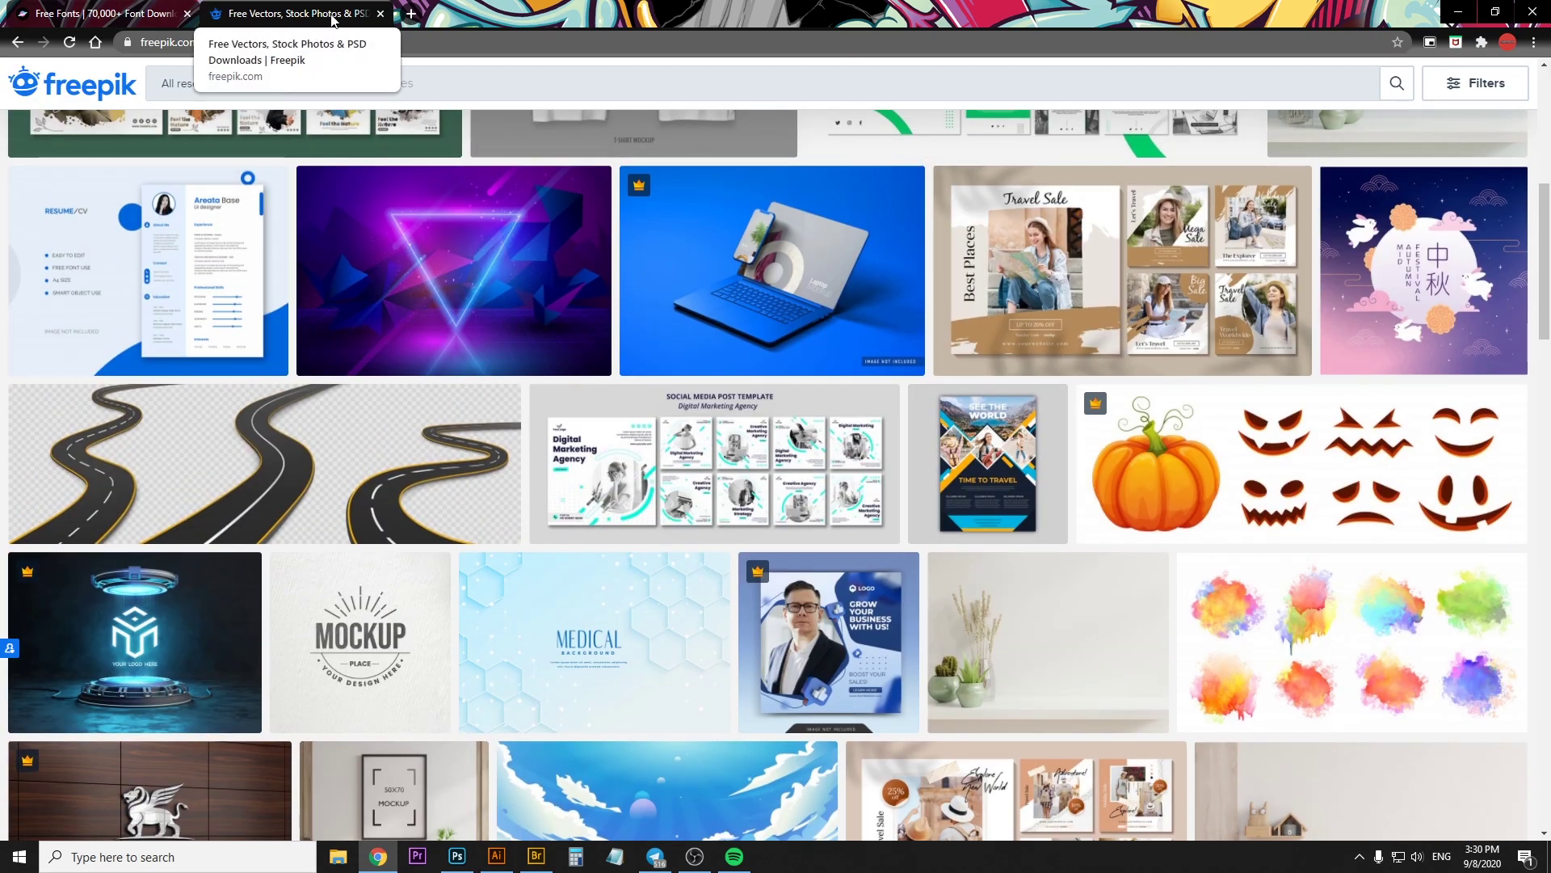
scroll(804, 182, "up", 5)
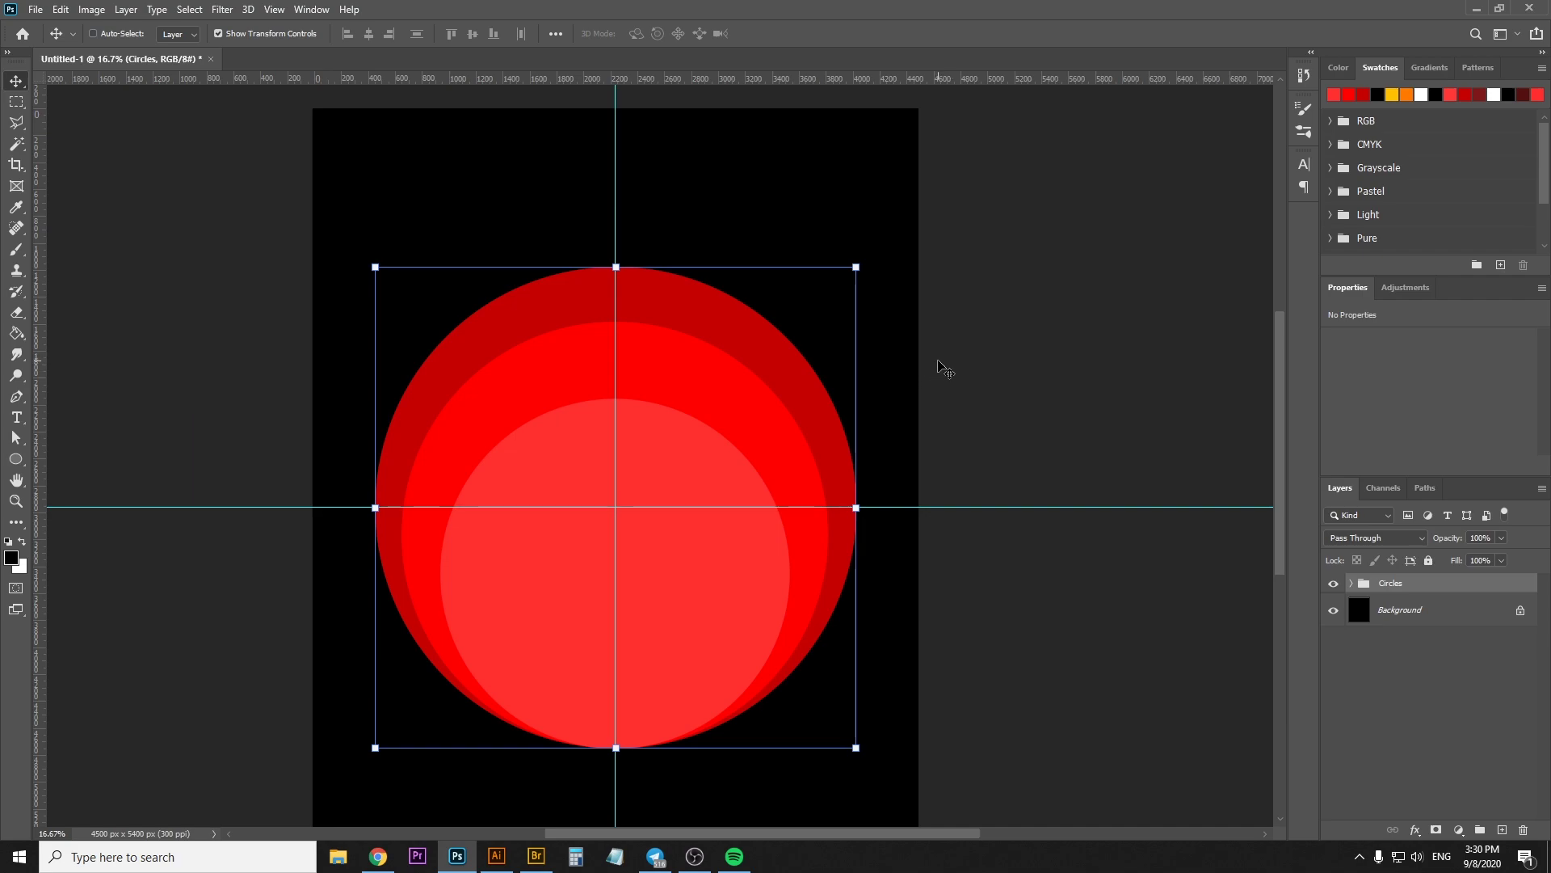
key("z")
left_click(697, 385)
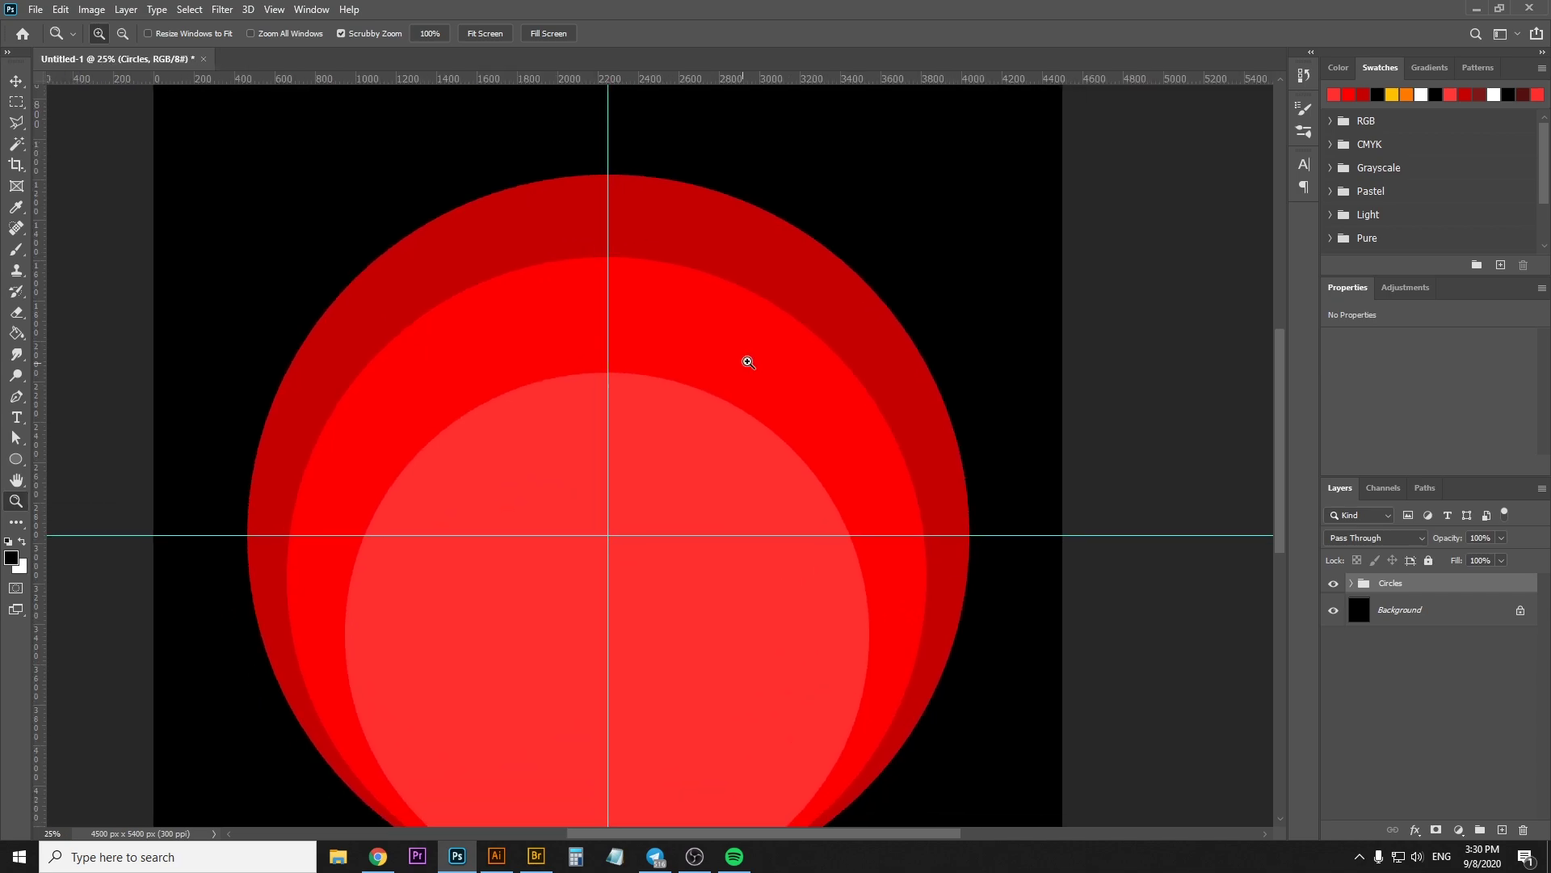
left_click(791, 347, "alt")
left_click(807, 323)
left_click_drag(791, 377, 841, 336)
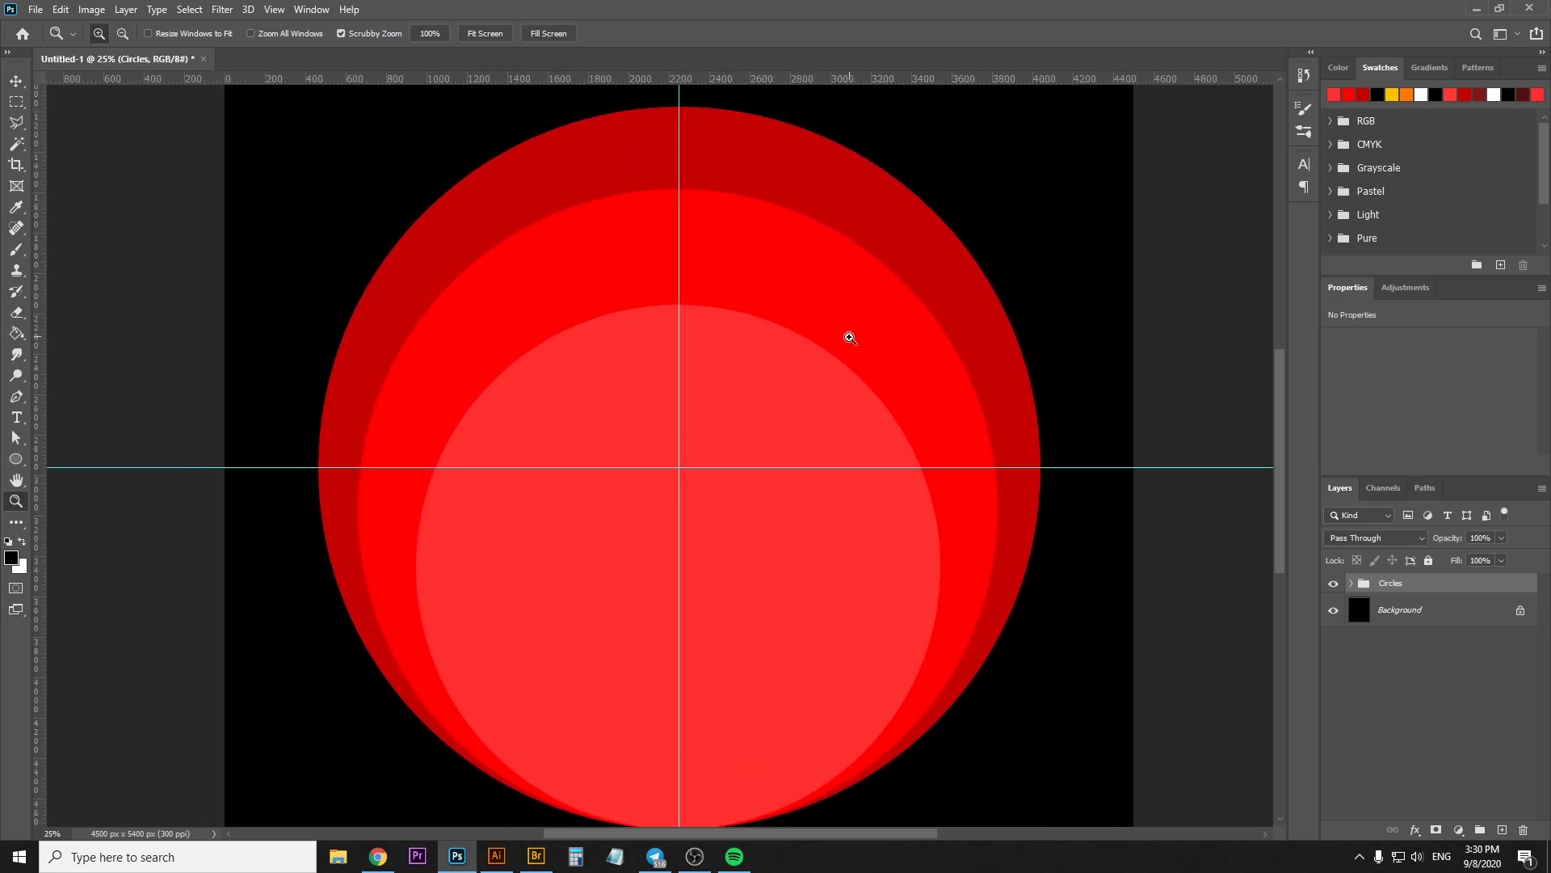
left_click(824, 361, "alt")
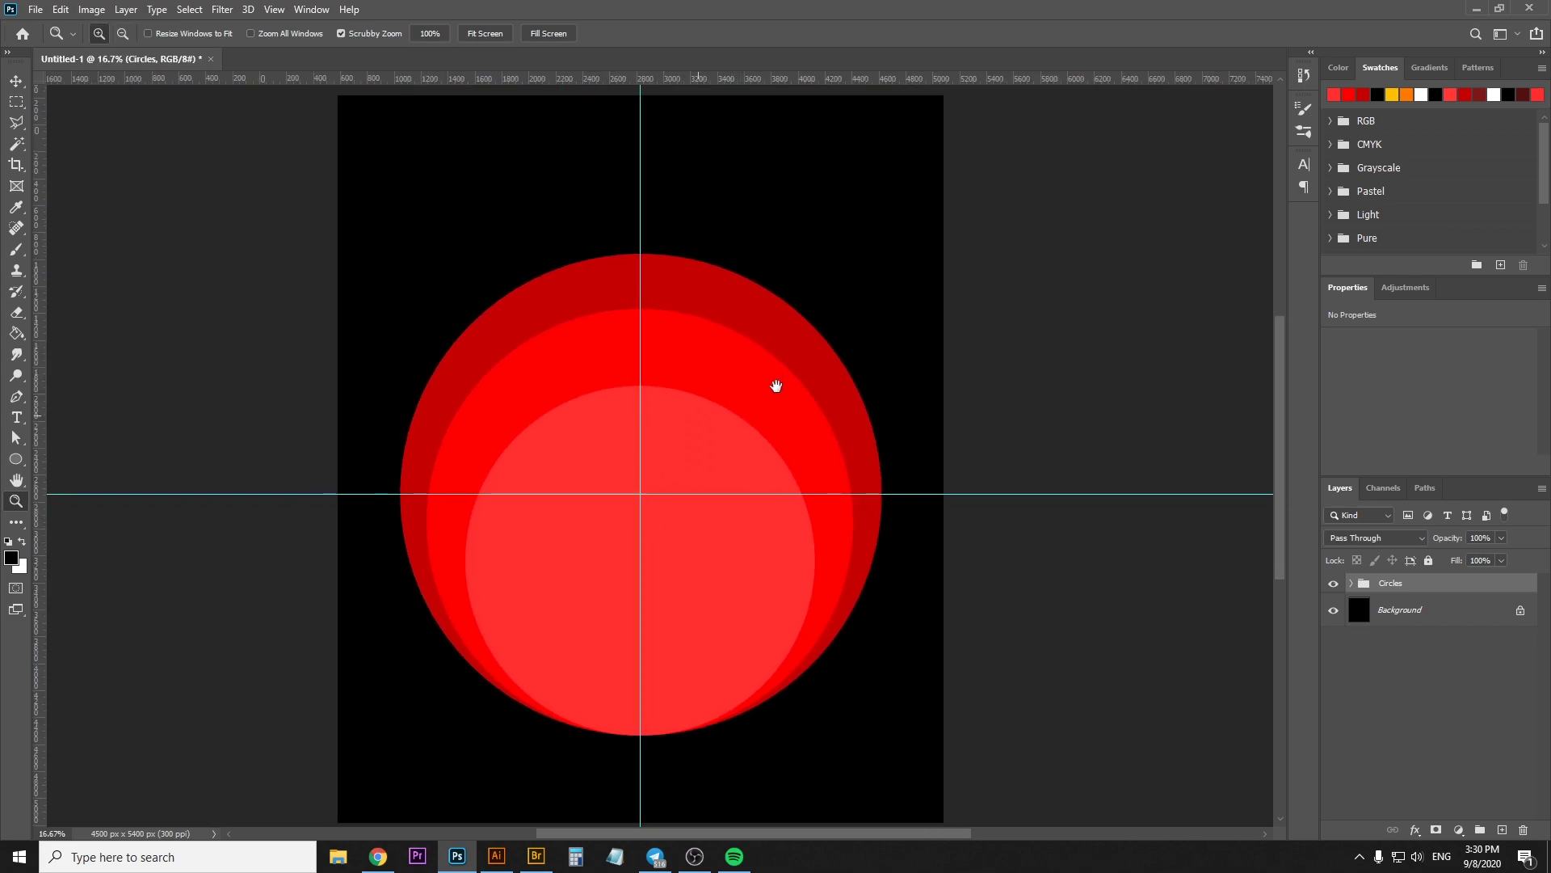
key("v")
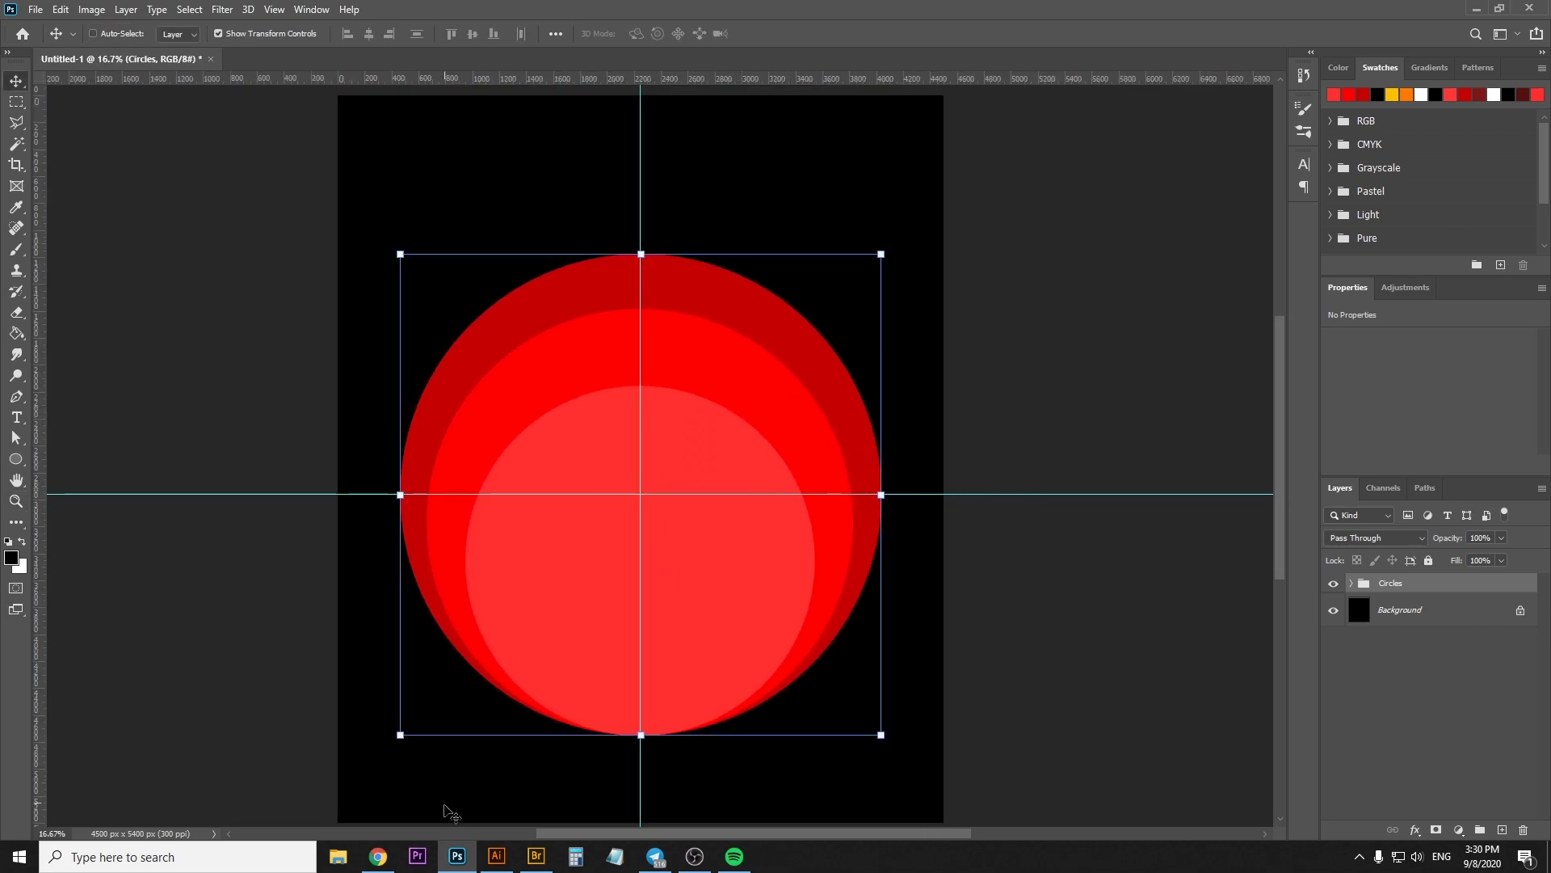
Toggle Layer 3 and 4 visibility, marquee-select the whole reaper, and drag it into Photoshop
left_click(496, 856)
left_click(729, 360, "alt")
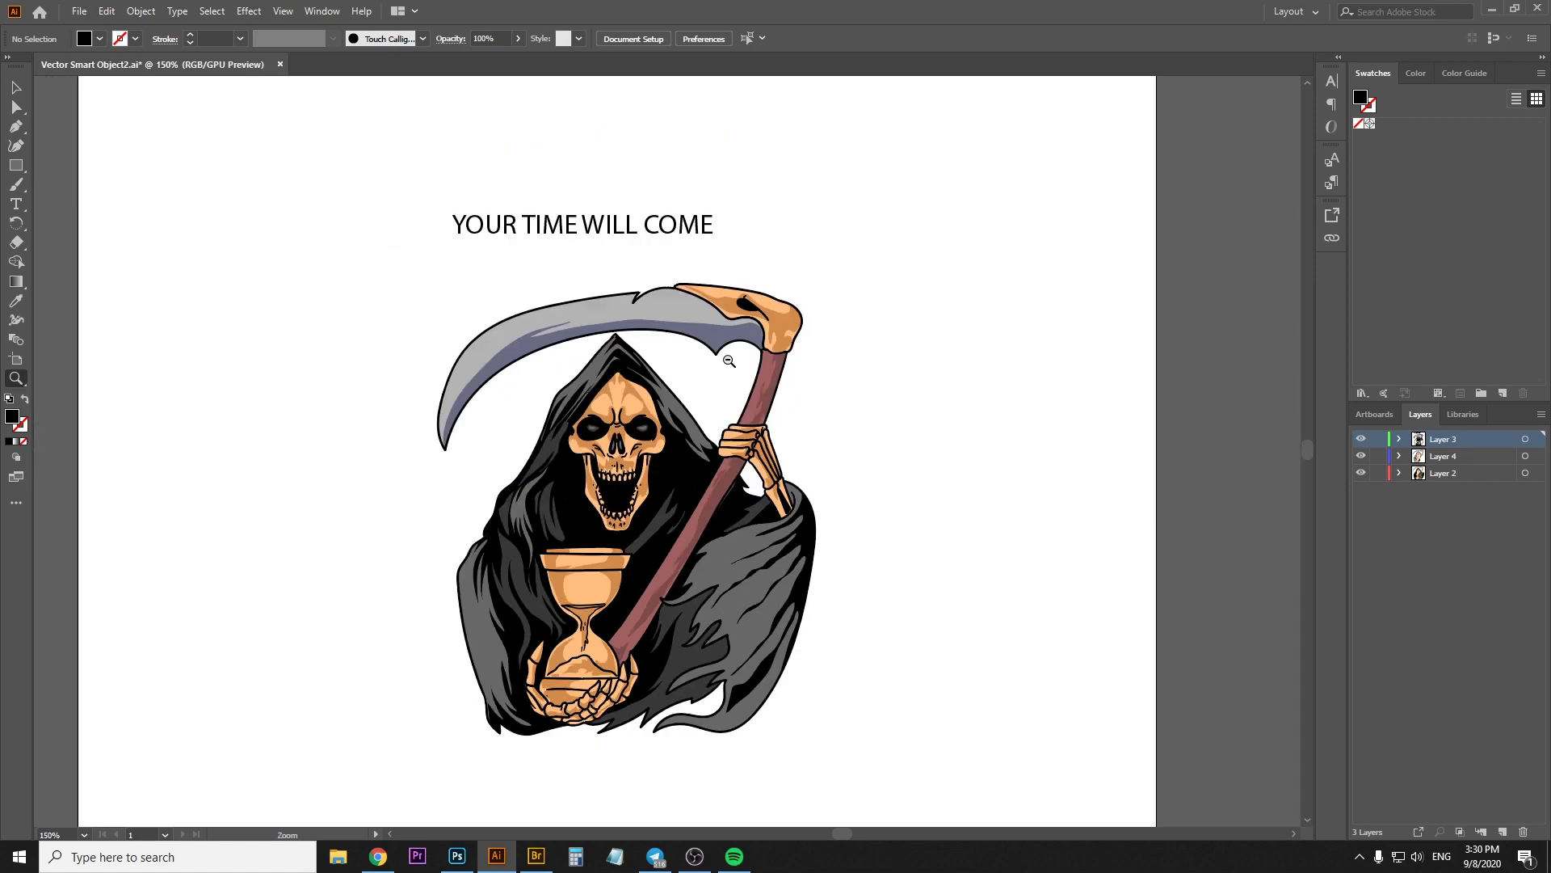
key("a")
left_click(1361, 439)
left_click(1359, 456)
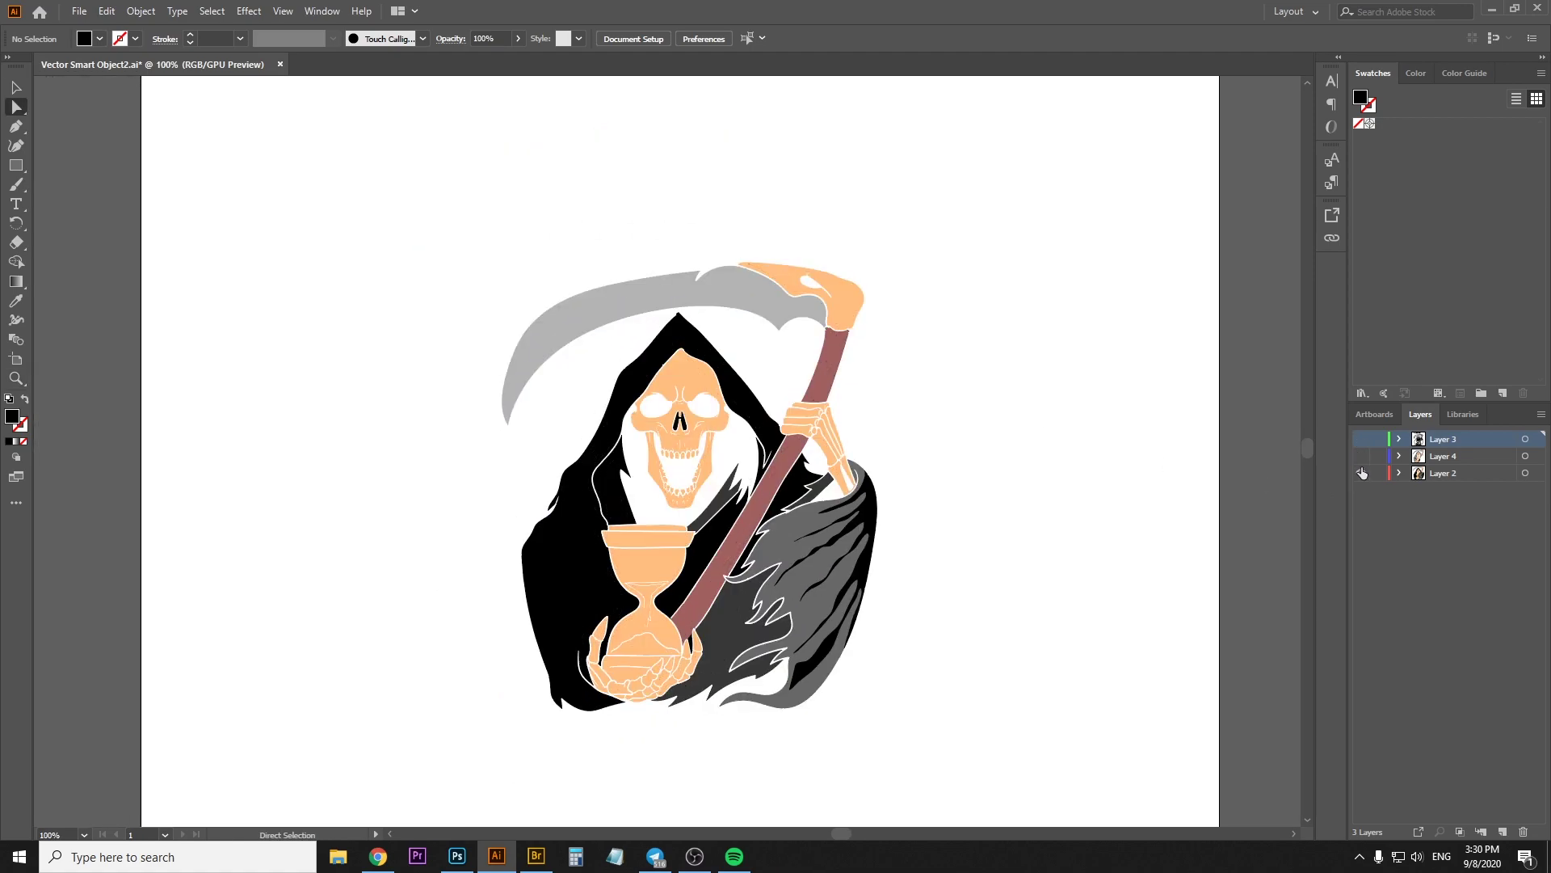
left_click(1362, 475)
left_click(1362, 439)
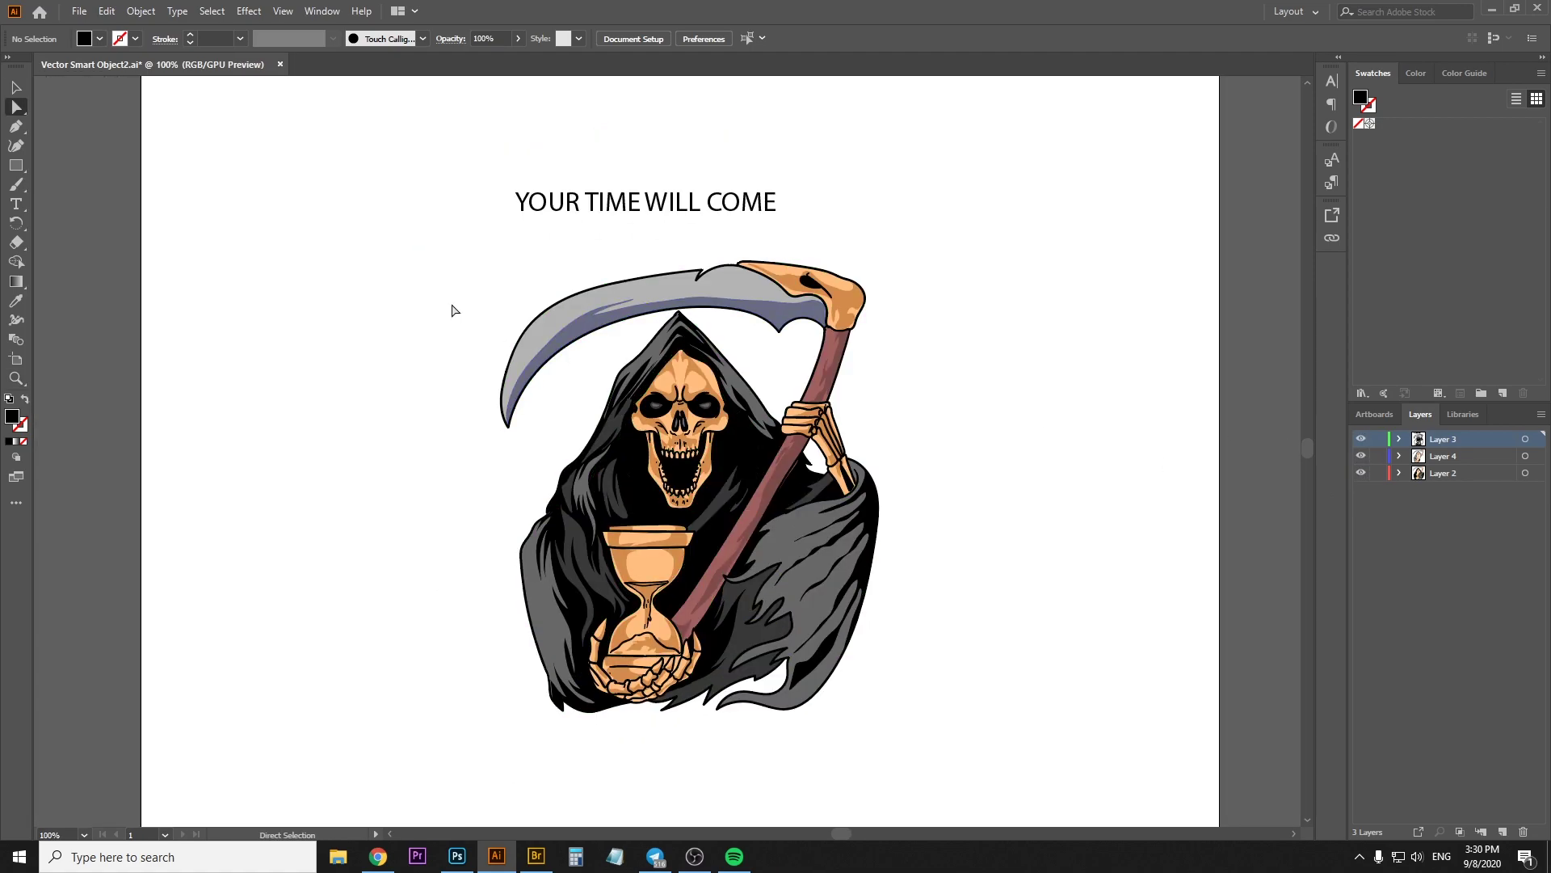
left_click_drag(452, 249, 982, 782)
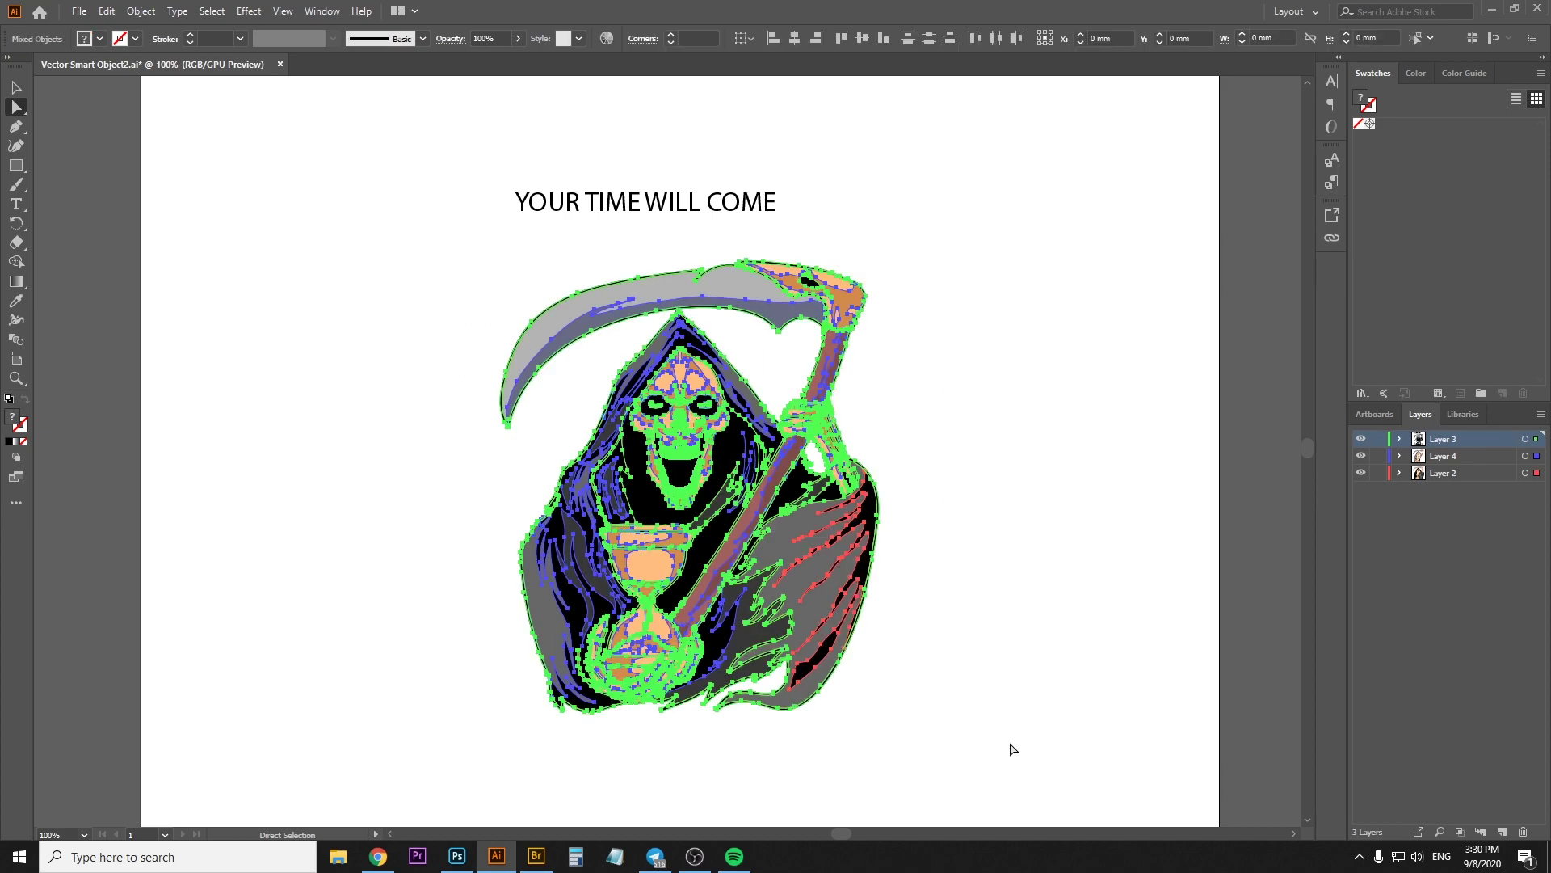
key("v")
left_click_drag(691, 418, 706, 418)
Place the reaper Smart Object and scale it to about 3034 × 3622 px over the circles
key("Return")
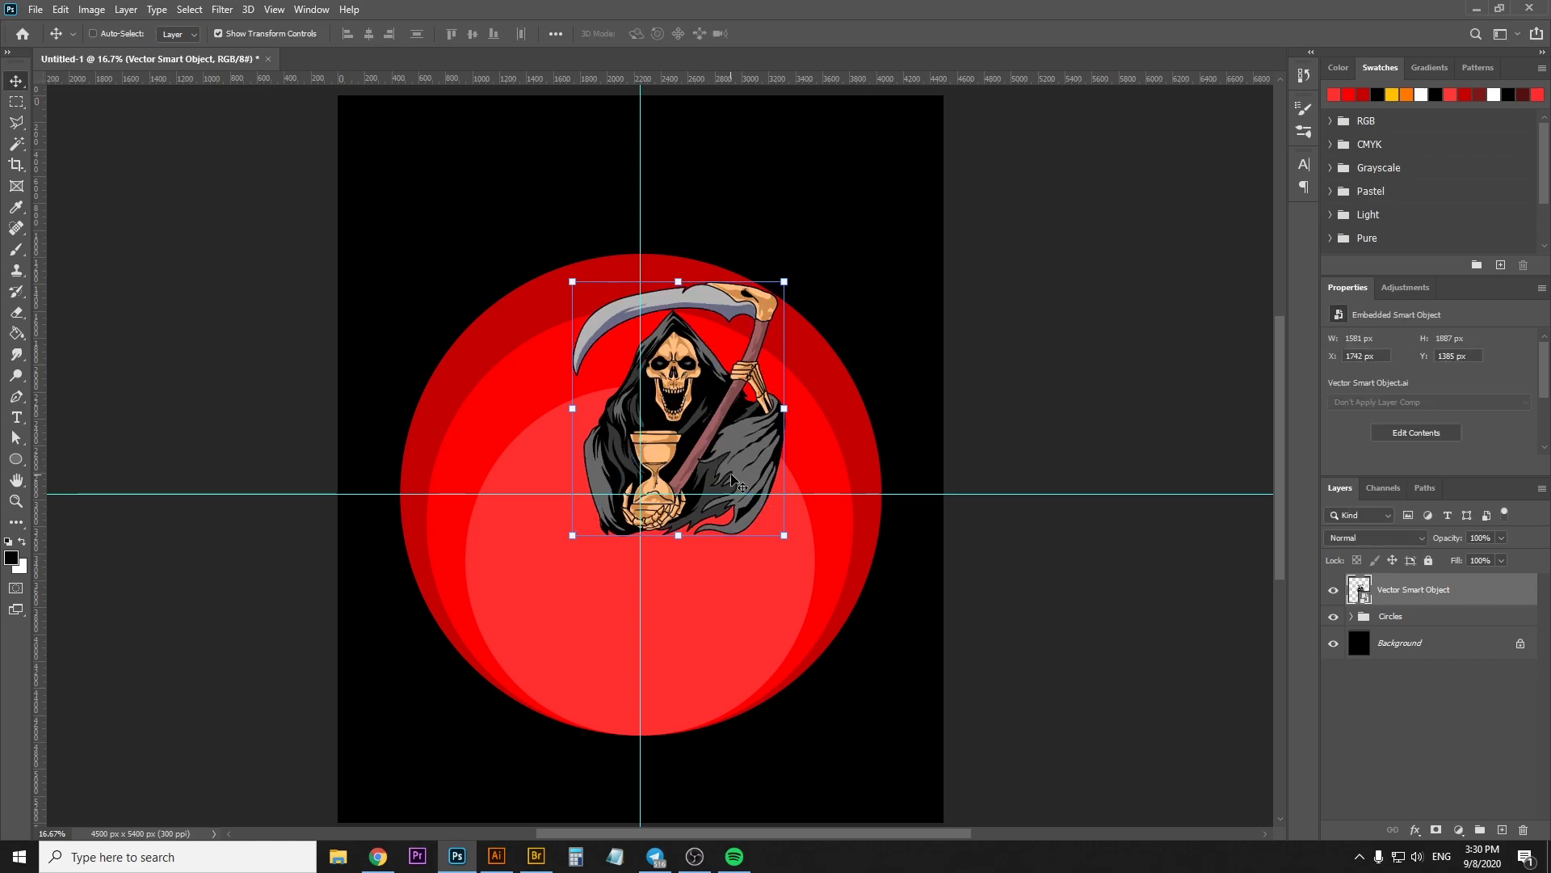
mouse_move(677, 79)
left_mouse_down()
mouse_move(678, 559)
mouse_move(677, 495)
mouse_move(590, 693)
left_mouse_up()
left_click_drag(705, 481, 892, 252)
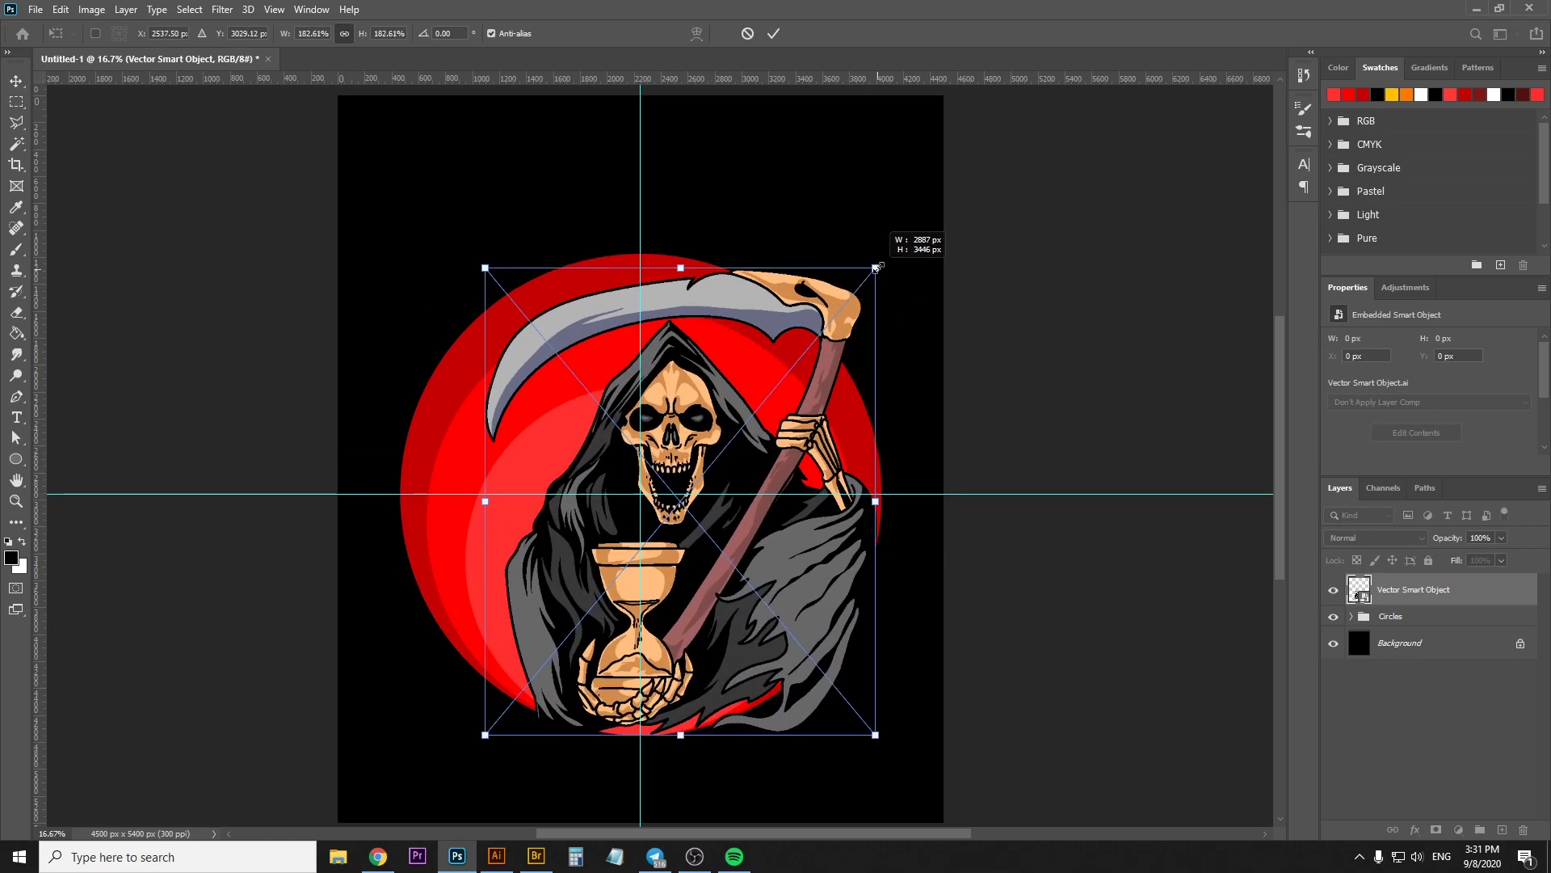
key("Return")
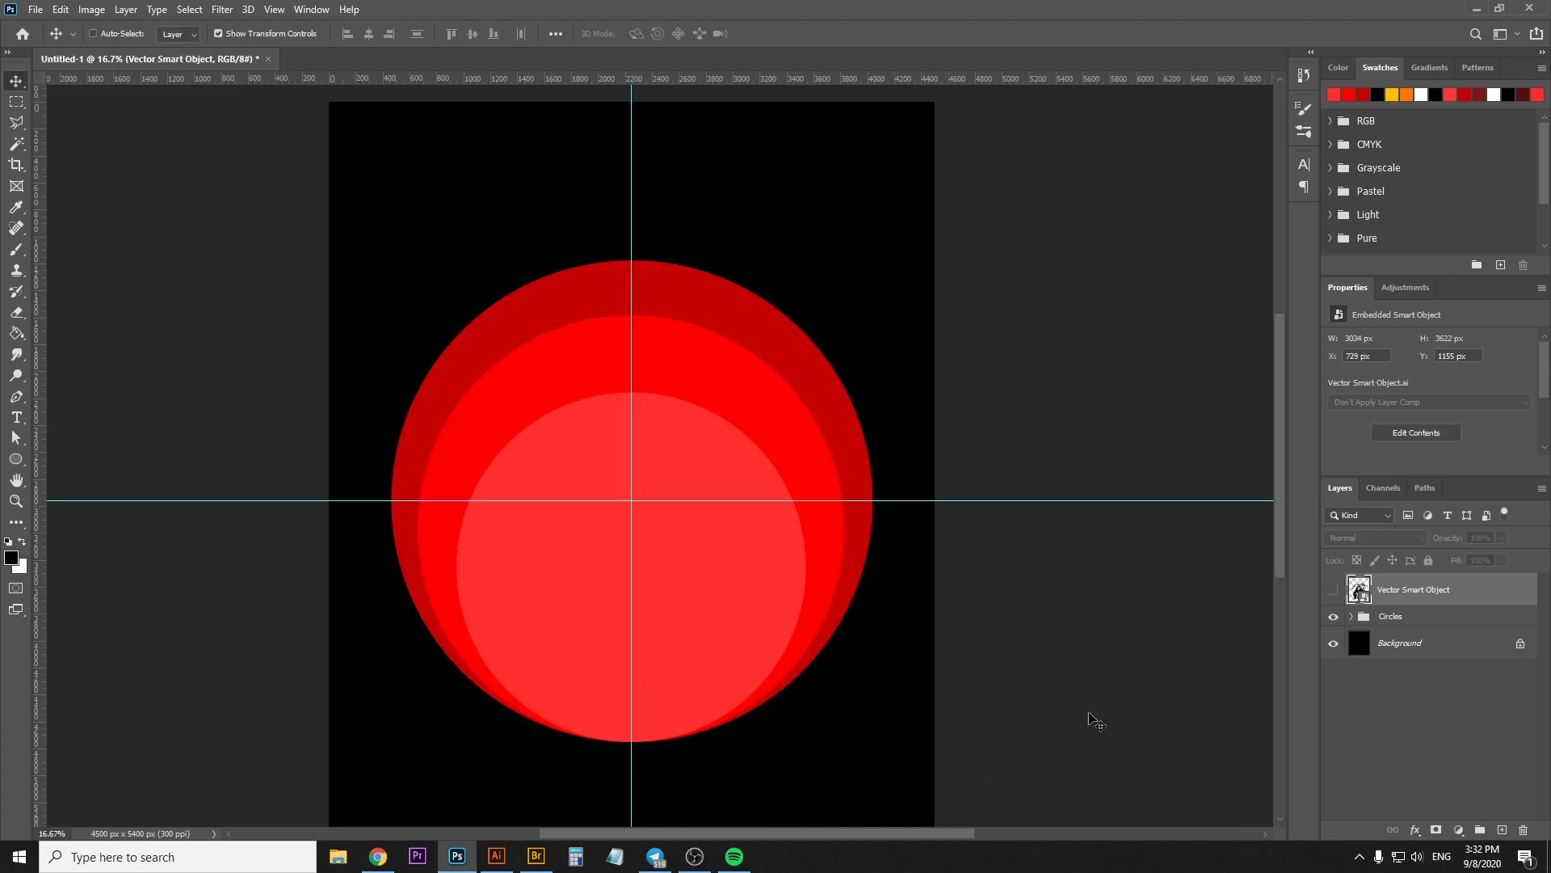
Toggle the reaper layer's visibility to compare it with the circles, zooming in and out
left_click(1333, 589)
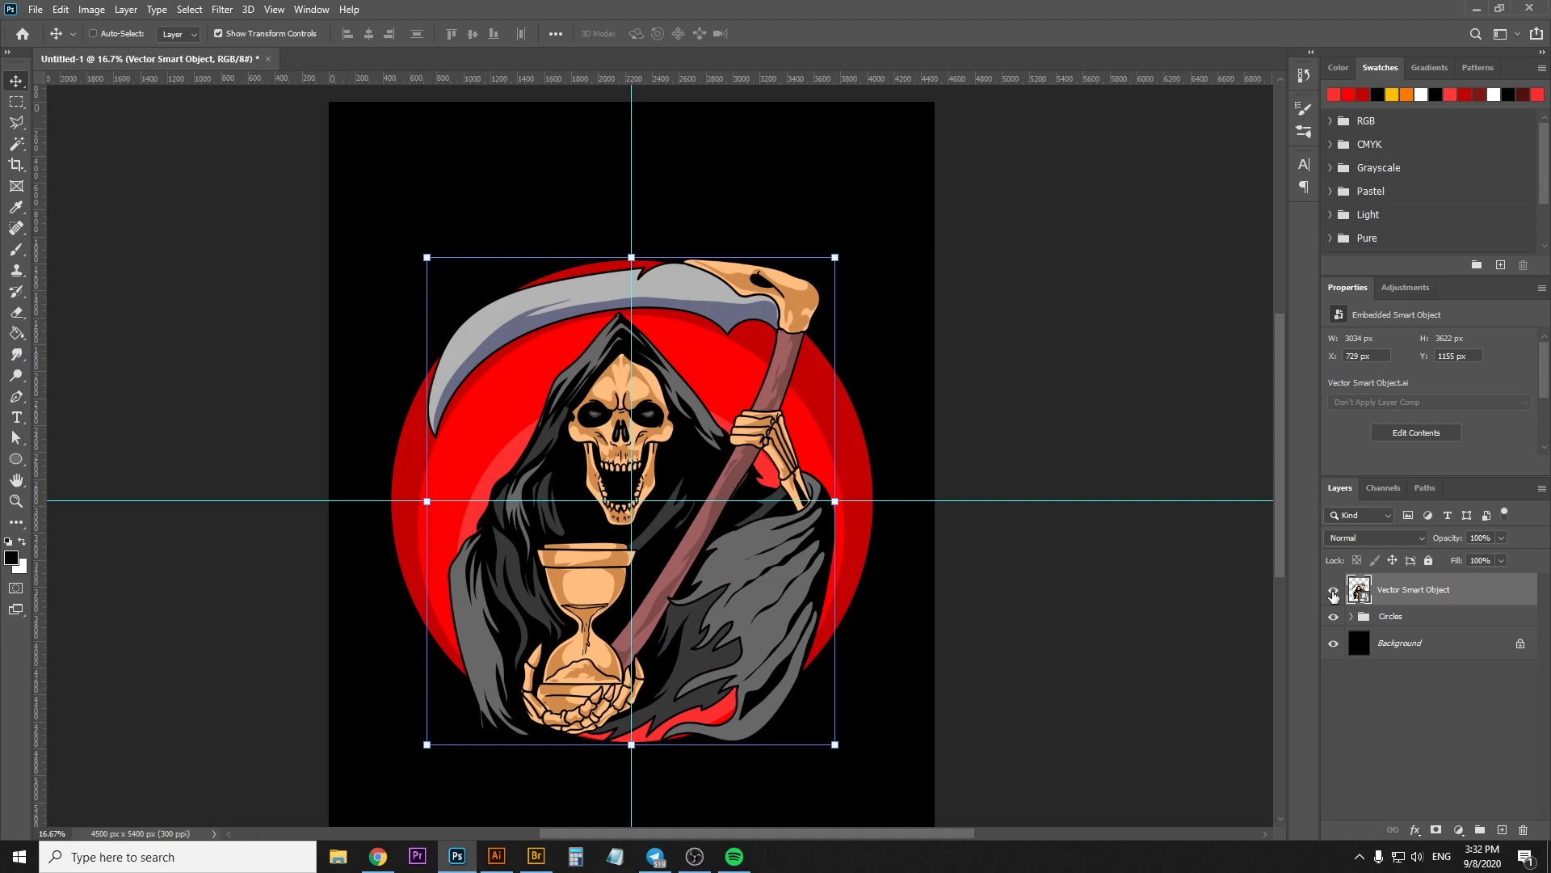
left_click(1333, 593)
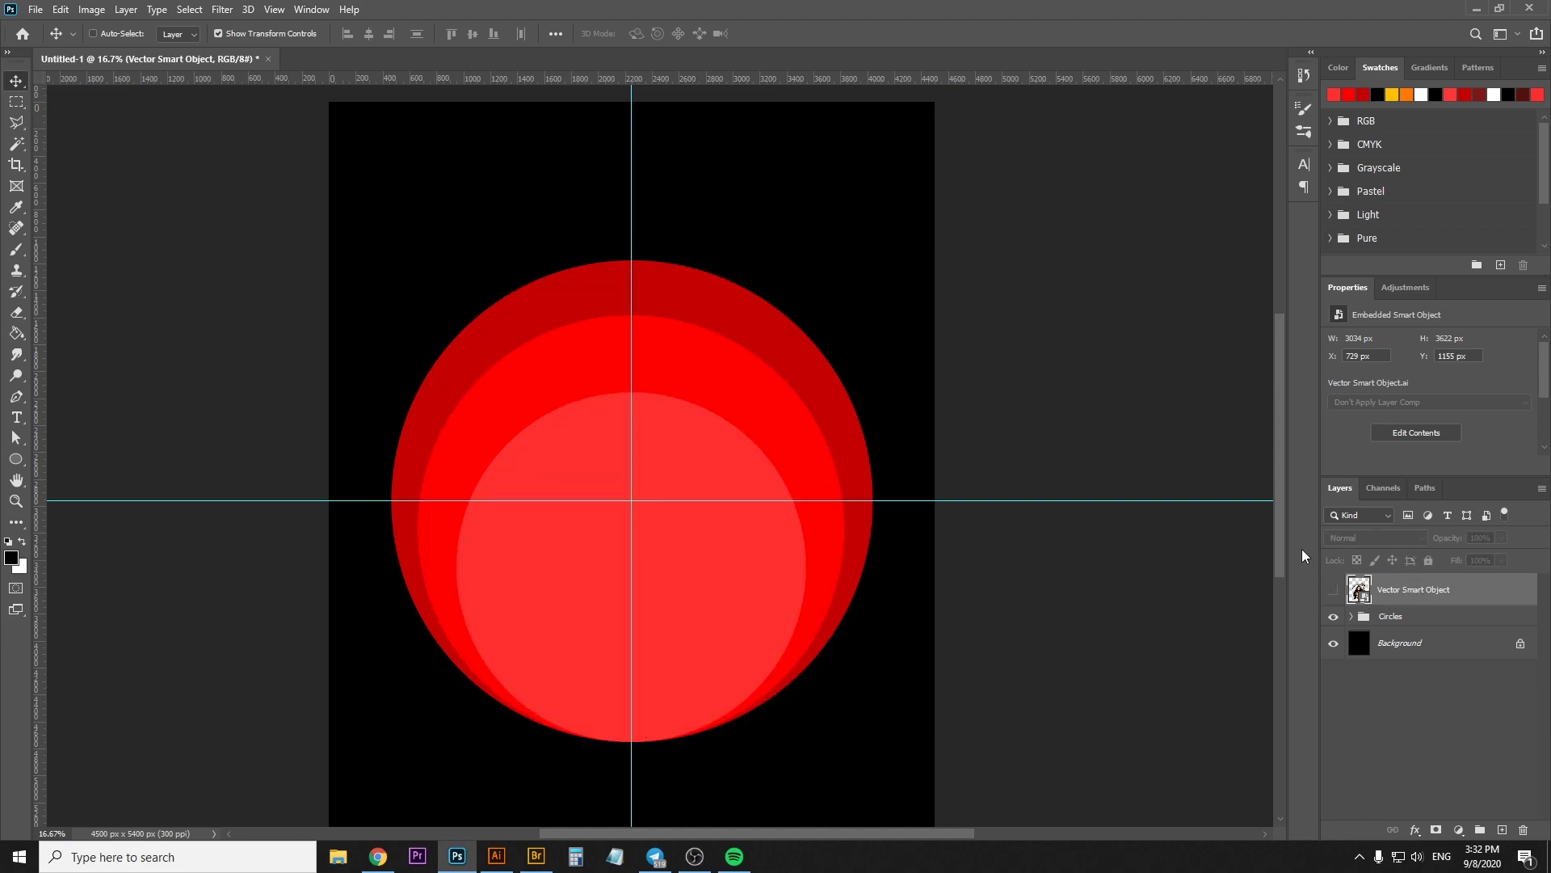
left_click(1333, 591)
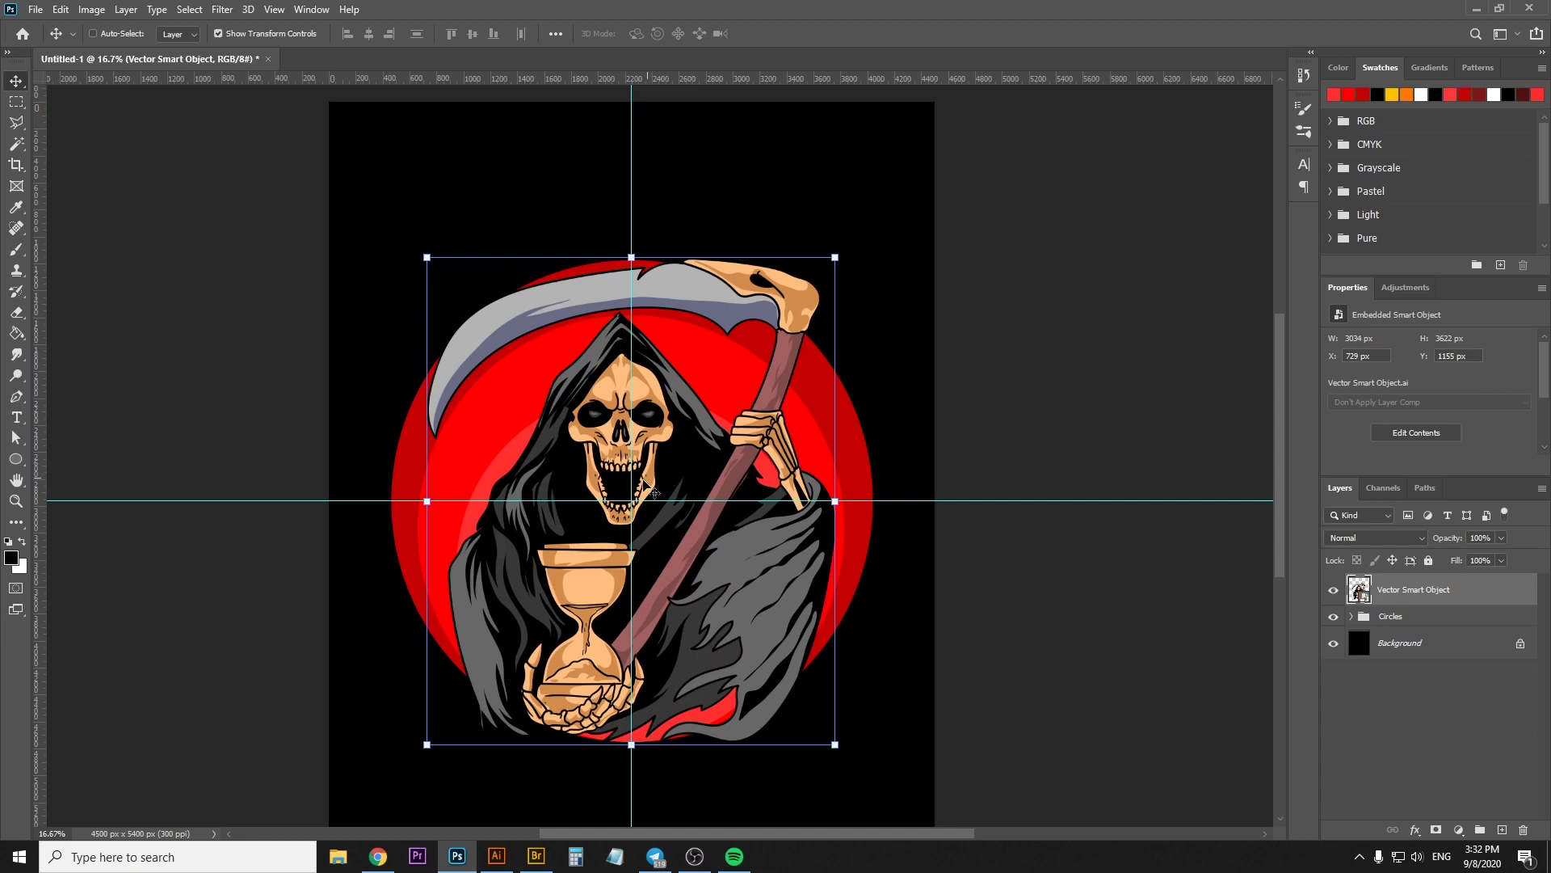
left_click(1334, 590)
key("z")
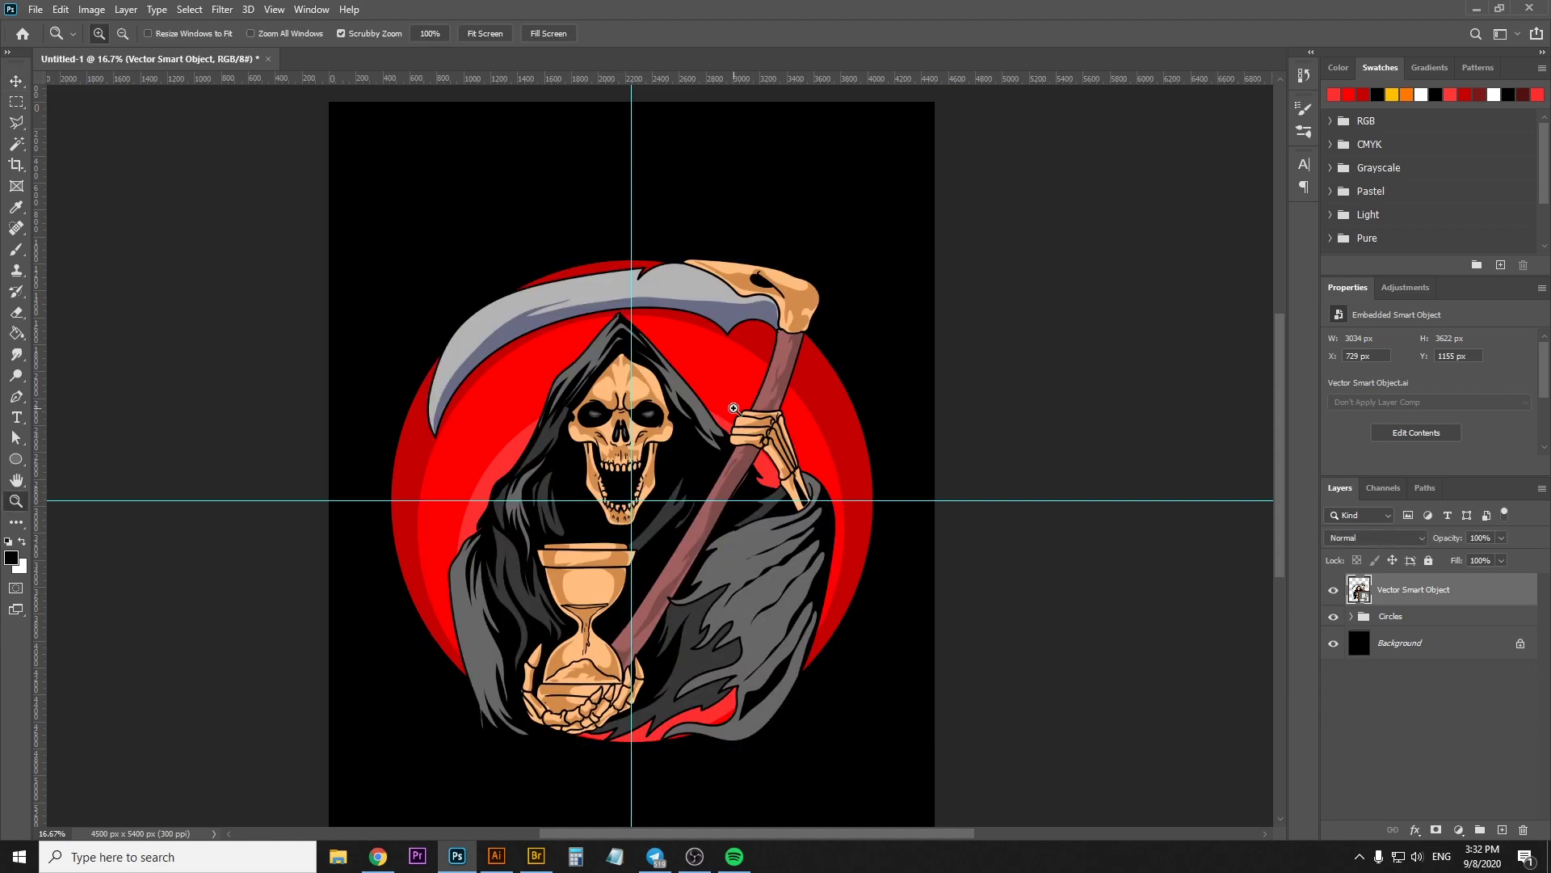
left_click(736, 409)
left_click(783, 401, "alt")
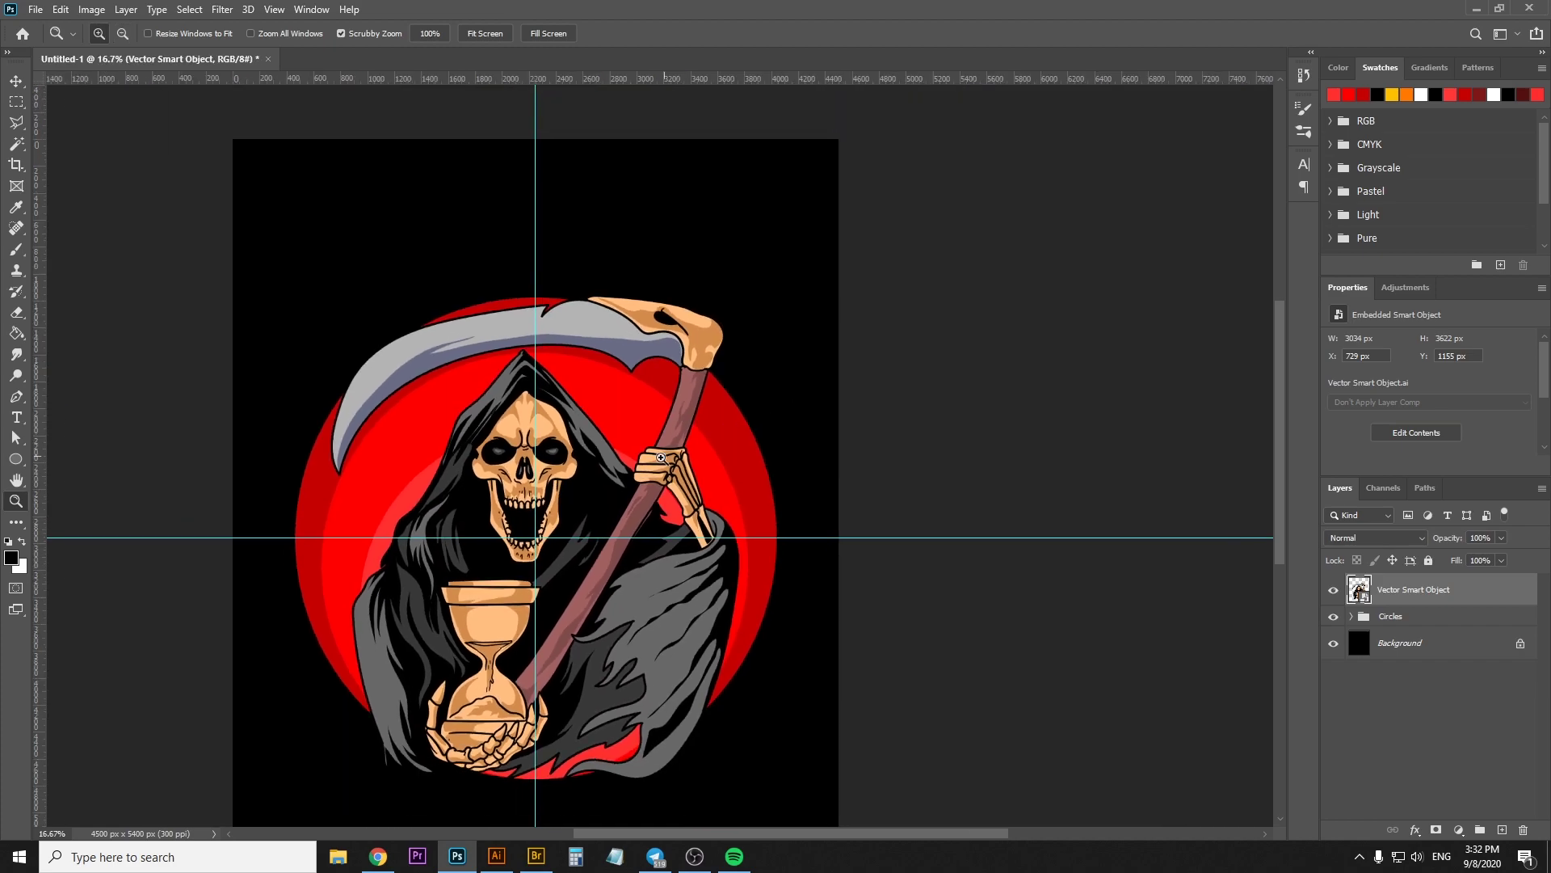
key("v")
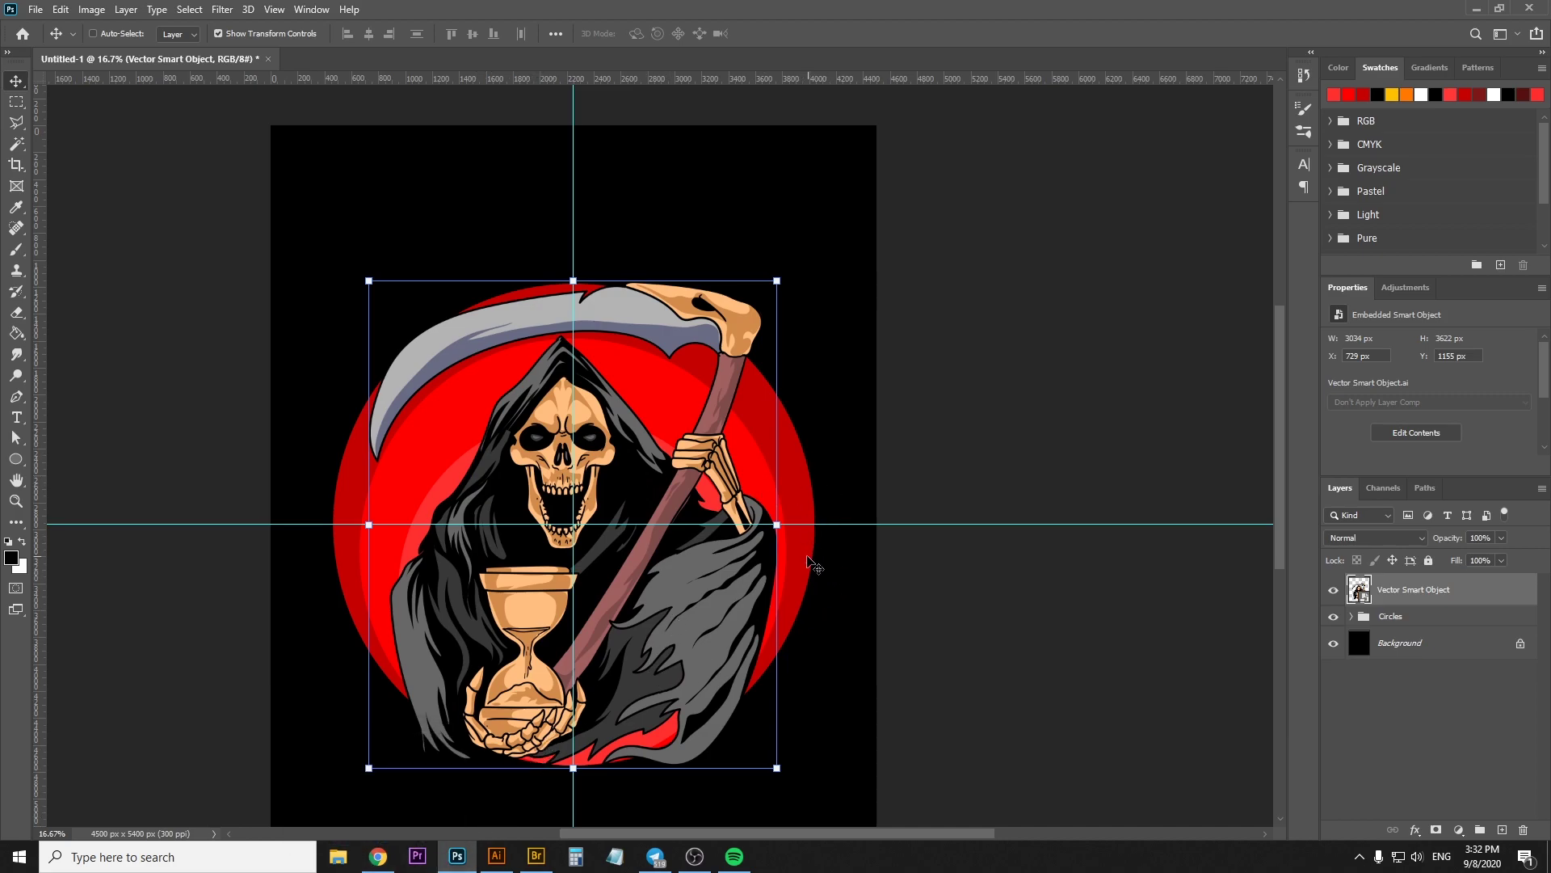
With the Circles group selected, inspect the scythe handle close up, then return to Freepik
left_click(1406, 617)
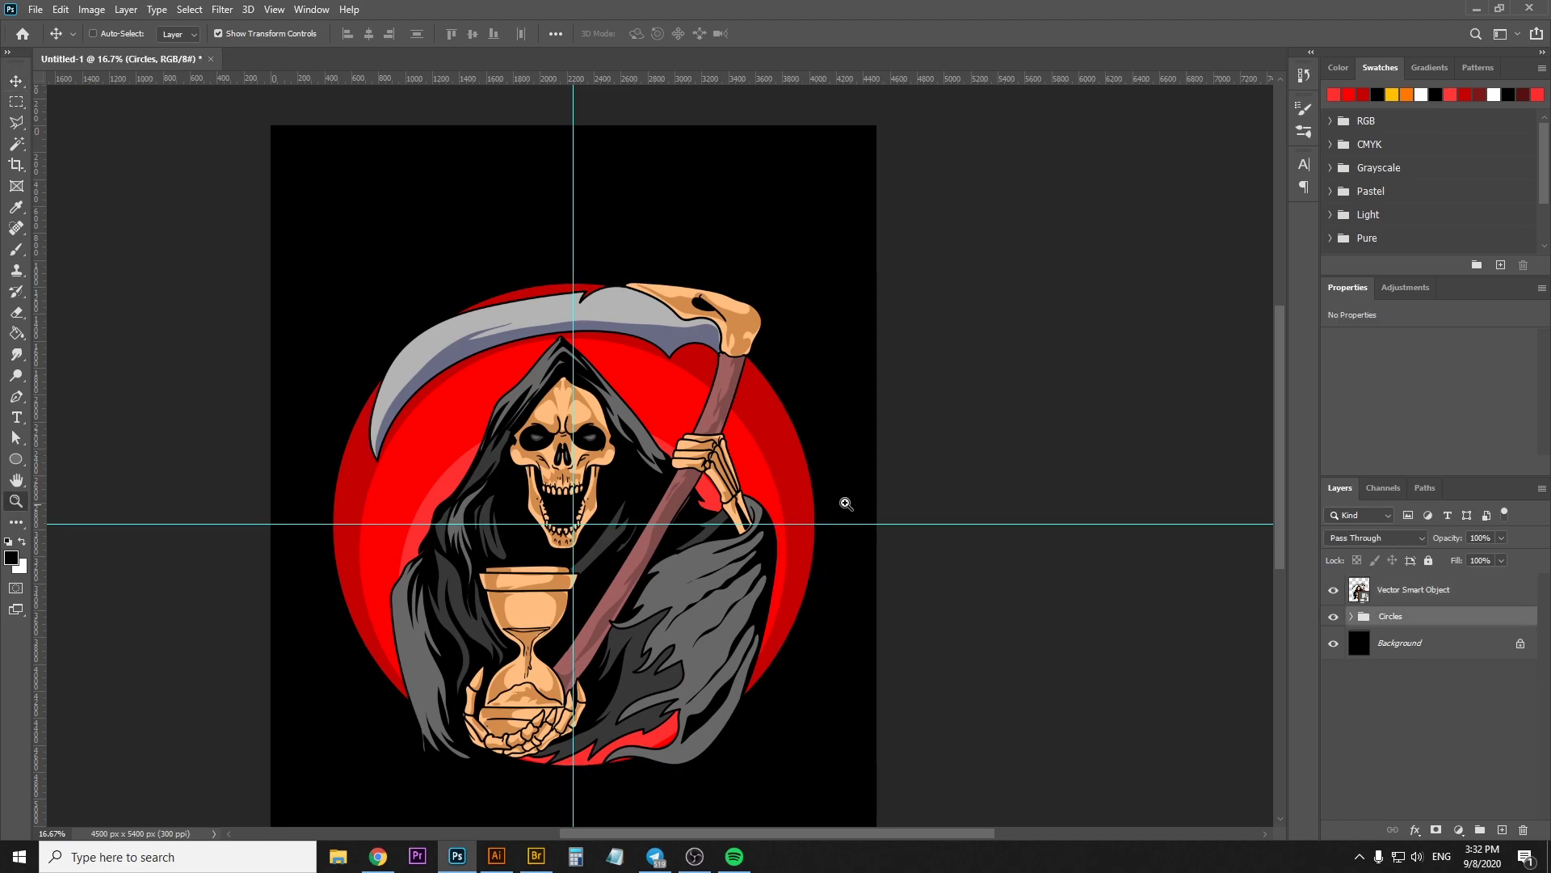
key("z")
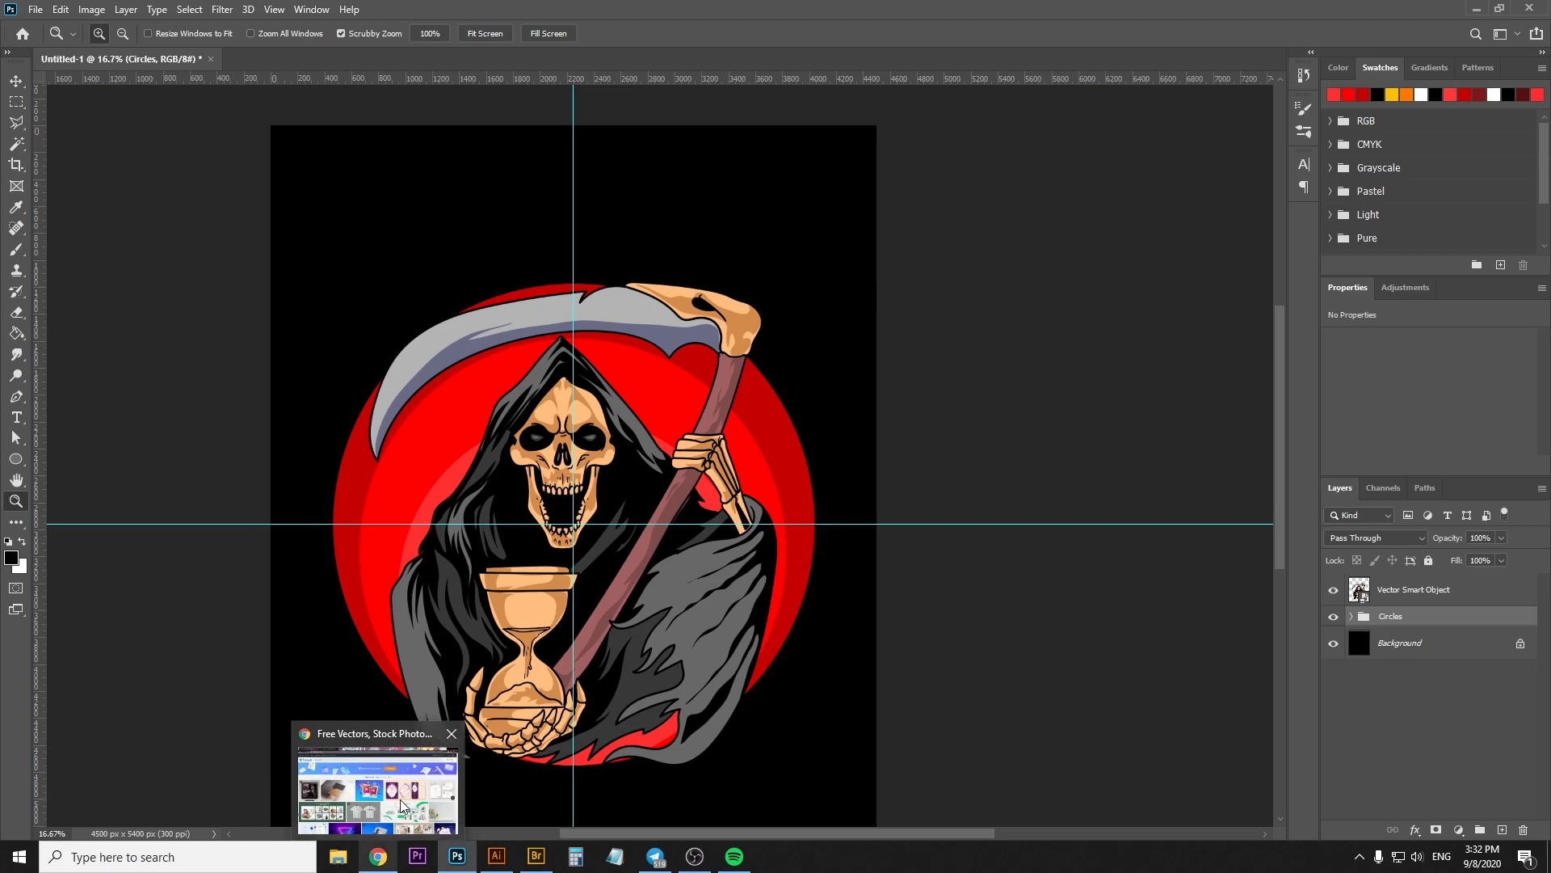
left_click(673, 498)
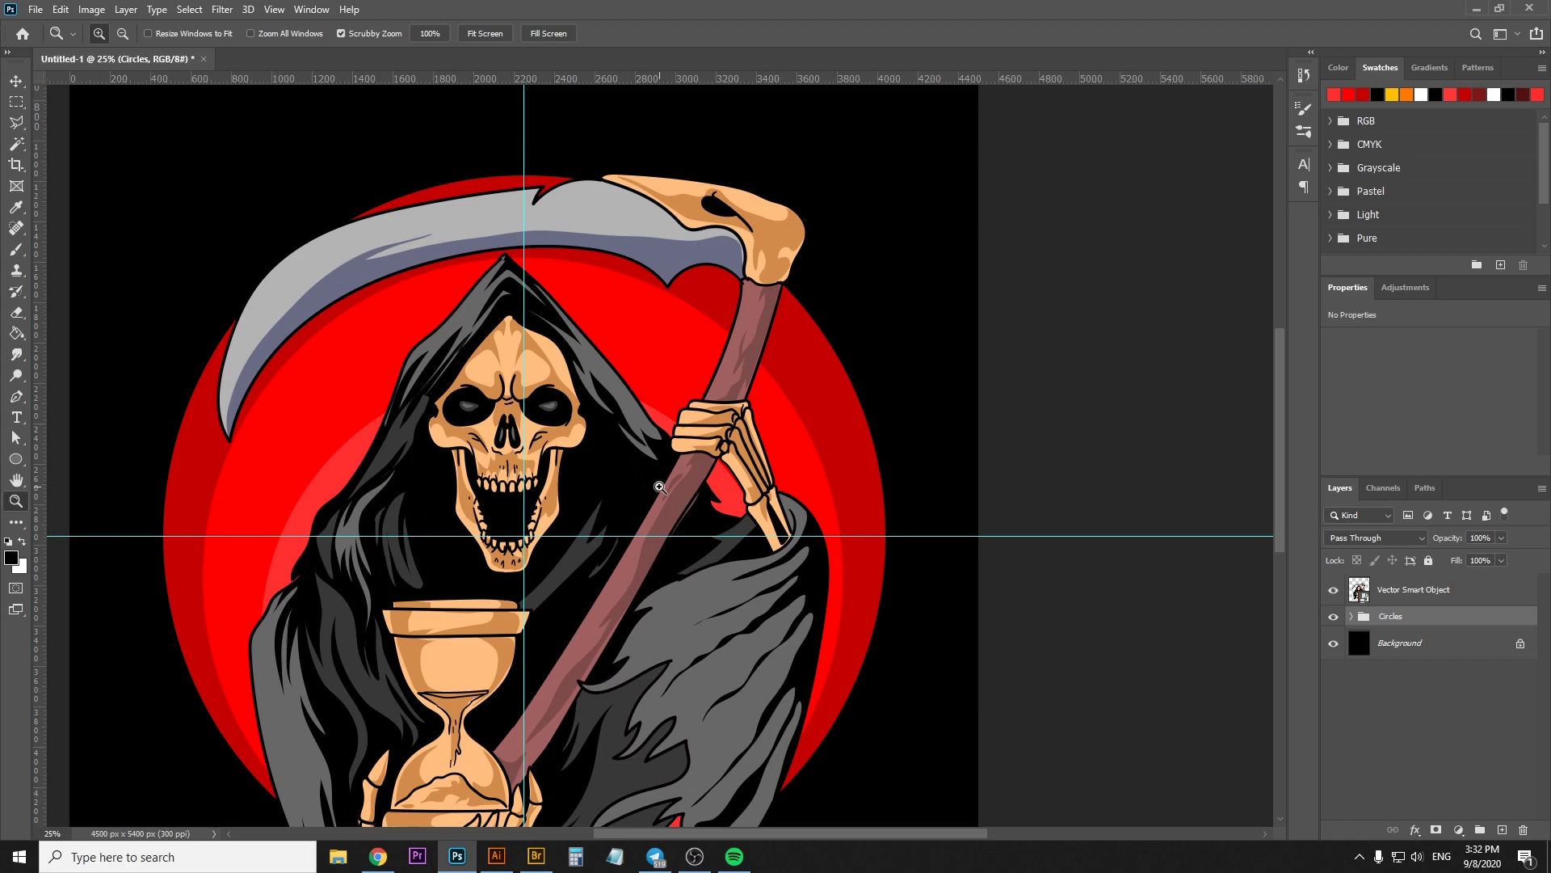
left_click(670, 474, "alt")
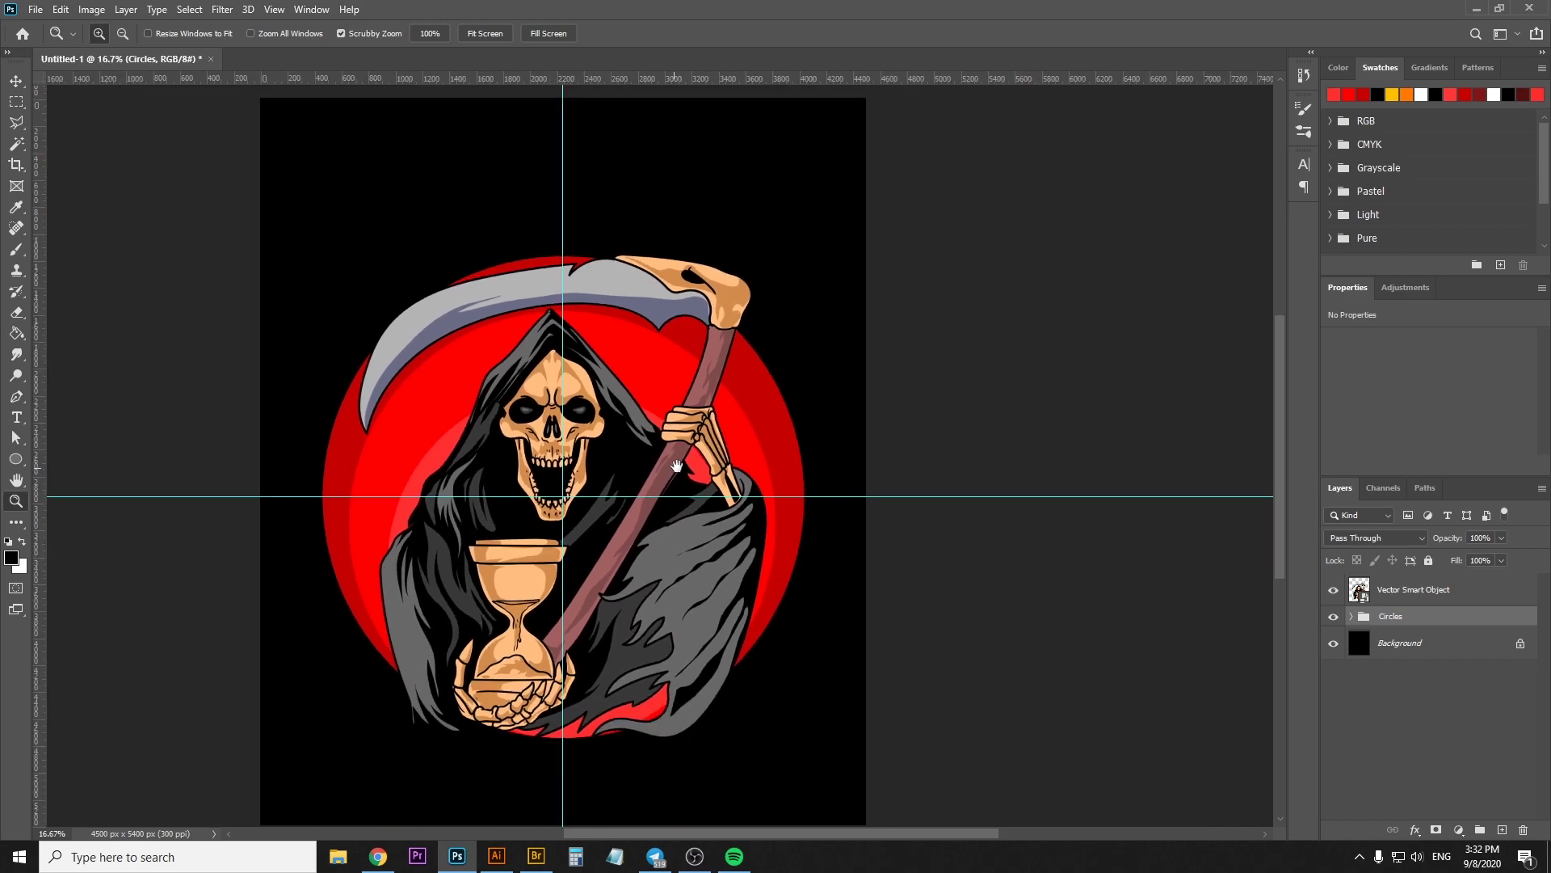
key("v")
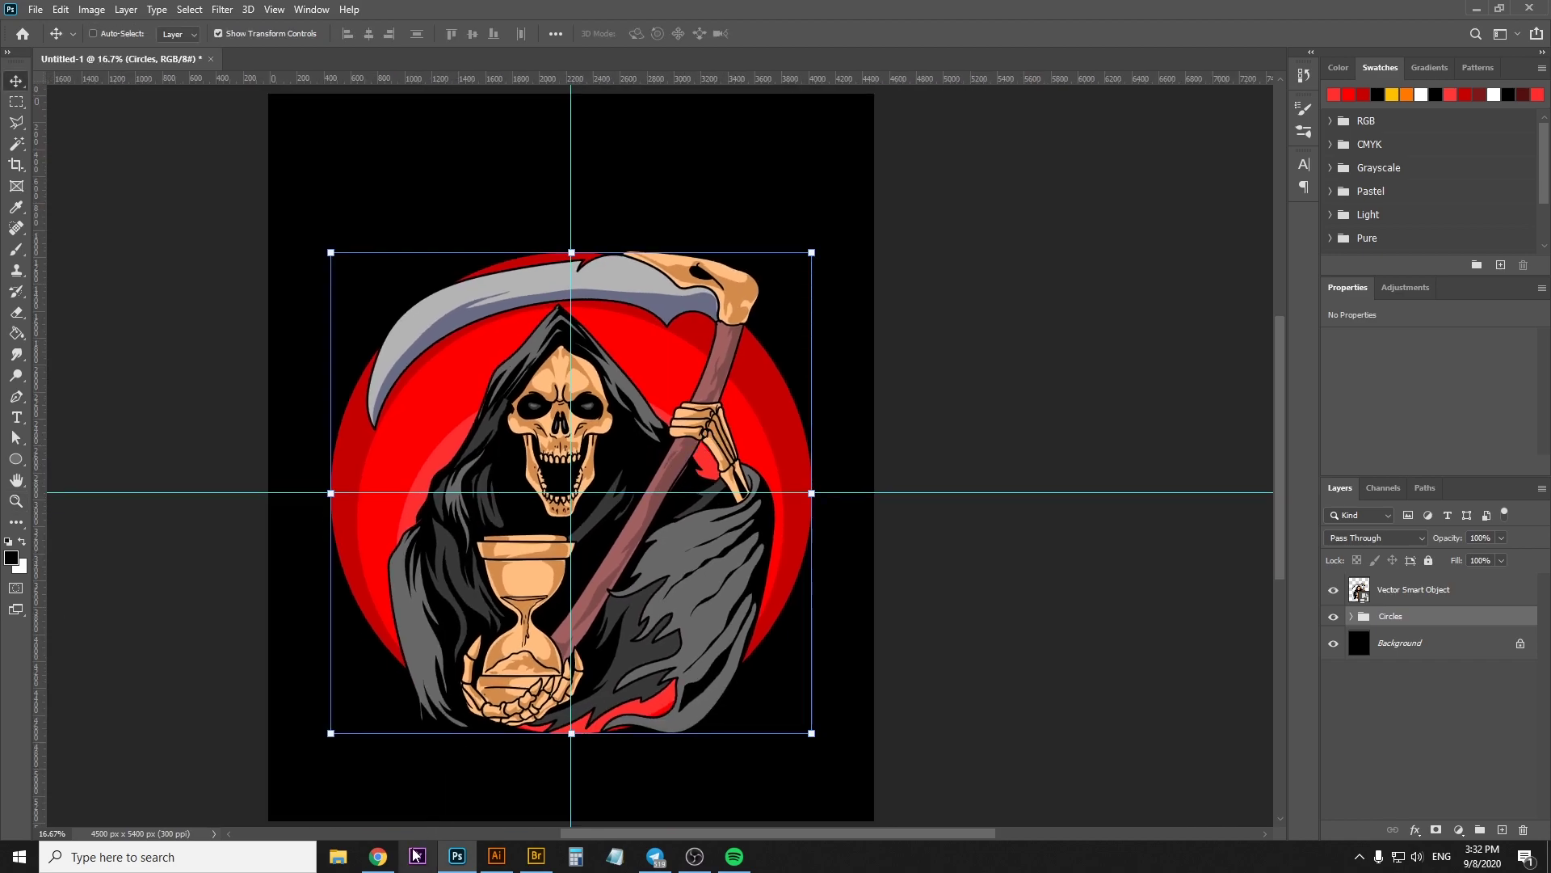
left_click(379, 856)
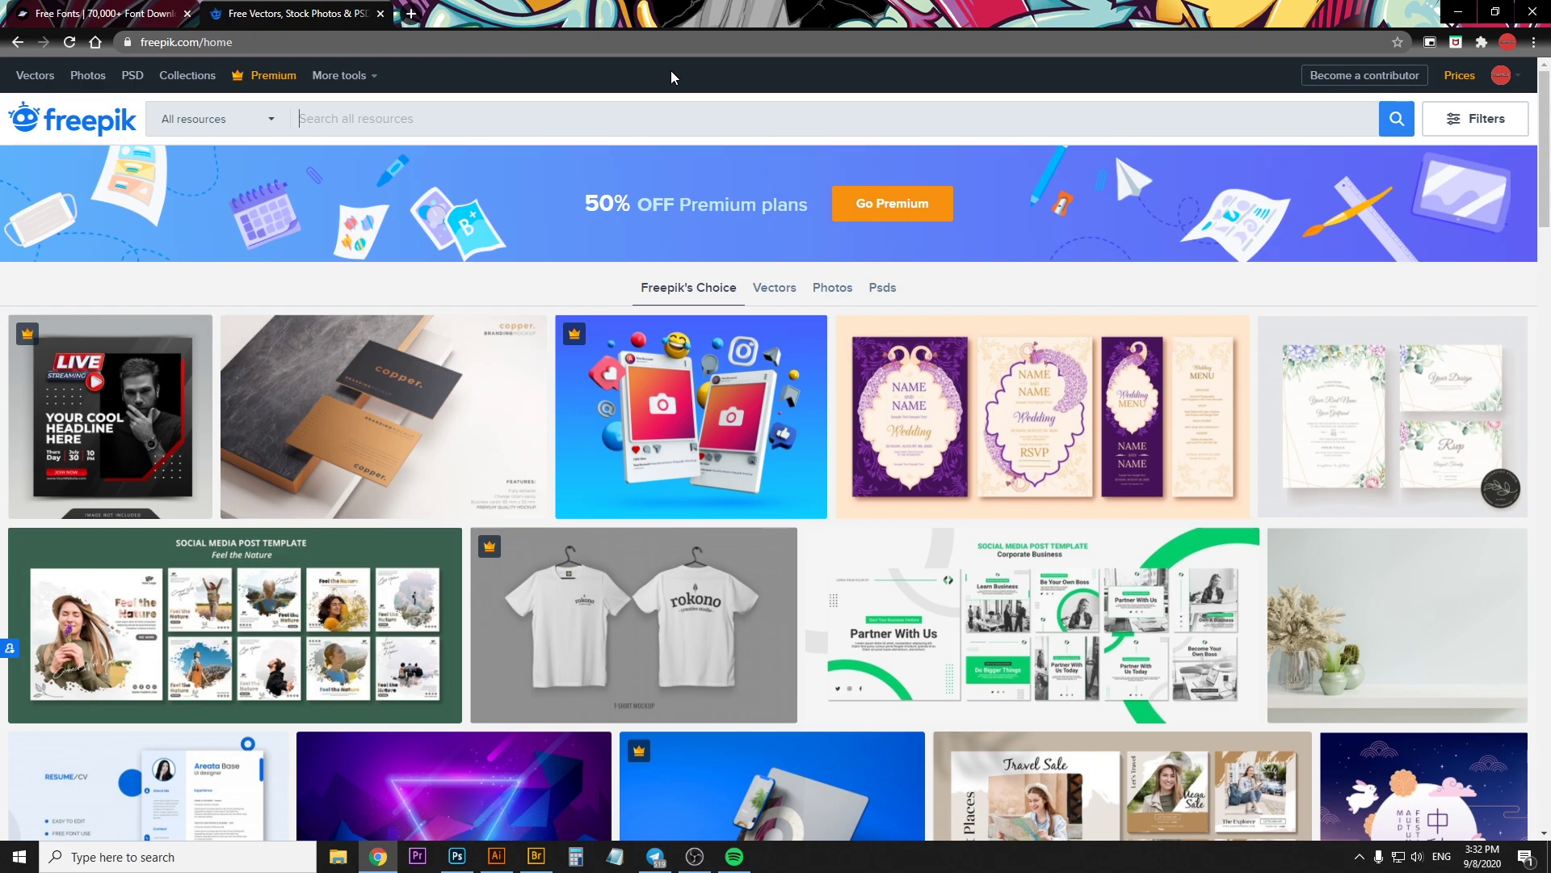
type("Scary tree vect")
type("or")
Search Freepik for 'Scary tree vector'
key("Return")
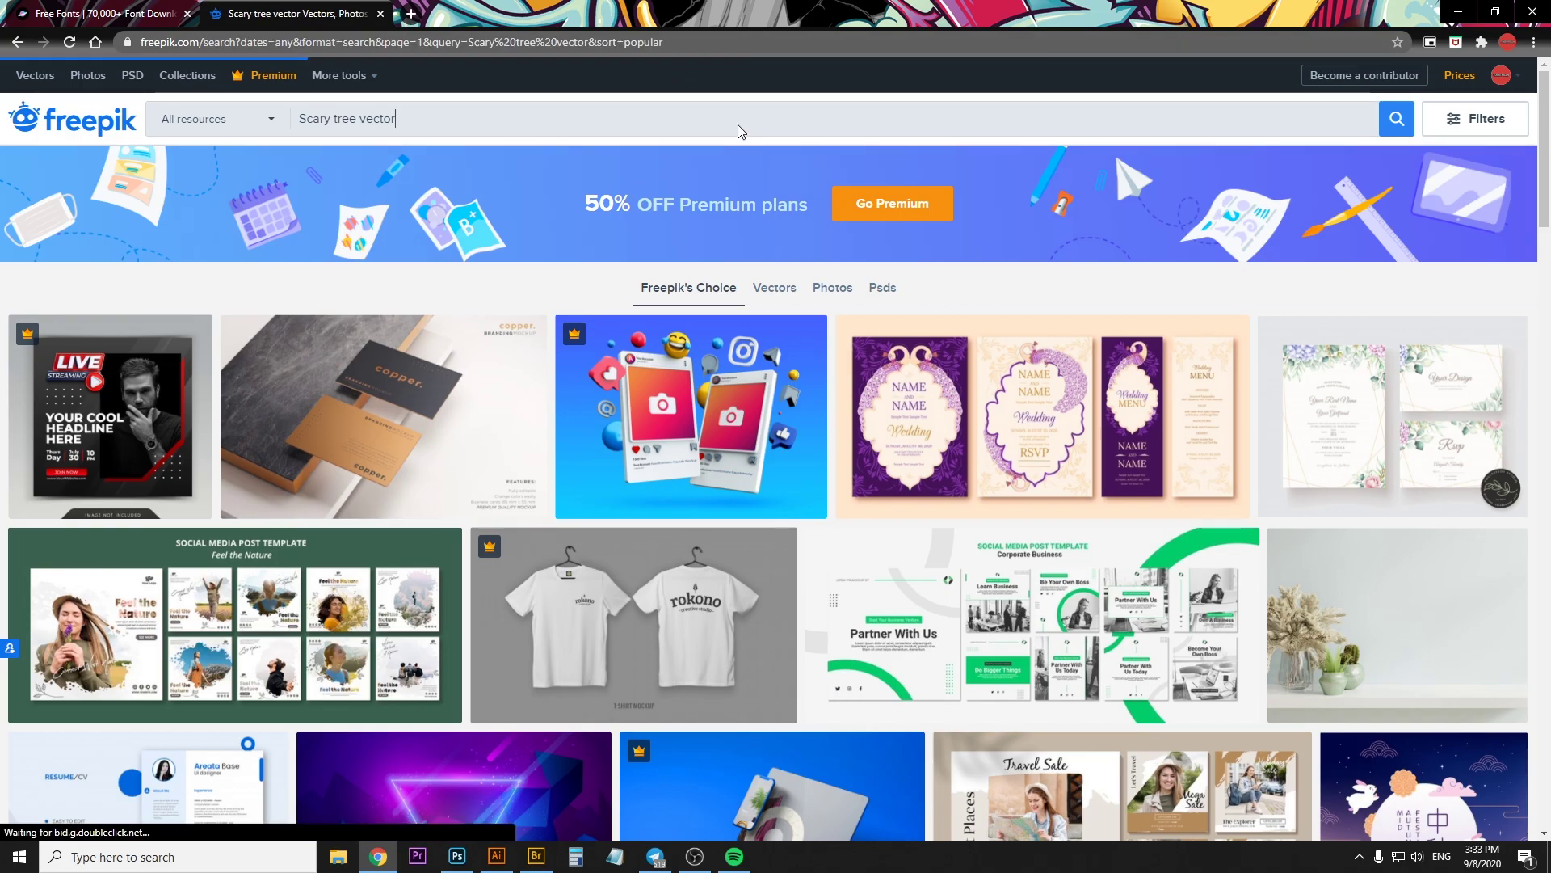
scroll(1102, 170, "down", 3)
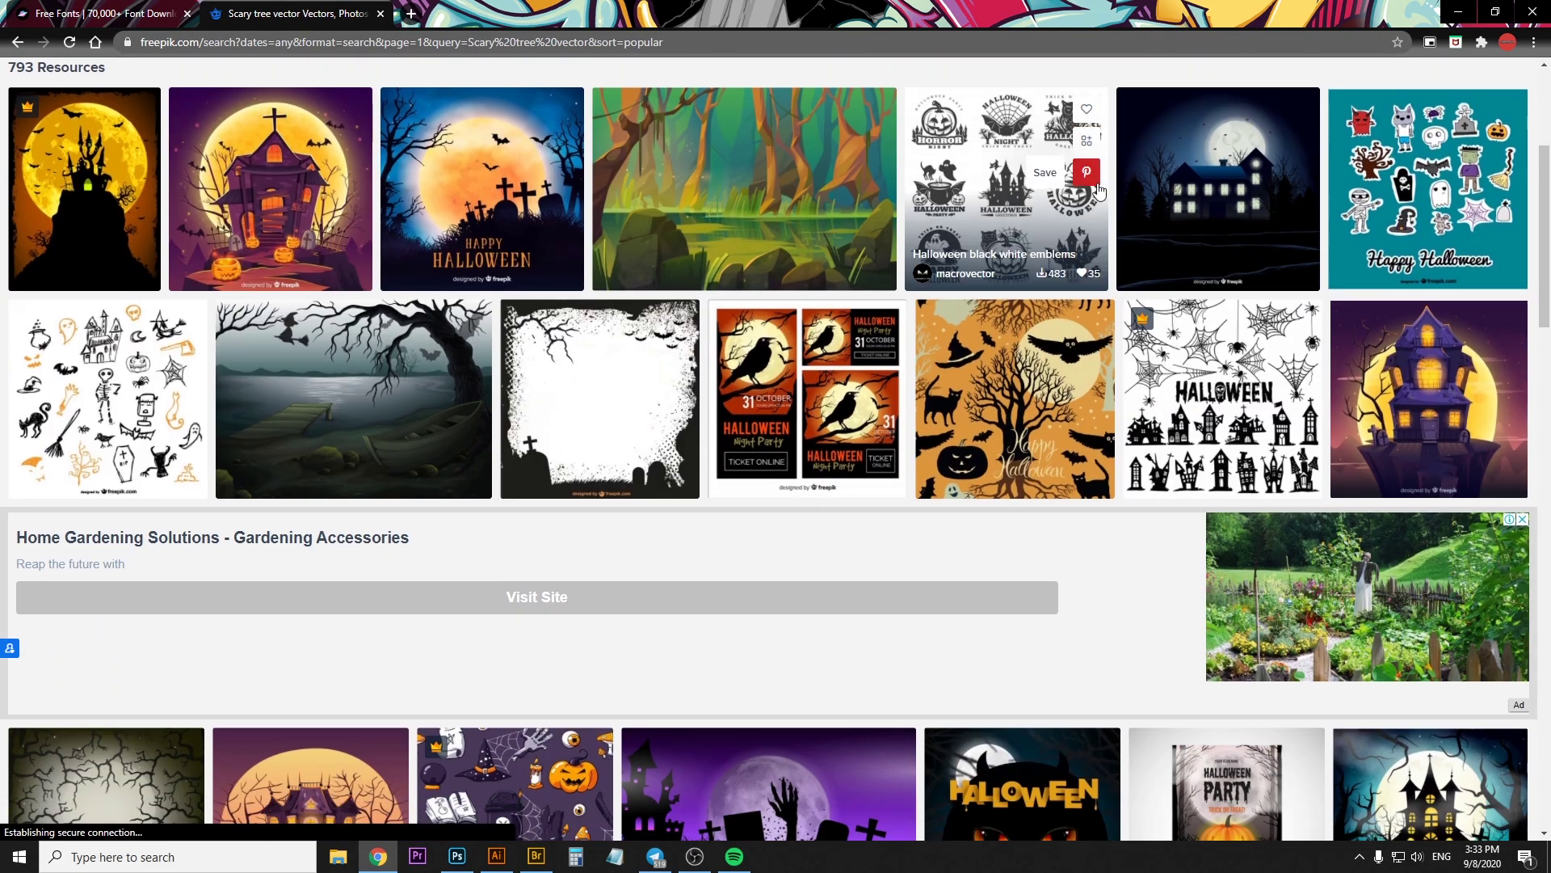
scroll(1102, 206, "down", 4)
scroll(1116, 303, "up", 3)
scroll(1125, 411, "up", 3)
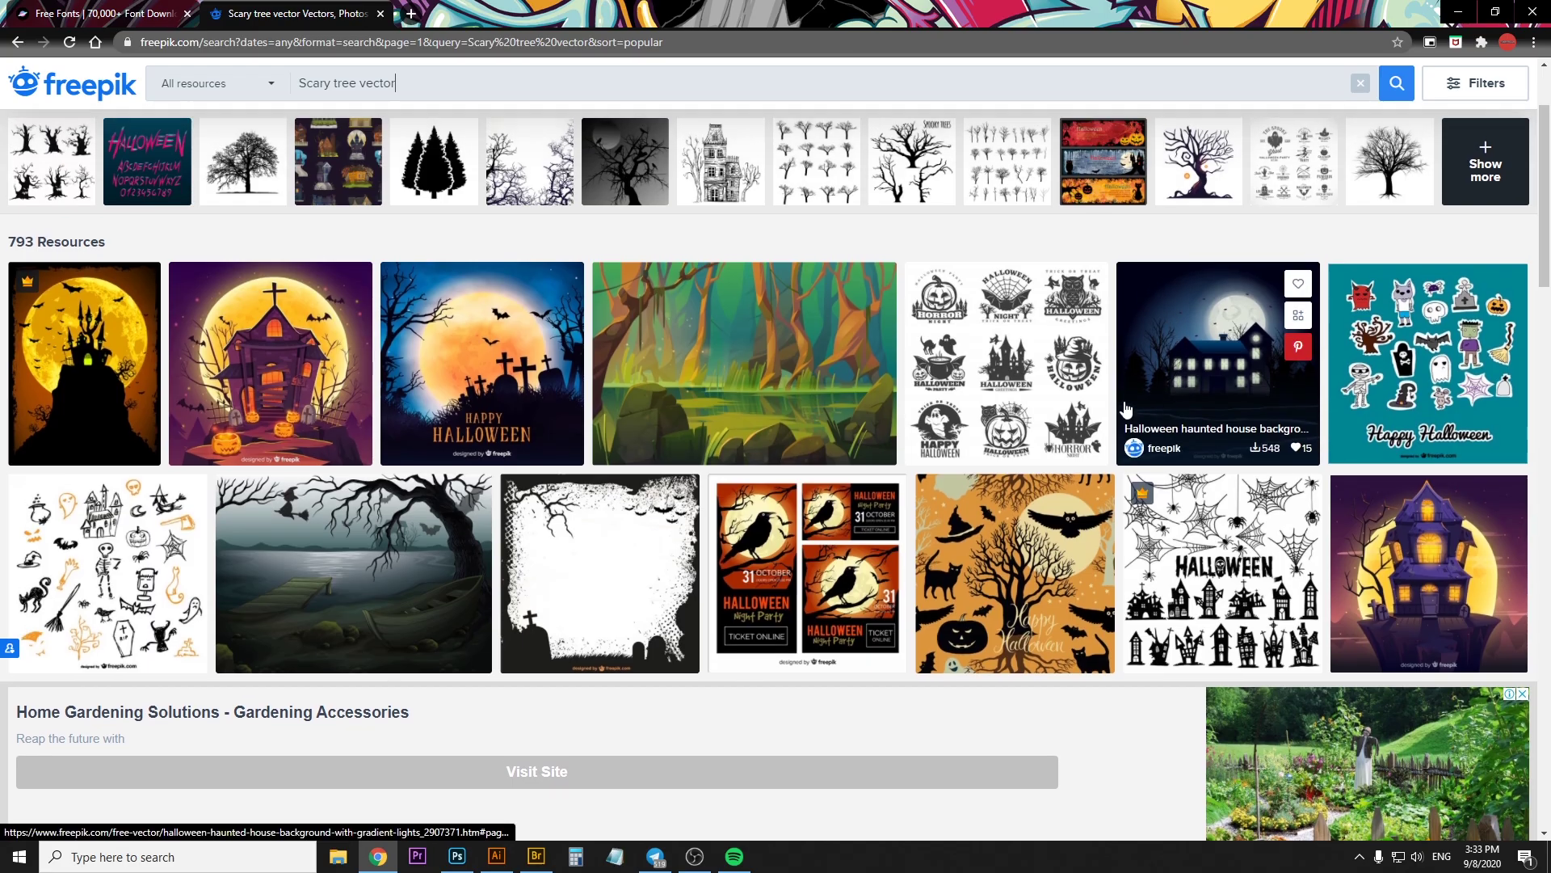
scroll(1170, 340, "down", 8)
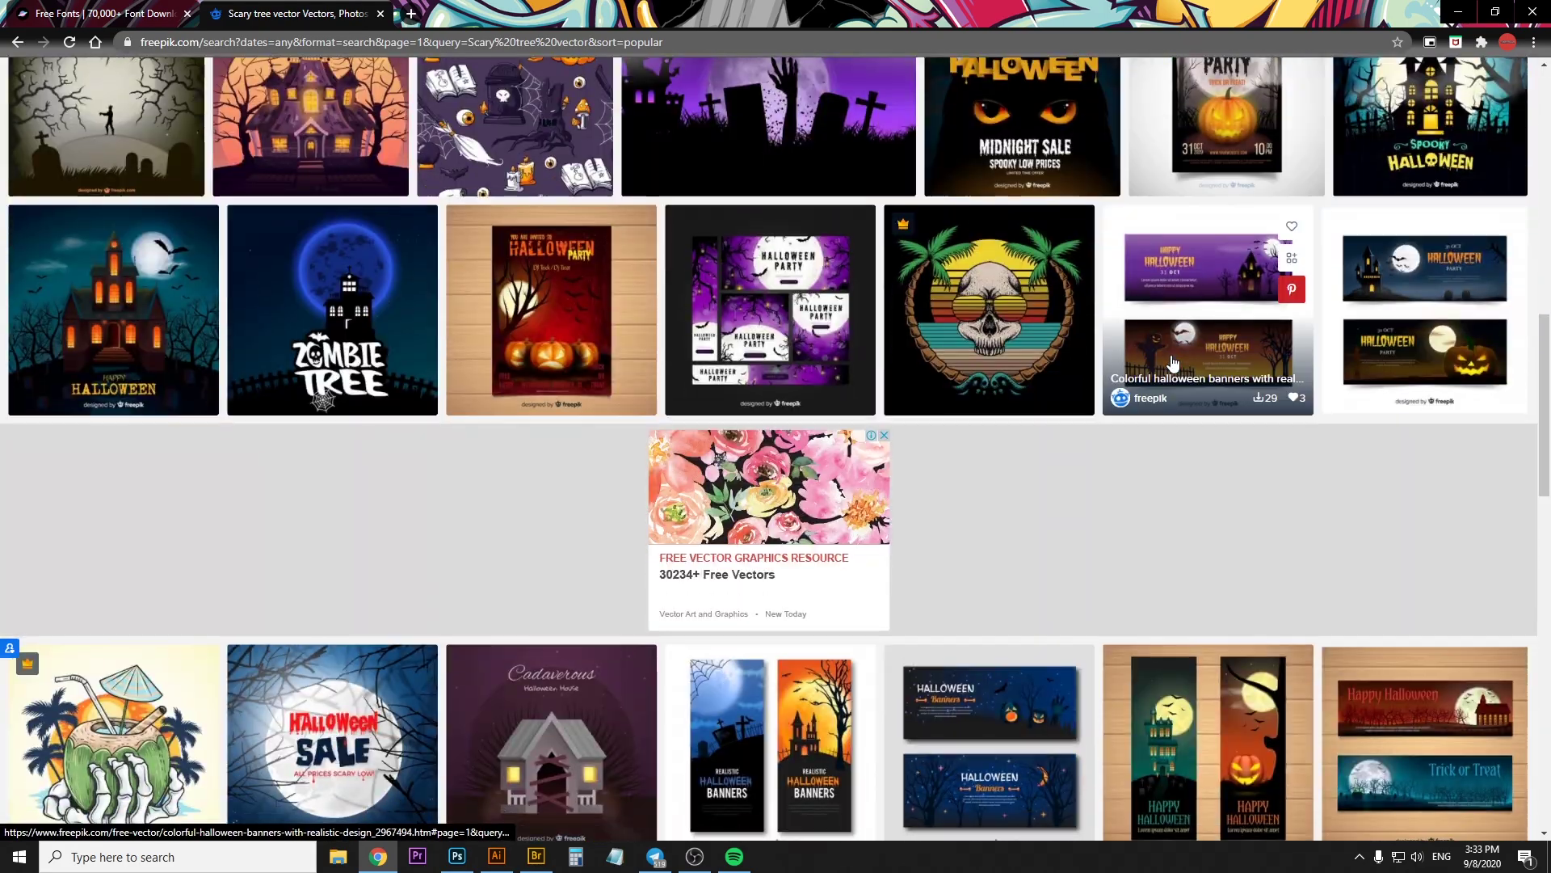
scroll(1169, 364, "down", 4)
scroll(1148, 372, "up", 5)
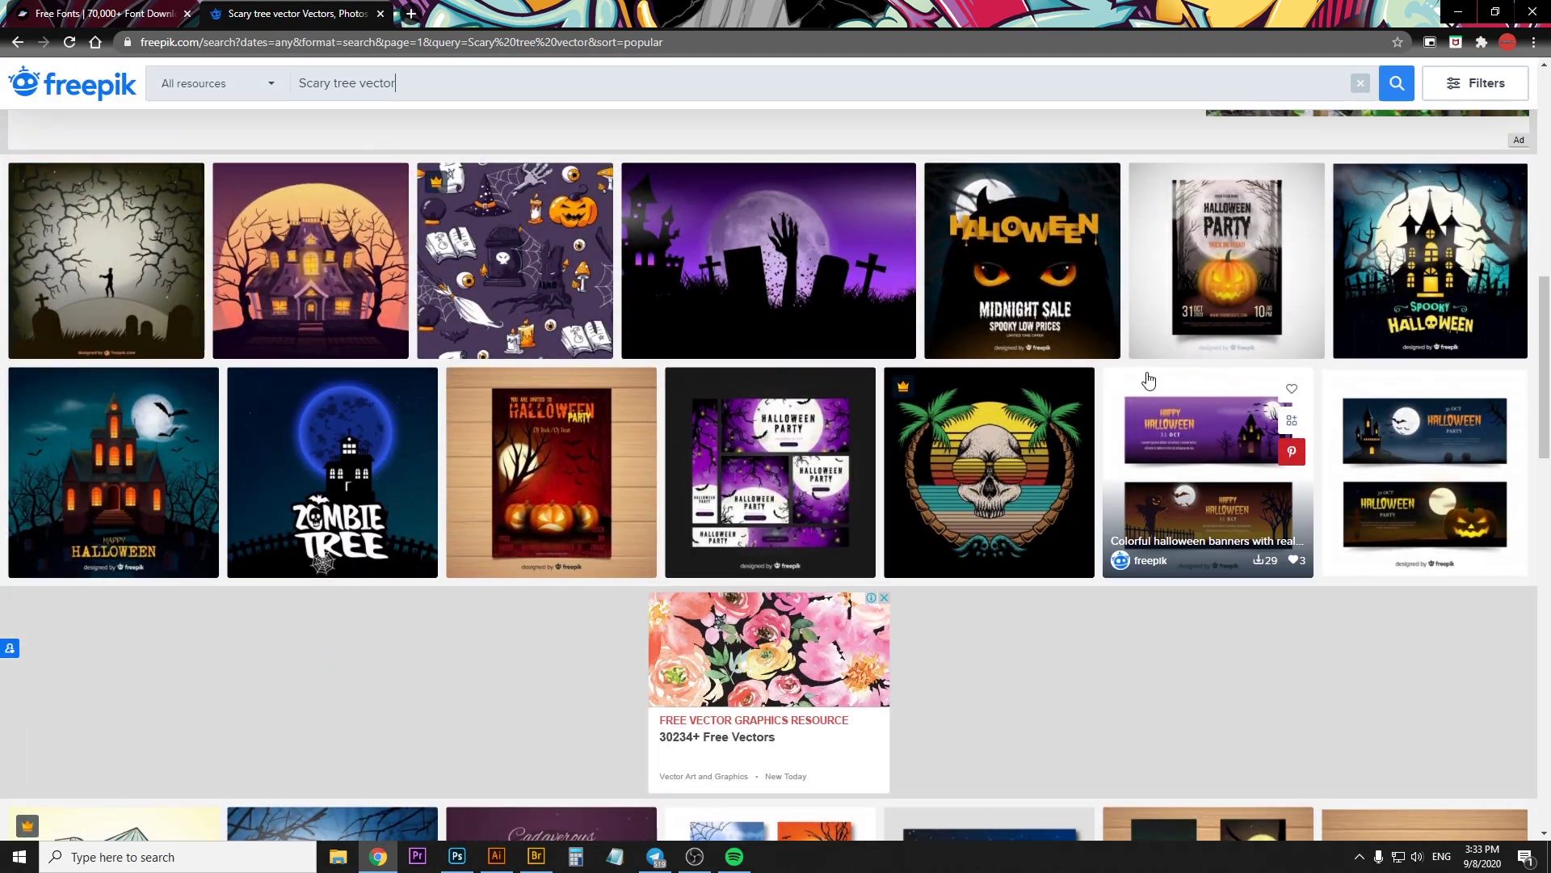
scroll(1147, 381, "up", 5)
scroll(1092, 364, "up", 2)
scroll(549, 318, "down", 3)
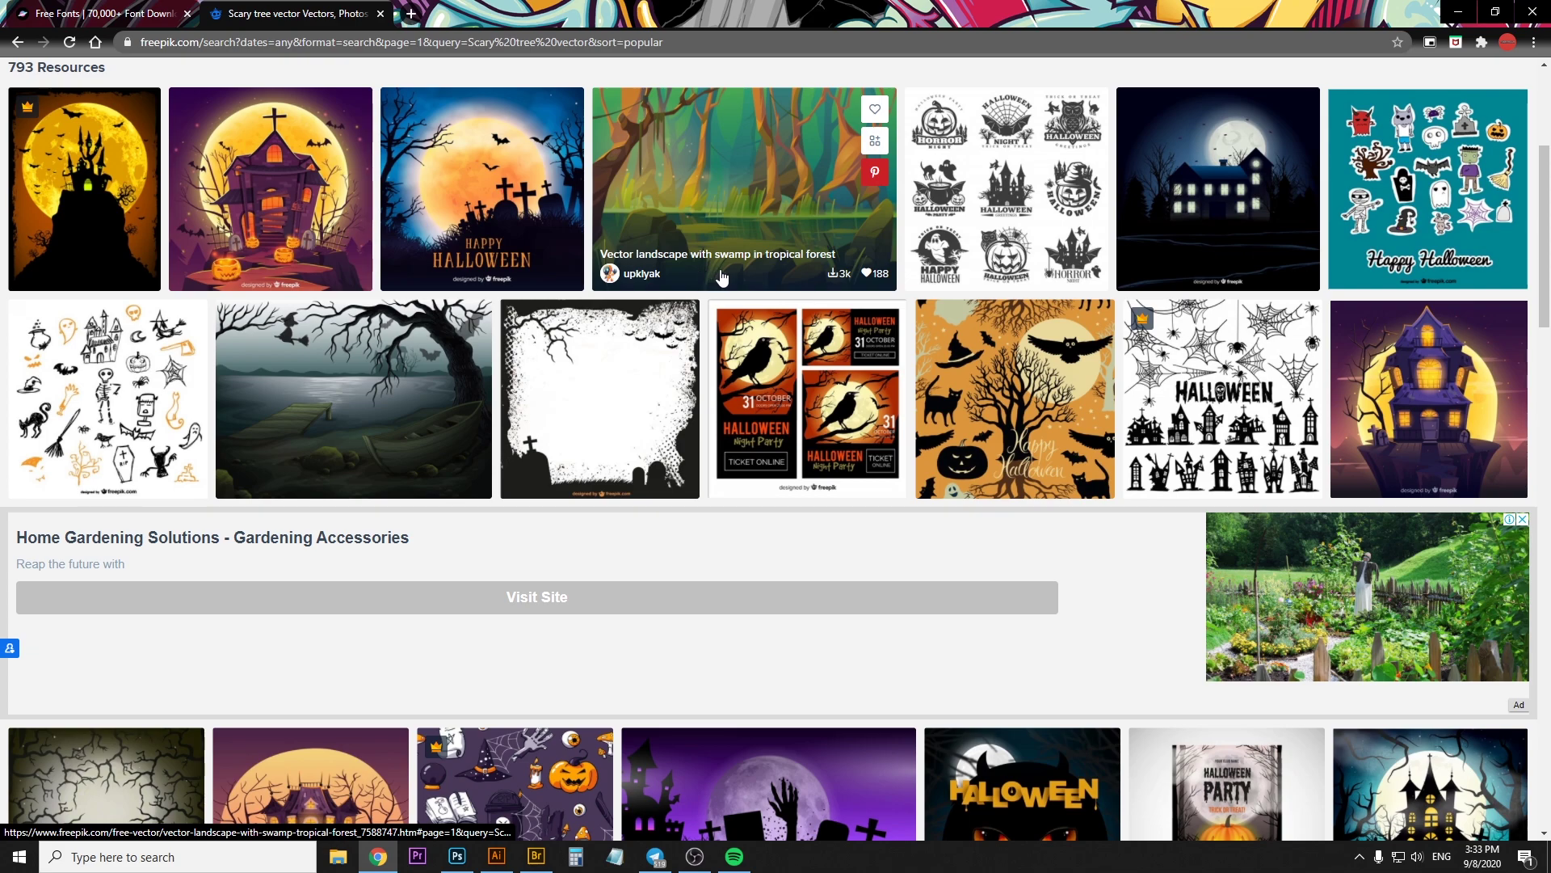
scroll(721, 280, "down", 1)
scroll(734, 295, "down", 1)
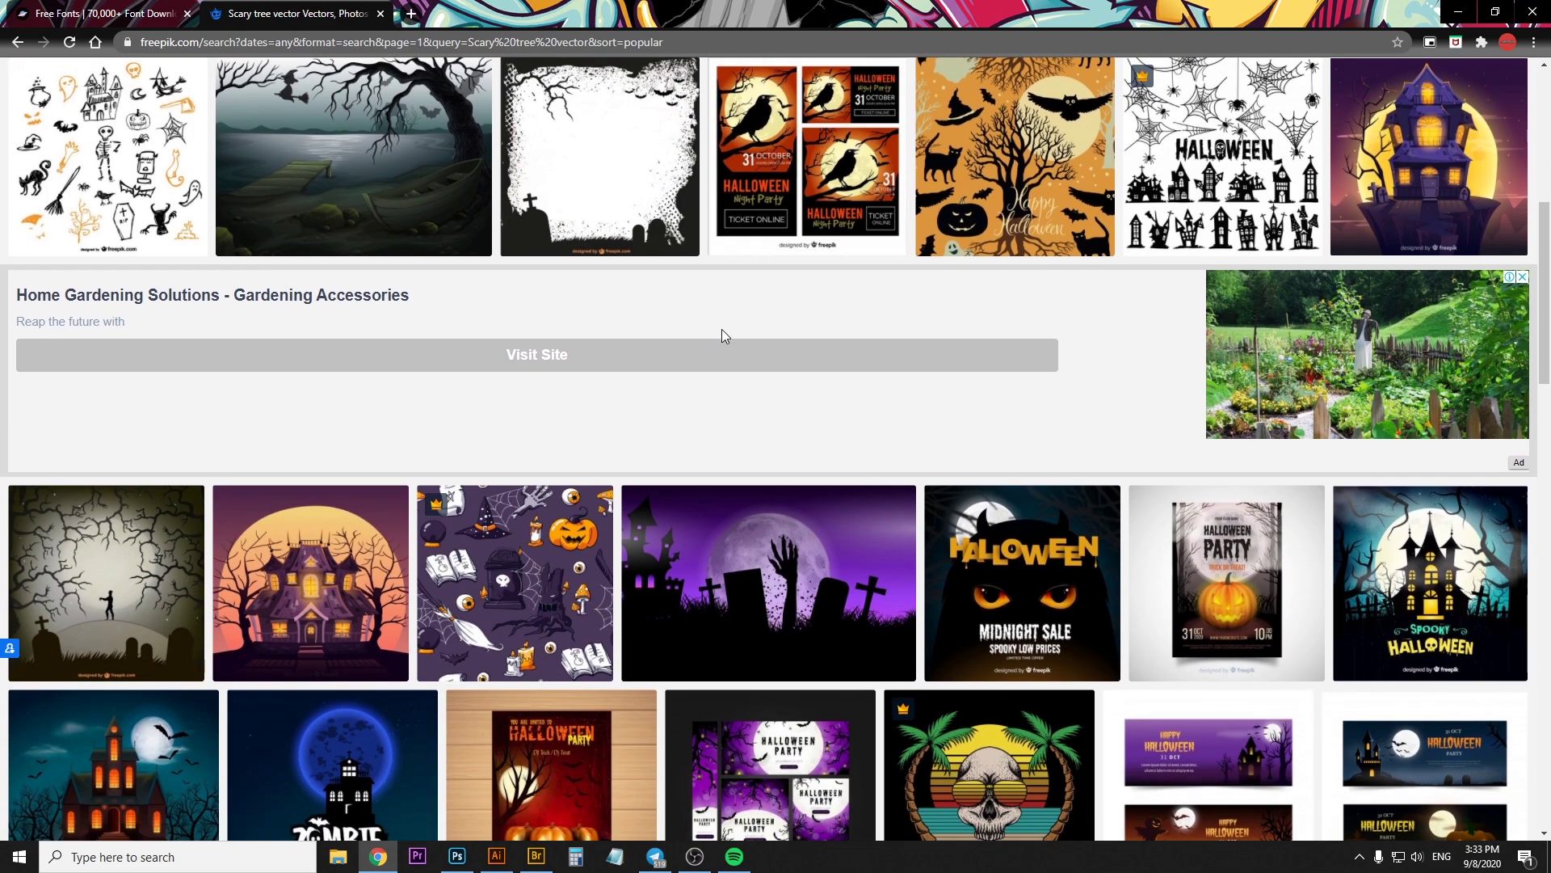
scroll(721, 330, "down", 2)
scroll(516, 446, "down", 5)
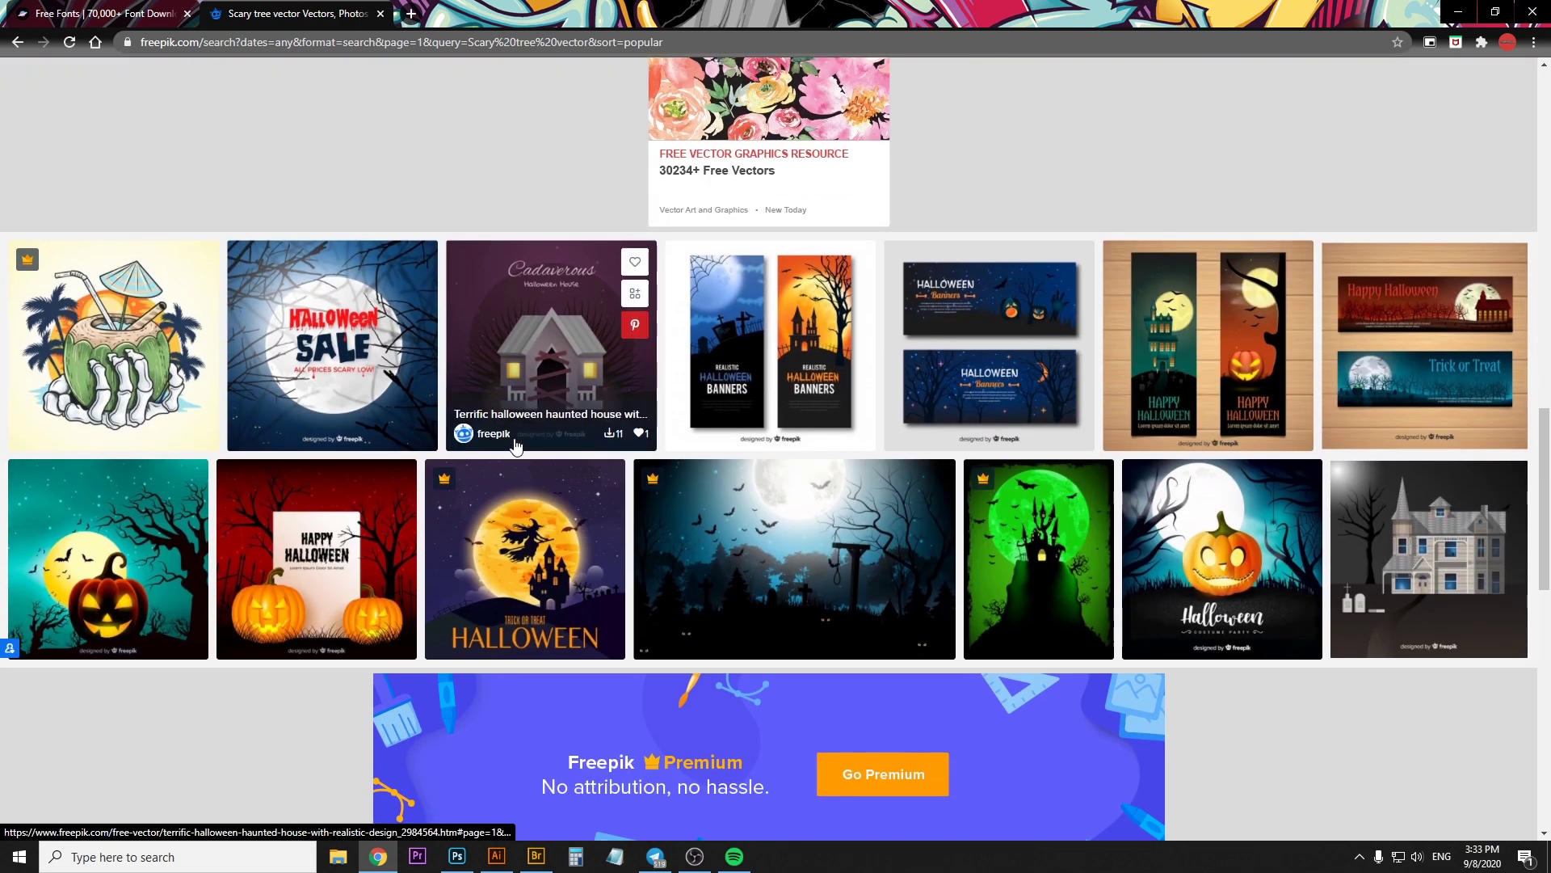
scroll(515, 446, "down", 2)
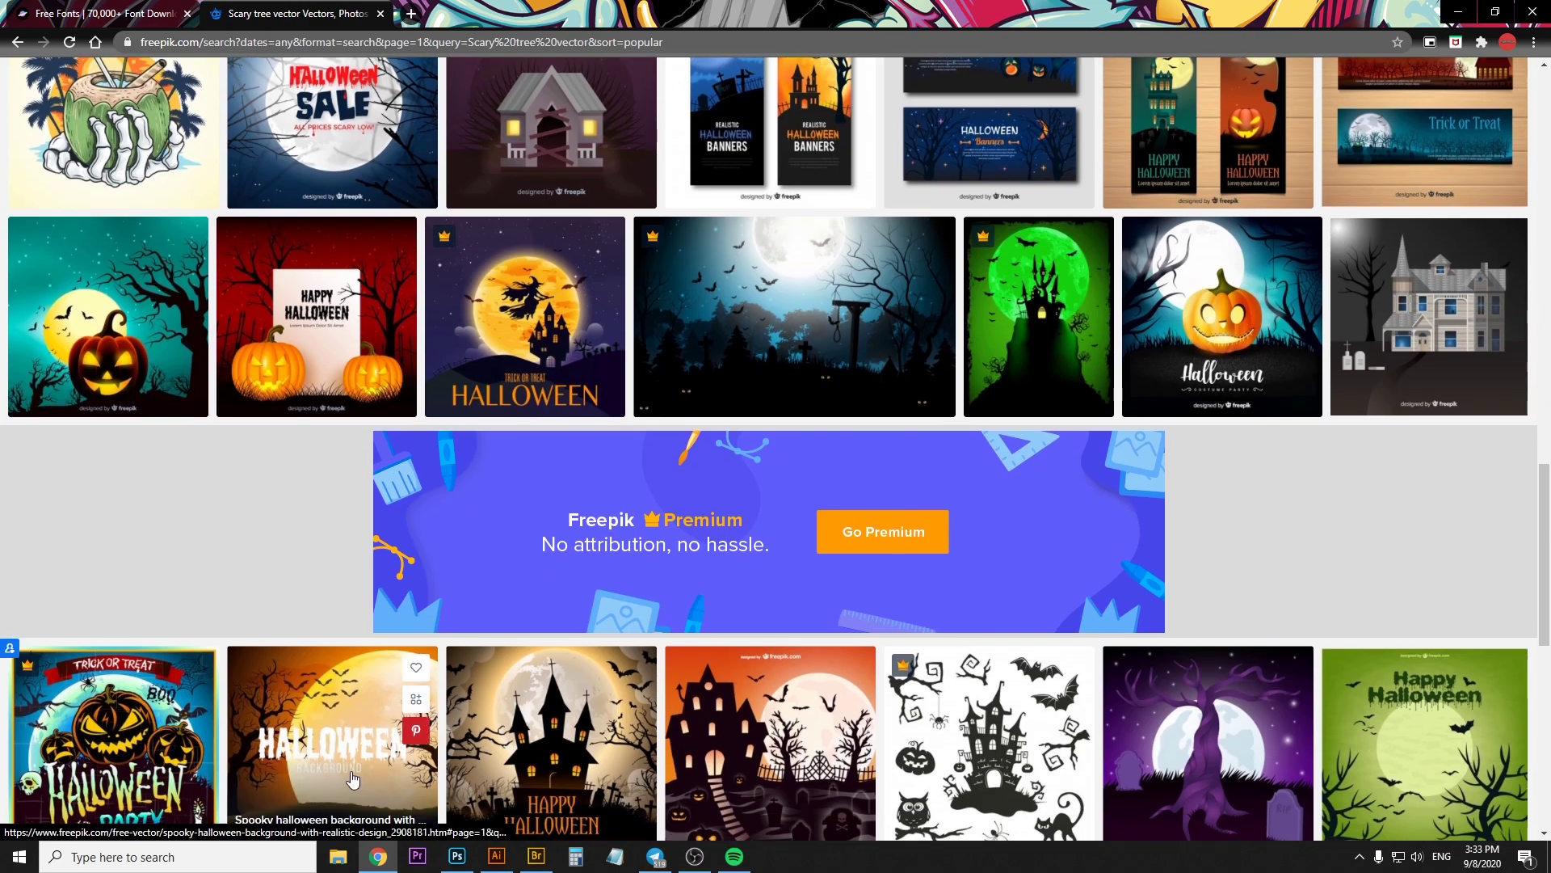
Select all of the black tree artwork in Tree.ai, undo an accidental stretch, and copy it
left_click(498, 855)
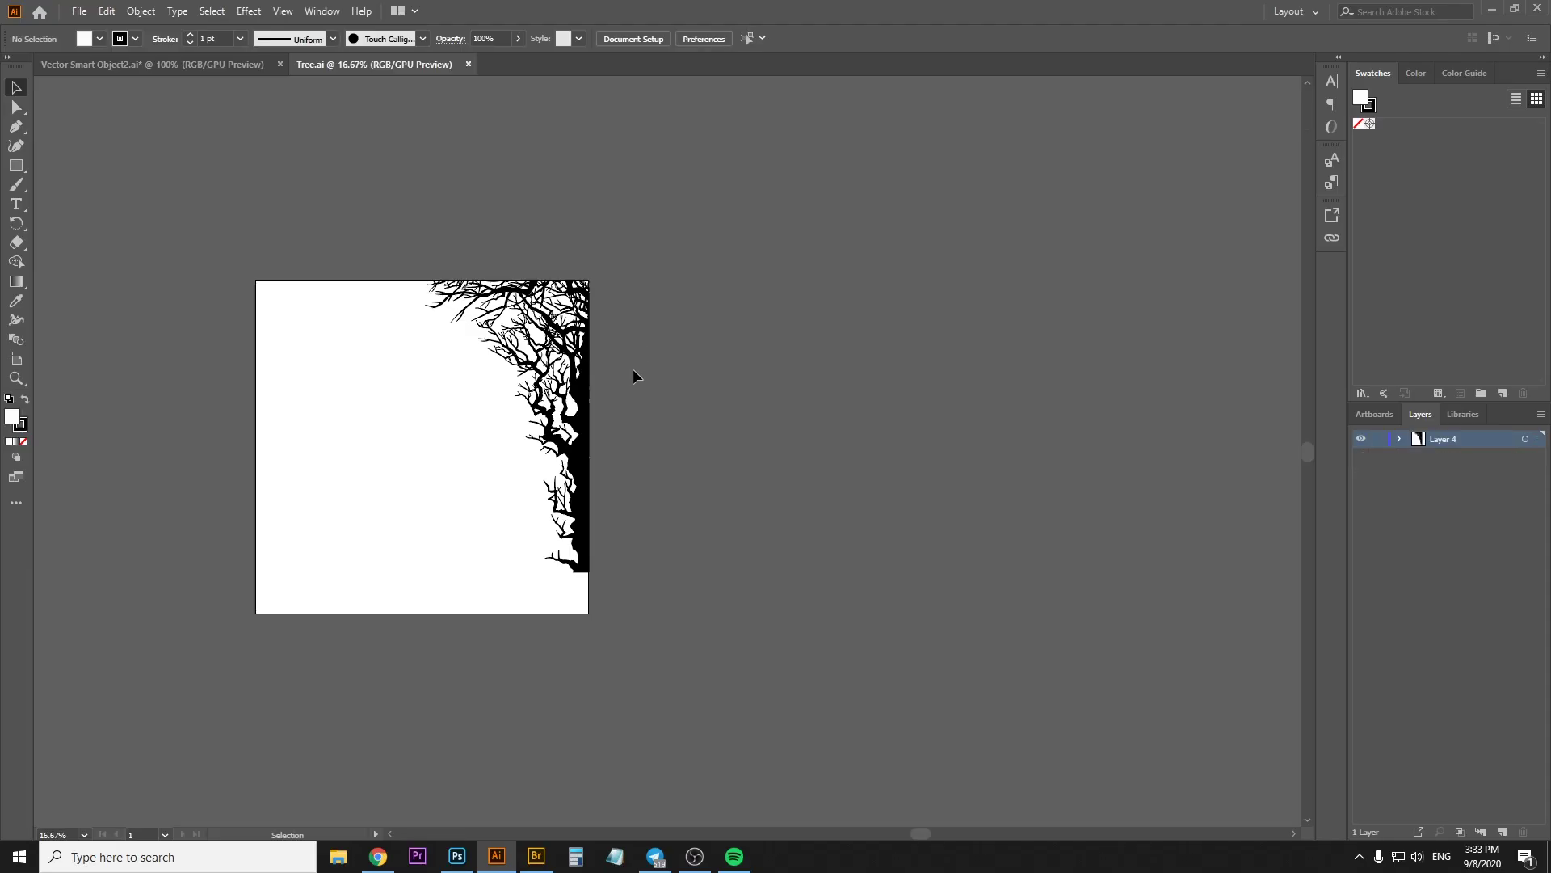
key("ctrl+a")
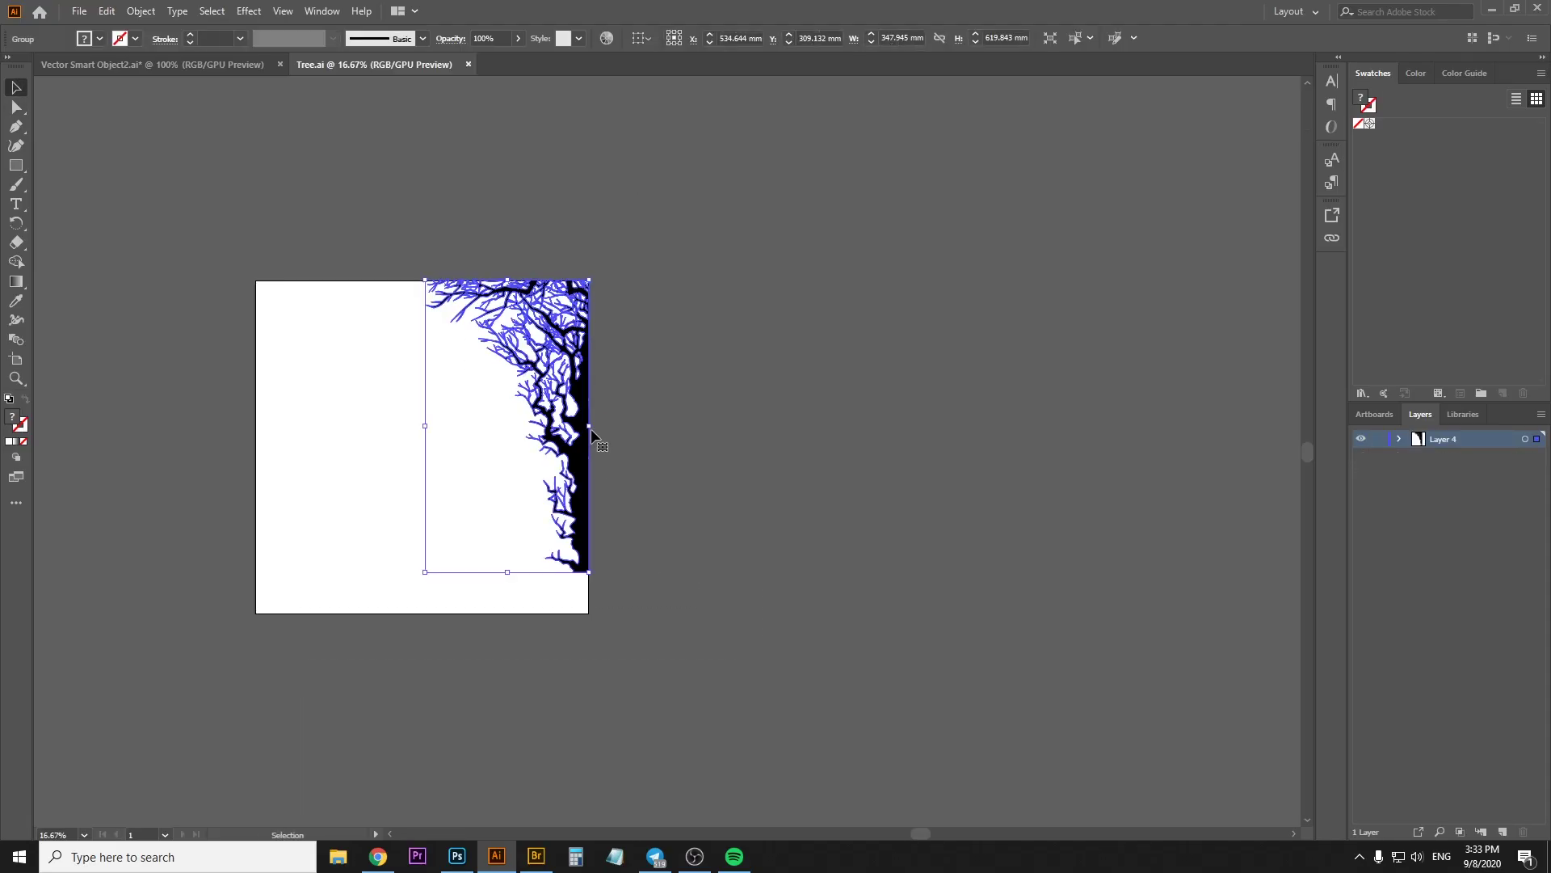
left_click_drag(590, 426, 855, 427)
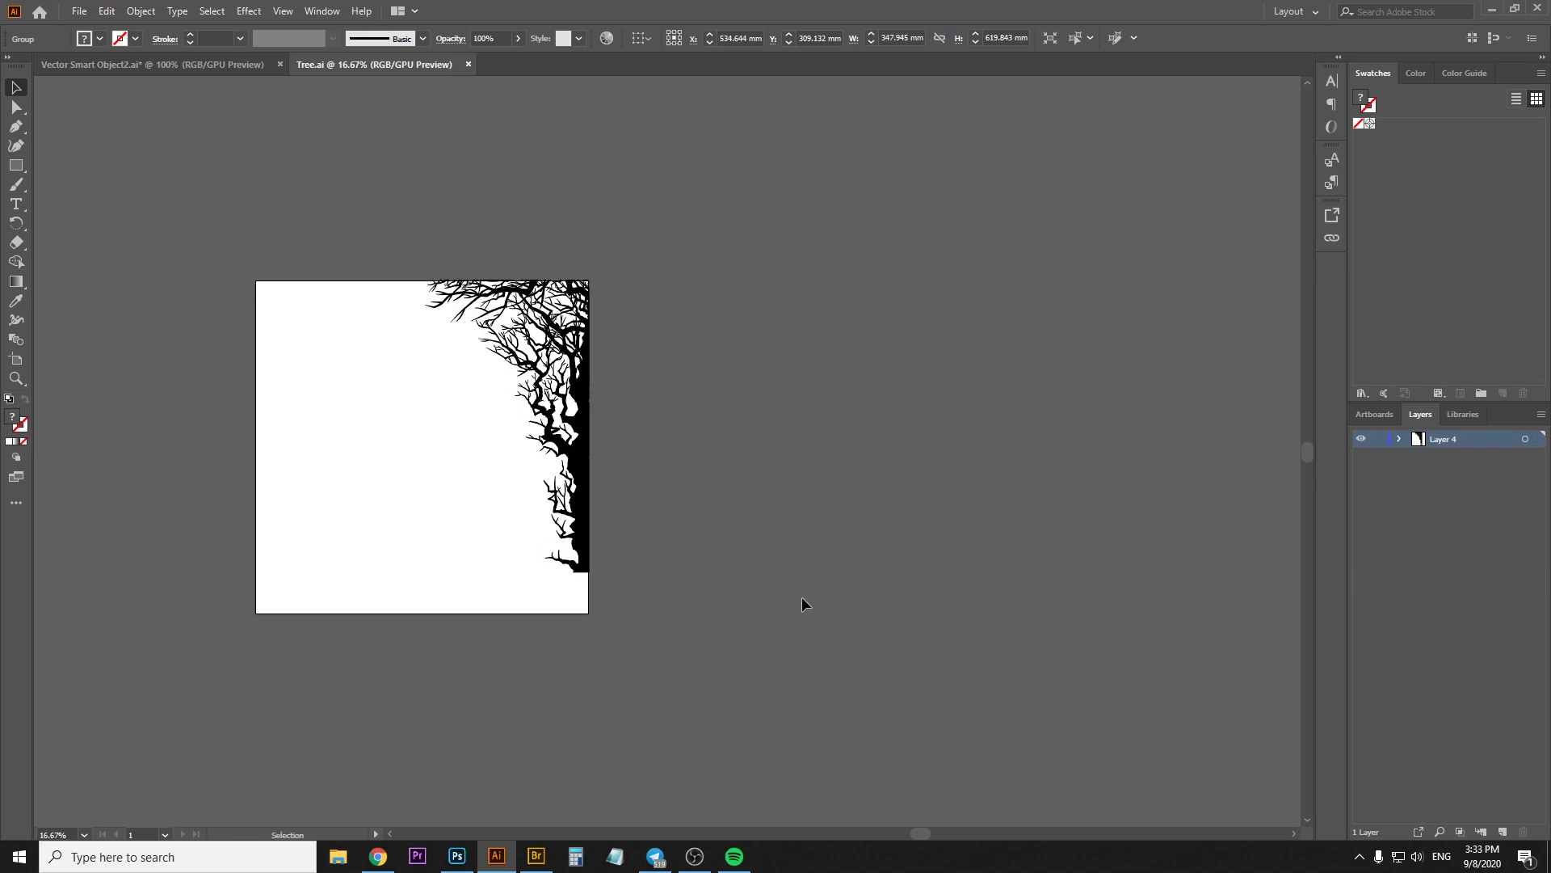
key("ctrl+z")
key("ctrl+a")
Paste the tree into the reaper design as a smart object and shrink it
left_click(457, 856)
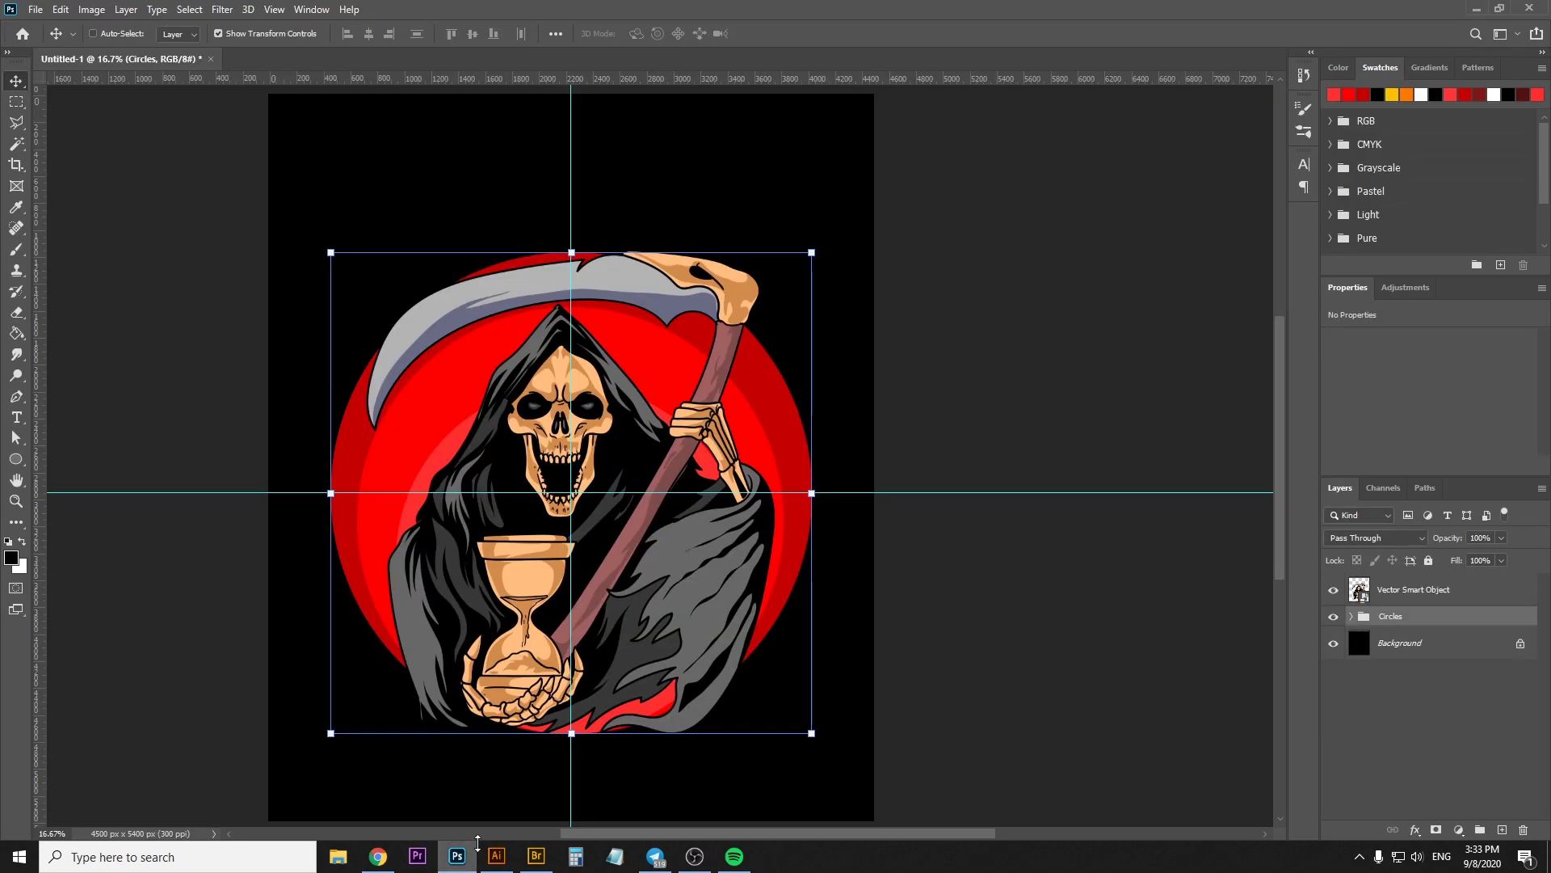
key("ctrl+v")
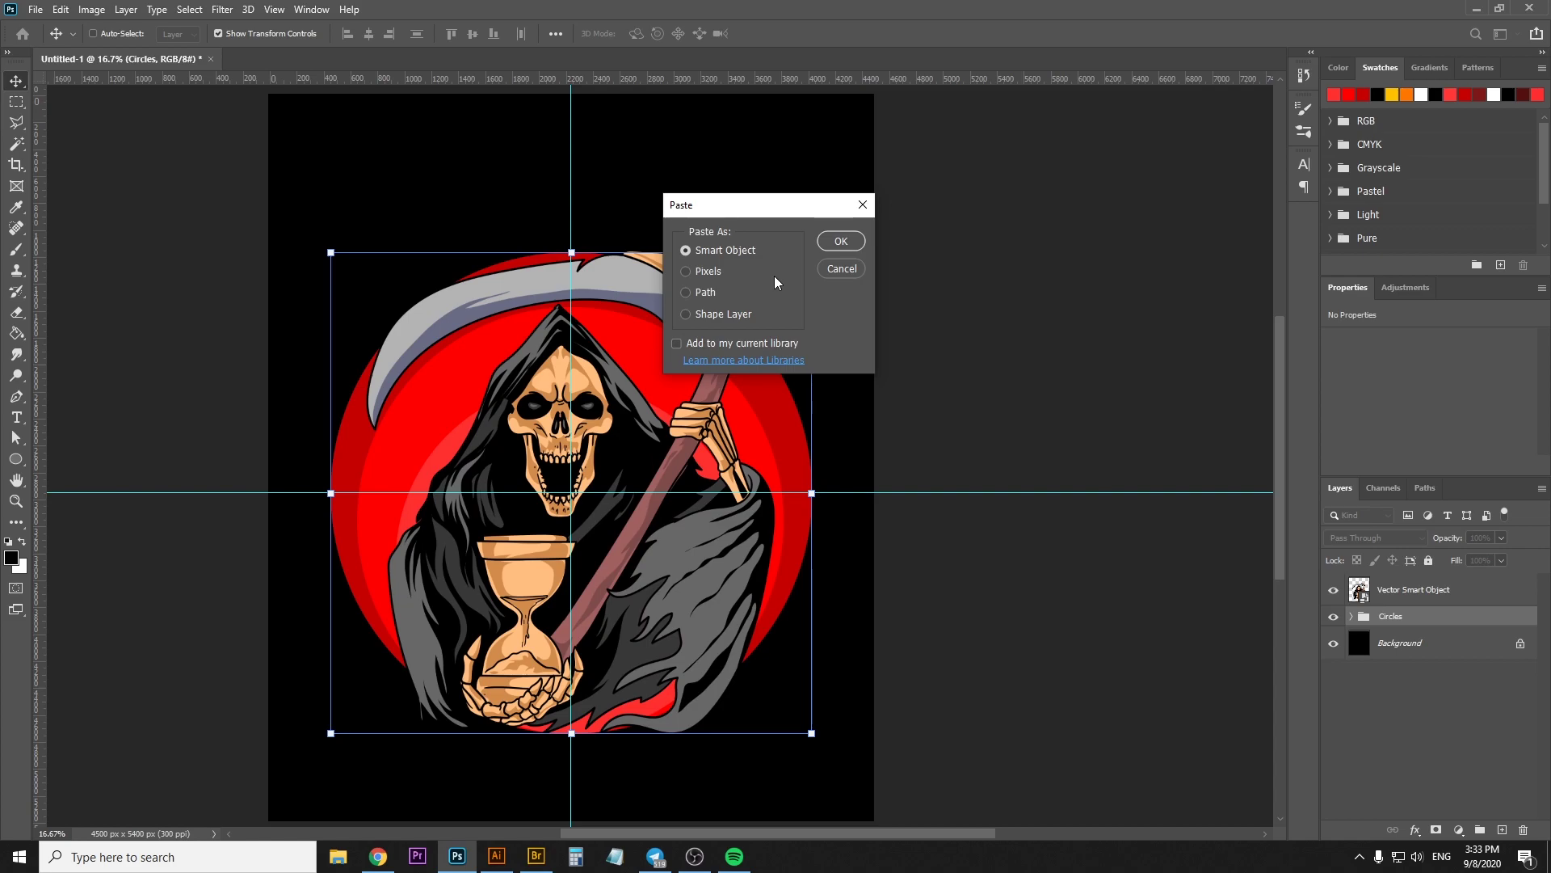
key("Return")
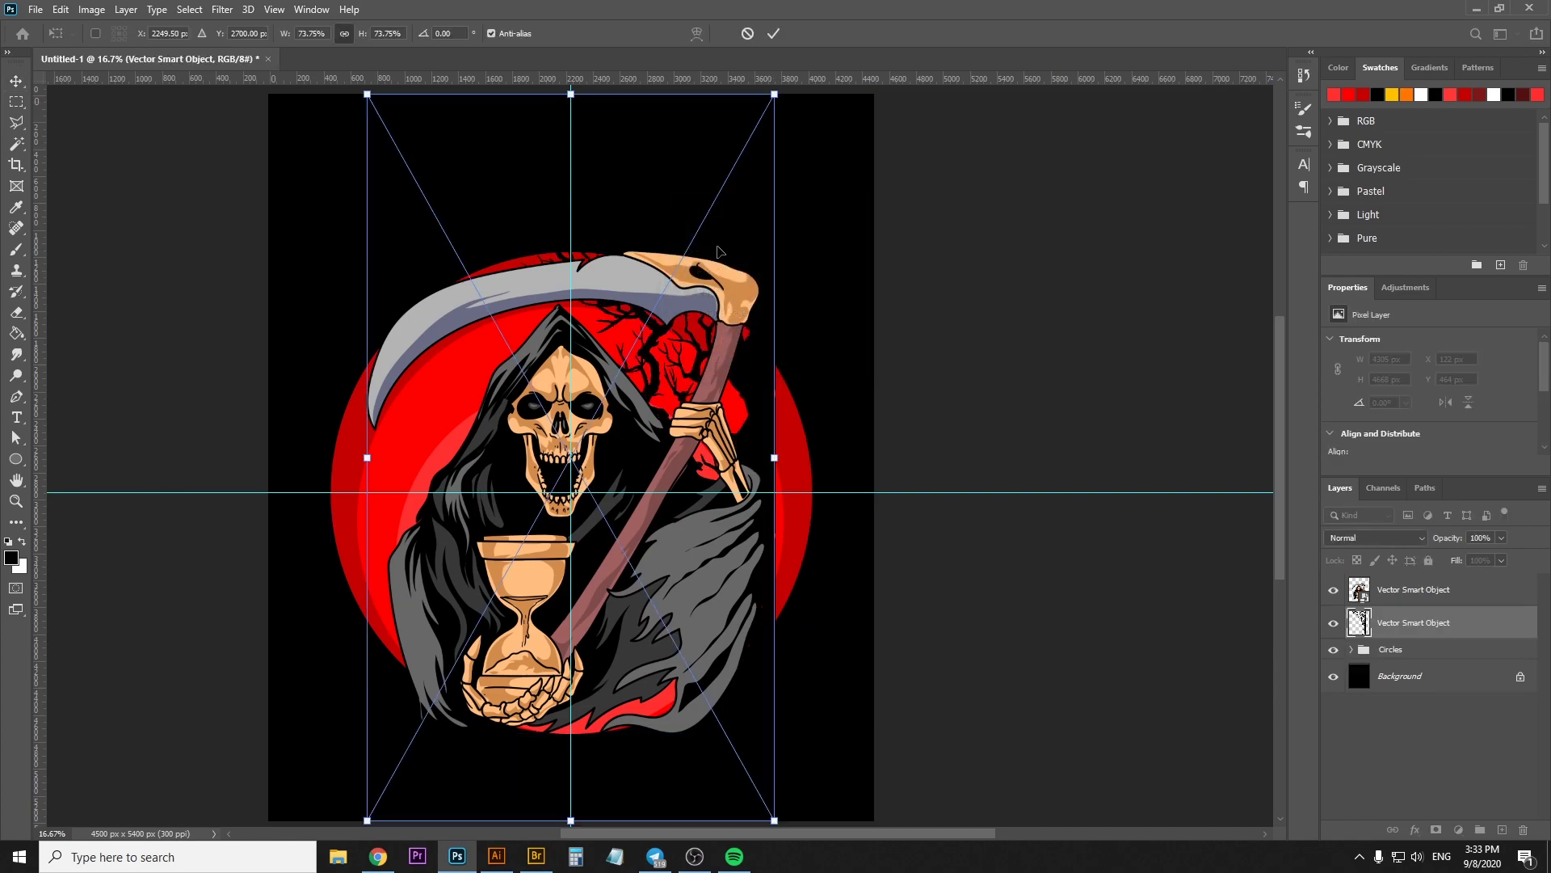
left_click_drag(775, 94, 711, 207)
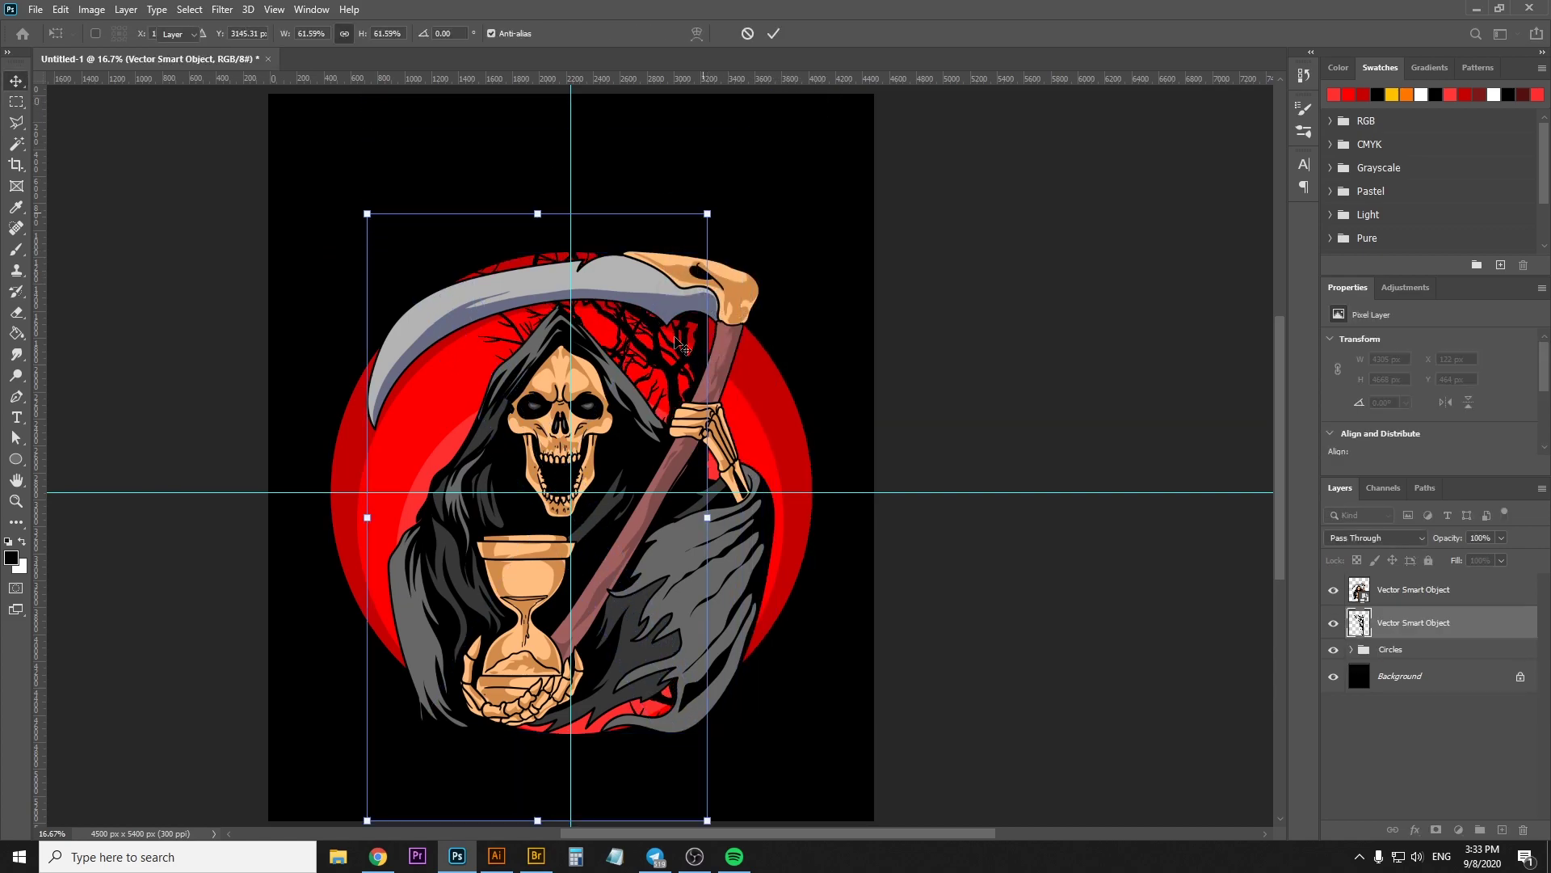
key("Return")
Place the tree behind the reaper on the circle's right side and duplicate its layer
mouse_move(699, 581)
left_mouse_down()
mouse_move(775, 587)
mouse_move(760, 469)
mouse_move(933, 560)
left_mouse_up()
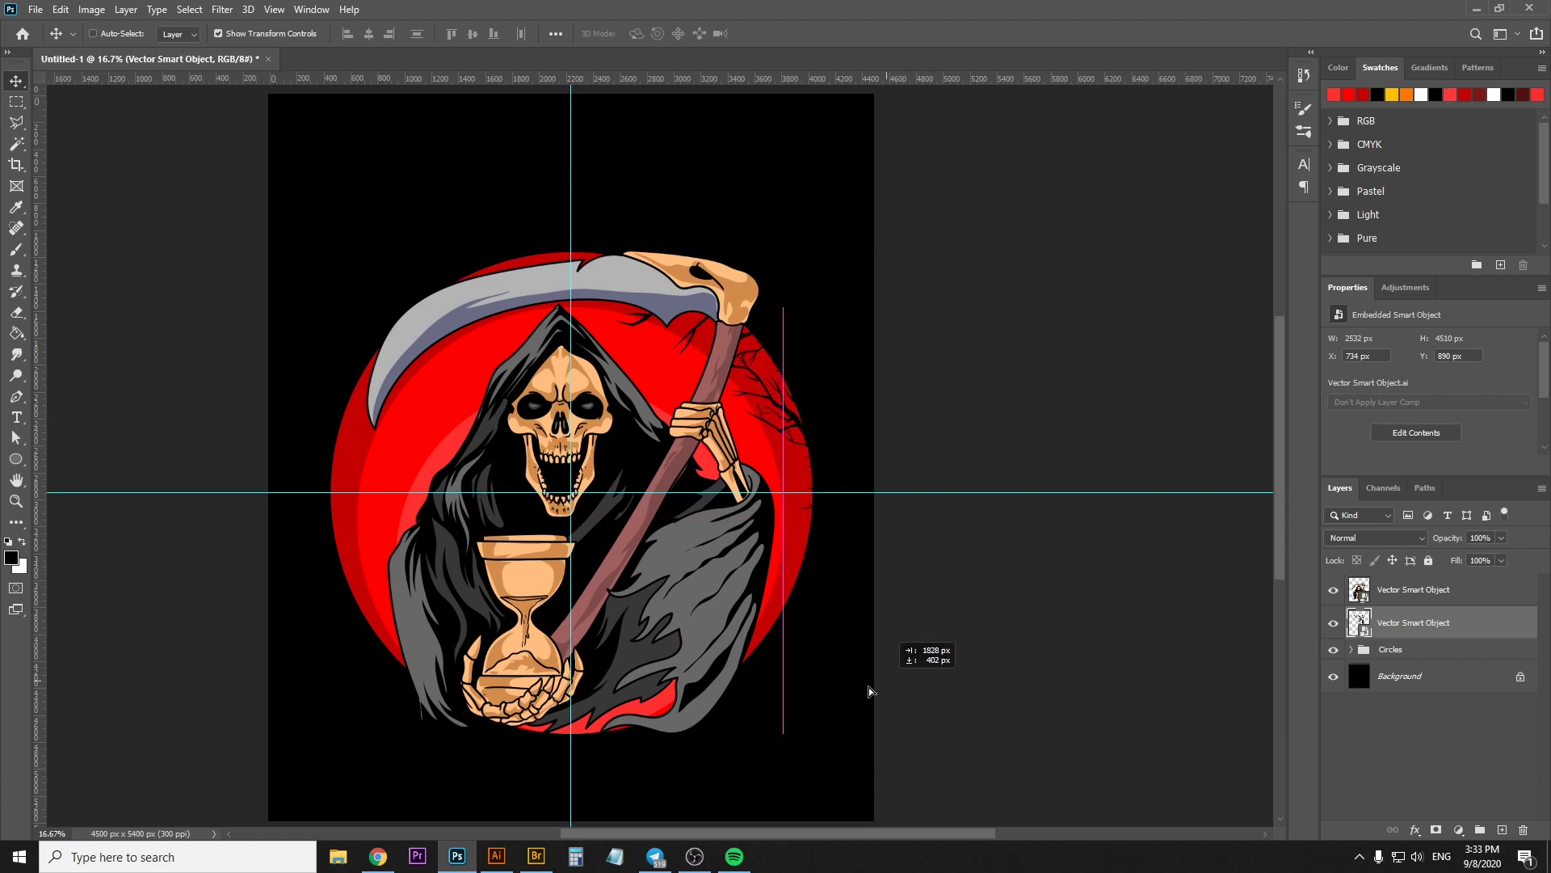
mouse_move(934, 560)
left_mouse_down()
mouse_move(698, 559)
mouse_move(782, 472)
mouse_move(769, 440)
mouse_move(750, 496)
mouse_move(797, 588)
left_mouse_up()
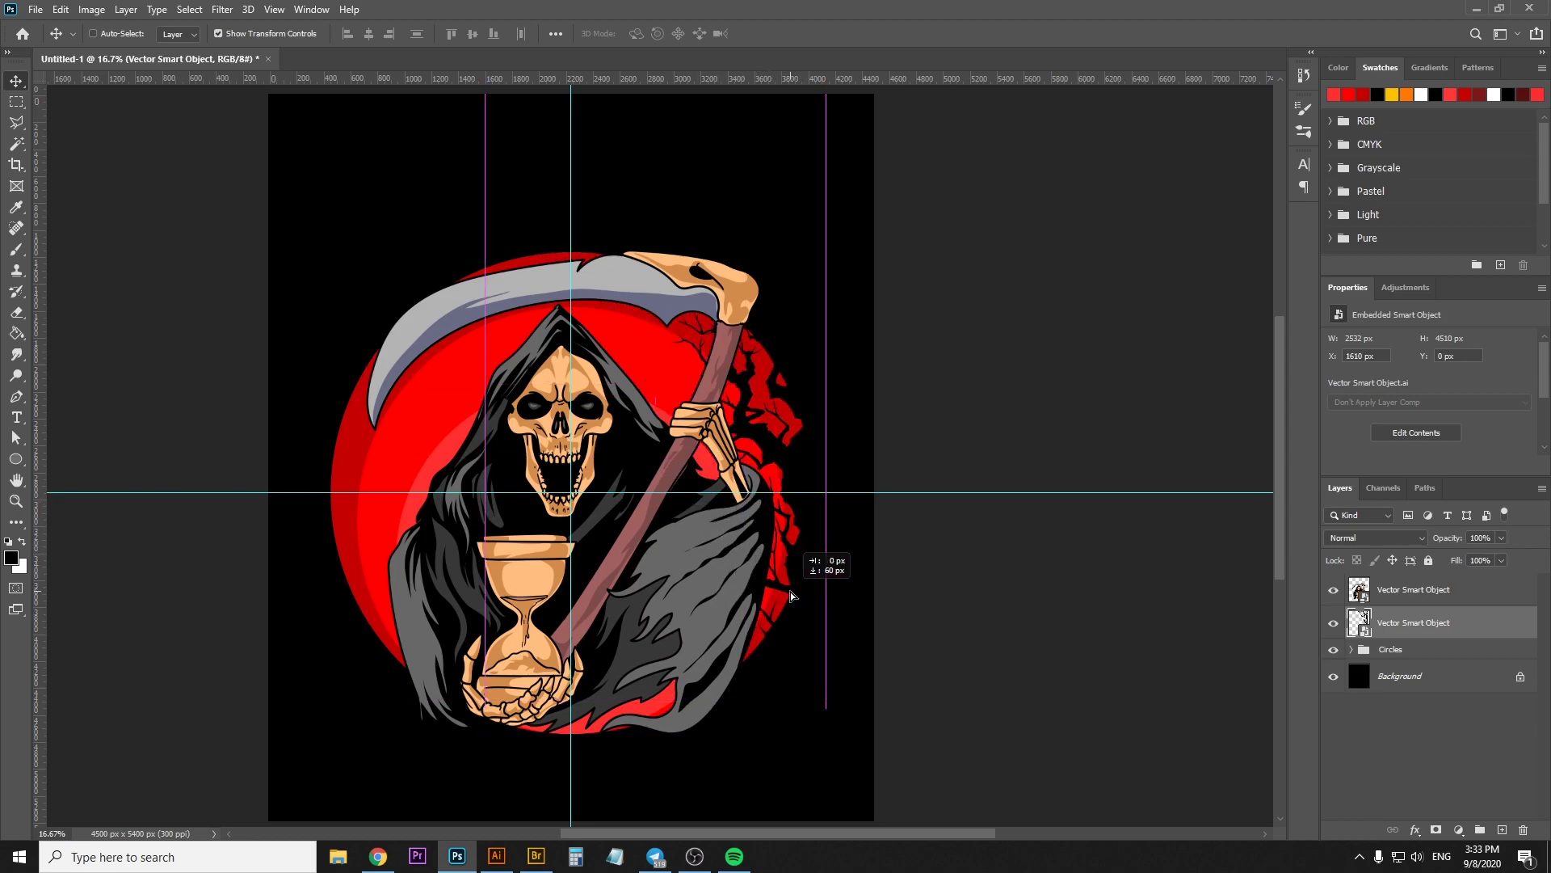
left_click_drag(796, 587, 788, 597)
key("ctrl+j")
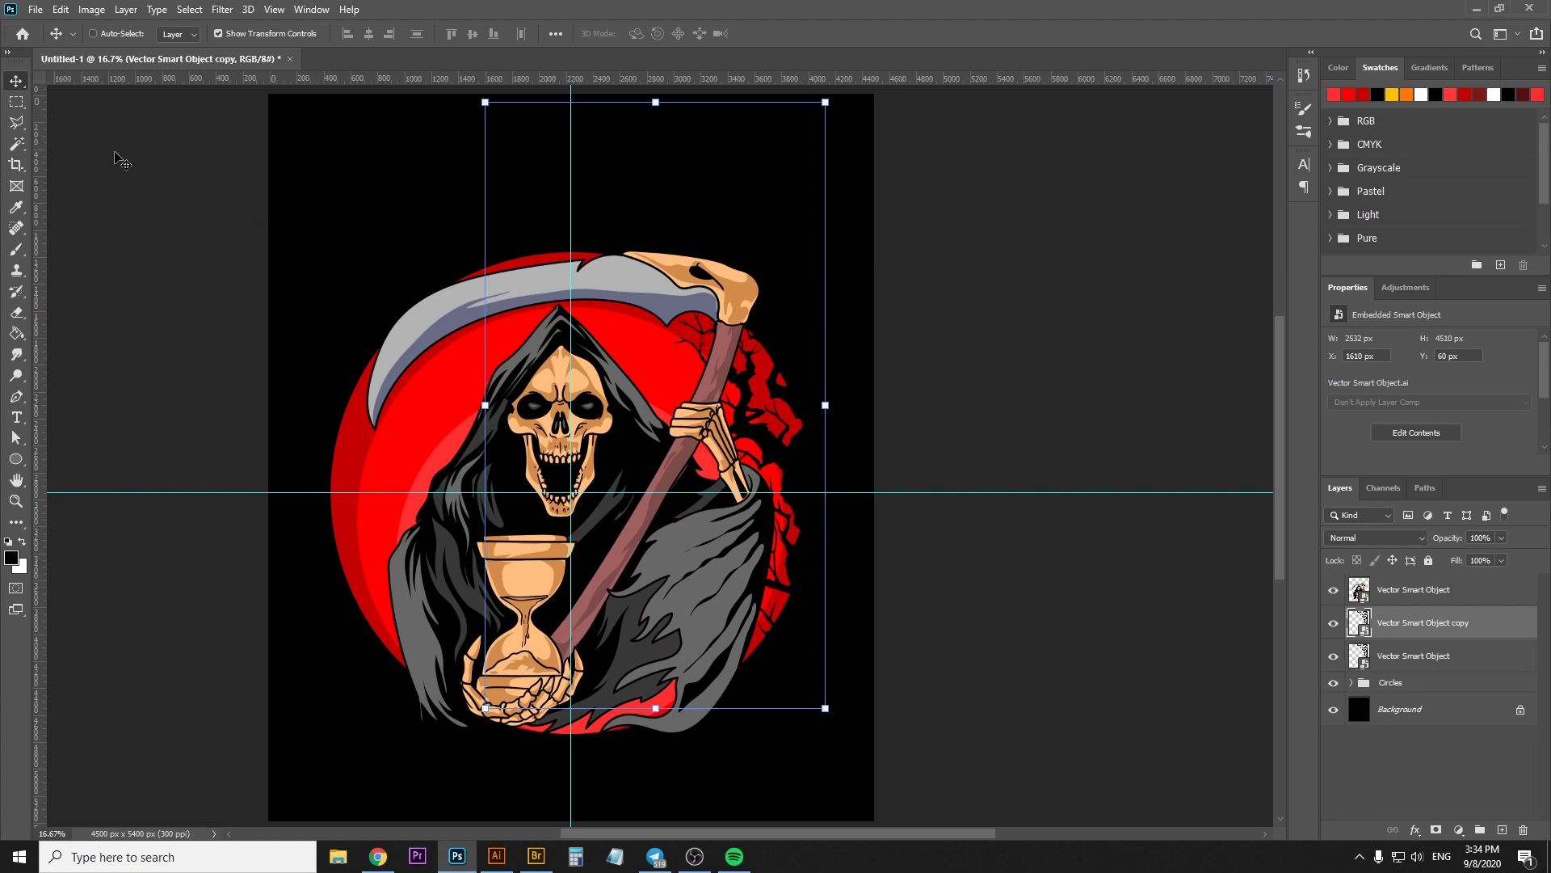
Flip the duplicate tree horizontally and position it behind the circle's left side
left_click(56, 11)
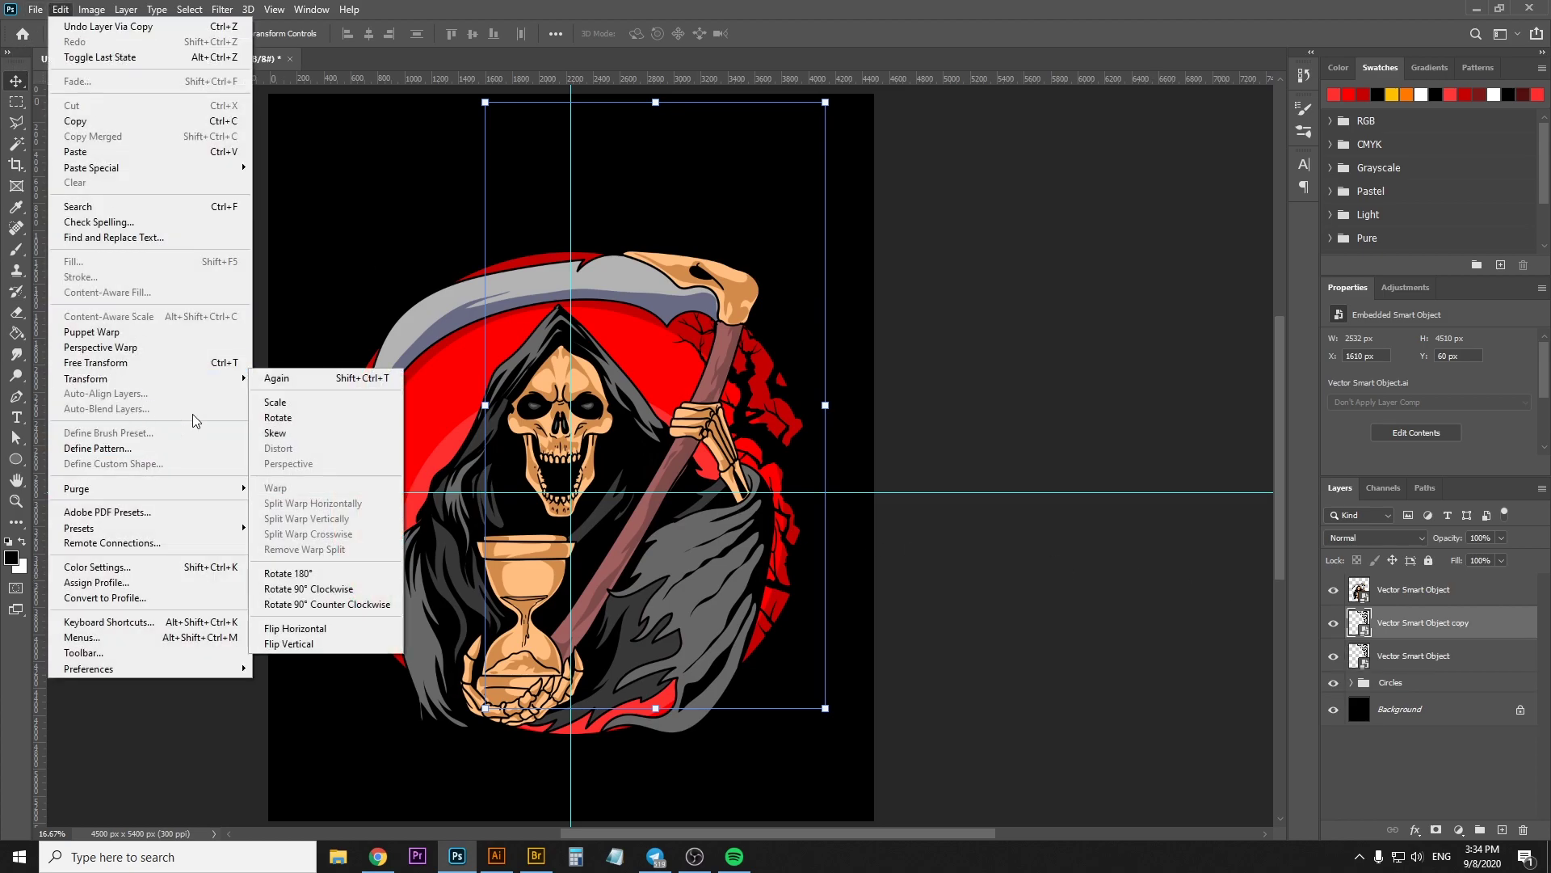
left_click(303, 631)
left_click_drag(718, 621, 555, 622)
key("z")
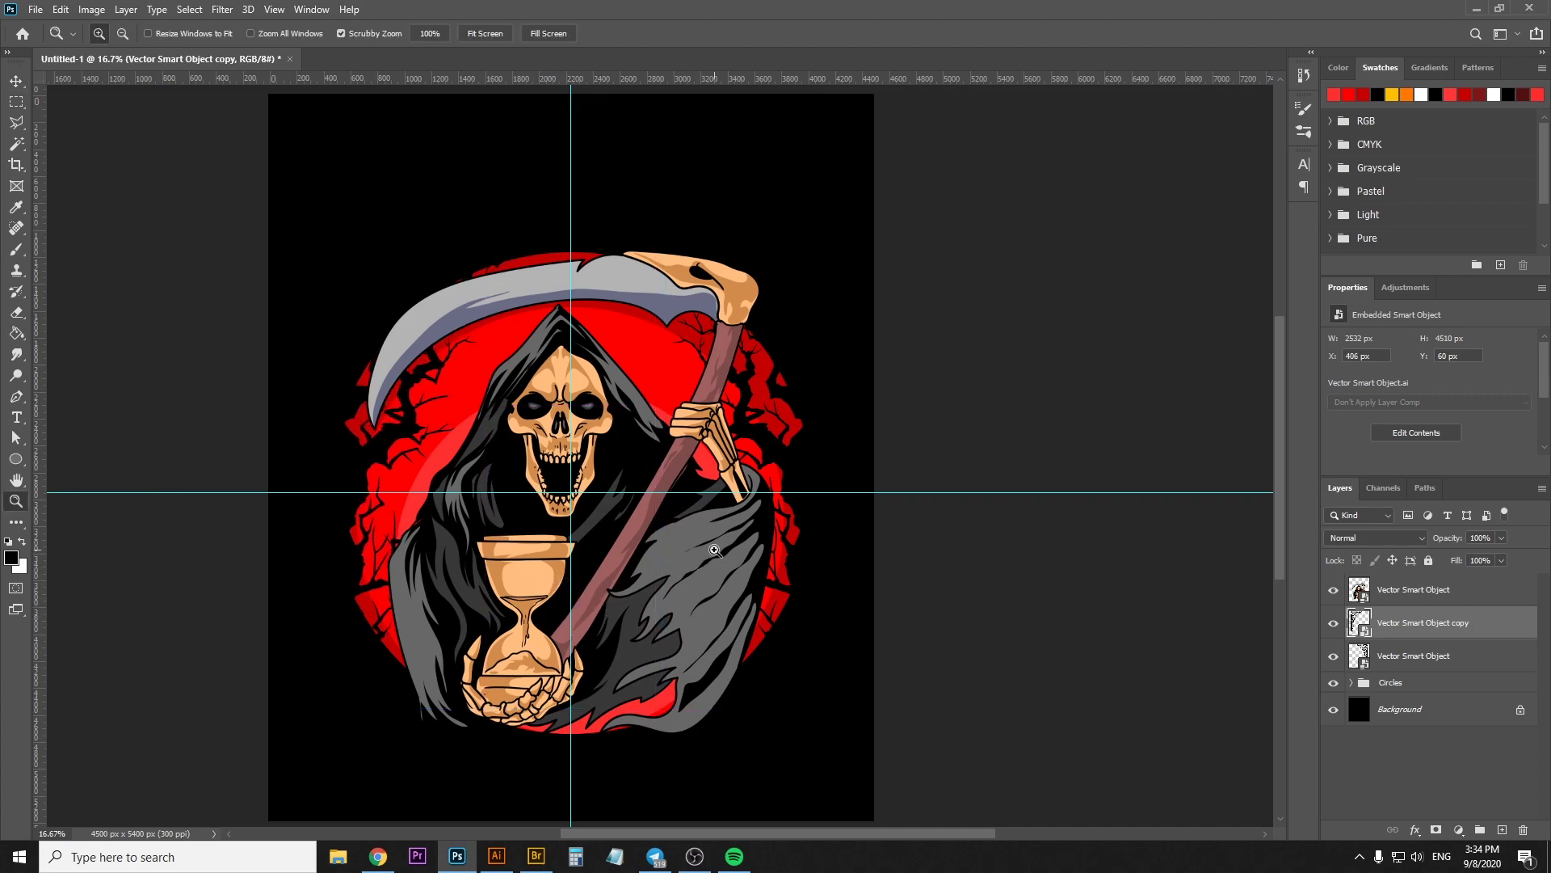
left_click_drag(715, 548, 744, 547)
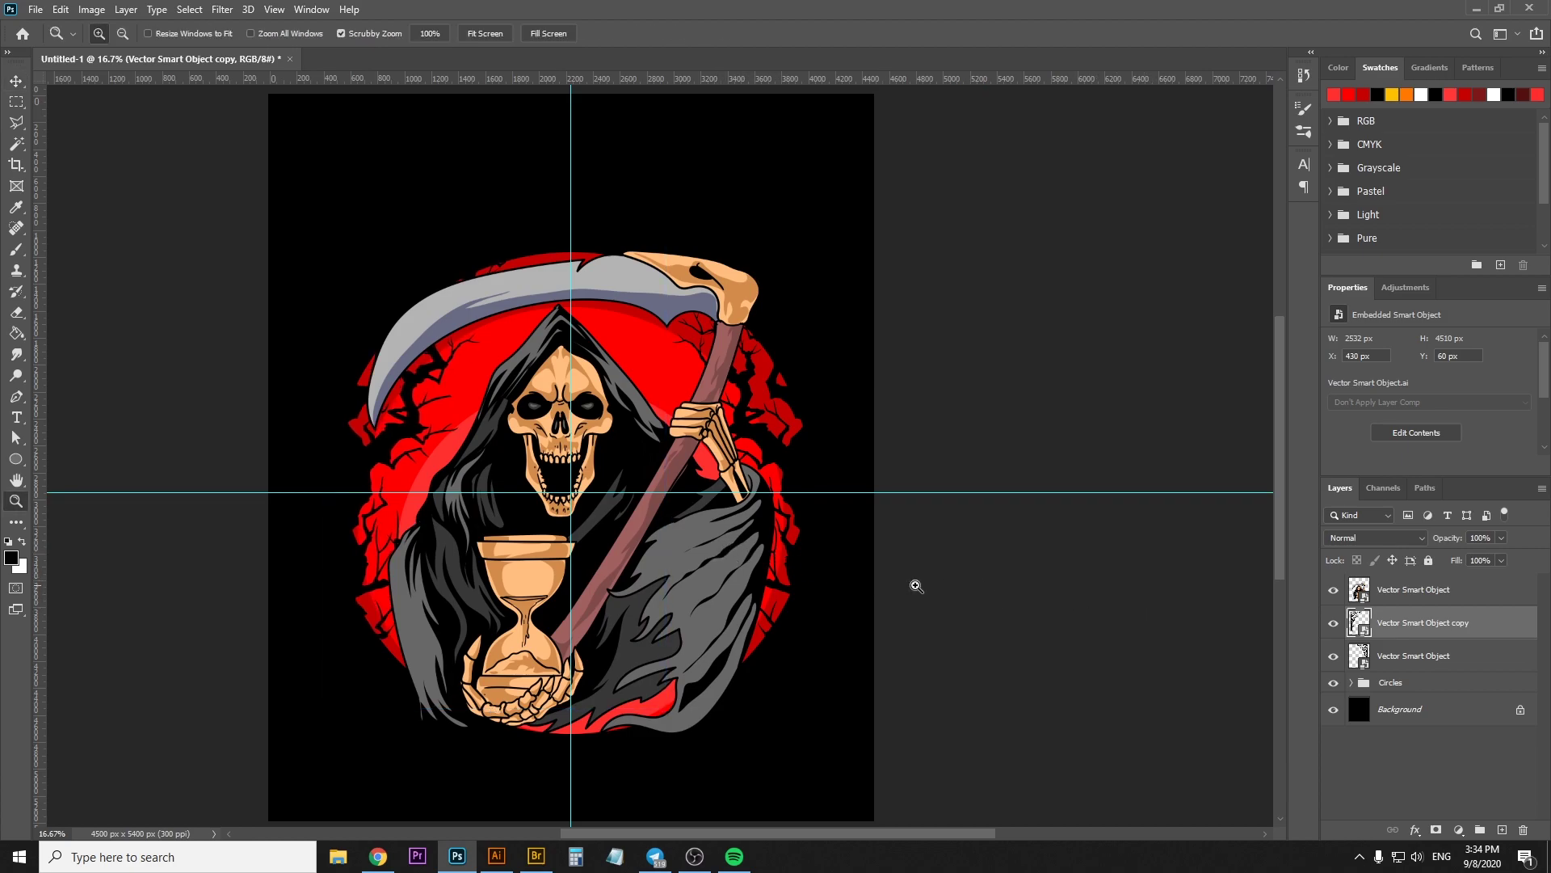
key("v")
left_click(496, 857)
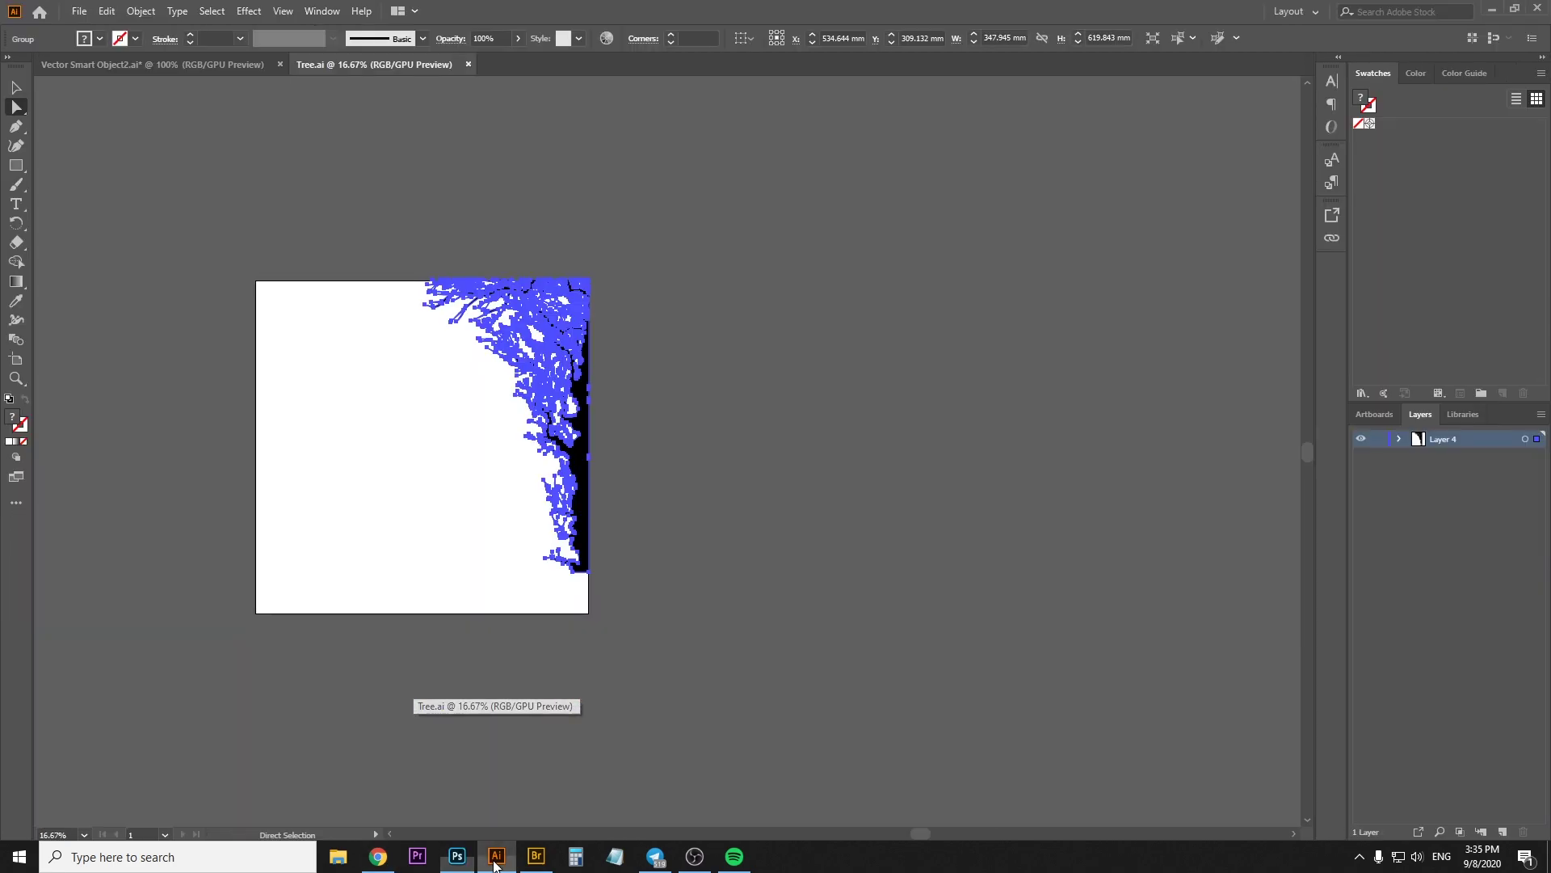
left_click(232, 65)
left_click(936, 216)
key("alt+Tab")
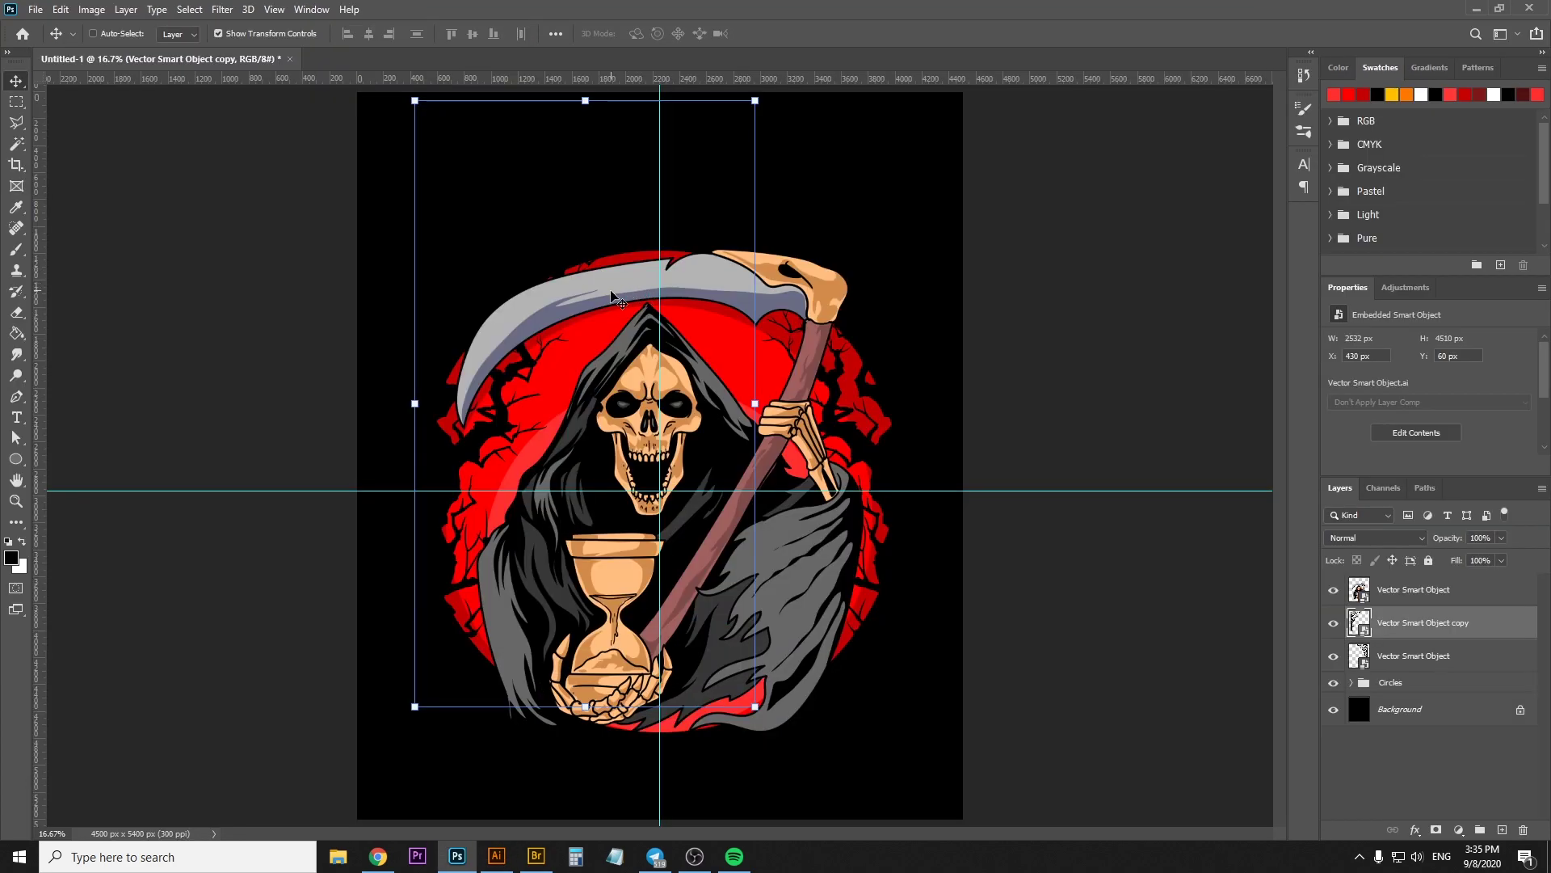
key("t")
left_click(458, 209)
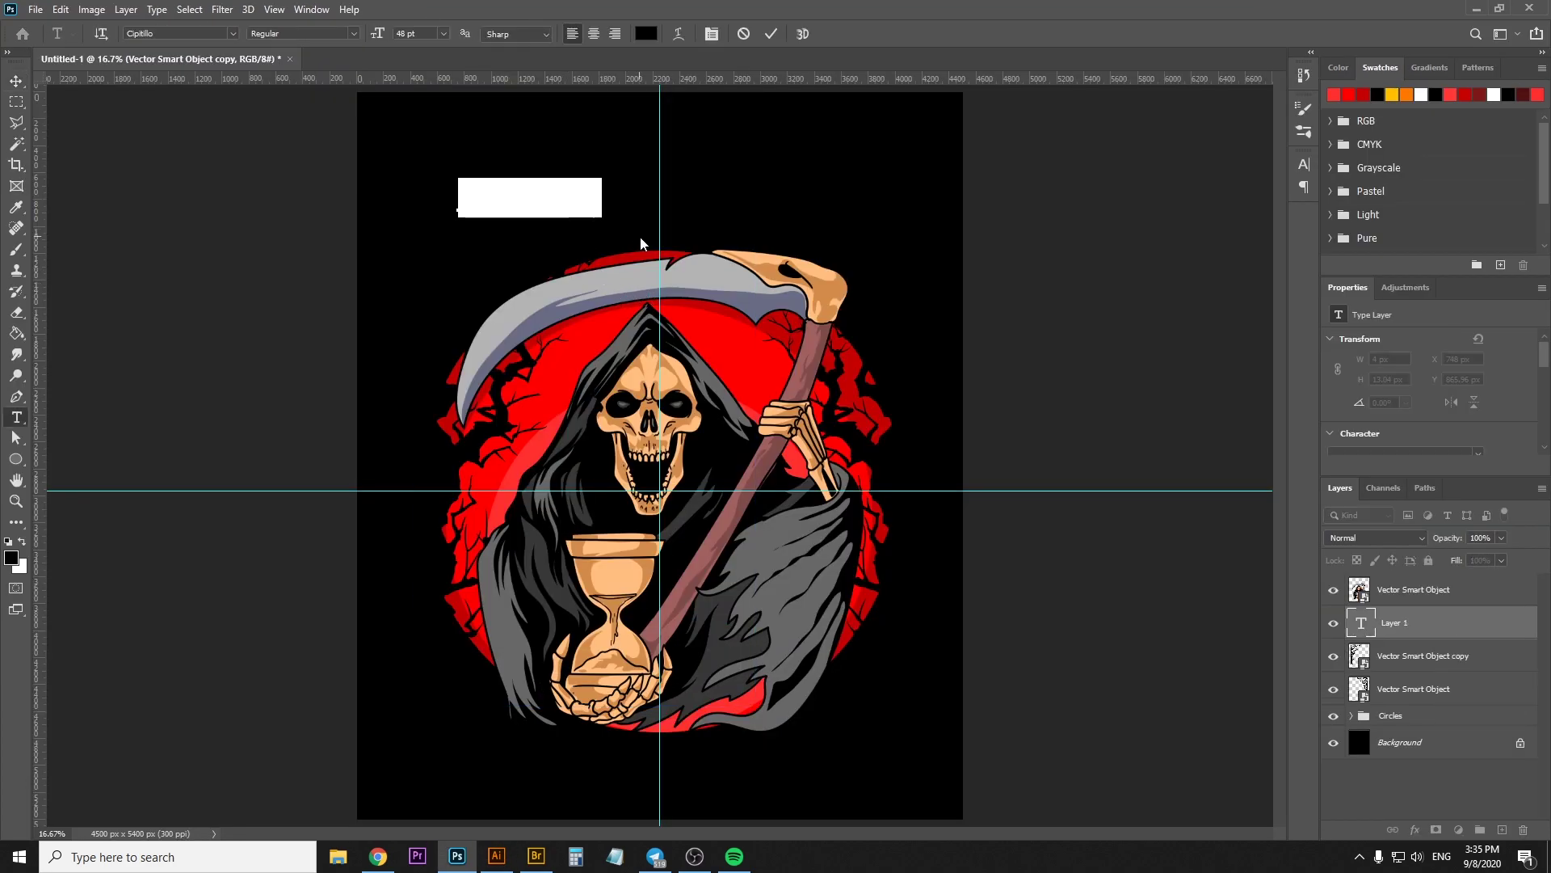
left_click(749, 35)
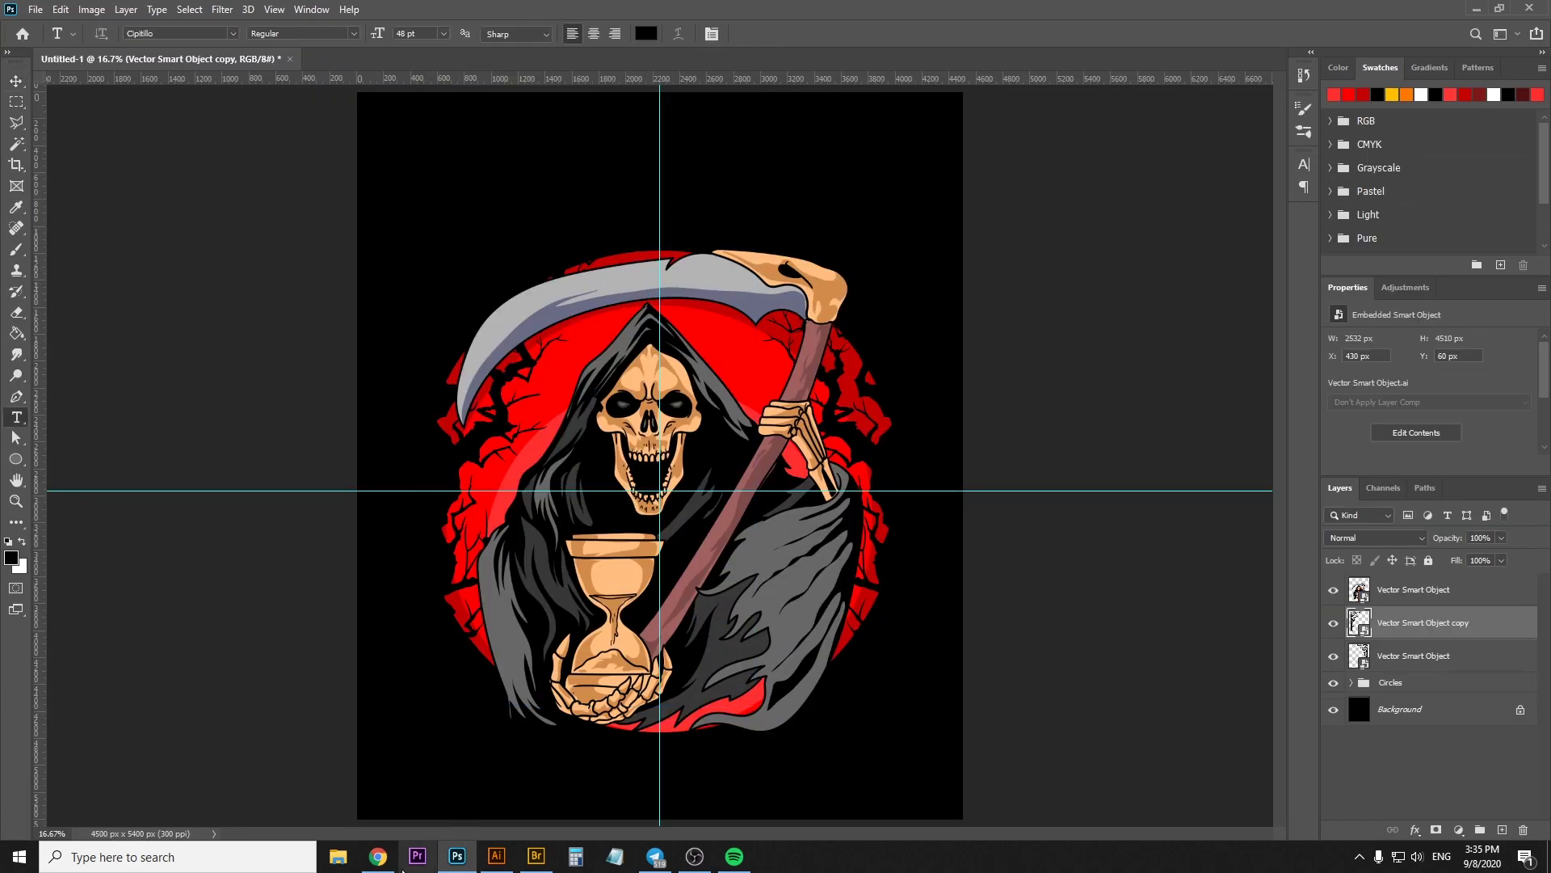
Search FontSpace for 'halloween' fonts and look through the first results page
left_click(379, 855)
key("ctrl+Tab")
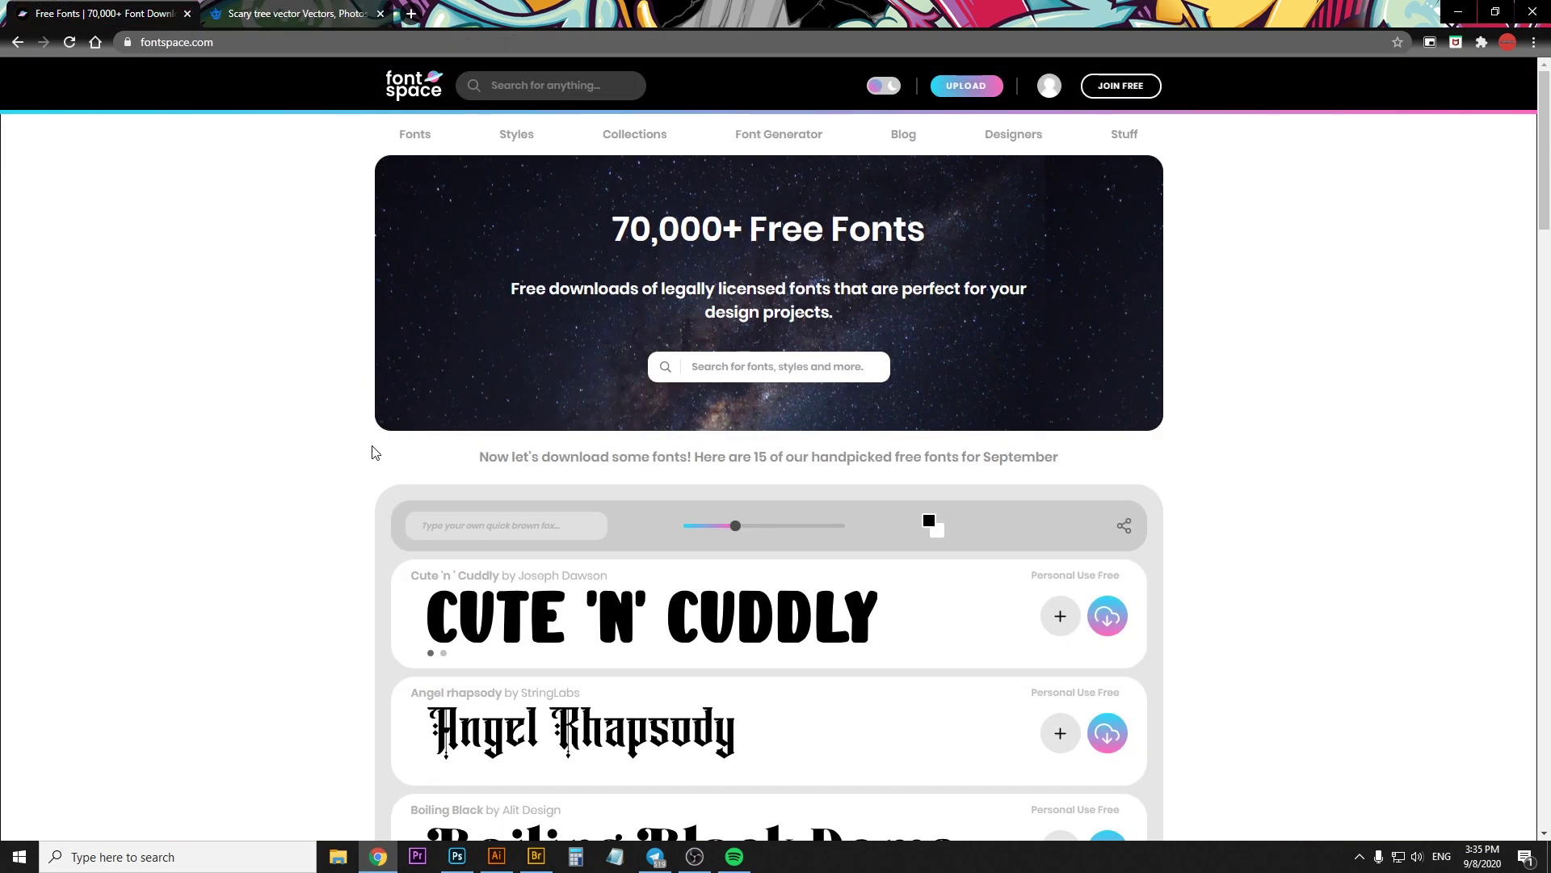
scroll(340, 467, "down", 4)
scroll(315, 477, "down", 4)
scroll(315, 479, "up", 5)
scroll(315, 478, "up", 4)
scroll(1226, 546, "down", 3)
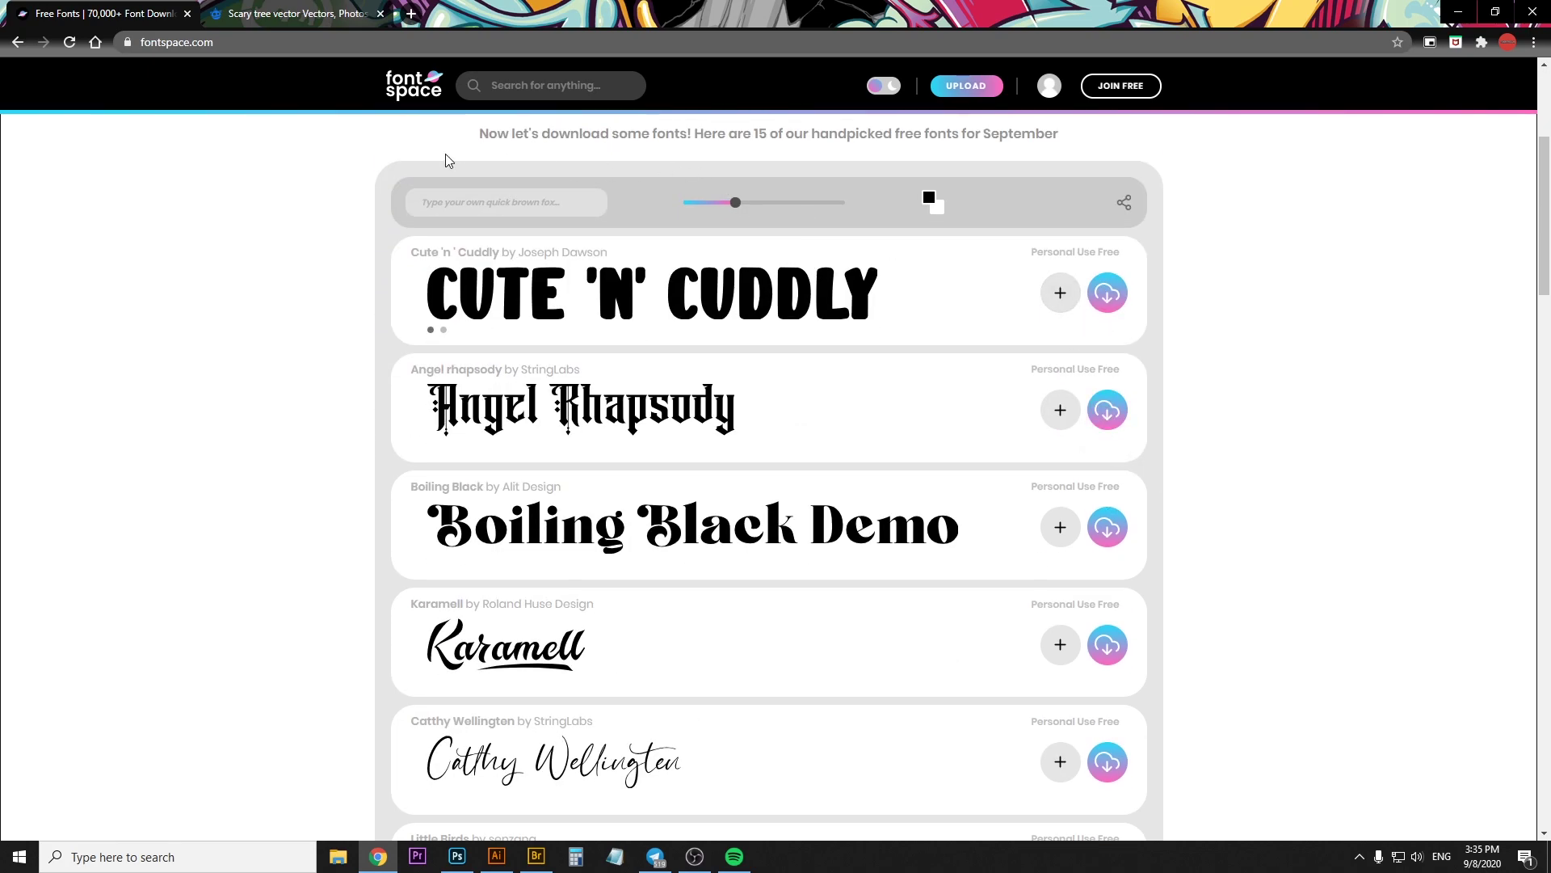
left_click(485, 200)
scroll(544, 230, "up", 3)
left_click(522, 83)
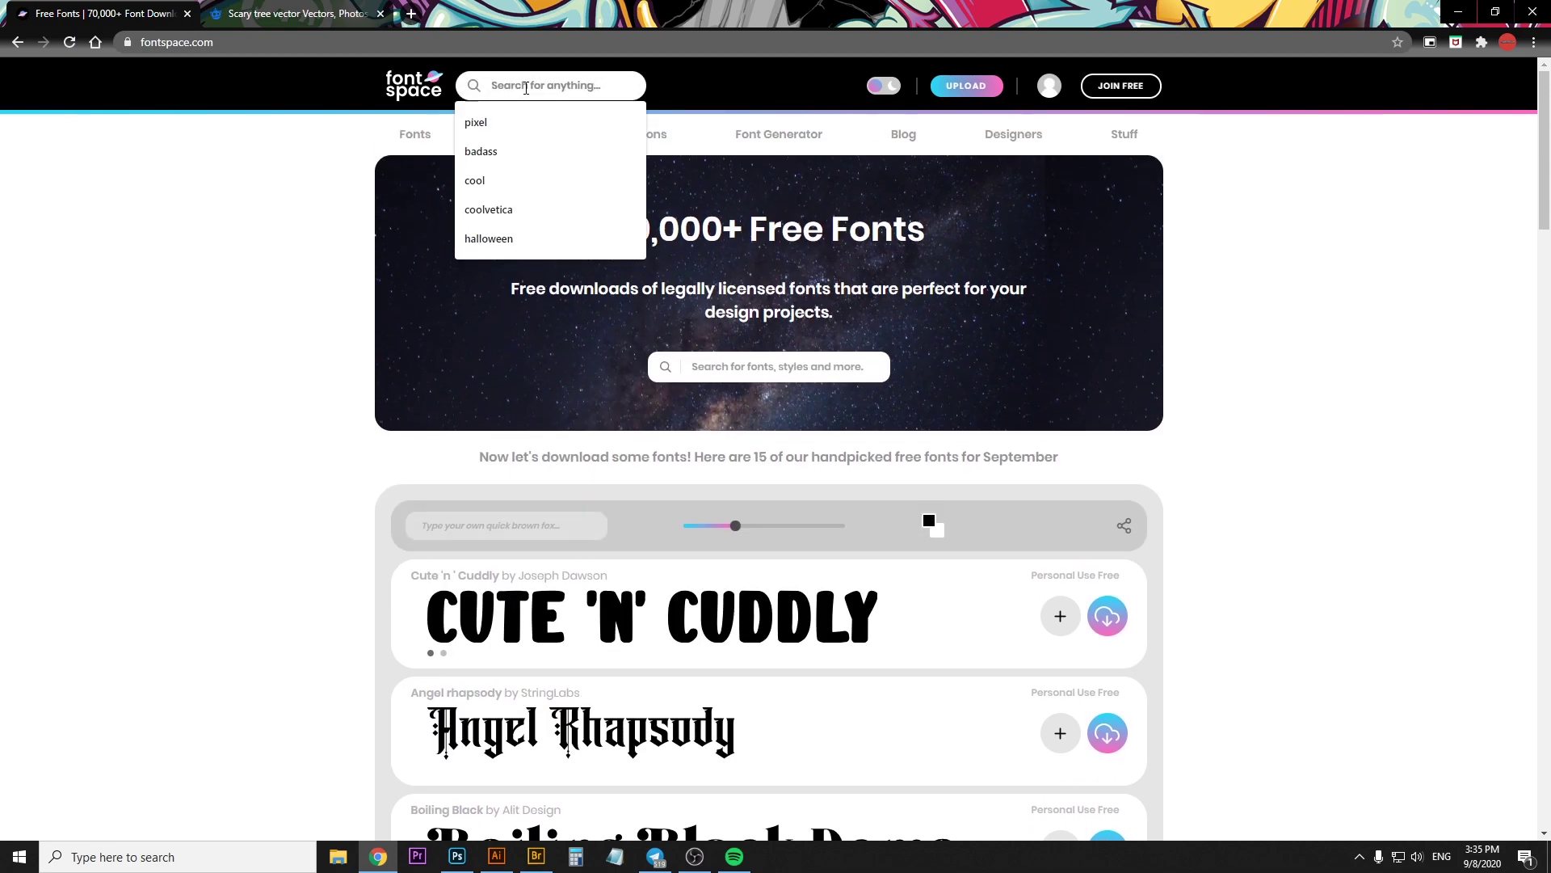
type("ha")
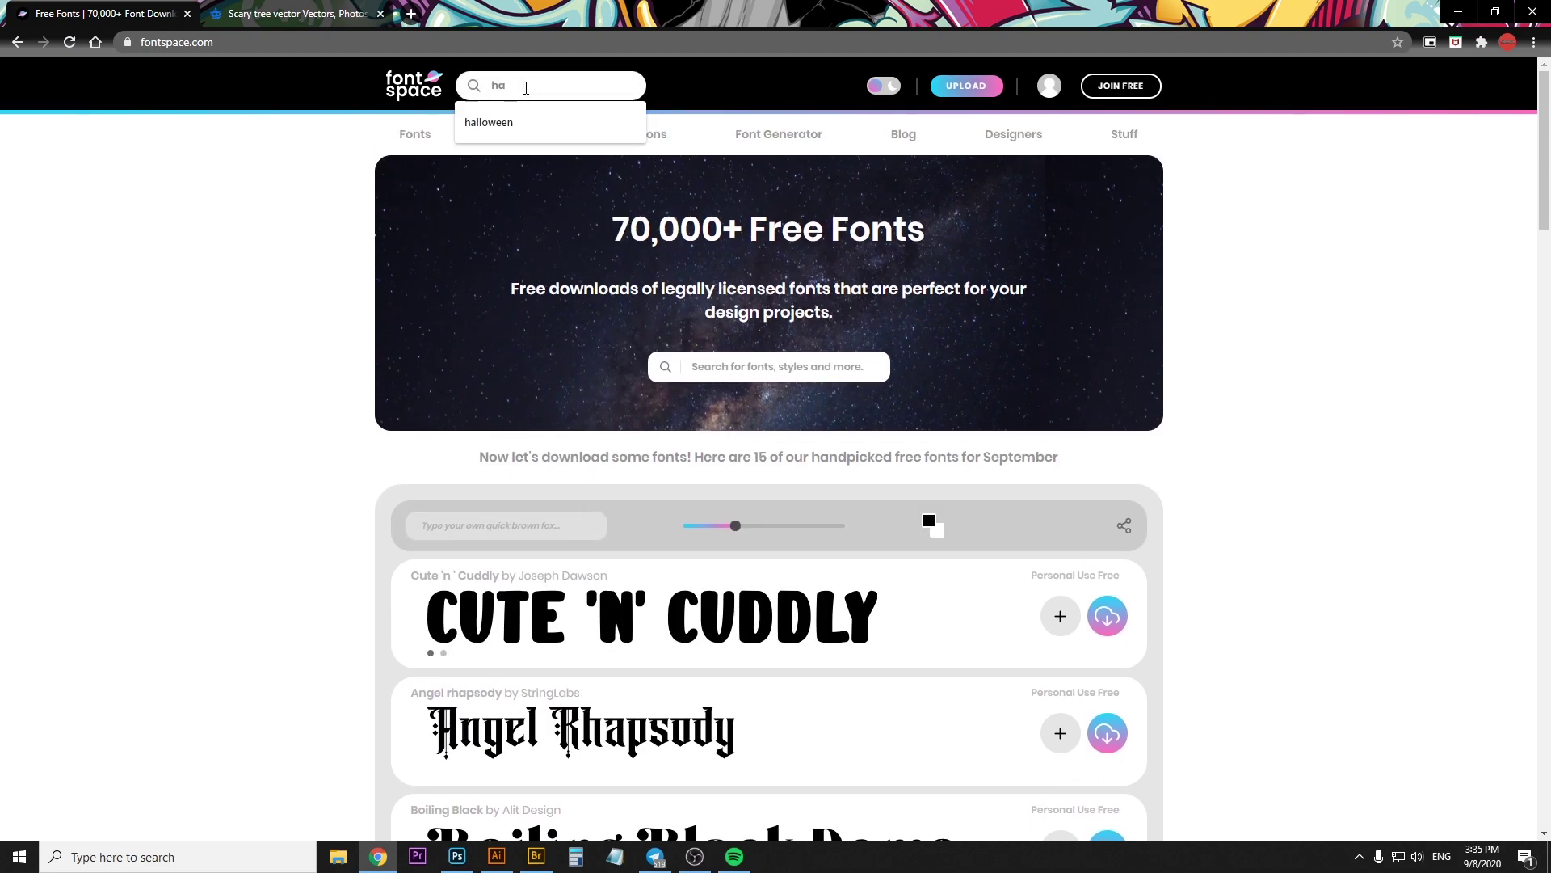
type("lloween")
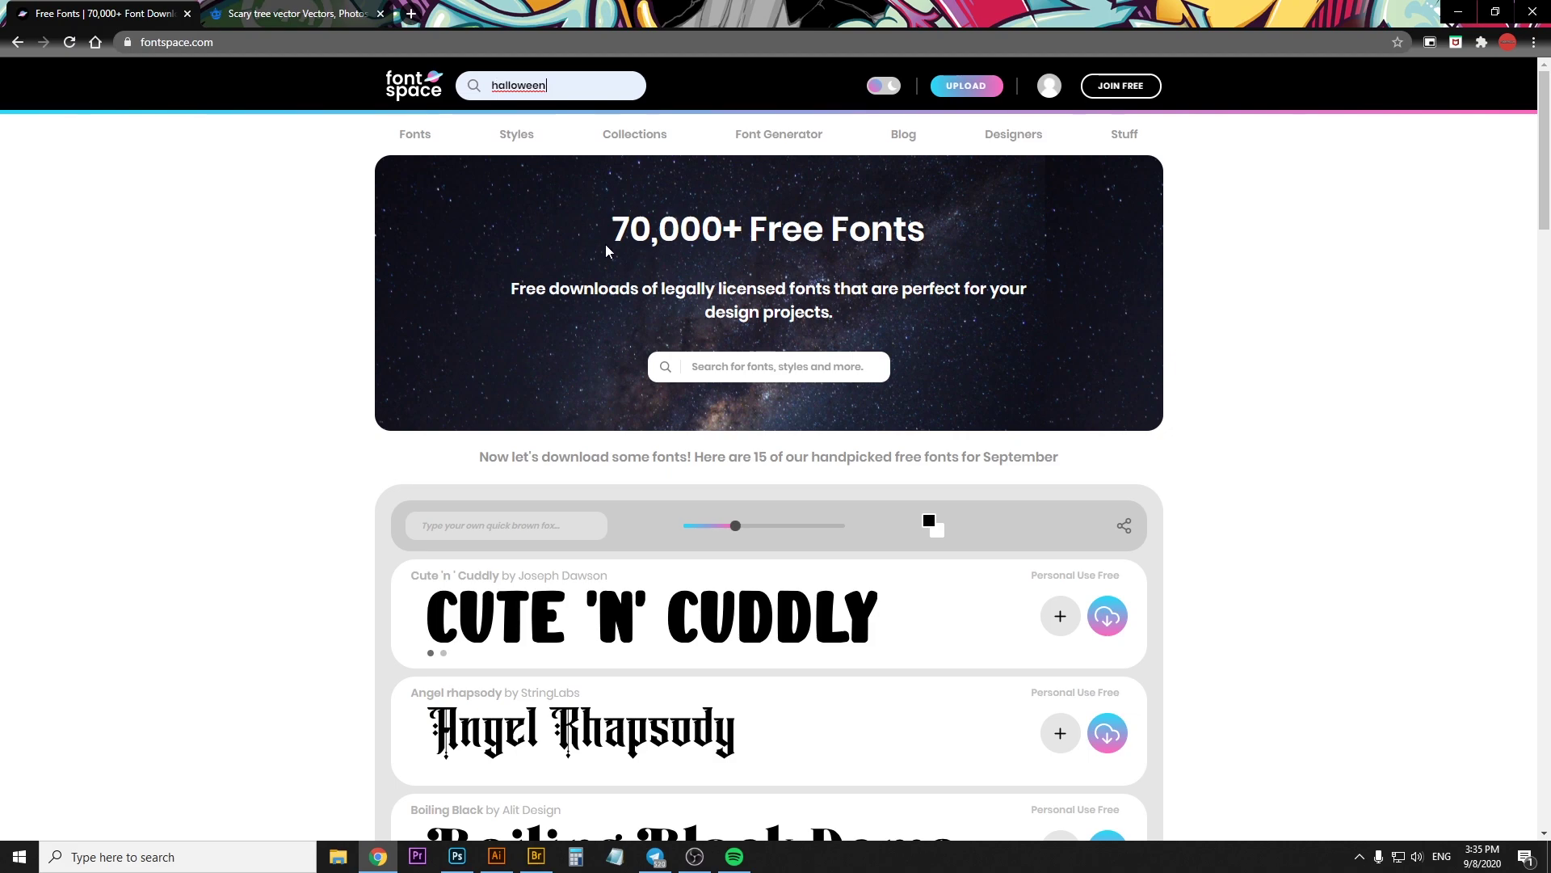
scroll(1006, 504, "down", 3)
scroll(958, 497, "up", 3)
scroll(659, 359, "down", 3)
scroll(658, 356, "up", 3)
key("Return")
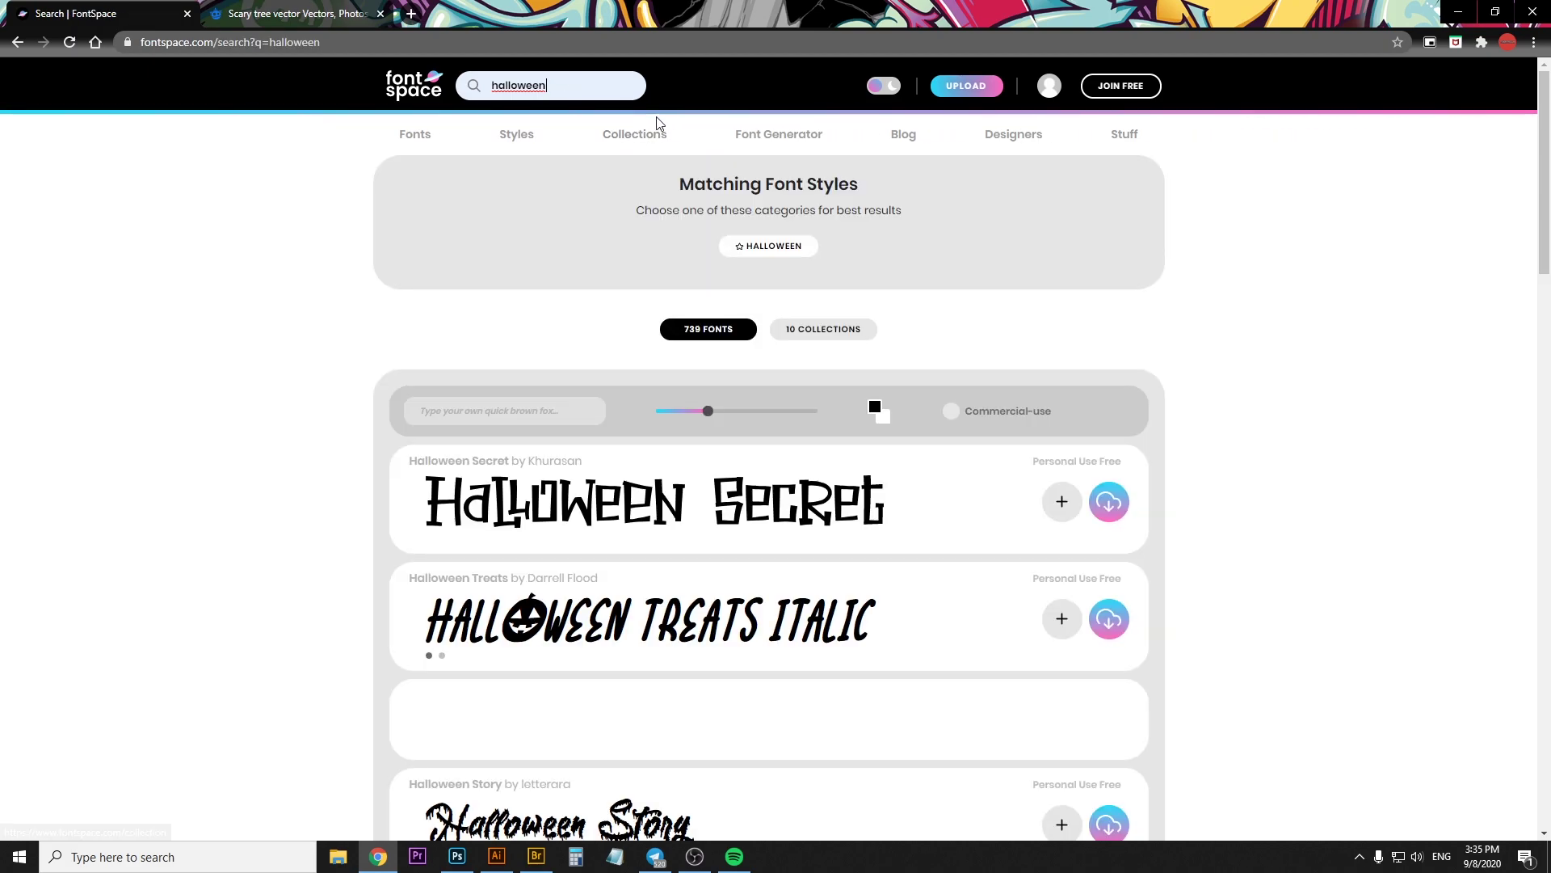
scroll(873, 461, "down", 1)
scroll(873, 462, "down", 3)
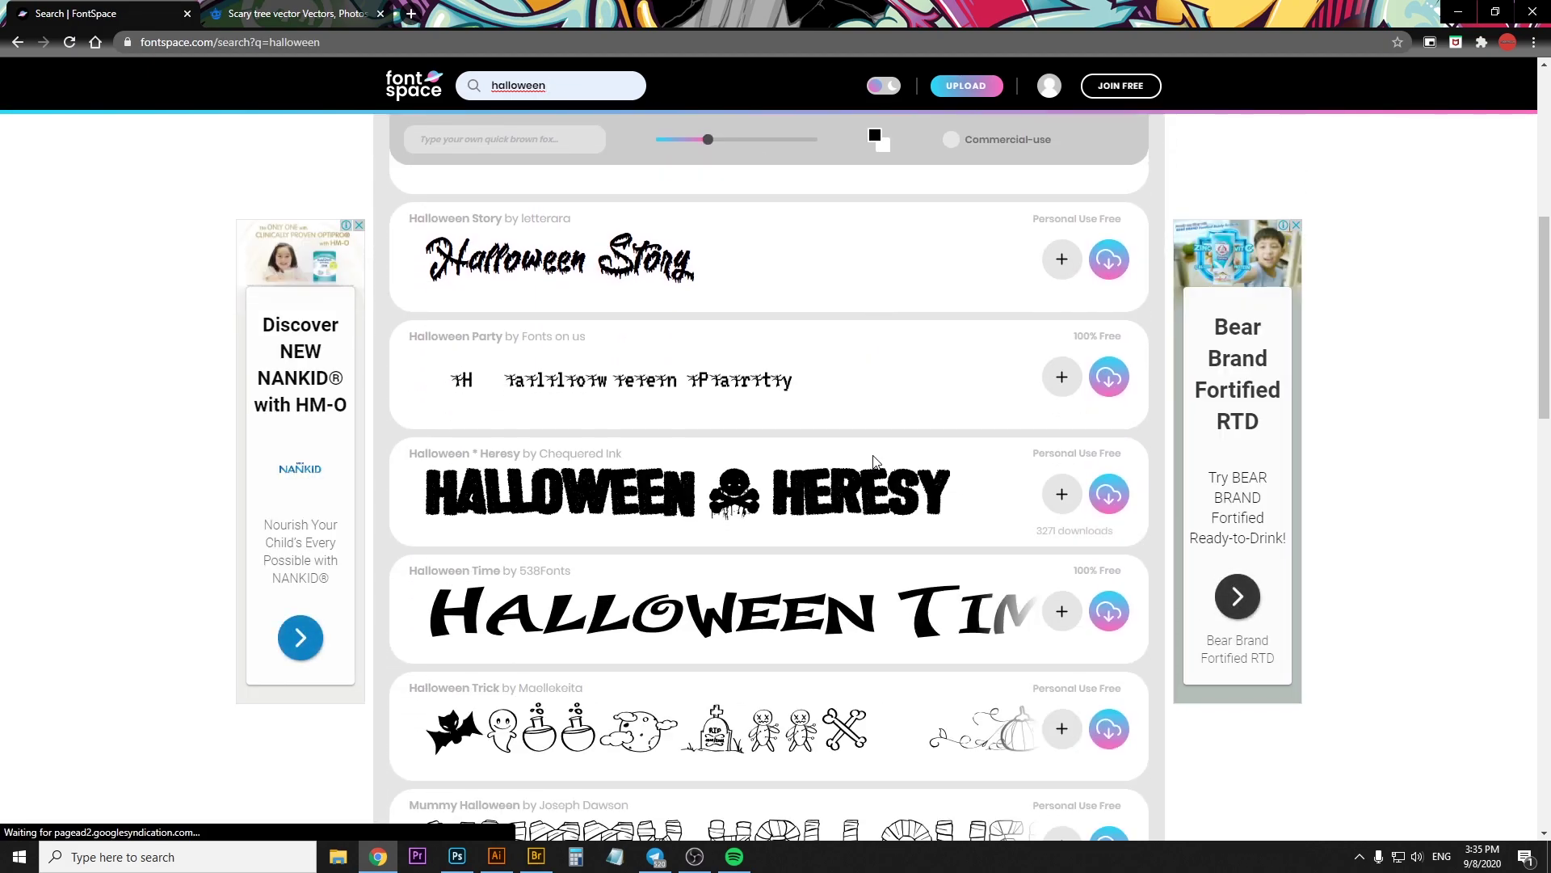
scroll(874, 462, "down", 2)
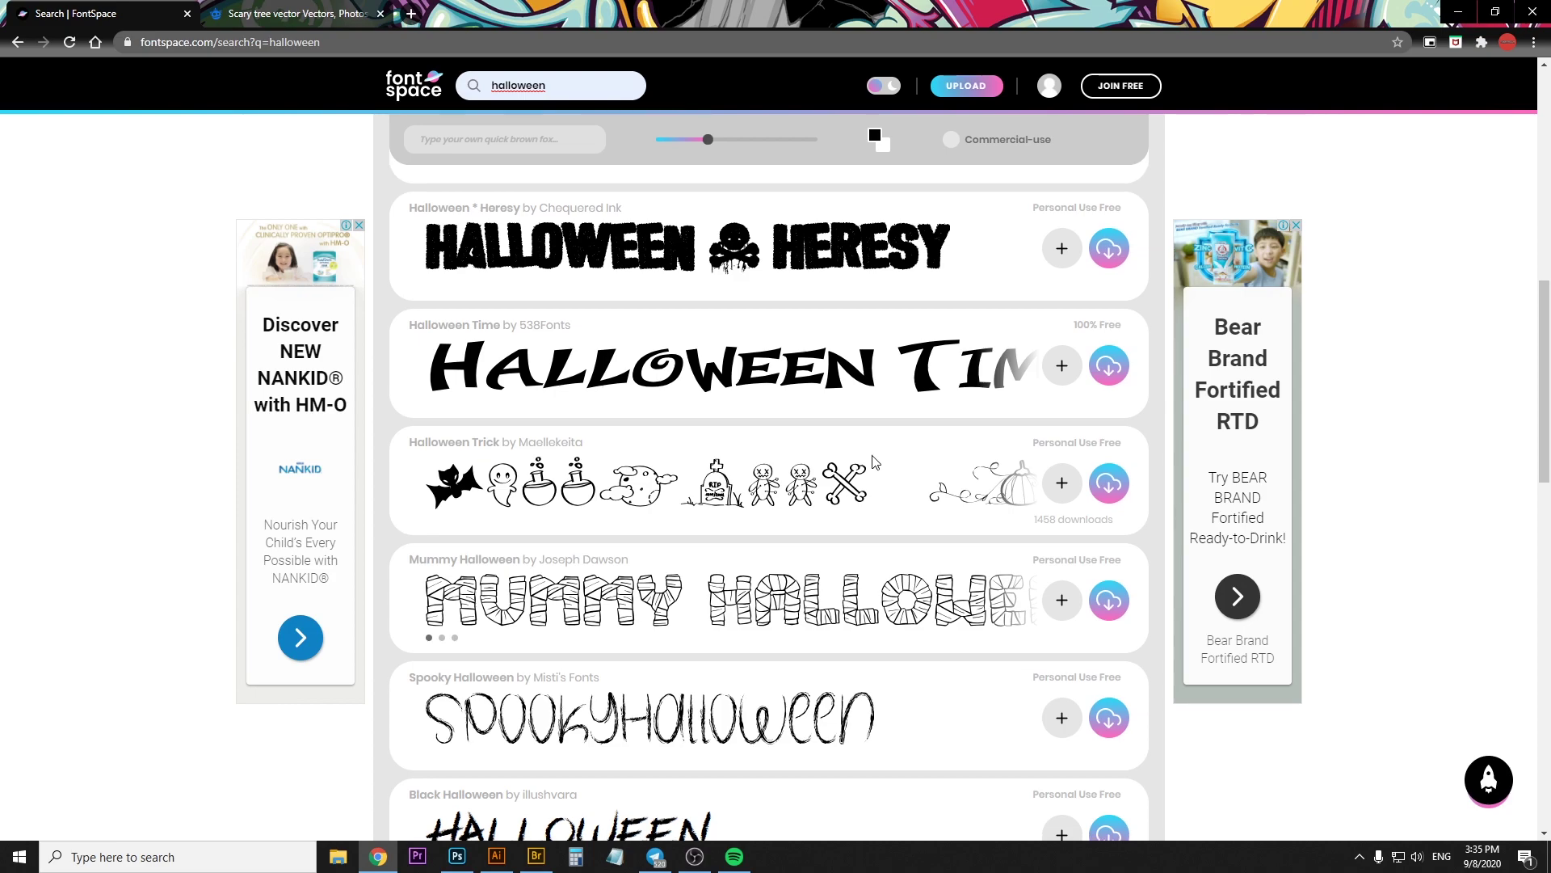
scroll(886, 464, "down", 3)
scroll(904, 472, "down", 1)
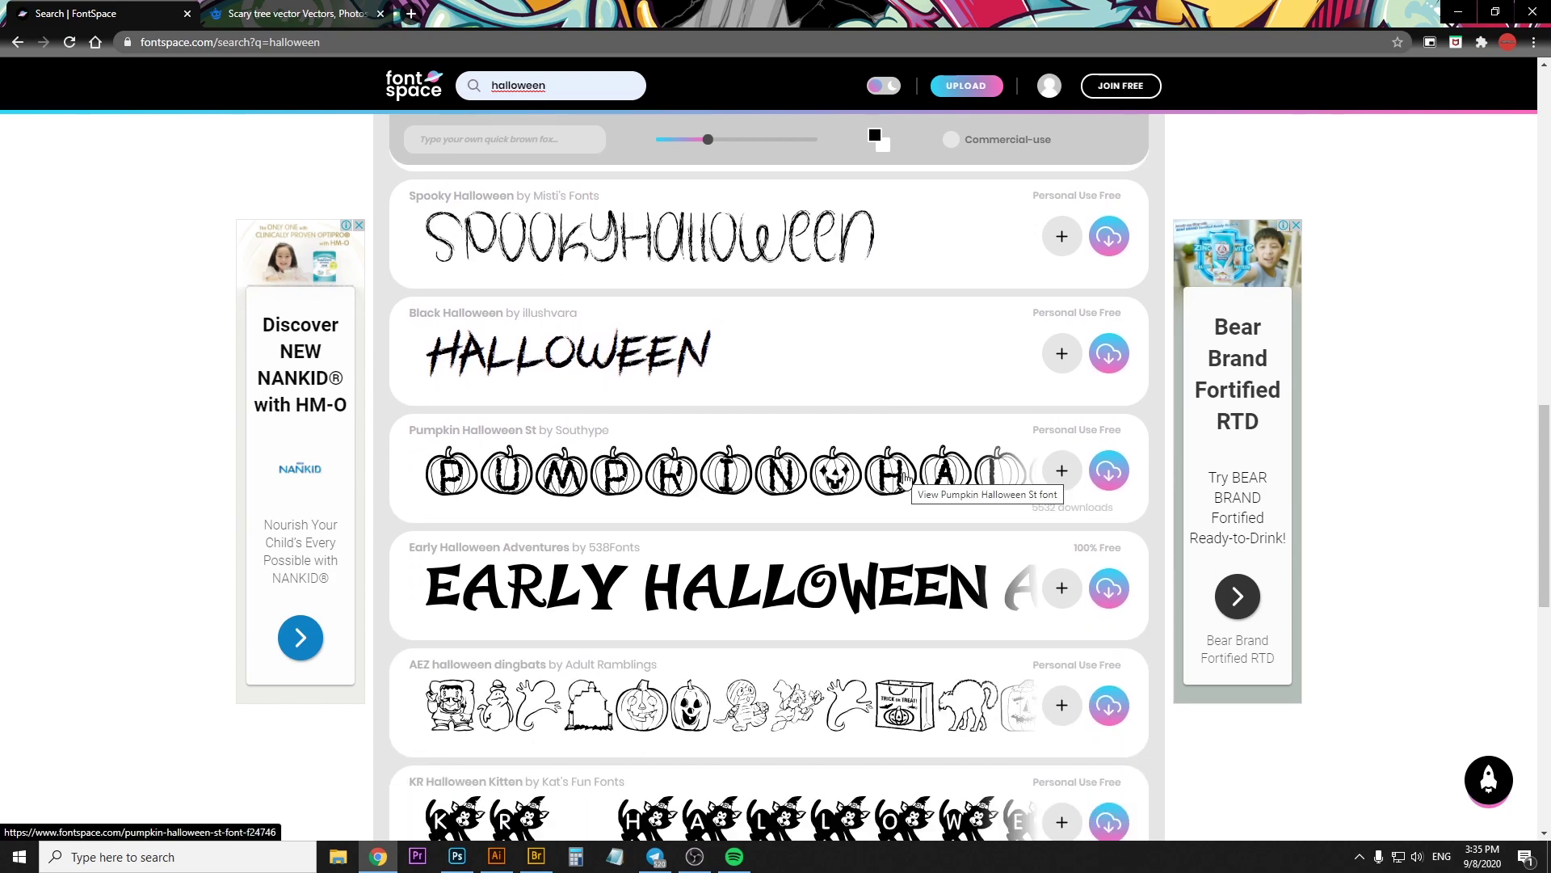
scroll(906, 475, "down", 1)
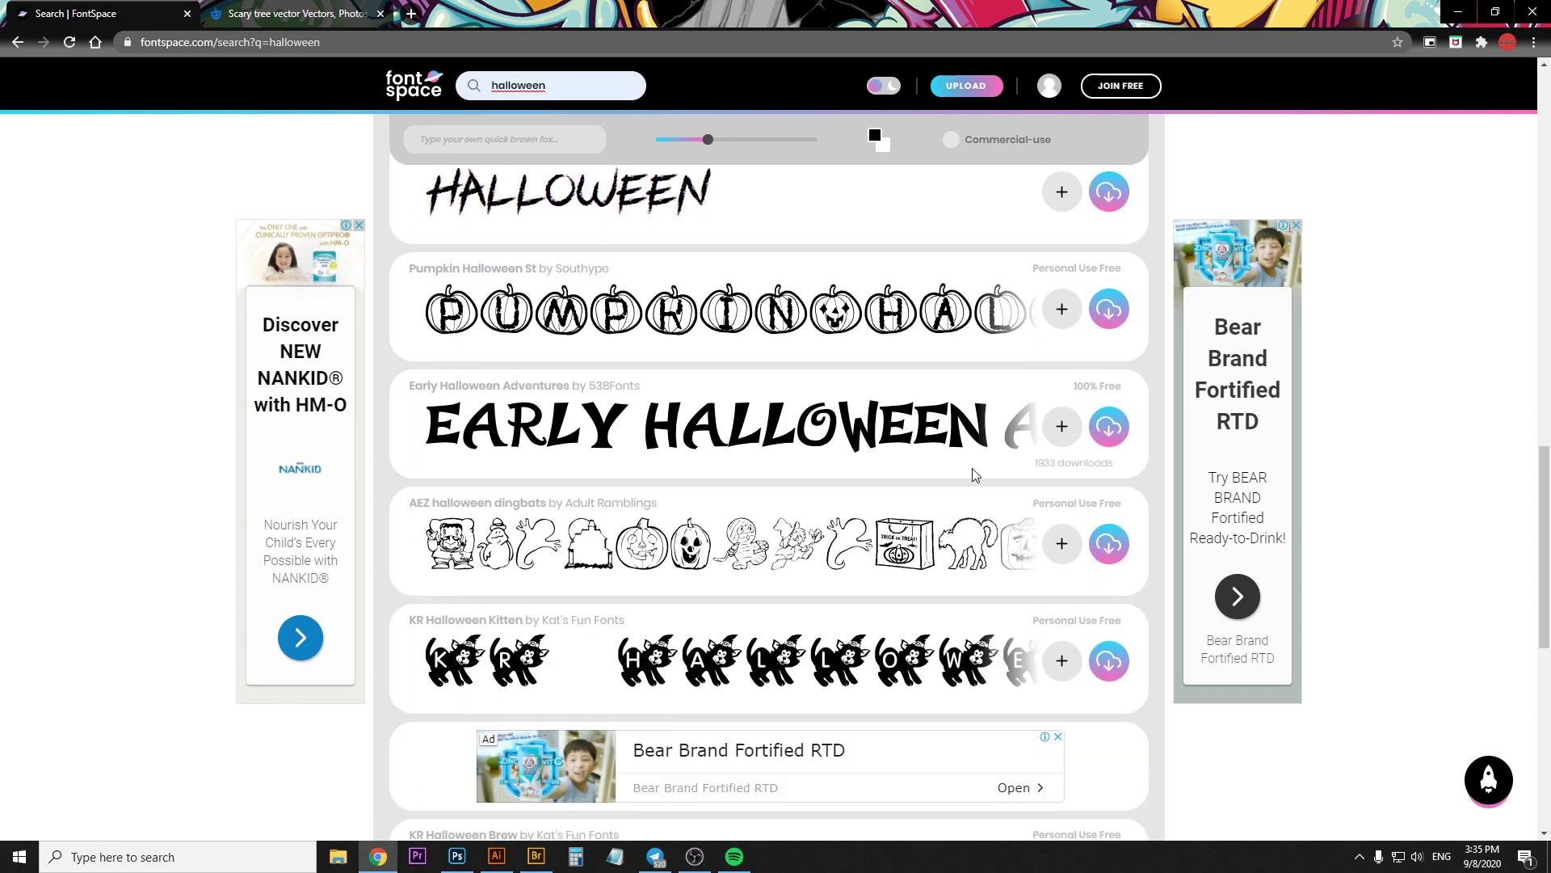
scroll(972, 475, "down", 2)
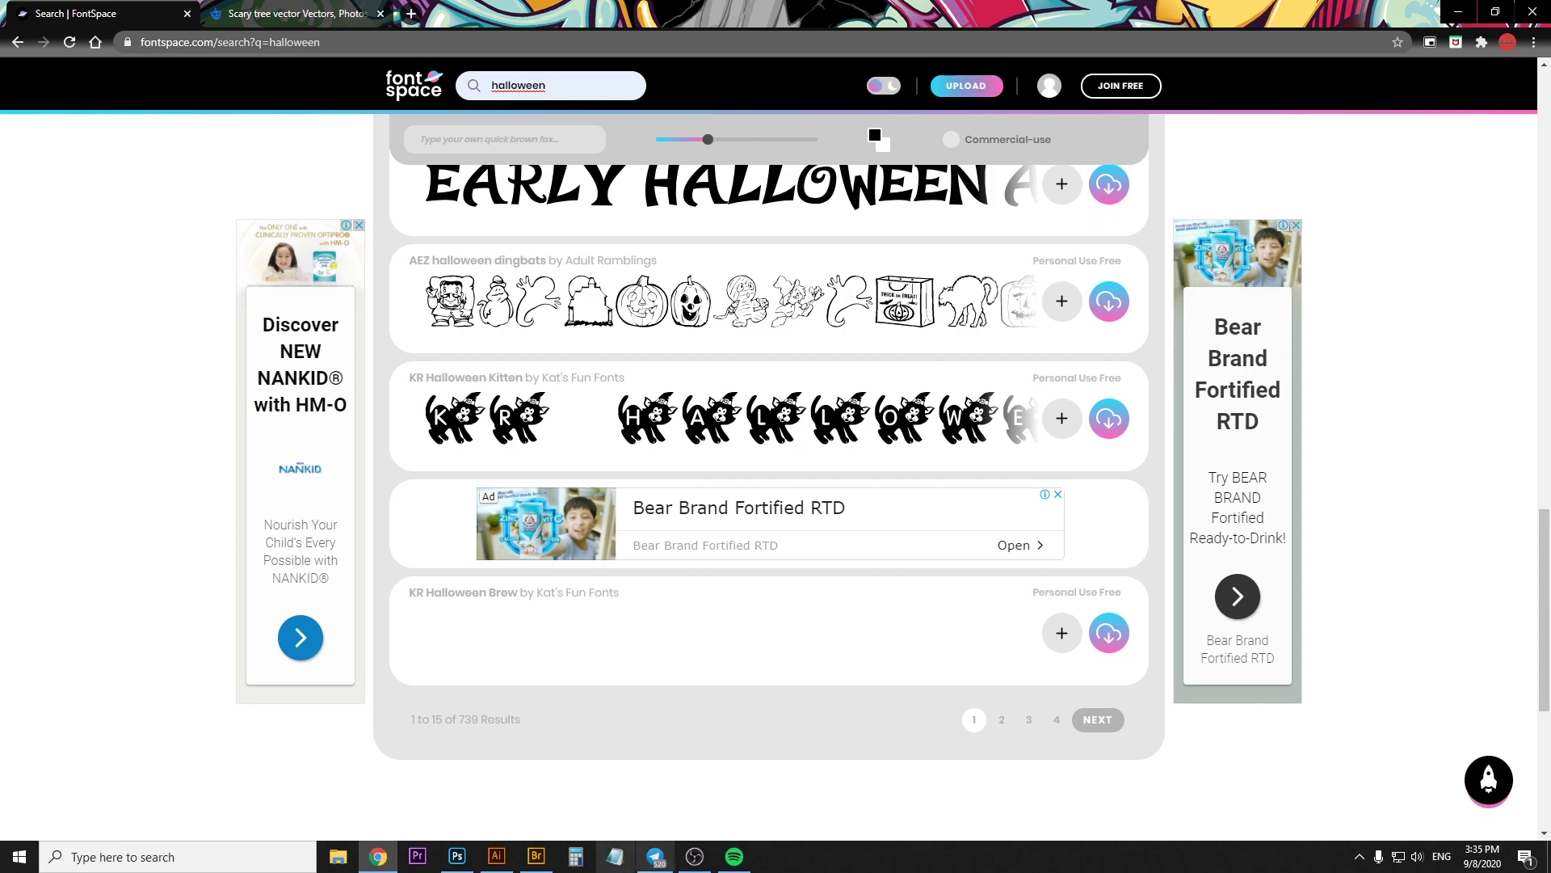
left_click(497, 853)
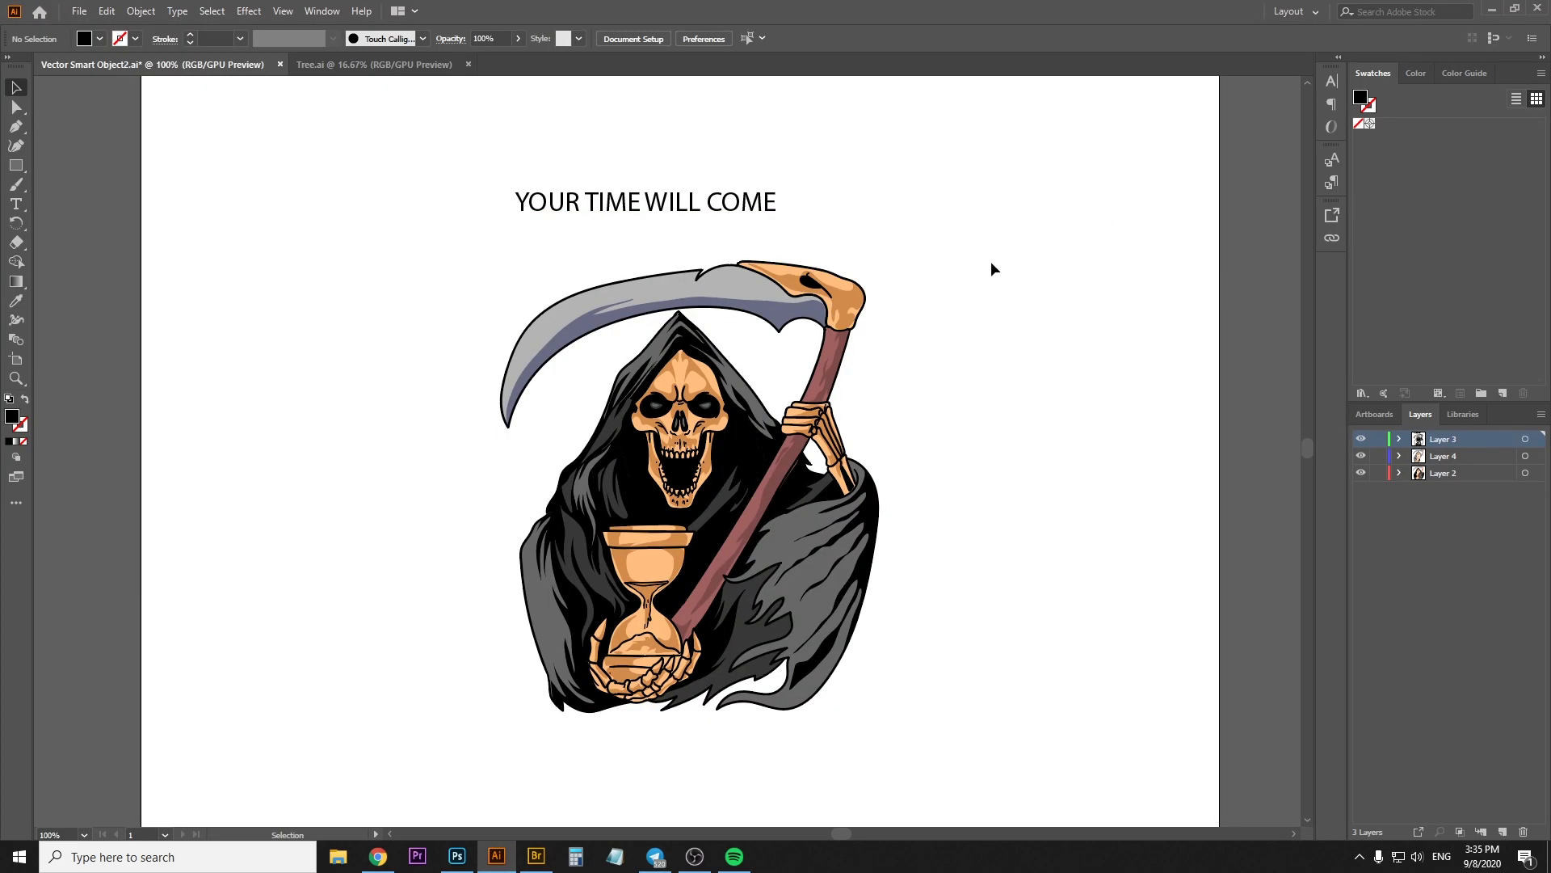
key("alt+Tab")
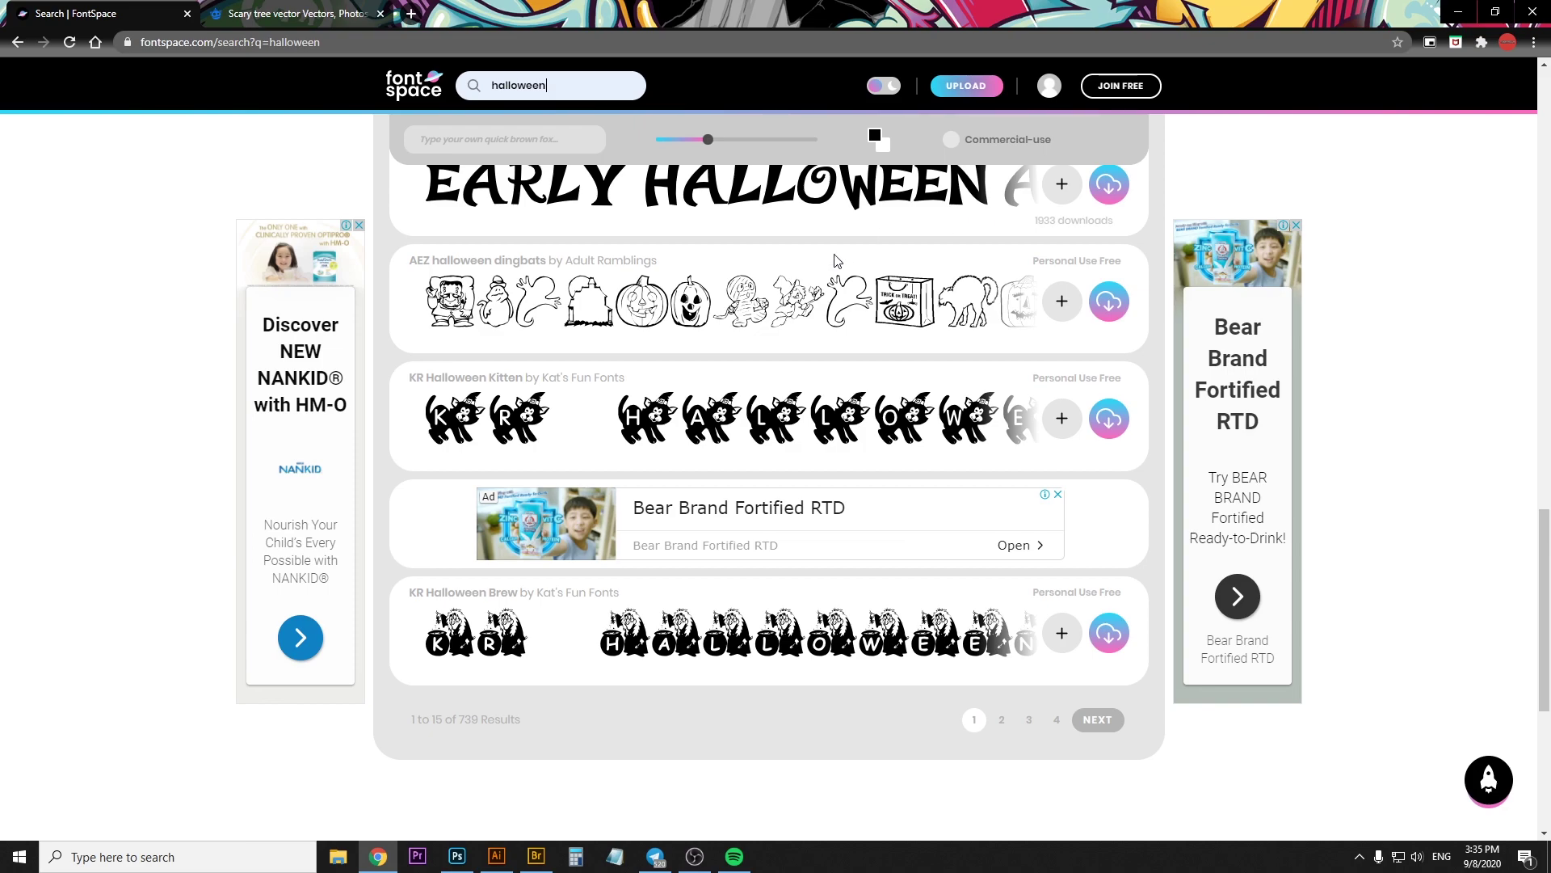
Browse results pages 2–4, filter to commercial use, and download Cipitillo from page 3
left_click(1000, 724)
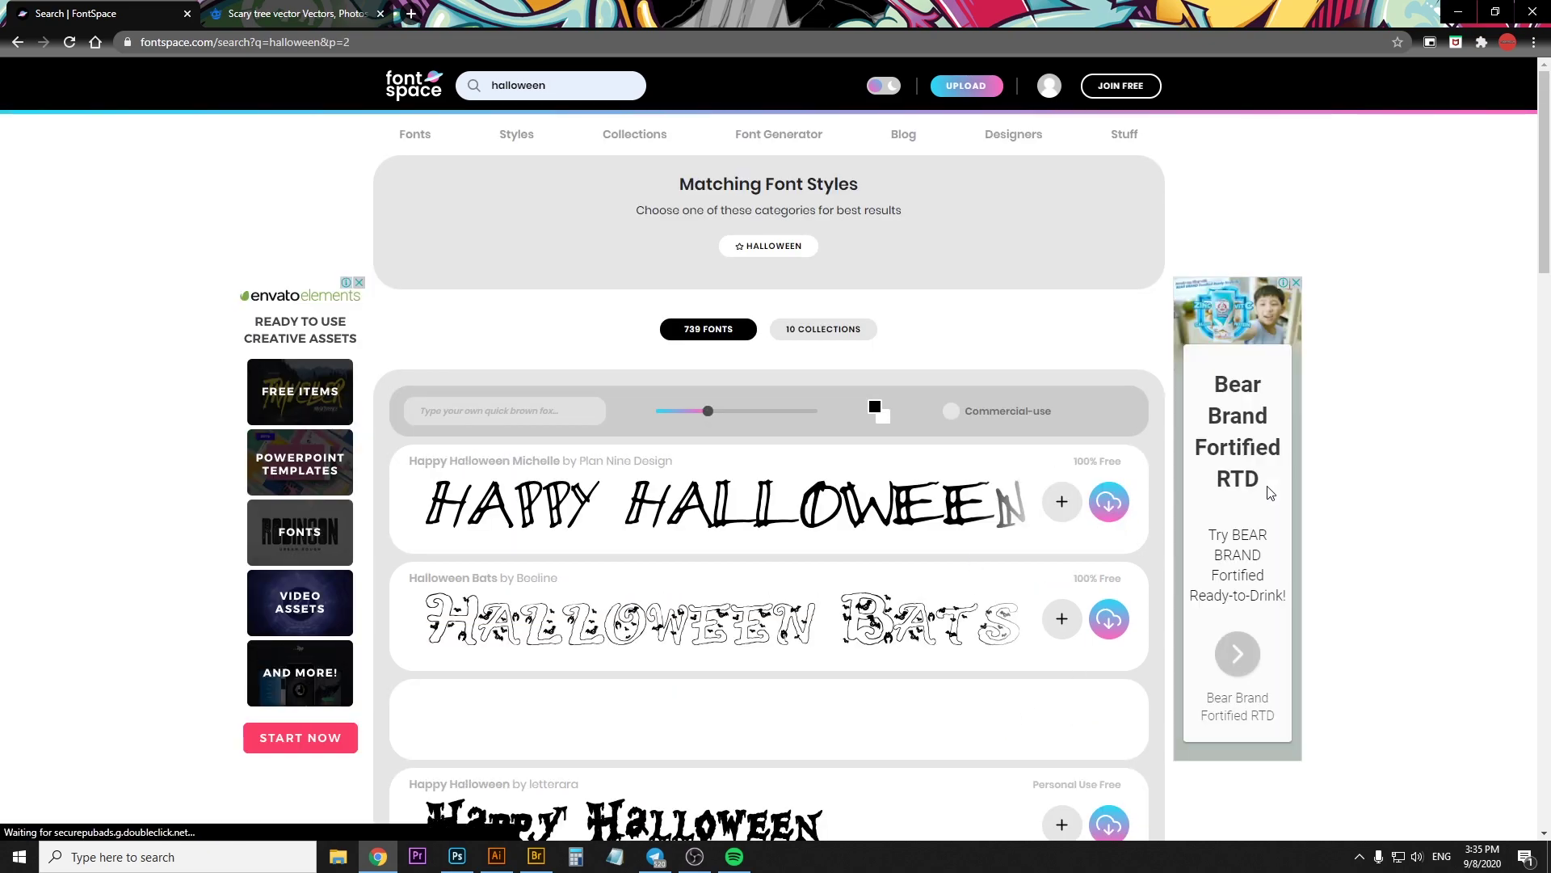
scroll(751, 455, "down", 4)
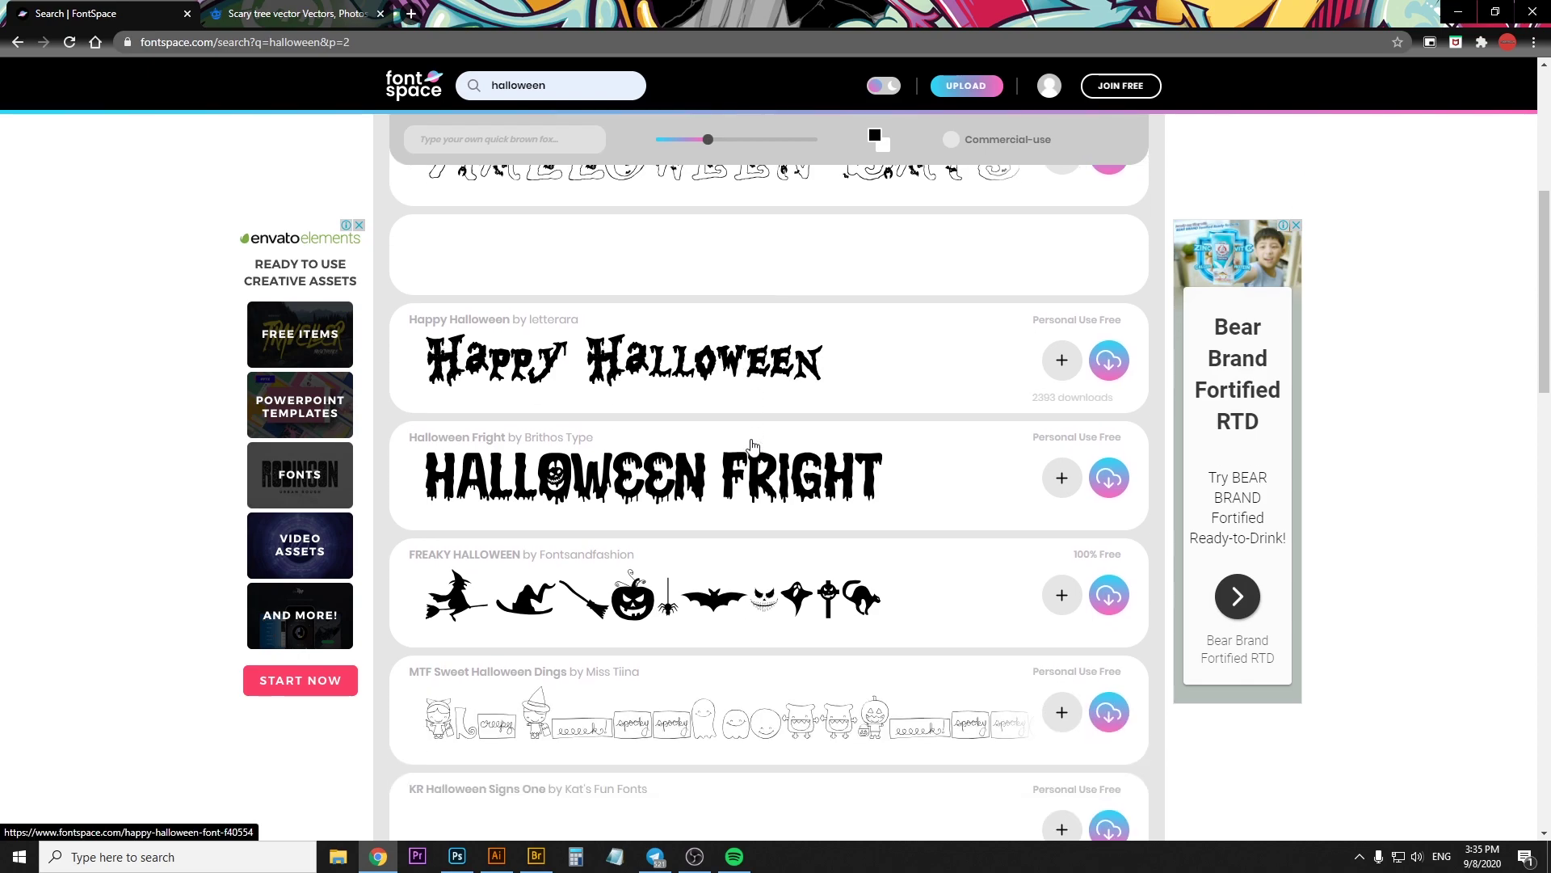
scroll(751, 445, "down", 2)
scroll(752, 445, "down", 3)
scroll(758, 449, "down", 2)
scroll(780, 455, "down", 1)
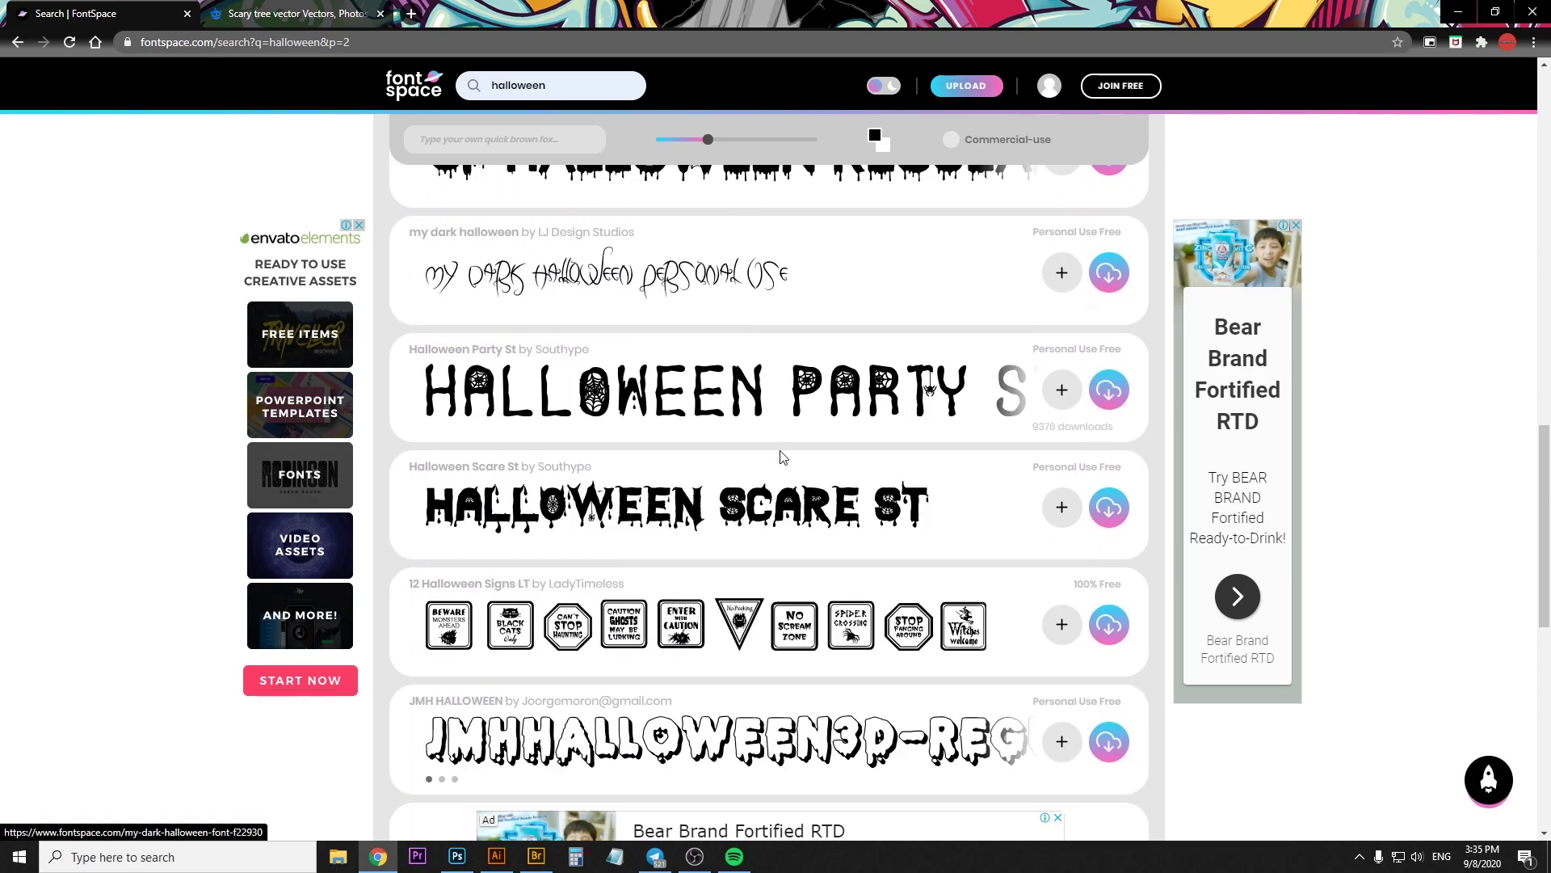
scroll(781, 457, "down", 3)
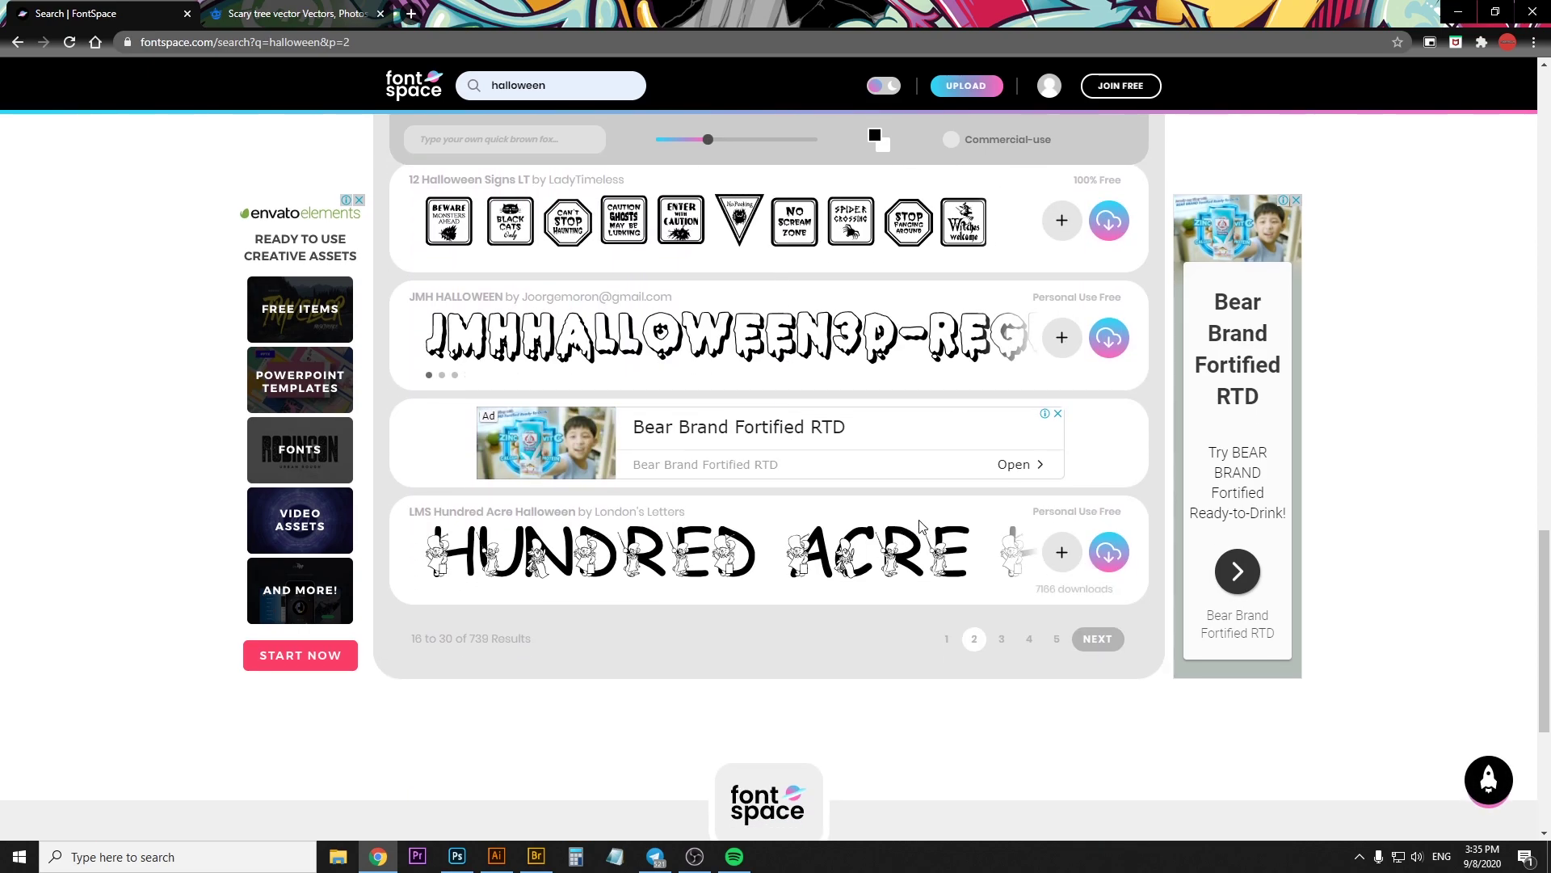
left_click(1003, 639)
scroll(949, 557, "down", 2)
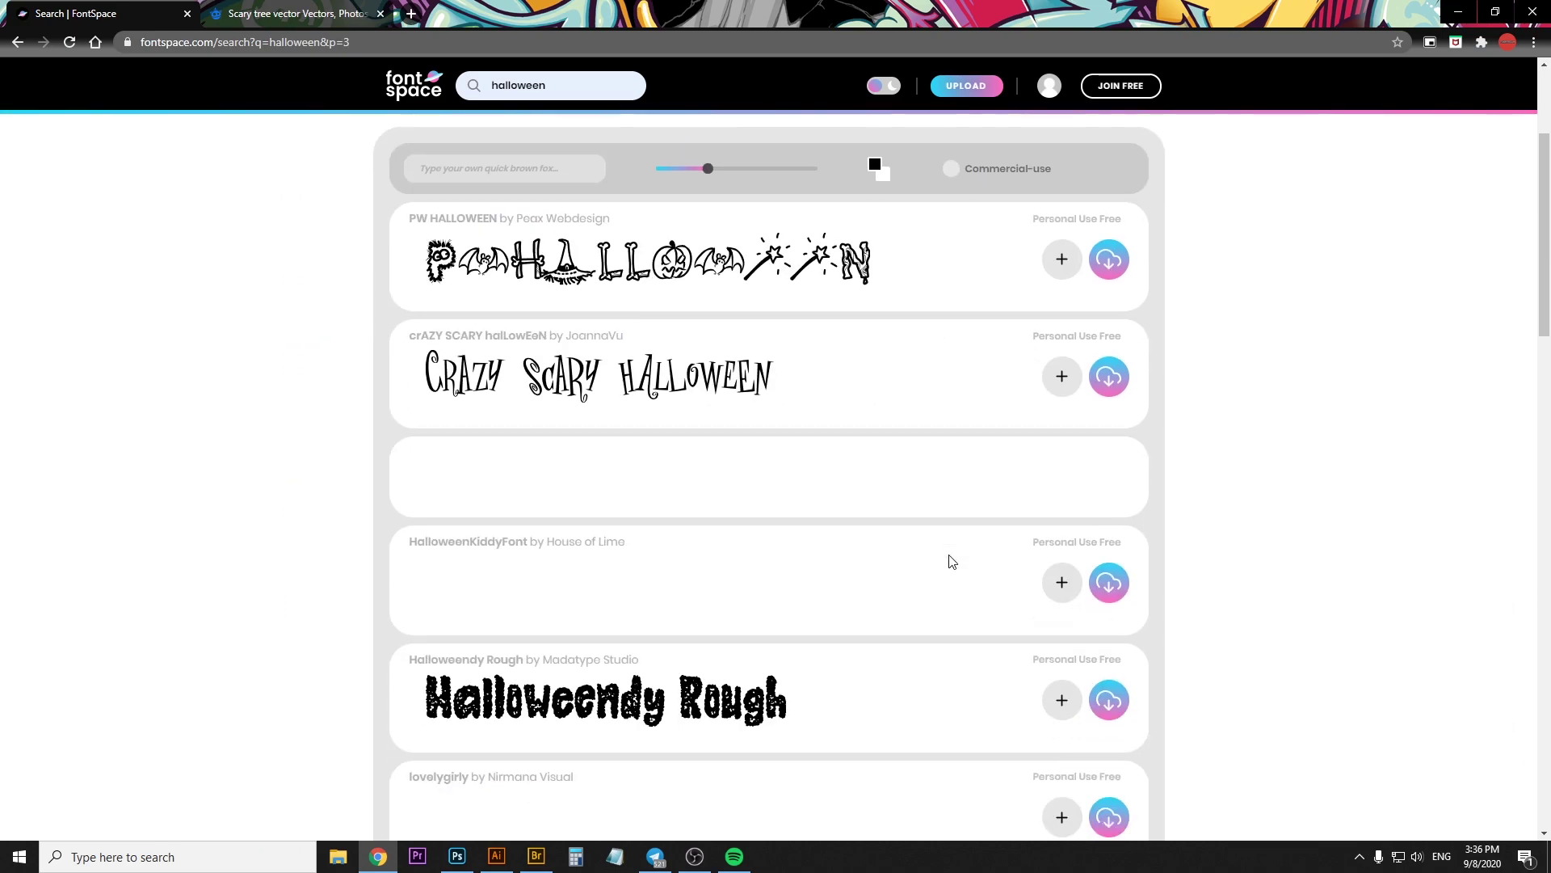
scroll(949, 557, "down", 2)
scroll(949, 560, "down", 3)
scroll(950, 560, "down", 2)
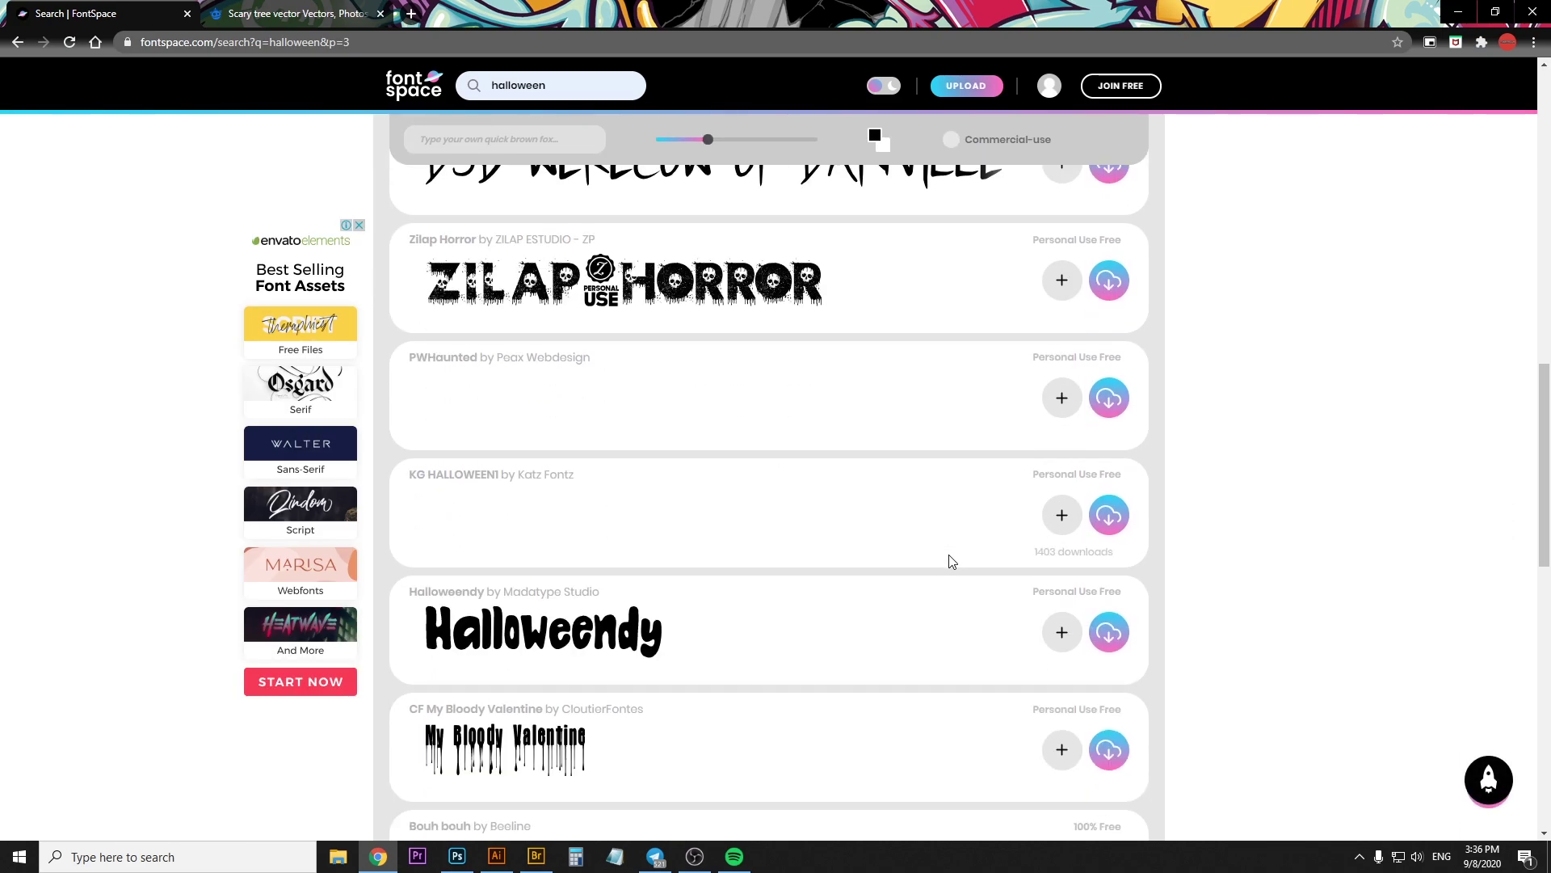
scroll(951, 562, "down", 2)
scroll(952, 561, "up", 3)
scroll(951, 561, "up", 4)
scroll(951, 561, "up", 5)
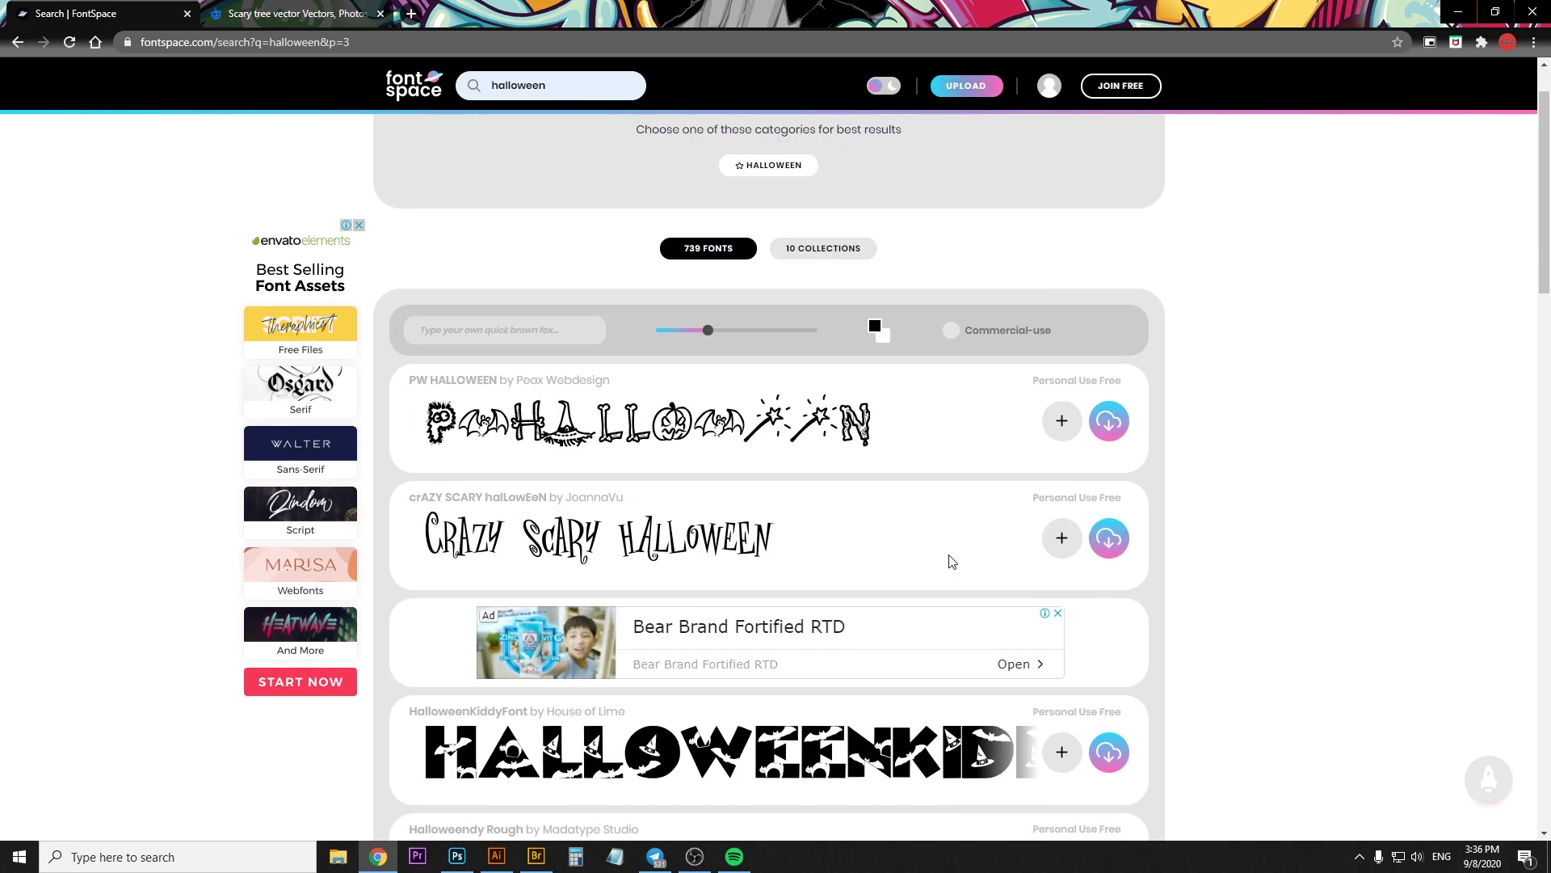
scroll(949, 563, "down", 6)
scroll(948, 562, "down", 4)
scroll(946, 559, "down", 4)
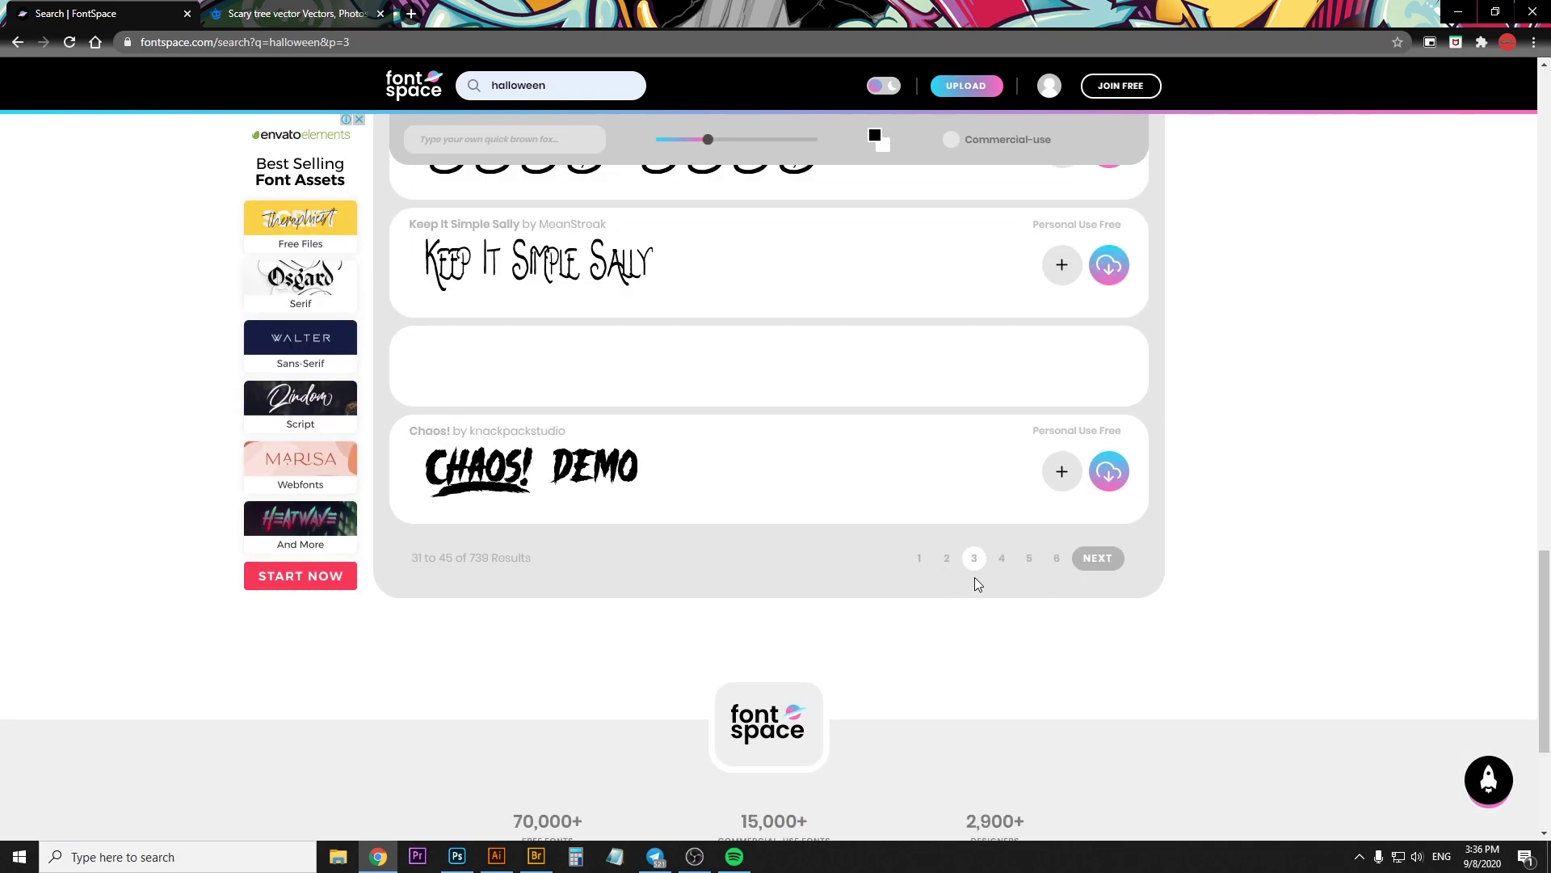
left_click(1003, 559)
scroll(1001, 562, "down", 2)
scroll(964, 593, "down", 4)
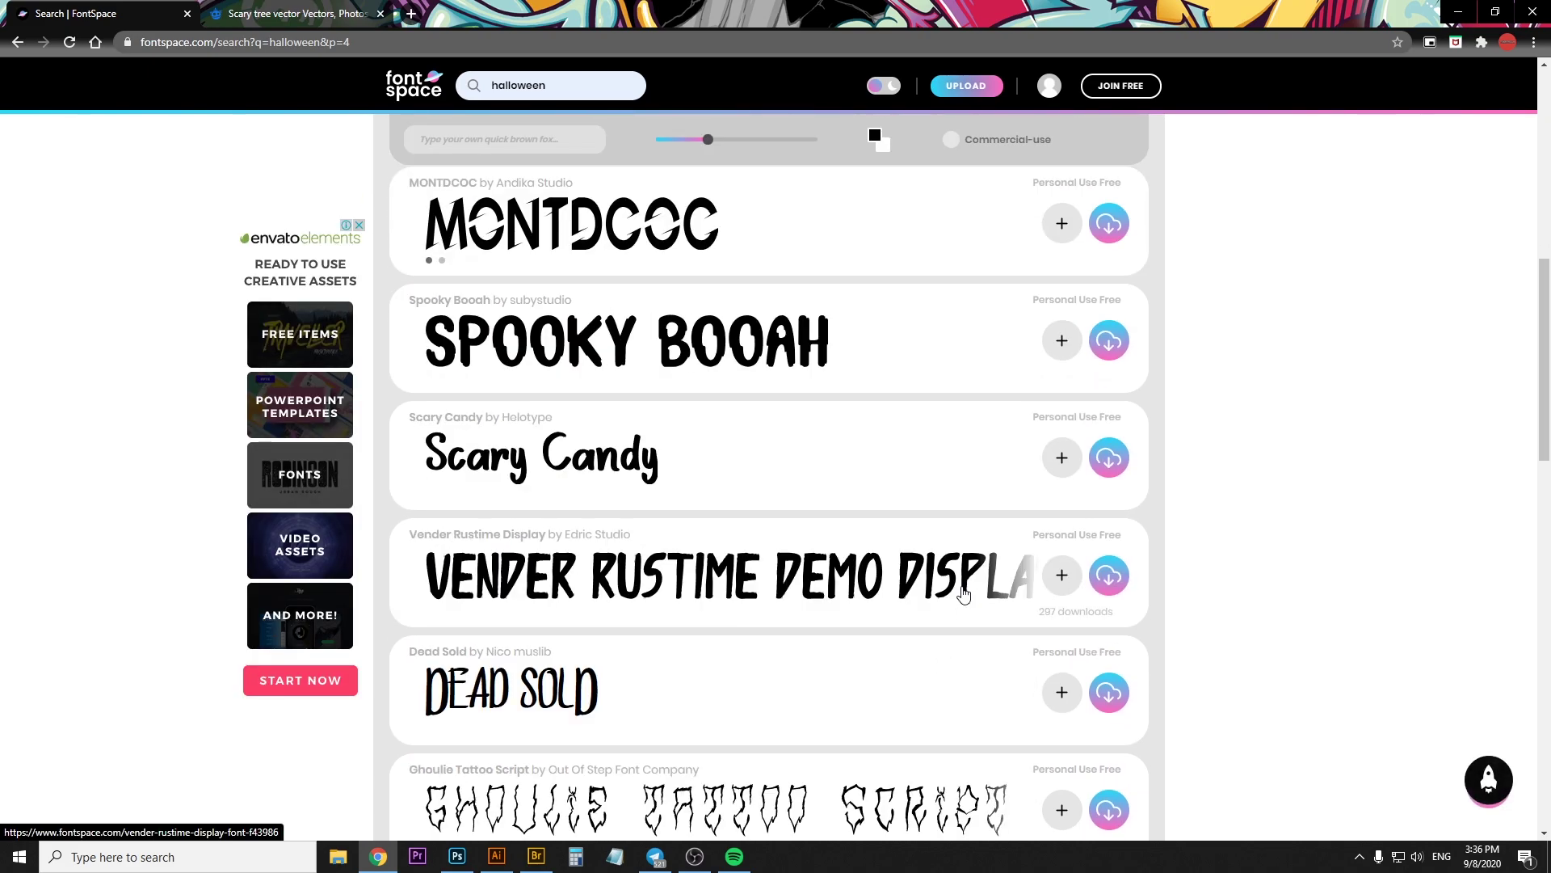
scroll(964, 592, "down", 3)
scroll(964, 593, "up", 3)
scroll(963, 593, "up", 4)
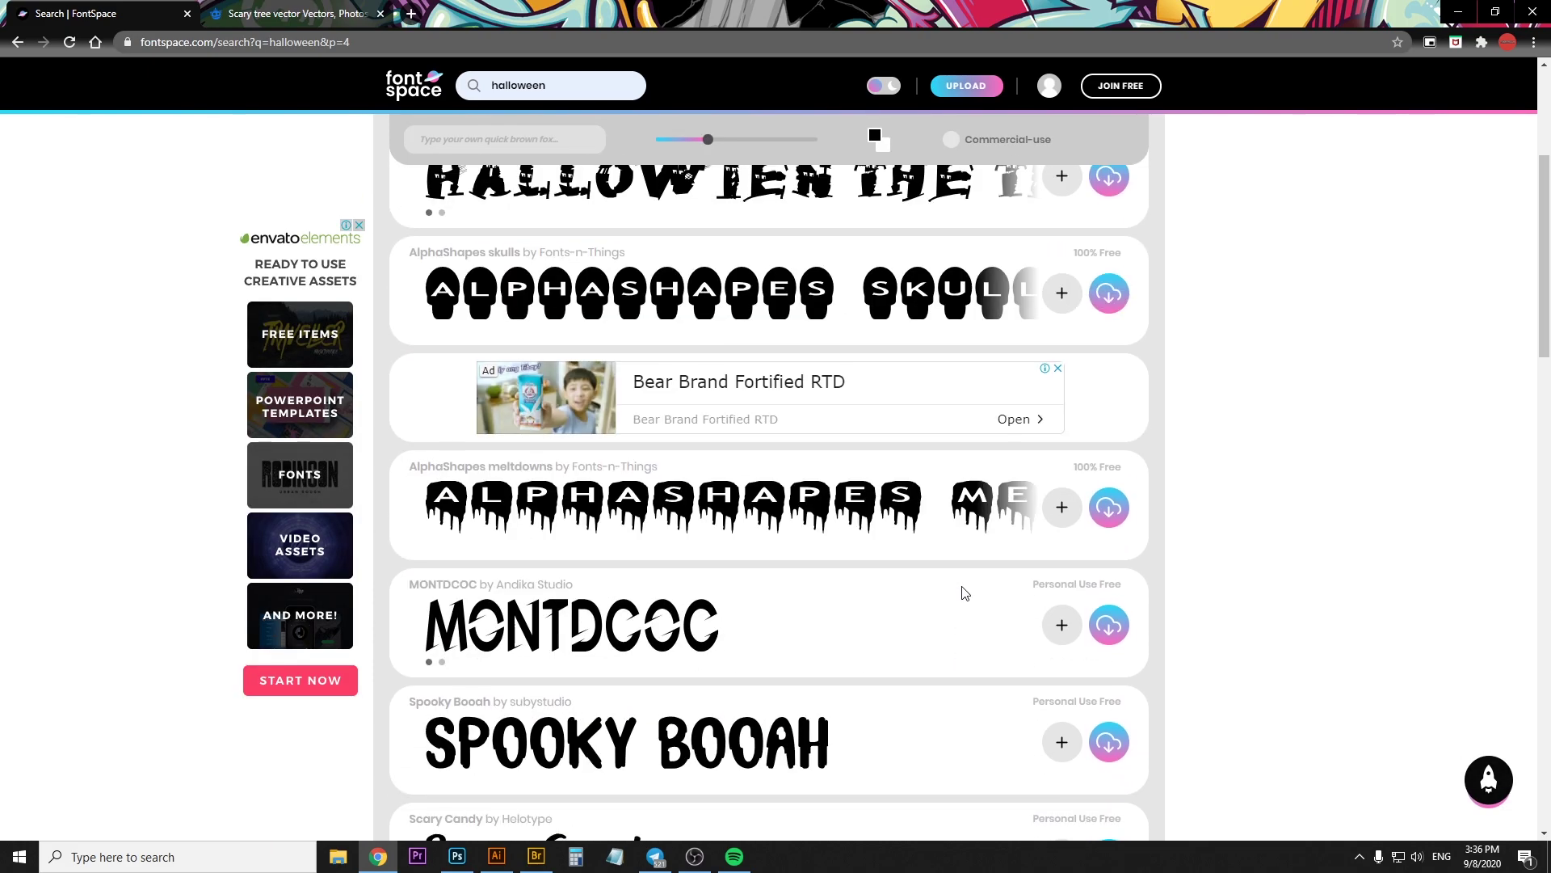
scroll(963, 592, "up", 3)
left_click(952, 410)
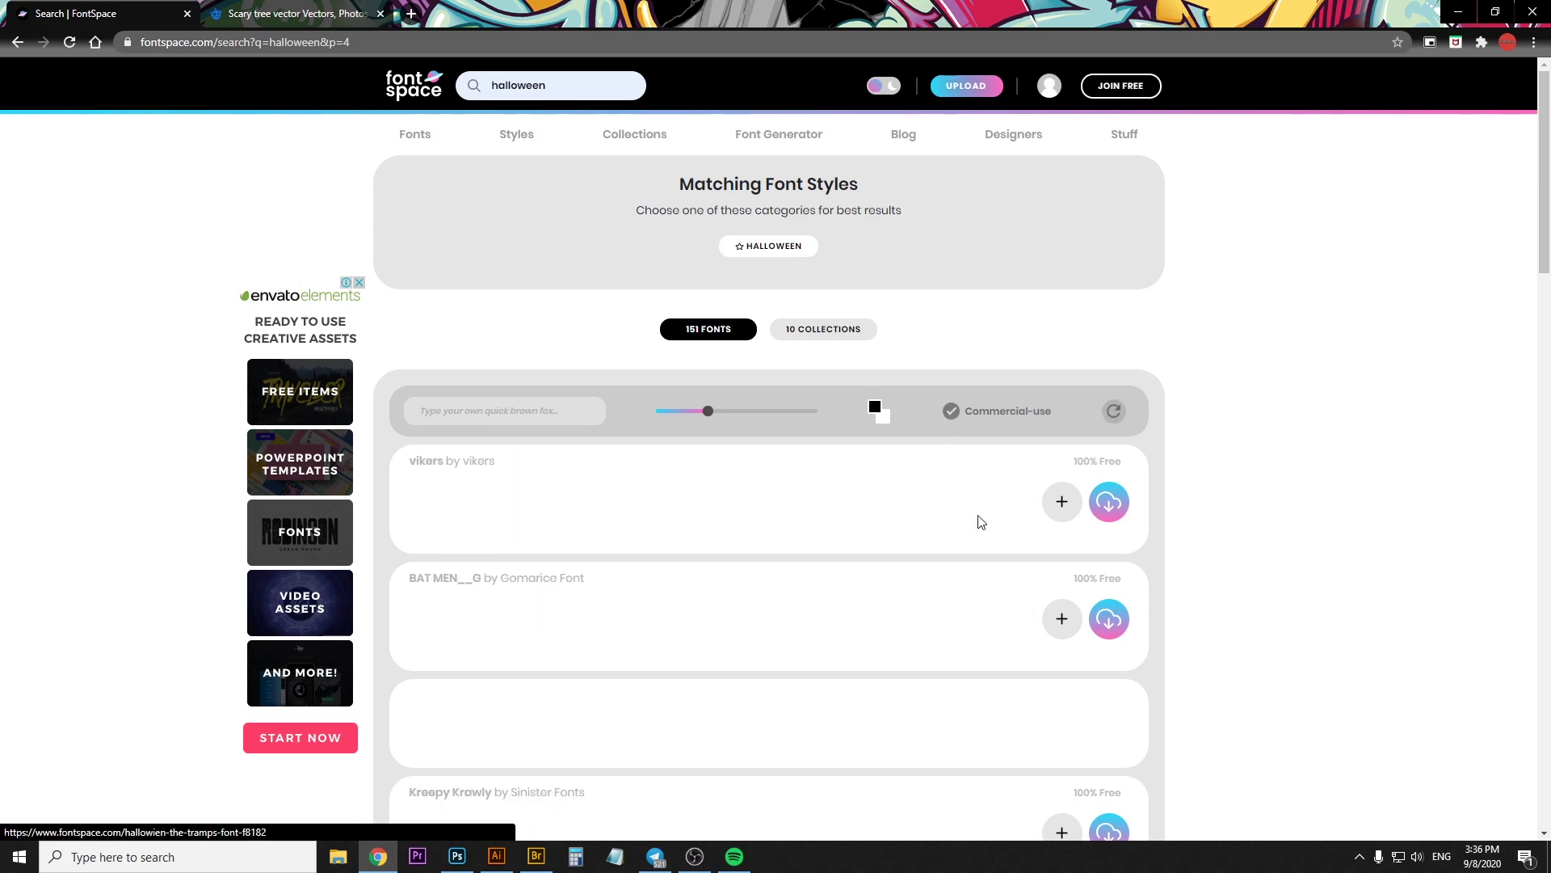
scroll(957, 514, "down", 2)
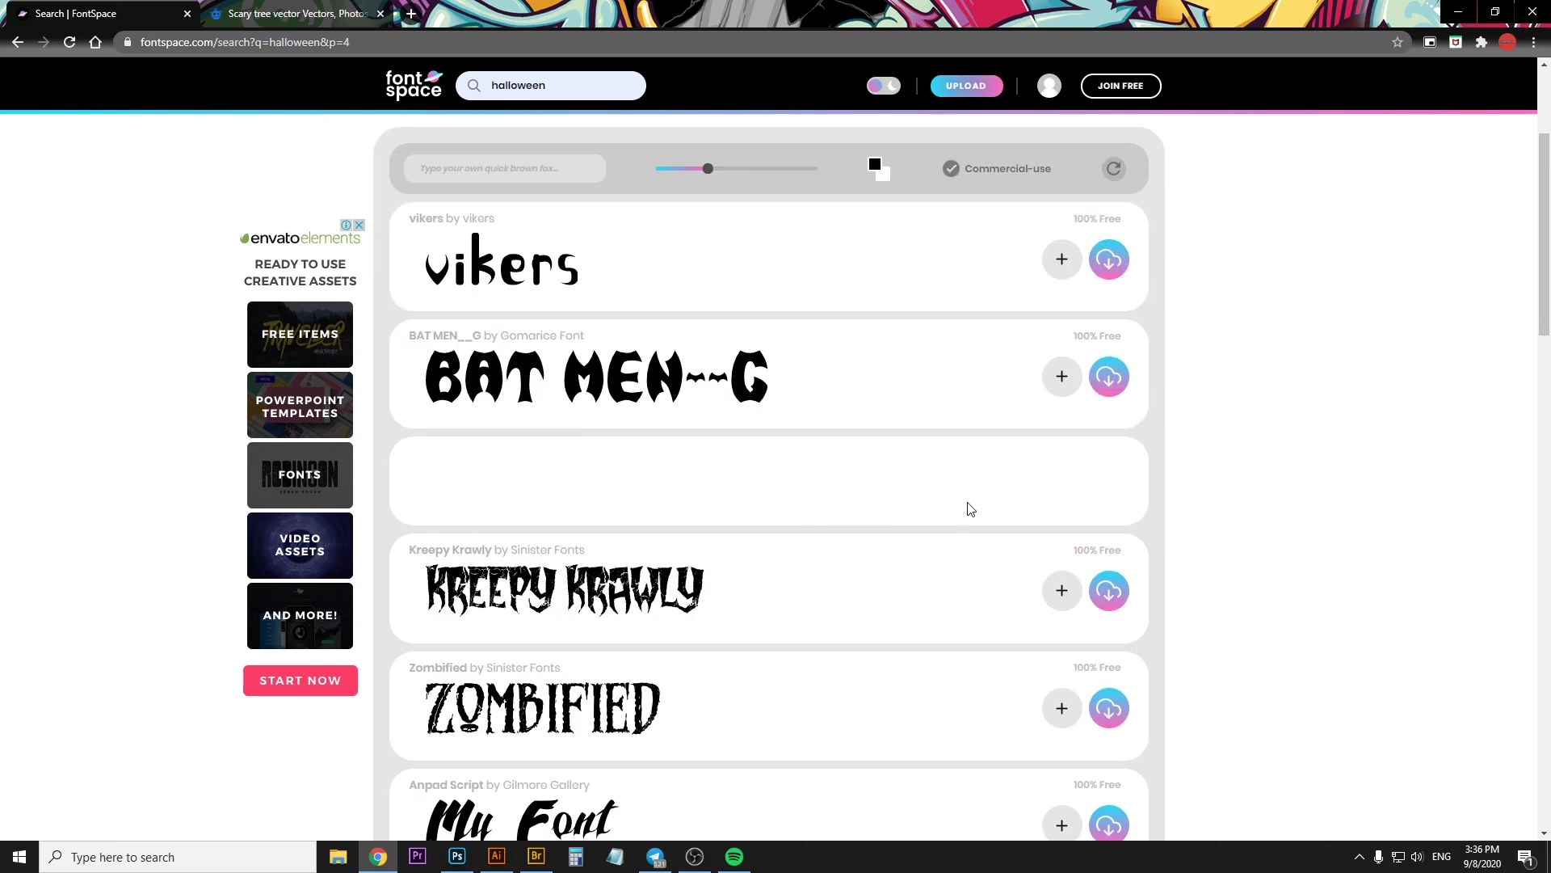
scroll(969, 509, "down", 1)
scroll(969, 509, "down", 2)
scroll(969, 509, "up", 3)
scroll(969, 509, "up", 2)
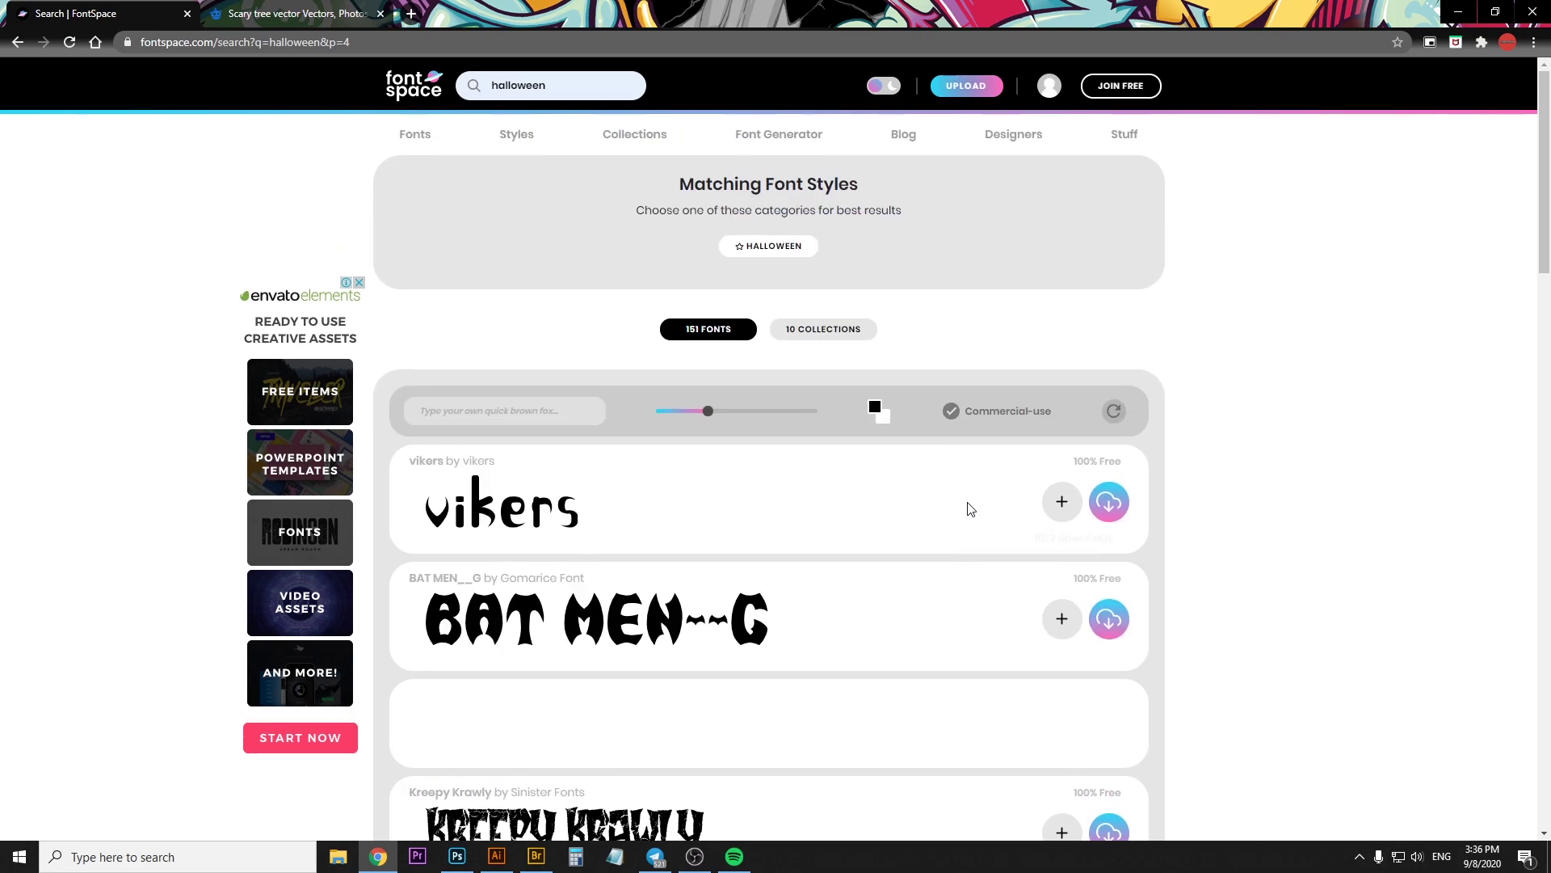
scroll(968, 509, "down", 4)
scroll(968, 510, "down", 5)
scroll(969, 509, "up", 3)
scroll(969, 509, "up", 1)
scroll(967, 509, "up", 3)
scroll(1015, 450, "down", 1)
scroll(1013, 455, "down", 5)
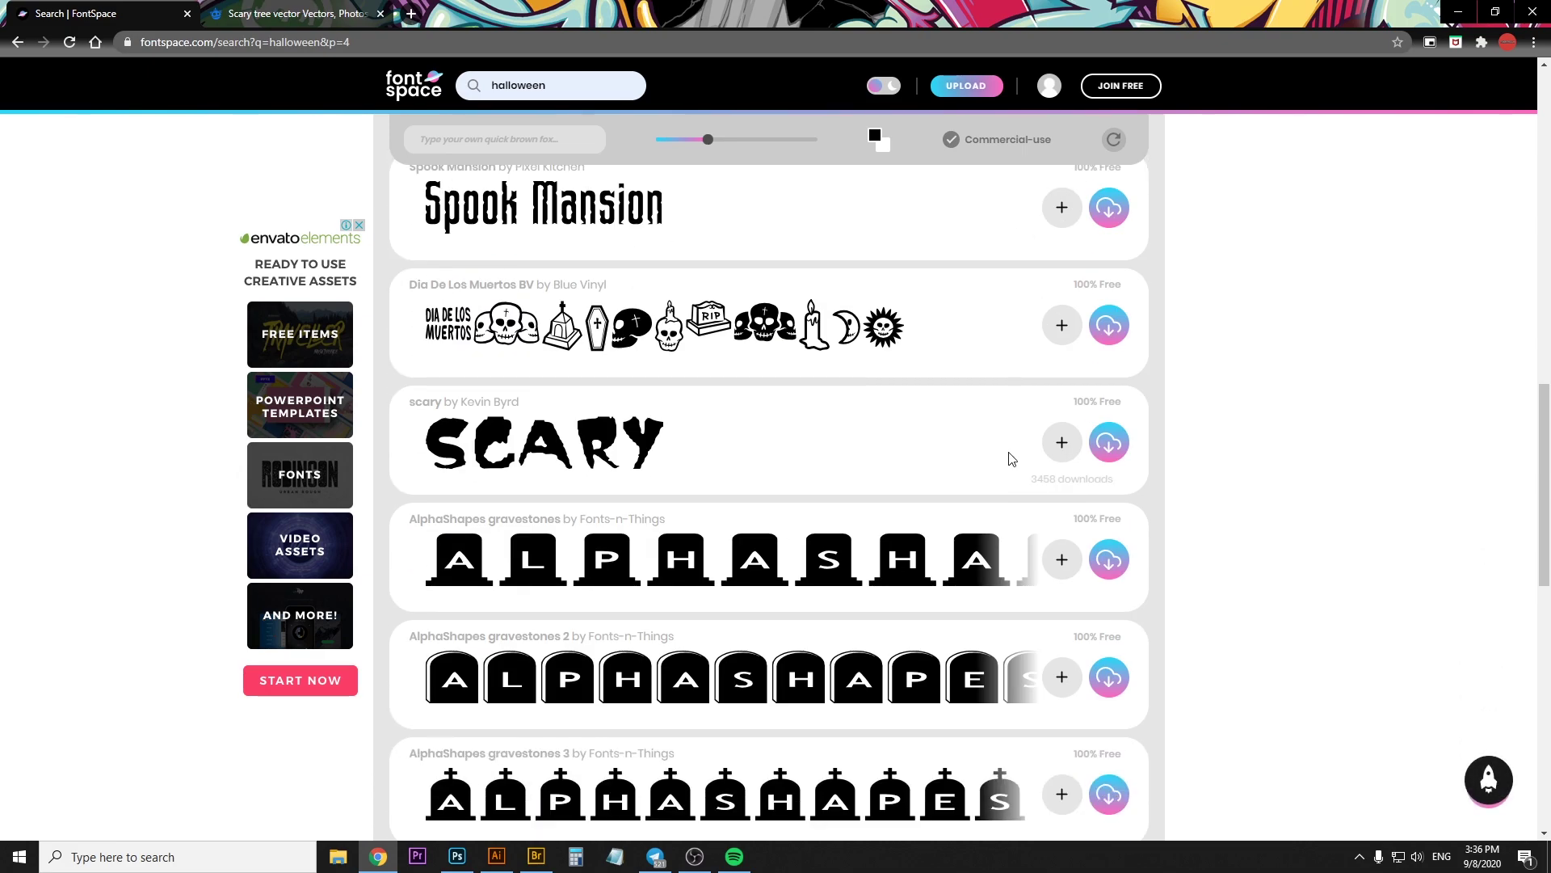
scroll(1010, 459, "down", 2)
scroll(1001, 478, "down", 2)
left_click(952, 565)
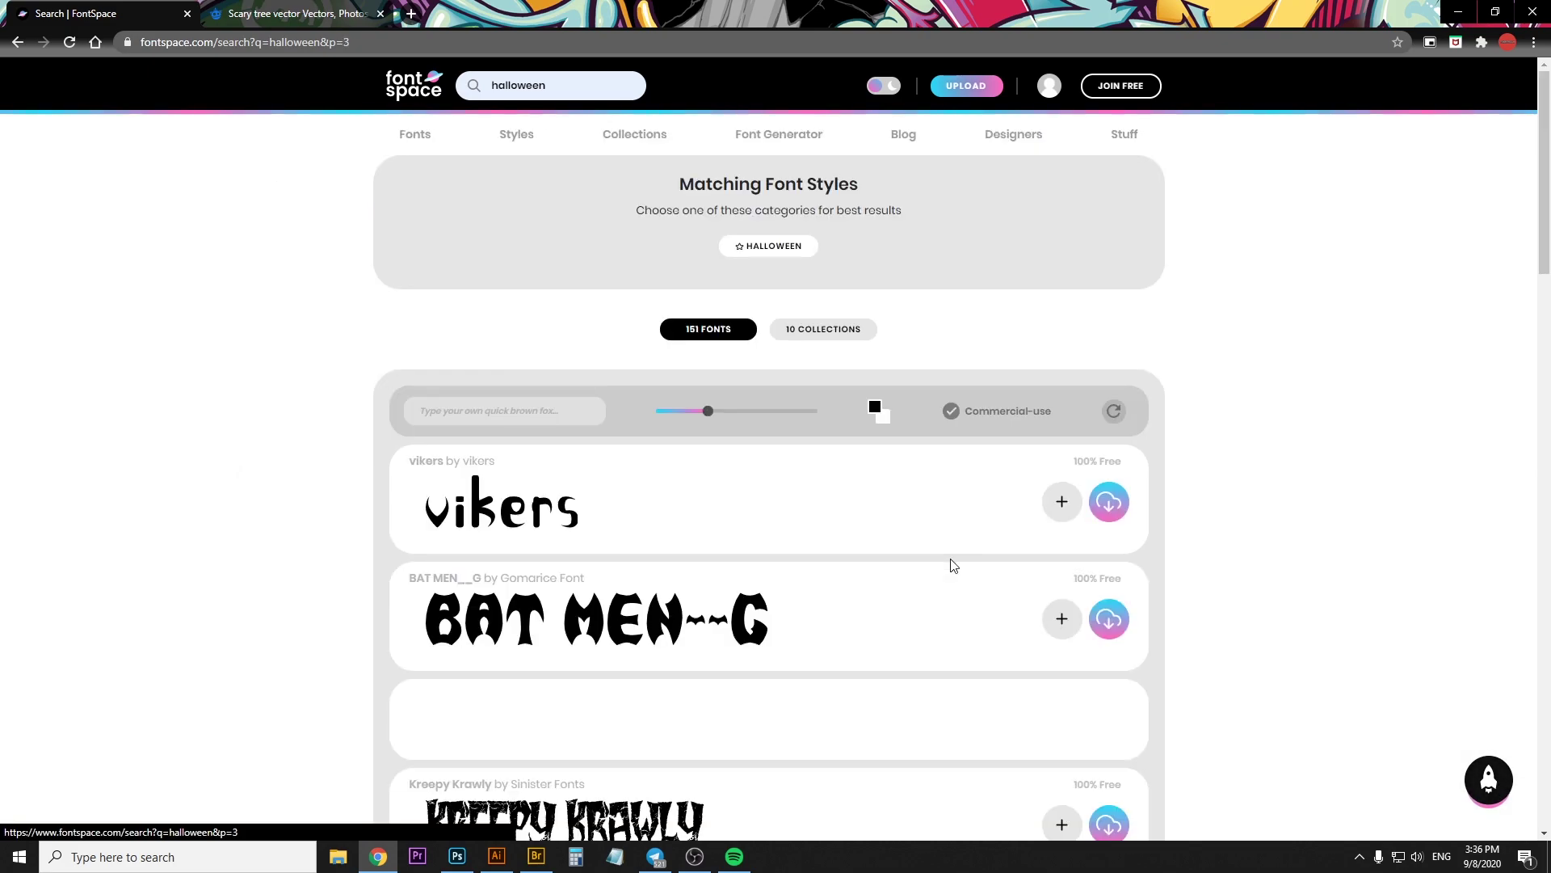
scroll(979, 536, "down", 5)
scroll(980, 537, "down", 3)
scroll(981, 537, "up", 3)
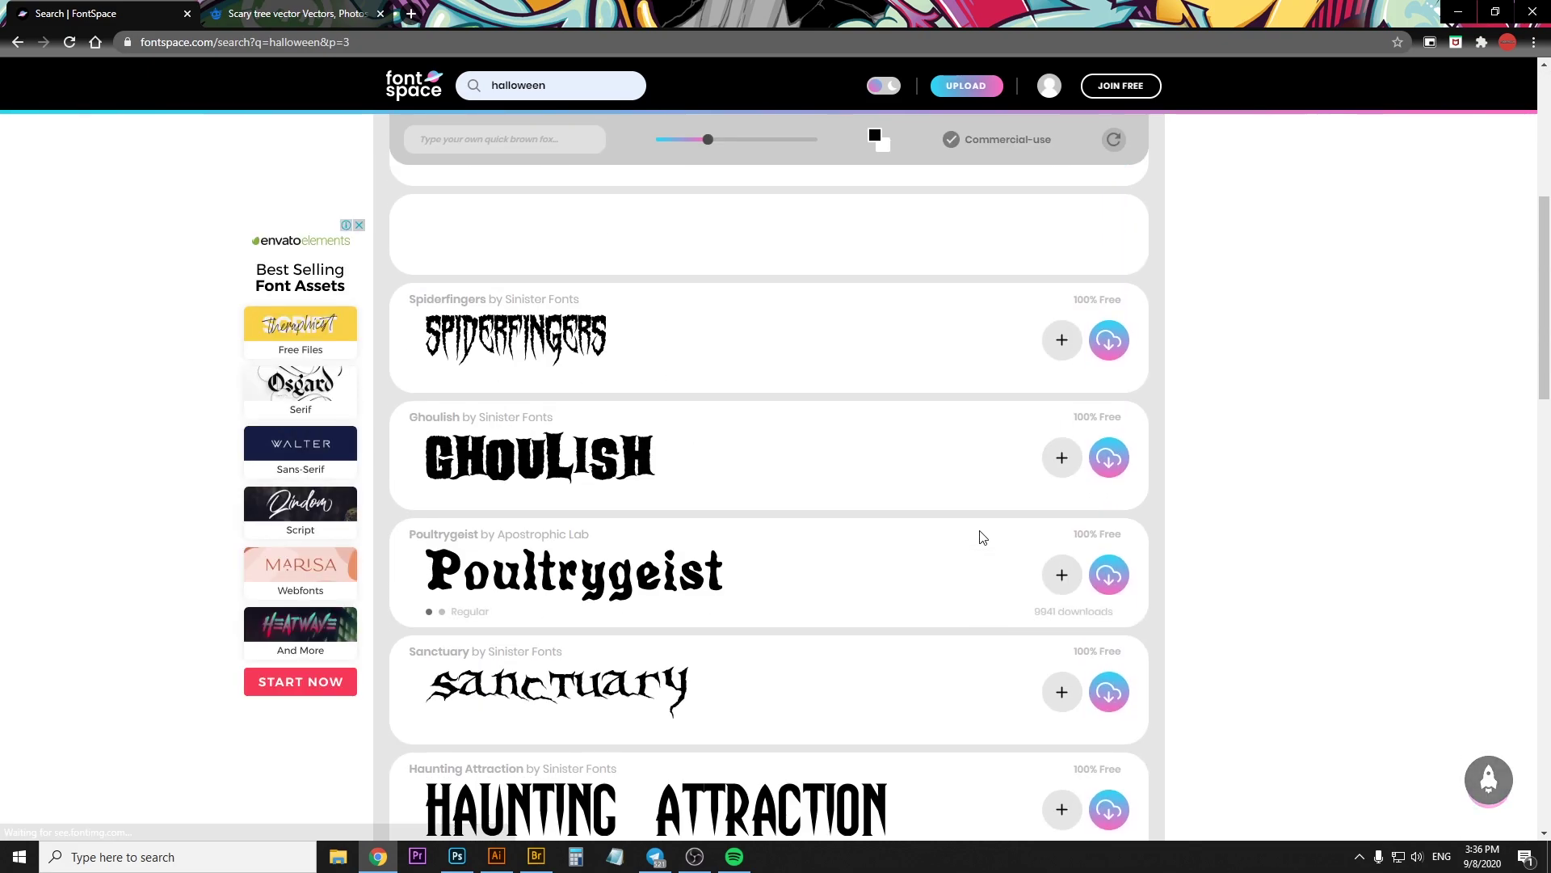
scroll(983, 536, "up", 1)
scroll(982, 537, "up", 2)
scroll(982, 538, "down", 8)
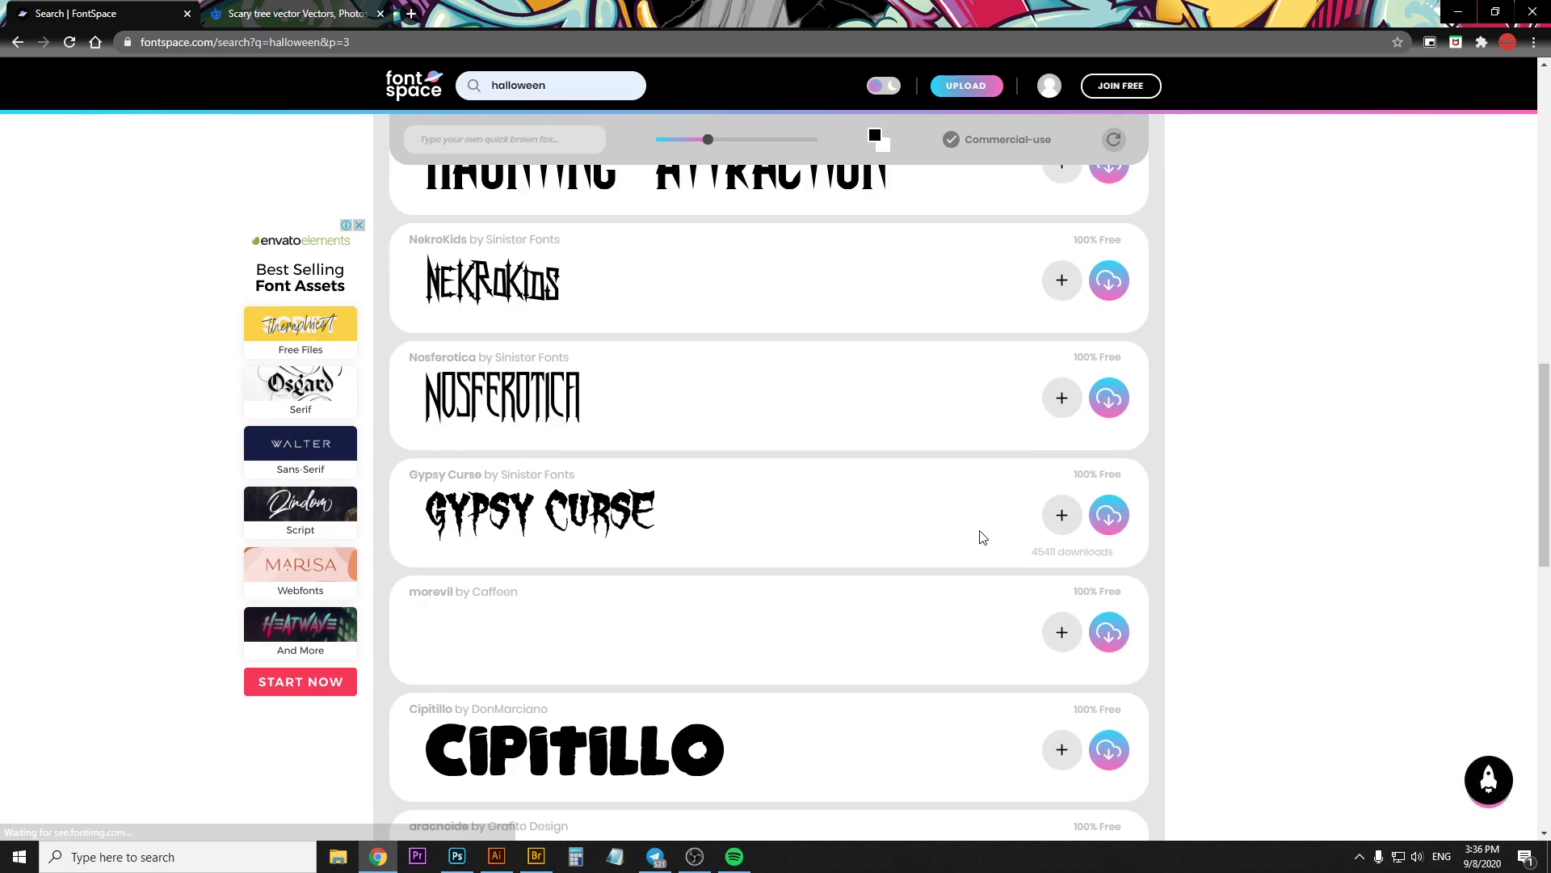
scroll(982, 537, "down", 3)
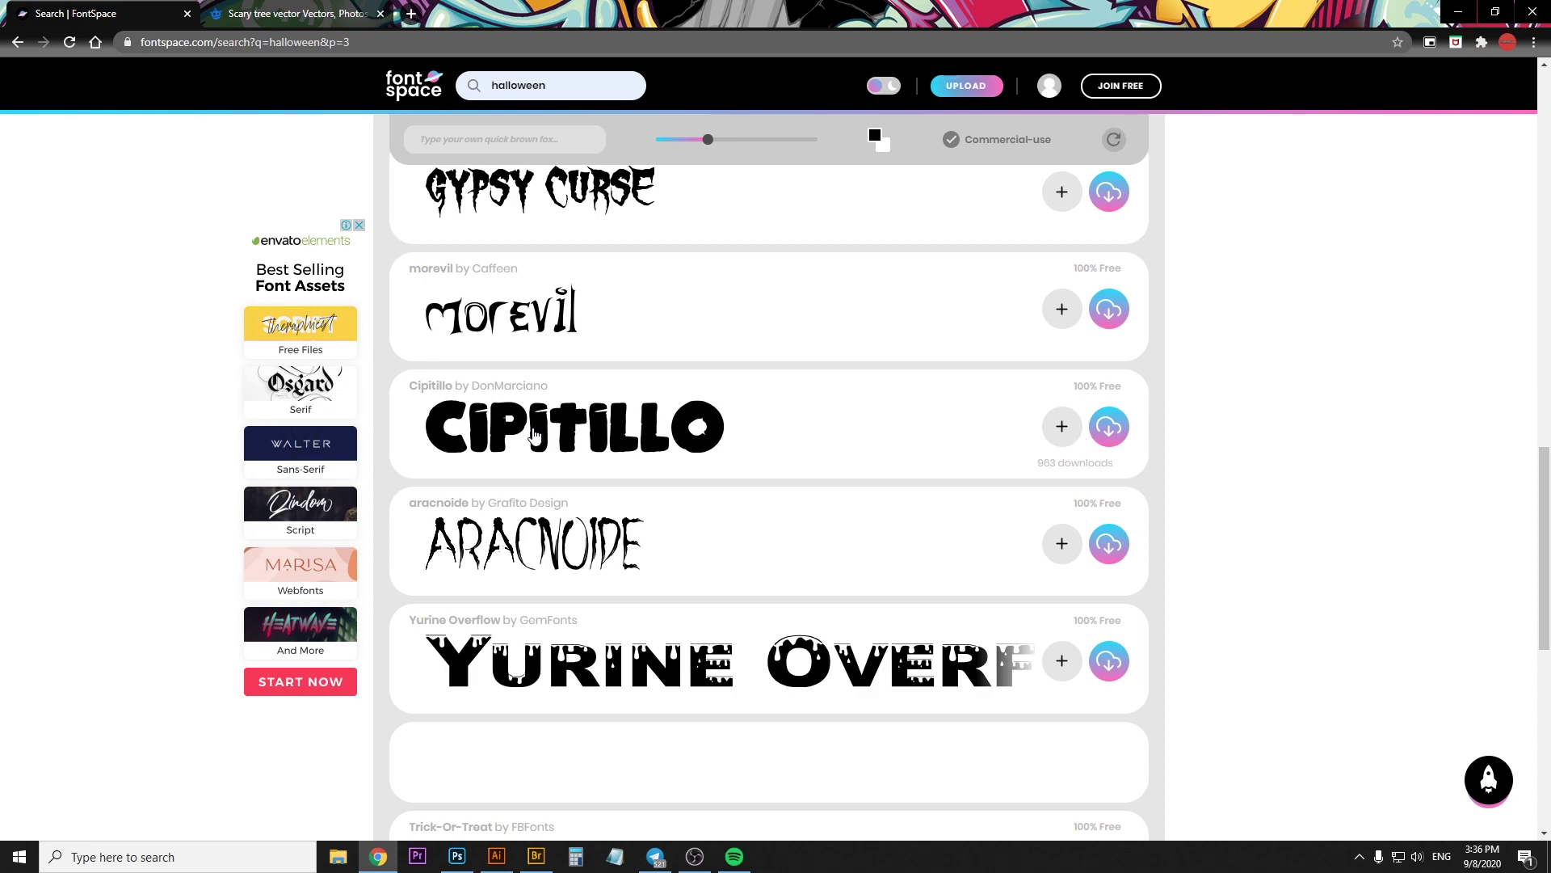
left_click(1110, 429)
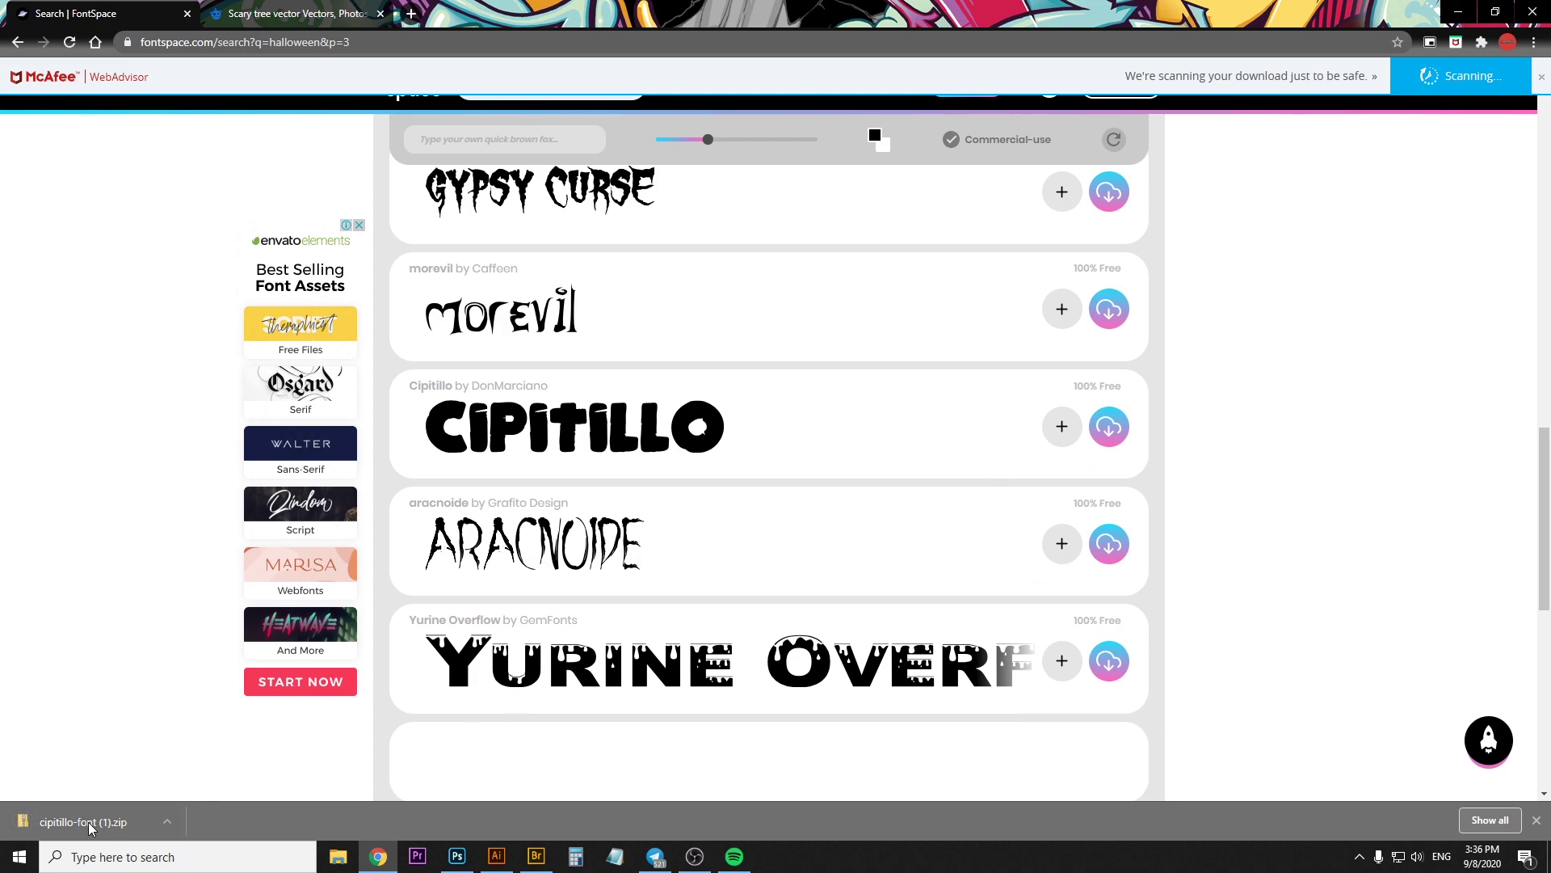
left_click(457, 855)
Start a white text layer near the canvas top, then discard it and undo an accidental reaper nudge
left_click(501, 199)
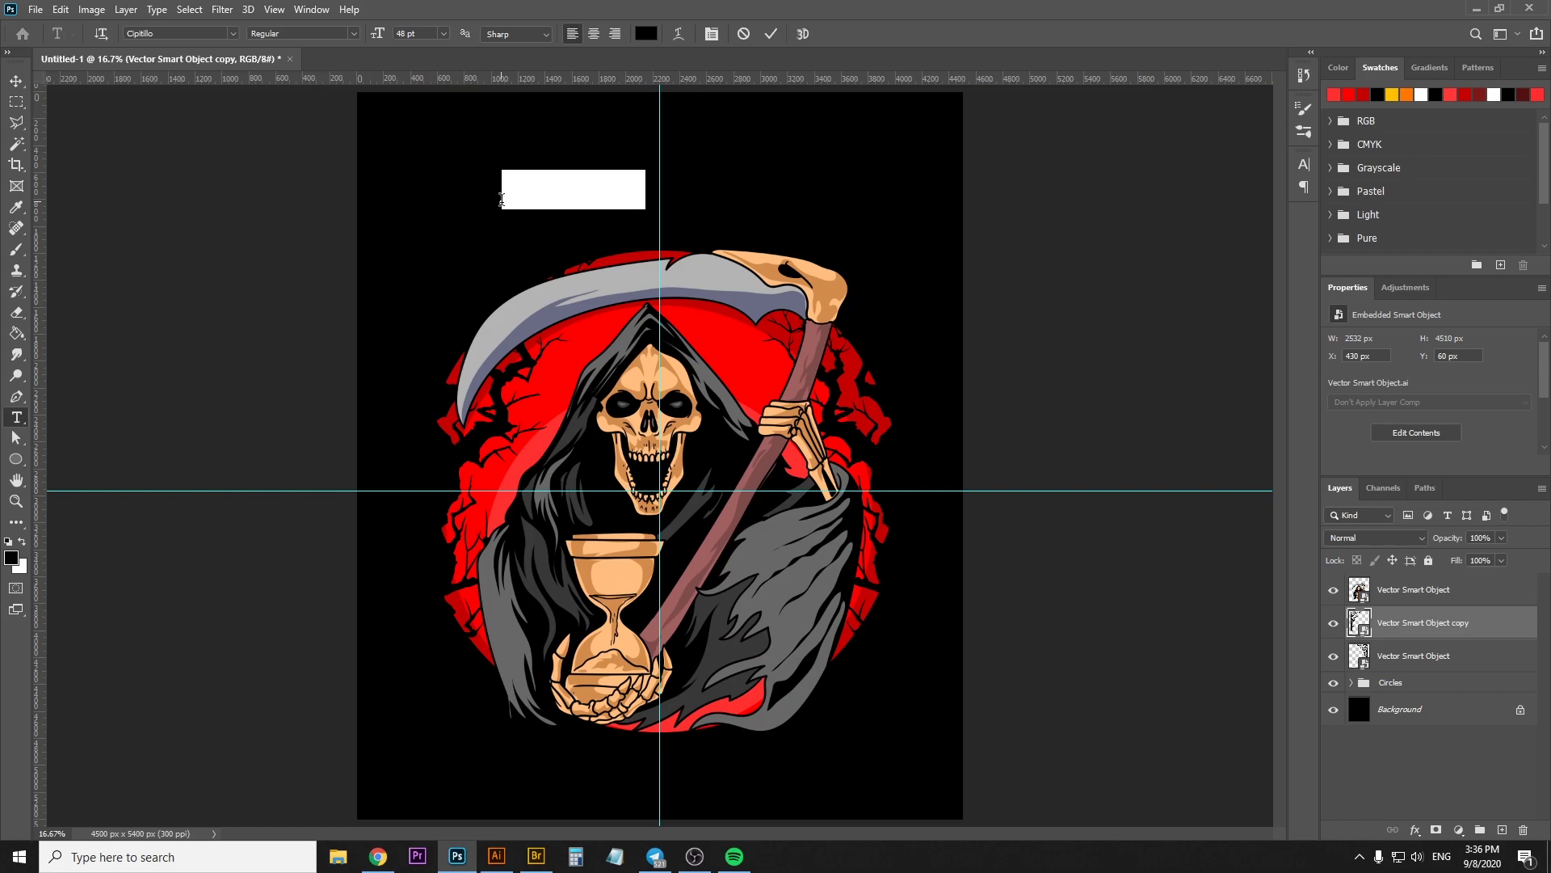
key("BackSpace")
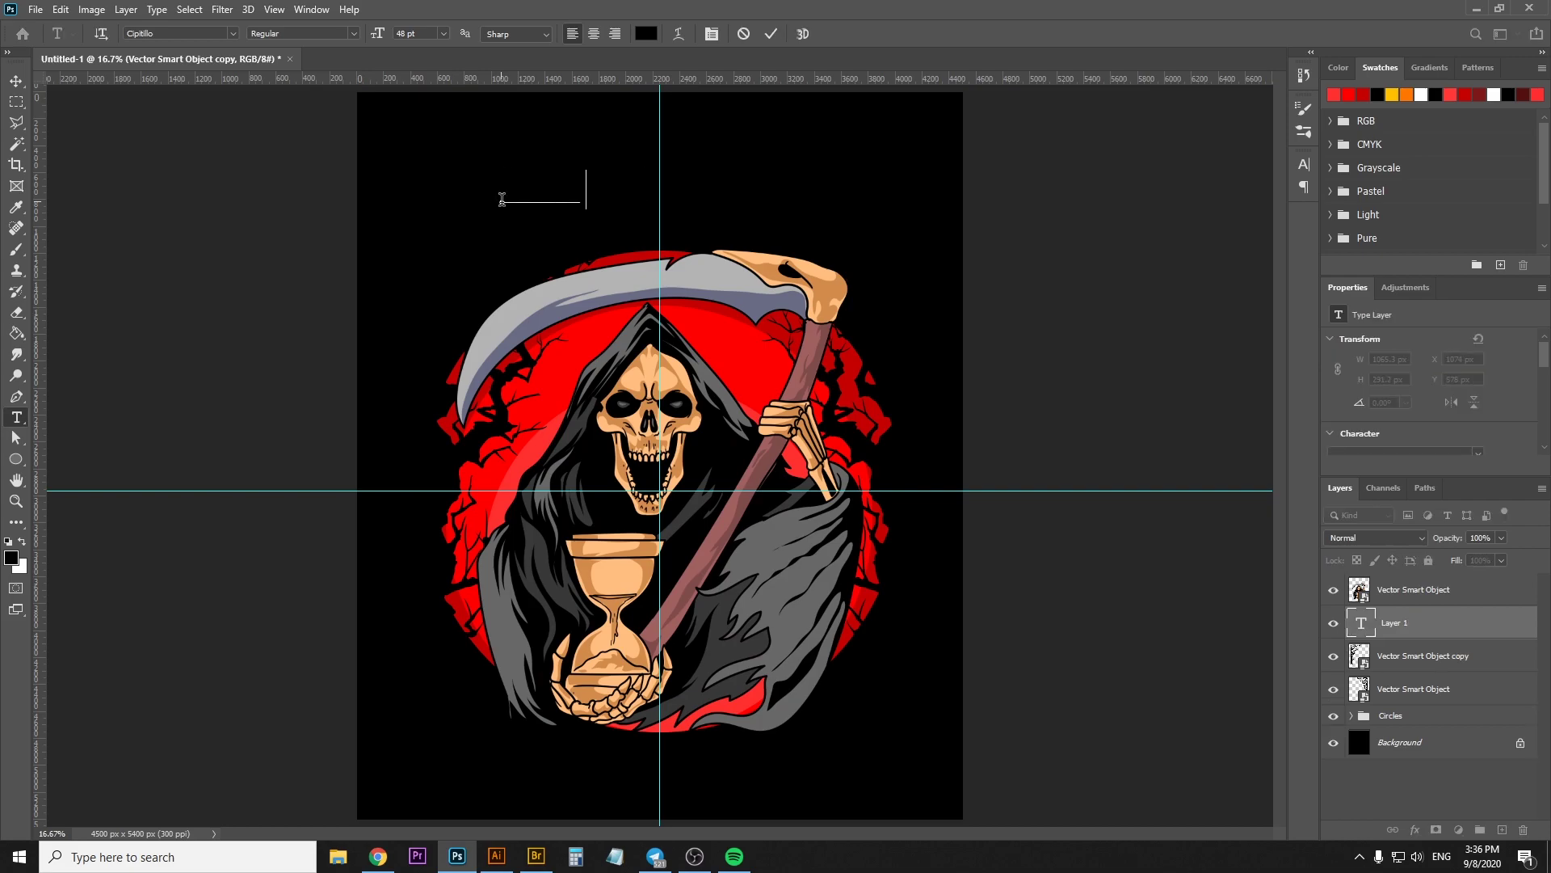
key("ctrl+a")
left_click(646, 33)
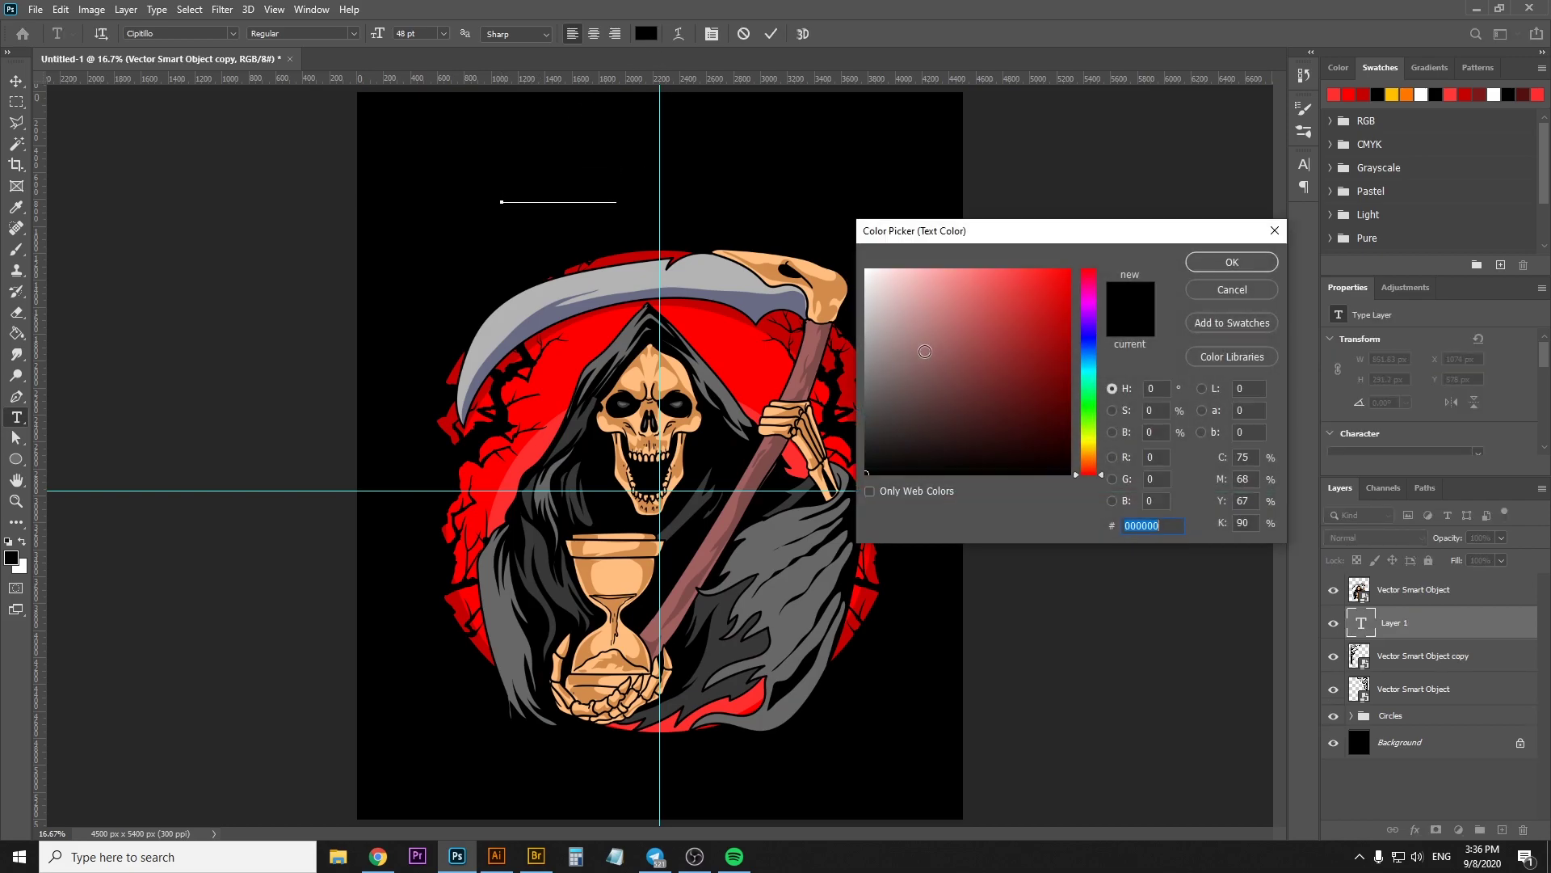
left_click(866, 269)
left_click(1231, 263)
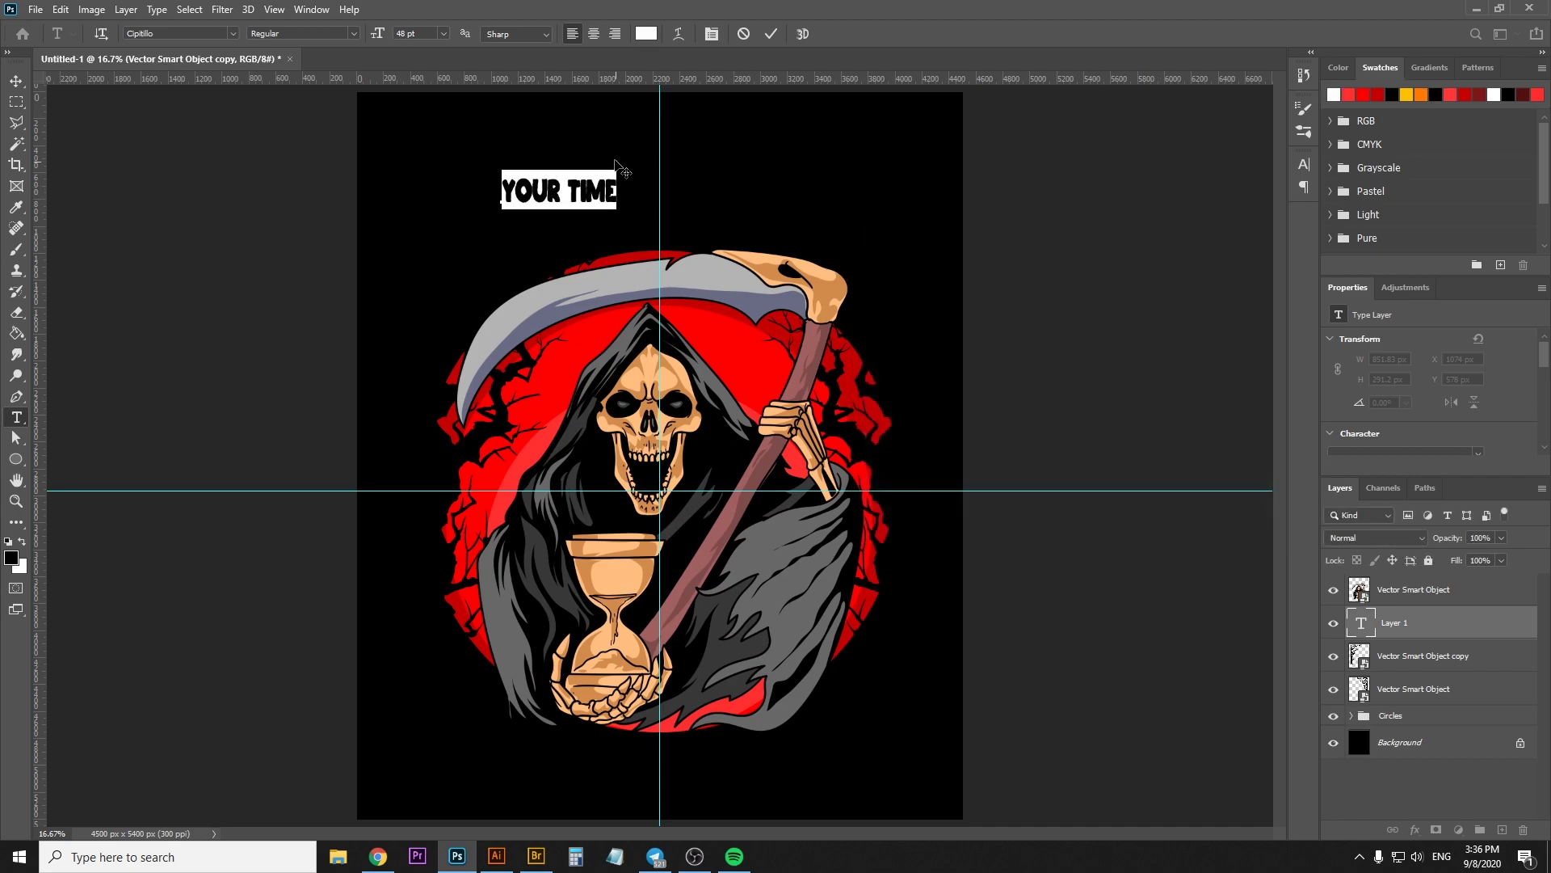
type("Y")
left_click(743, 33)
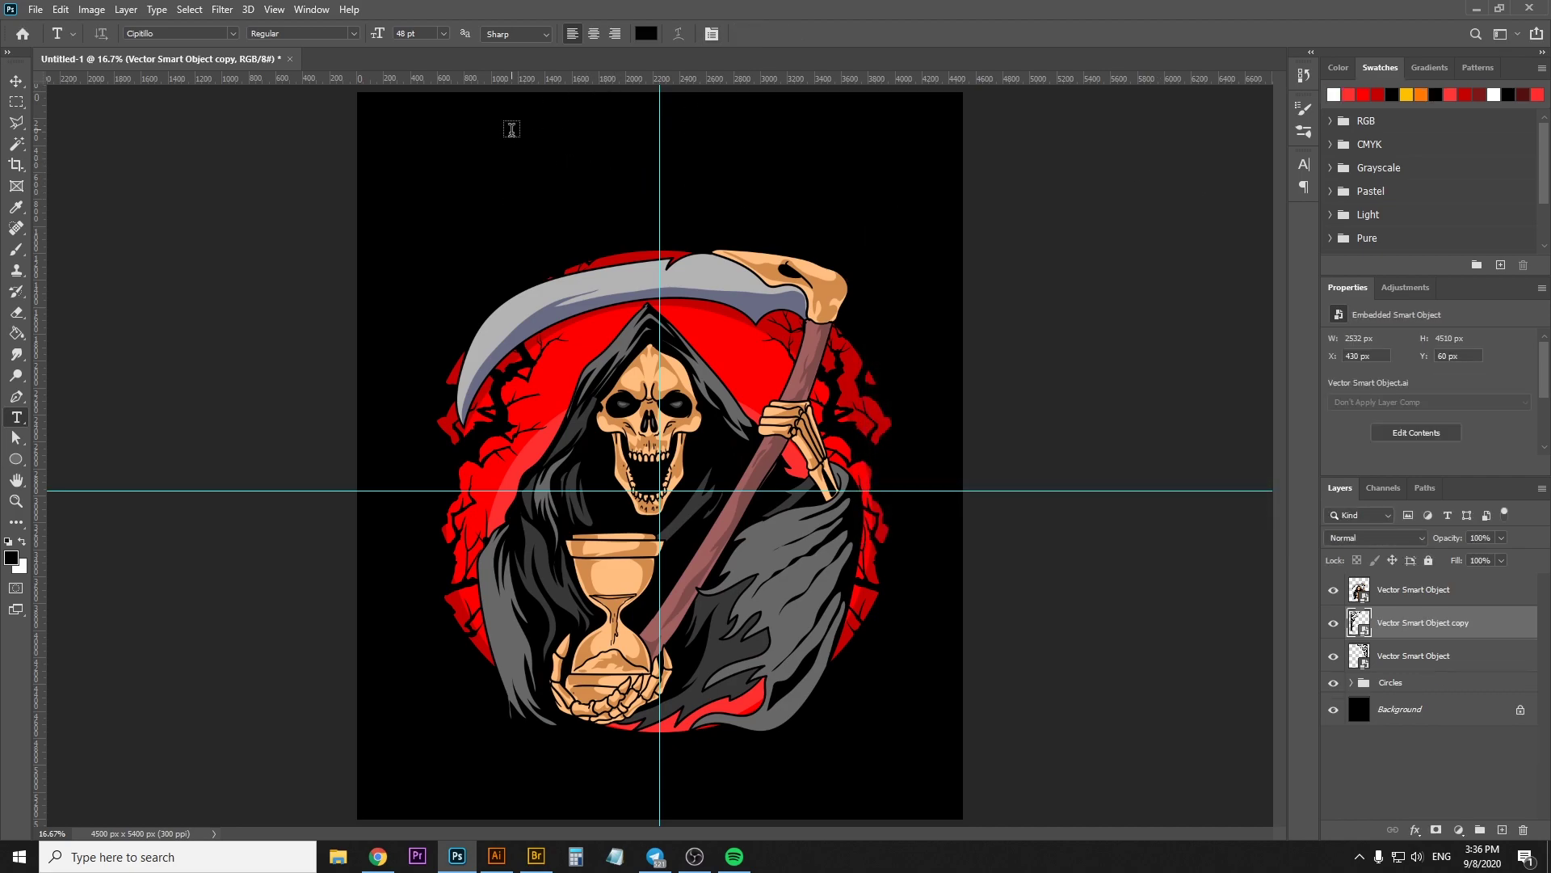
key("ctrl+shift+Left")
key("ctrl+shift+Left")
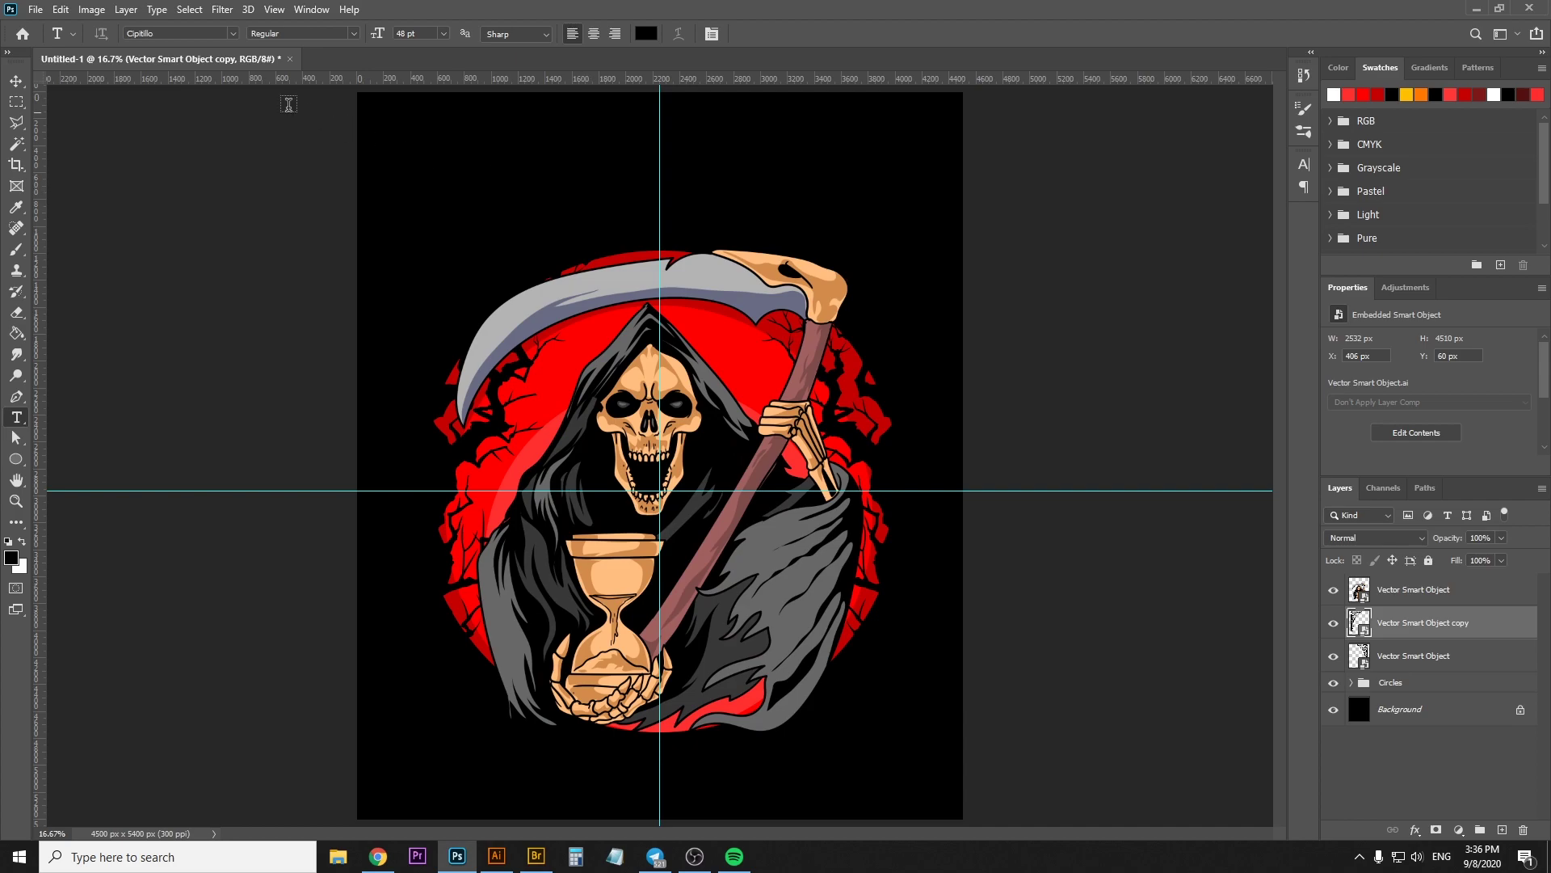
left_click(60, 11)
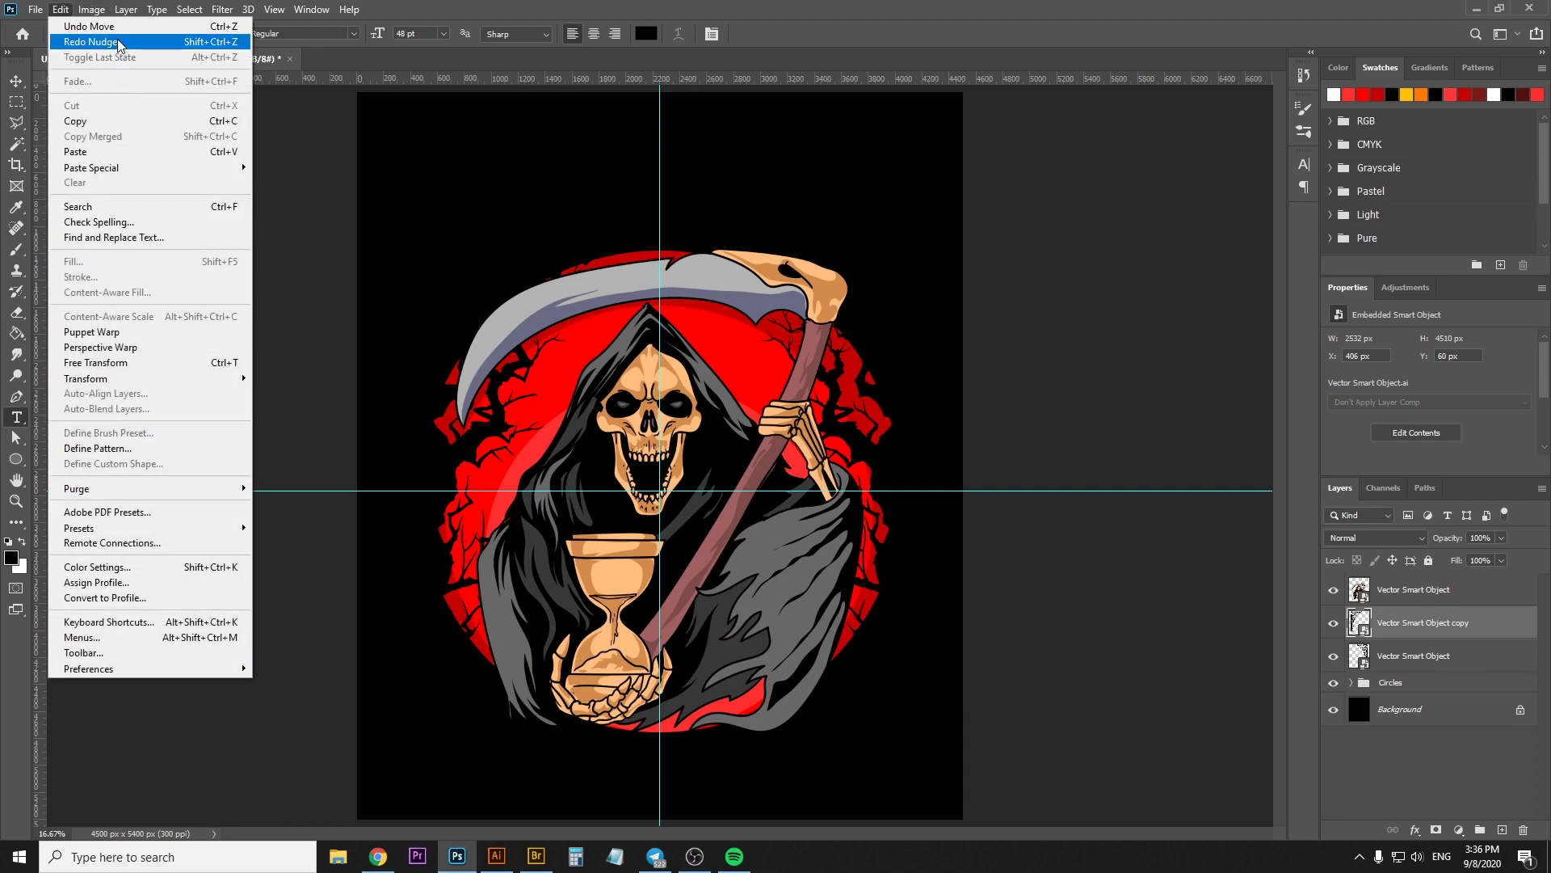
left_click(120, 43)
Create and commit the white Cipitillo YOUR TIME text layer near the canvas top
left_click(502, 187)
key("BackSpace")
key("ctrl+z")
left_click(646, 33)
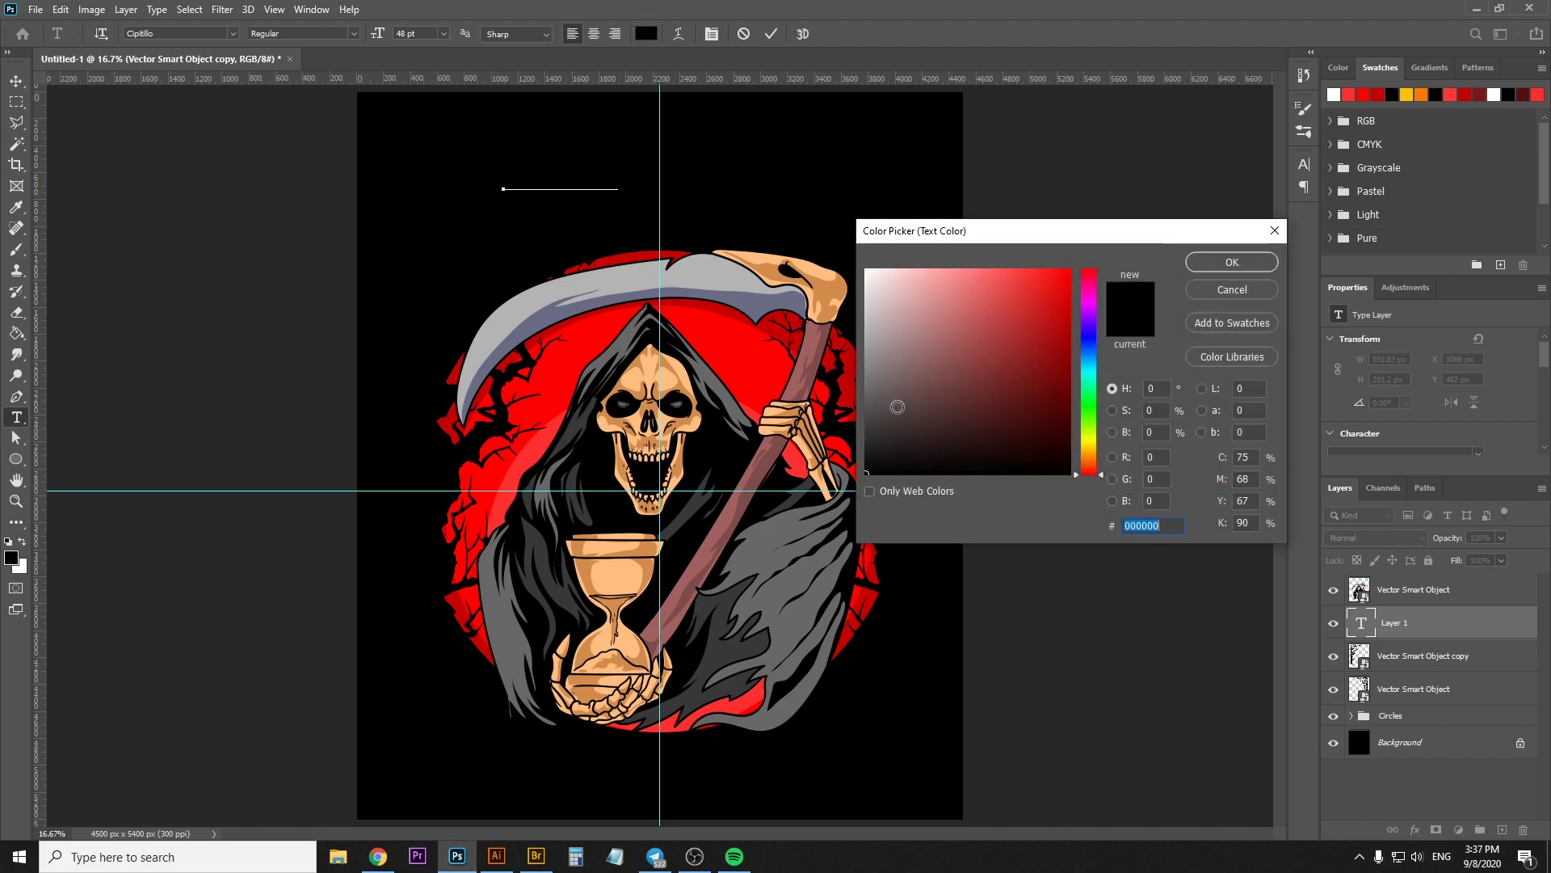
type("ffffff")
left_click(1247, 261)
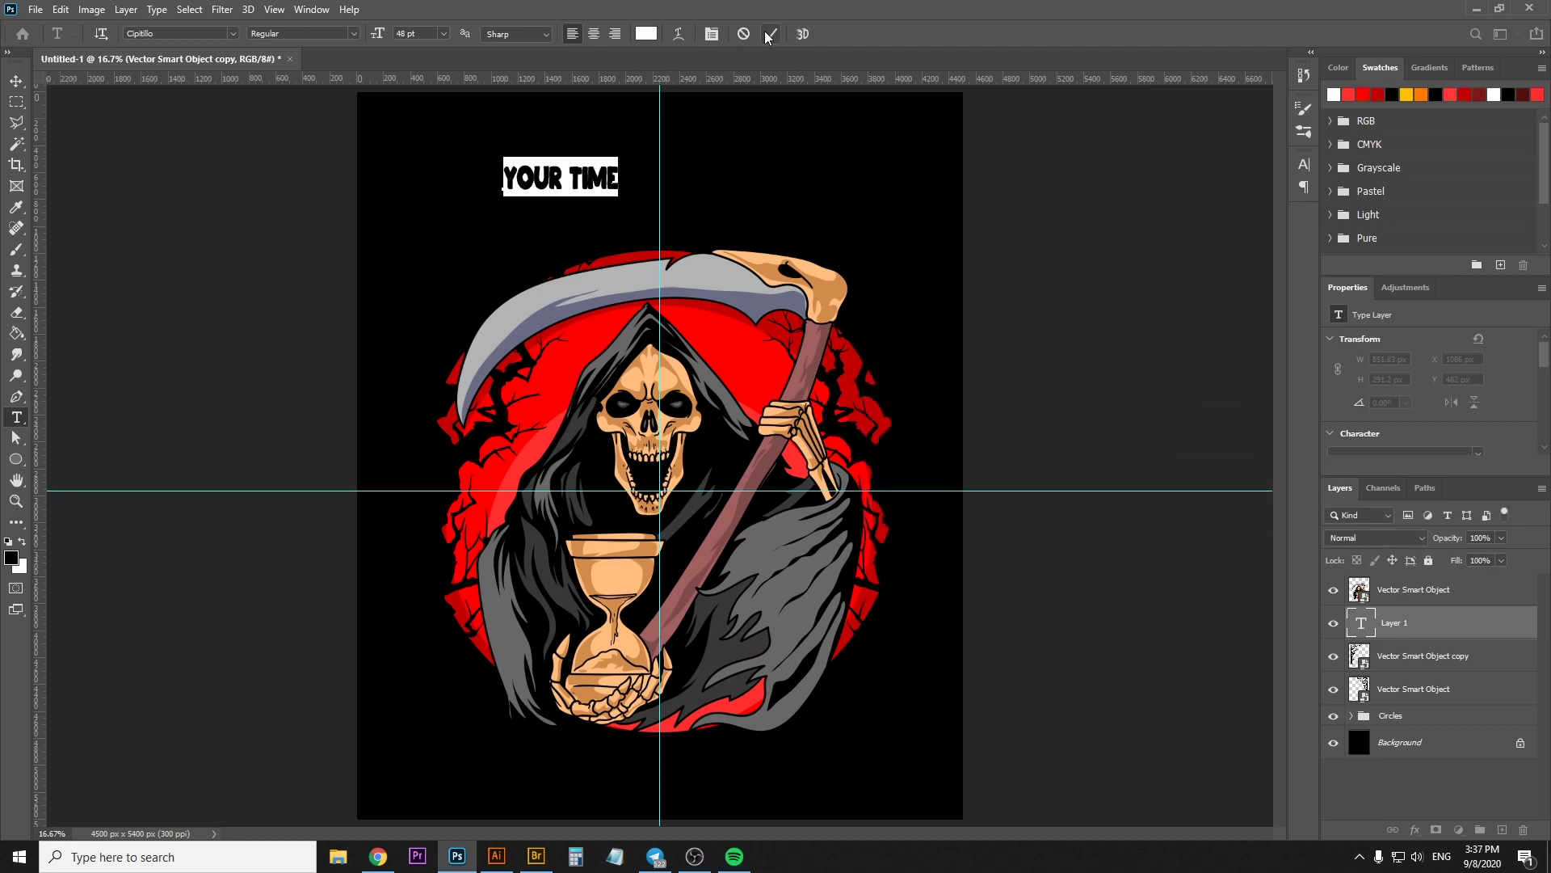
left_click(767, 33)
key("v")
Scale YOUR TIME up to about 3619 px wide and place it above the reaper and scythe
key("ctrl+t")
mouse_move(621, 155)
left_mouse_down()
mouse_move(881, 99)
mouse_move(618, 197)
mouse_move(964, 292)
left_mouse_up()
key("Return")
mouse_move(838, 248)
left_mouse_down()
mouse_move(764, 351)
mouse_move(804, 362)
left_mouse_up()
key("ctrl+t")
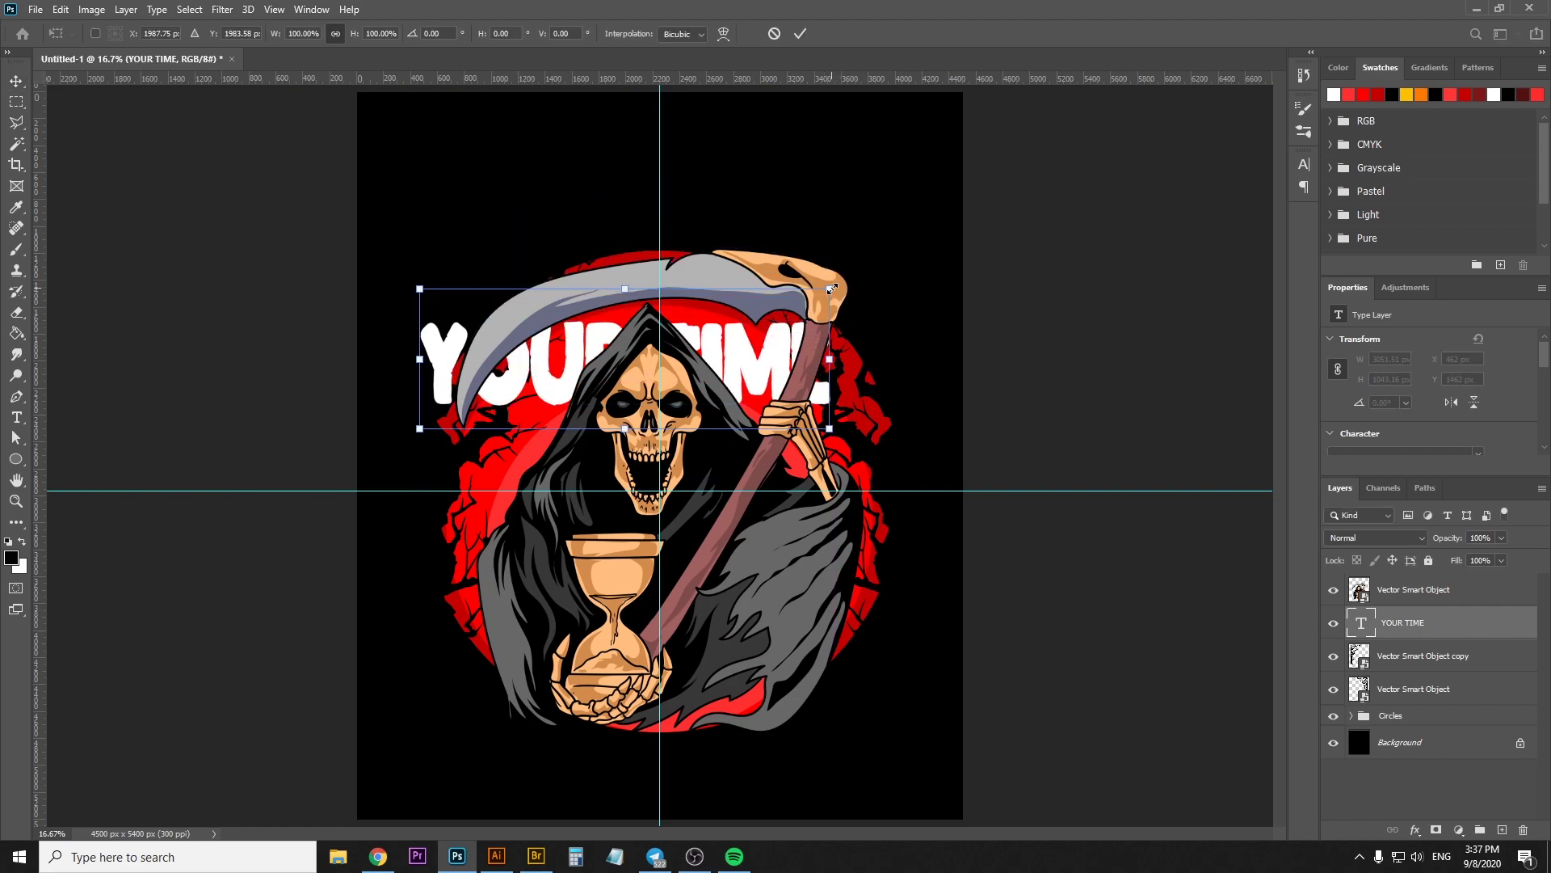
left_click_drag(831, 288, 934, 236)
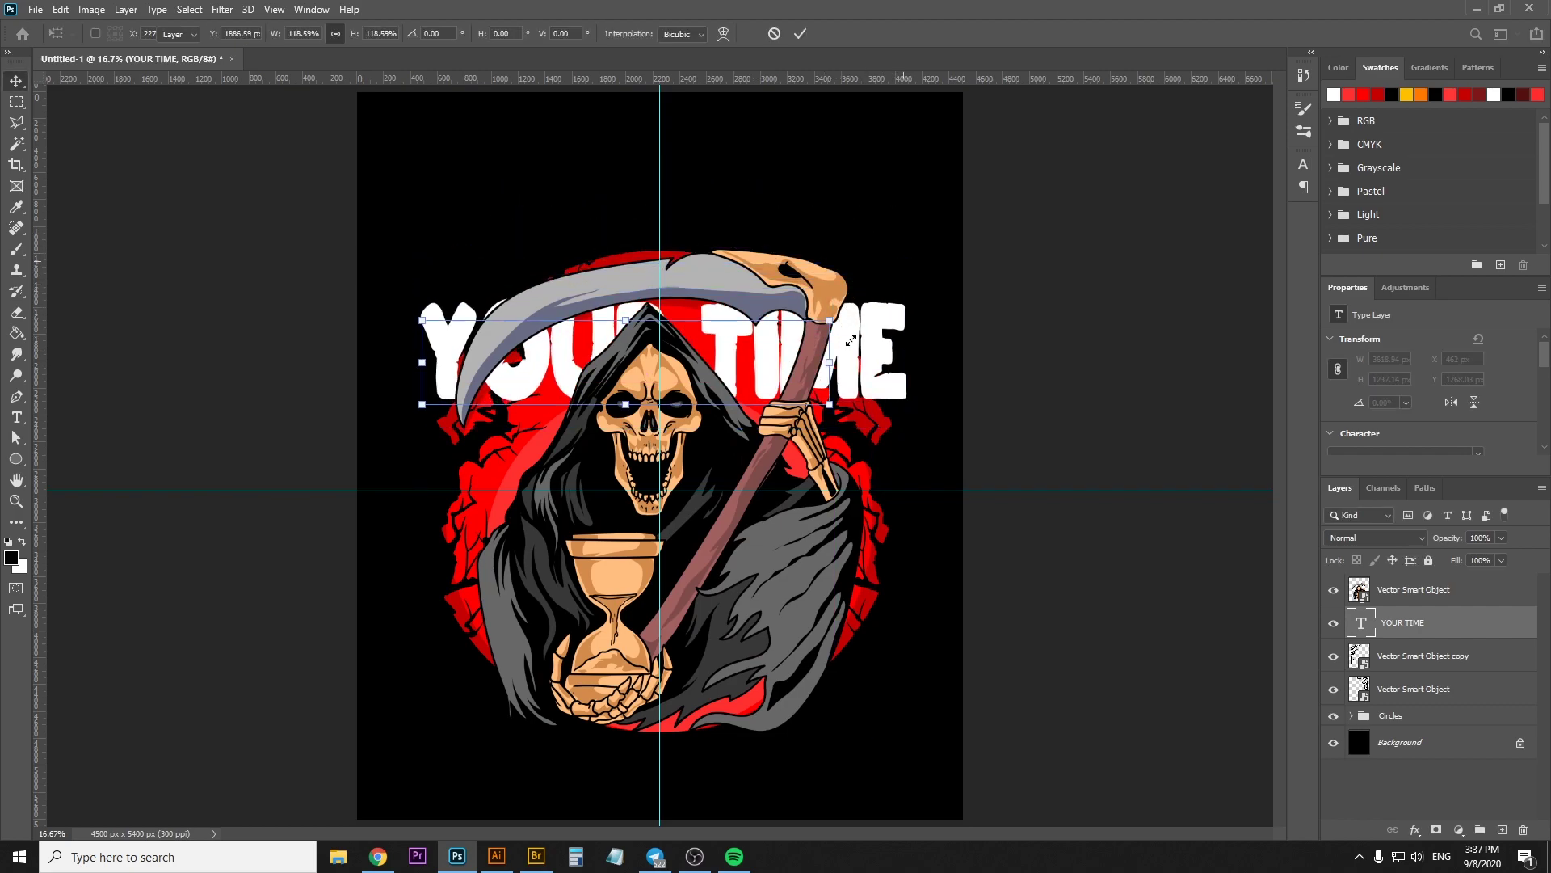
key("Return")
left_click_drag(626, 399, 627, 227)
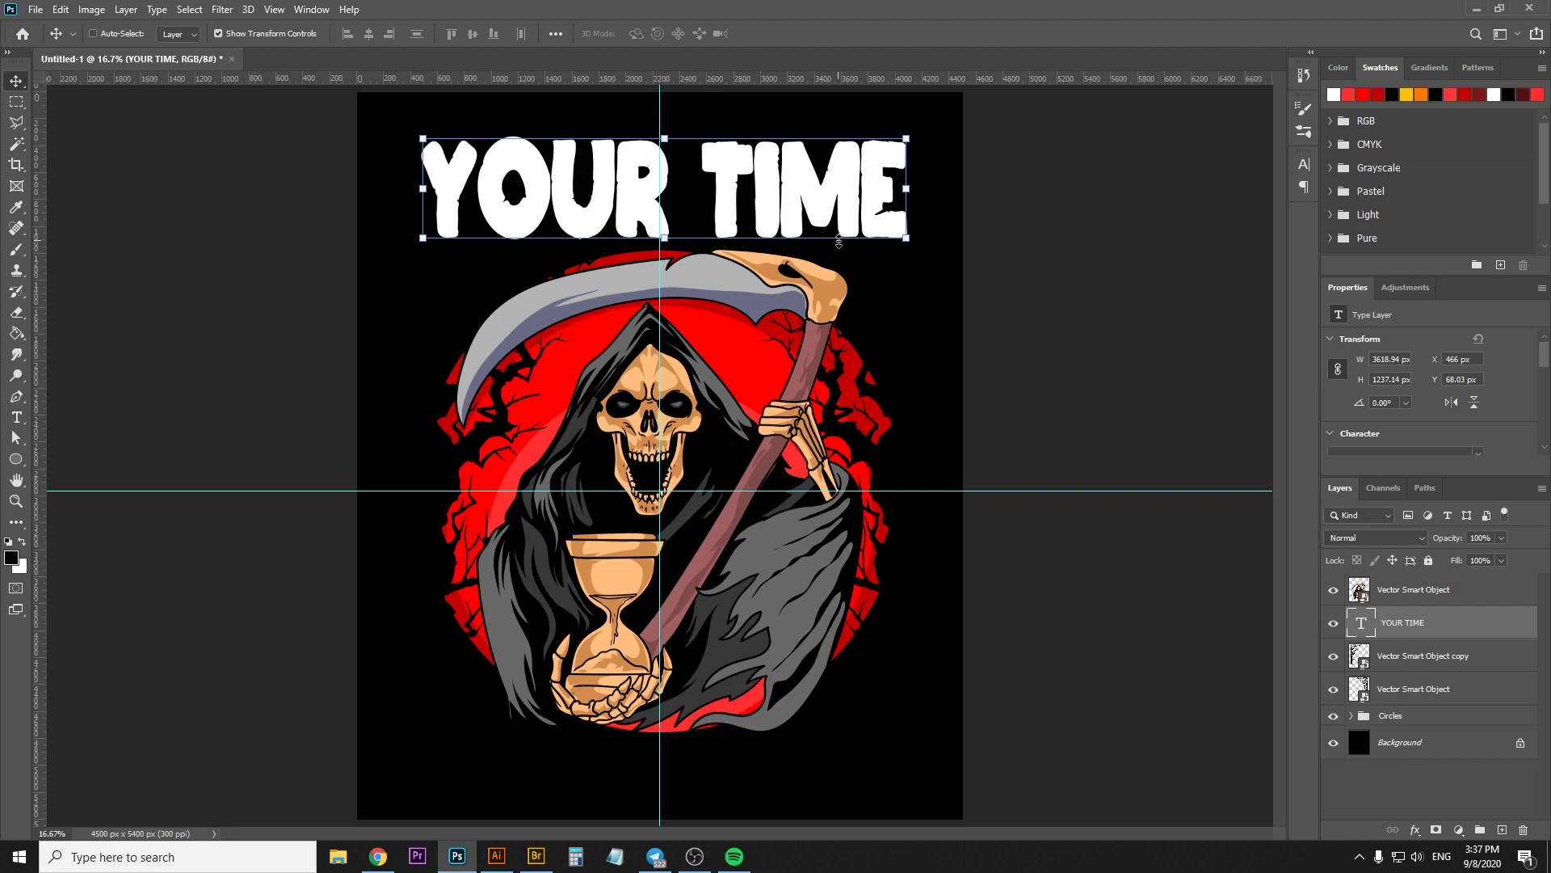
left_click_drag(815, 207, 738, 218)
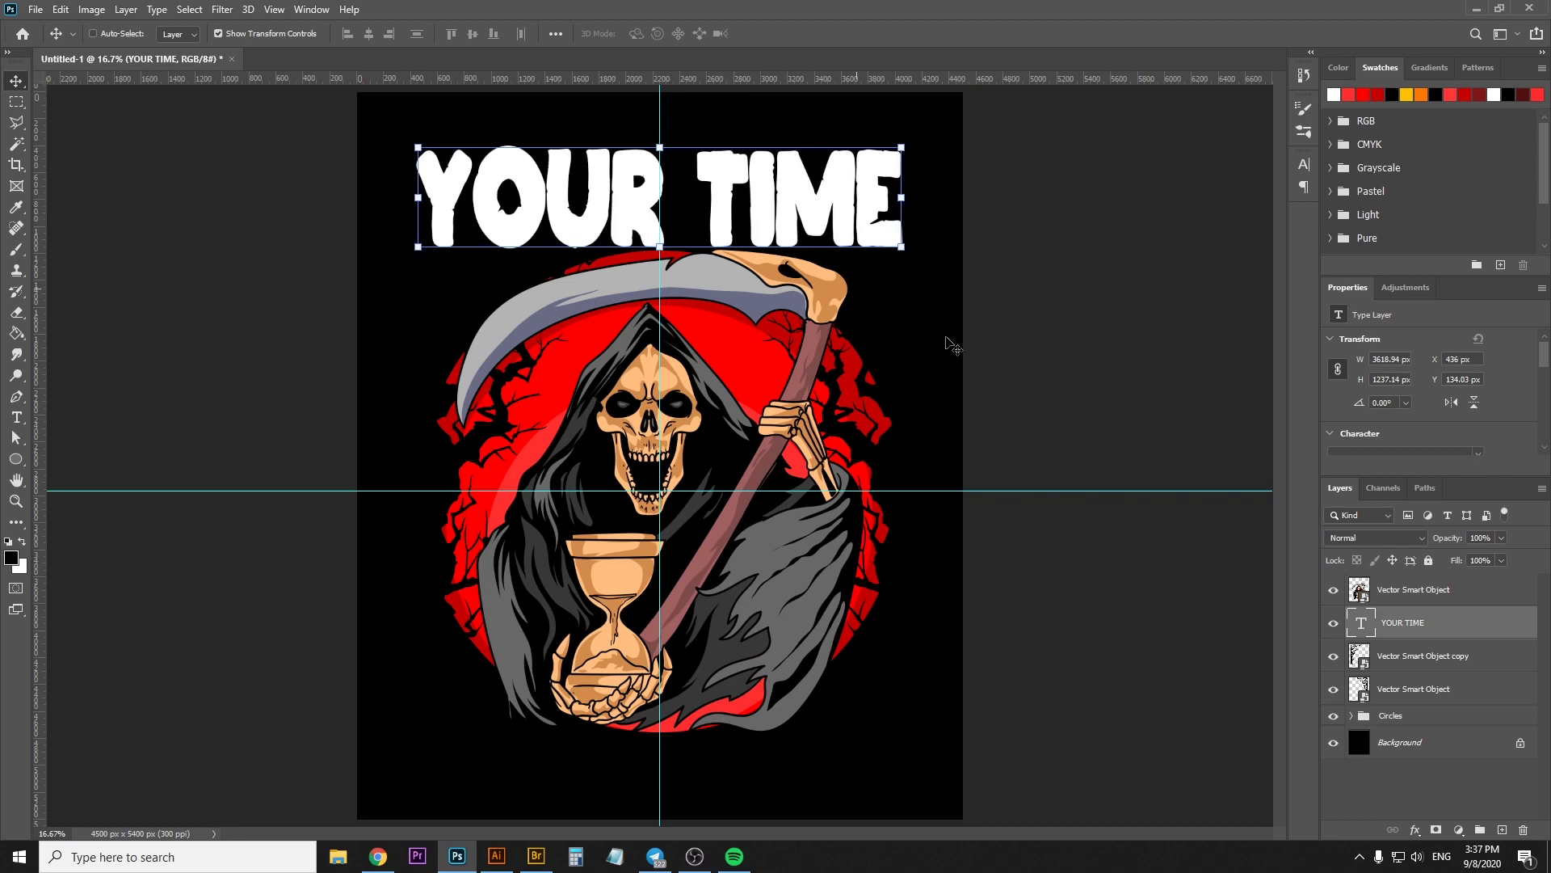
Convert YOUR TIME to a smart object and stretch it taller
right_click(1405, 624)
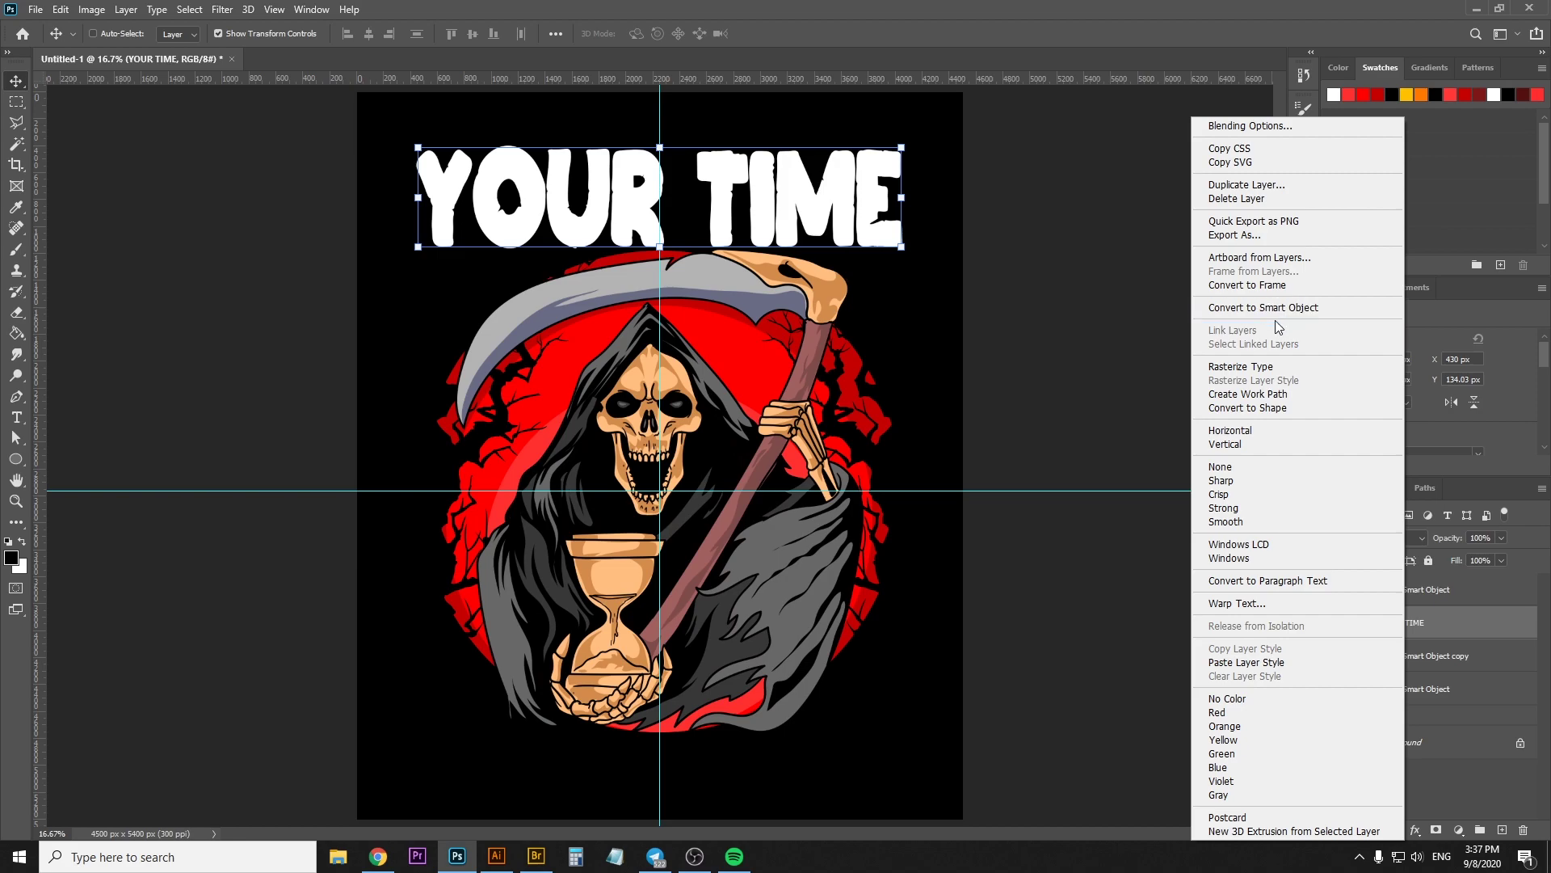
left_click(1279, 307)
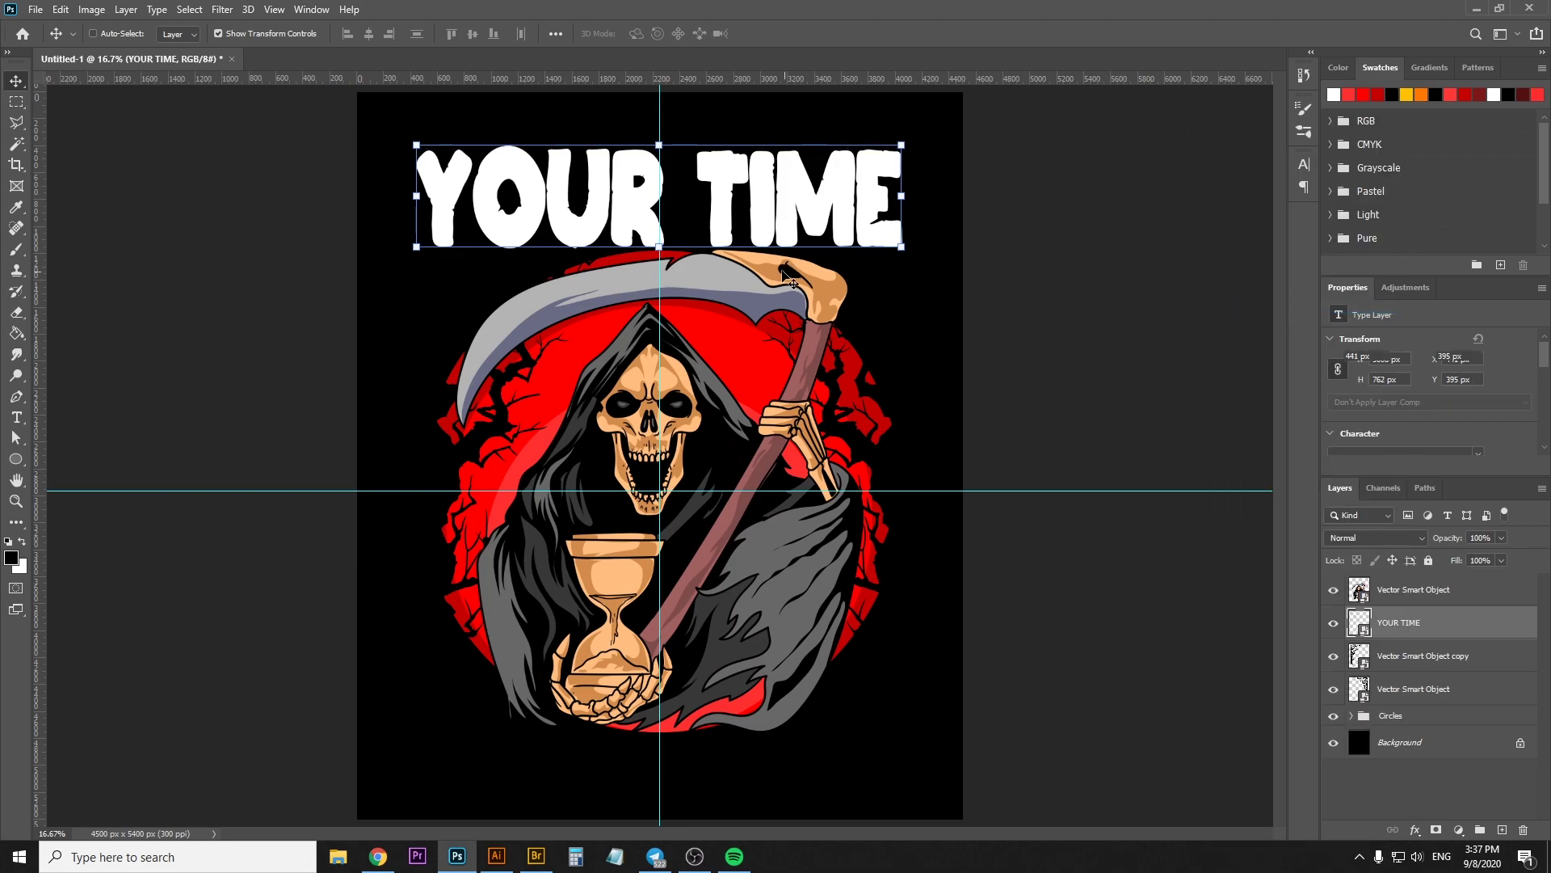
left_click_drag(700, 274, 690, 278)
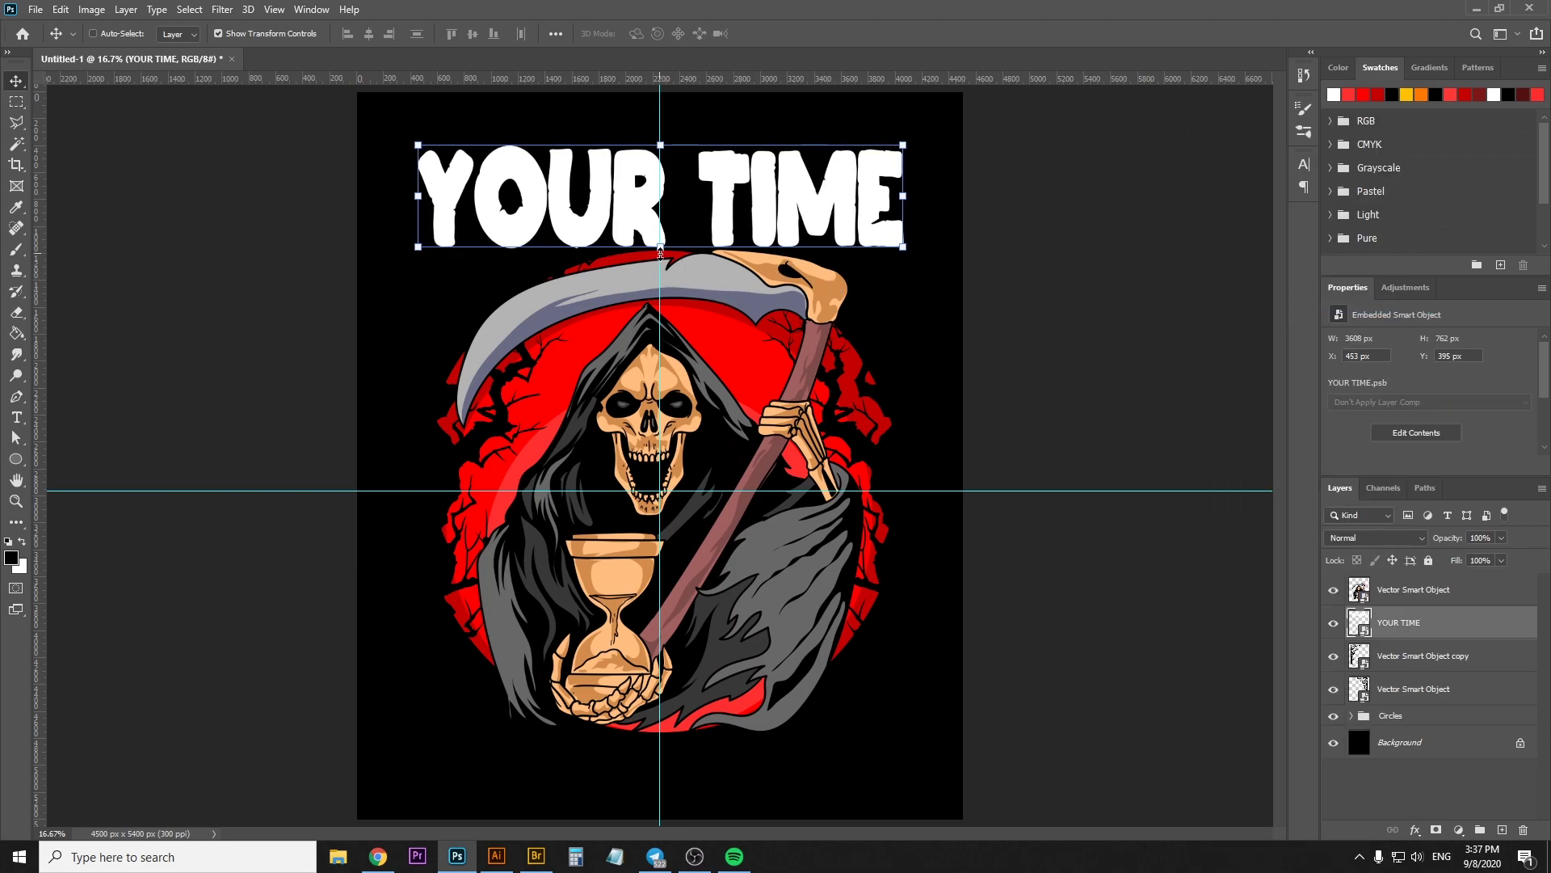
key("ctrl+t")
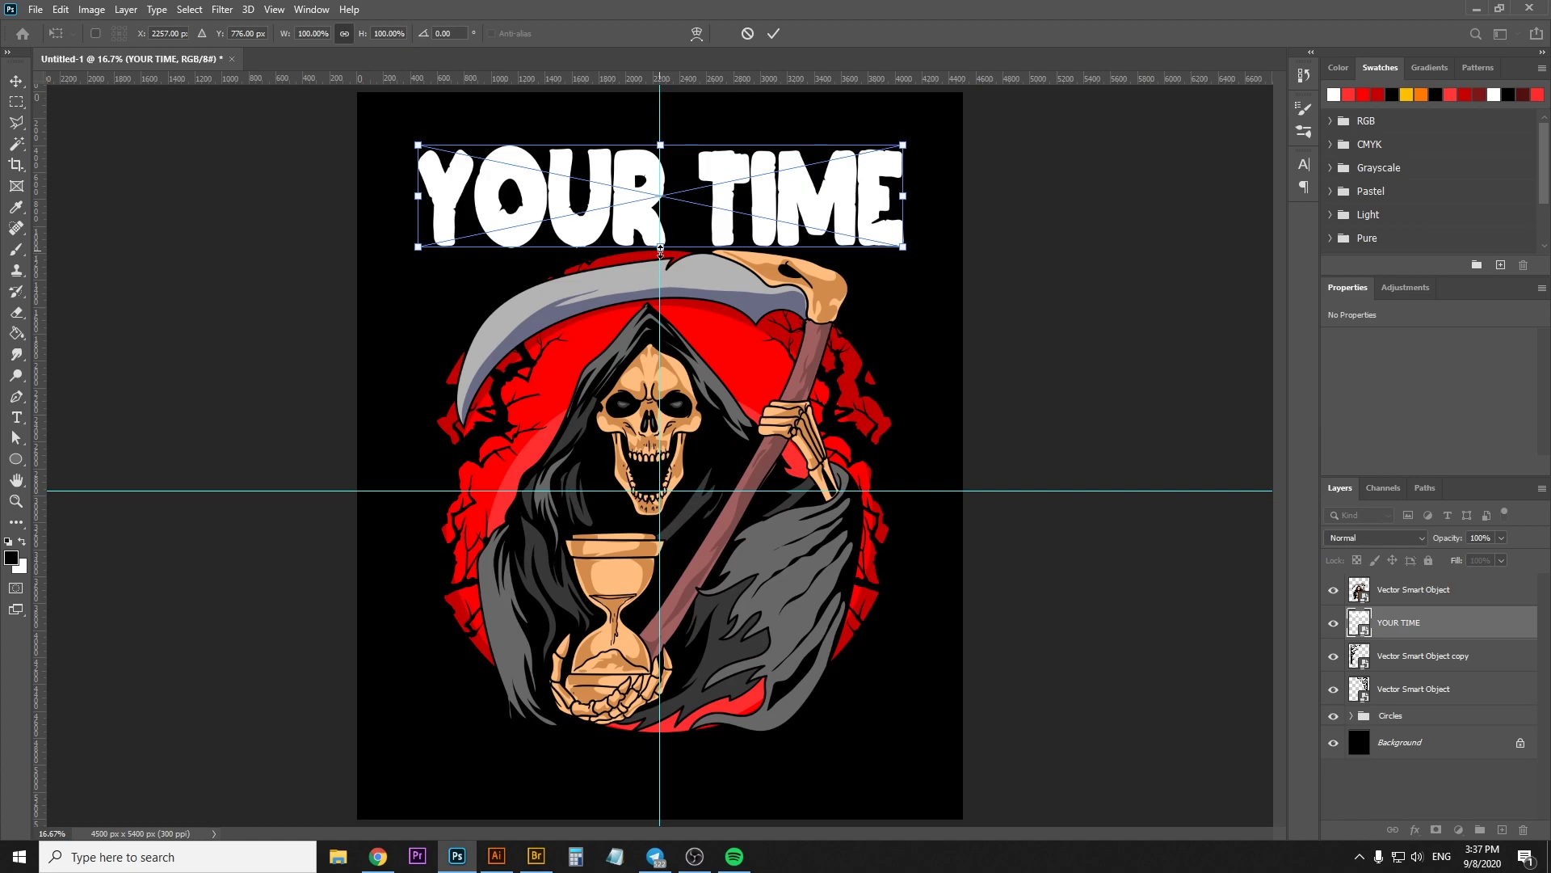
left_click_drag(659, 252, 676, 328)
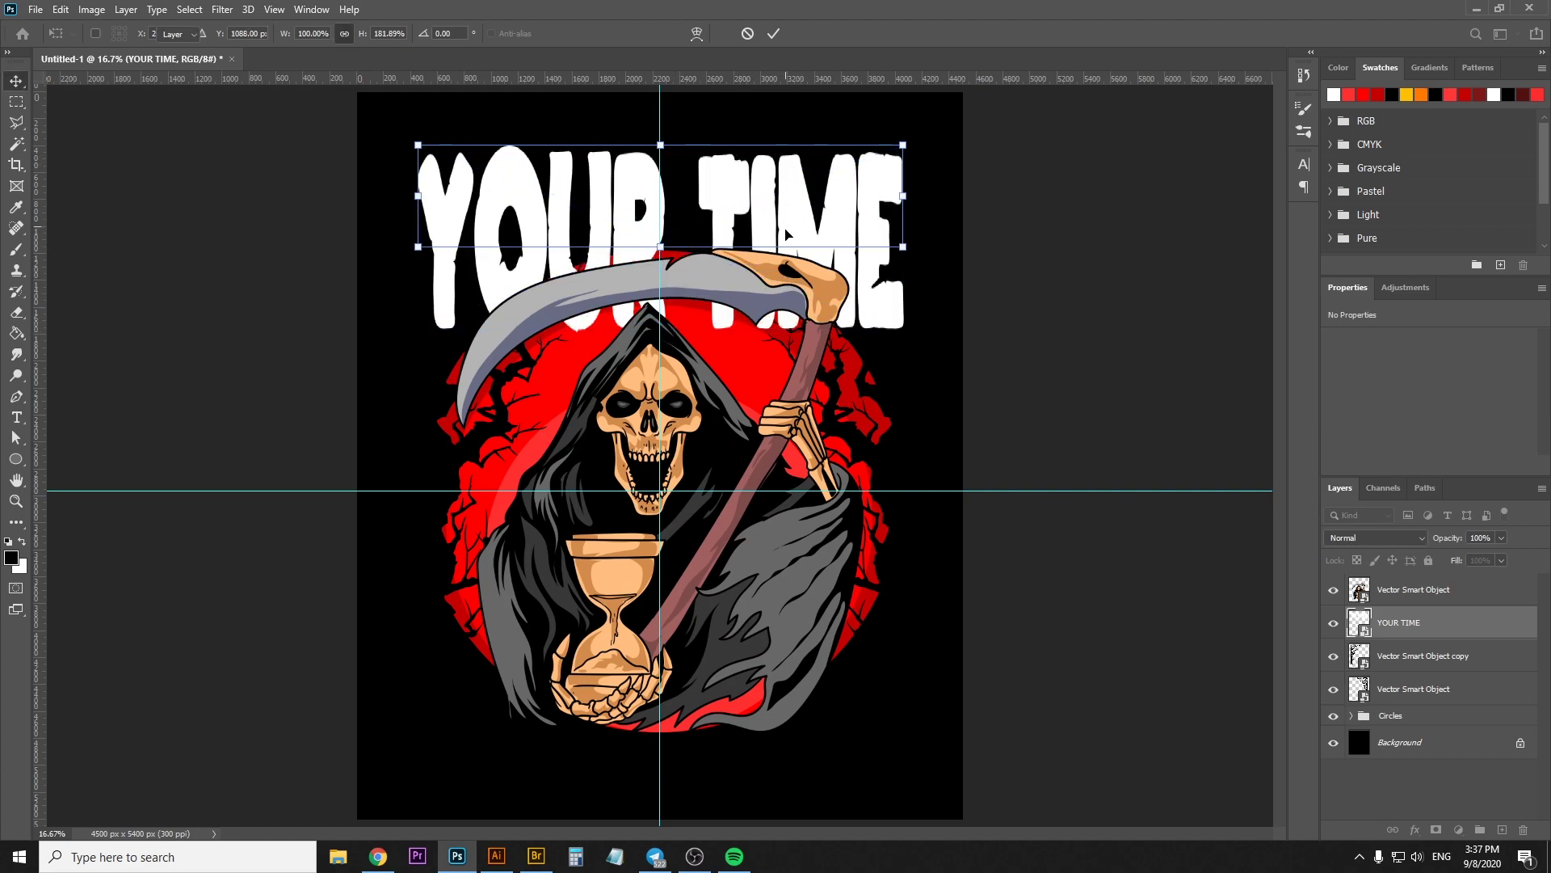
key("Return")
Narrow YOUR TIME to about 3504 px wide and tuck its lower part behind the scythe
mouse_move(805, 258)
left_mouse_down()
mouse_move(824, 421)
mouse_move(817, 265)
left_mouse_up()
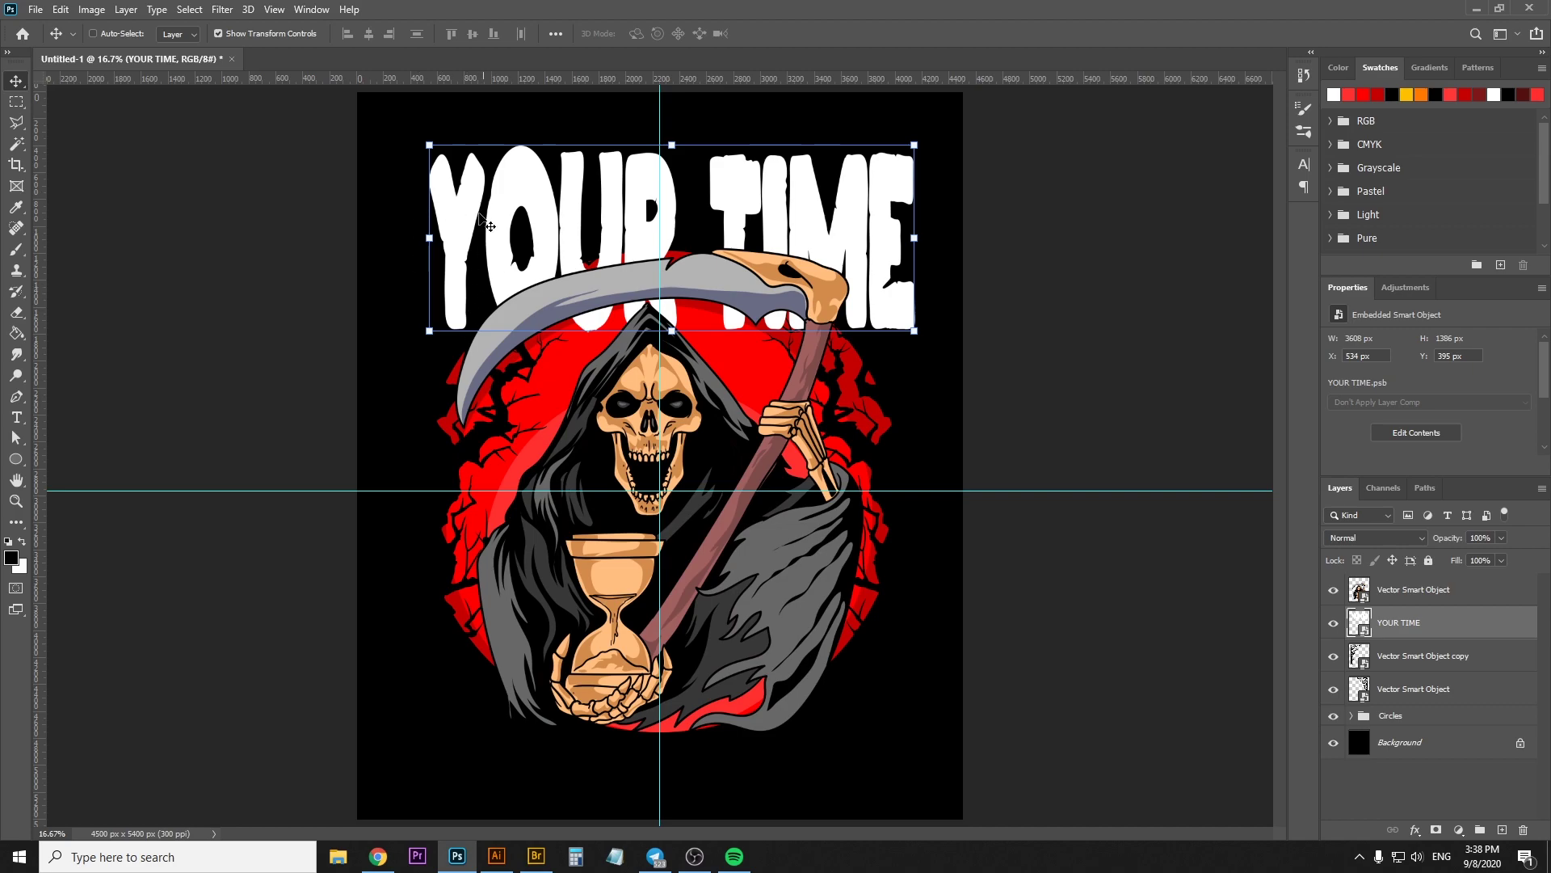
left_click(918, 339)
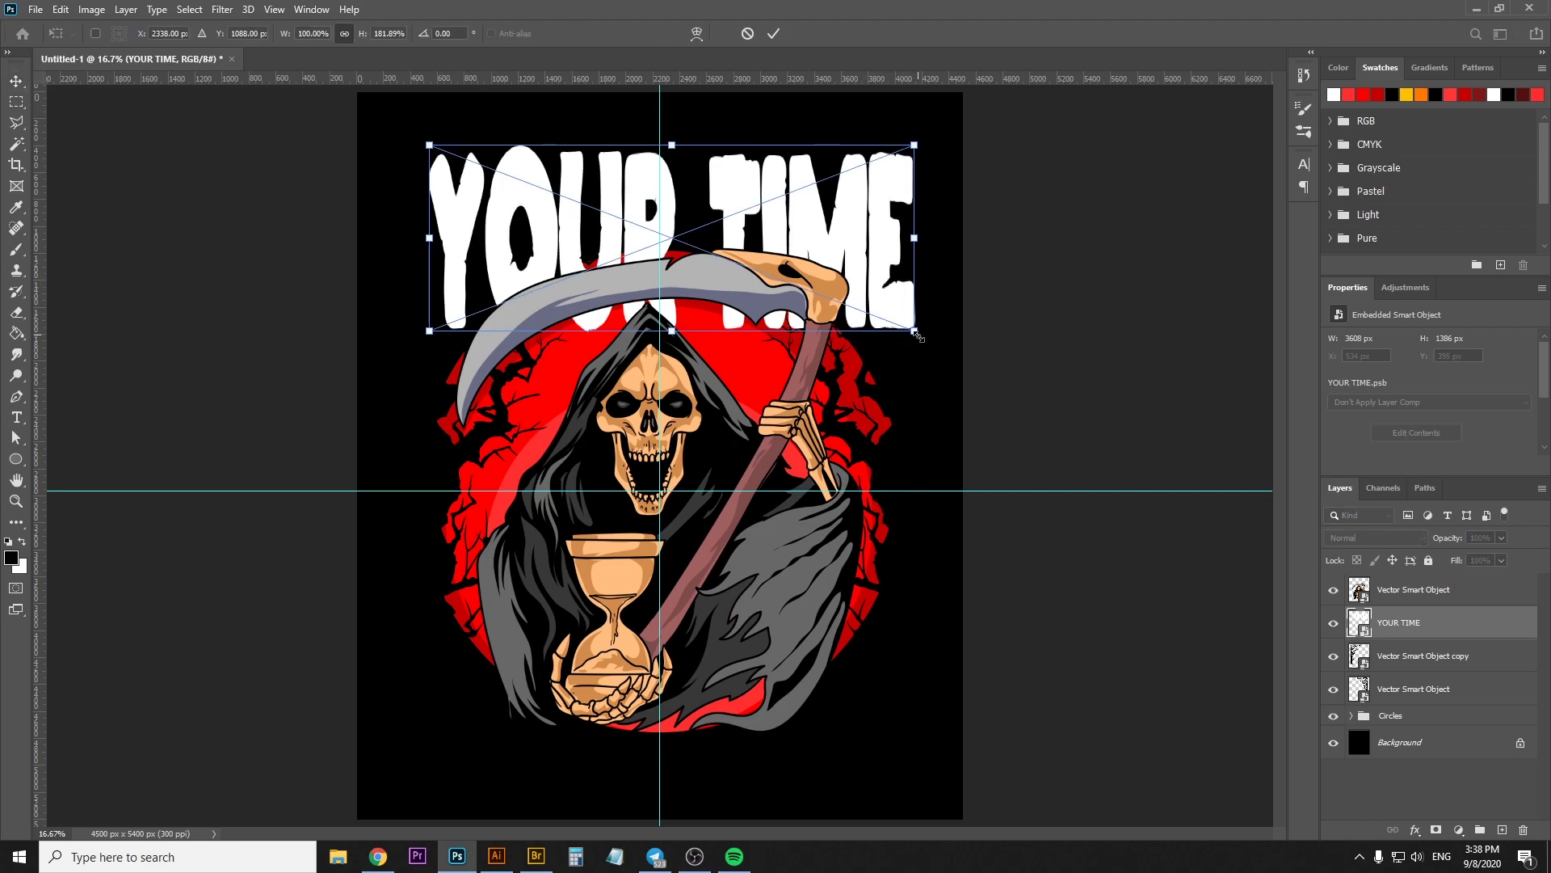
left_click_drag(916, 338, 907, 337)
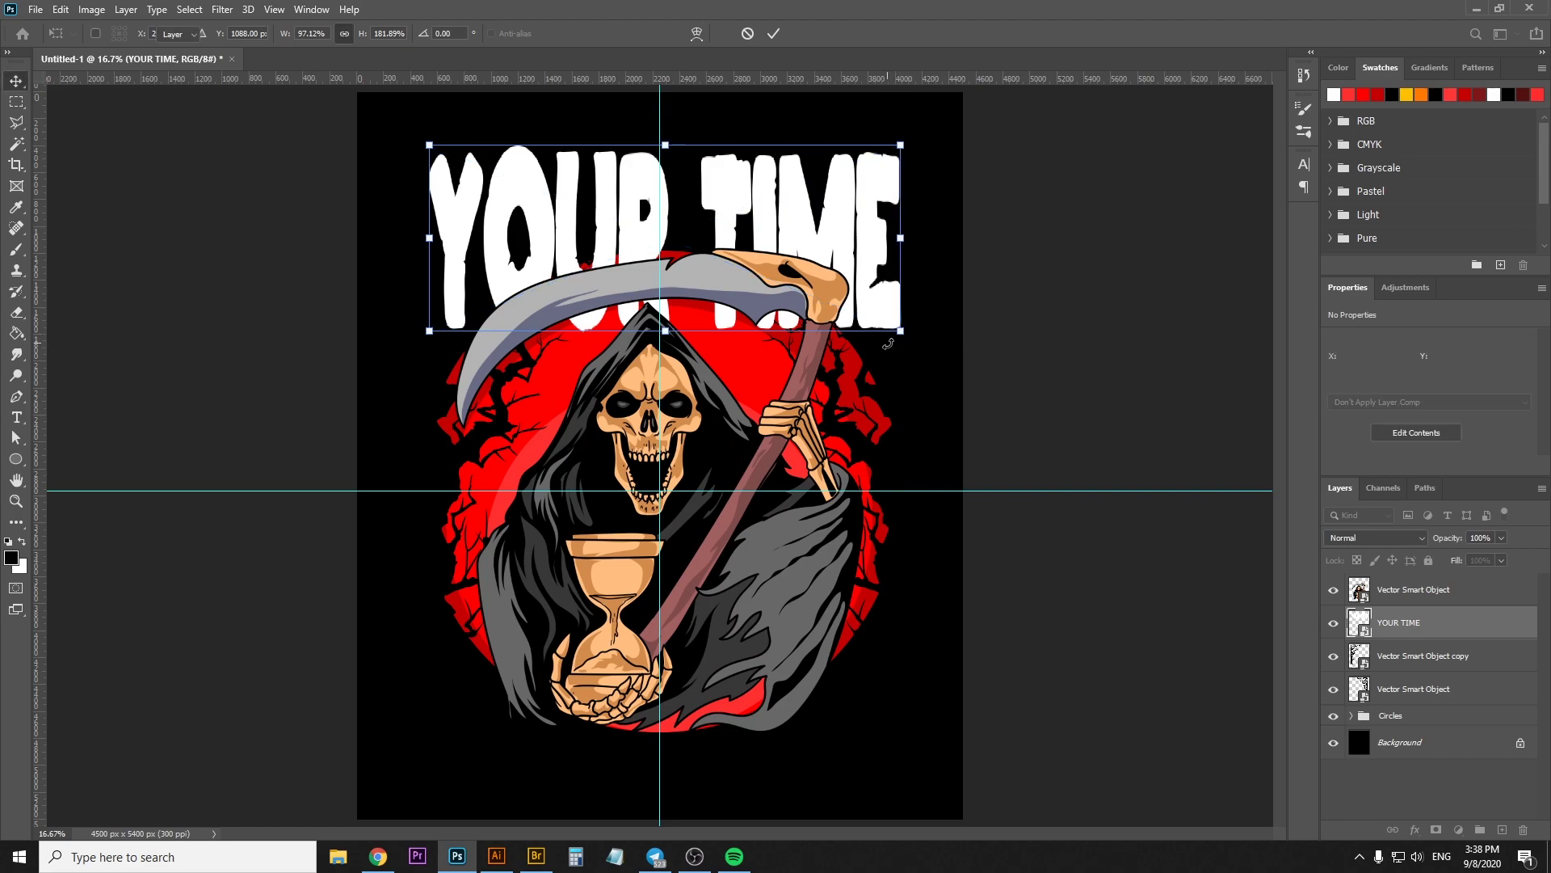
key("Return")
left_click_drag(704, 331, 735, 323)
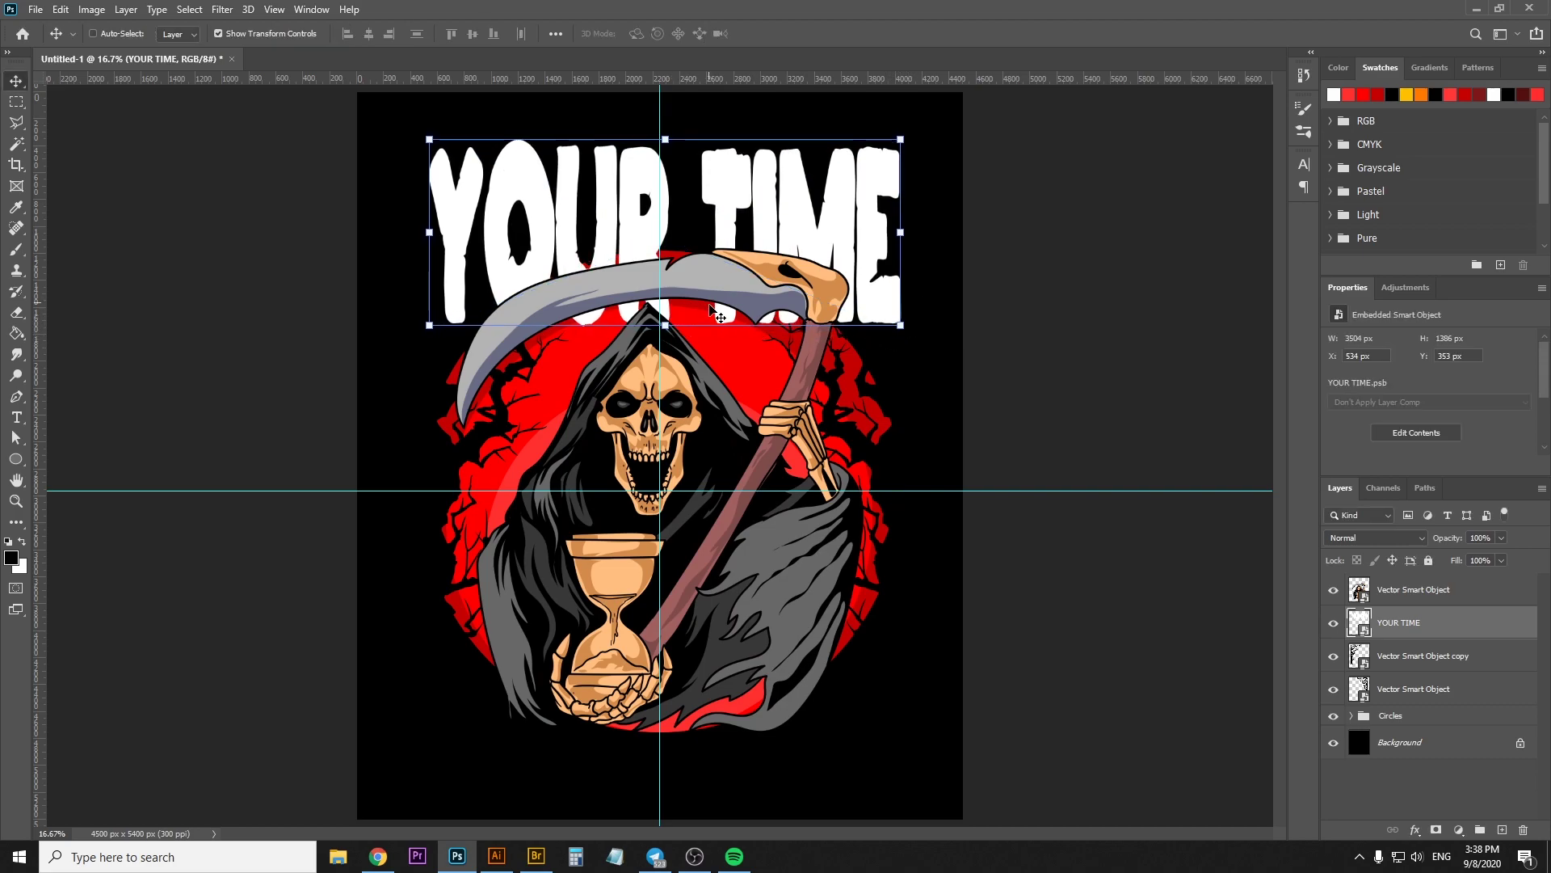
key("ctrl+t")
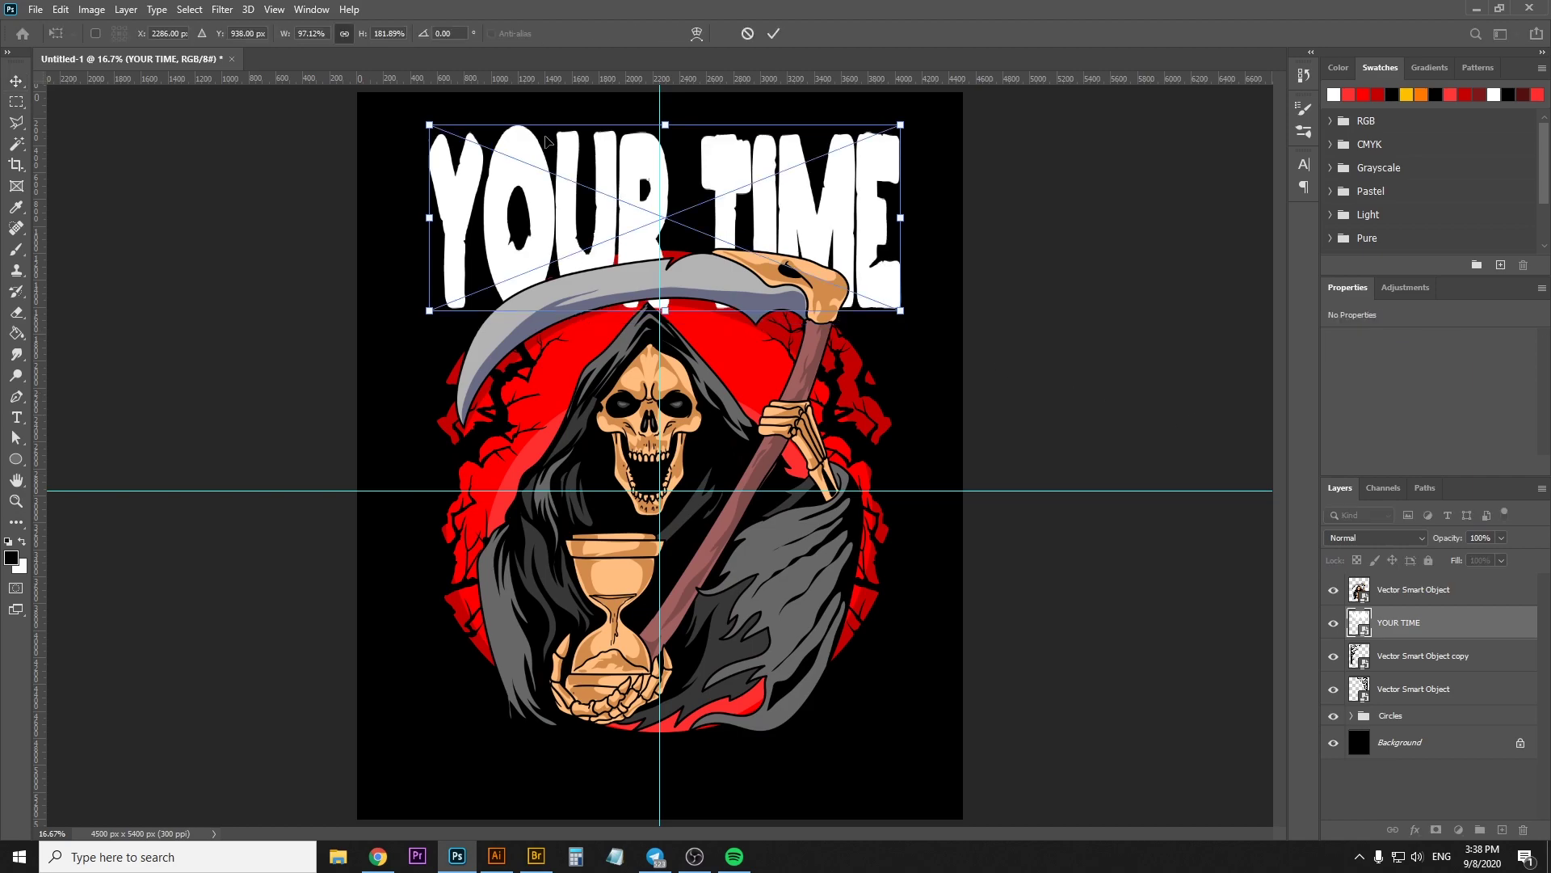
Warp YOUR TIME with an Arc Lower style and a small negative bend
left_click(697, 34)
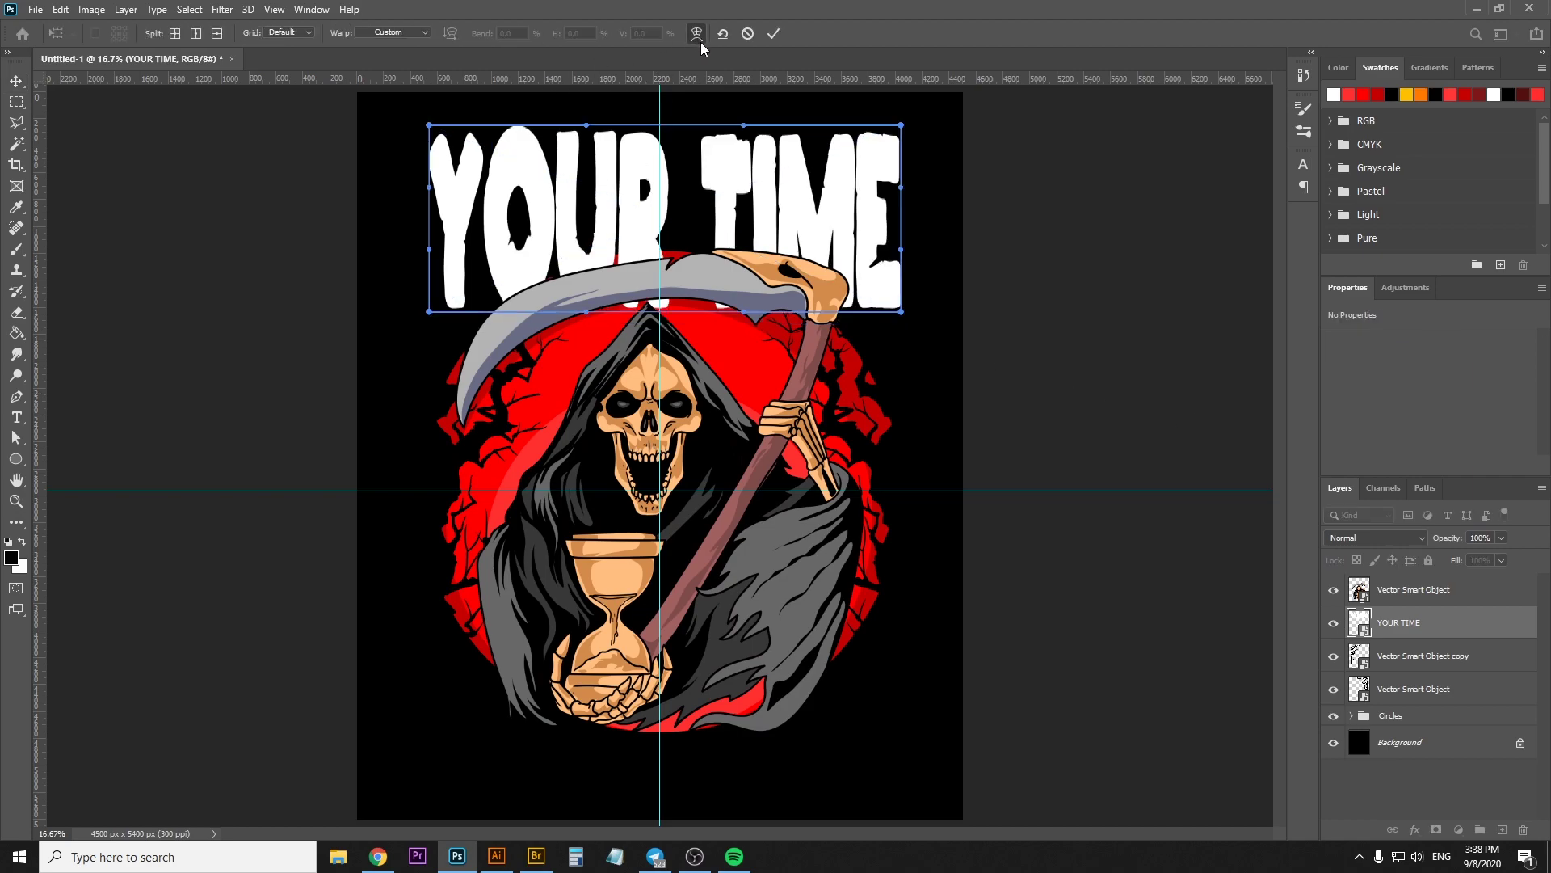
left_click(387, 36)
left_click(405, 86)
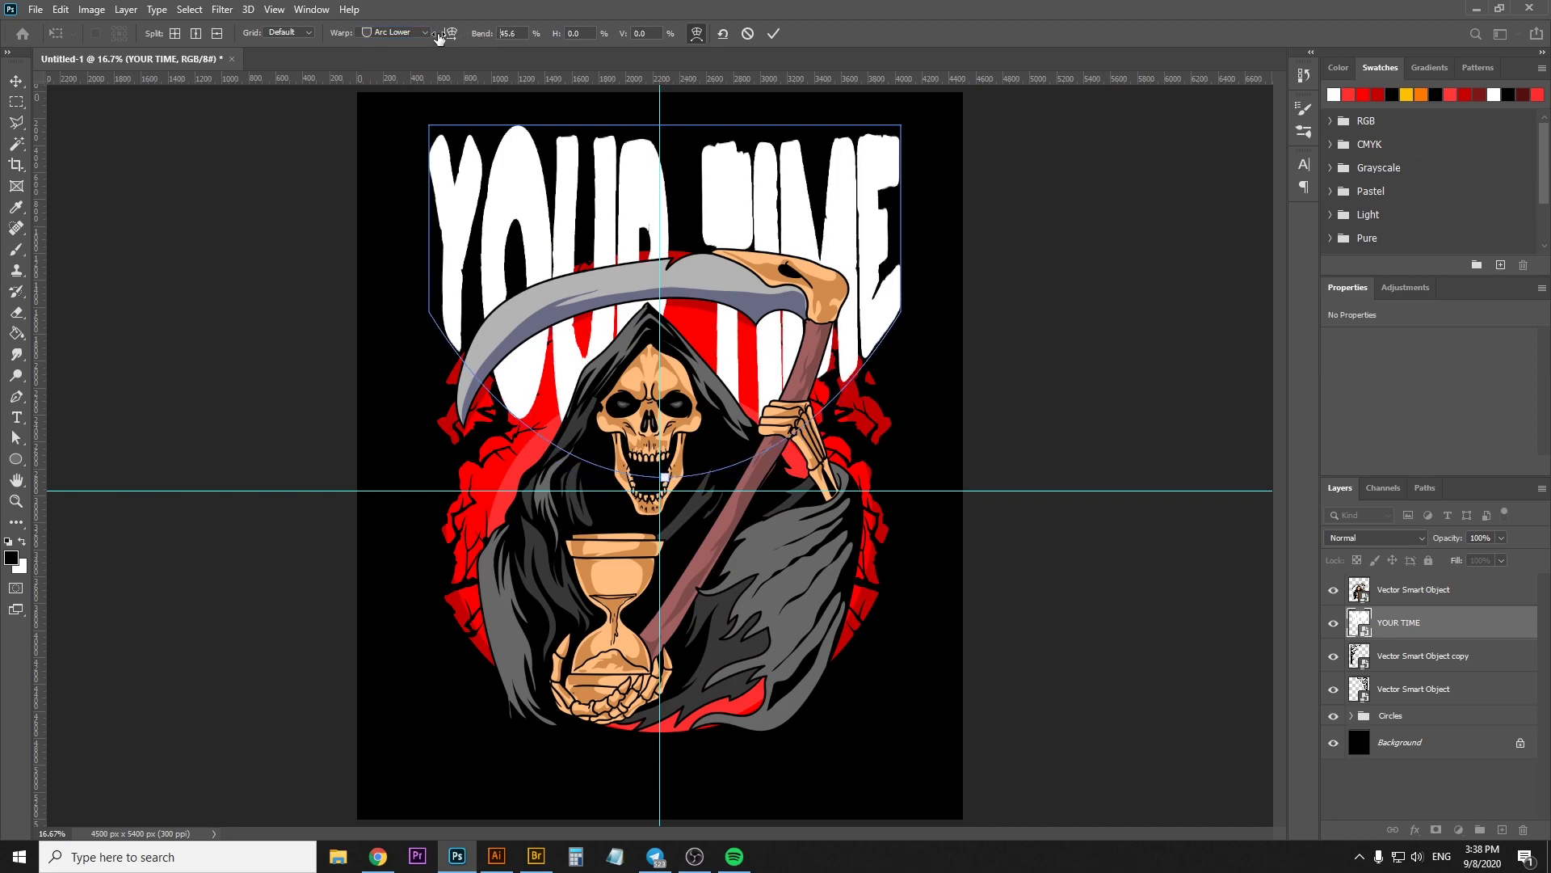
left_click_drag(481, 38, 339, 47)
left_click_drag(506, 41, 231, 64)
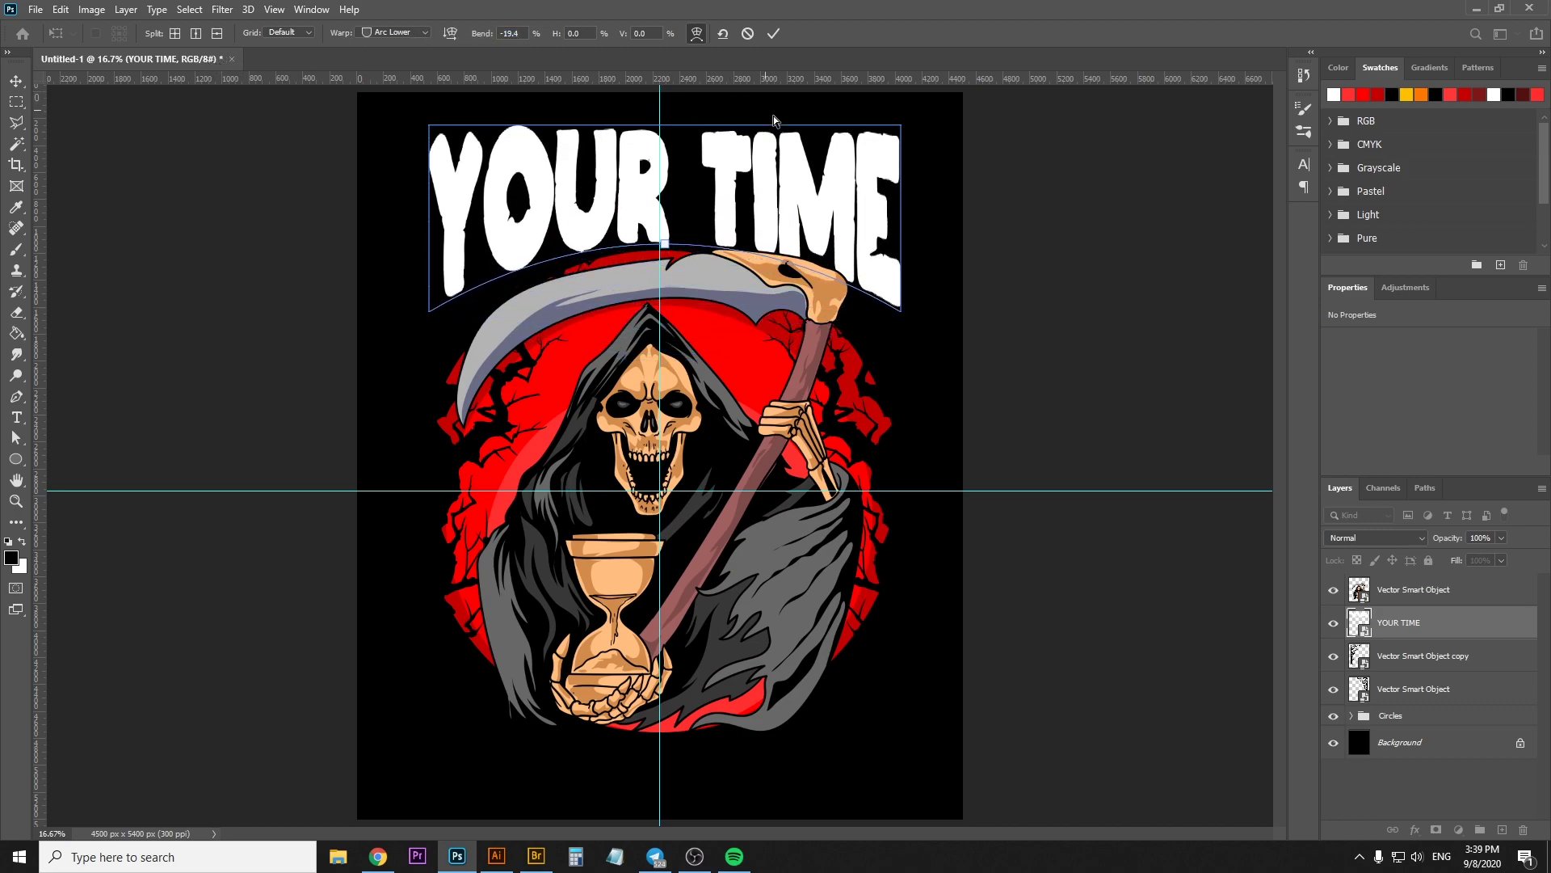
key("Return")
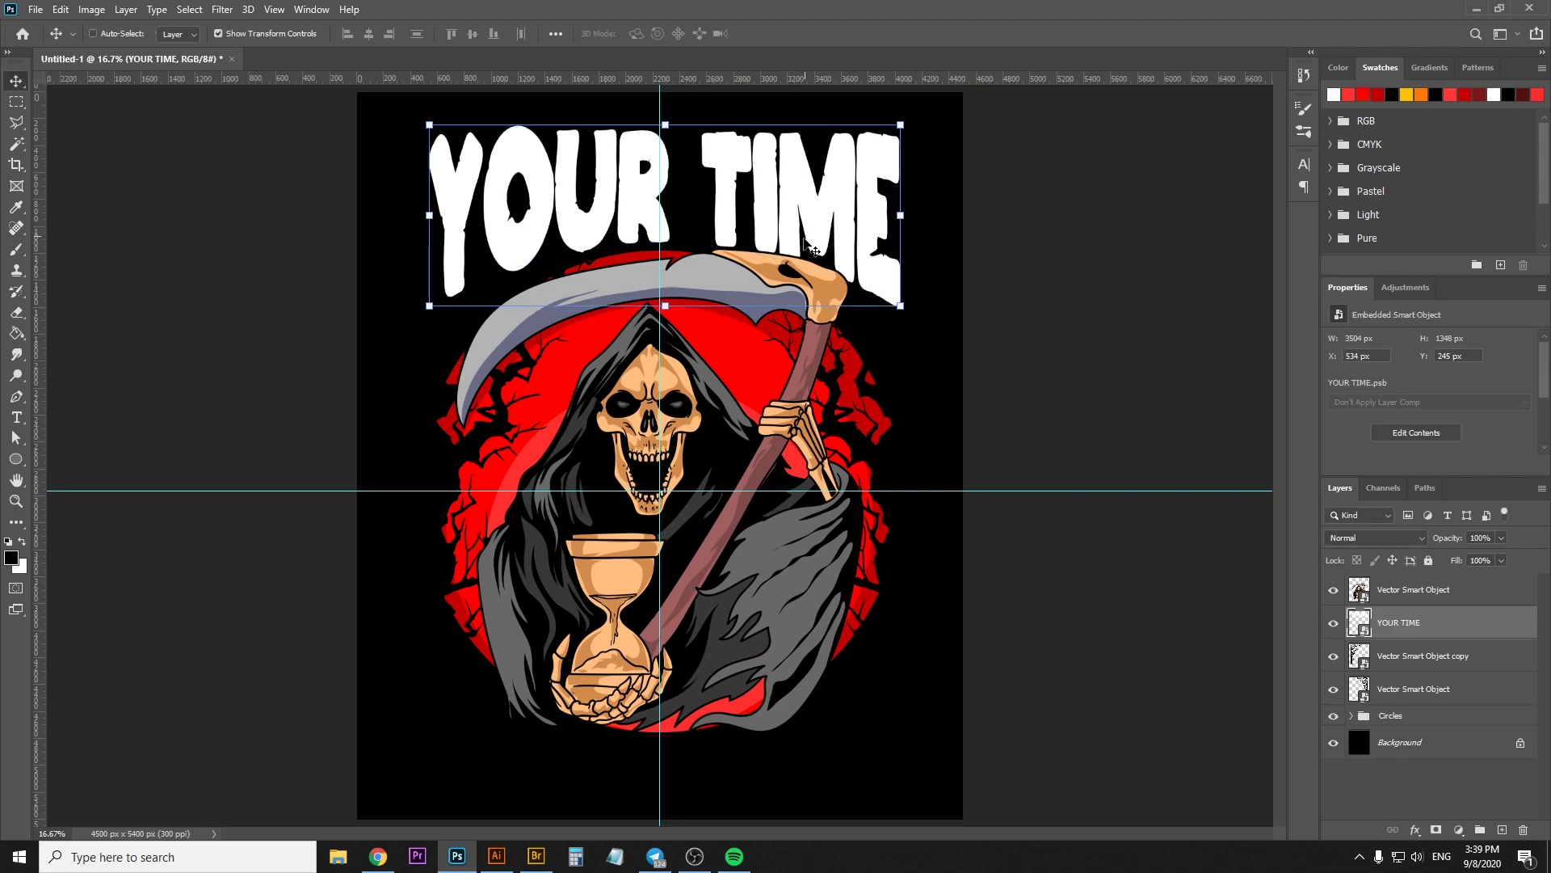
Stretch YOUR TIME to about 3504 × 1476 px and lower it slightly
key("ctrl+t")
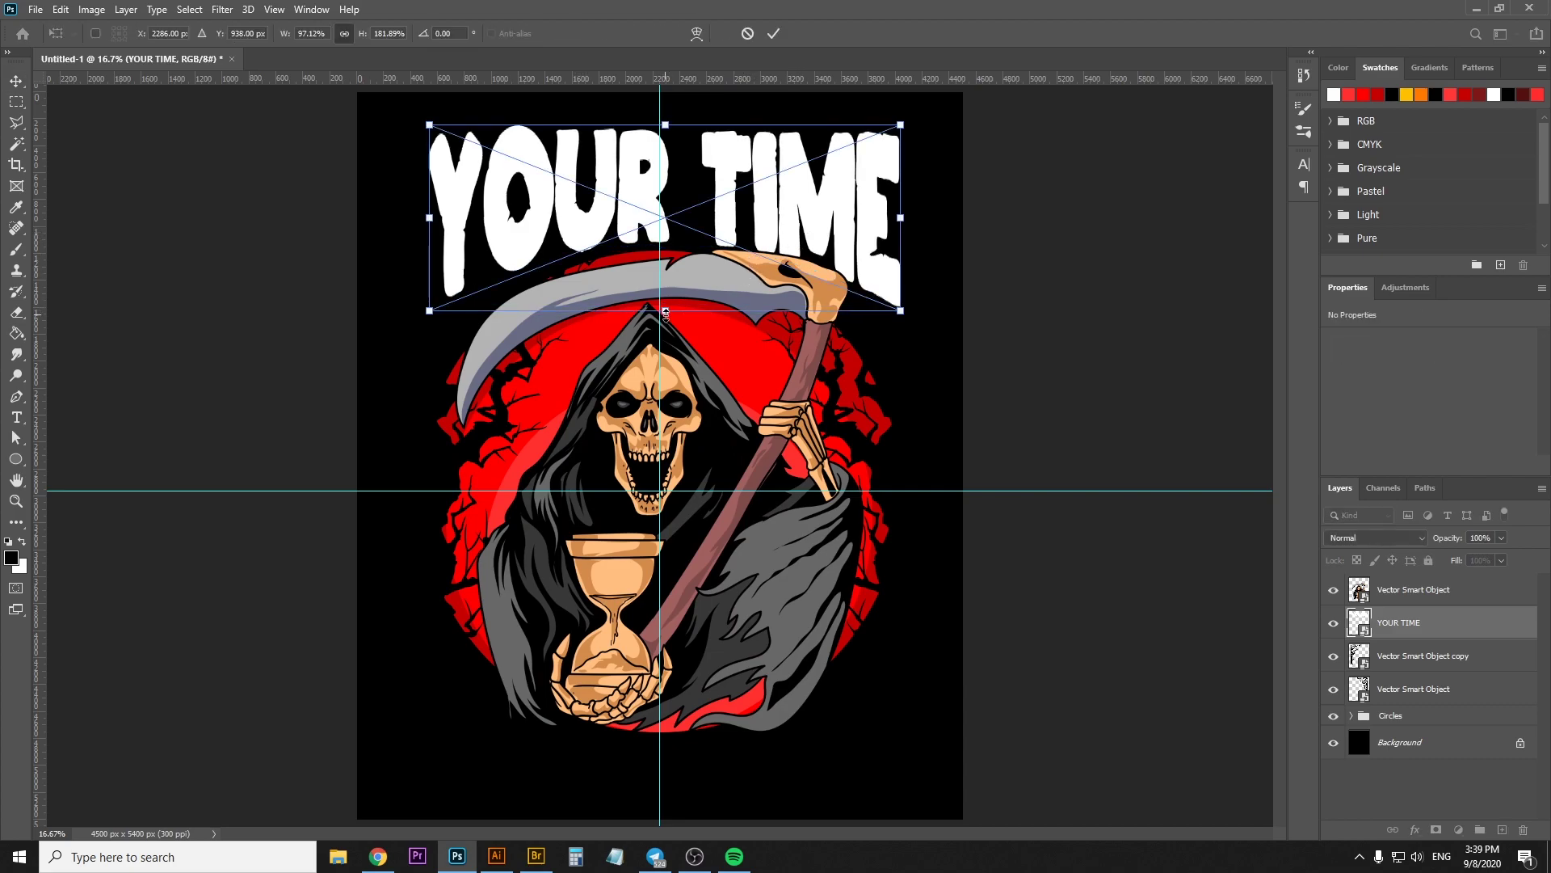
left_click_drag(664, 313, 666, 323)
key("Return")
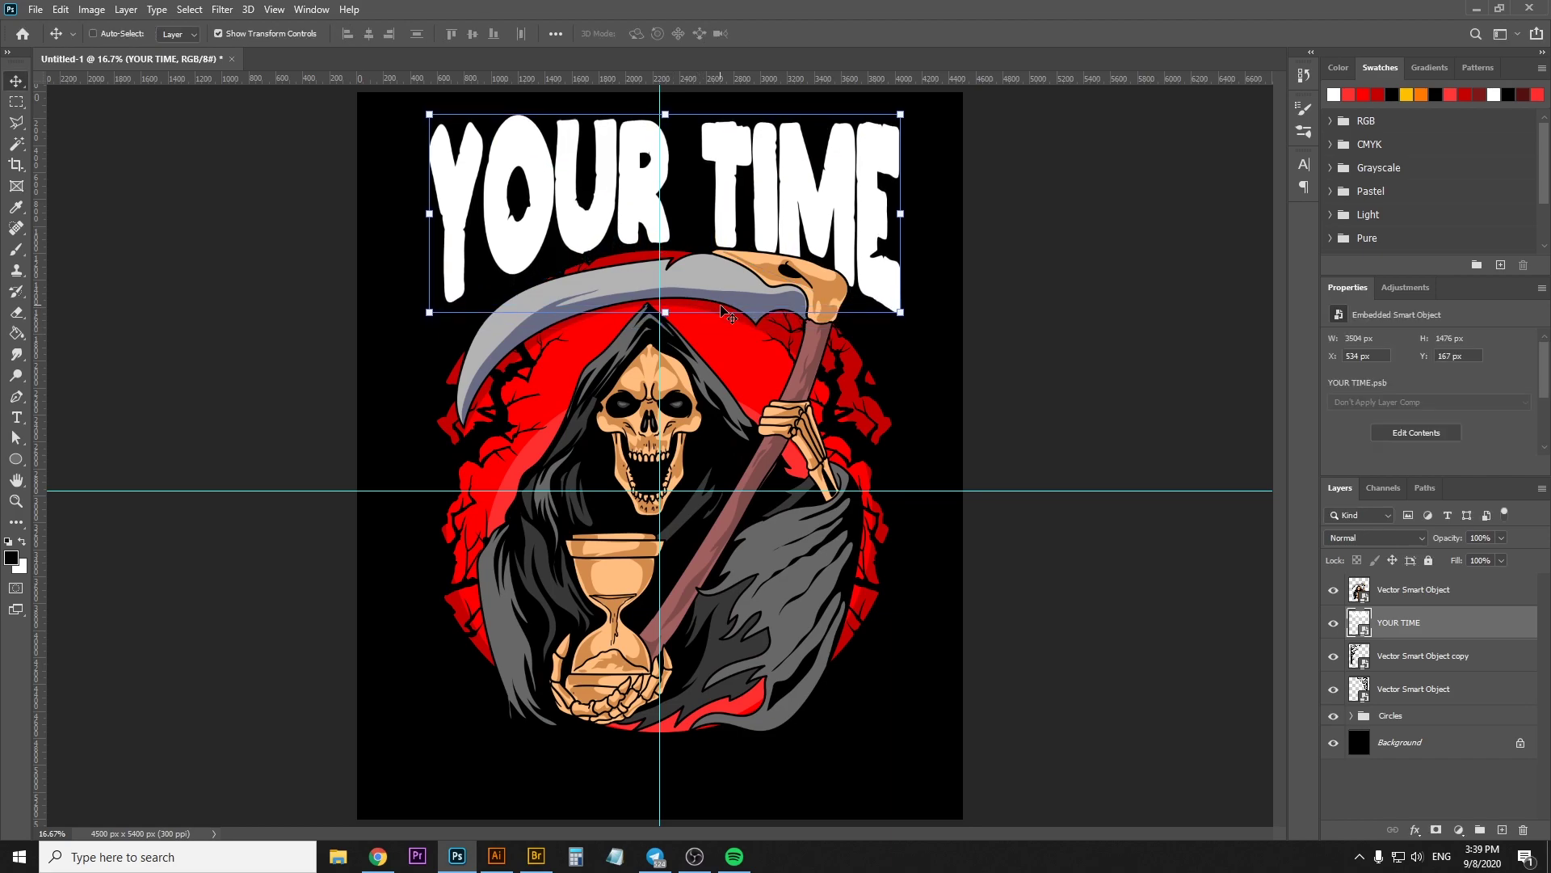
left_click_drag(725, 314, 729, 318)
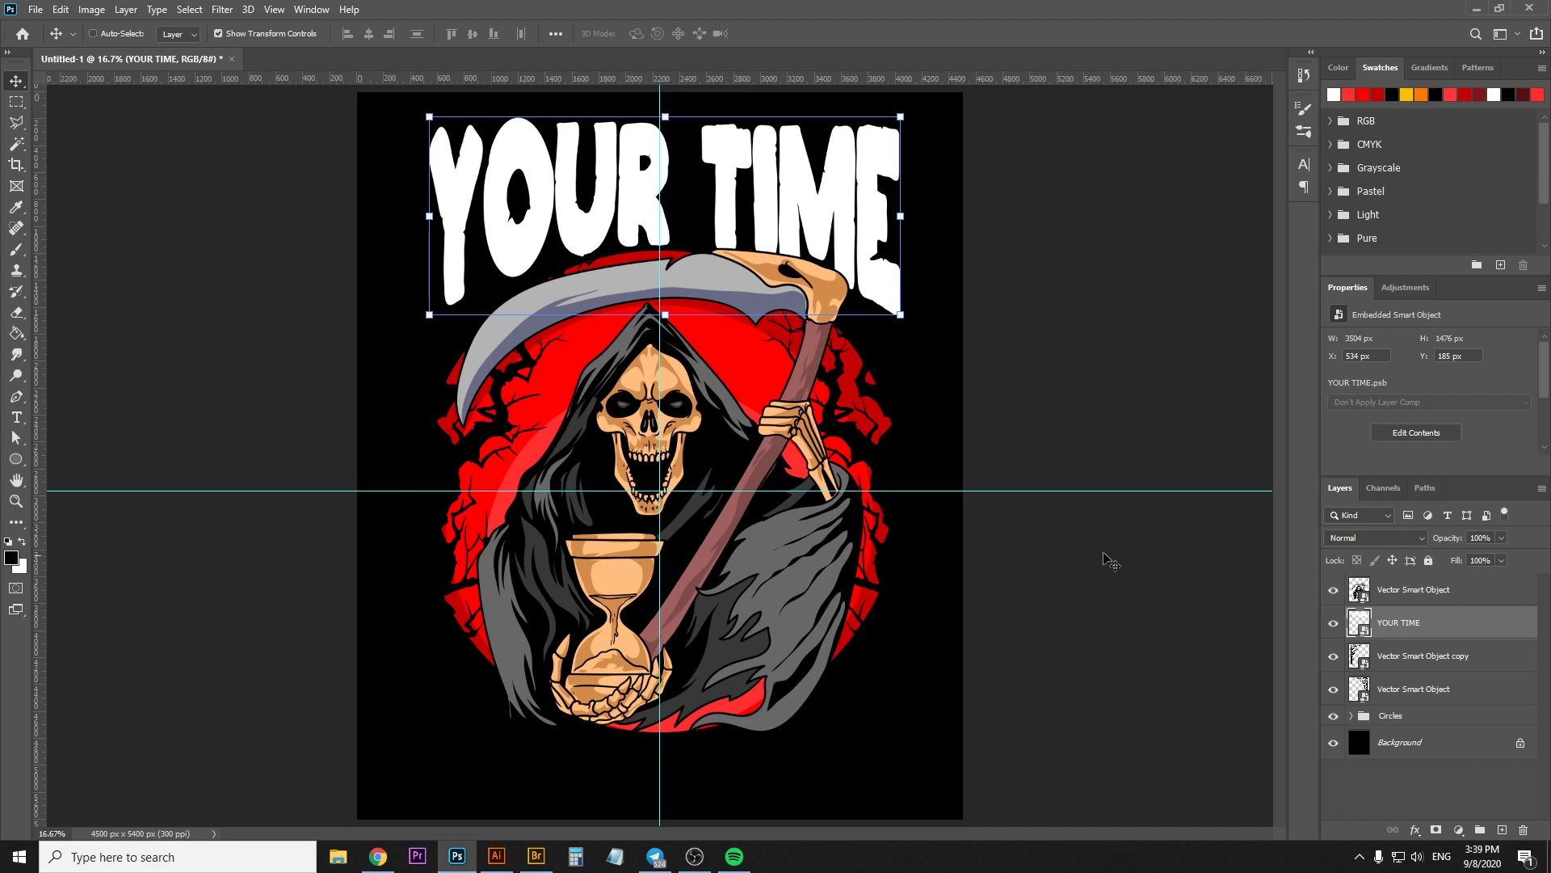
Add a white WILL COME text layer to the design
key("alt+Tab")
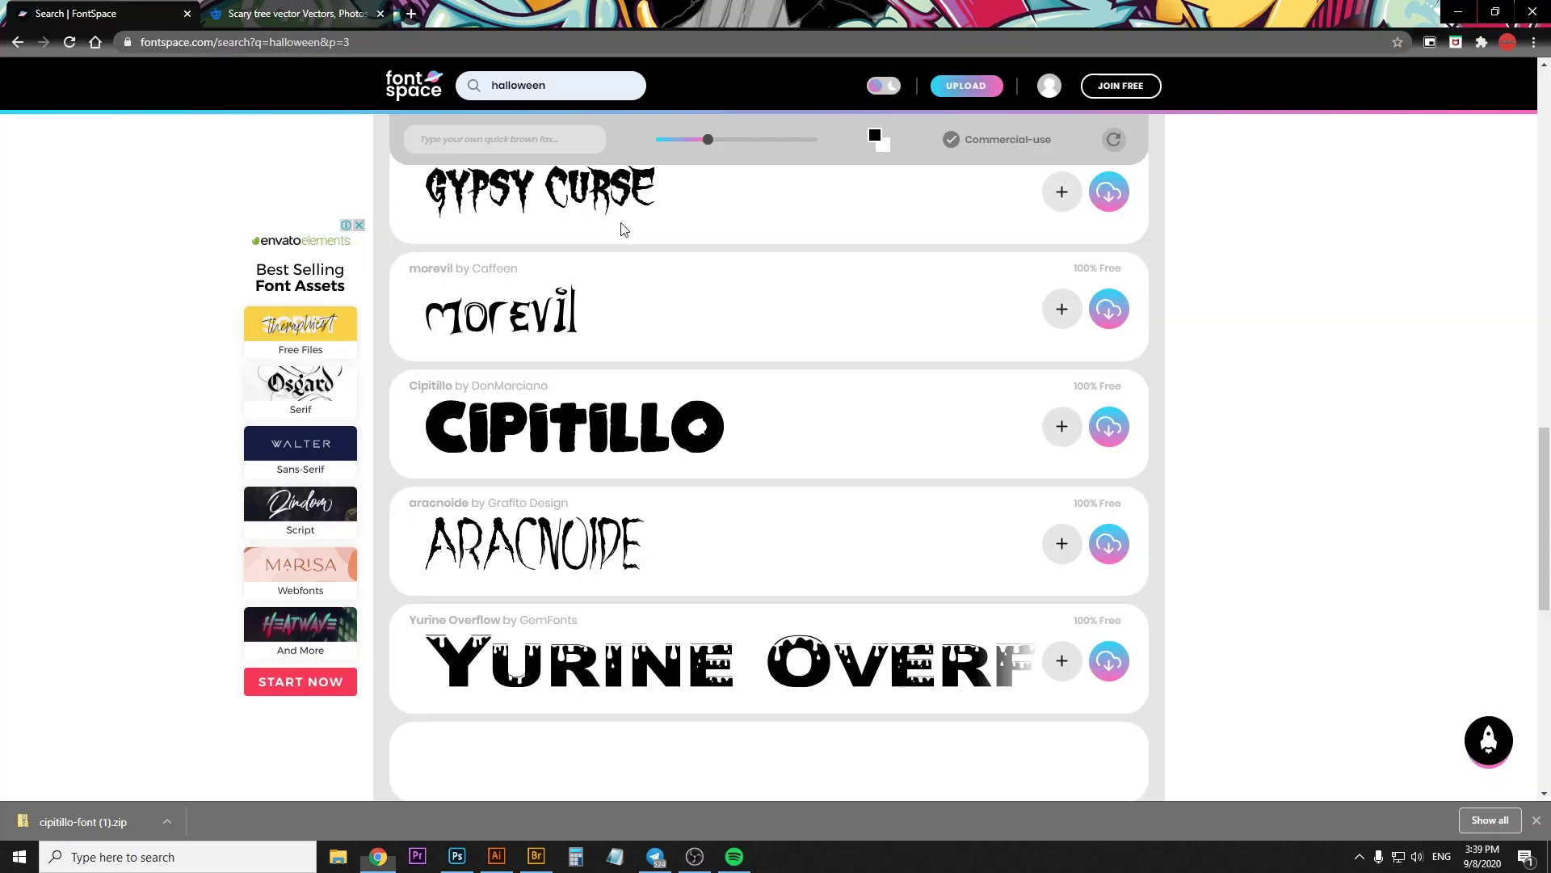
key("alt+Tab")
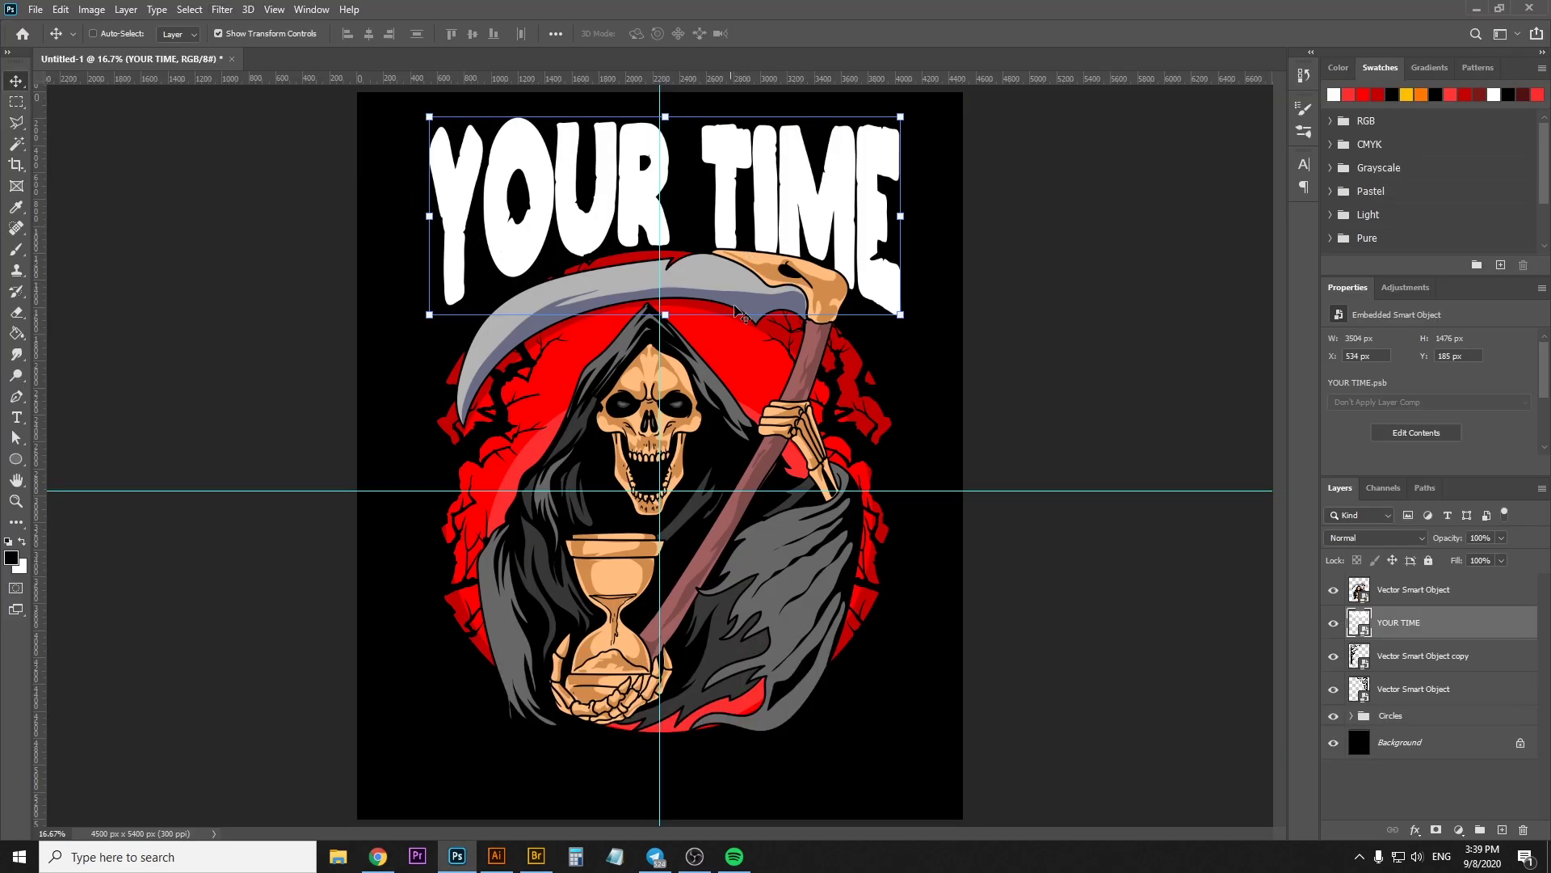
key("t")
left_click(475, 671)
key("ctrl+v")
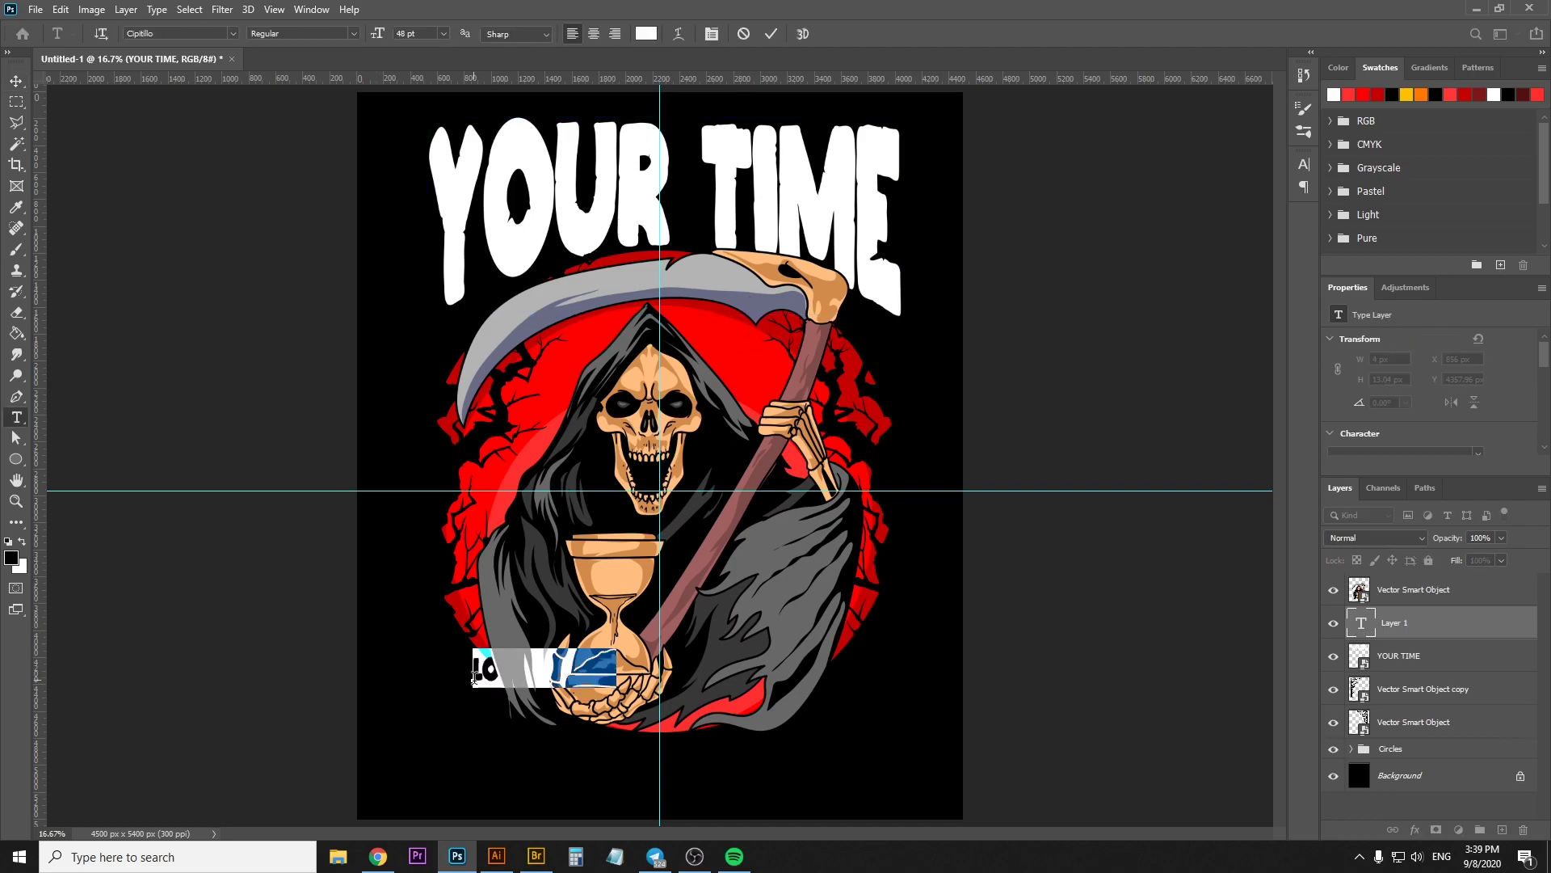
type("W")
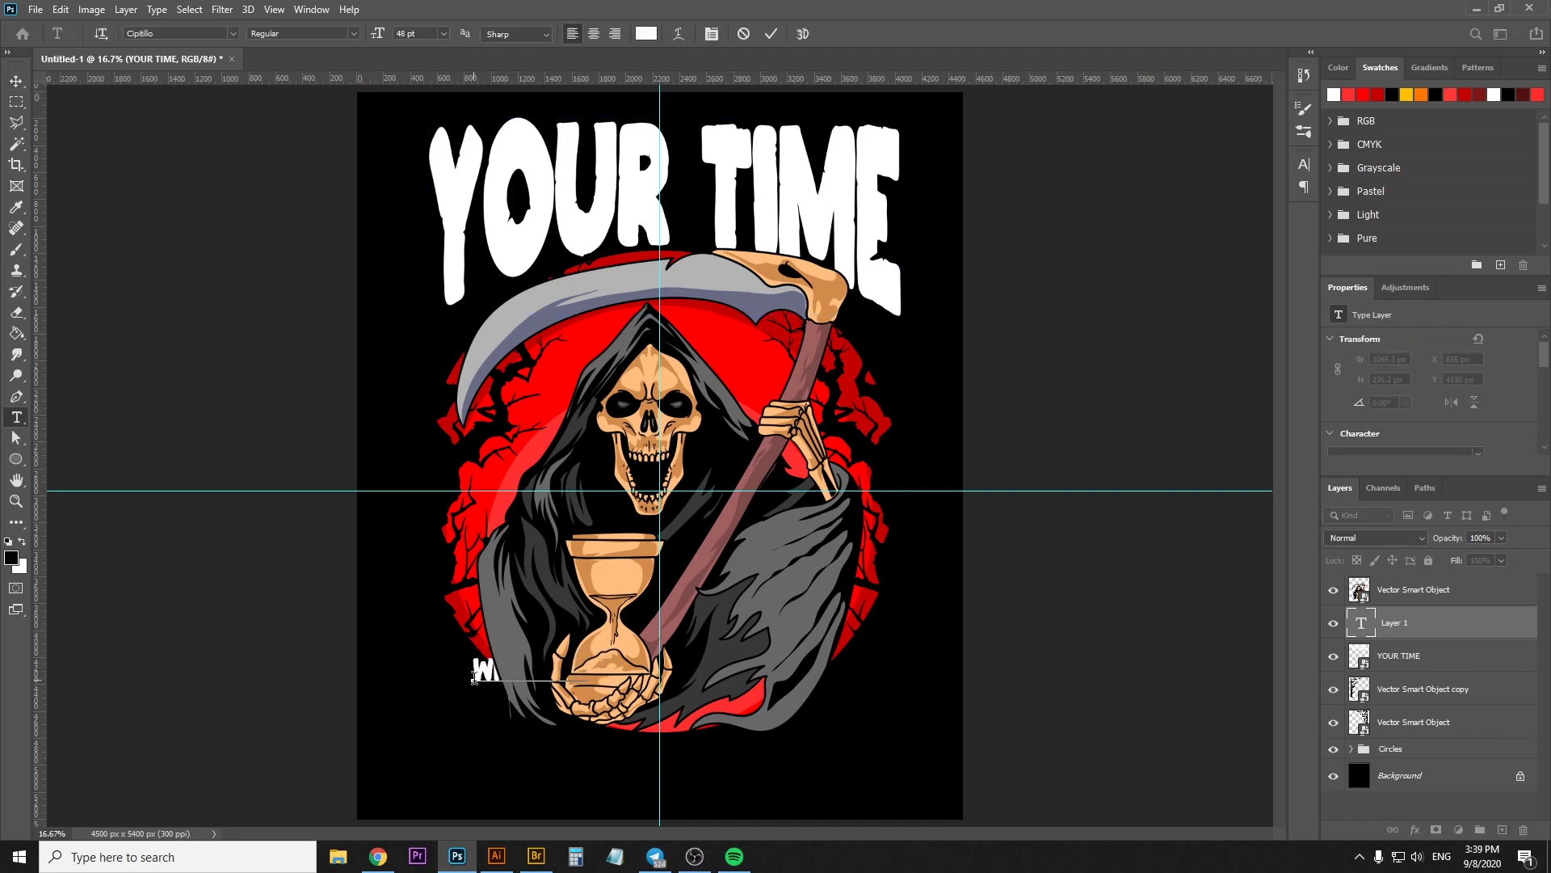
left_click(771, 33)
key("v")
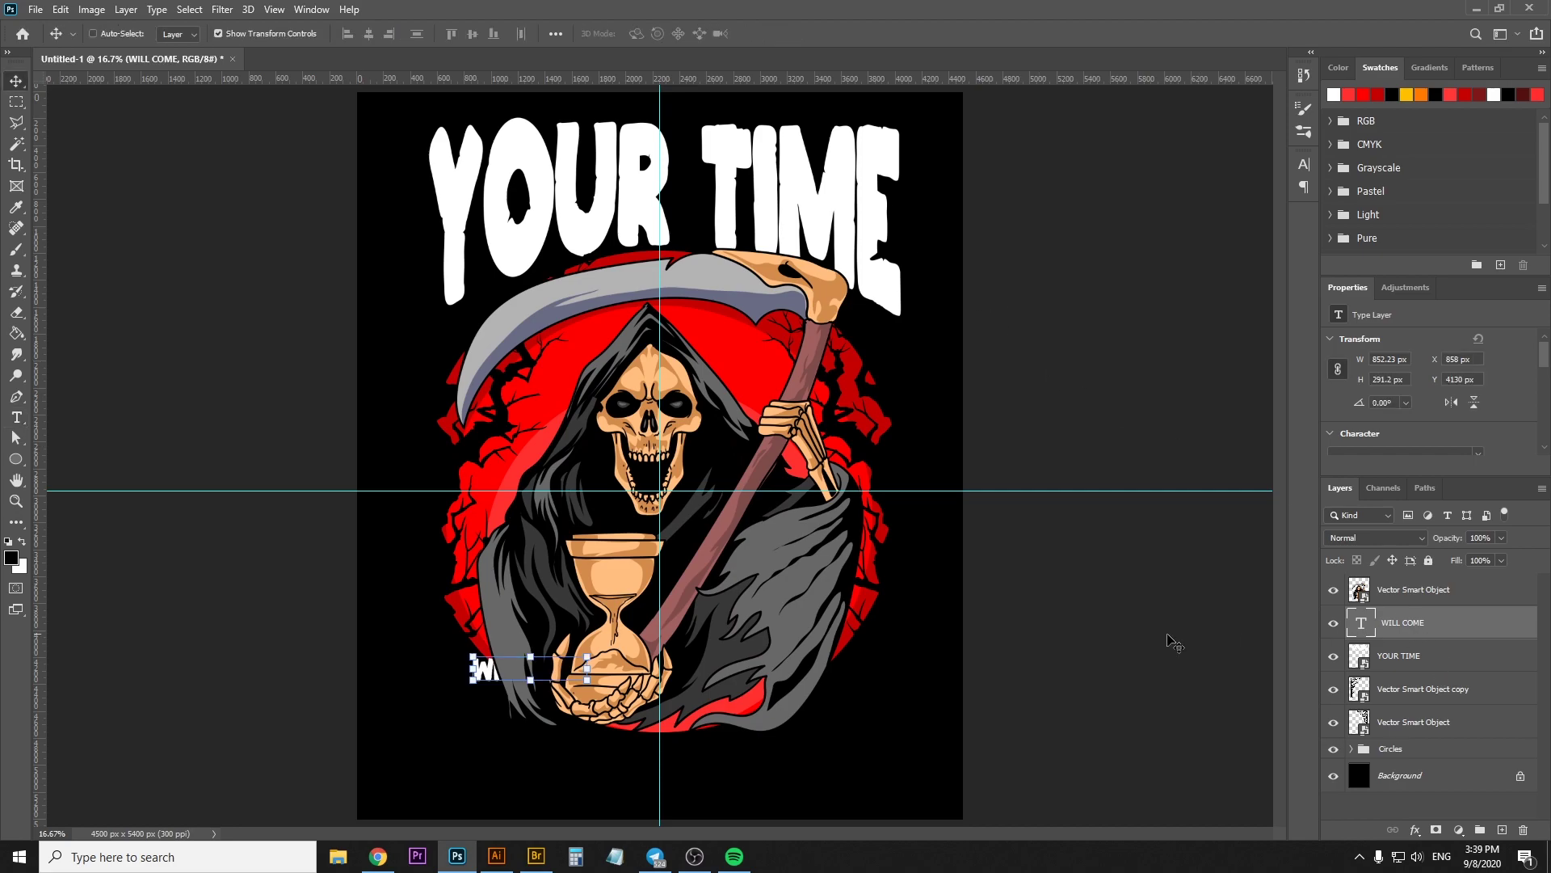
Scale WILL COME to about 3535 × 1208 px and place it across the bottom
left_click_drag(600, 660, 503, 164)
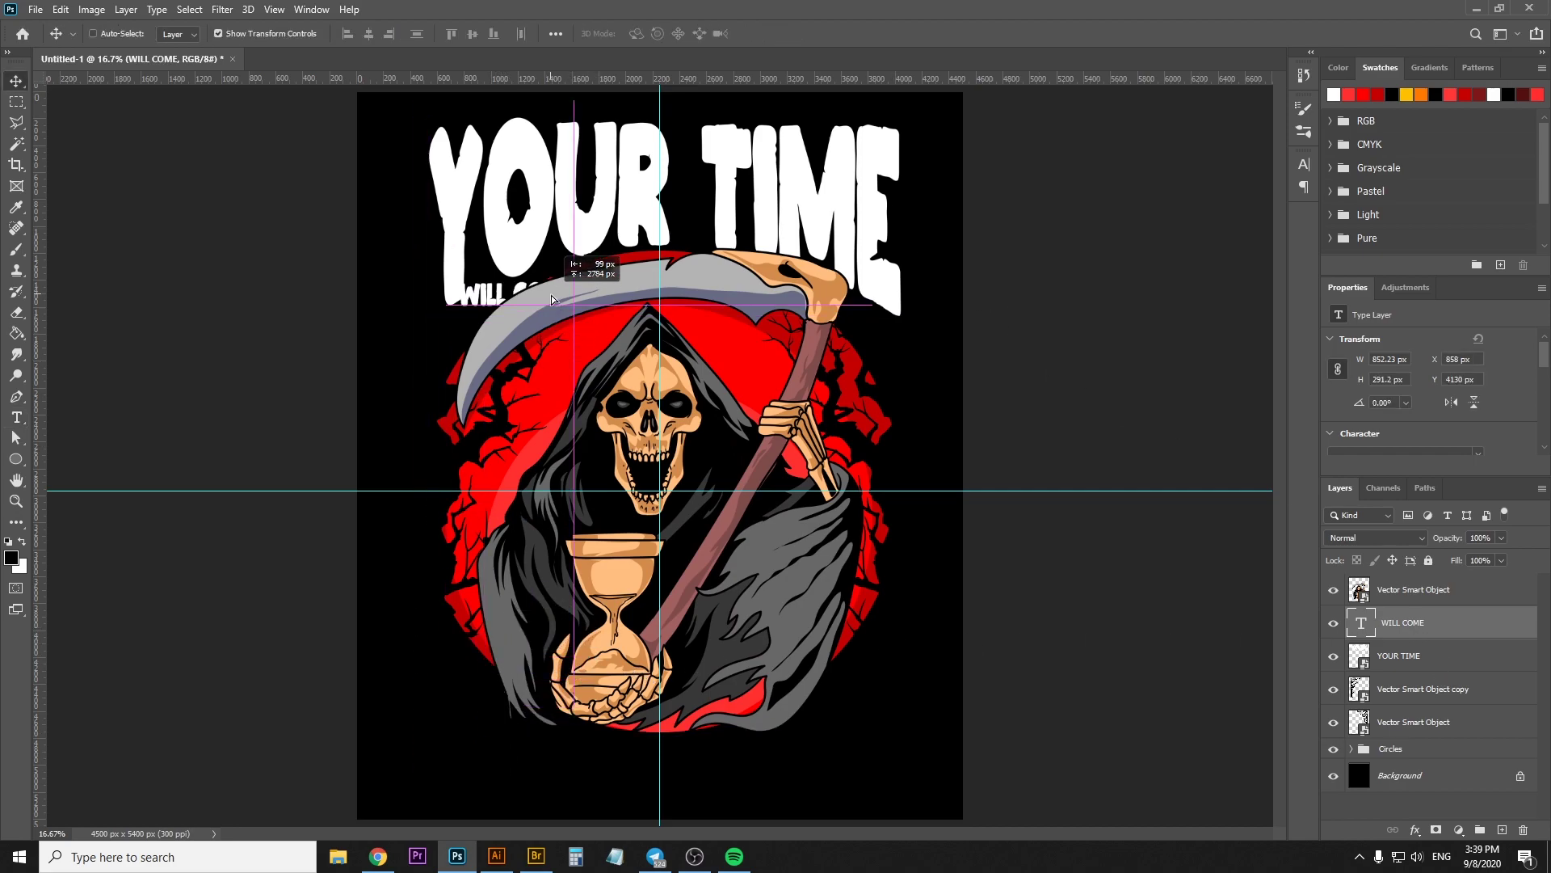
key("ctrl+t")
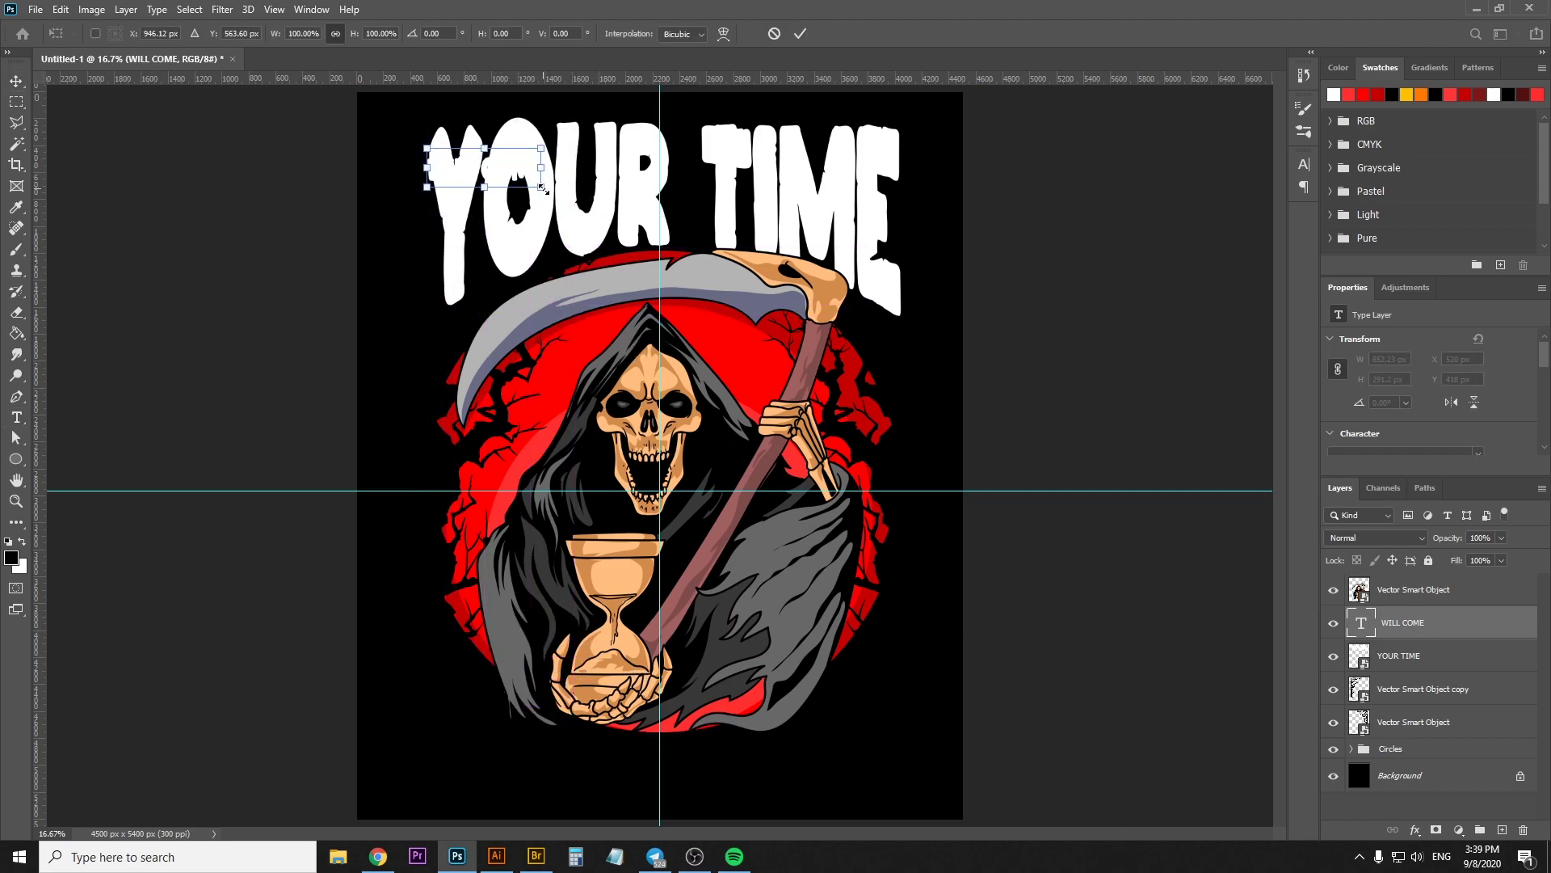
left_click_drag(546, 172, 838, 407)
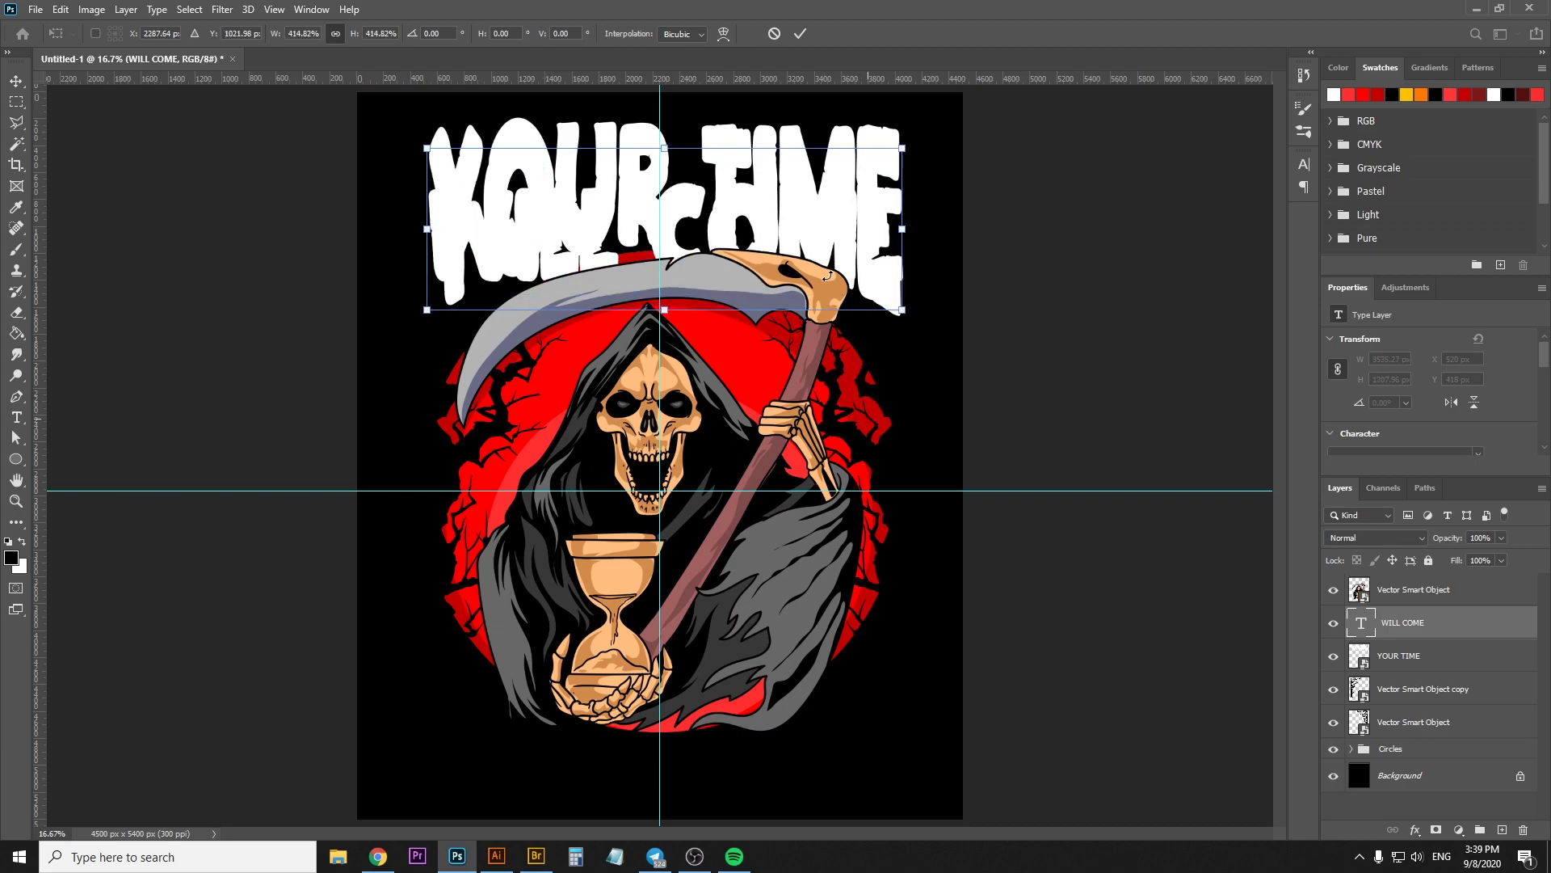
key("Return")
mouse_move(827, 216)
left_mouse_down()
mouse_move(824, 748)
mouse_move(830, 260)
mouse_move(798, 753)
mouse_move(831, 779)
left_mouse_up()
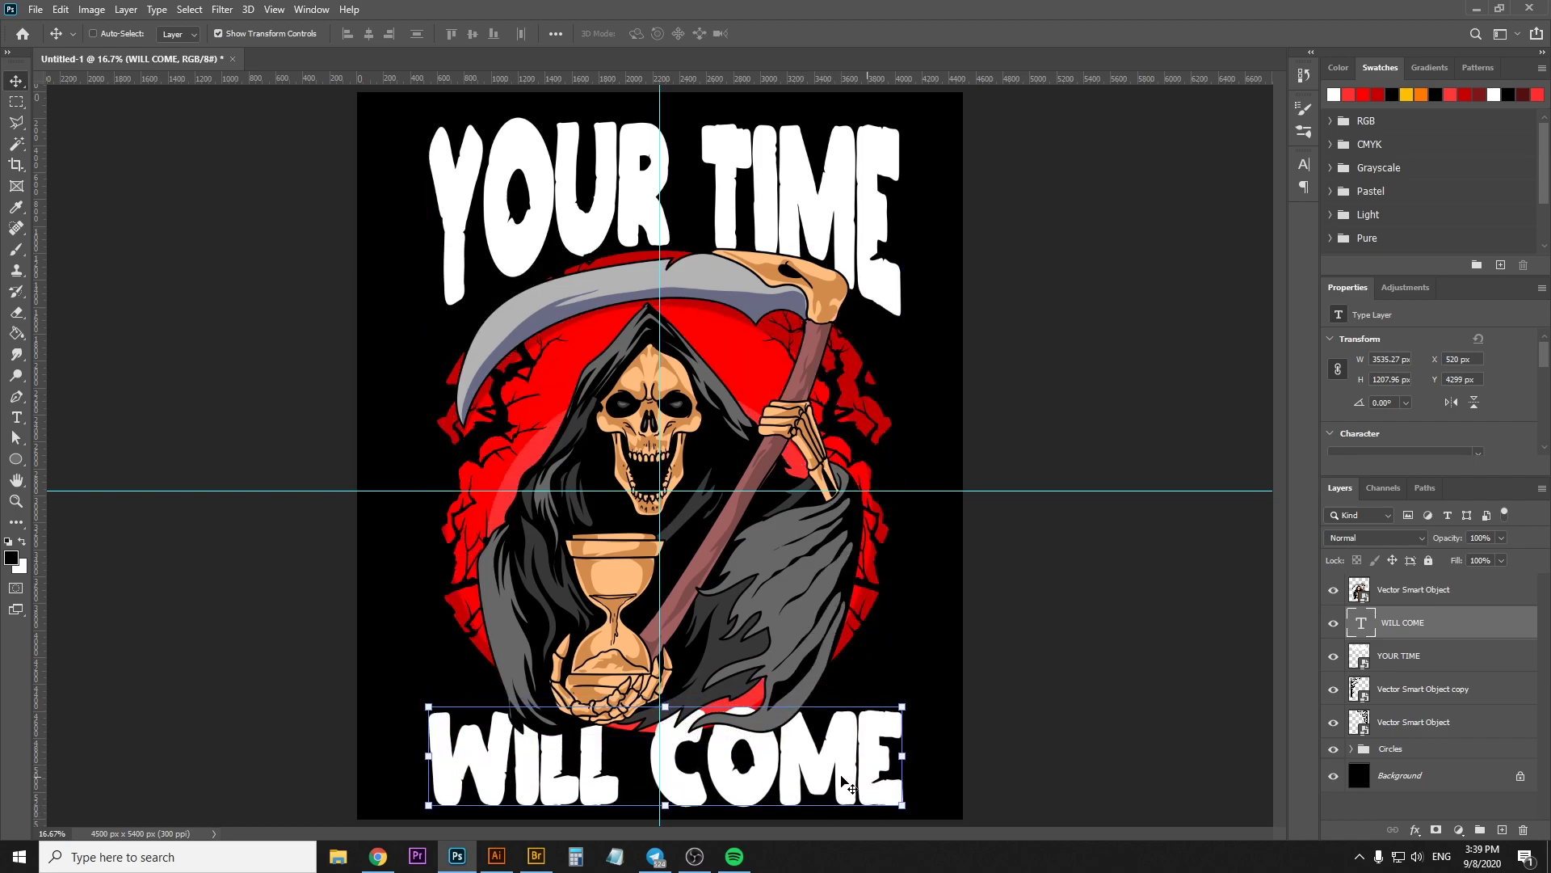
key("Down")
key("Down")
key("Down")
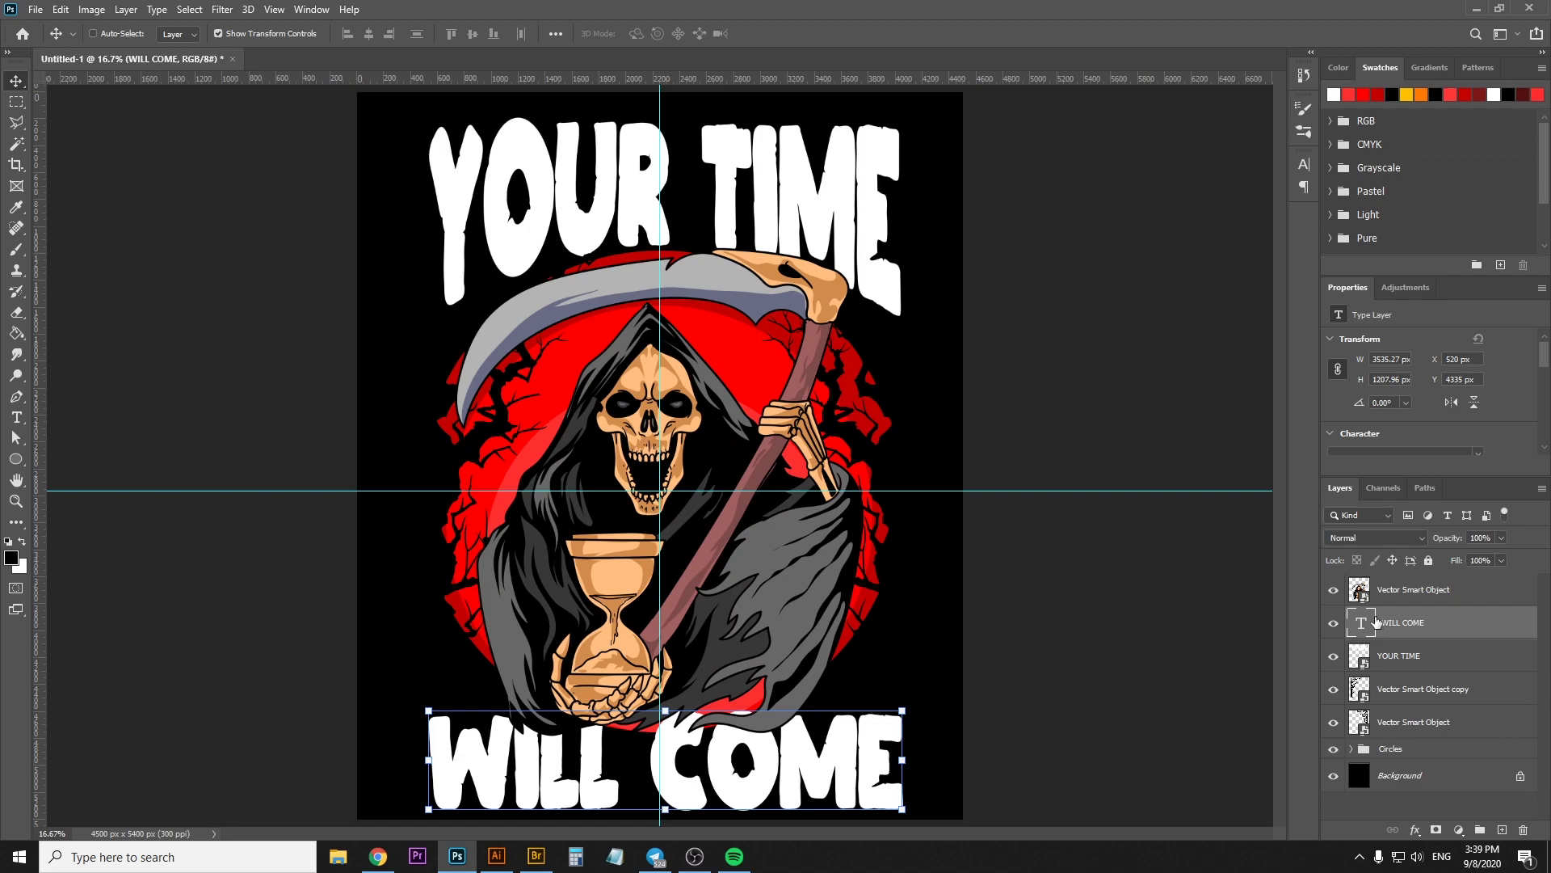
Convert WILL COME into a smart object and stretch it taller
right_click(1394, 625)
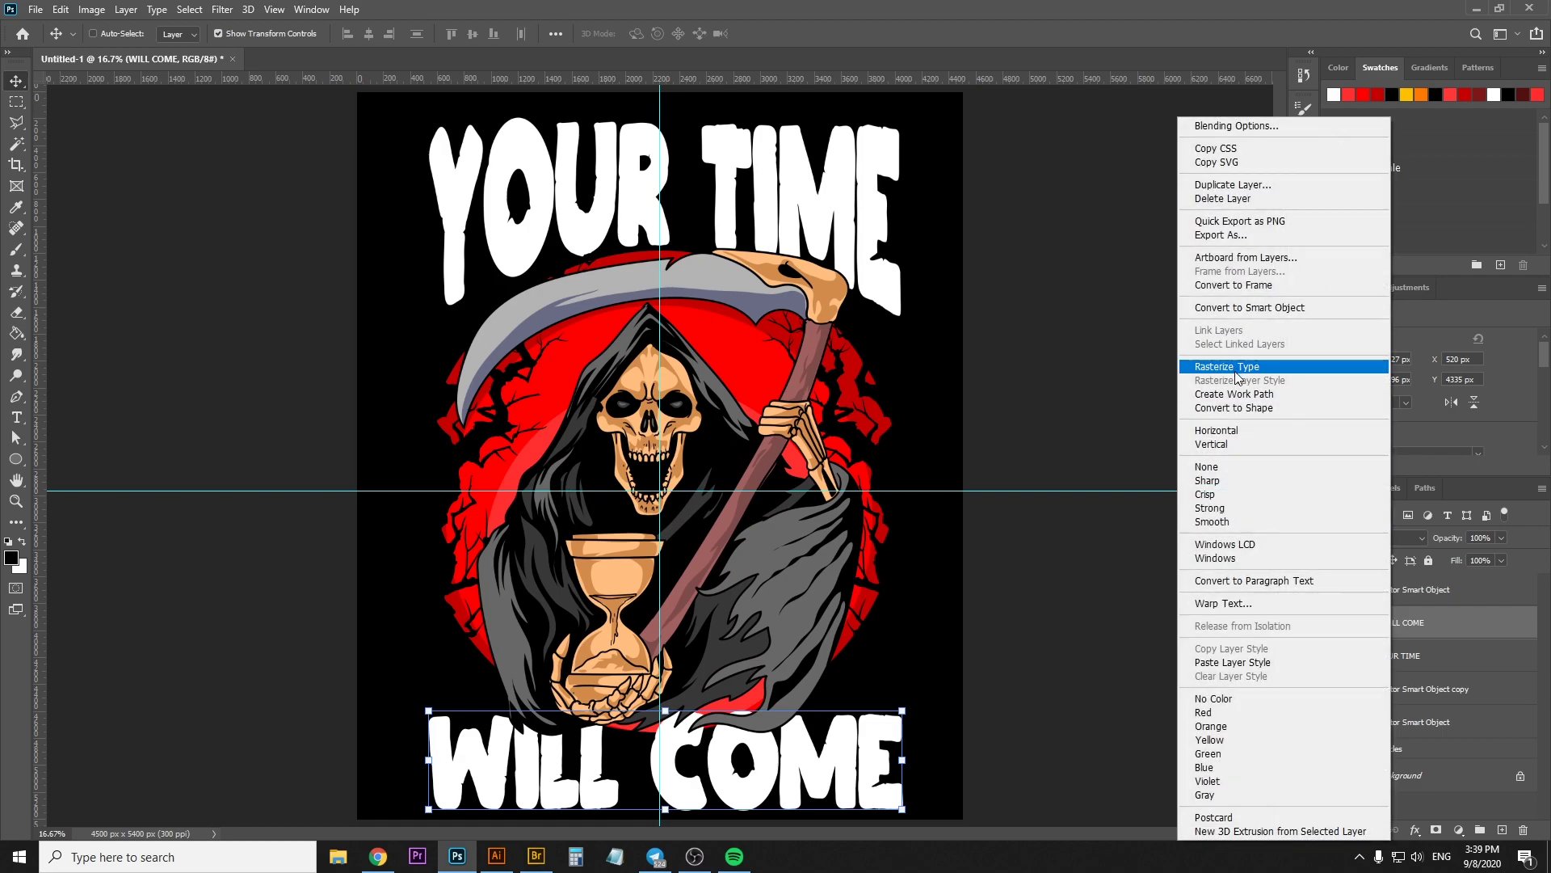
left_click(1275, 312)
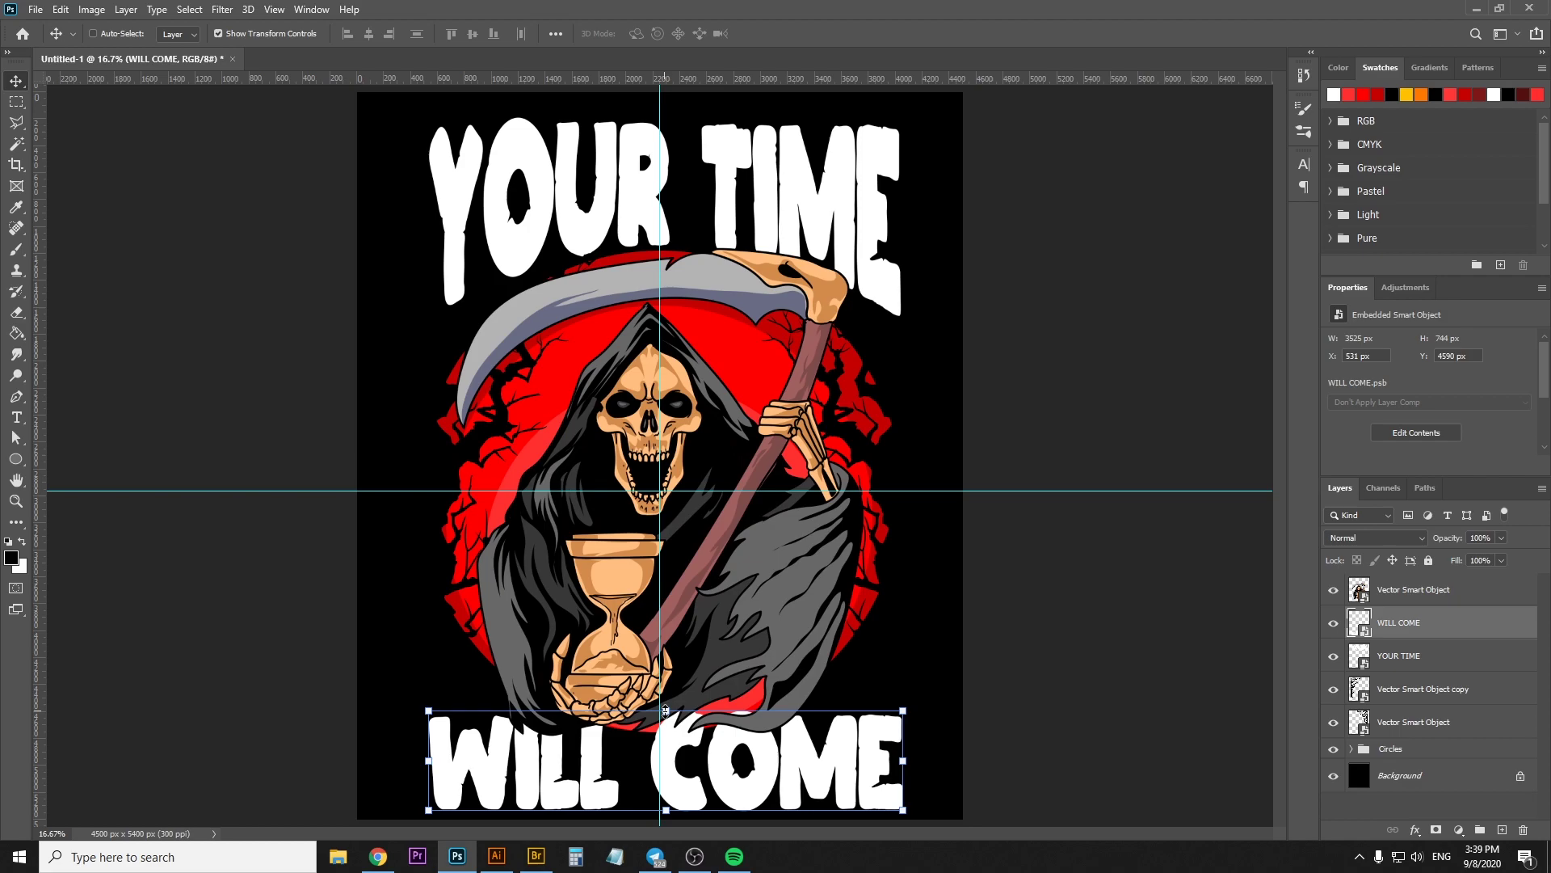
left_click_drag(664, 709, 667, 638)
key("Return")
Move WILL COME to the top of the layer stack and shift the whole artwork up slightly
left_click_drag(1412, 623, 1410, 584)
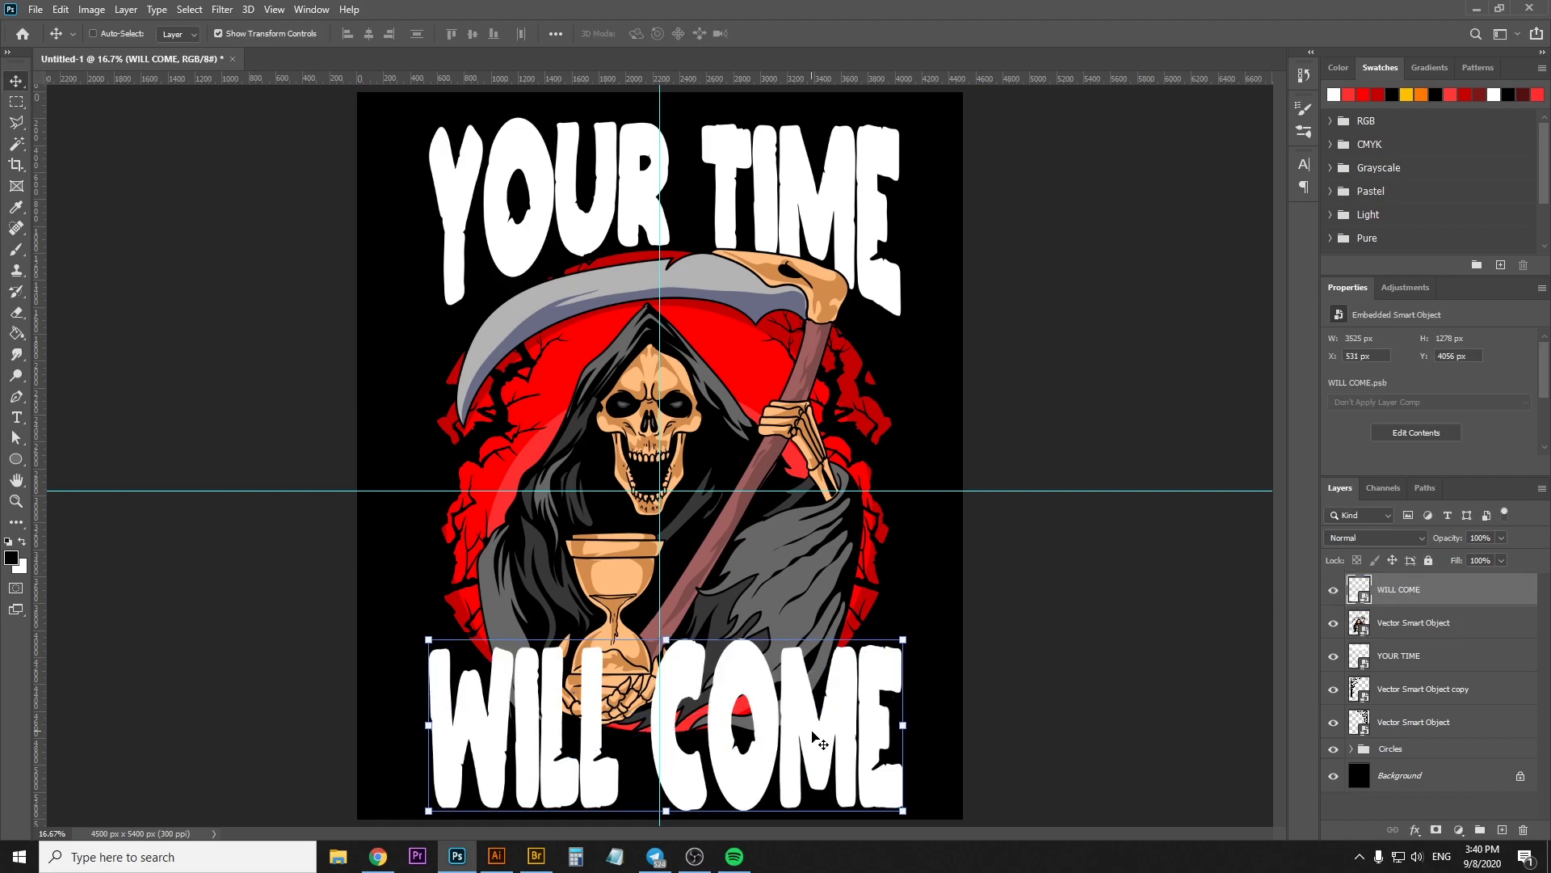
left_click_drag(821, 741, 820, 744)
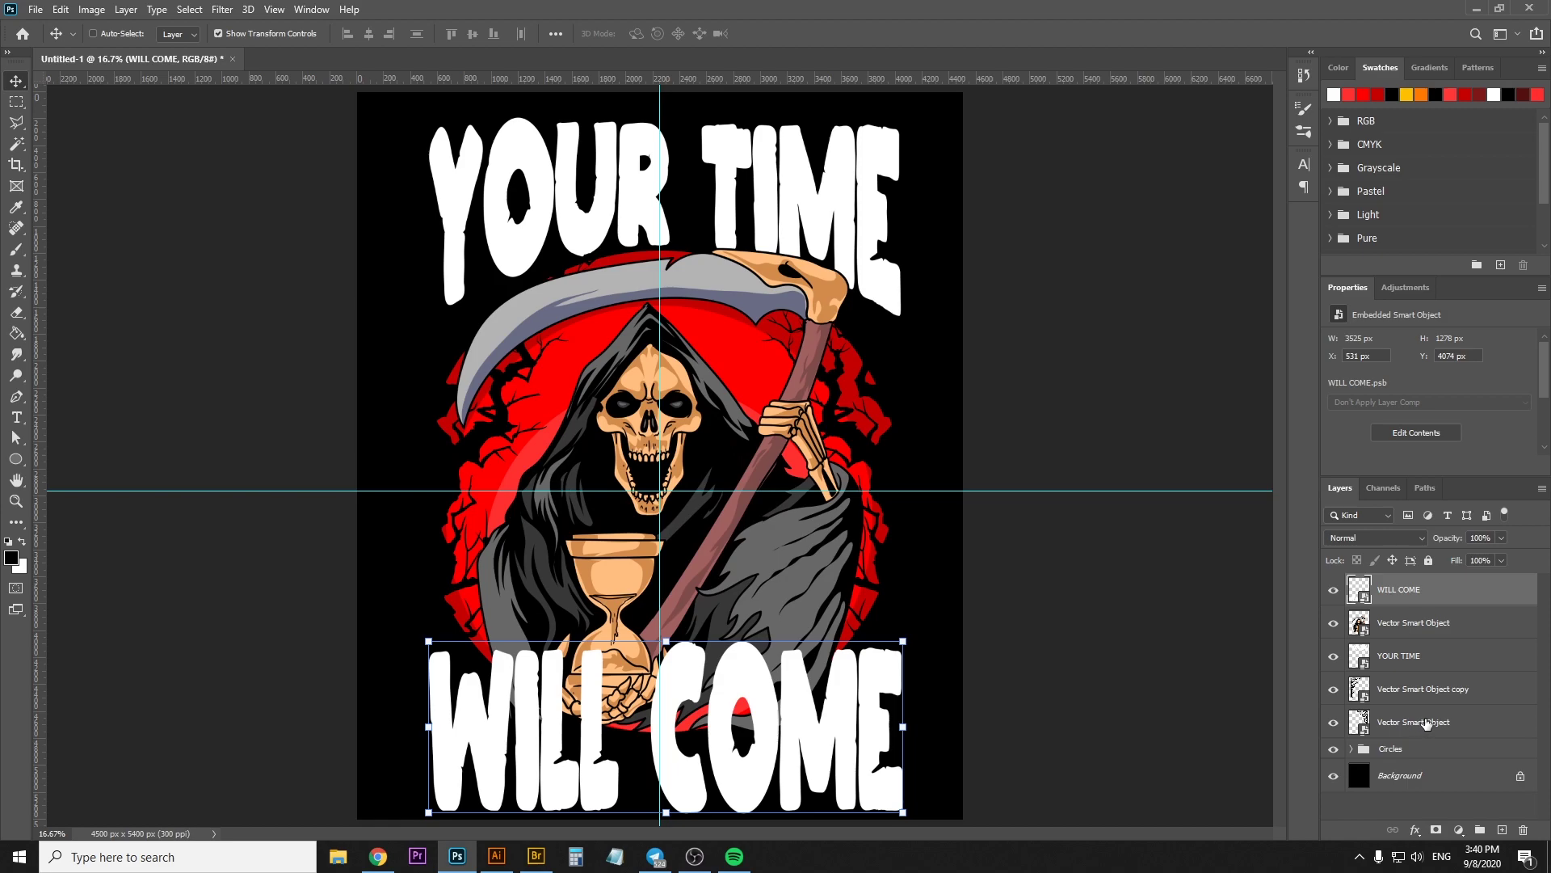
left_click(1406, 748, "shift")
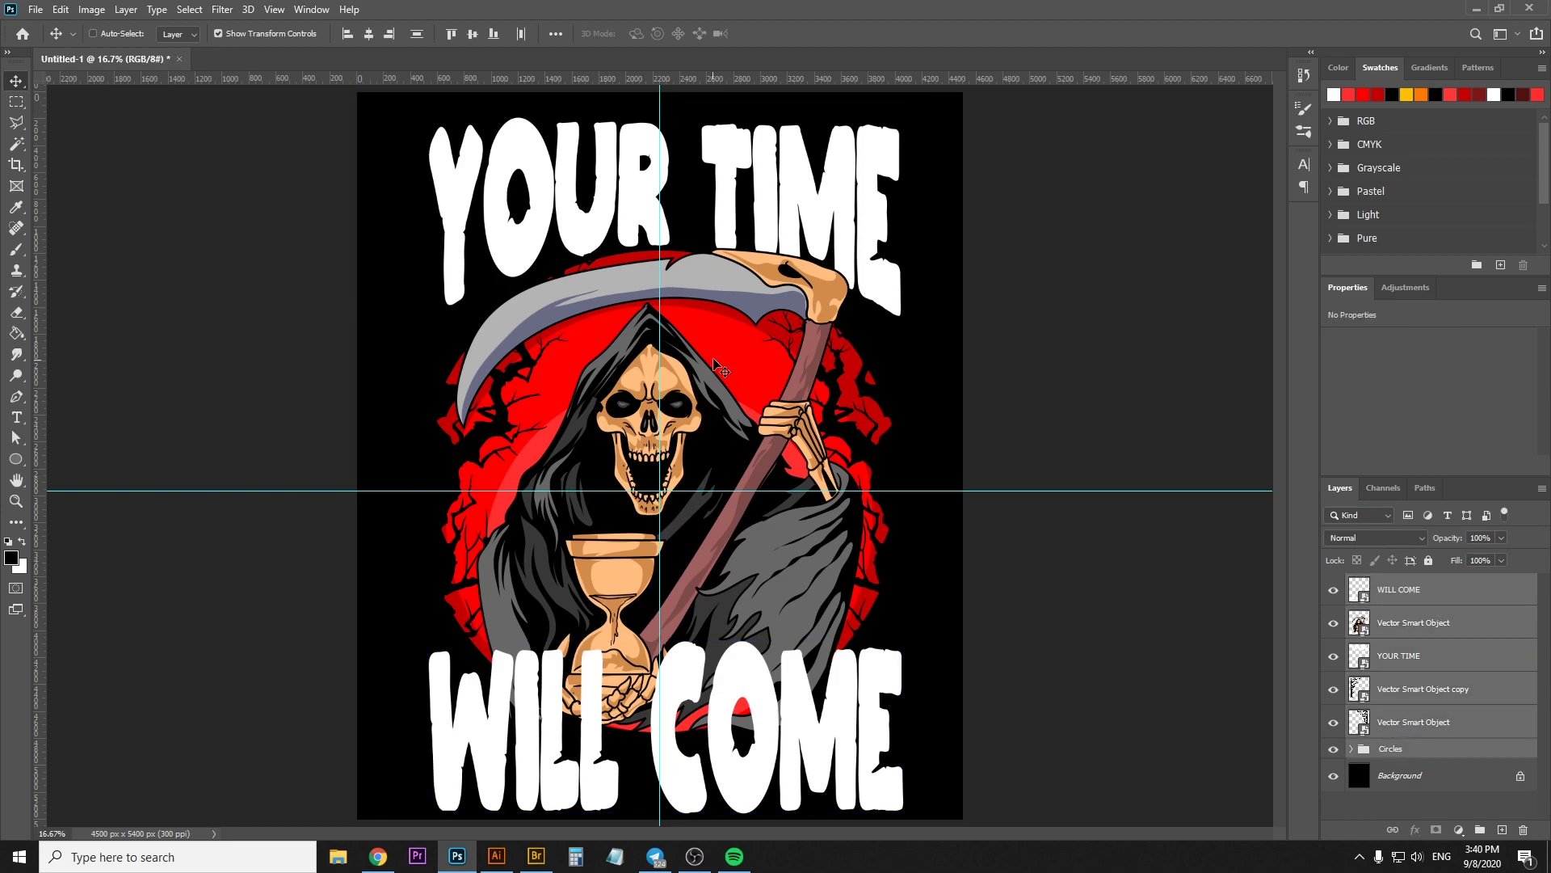
left_click_drag(723, 369, 715, 342)
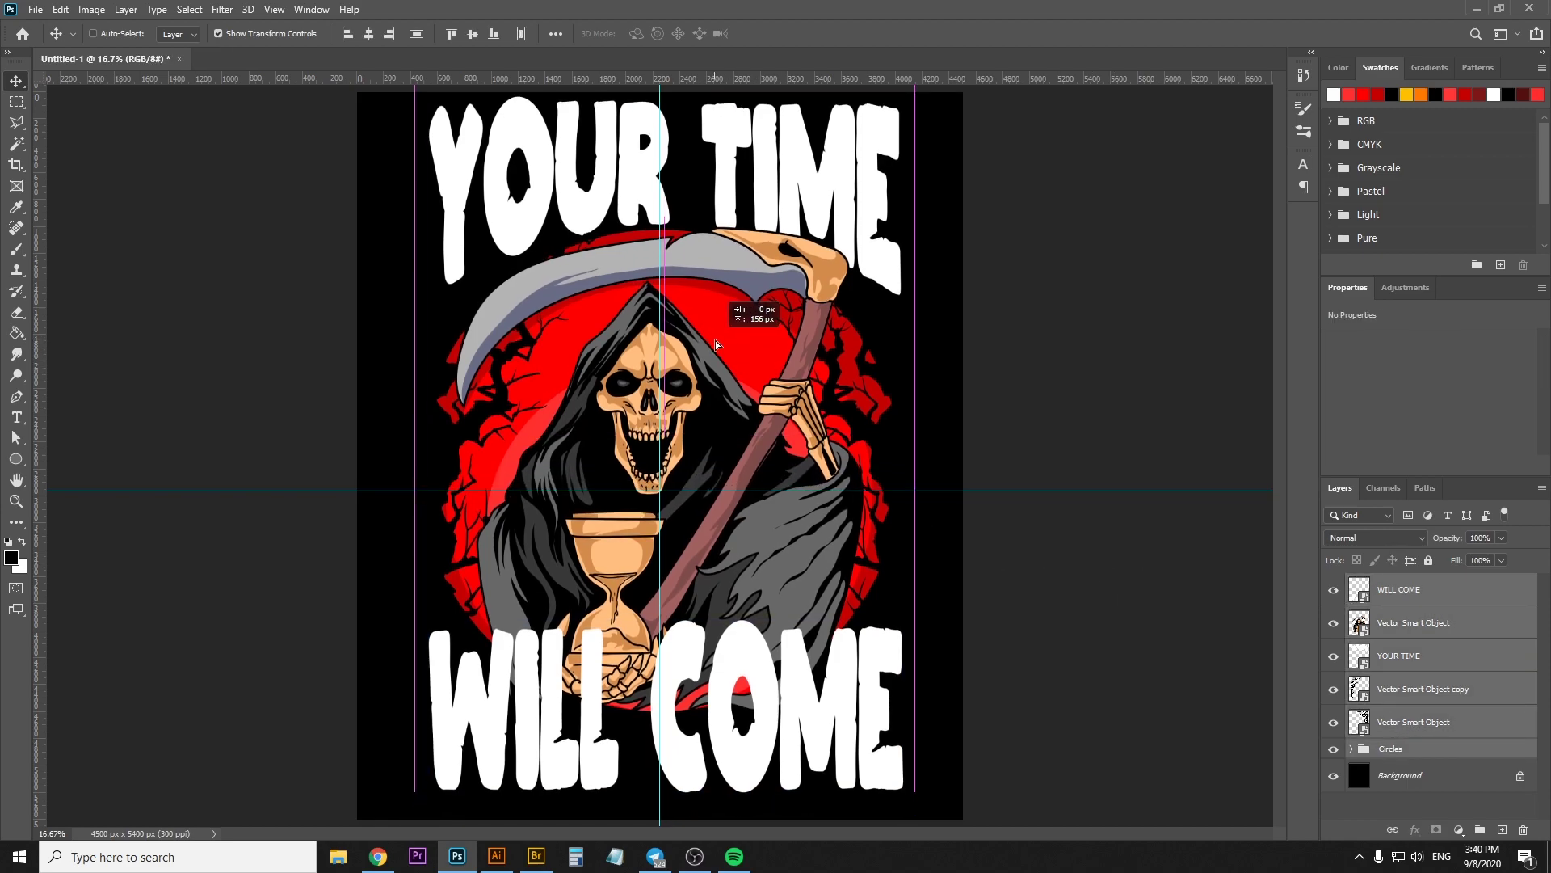
left_click_drag(716, 338, 732, 353)
Lower the WILL COME layer toward the canvas bottom, to about Y 4086 px
left_click(1409, 727)
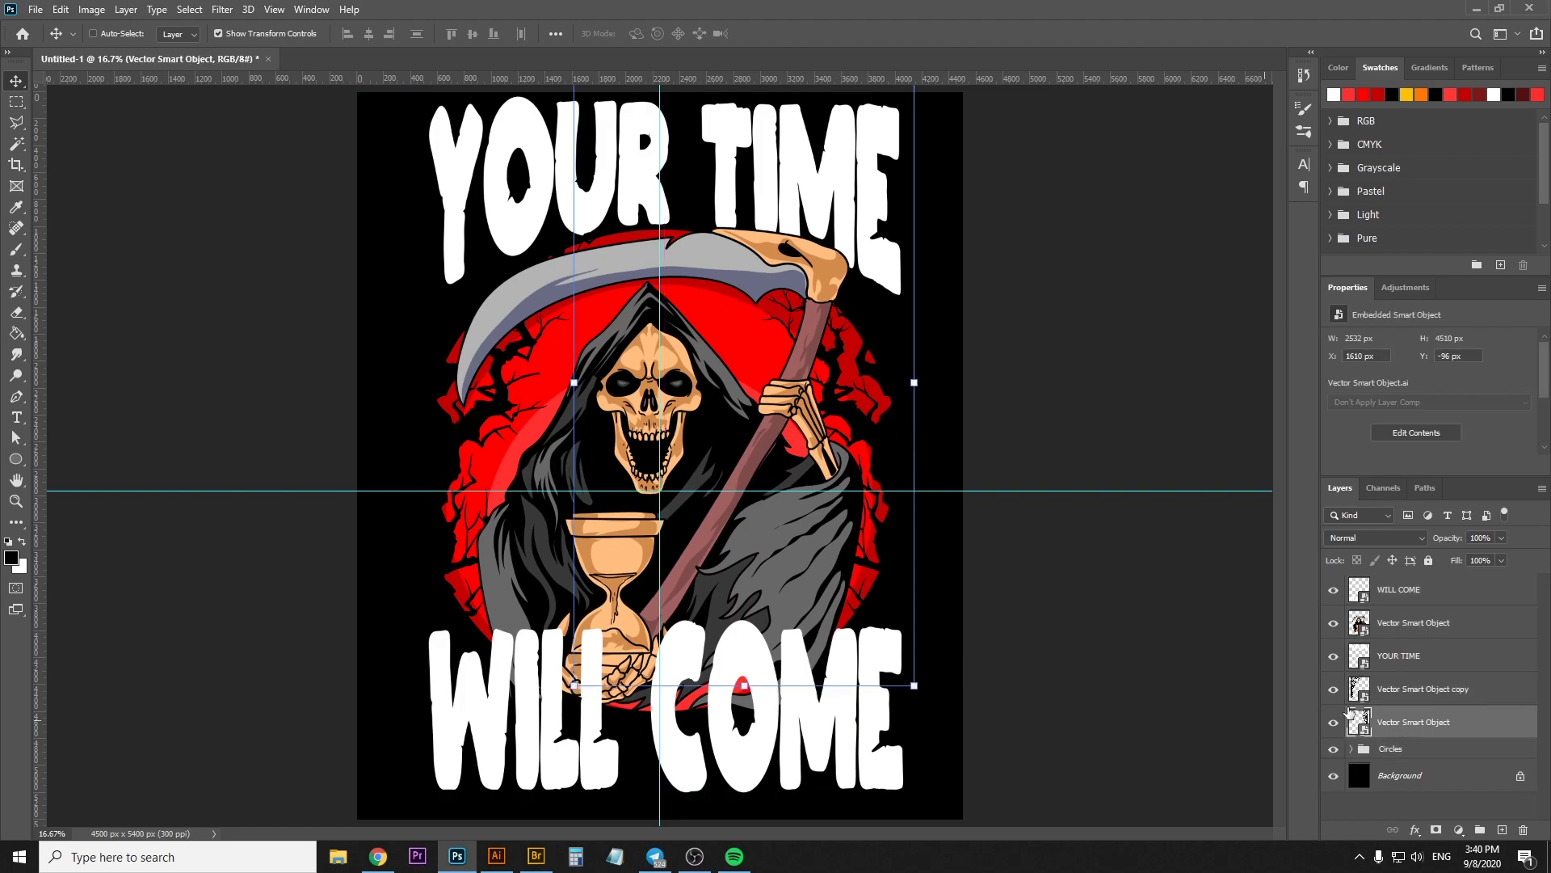
left_click(893, 782, "ctrl")
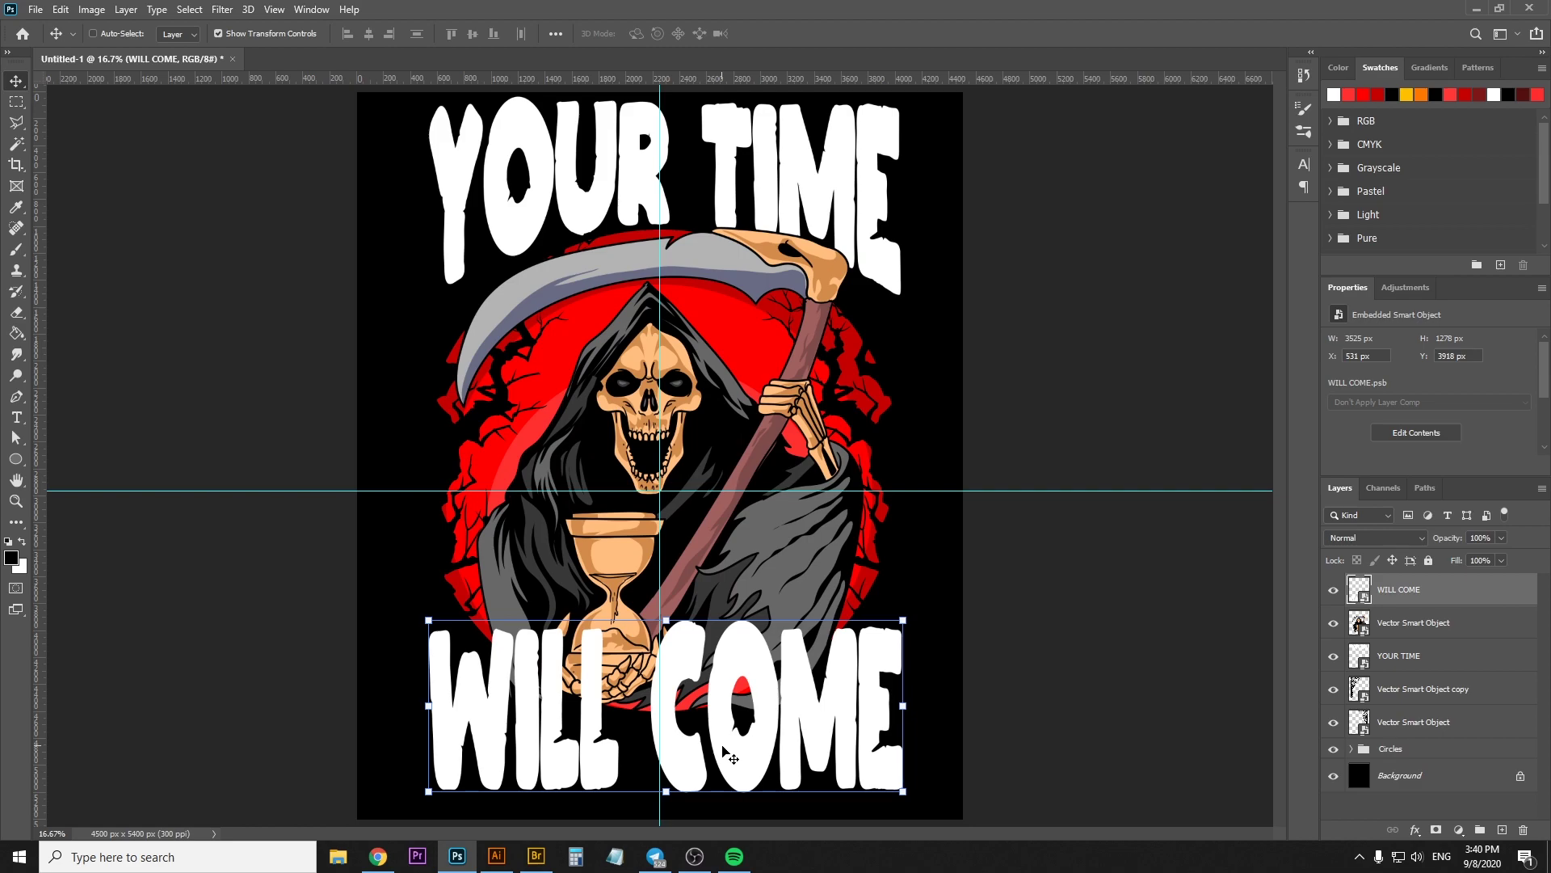
left_click_drag(725, 748, 732, 769)
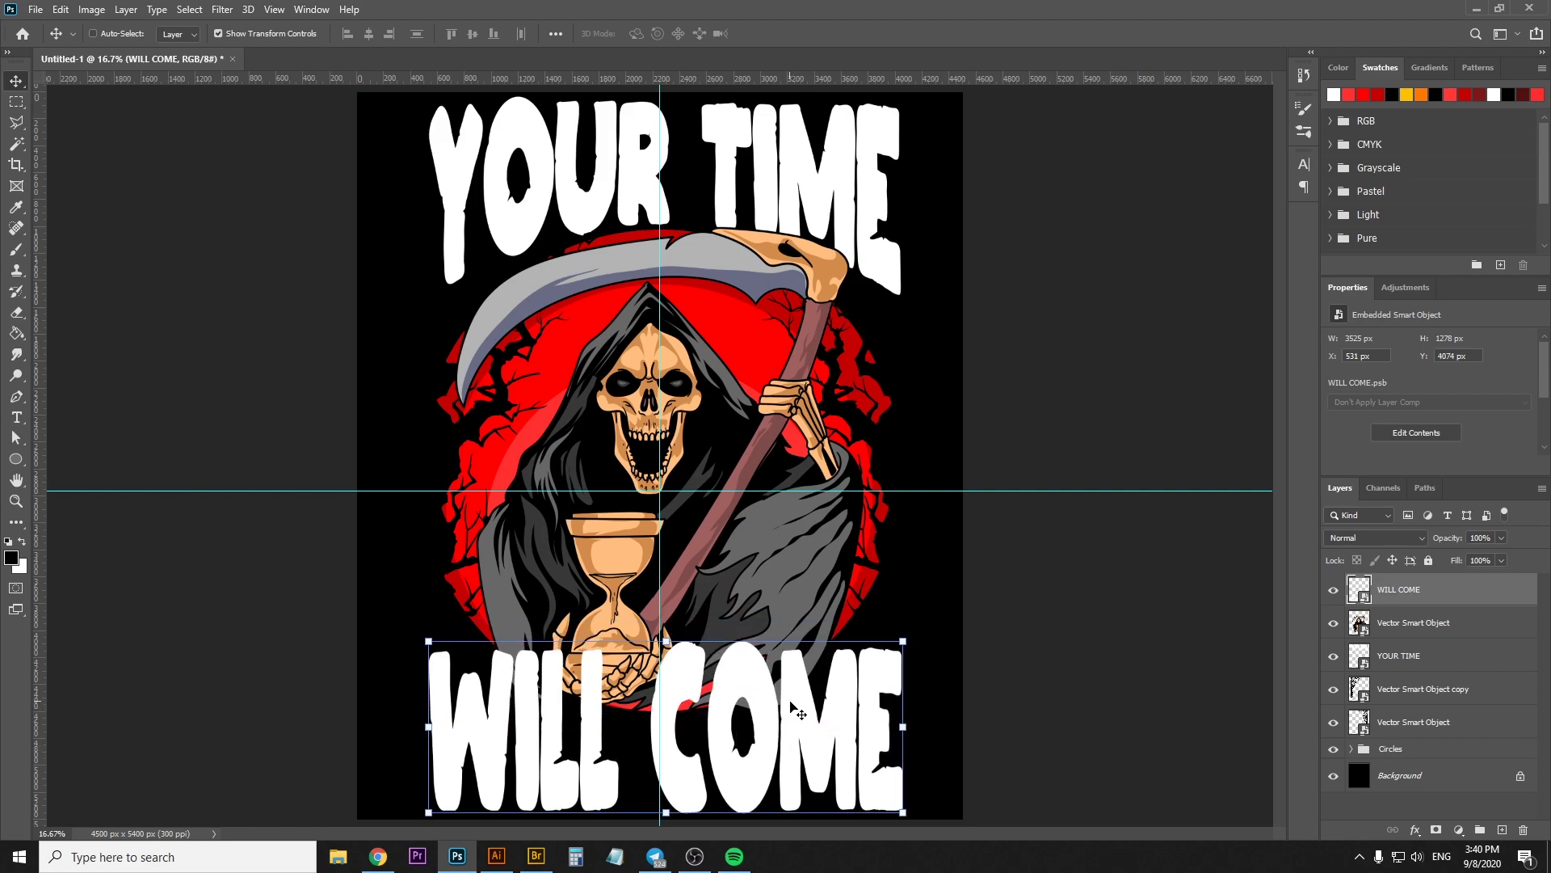
left_click_drag(731, 688, 730, 689)
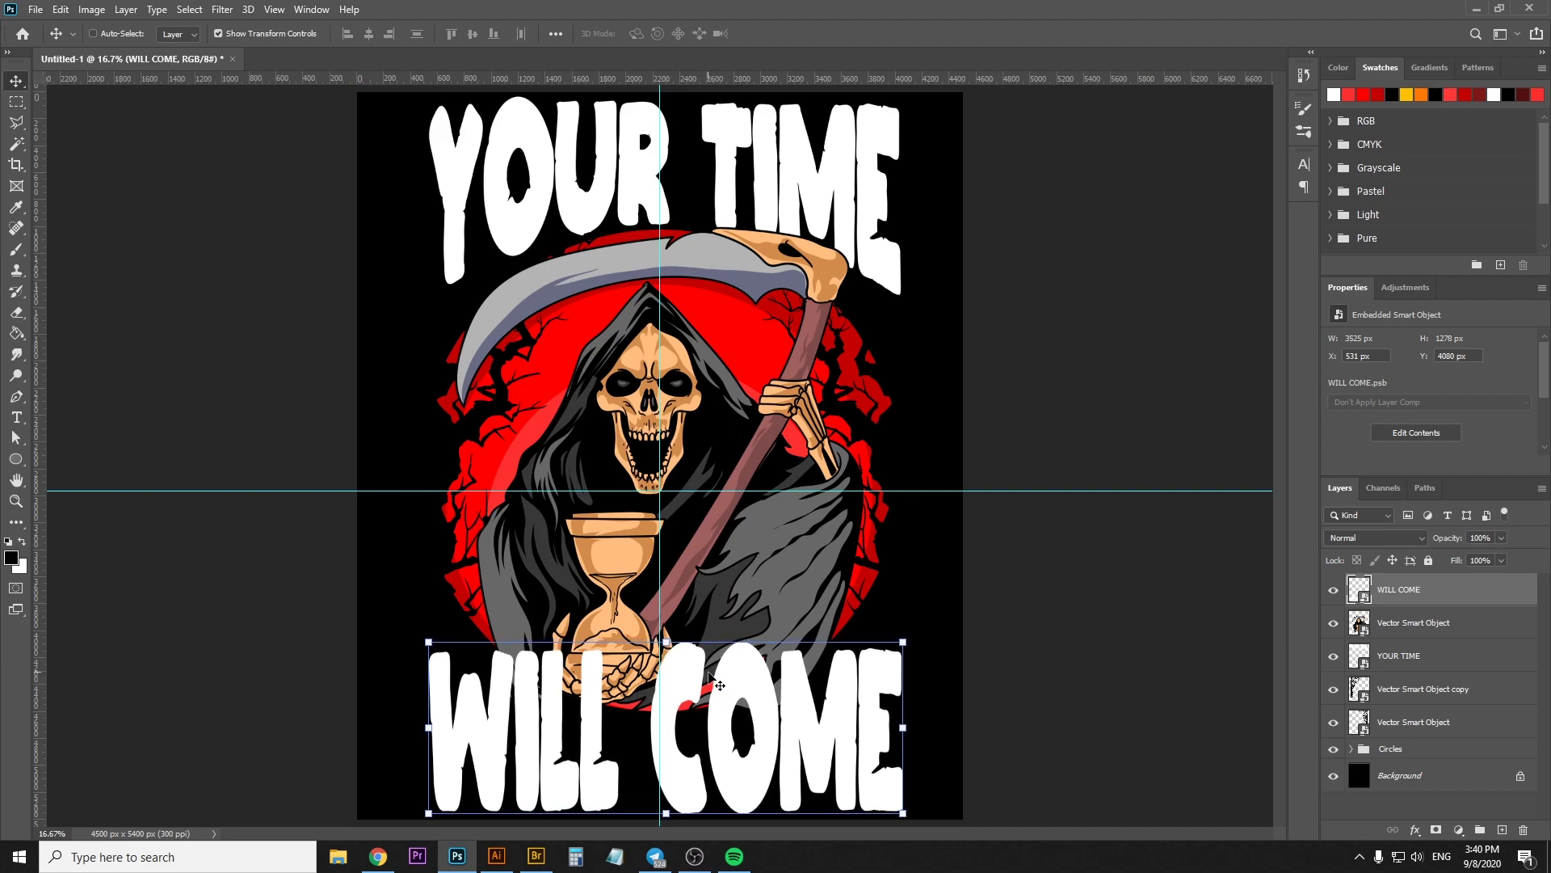
left_click_drag(706, 673, 708, 675)
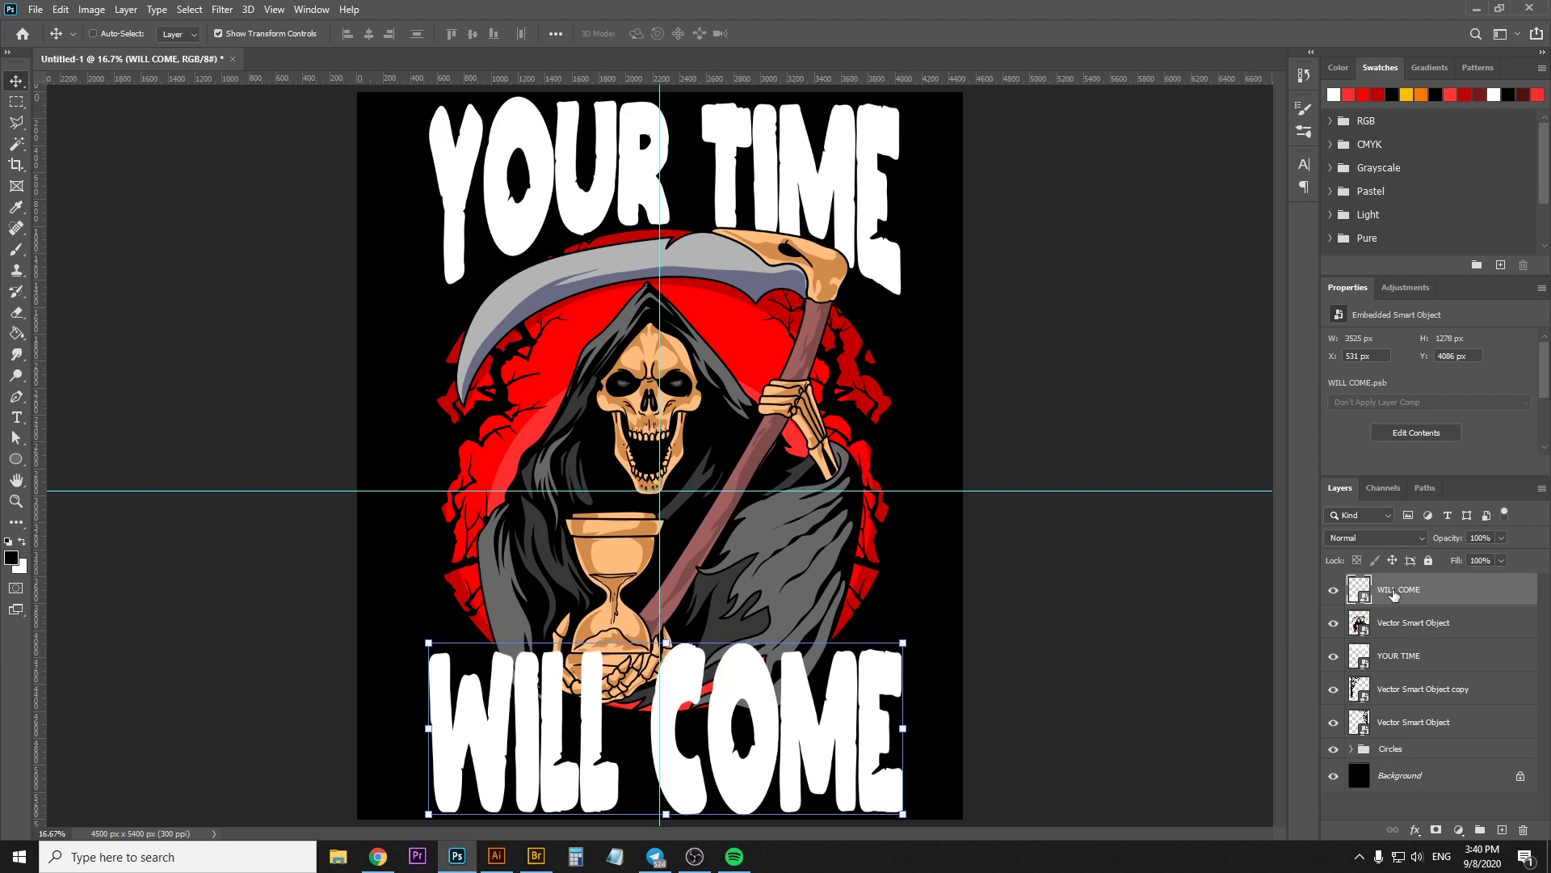
Warp WILL COME with the Arc Upper style at about -24% bend
left_click(903, 644)
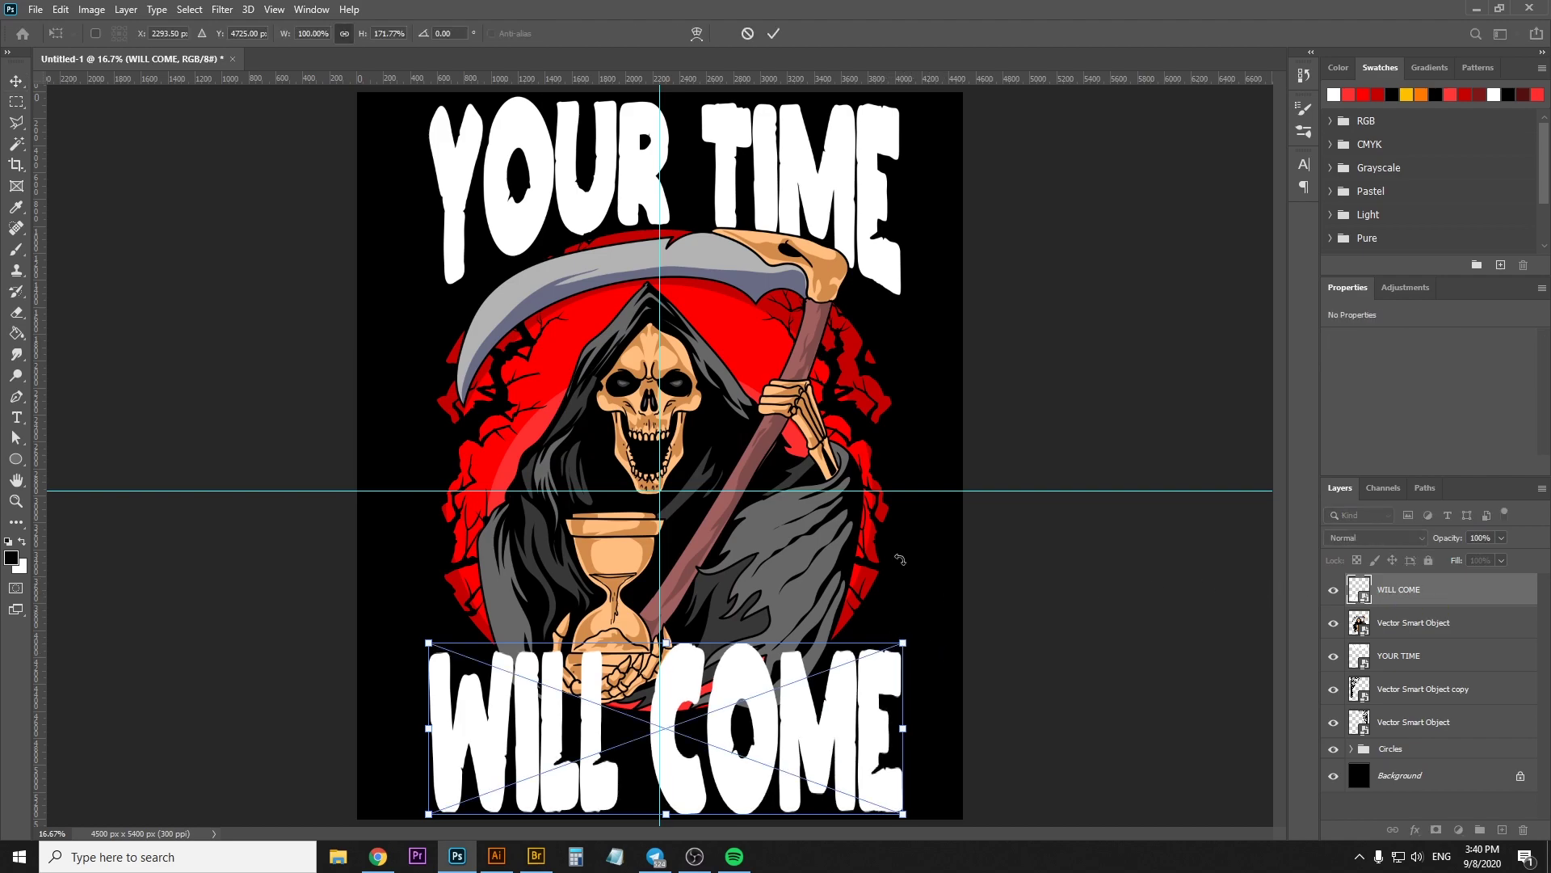
left_click(696, 34)
left_click(394, 34)
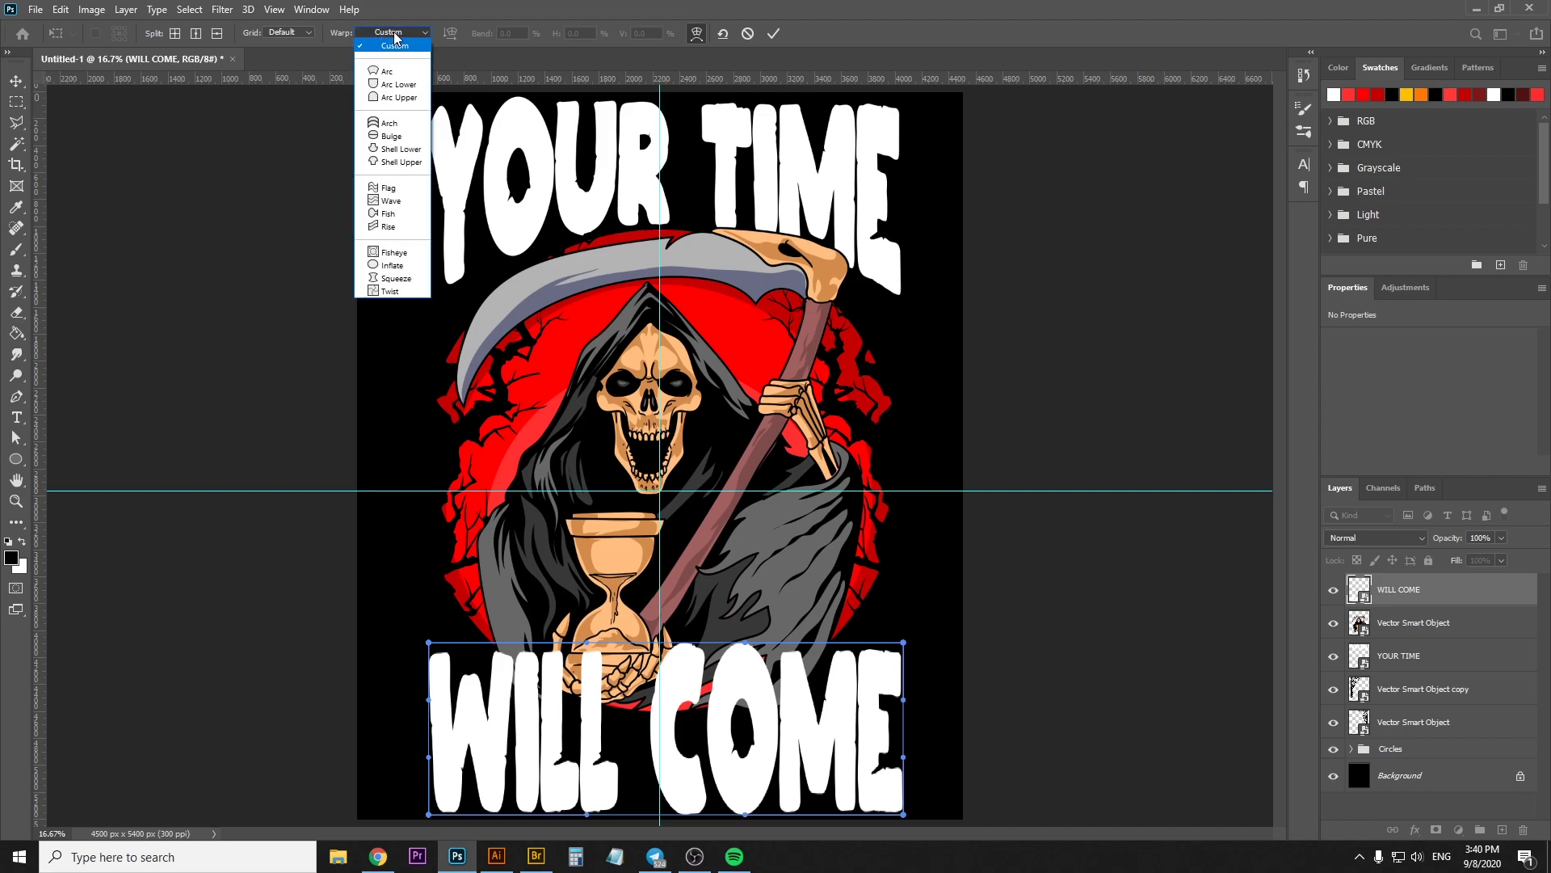
left_click(397, 99)
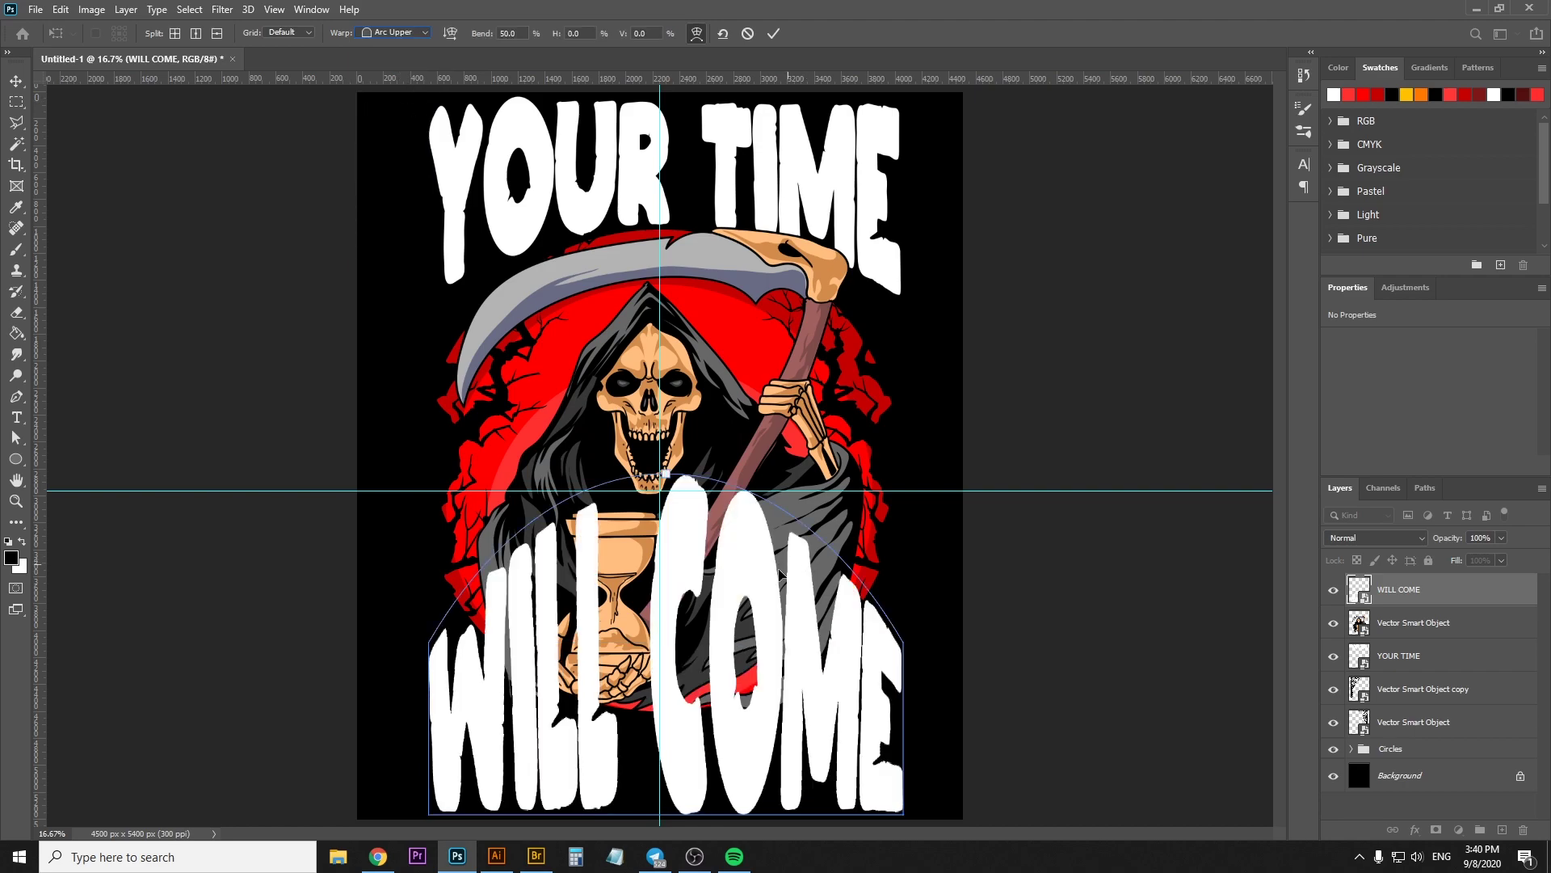
mouse_move(482, 33)
left_mouse_down()
mouse_move(153, 47)
mouse_move(169, 47)
left_mouse_up()
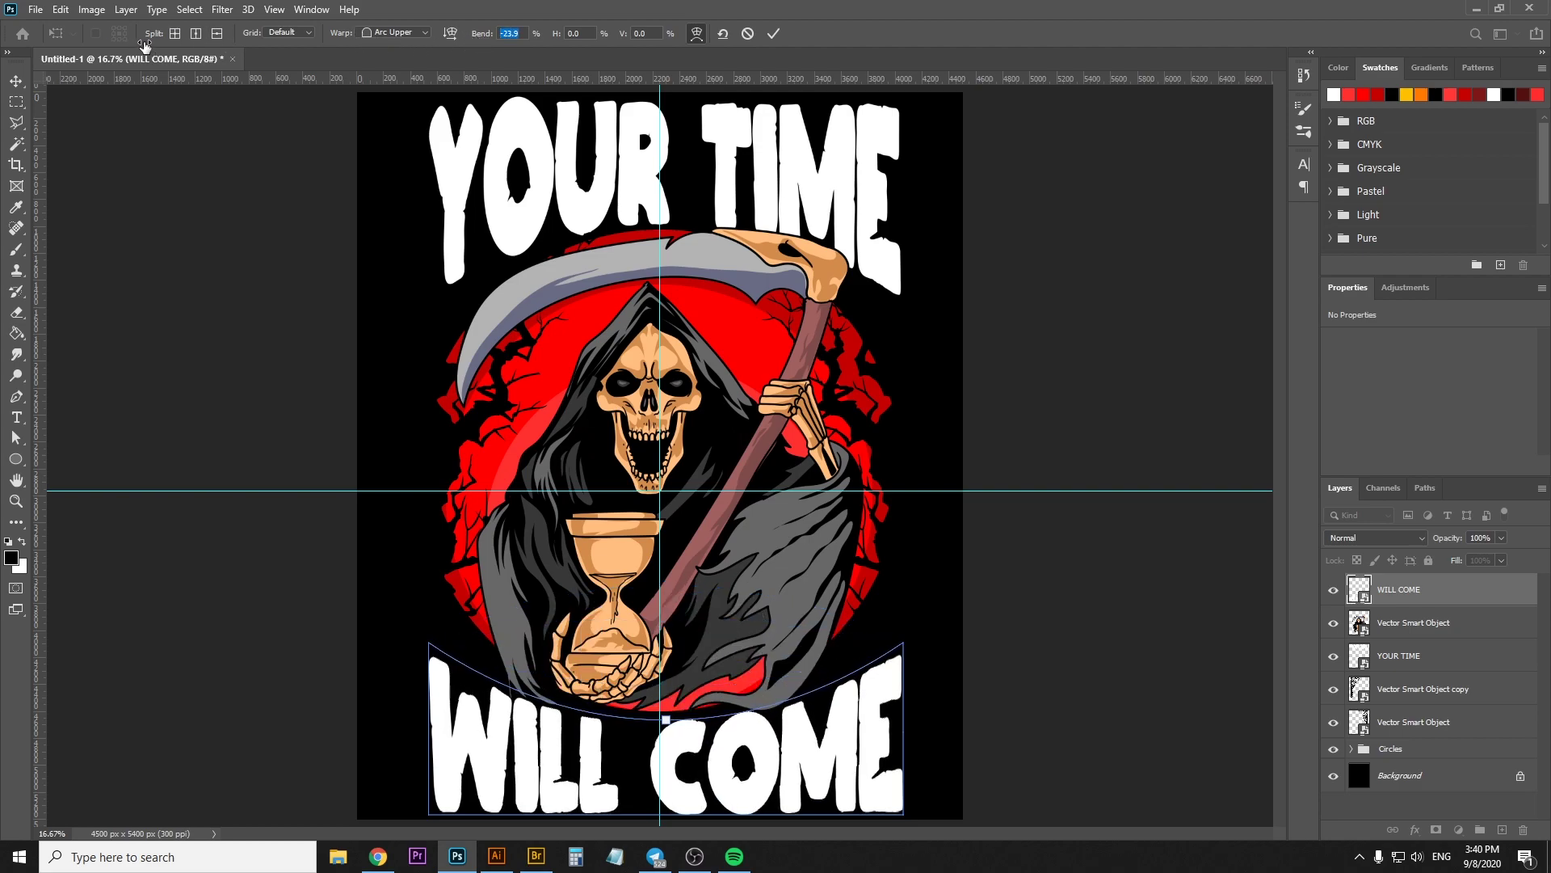
left_click(777, 35)
key("z")
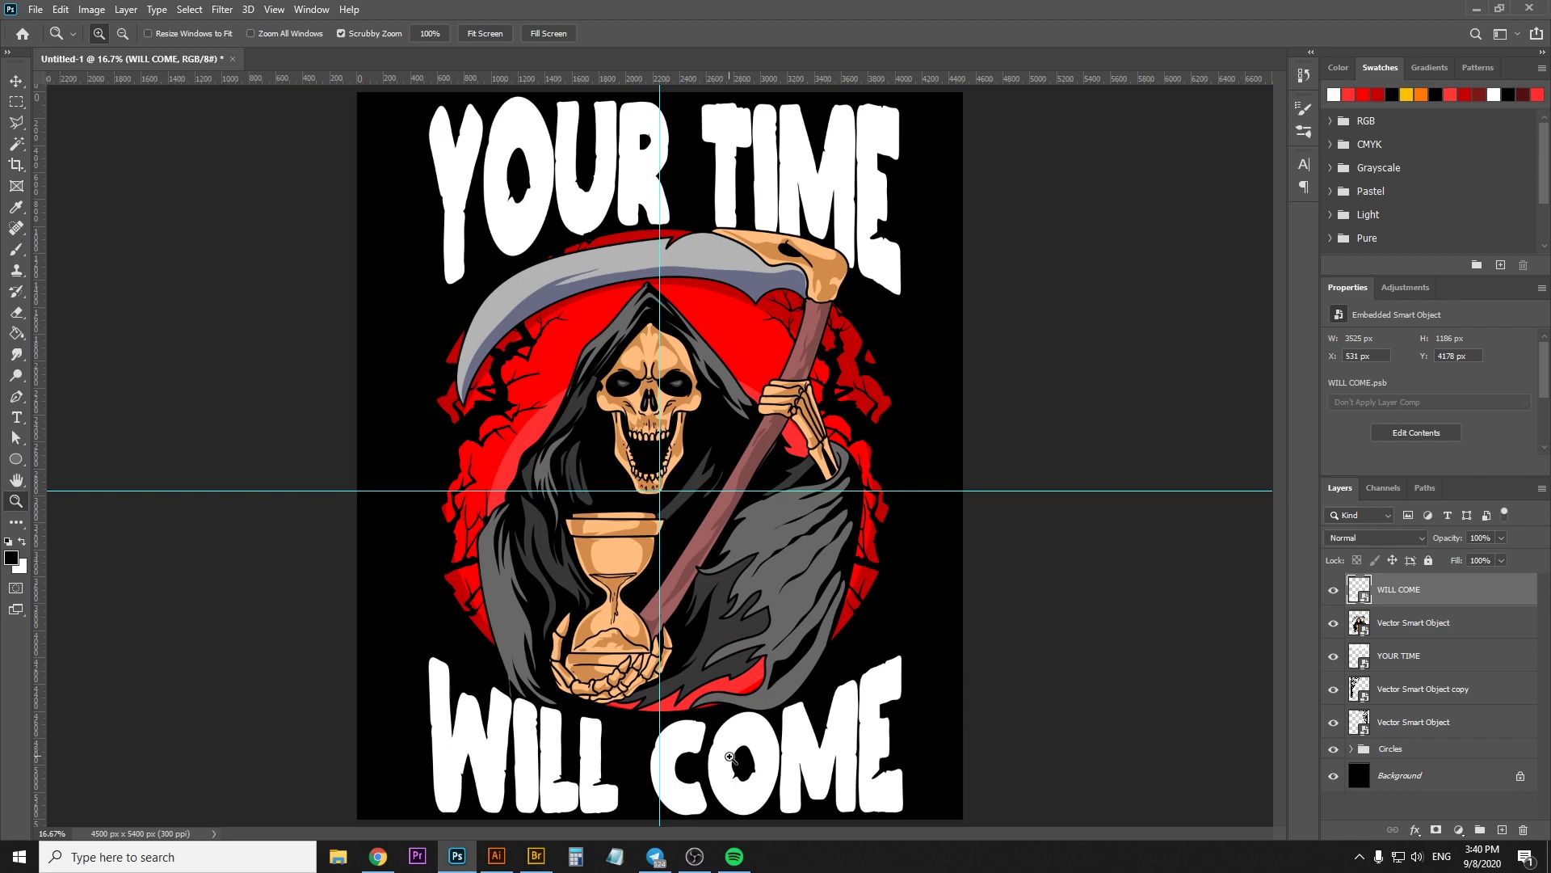
Undo the warp and the accidental upward move of WILL COME
key("v")
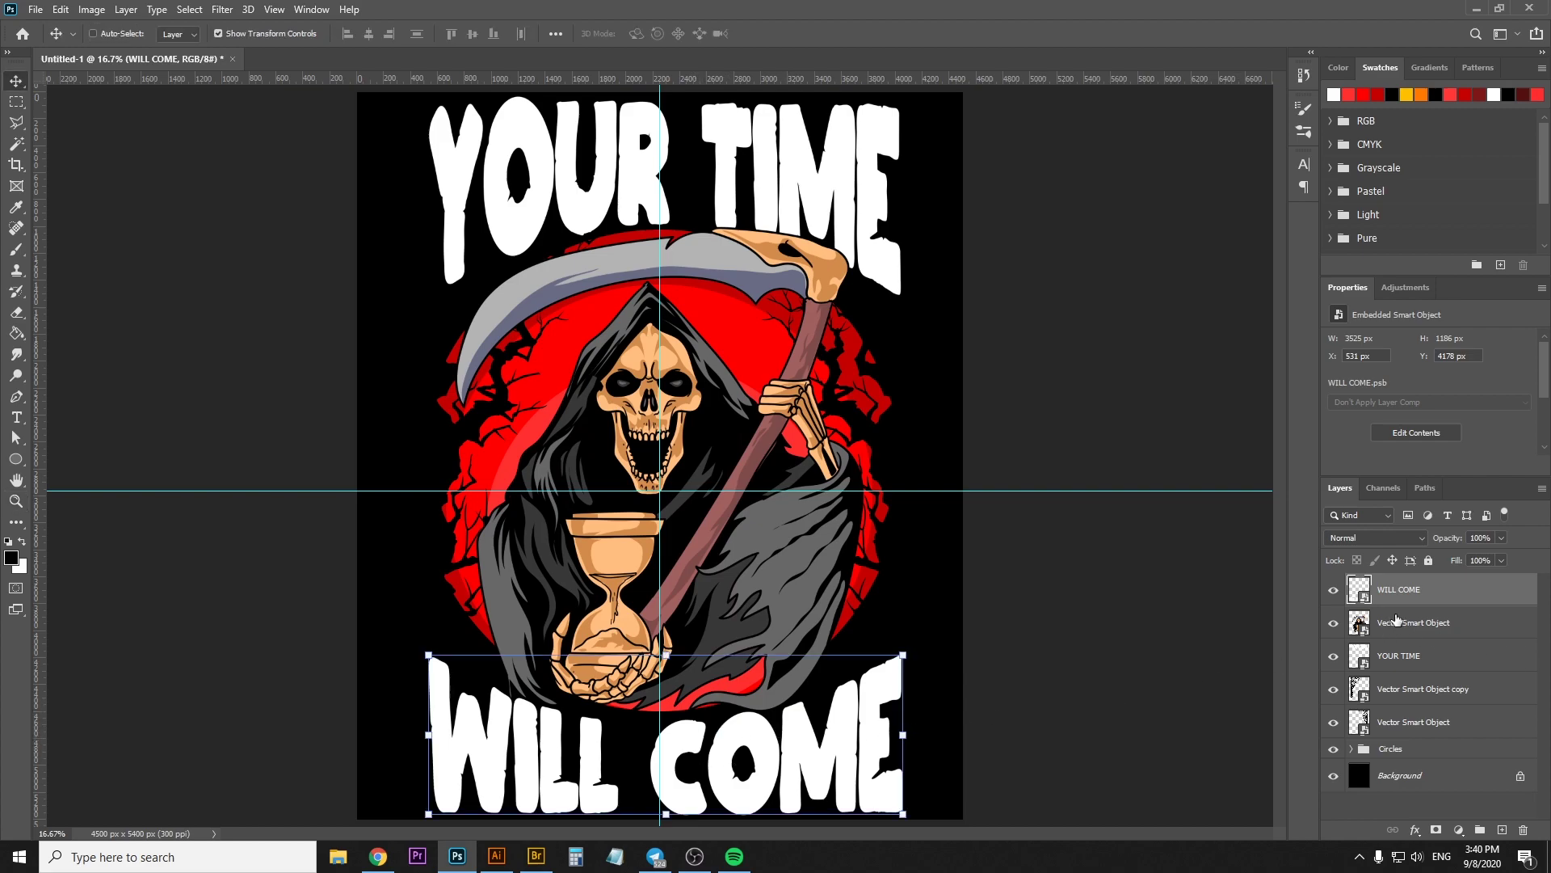
key("ctrl+z")
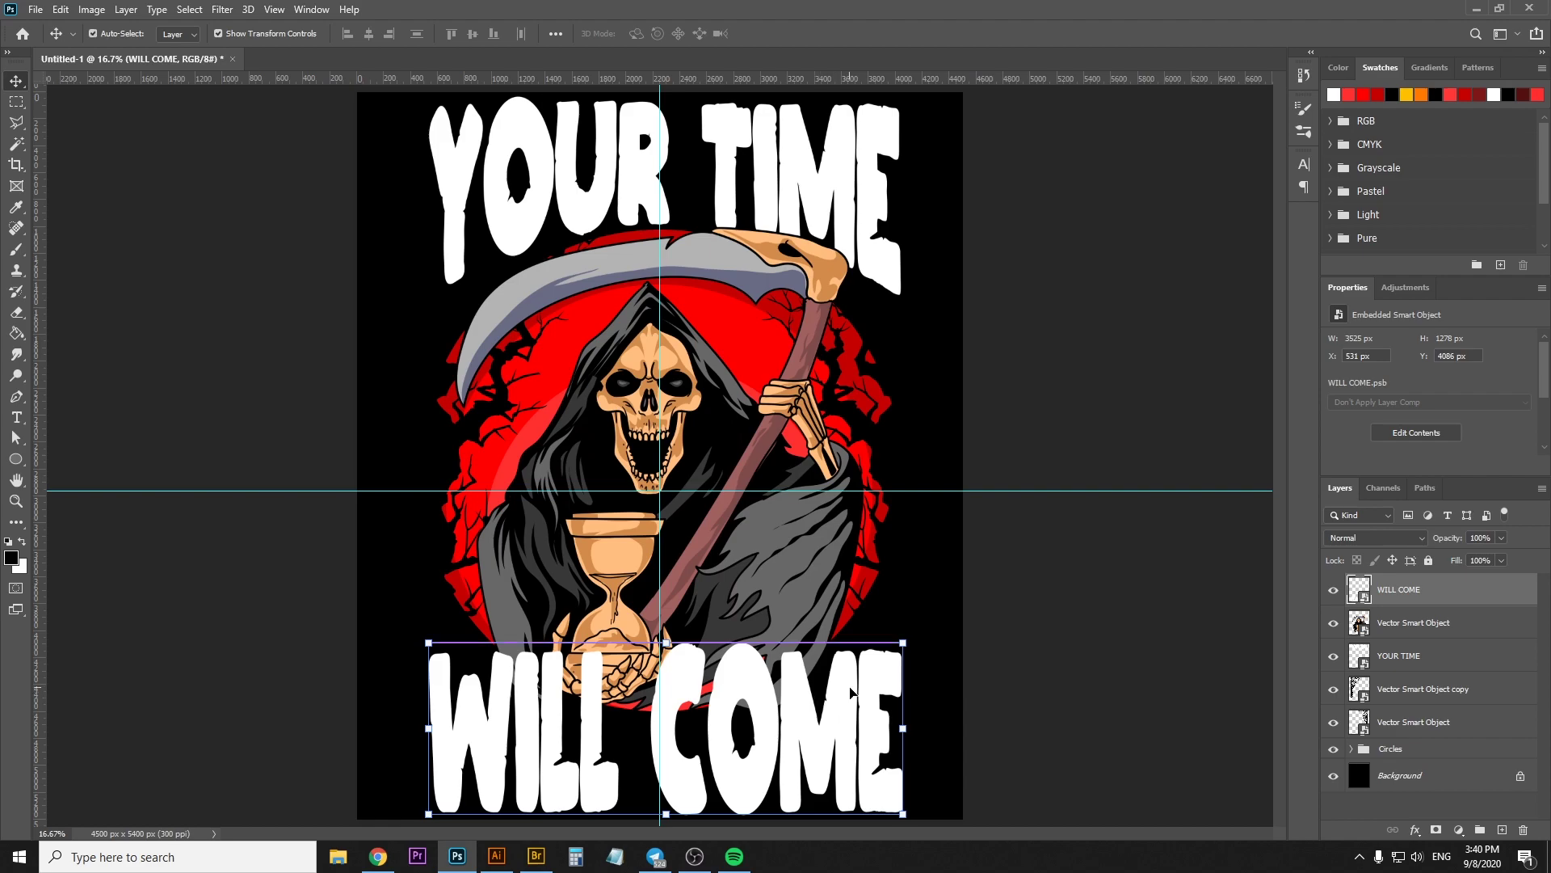
left_click_drag(826, 694, 794, 706)
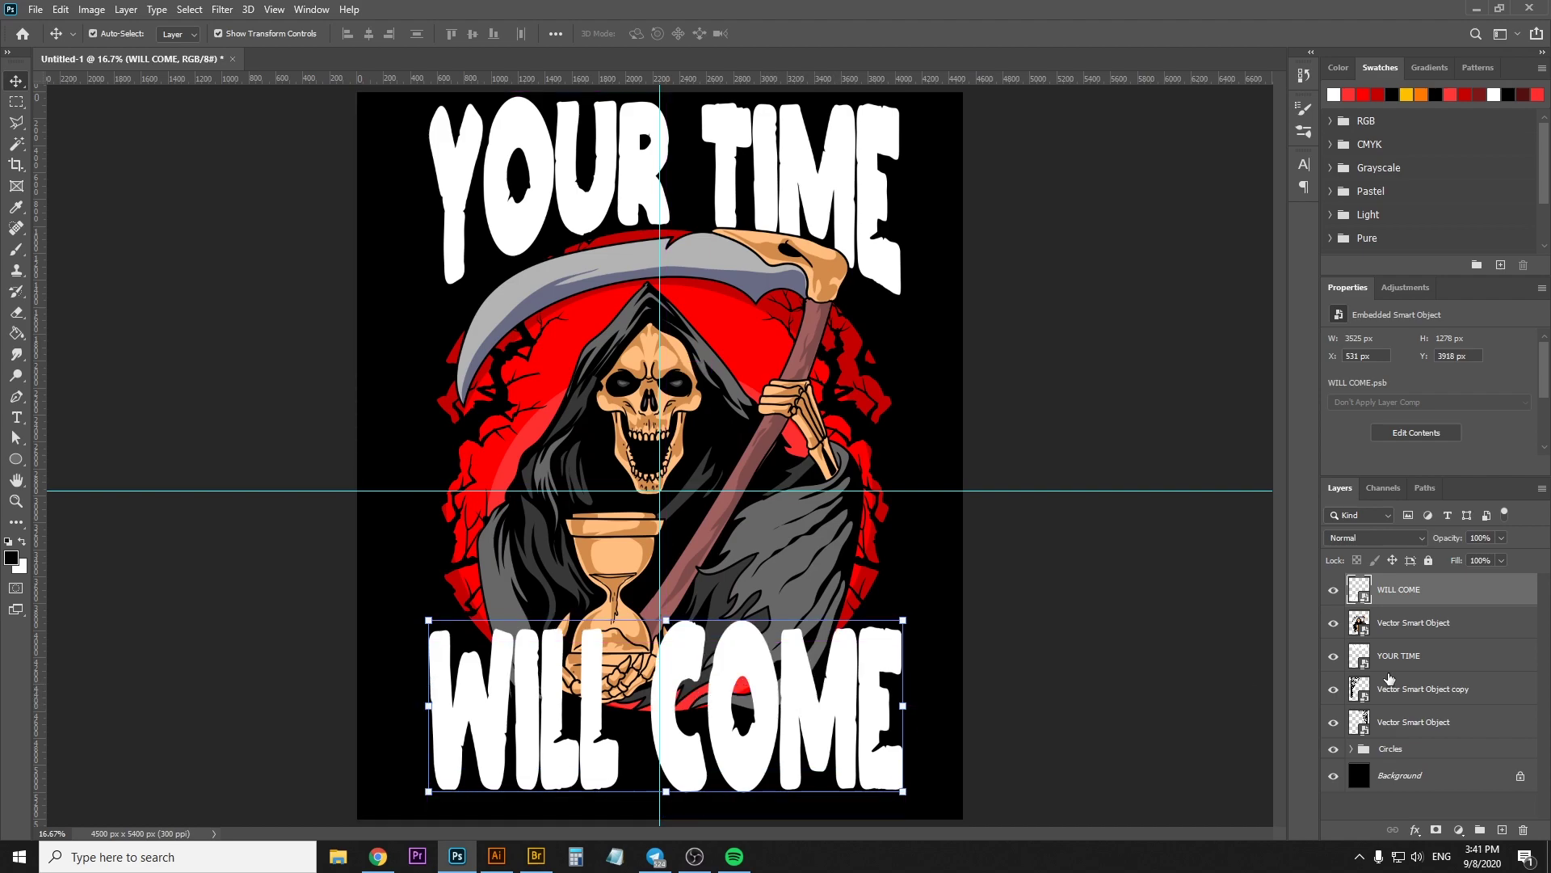
key("ctrl+z")
Move the reaper artwork up the canvas and delete the WILL COME smart object
left_click(1410, 624)
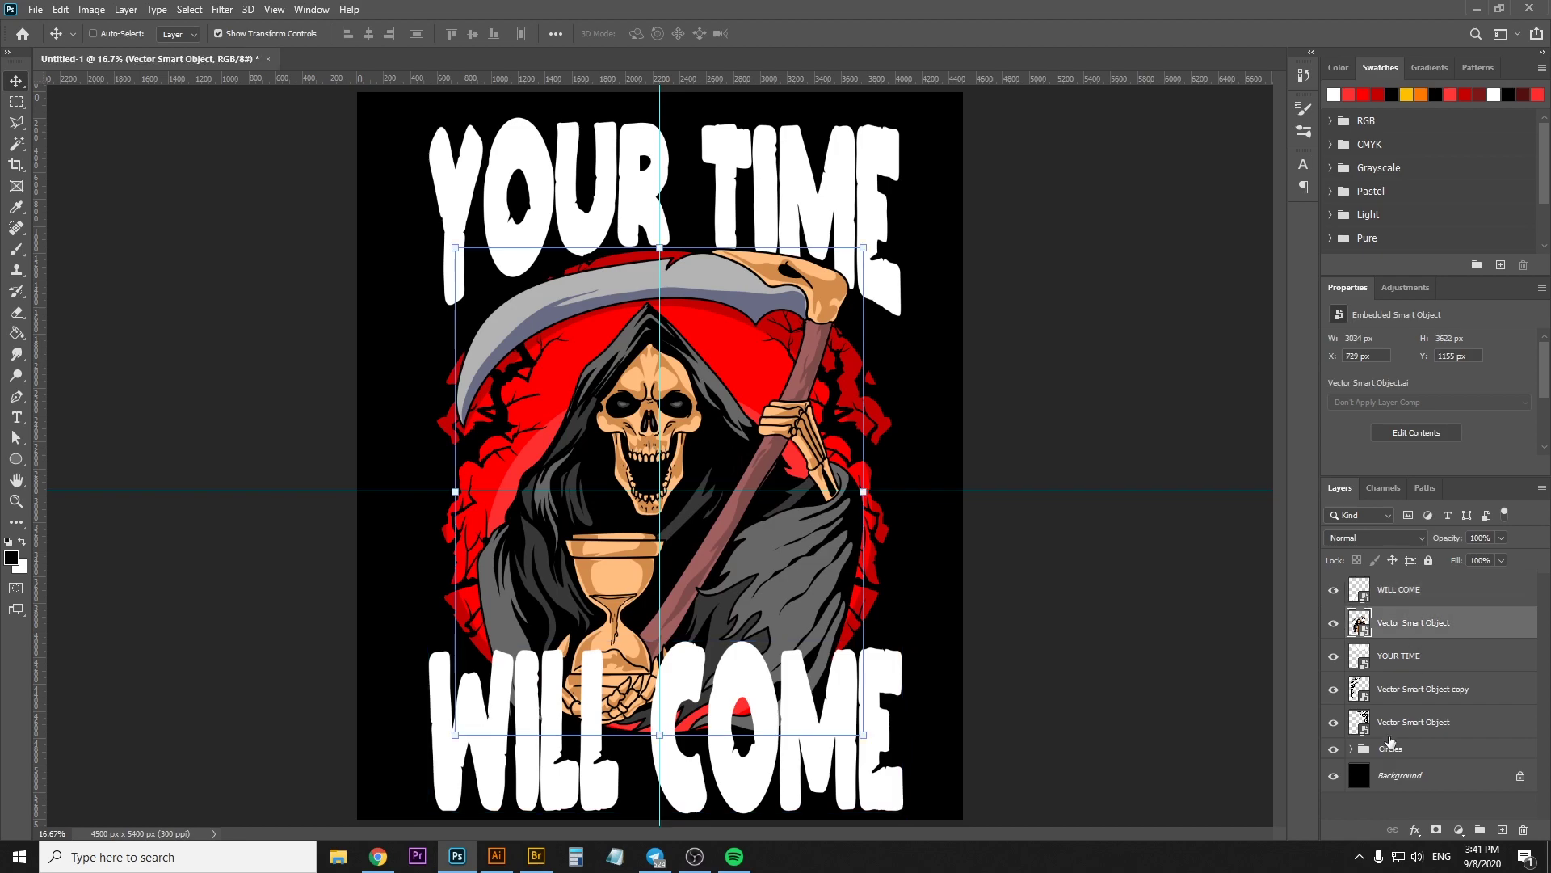
left_click(1387, 749, "shift")
left_click_drag(727, 377, 725, 355)
left_click(1382, 590)
key("Delete")
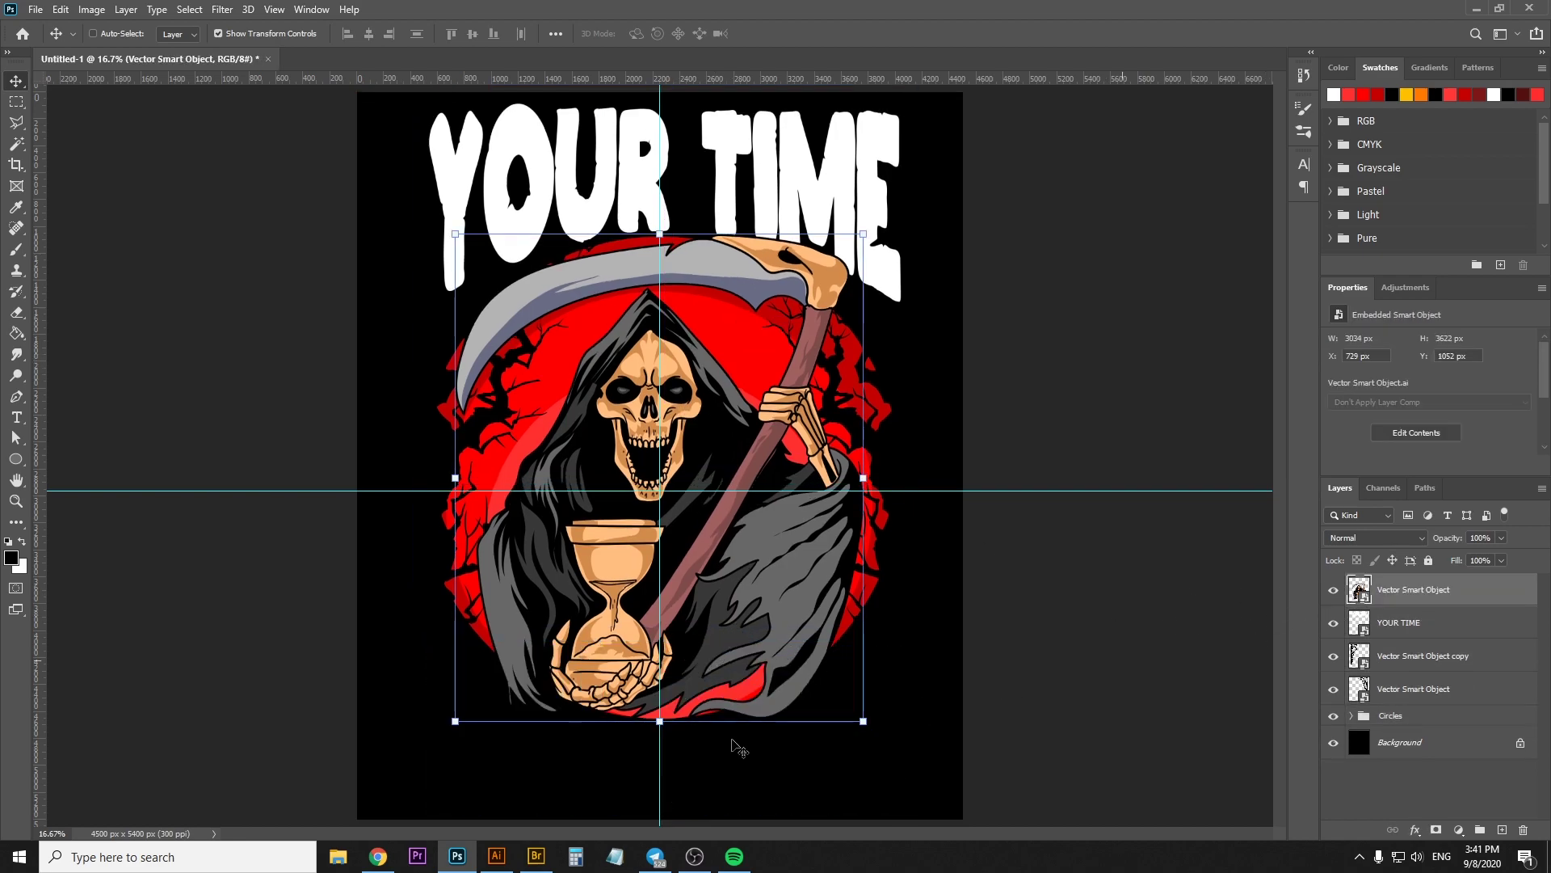
Type a new WILL COME text line and reposition it on the canvas
key("t")
left_click(457, 762)
type("WILL COME")
left_click(770, 33)
key("v")
mouse_move(510, 754)
left_mouse_down()
mouse_move(513, 168)
mouse_move(849, 405)
mouse_move(879, 400)
left_mouse_up()
Free Transform WILL COME below the reaper and highlight its W for editing
key("ctrl+t")
key("Return")
left_click_drag(781, 262, 782, 781)
key("t")
left_click_drag(516, 763, 364, 771)
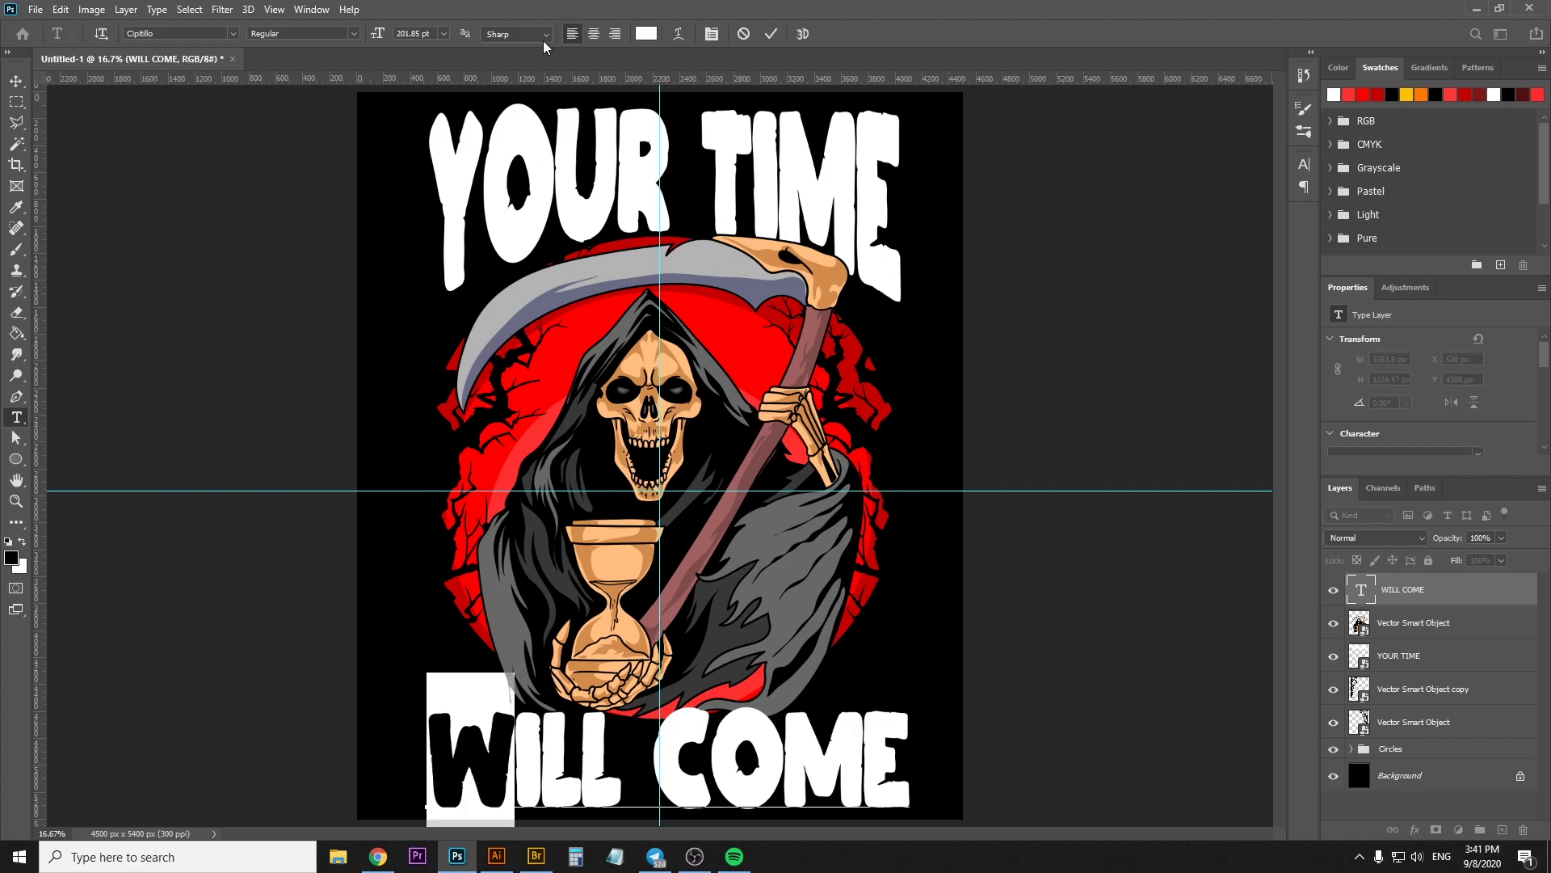
left_click(309, 11)
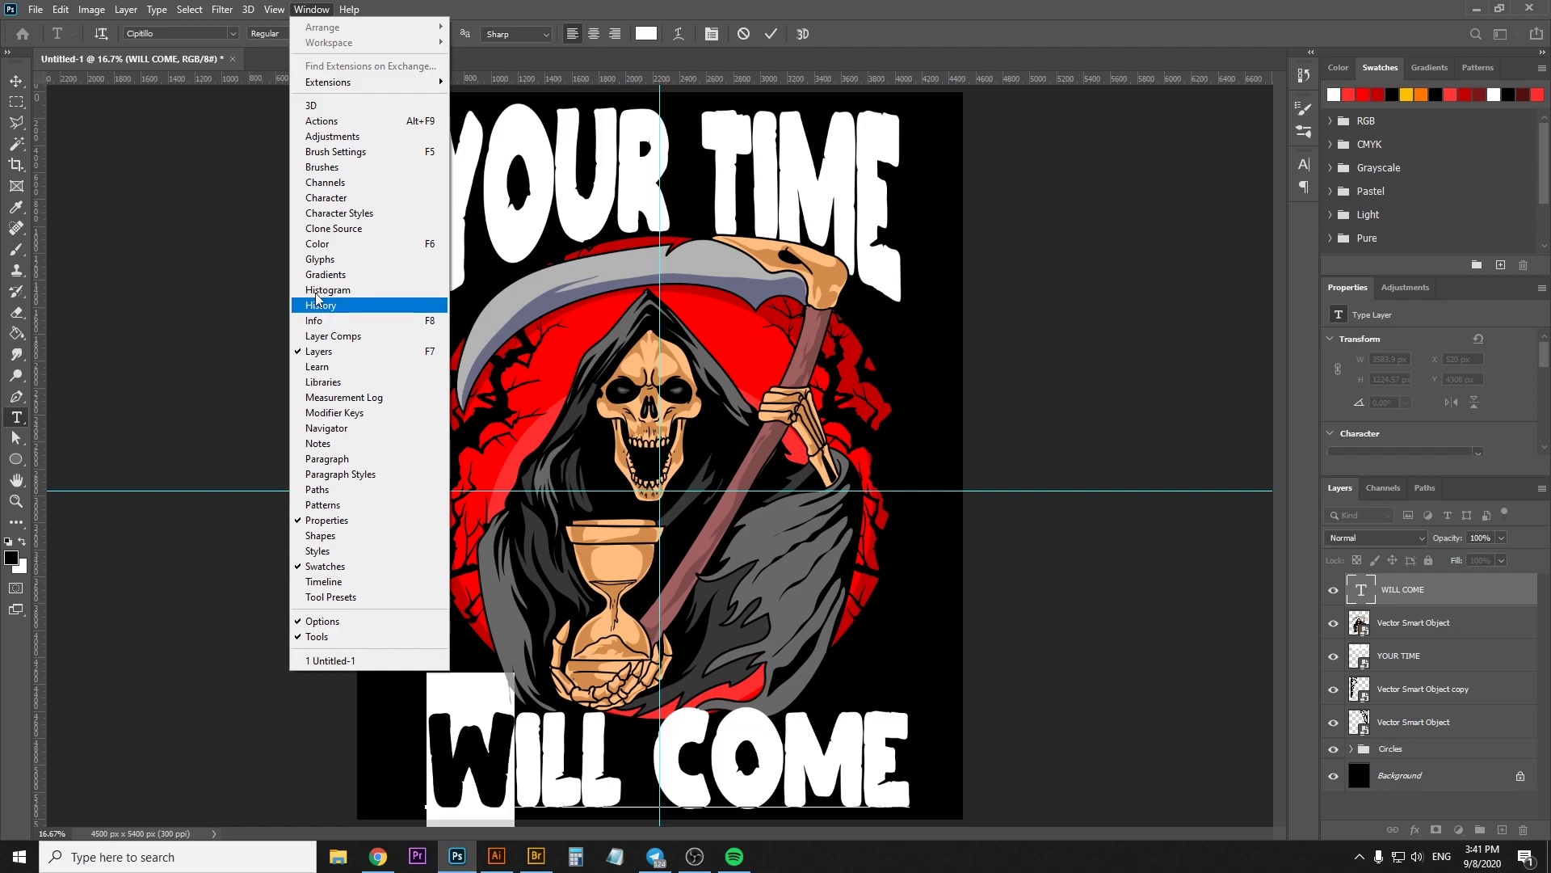
Set the W and final E of WILL COME to 188% vertical scale, leaving Warp Text unchanged
left_click(365, 203)
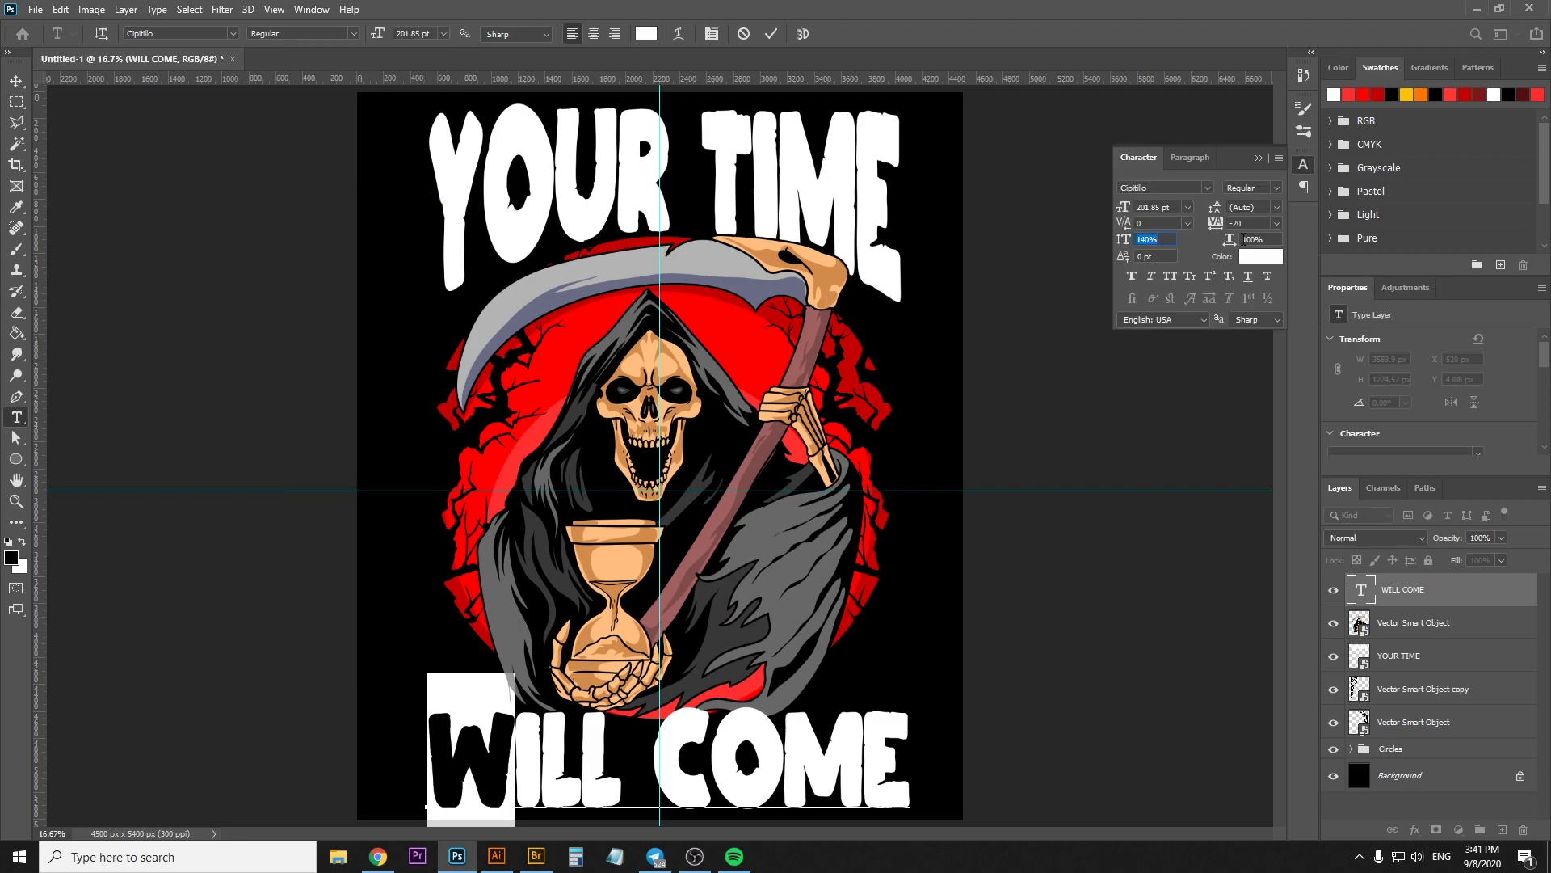
key("Up")
key("Up")
key("Up")
key("Up")
key("Up")
key("Up")
key("Up")
key("Up")
key("Up")
key("Up")
key("Up")
key("Up")
key("Up")
key("Up")
key("Up")
key("Up")
key("Up")
key("Up")
key("Up")
key("Up")
key("Up")
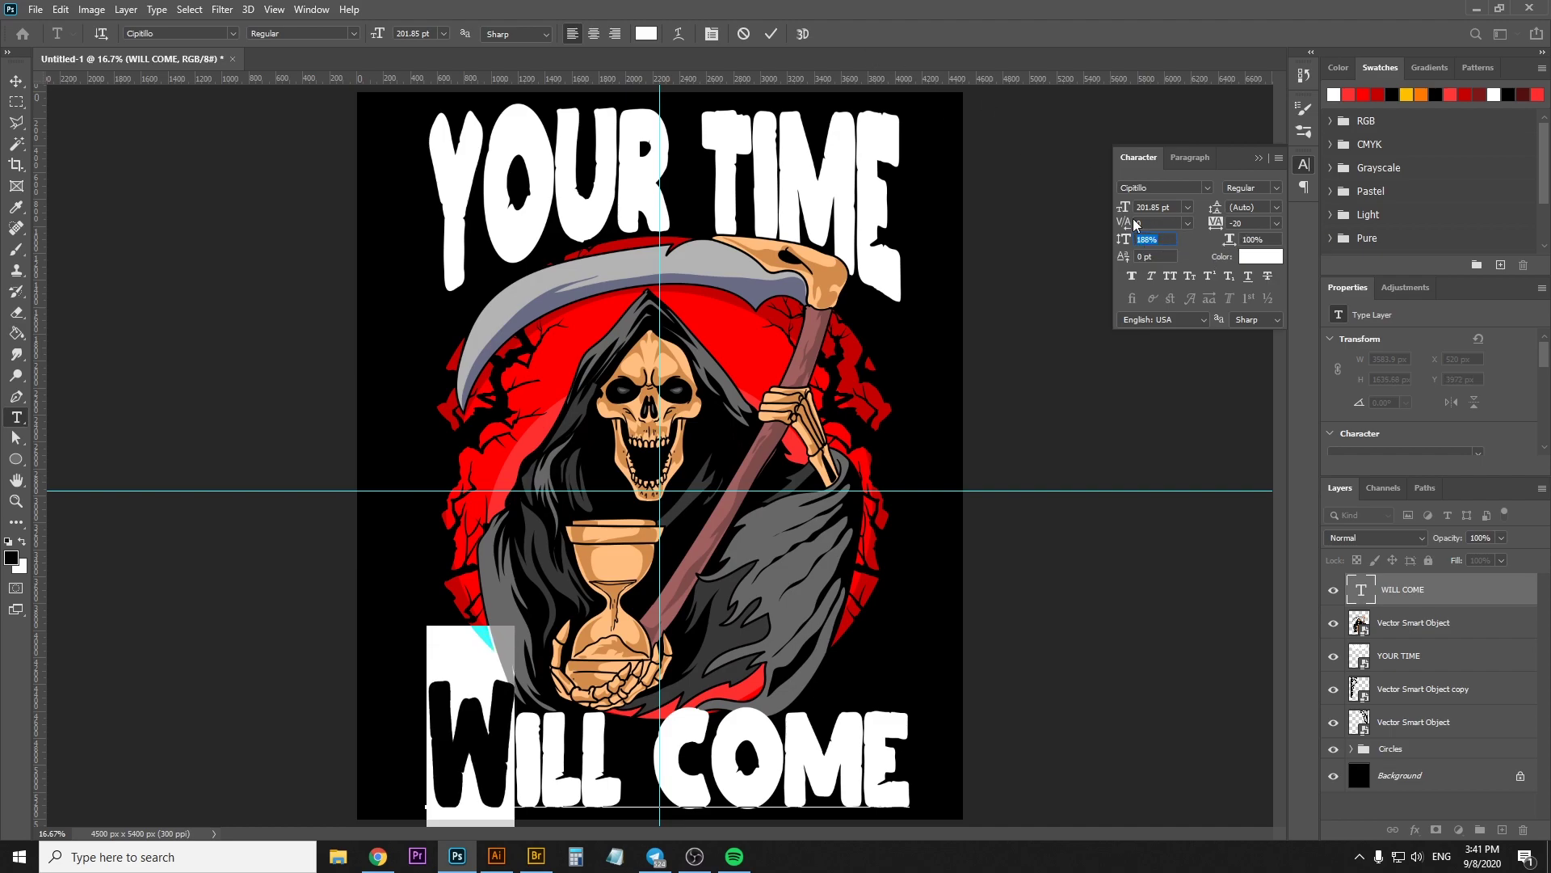
left_click(772, 33)
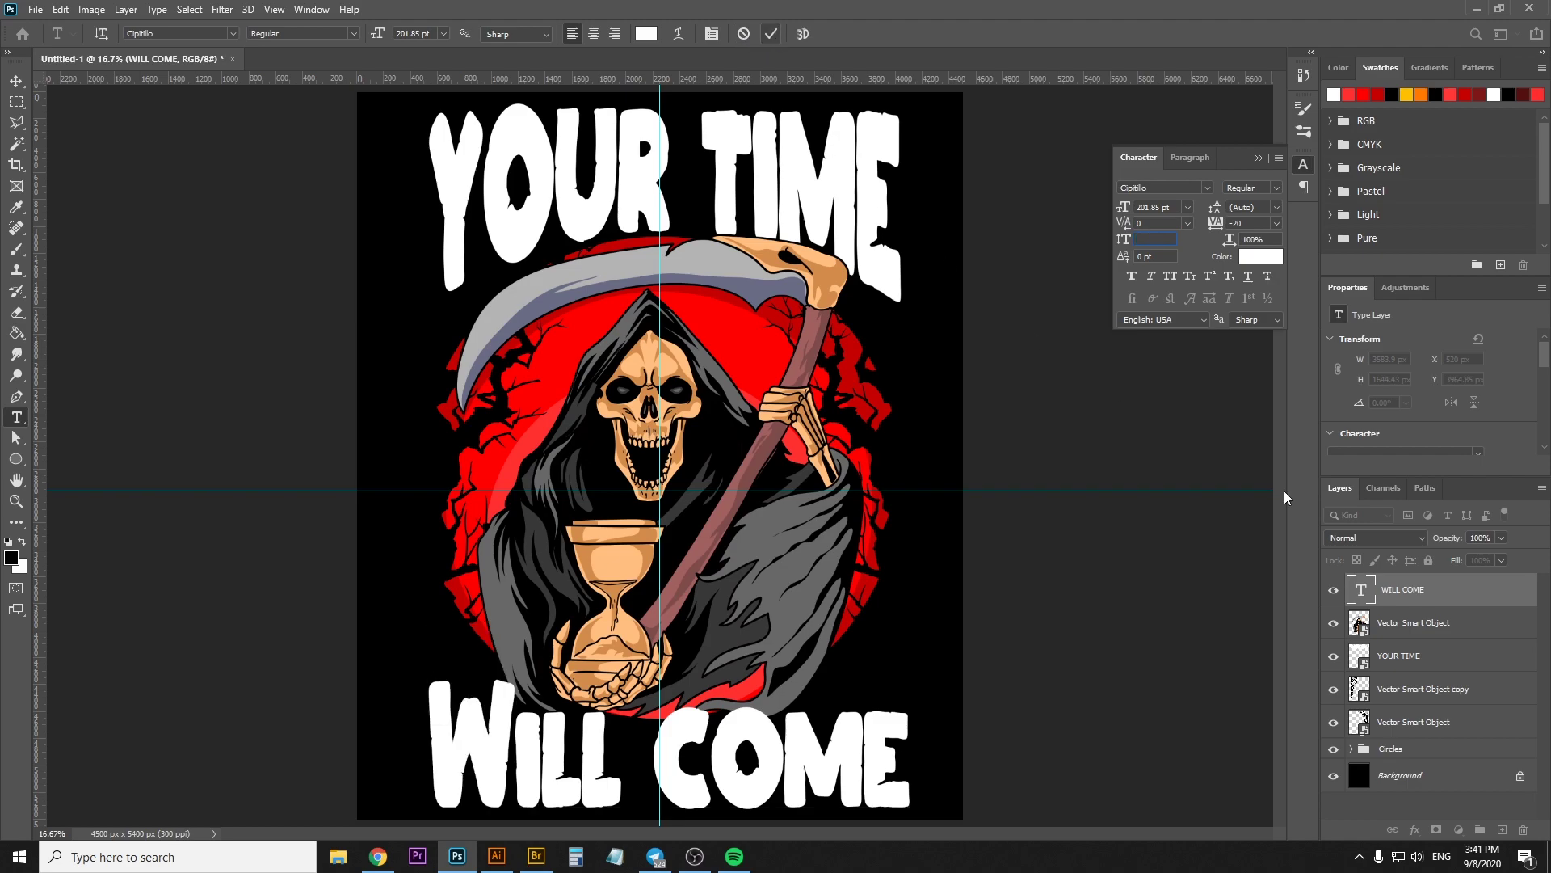
left_click_drag(868, 757, 912, 759)
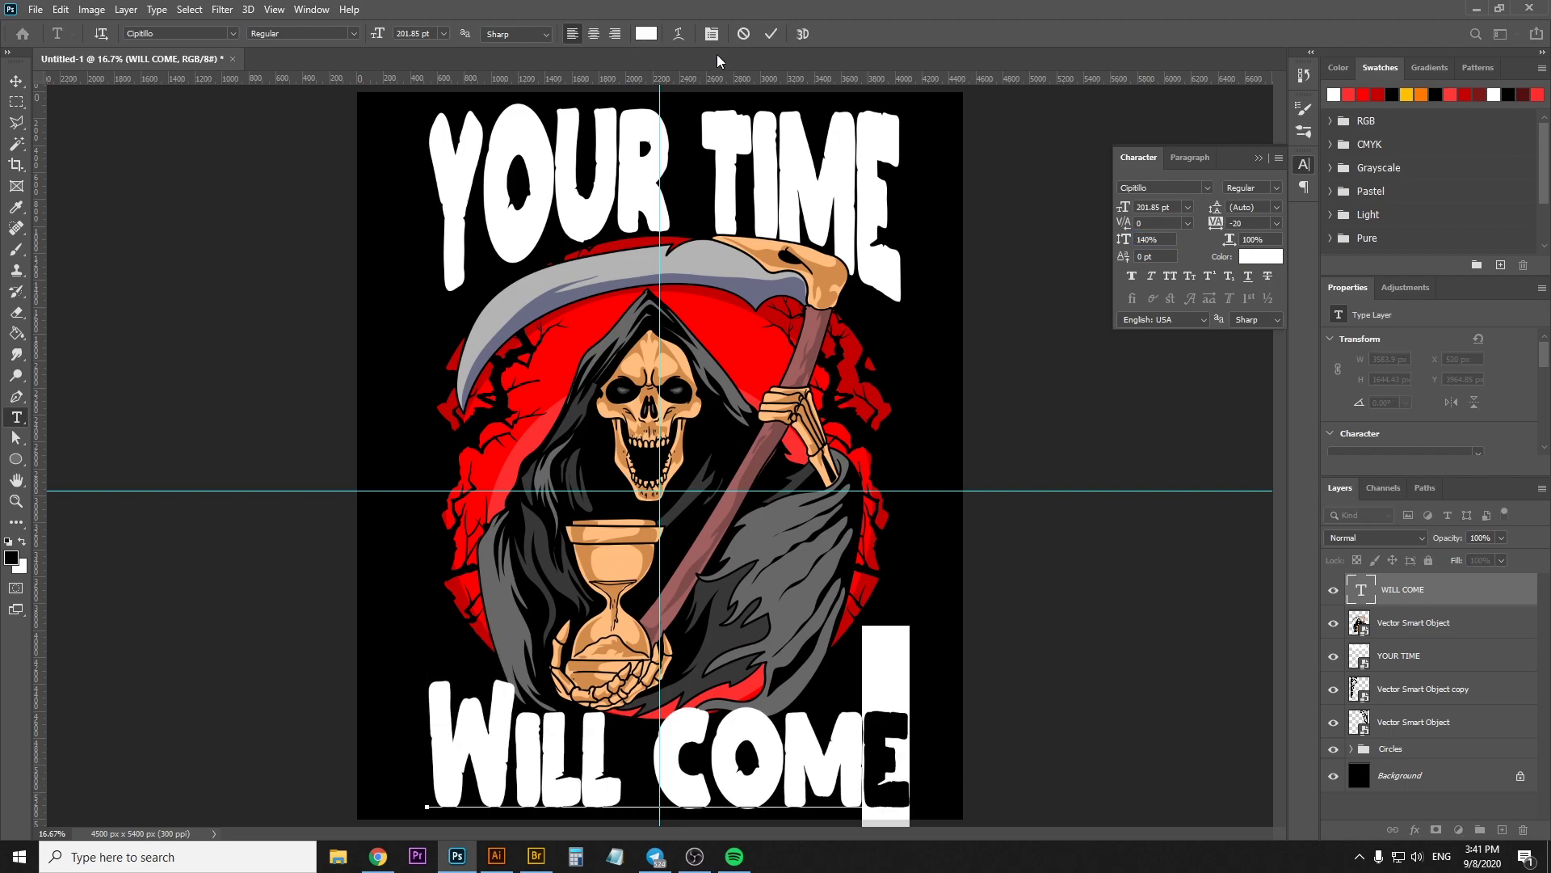
left_click(677, 32)
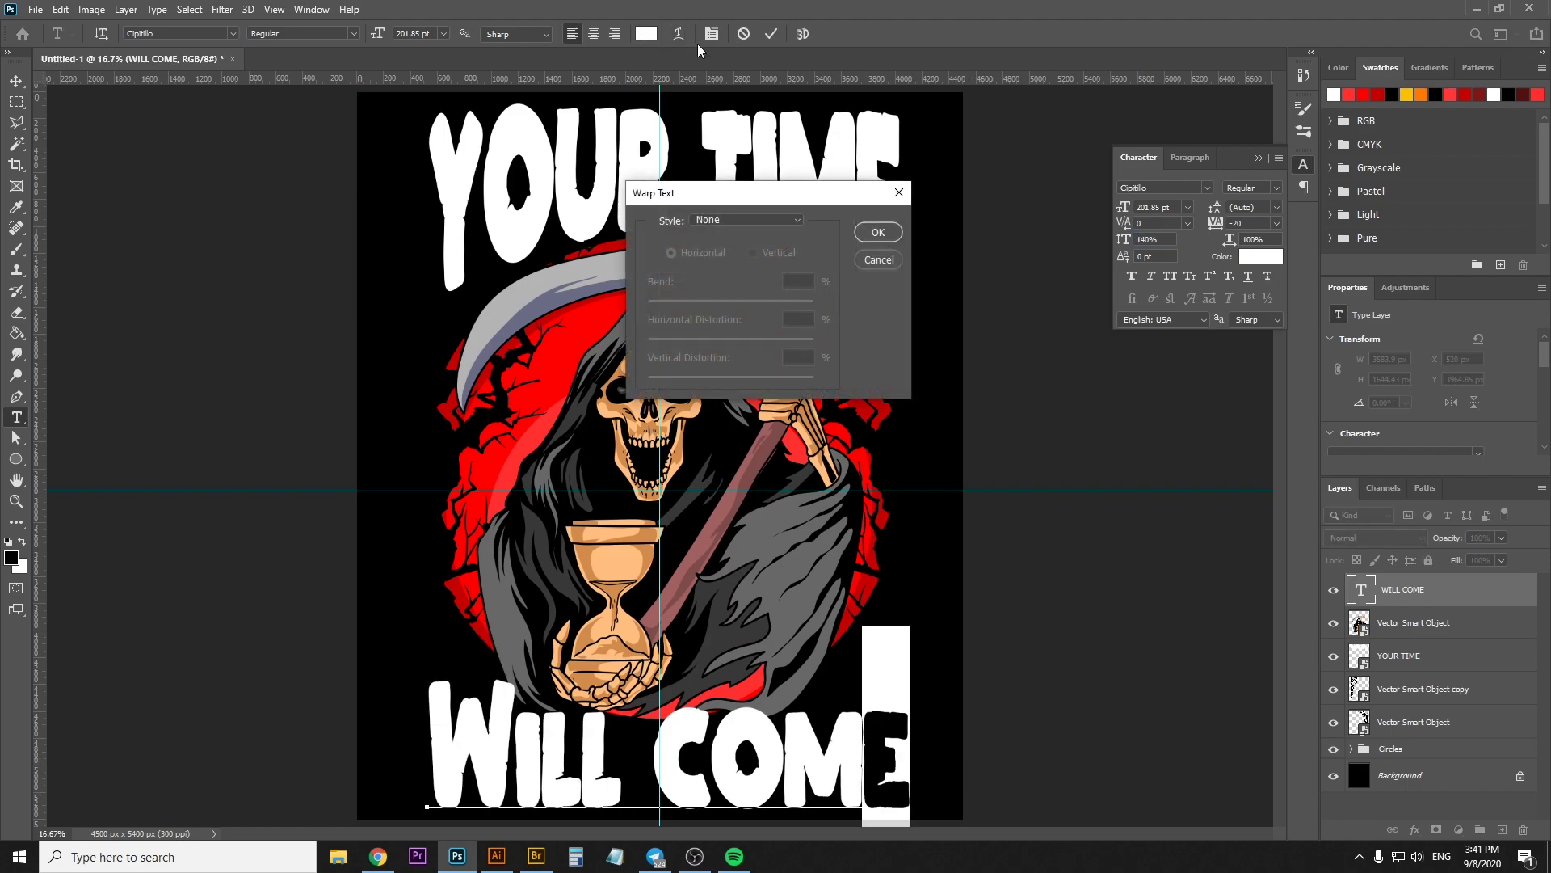
left_click(876, 232)
type("188")
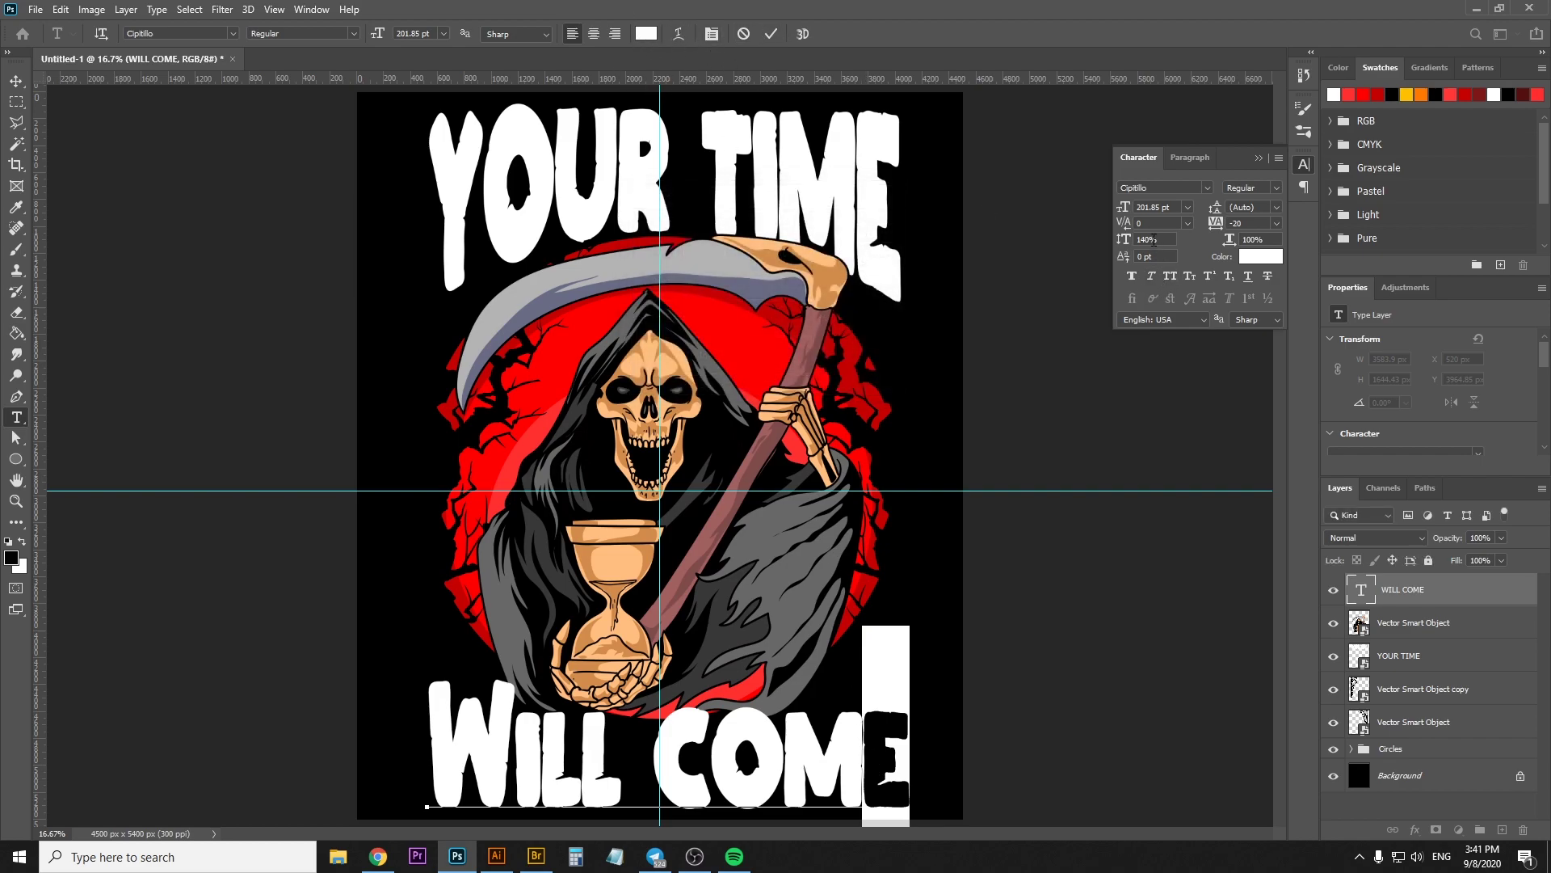
left_click(772, 33)
key("v")
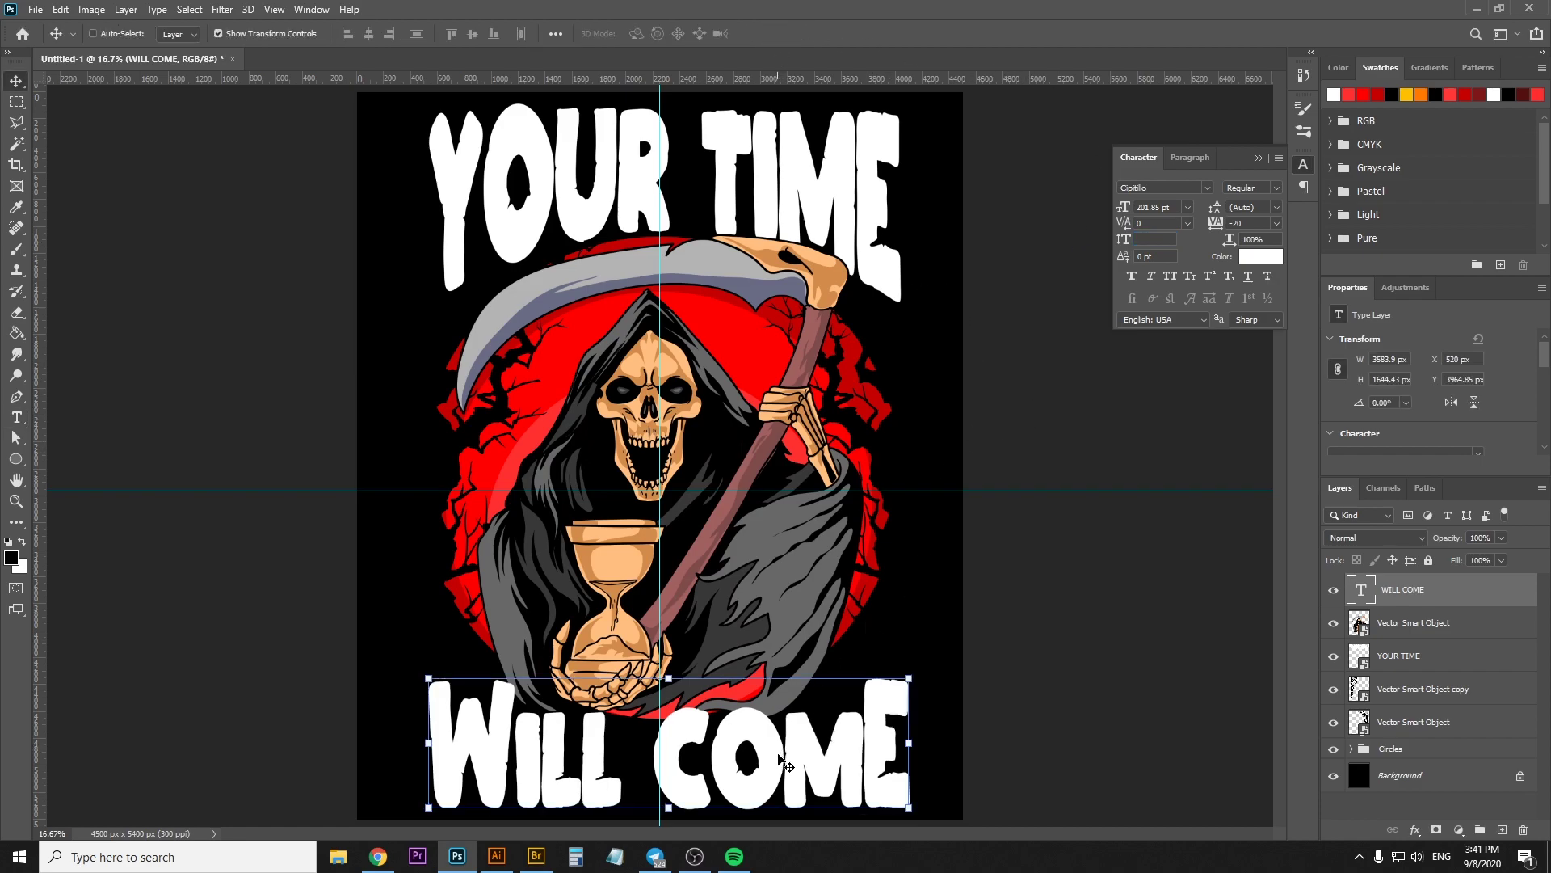
Convert WILL COME into a smart object and stretch it taller
right_click(1421, 598)
left_click(1285, 316)
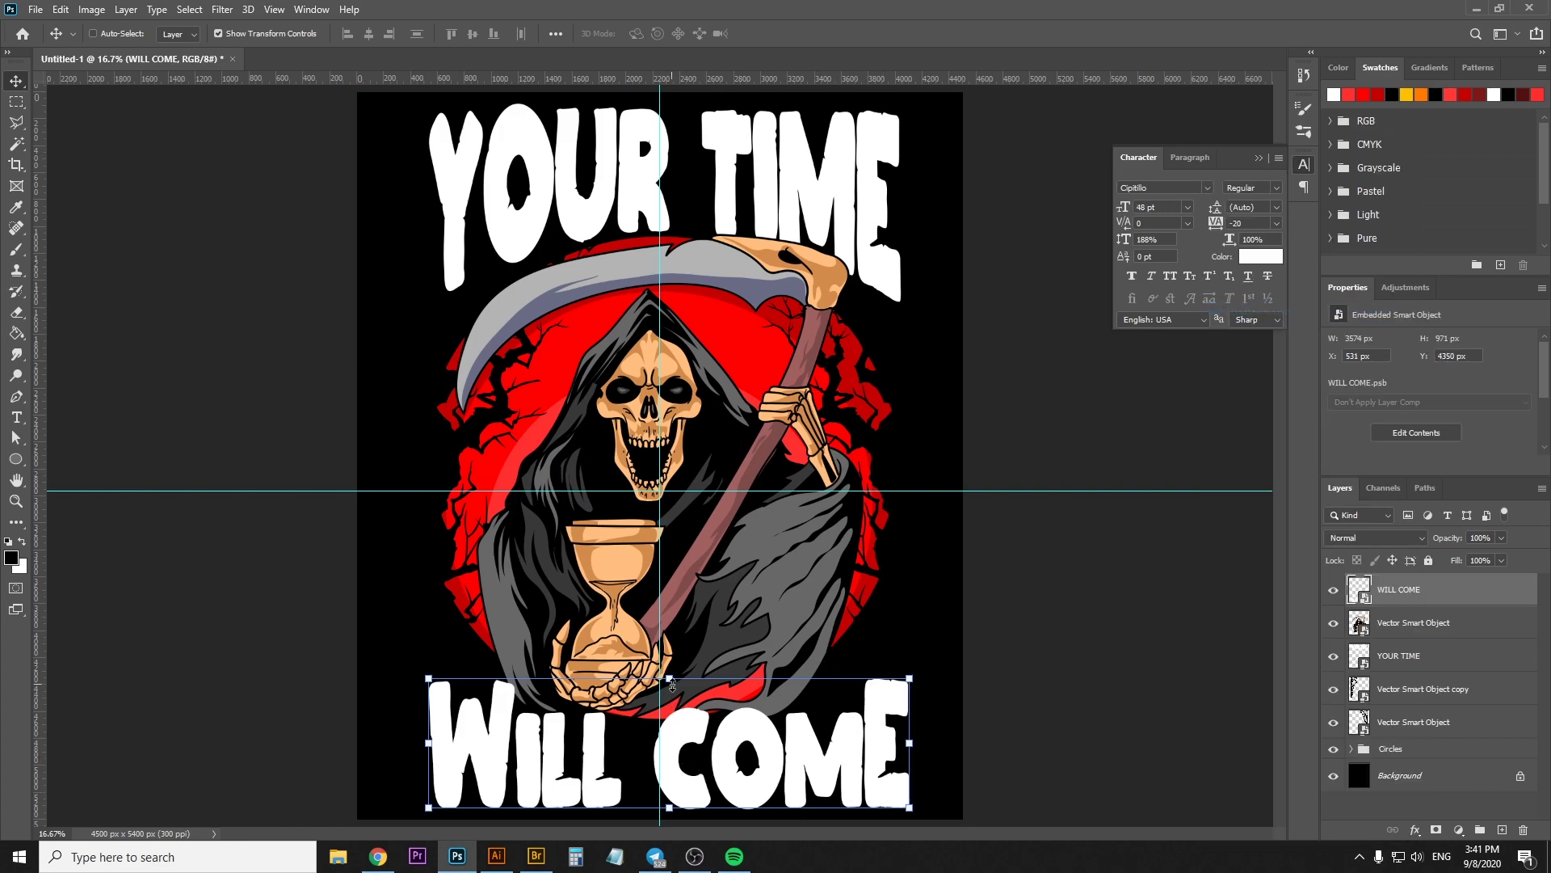
left_click_drag(668, 679, 668, 644)
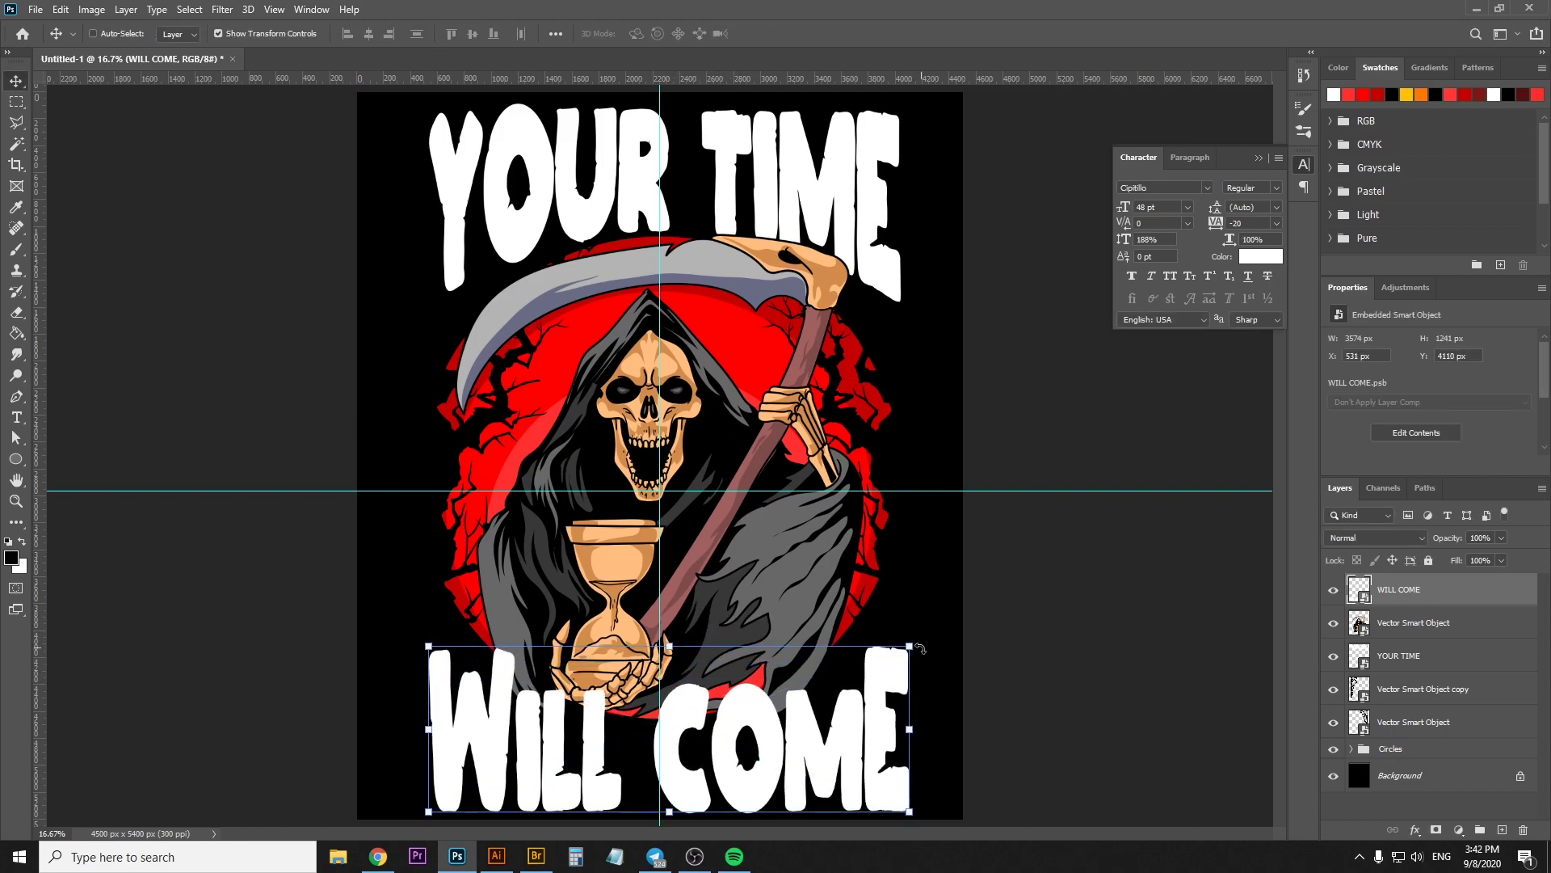
Warp WILL COME with Arc Upper into a slight downward curve
left_click(697, 33)
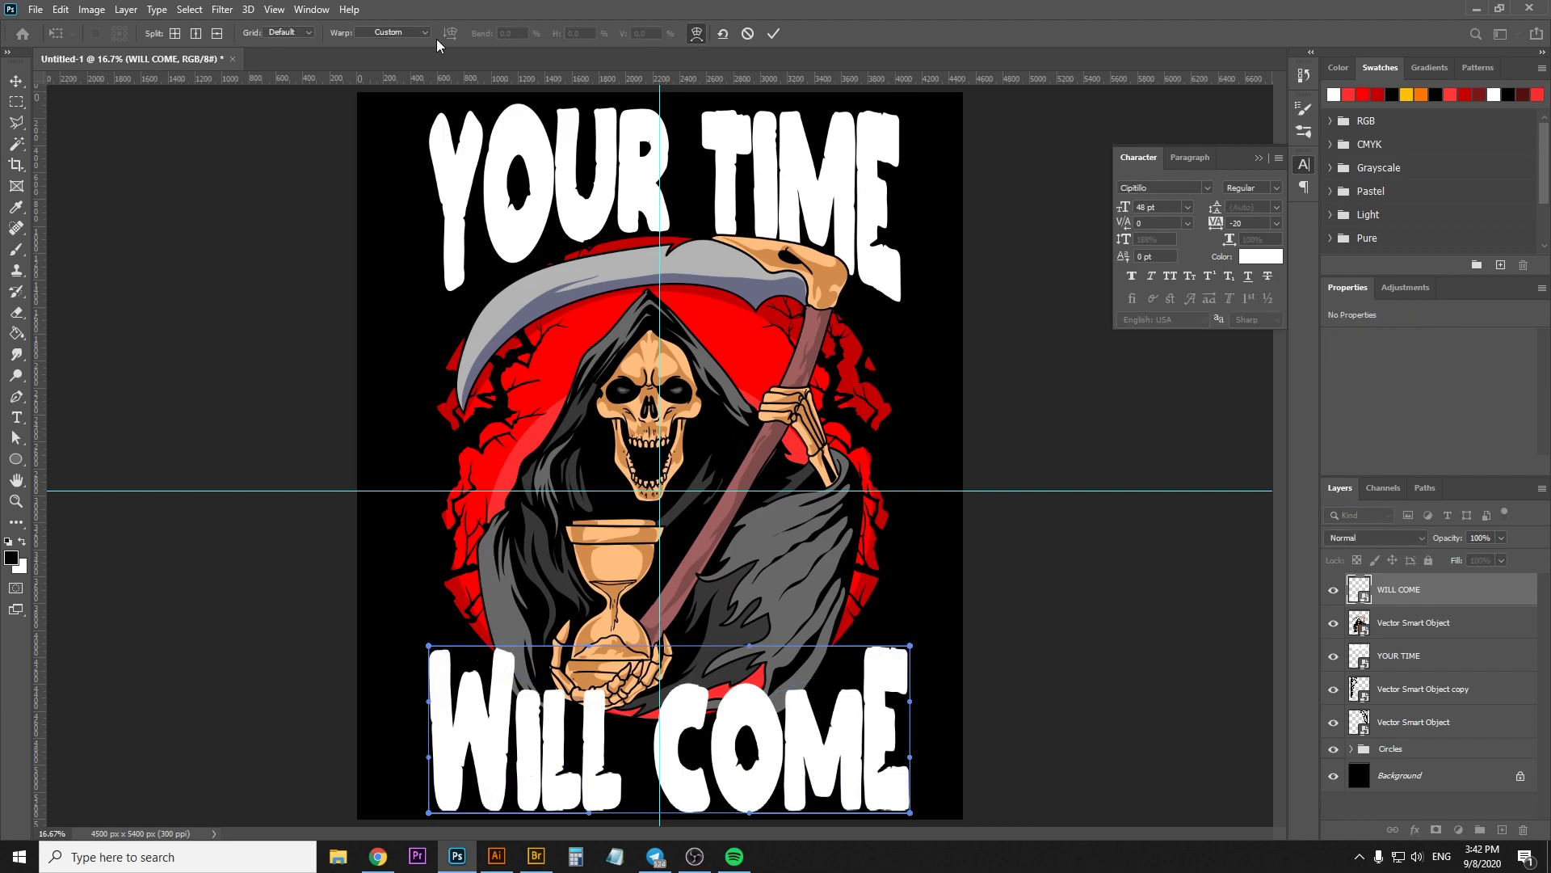
left_click(376, 36)
left_click(390, 97)
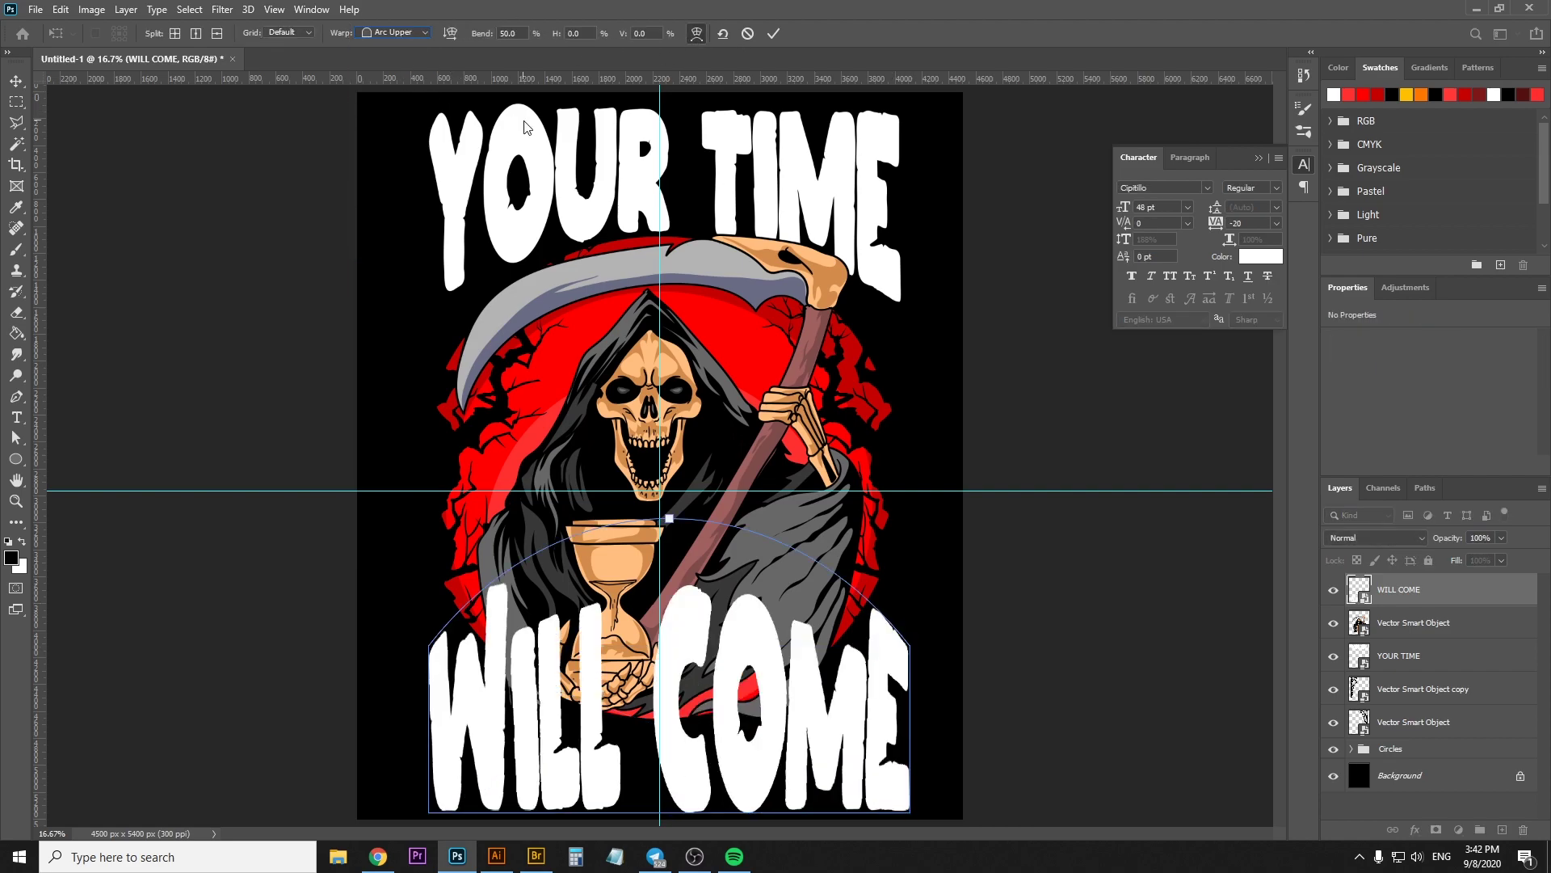
left_click_drag(481, 35, 156, 79)
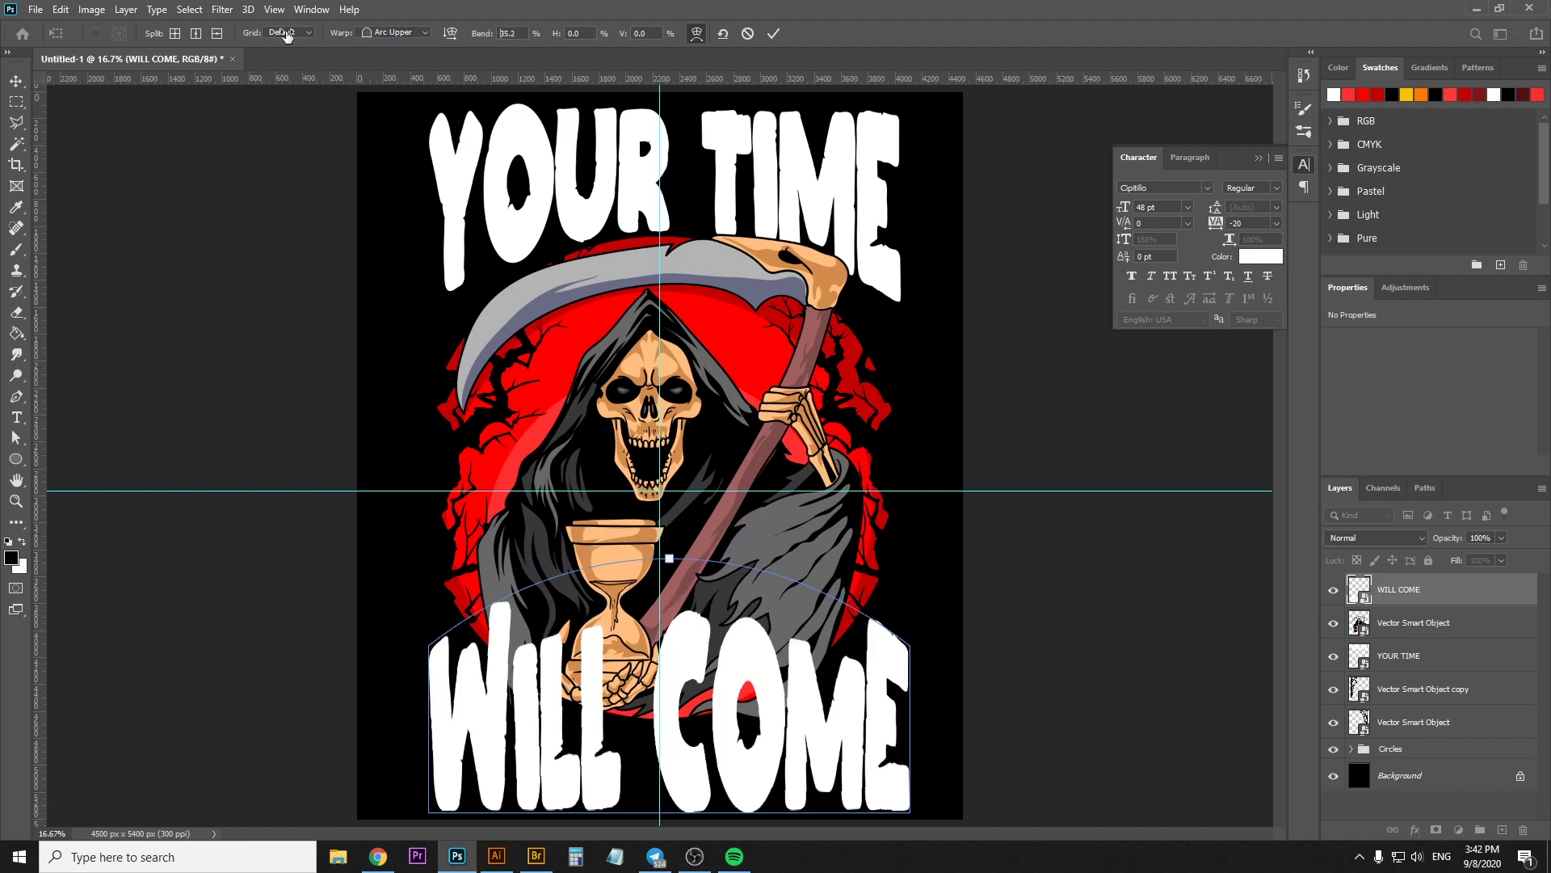
left_click_drag(490, 45, 366, 33)
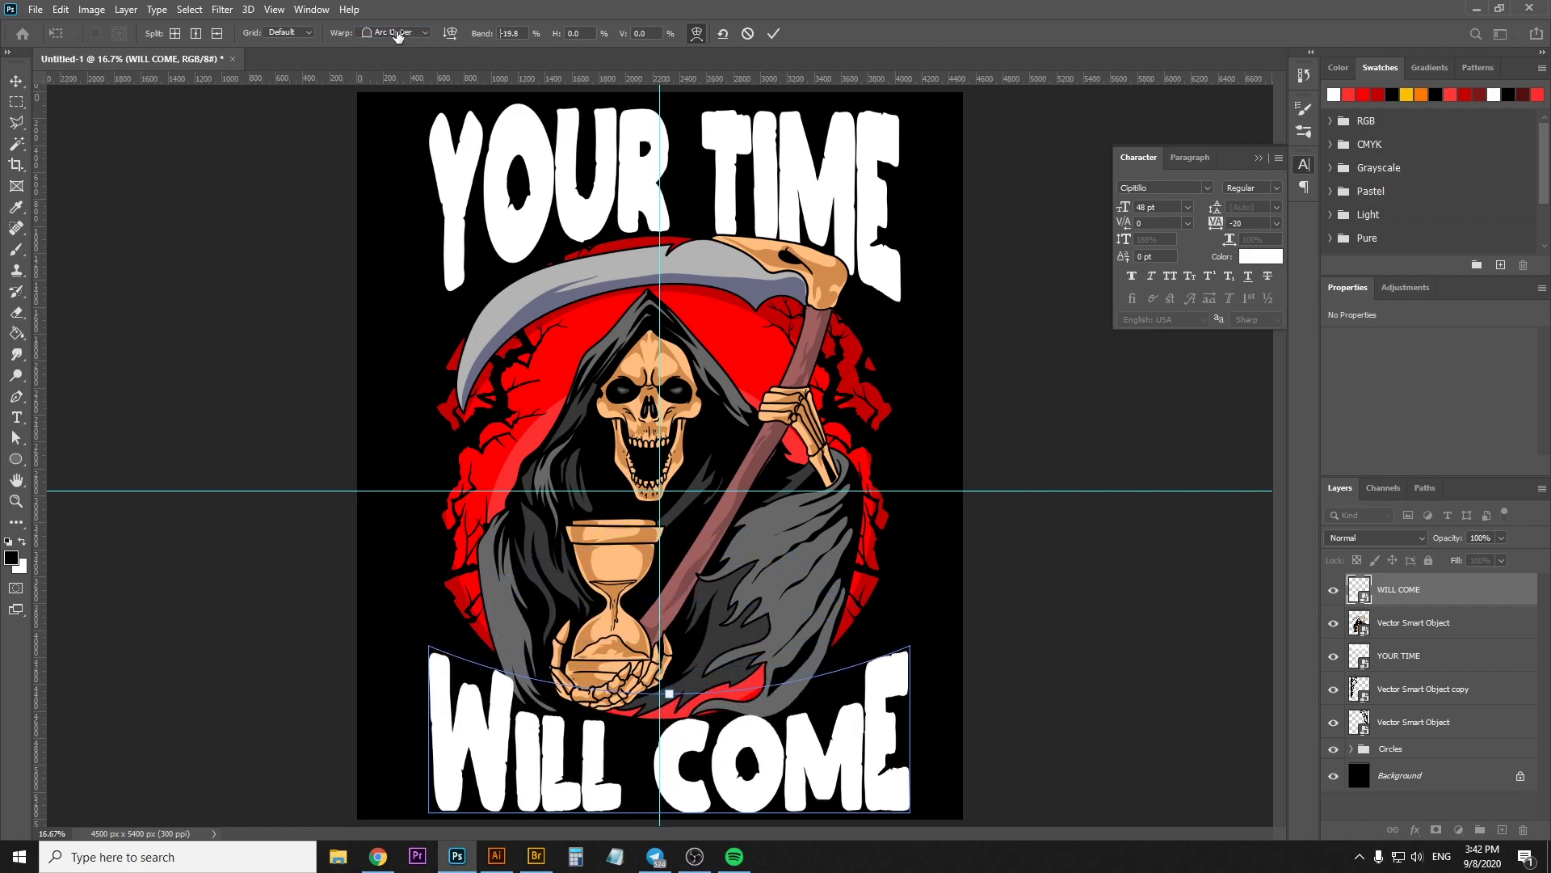
key("Return")
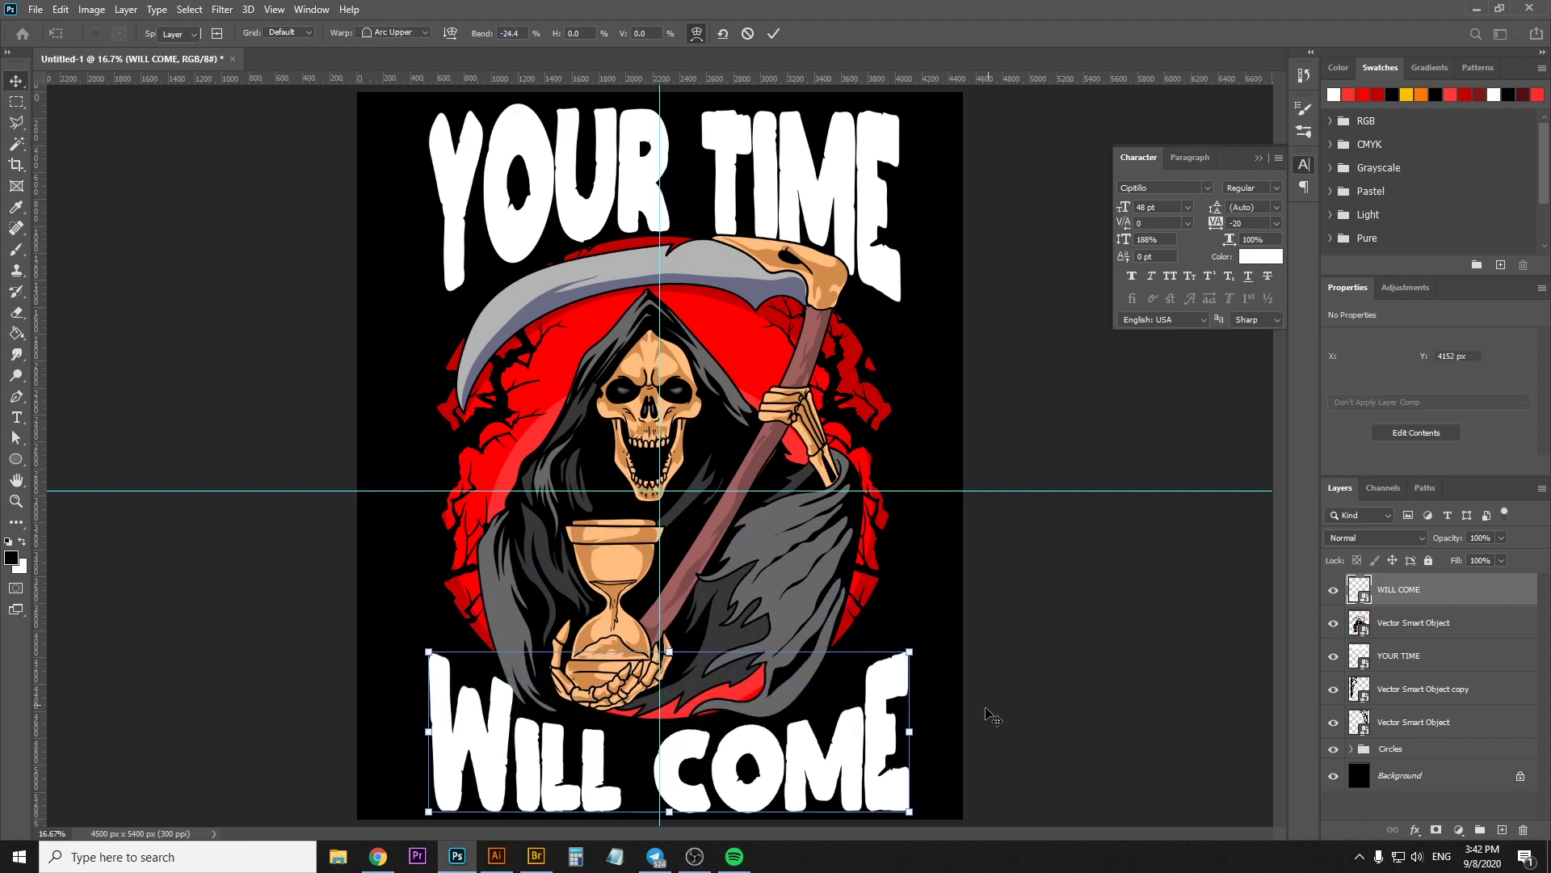
Place WILL COME along the canvas bottom, nudge it up slightly, and select the reaper layer
mouse_move(828, 736)
left_mouse_down()
mouse_move(824, 392)
mouse_move(903, 273)
mouse_move(918, 274)
mouse_move(903, 275)
left_mouse_up()
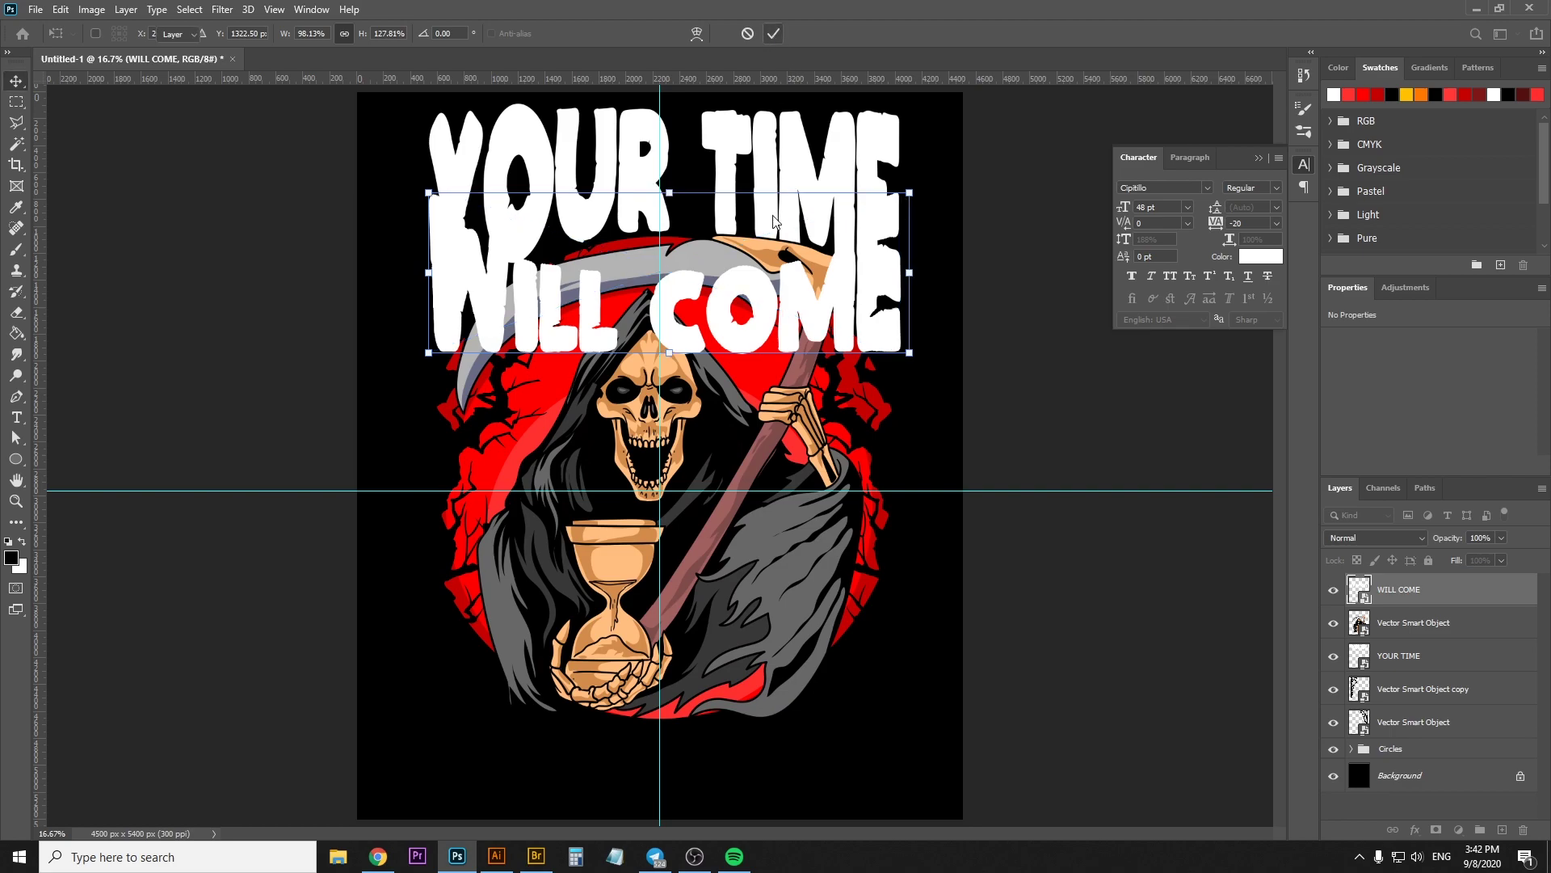
left_click_drag(776, 253, 775, 719)
key("Return")
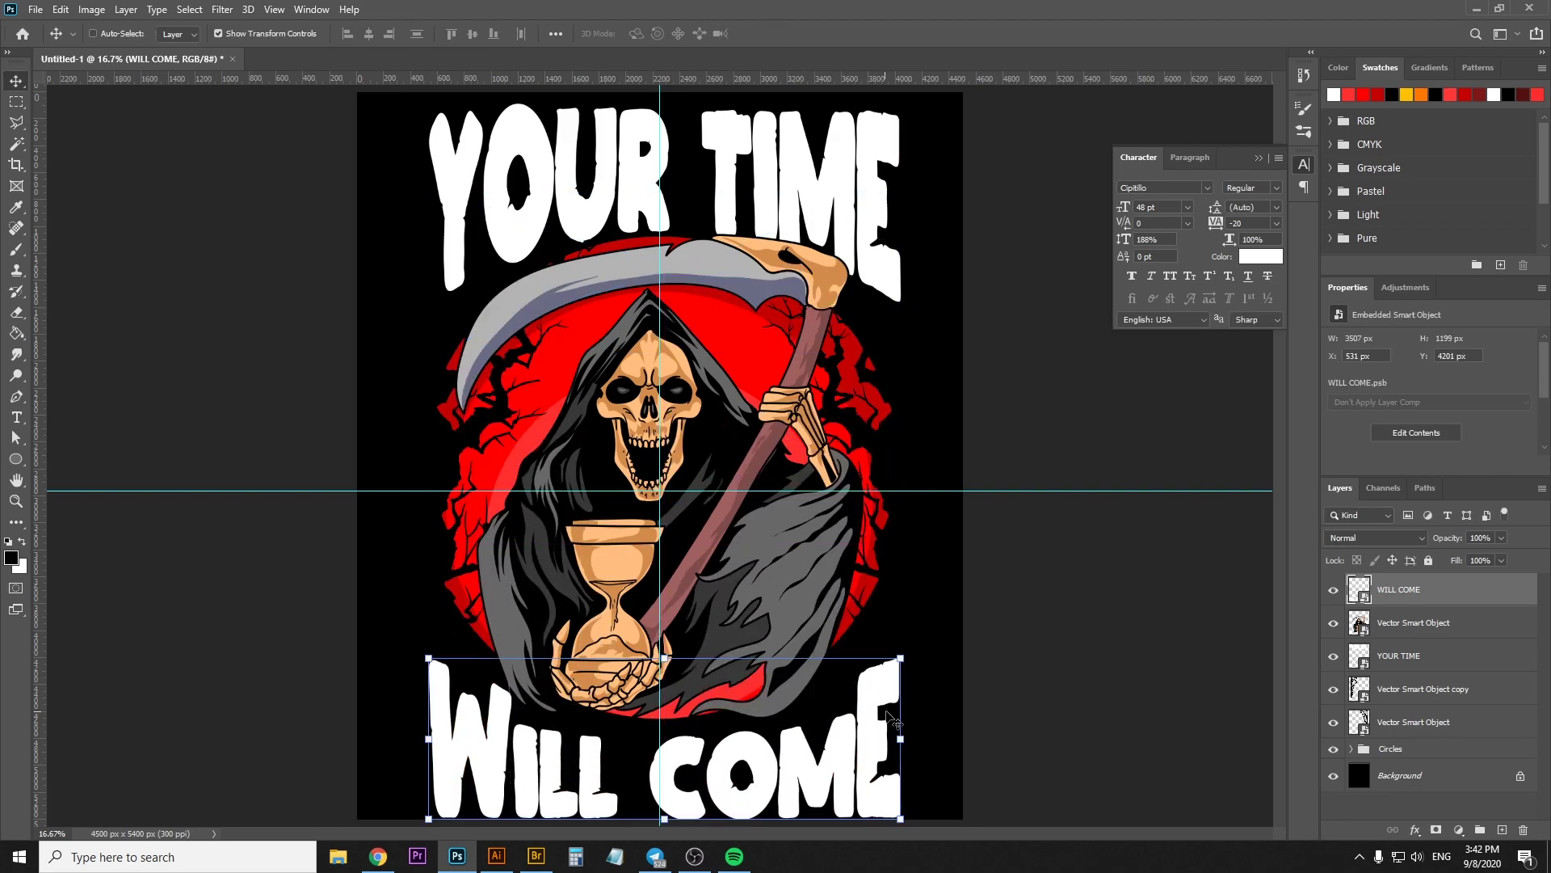
left_click_drag(893, 719, 885, 702)
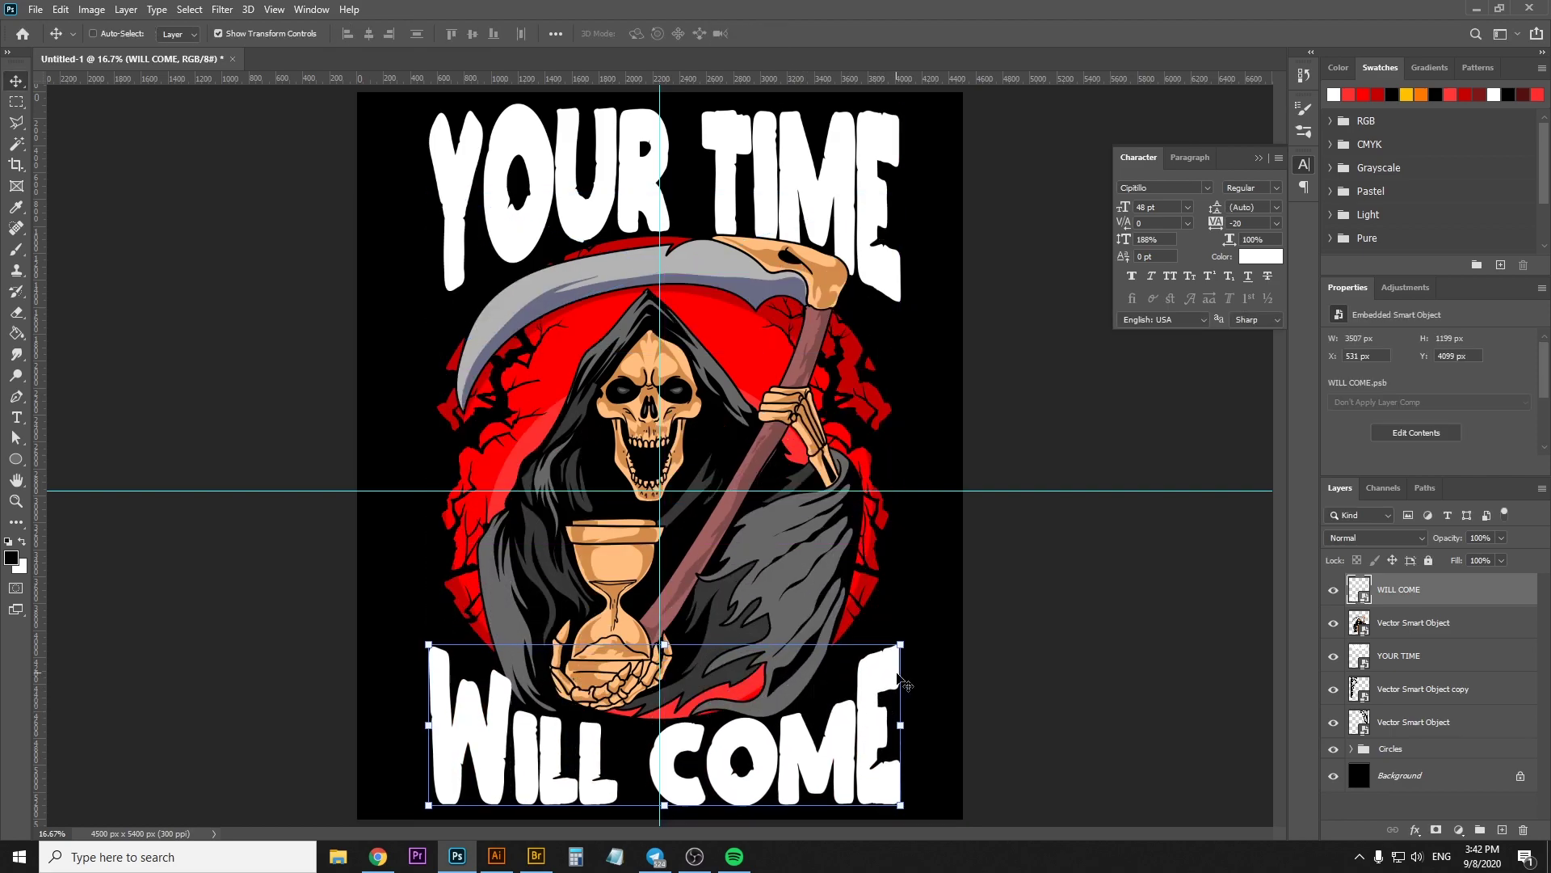
key("z")
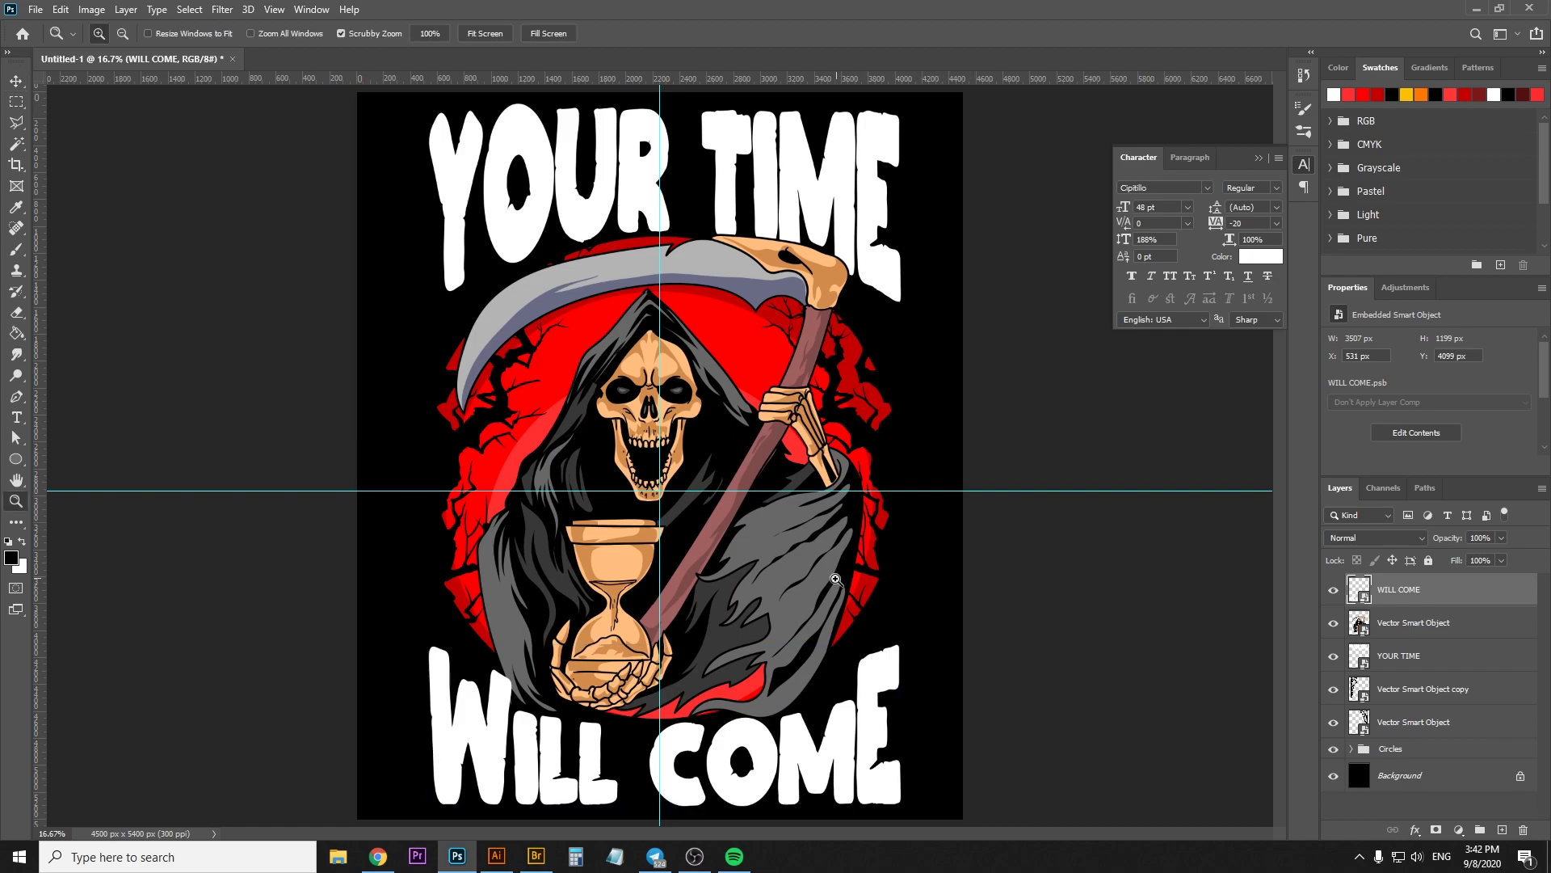
key("ctrl")
key("v")
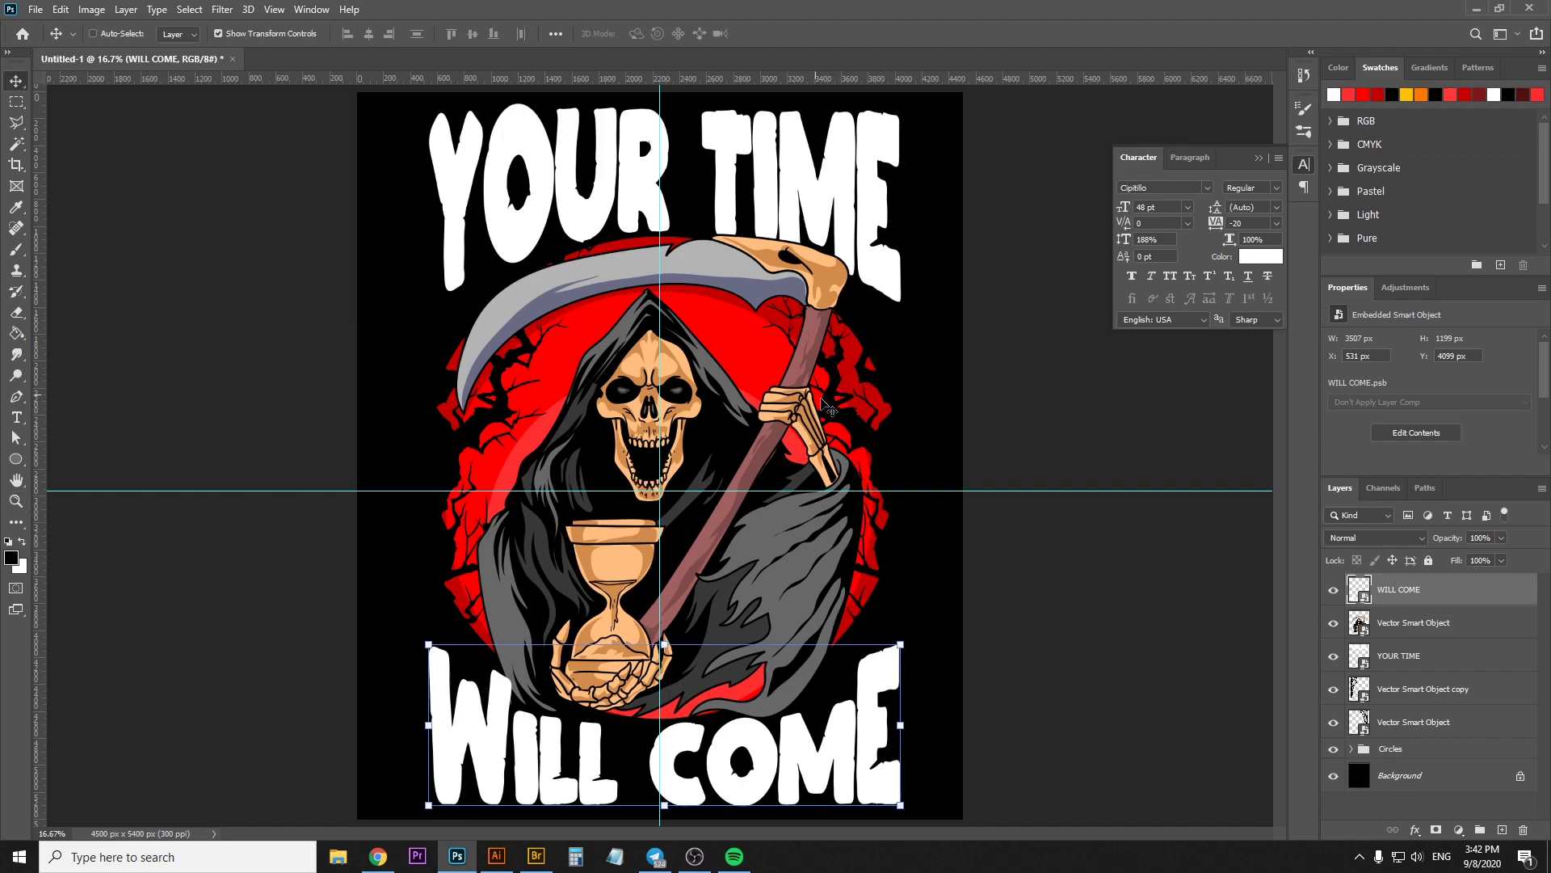
left_click(1485, 623)
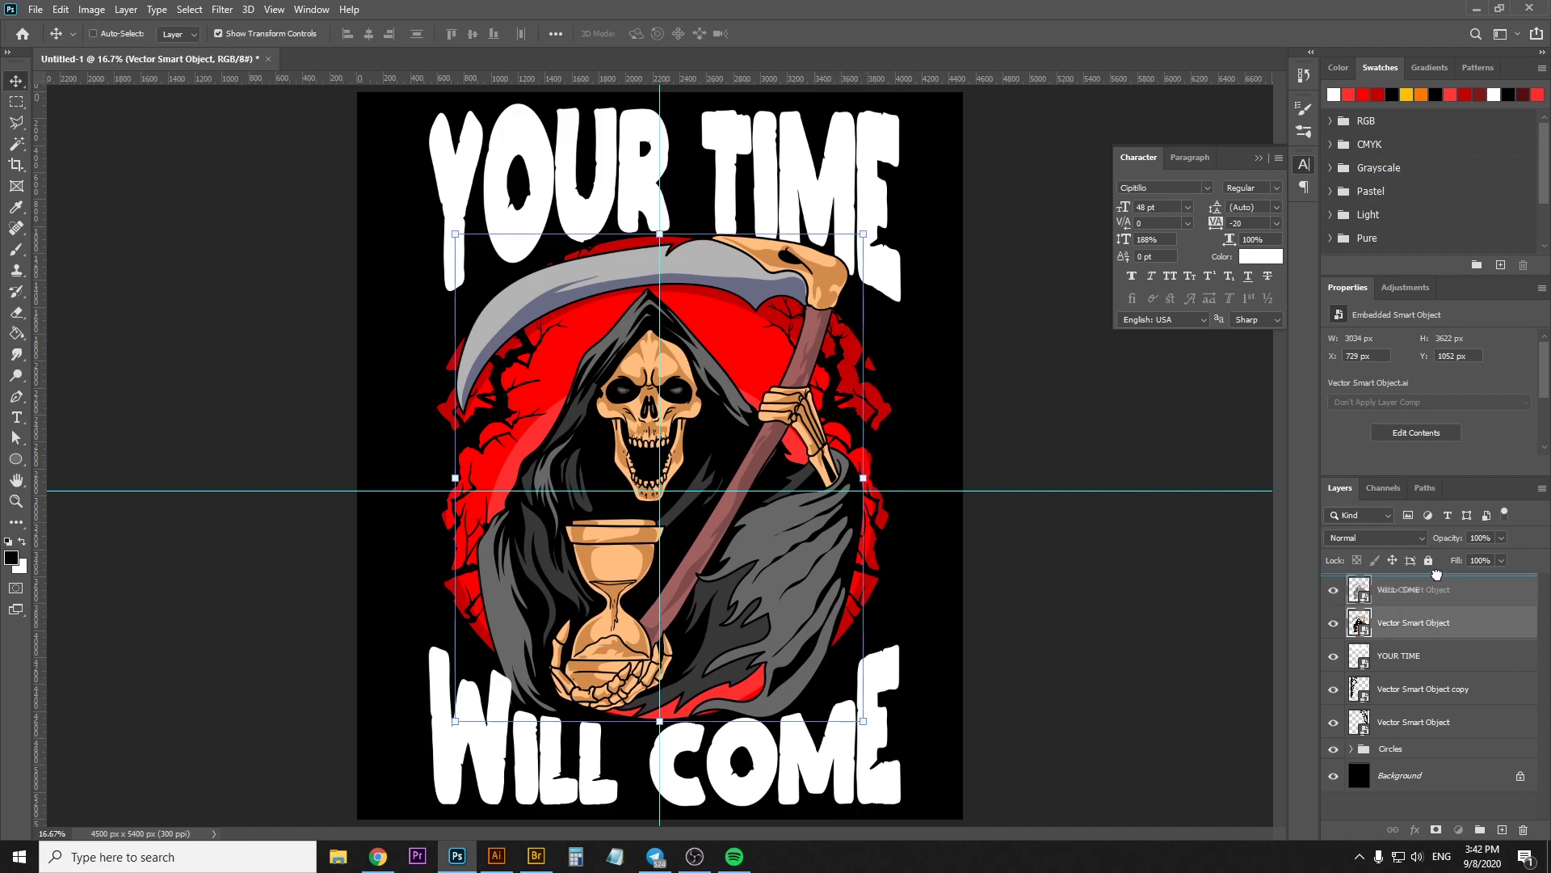
Drag the reaper Vector Smart Object to the top of the stack, then select YOUR TIME
left_click_drag(1485, 624, 1443, 582)
key("z")
key("ctrl+minus")
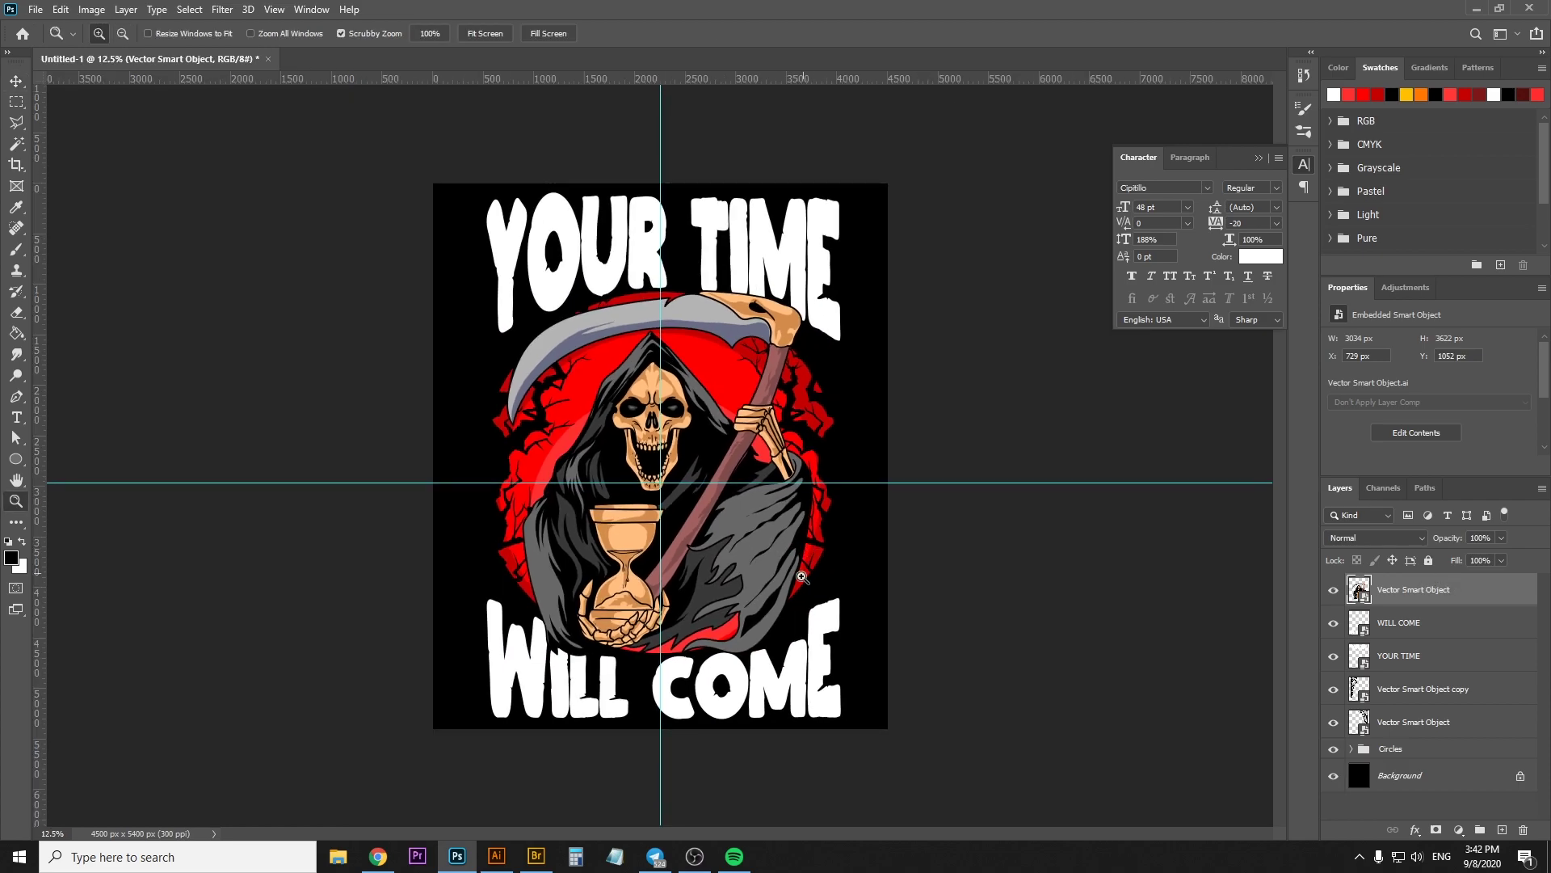
key("ctrl+plus")
key("ctrl+minus")
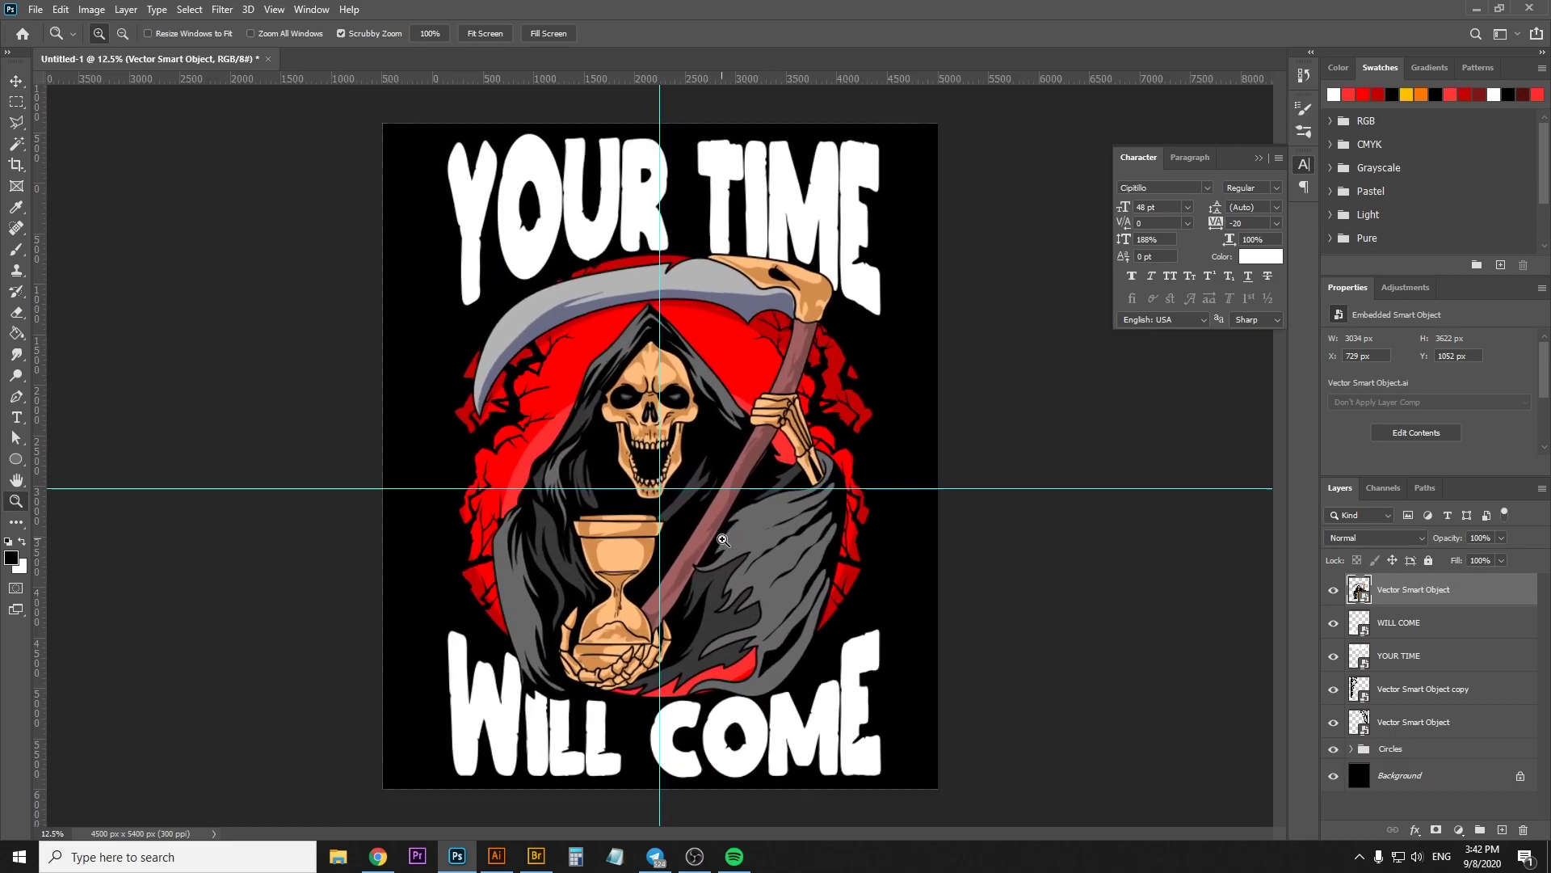
mouse_move(747, 608)
left_mouse_down()
mouse_move(730, 469)
mouse_move(809, 547)
left_mouse_up()
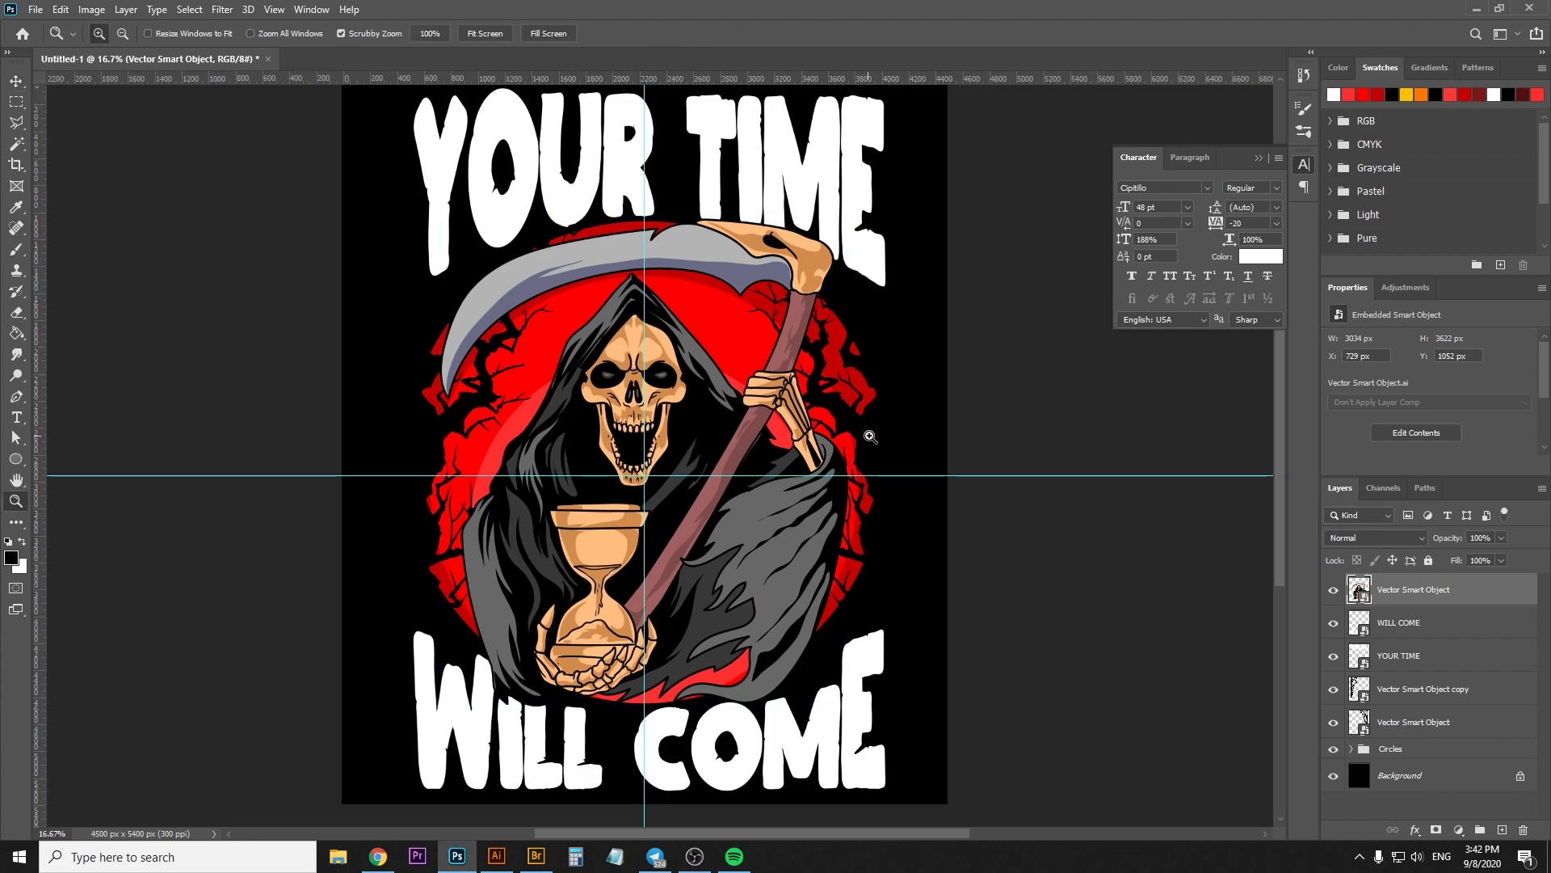
key("v")
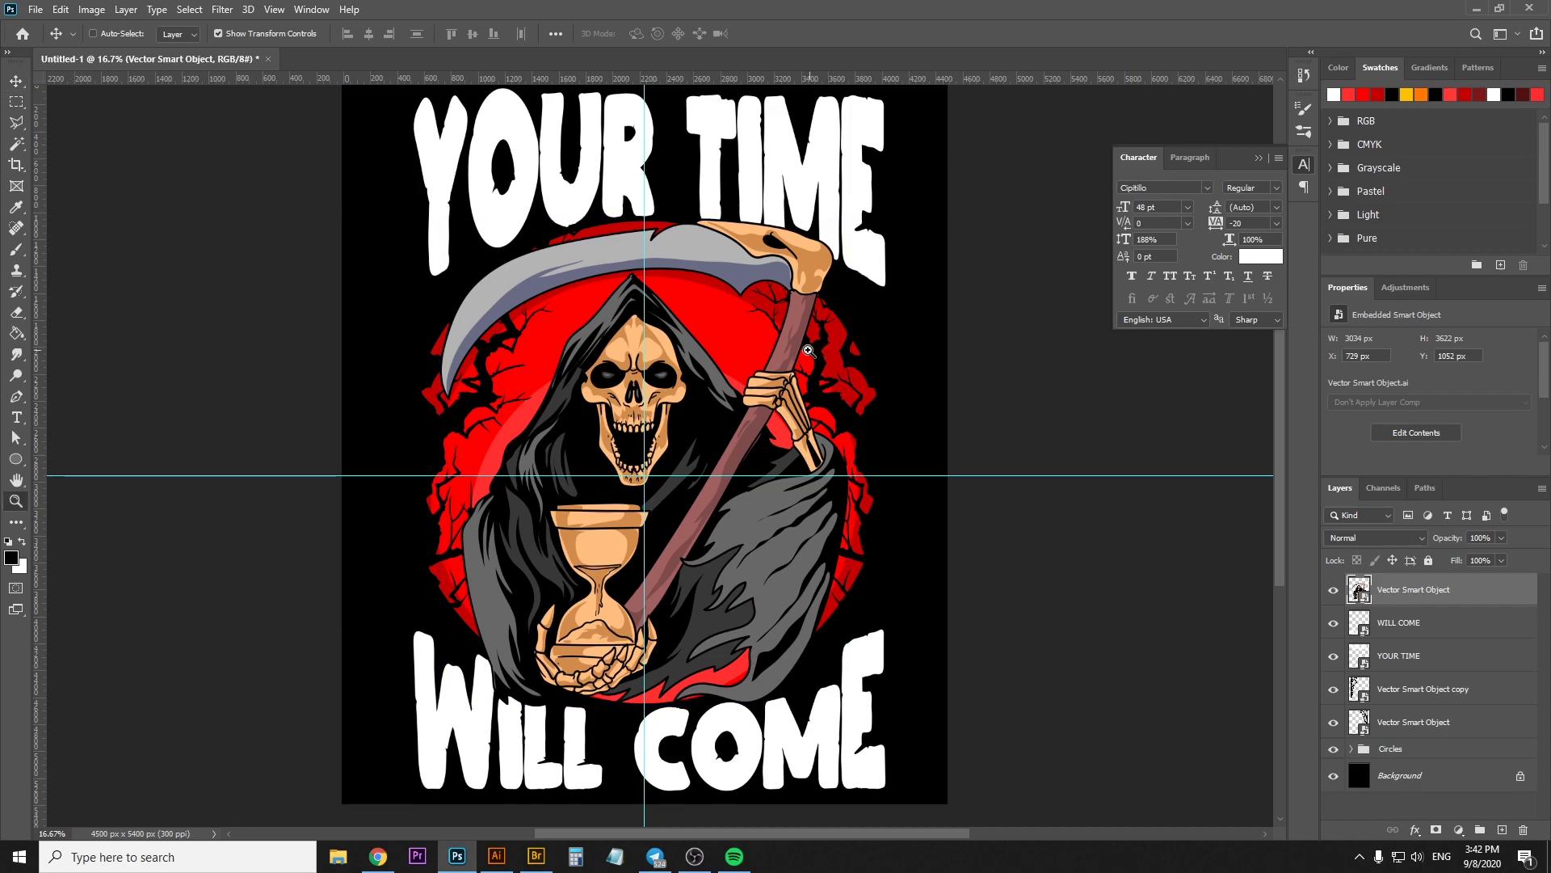
scroll(837, 225, "down", 2)
left_click(699, 339, "ctrl")
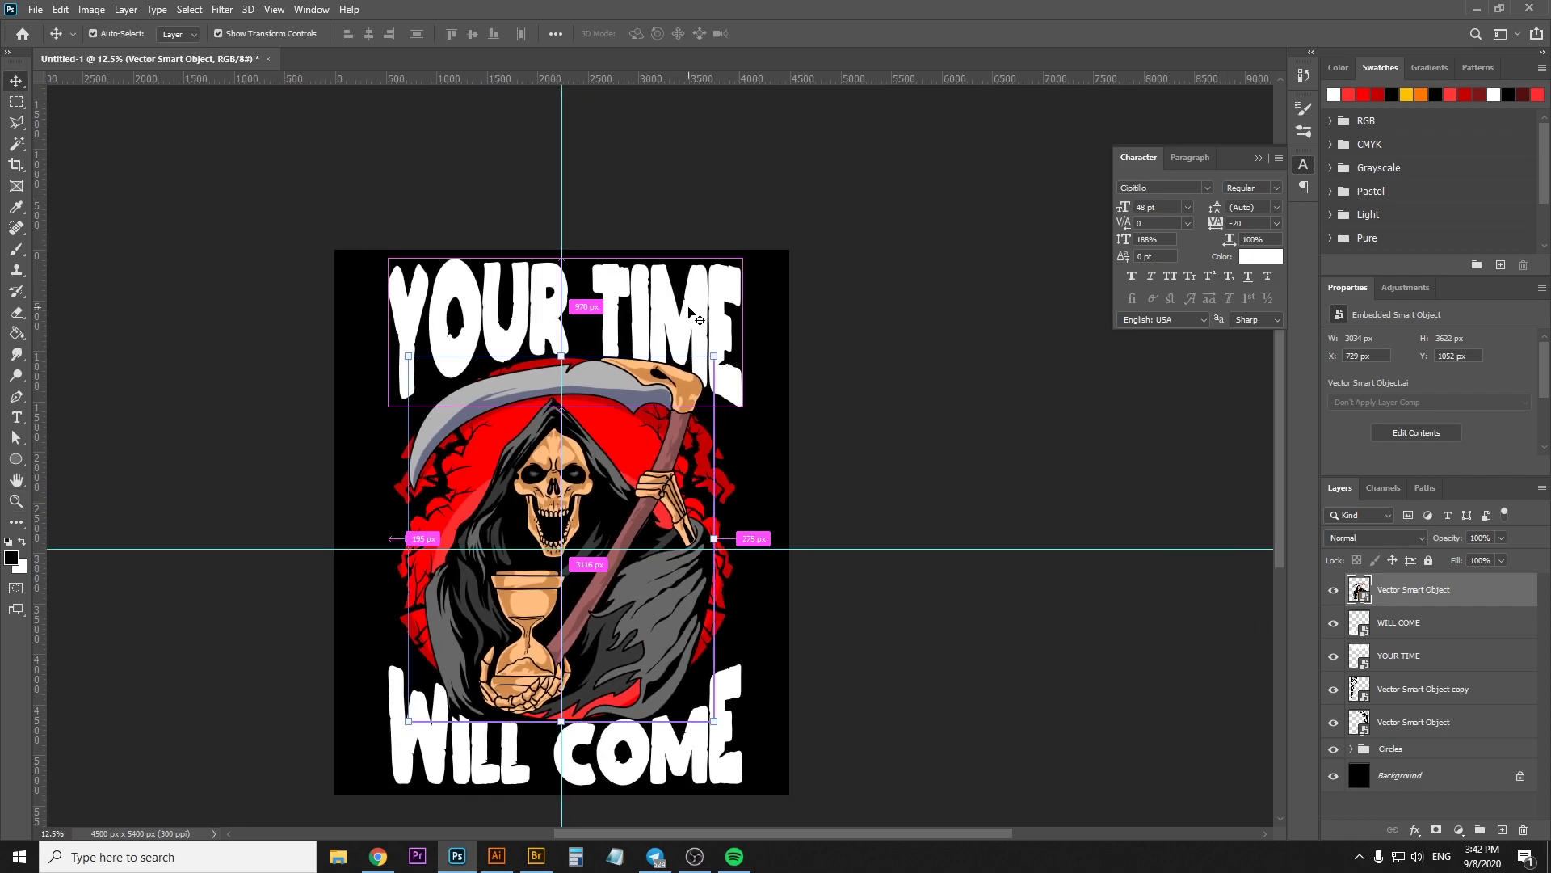
Add a #ffae00 golden yellow Color Overlay to YOUR TIME
left_click(1414, 830)
left_click(1455, 764)
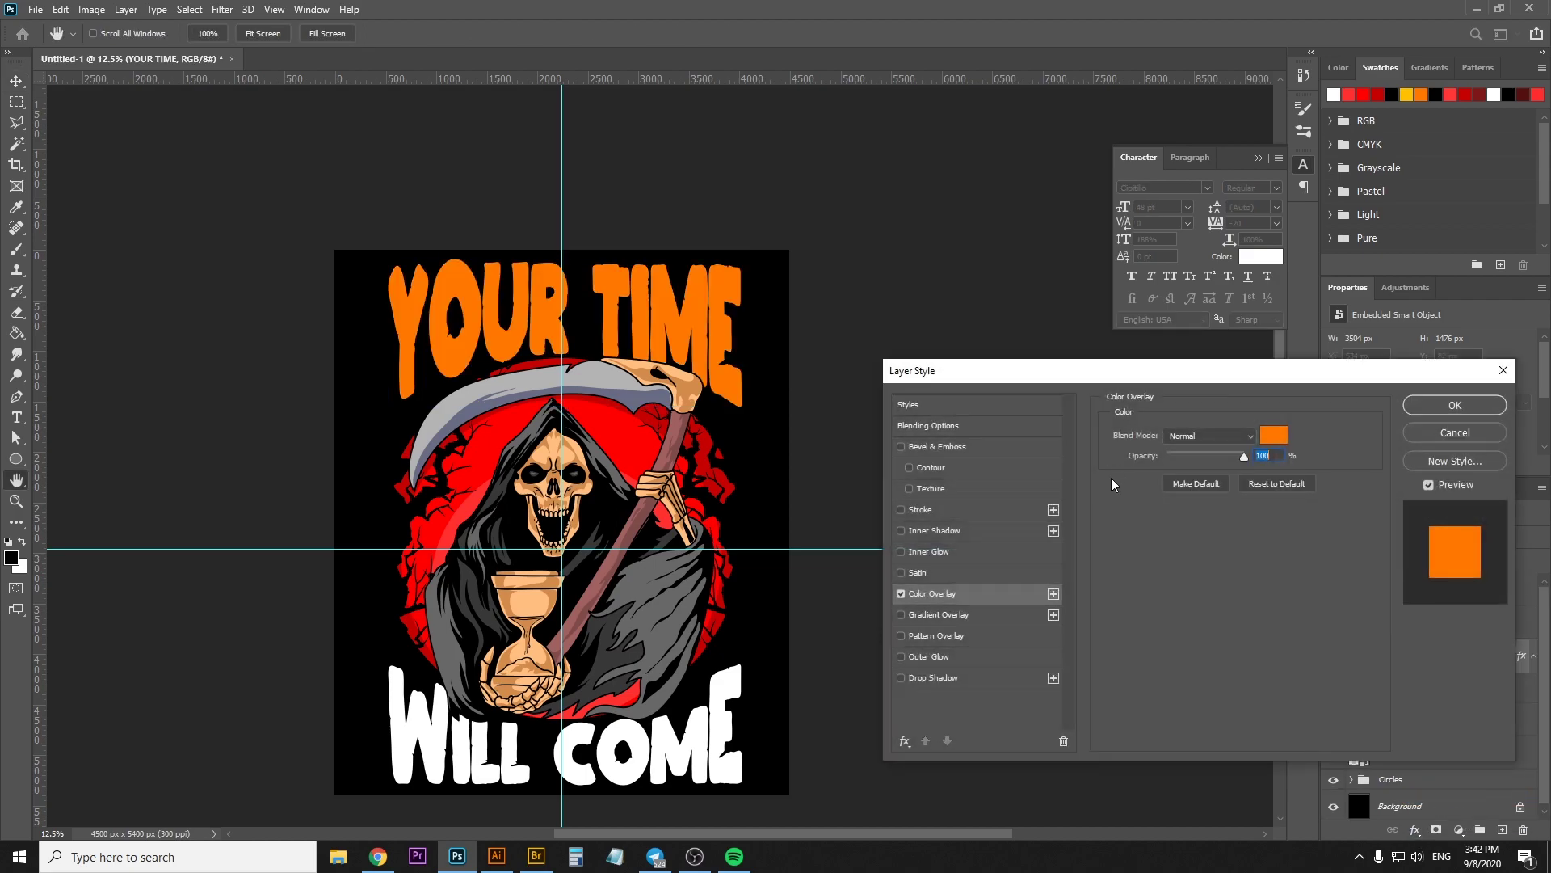
left_click(1274, 437)
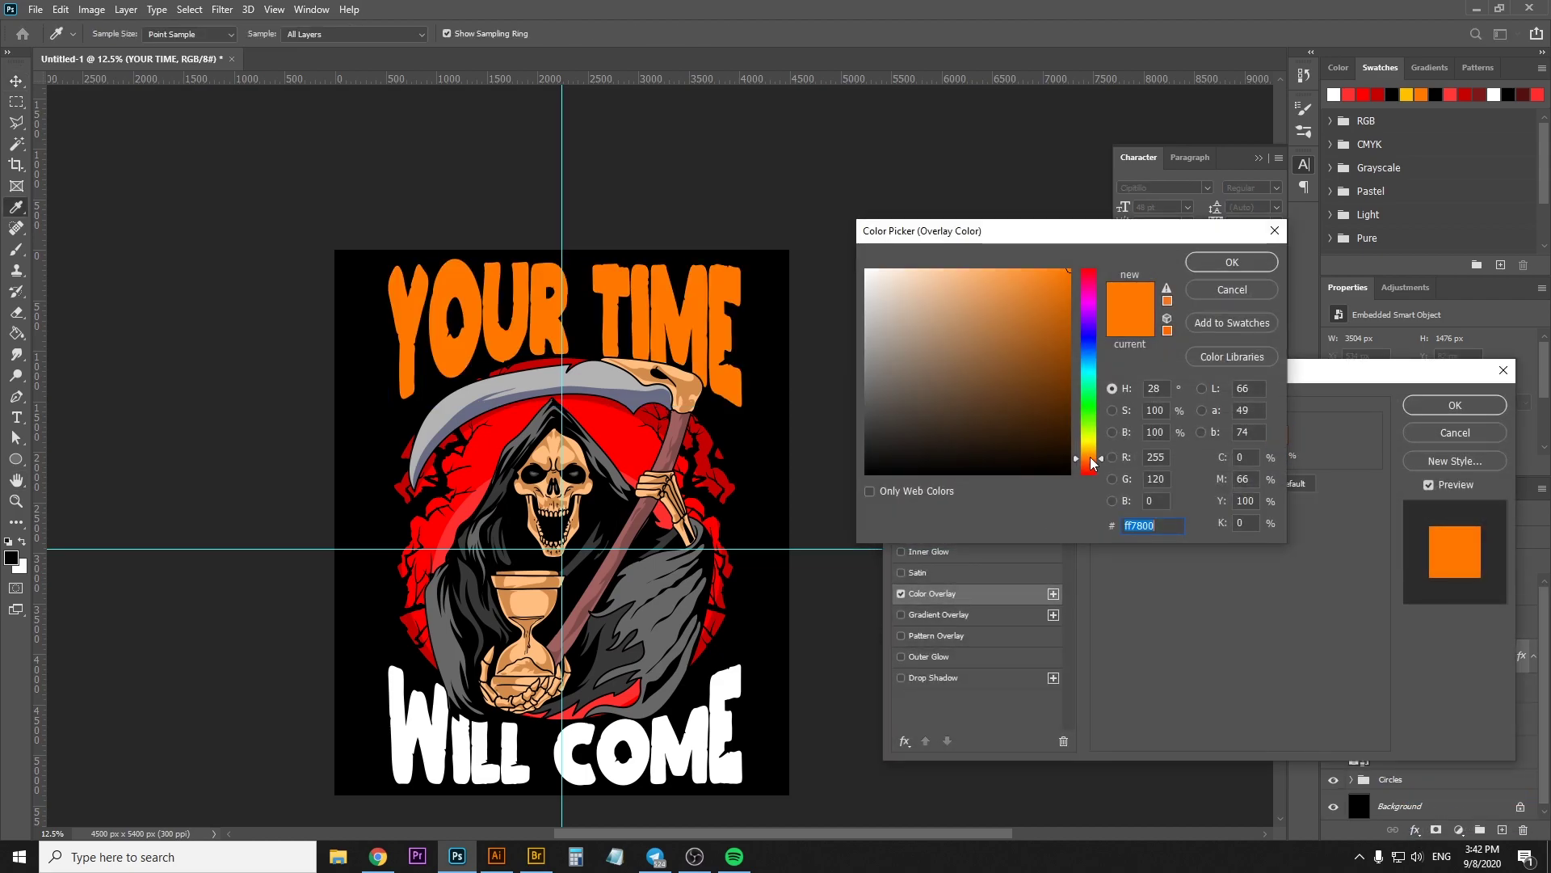
left_click_drag(1092, 460, 1092, 453)
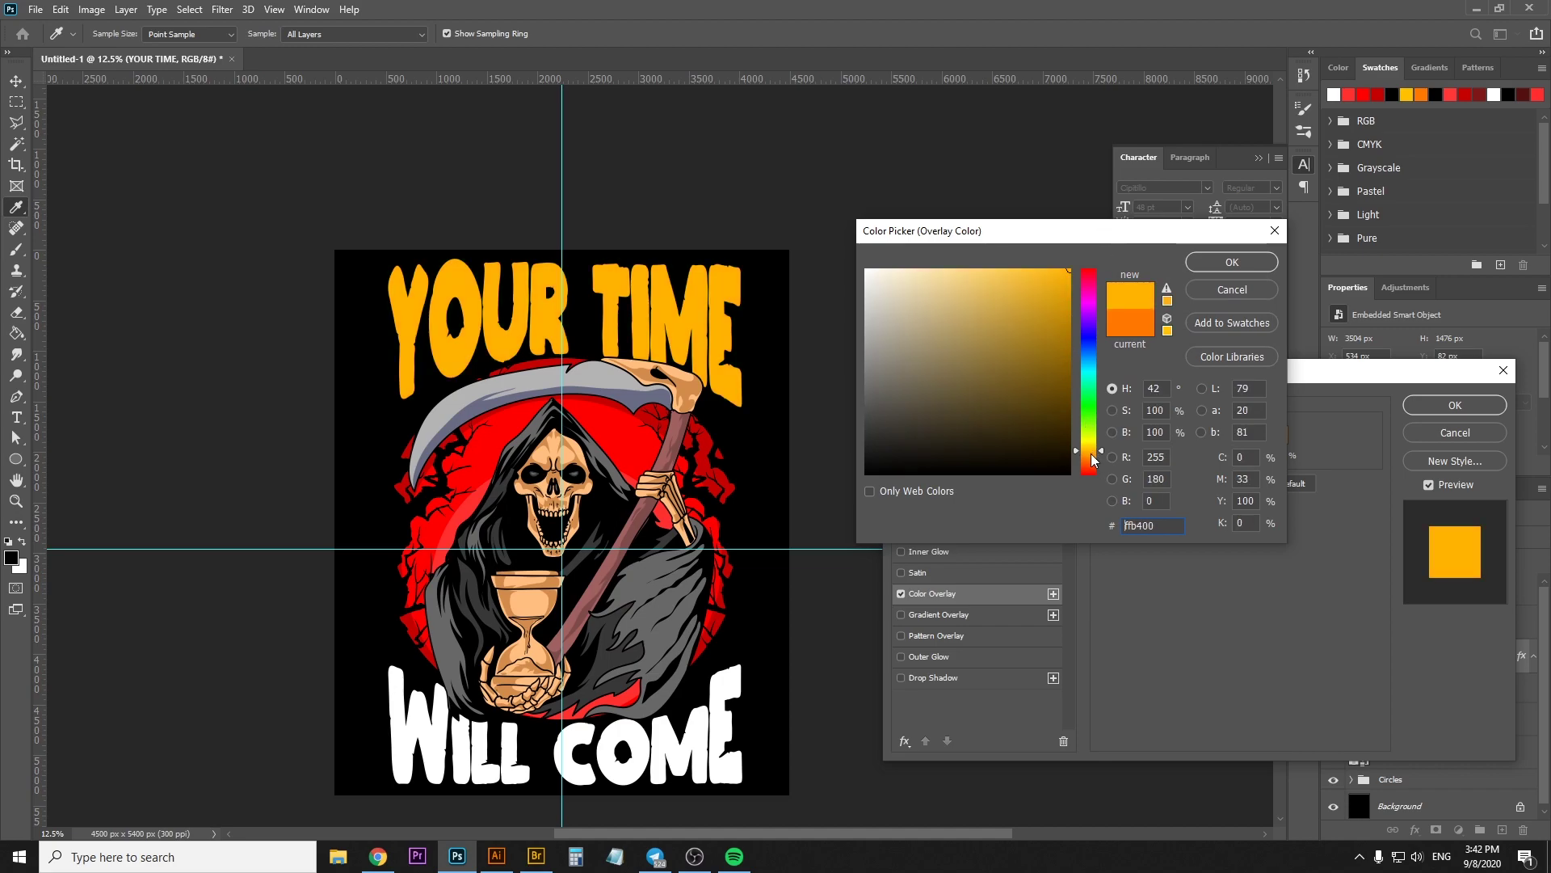
left_click(1091, 451)
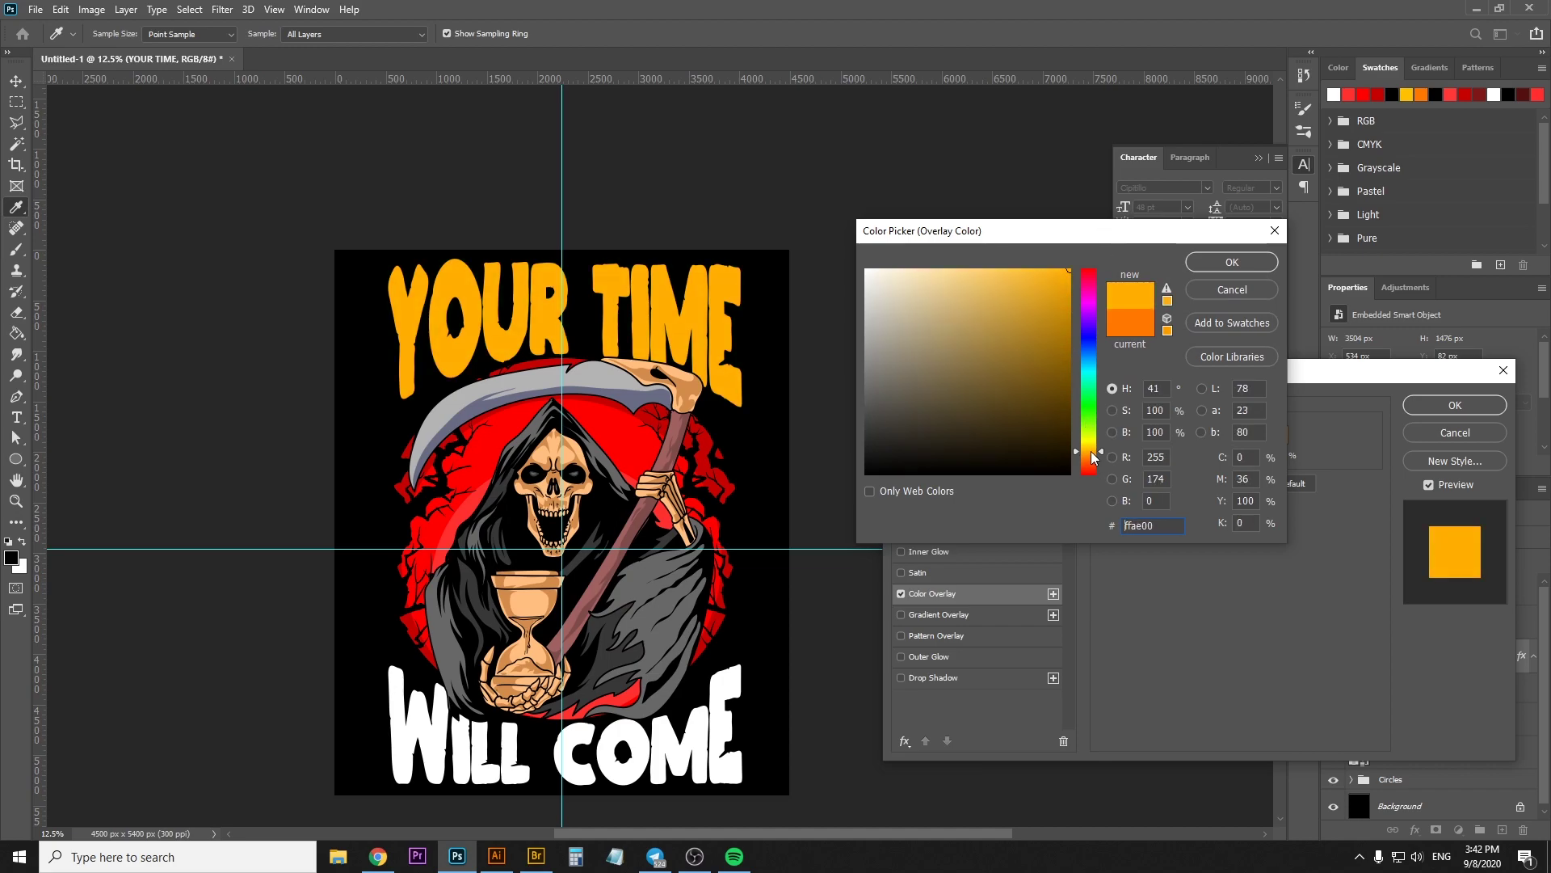
left_click(1246, 263)
left_click(1453, 407)
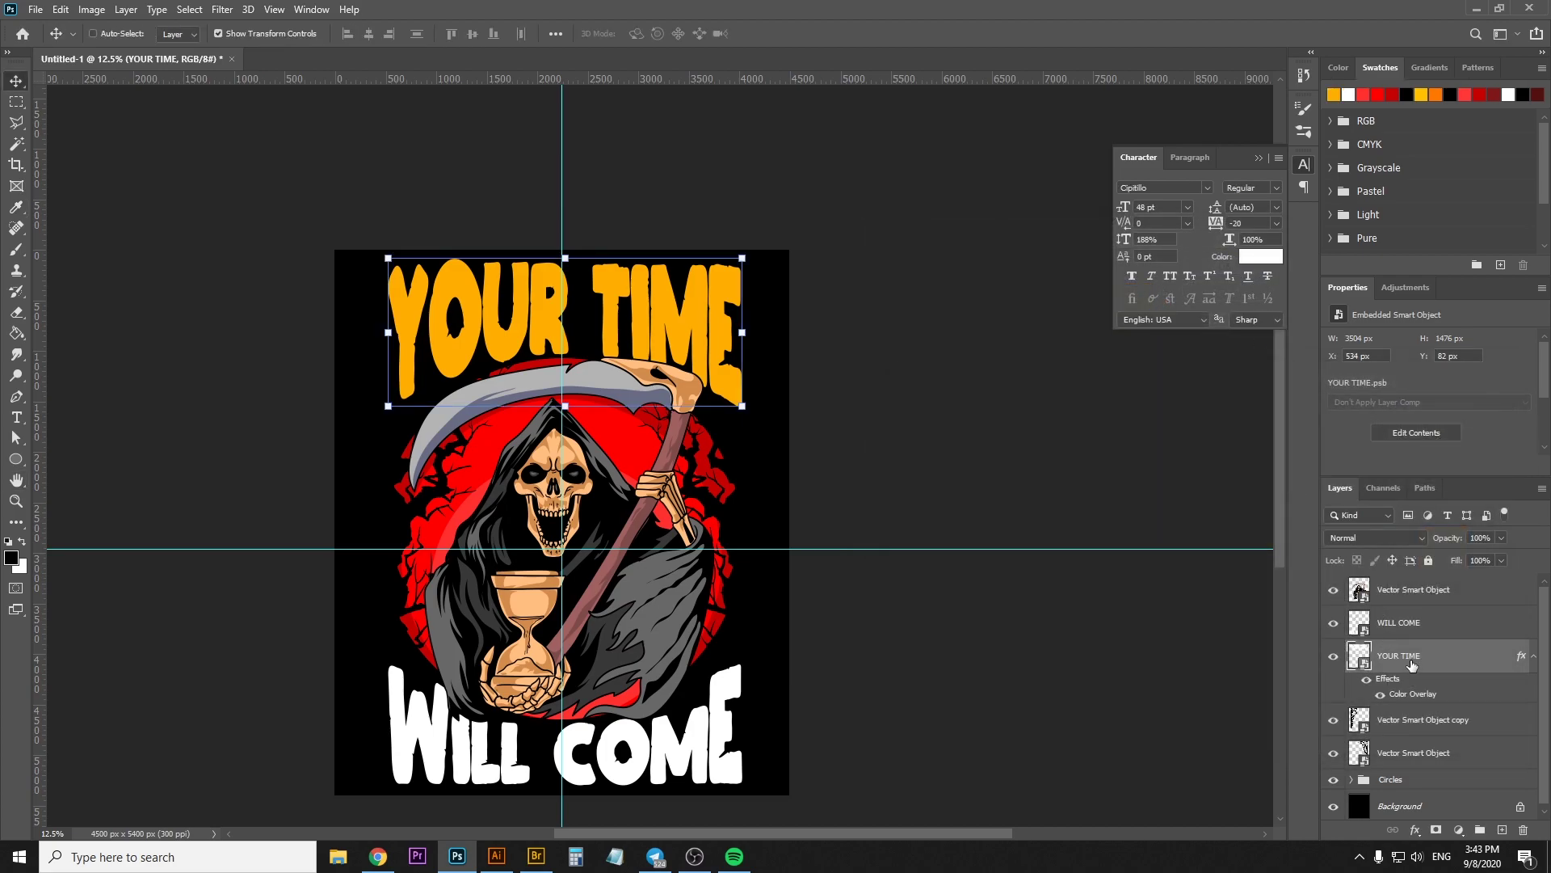
Copy the YOUR TIME layer style and paste it onto WILL COME
right_click(1412, 665)
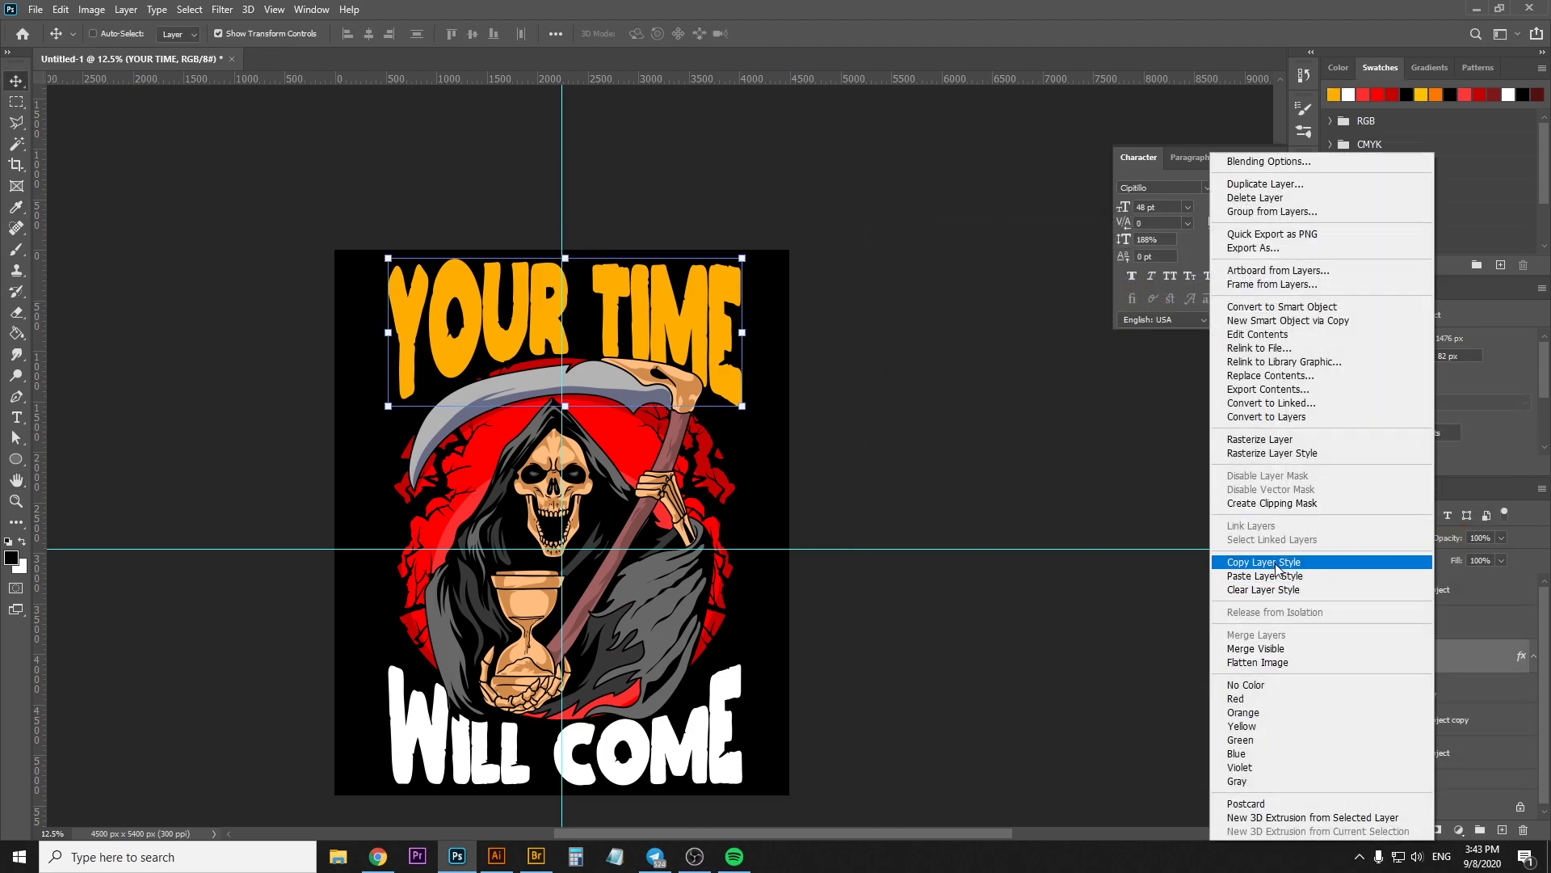
left_click(1275, 567)
left_click(1454, 622)
right_click(1418, 621)
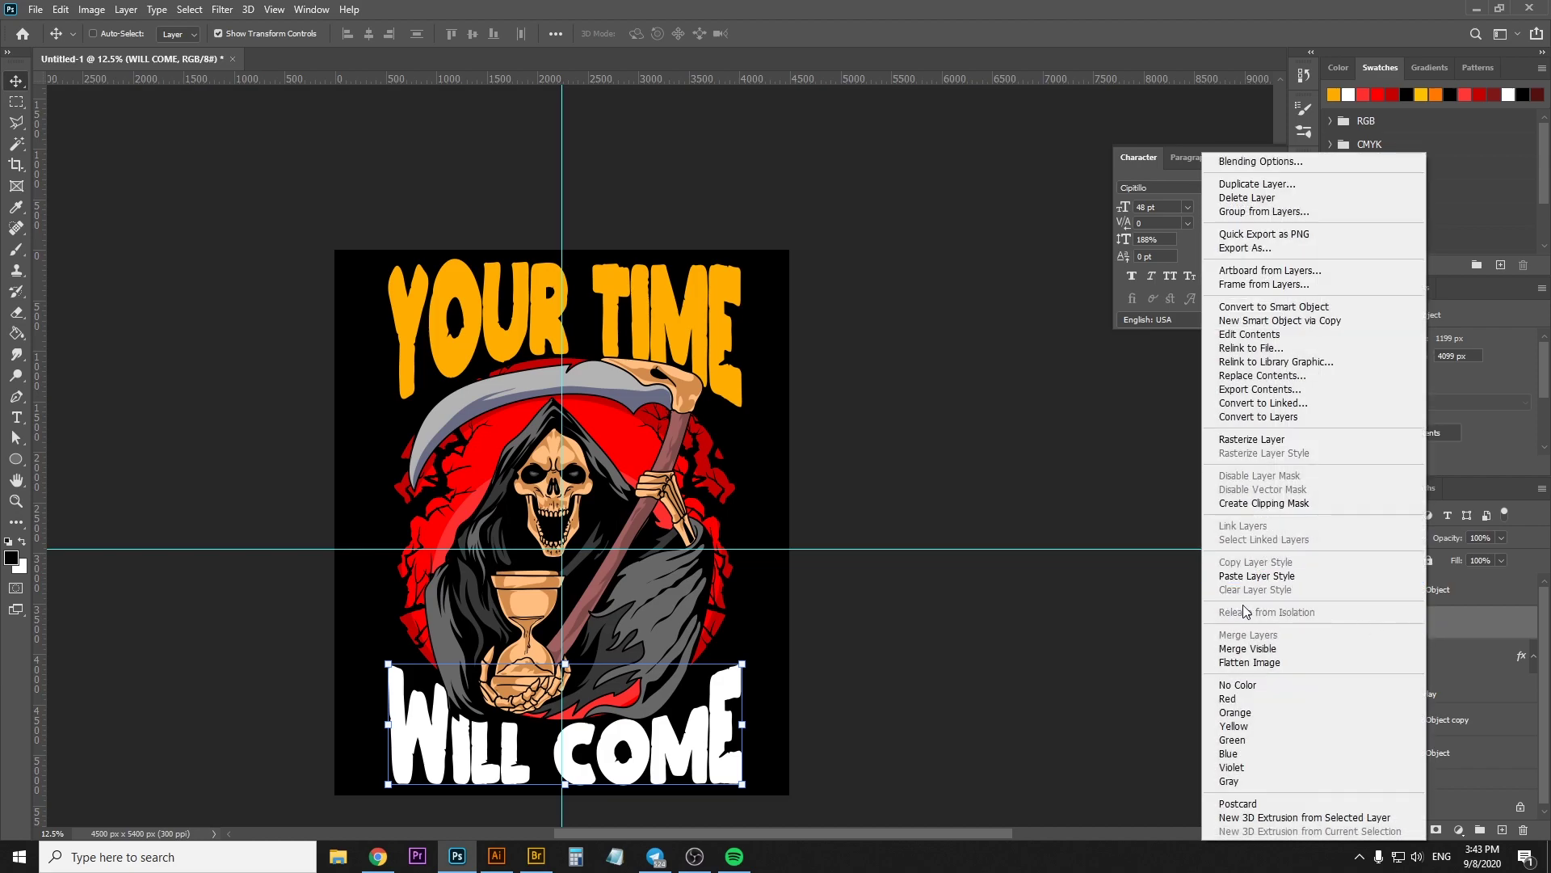
left_click(1255, 576)
key("z")
left_click(652, 673)
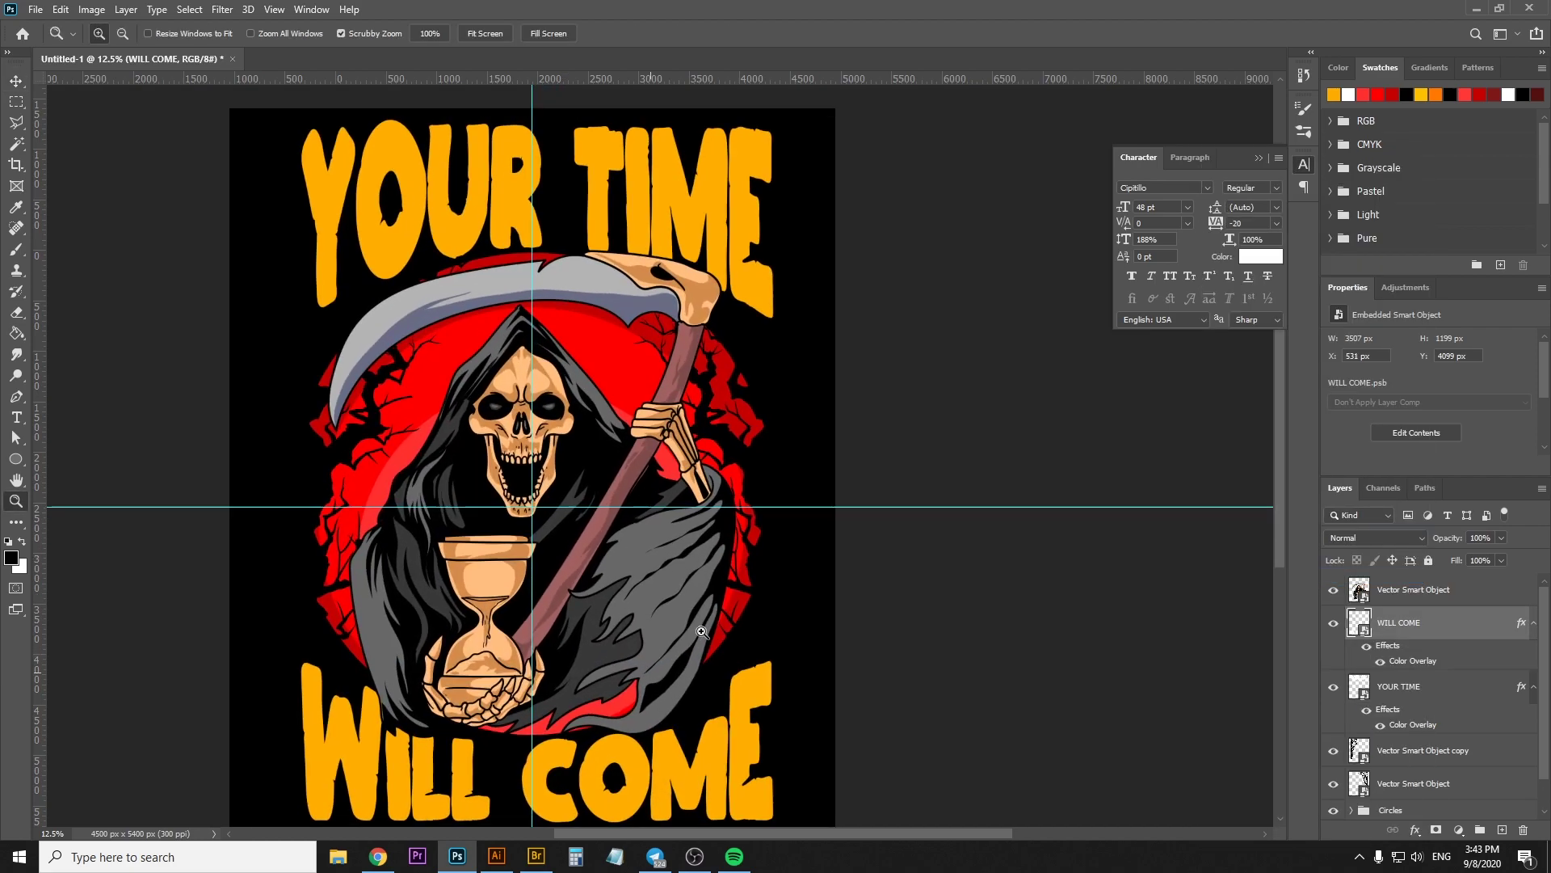
key("v")
key("z")
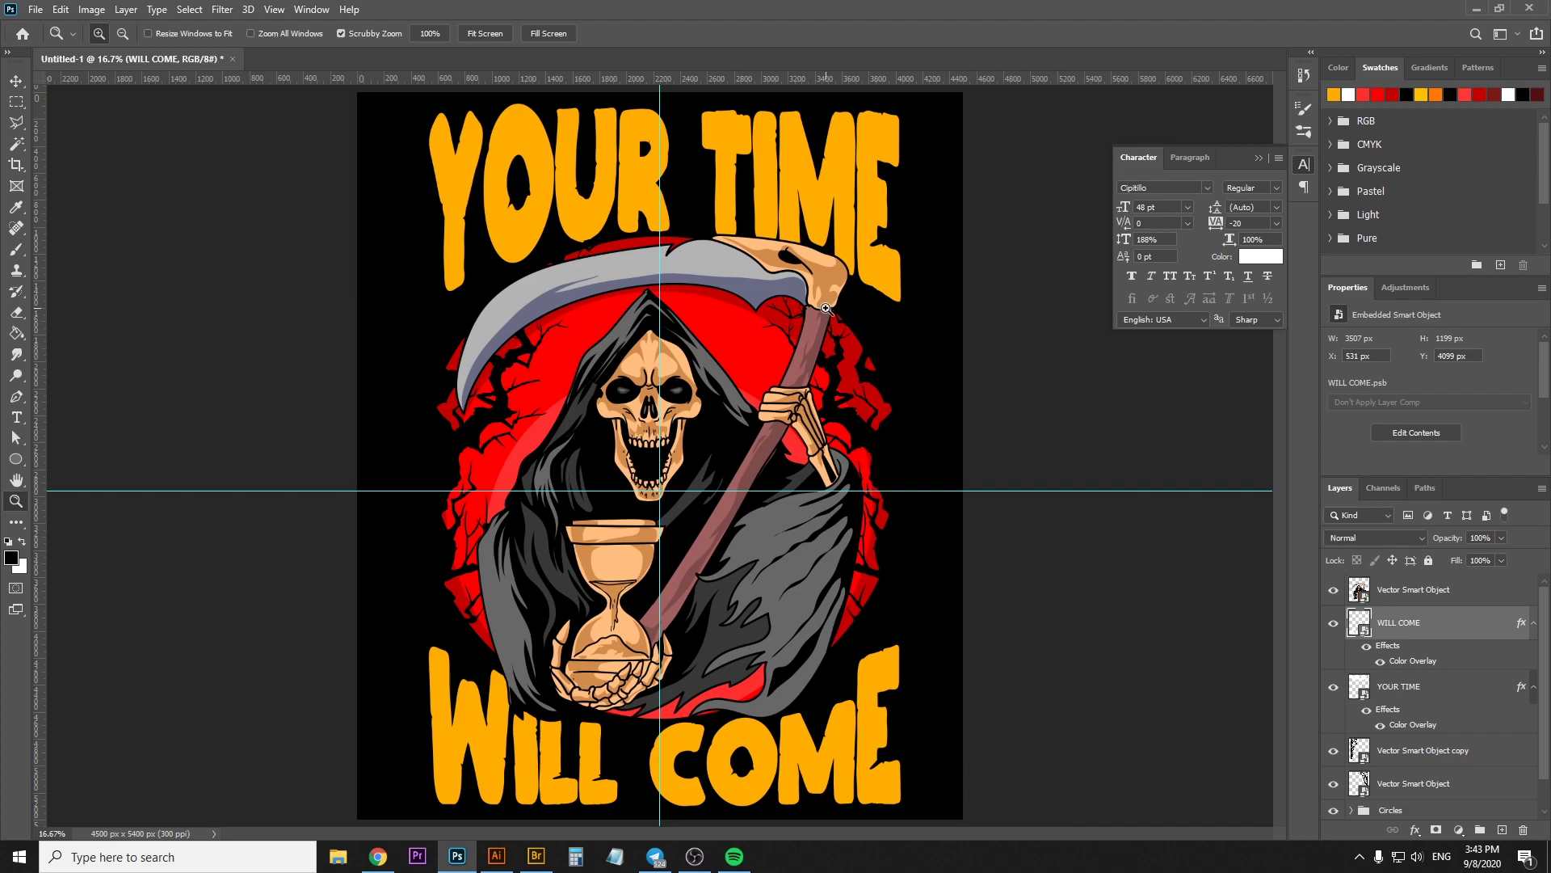
Zoom and pan to view the whole design, then select YOUR TIME
left_click(825, 309)
left_click(885, 321, "alt")
left_click_drag(842, 264, 782, 318)
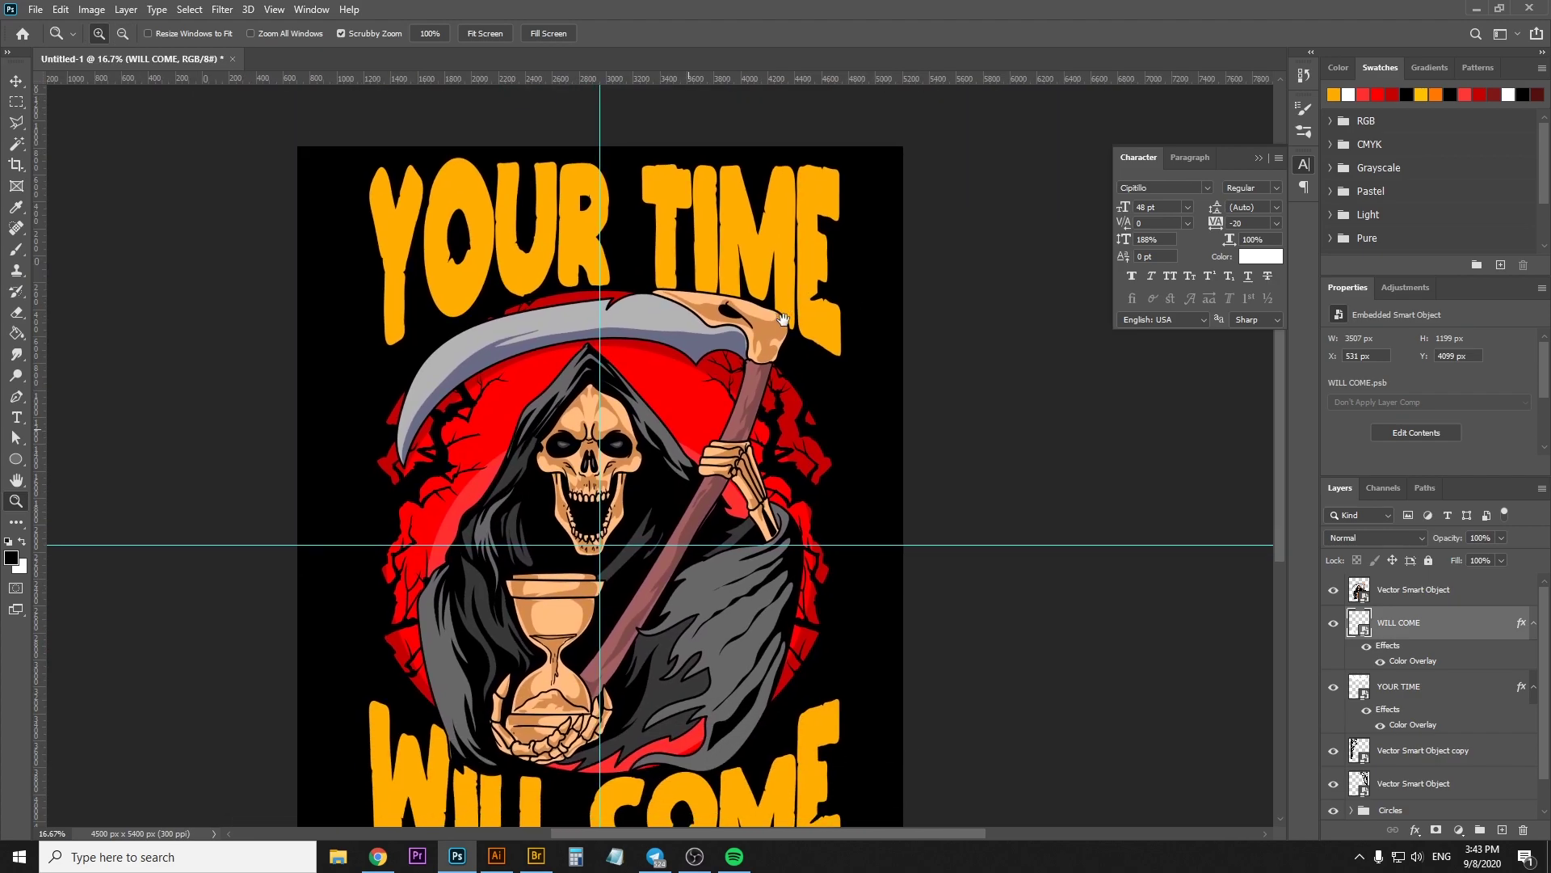
left_click(759, 439, "alt")
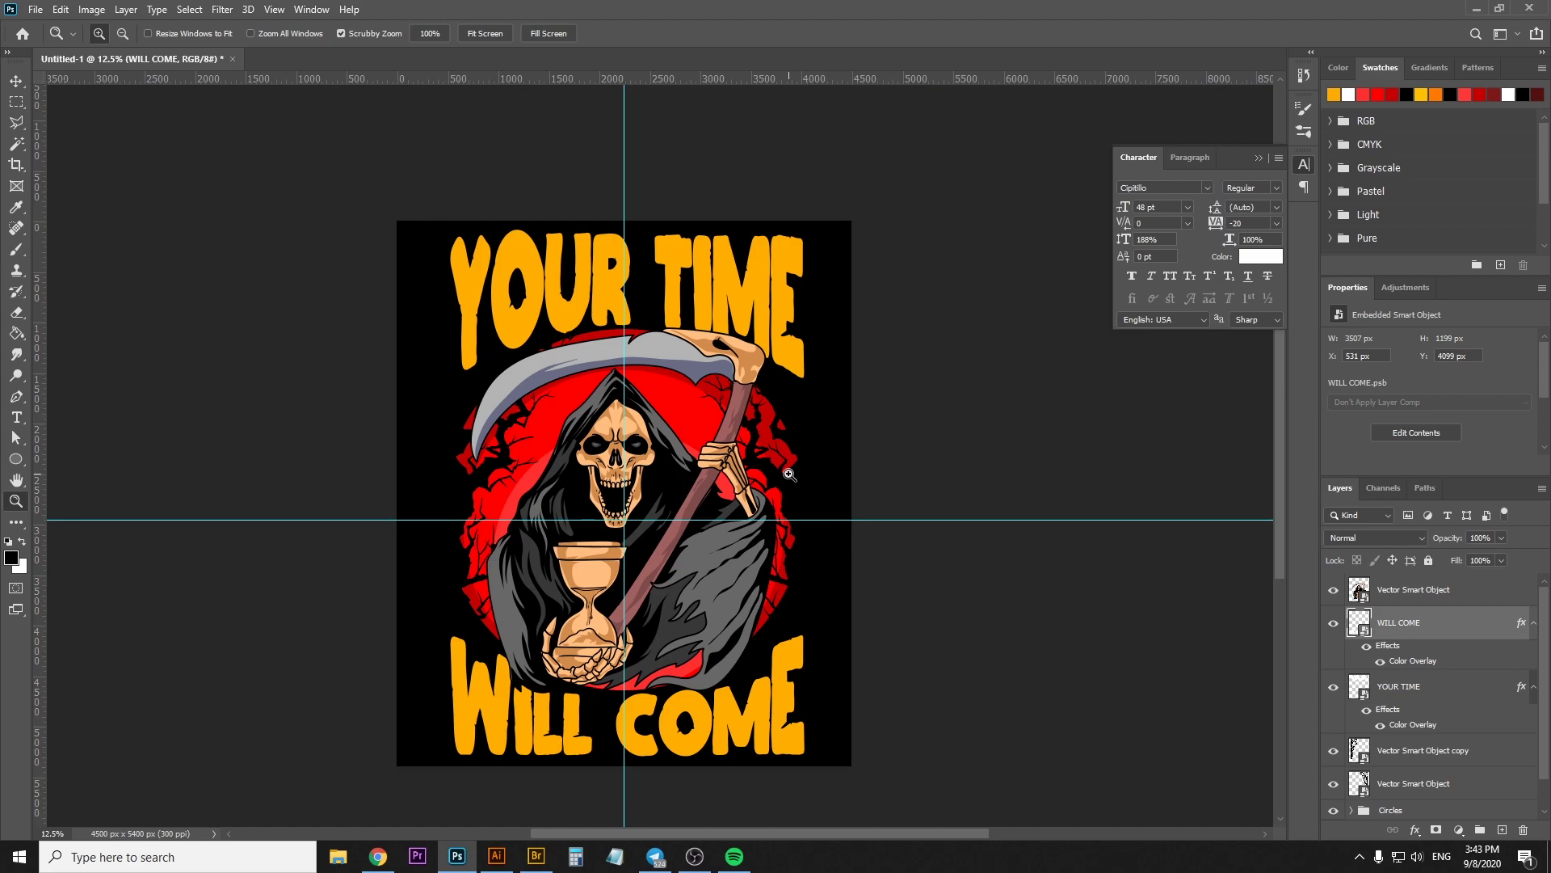
left_click(701, 365)
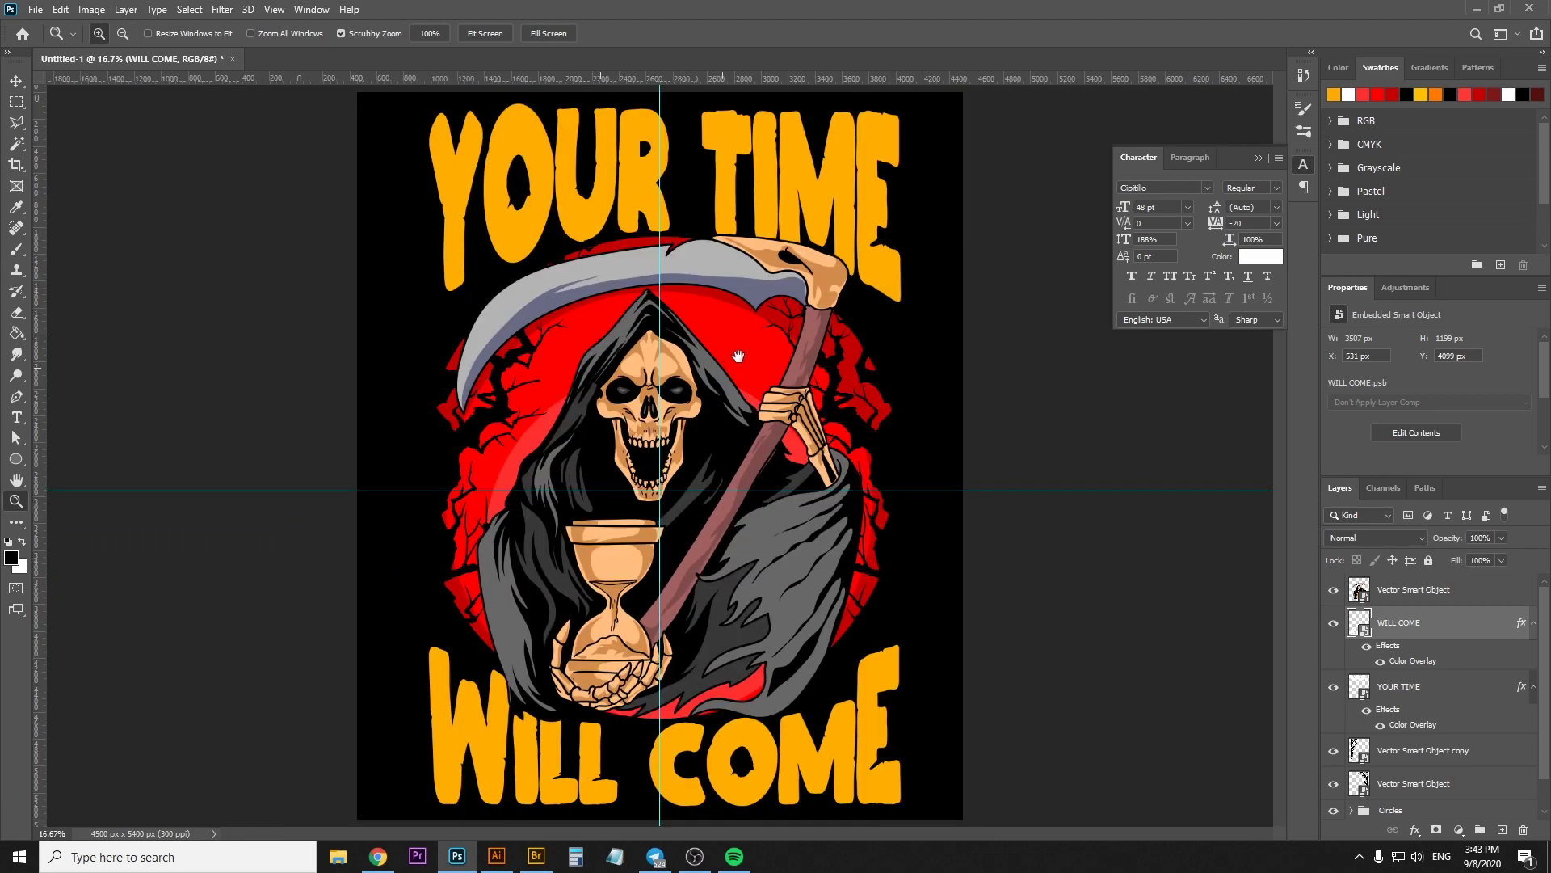
key("v")
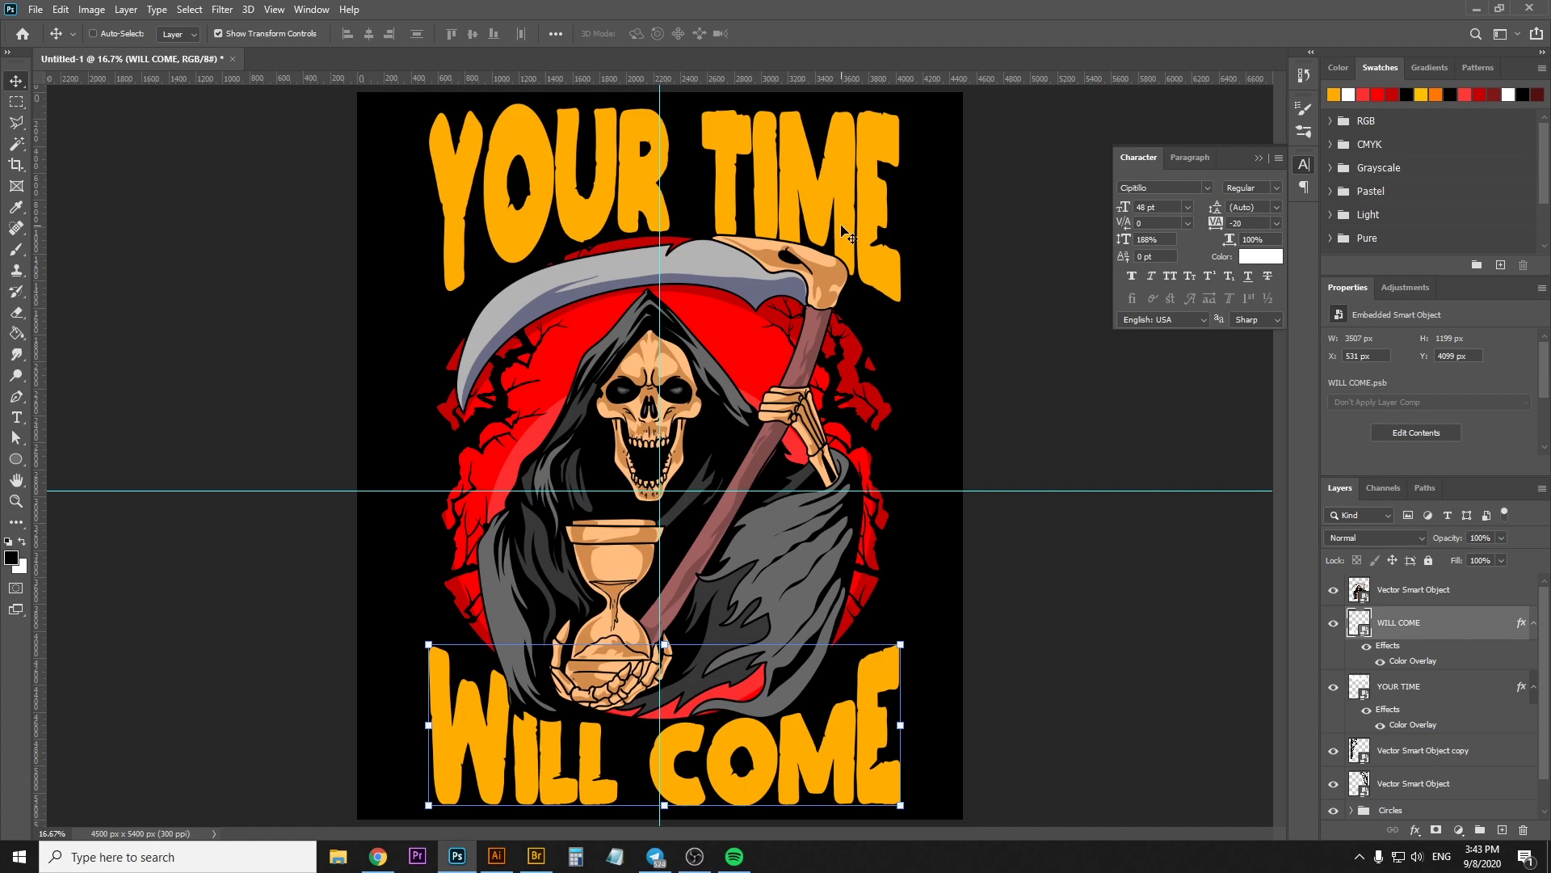
left_click(845, 234, "ctrl")
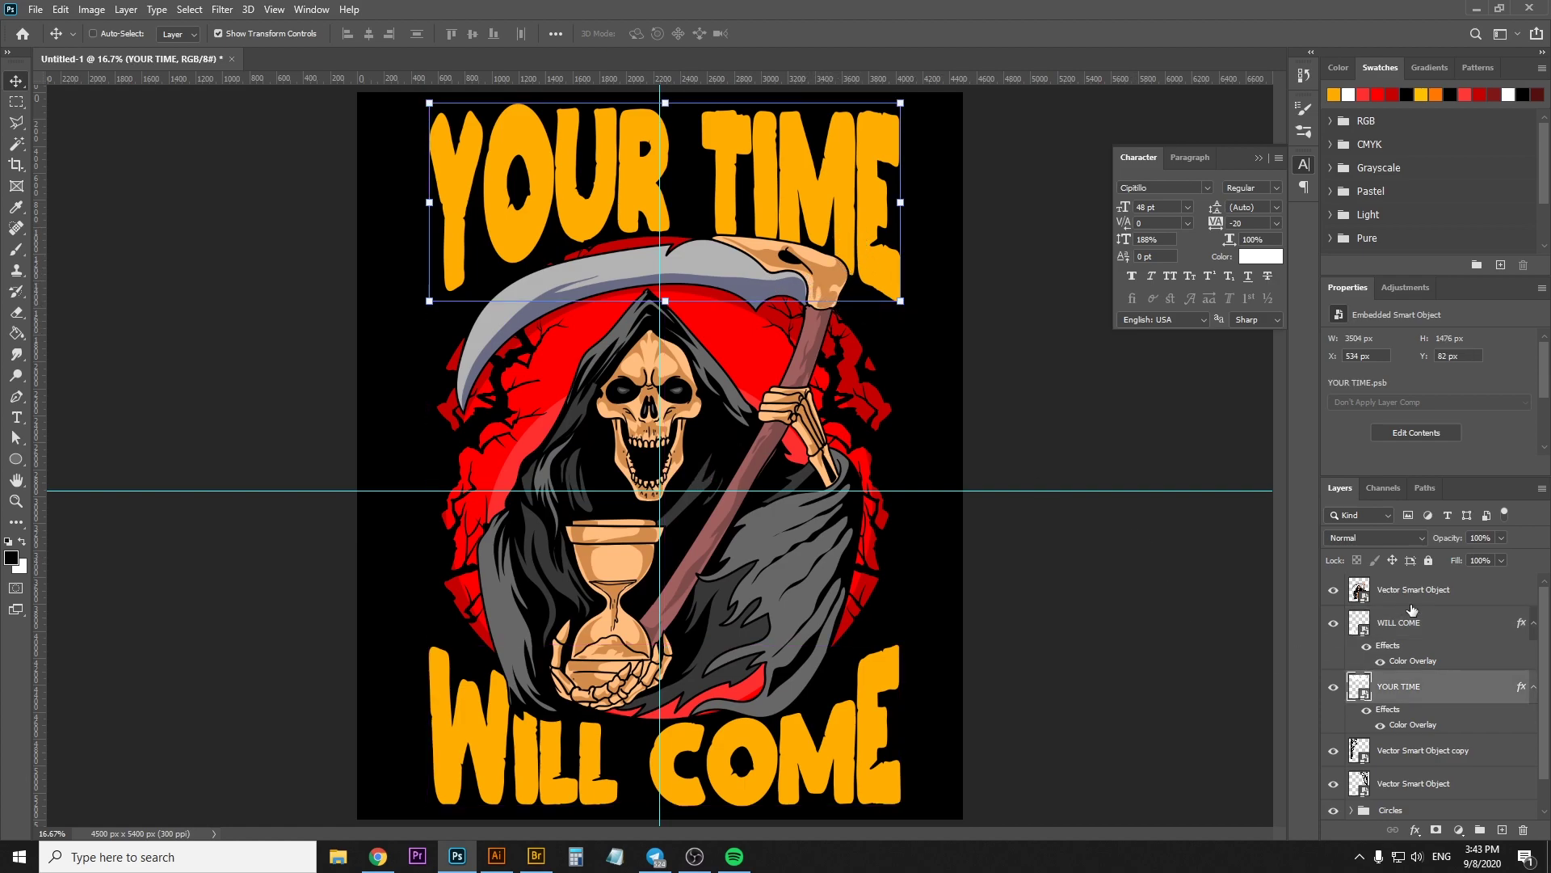
Move the reaper graphic slightly down and right, then reselect its layer
left_click(1413, 598)
mouse_move(730, 583)
left_mouse_down()
mouse_move(729, 616)
mouse_move(769, 539)
left_mouse_up()
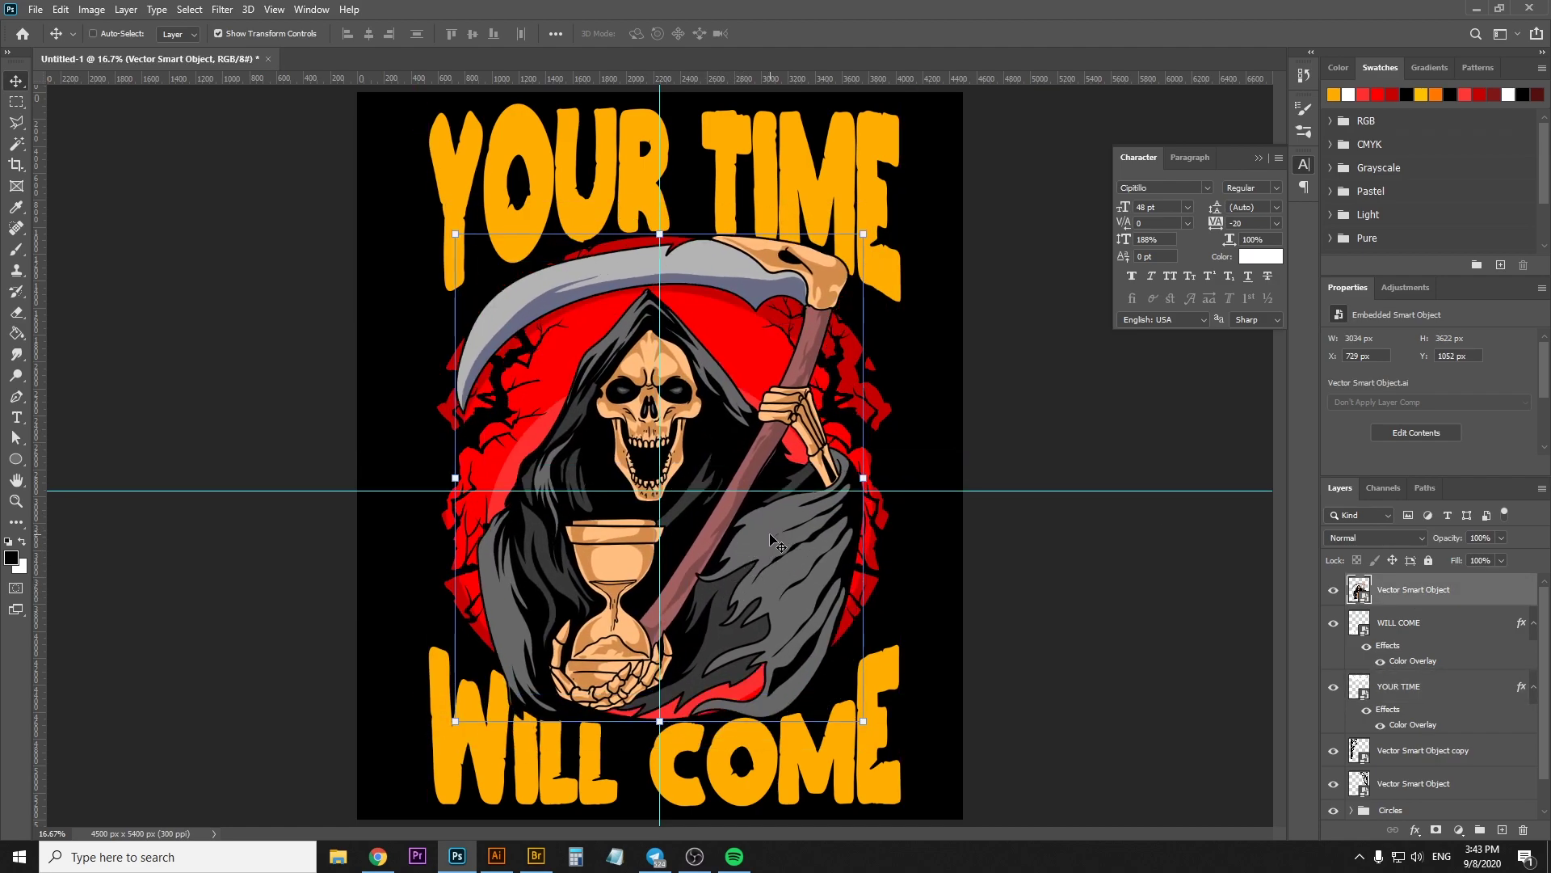
scroll(1415, 724, "down", 1)
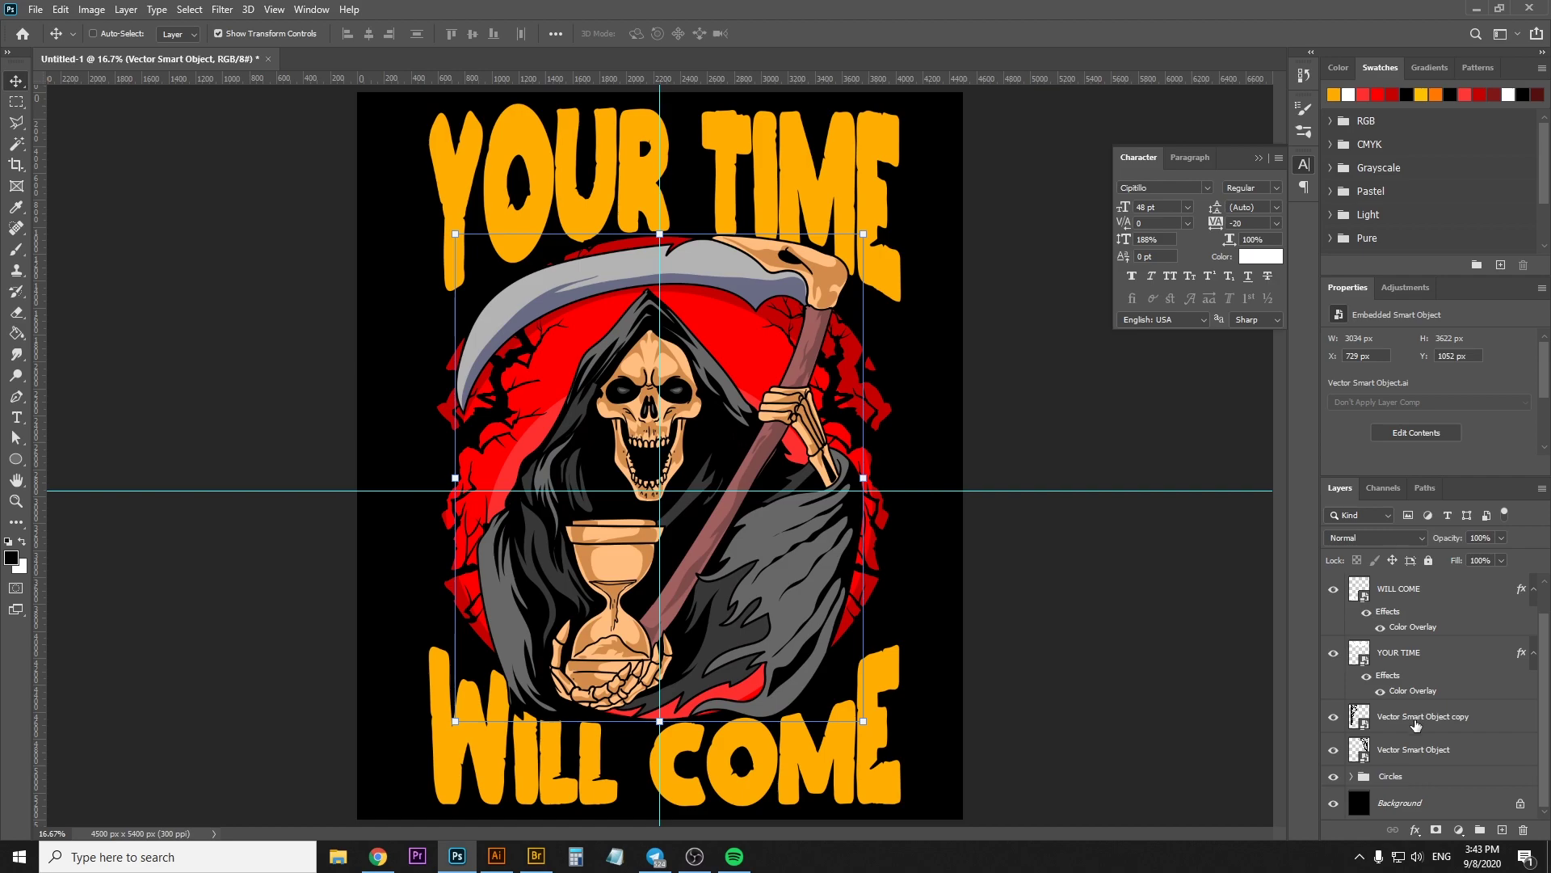
left_click(1393, 777)
left_click(1435, 600)
scroll(1435, 607, "up", 1)
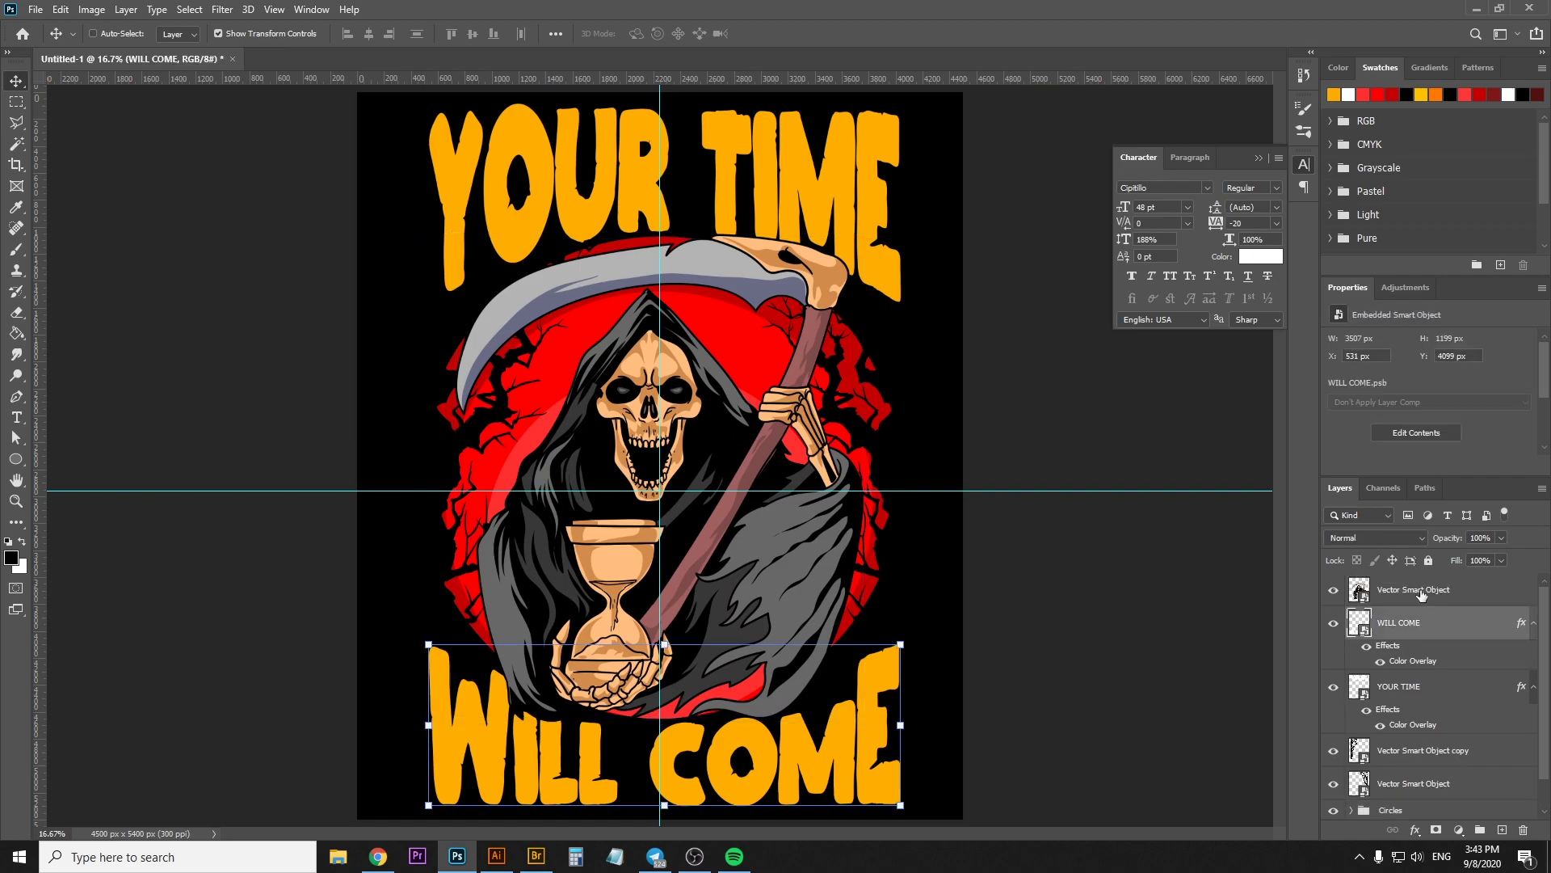
left_click(1387, 596)
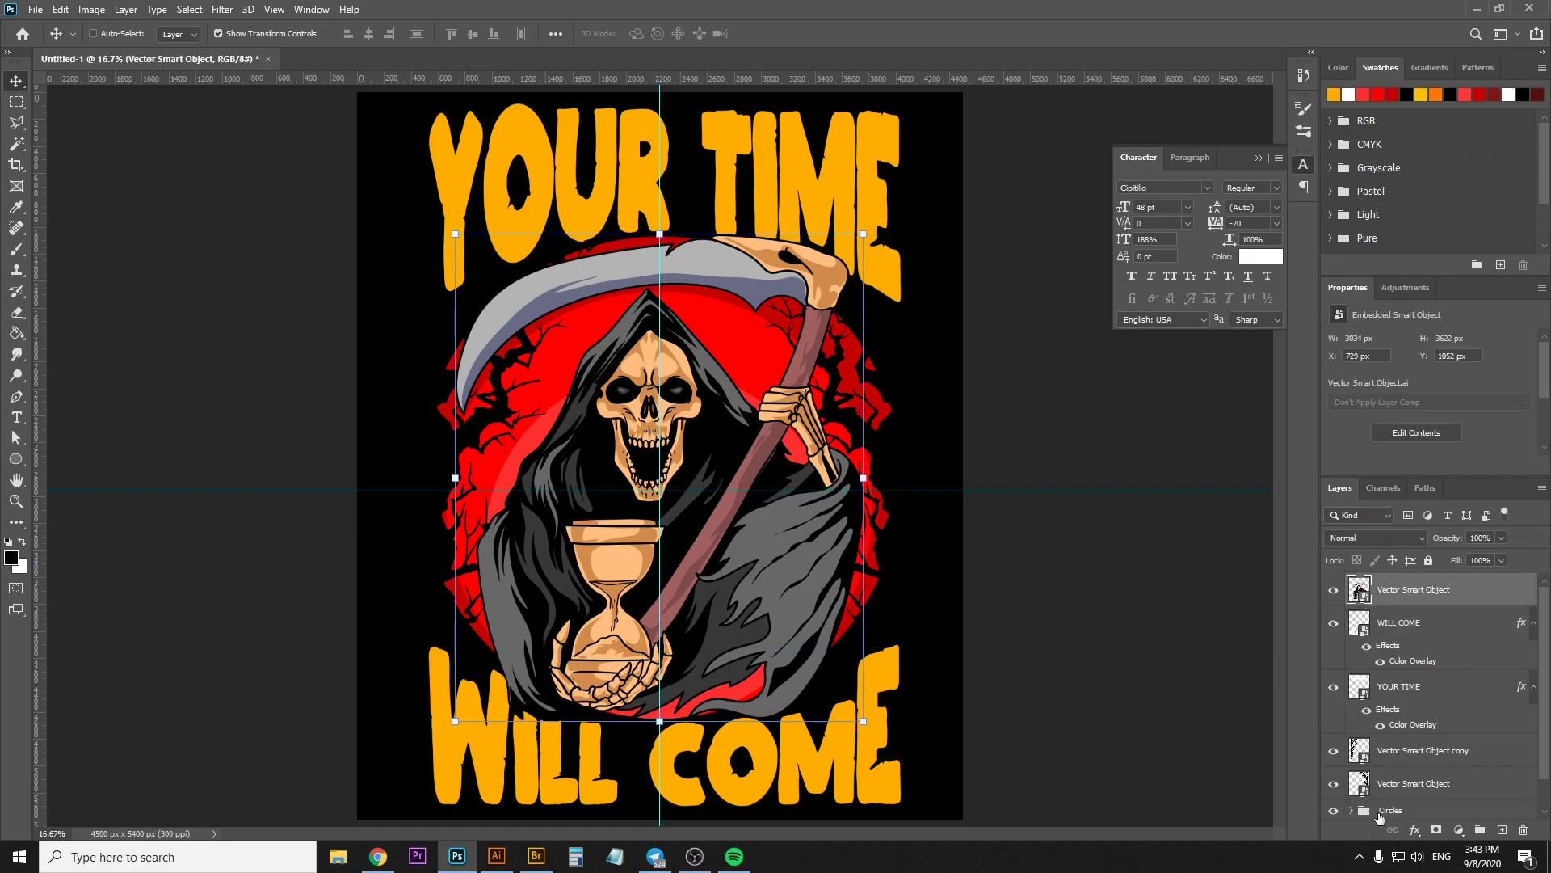
Zoom in on the reaper's hood, then recentre the whole design in view
key("z")
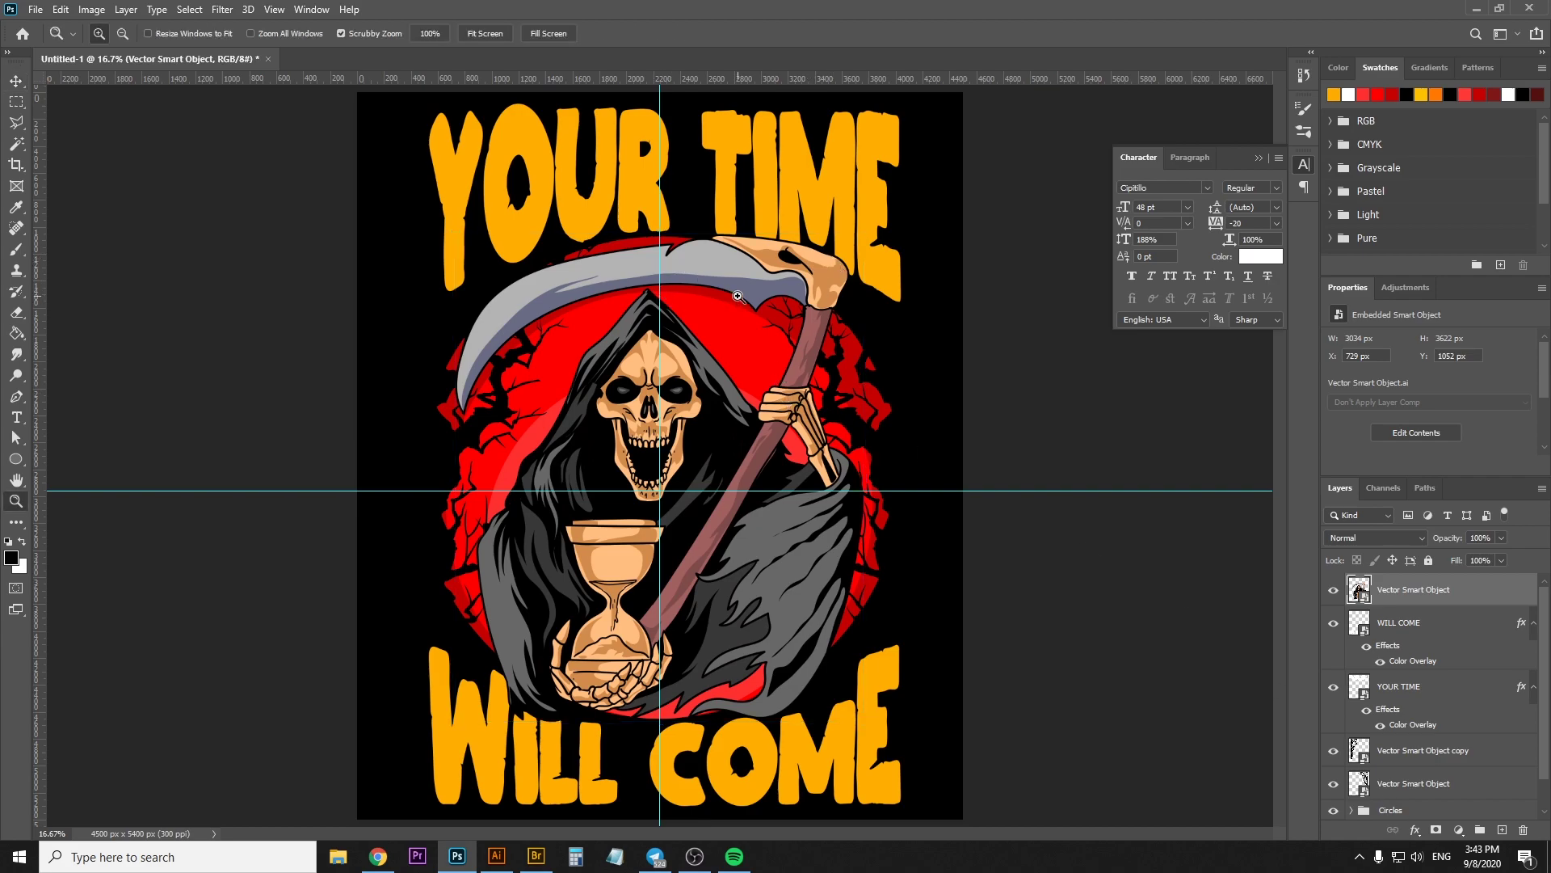
mouse_move(740, 303)
left_mouse_down()
mouse_move(946, 331)
mouse_move(880, 377)
mouse_move(800, 232)
left_mouse_up()
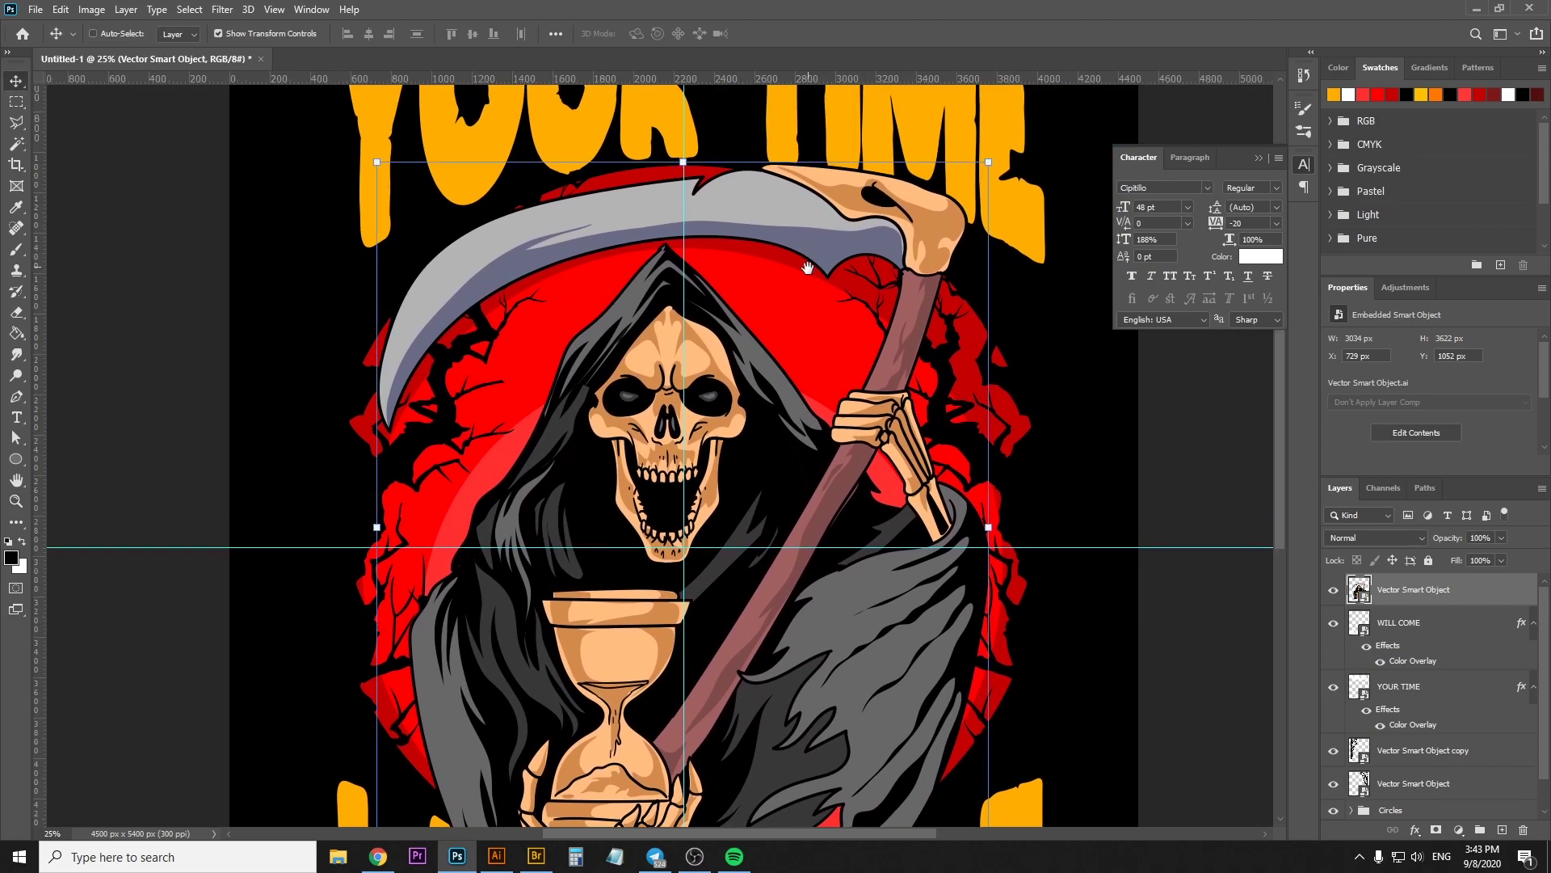
scroll(807, 259, "up", 3)
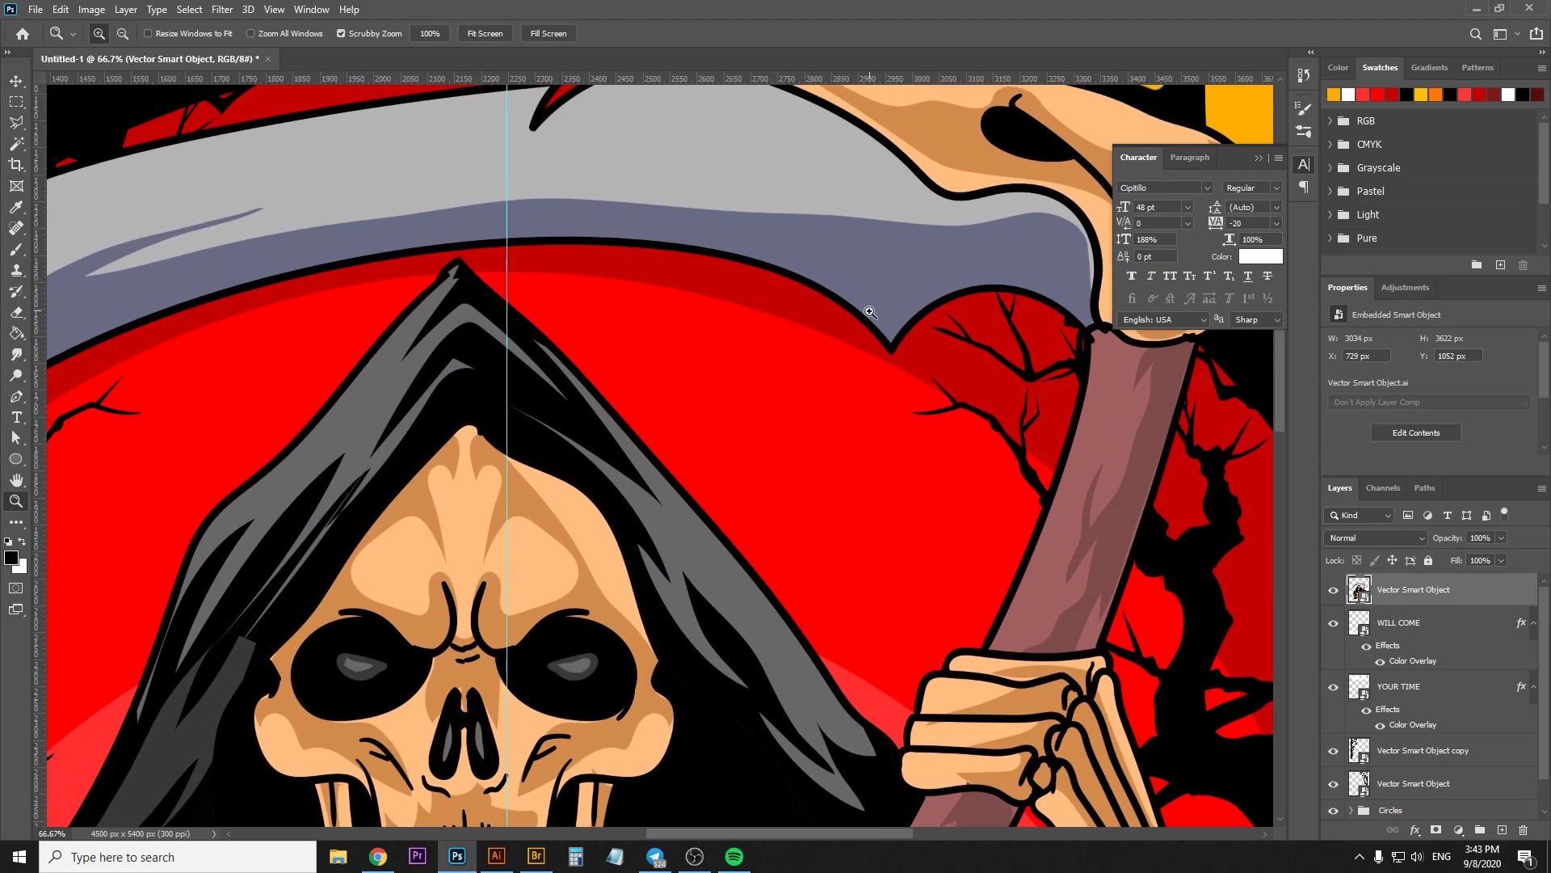
scroll(837, 292, "down", 1)
scroll(873, 315, "down", 1)
scroll(899, 335, "down", 1)
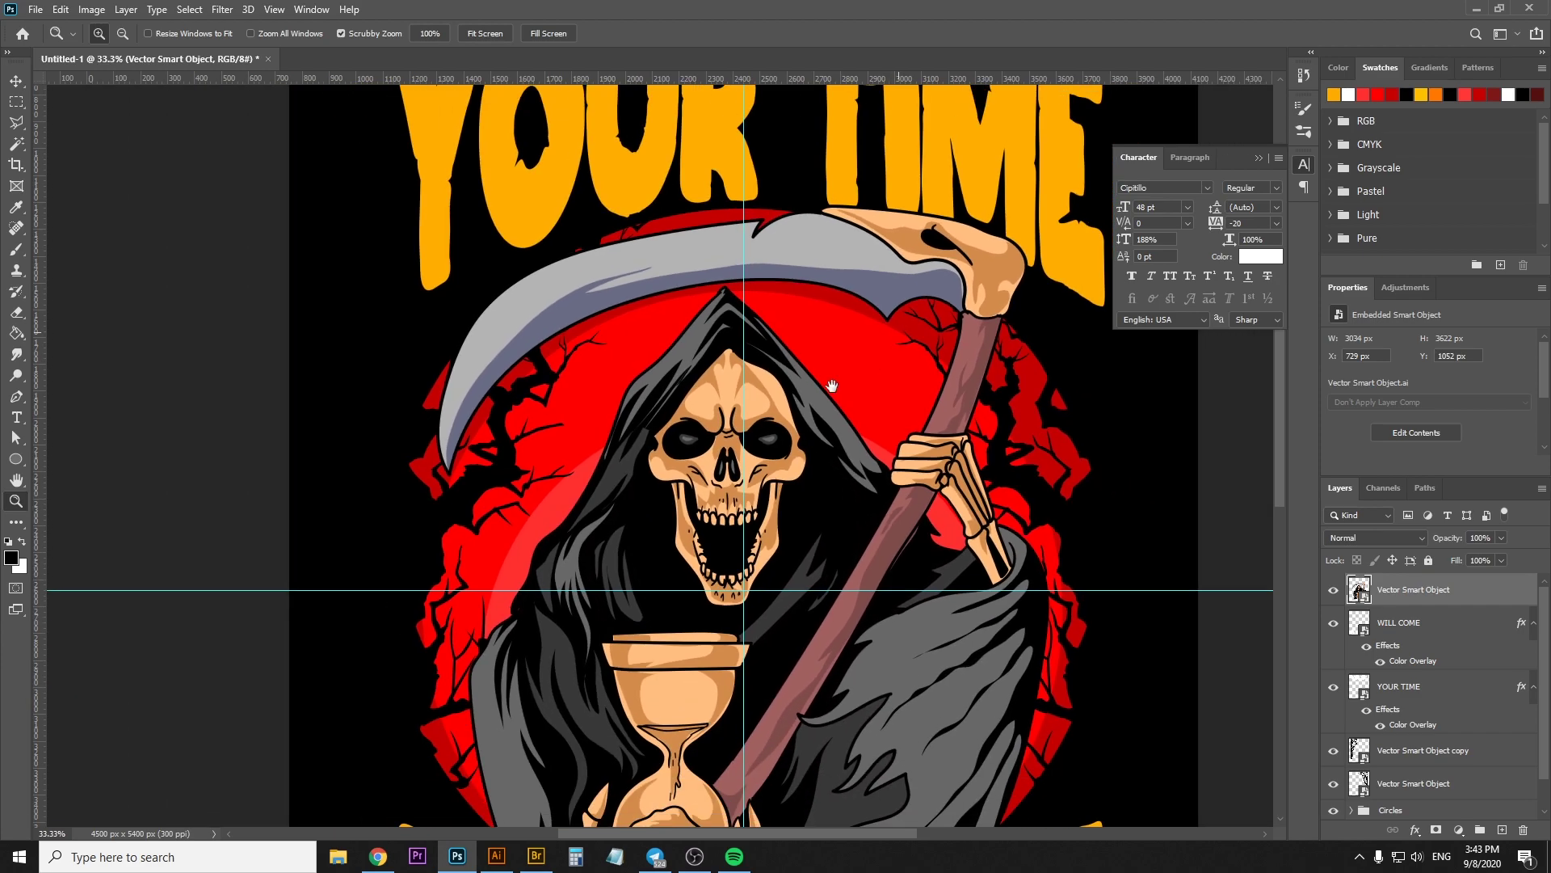
left_click_drag(835, 388, 820, 304)
scroll(761, 368, "down", 1)
left_click_drag(761, 370, 799, 342)
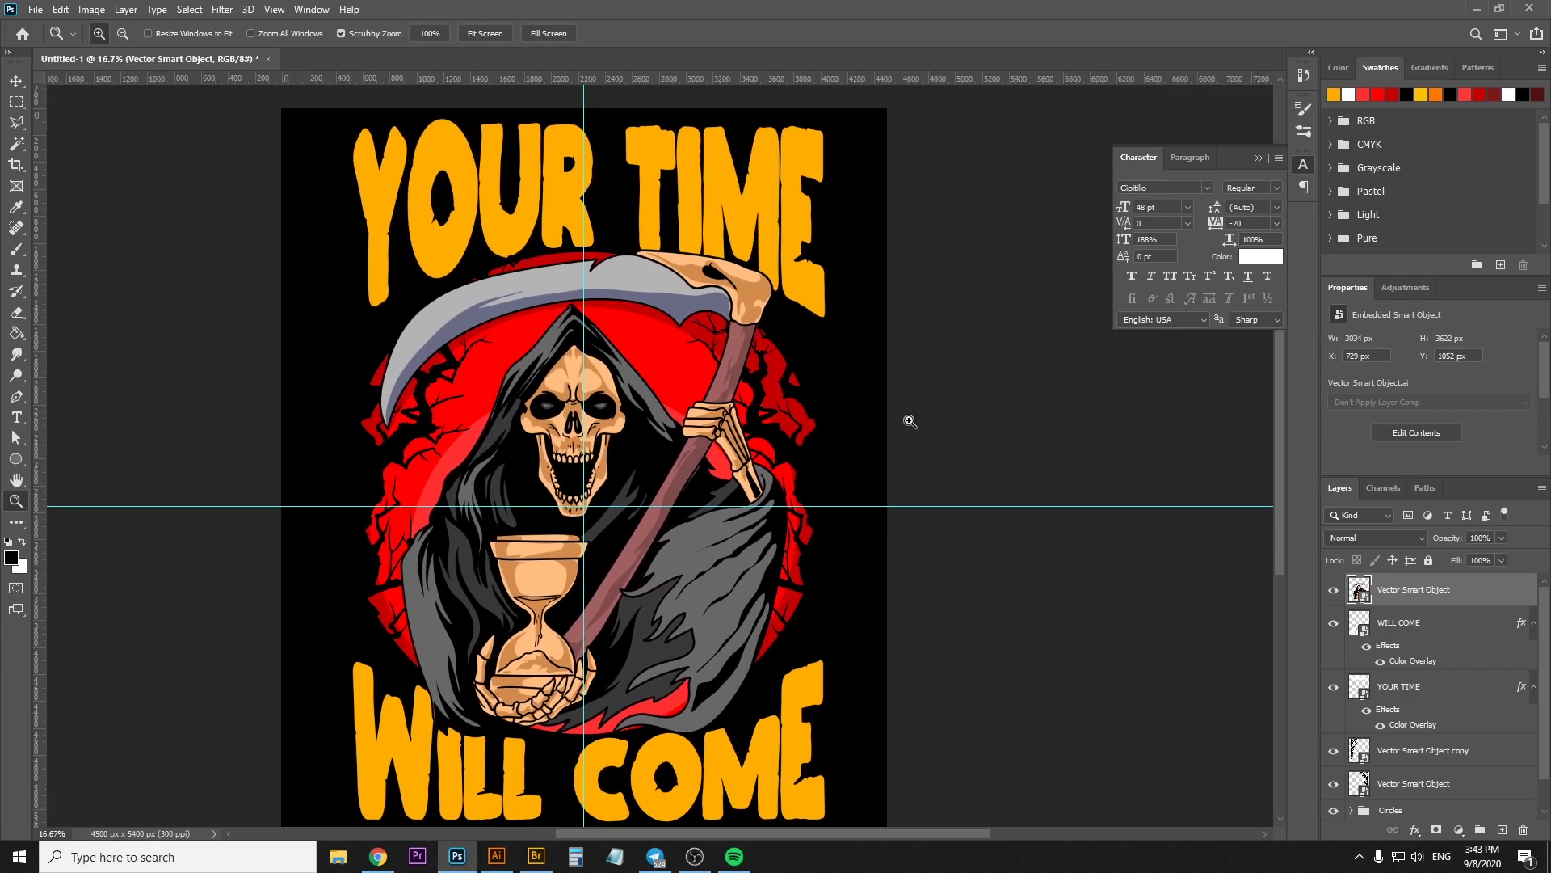
key("v")
Add a black 20 px outside Stroke effect to the reaper Vector Smart Object
left_click(1415, 837)
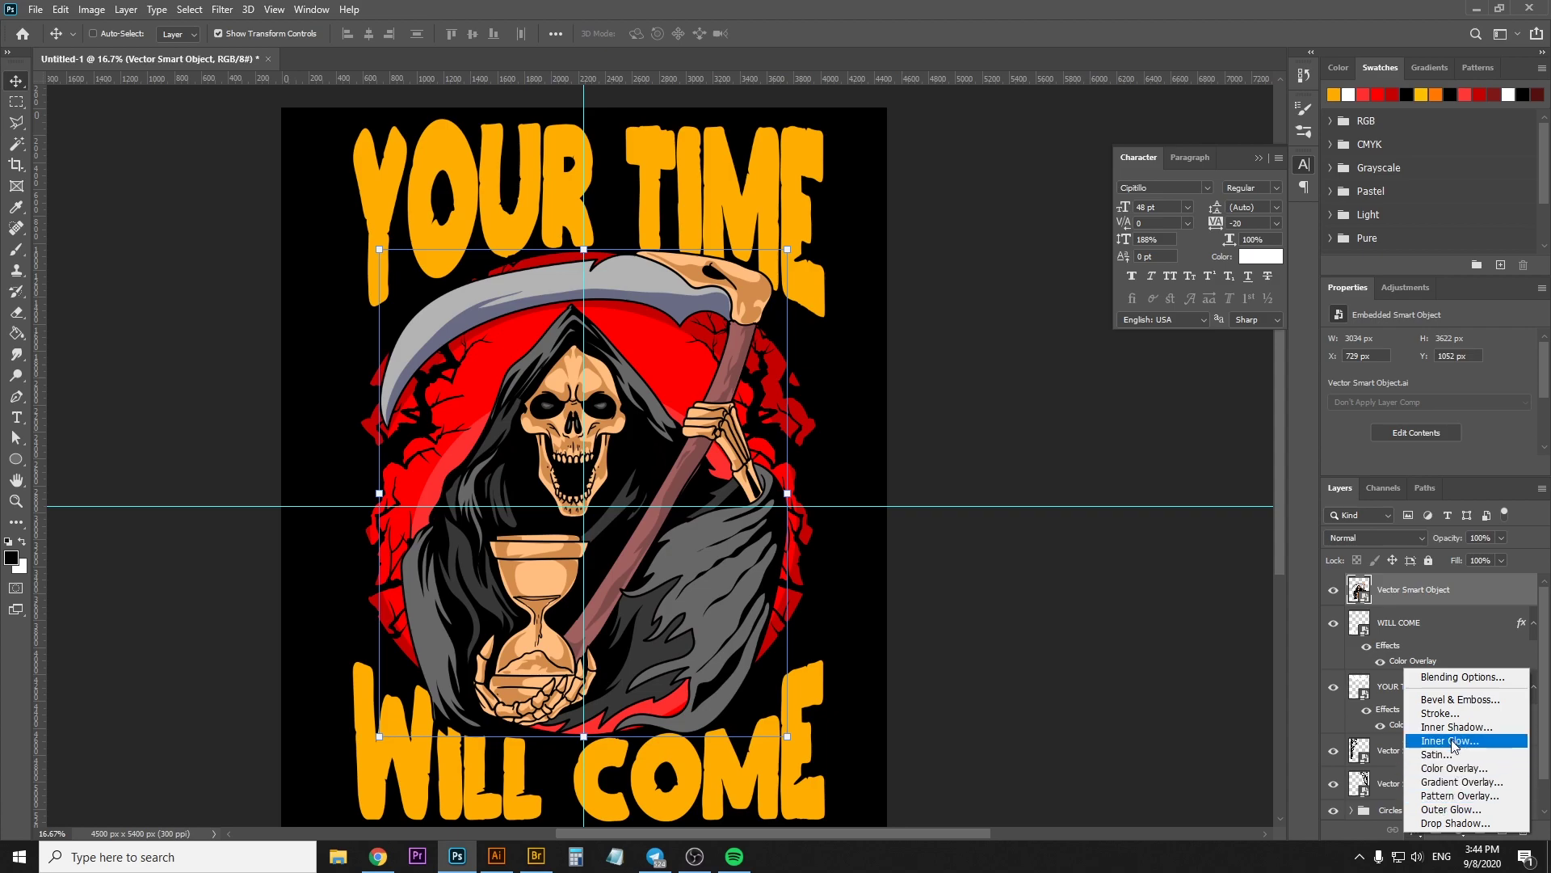
left_click(1237, 599)
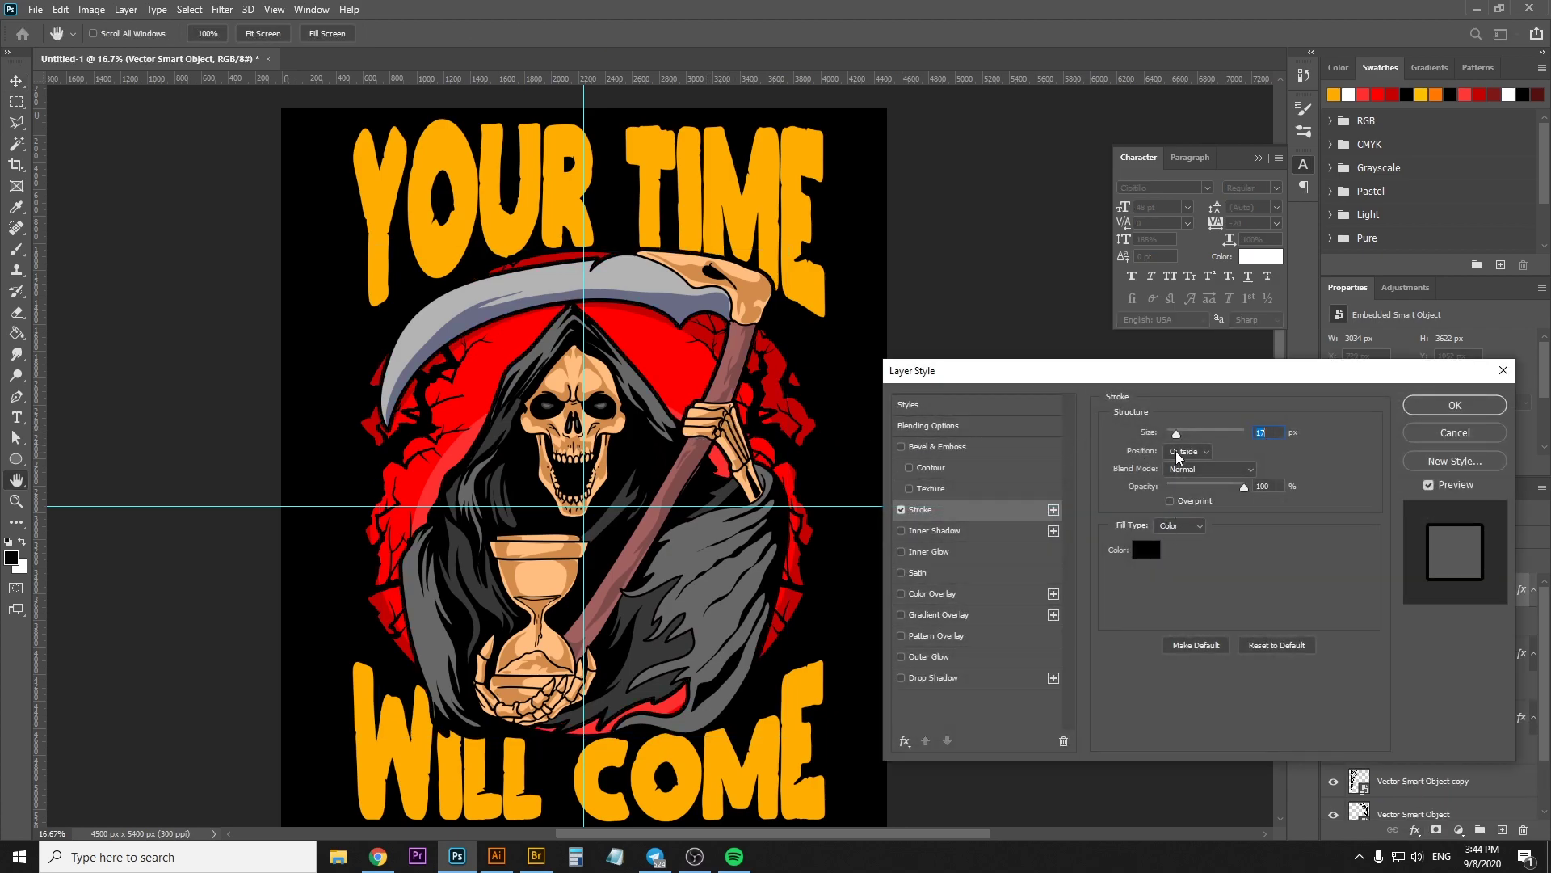
left_click(1177, 450)
left_click(1201, 450)
key("Up")
key("Up")
key("Up")
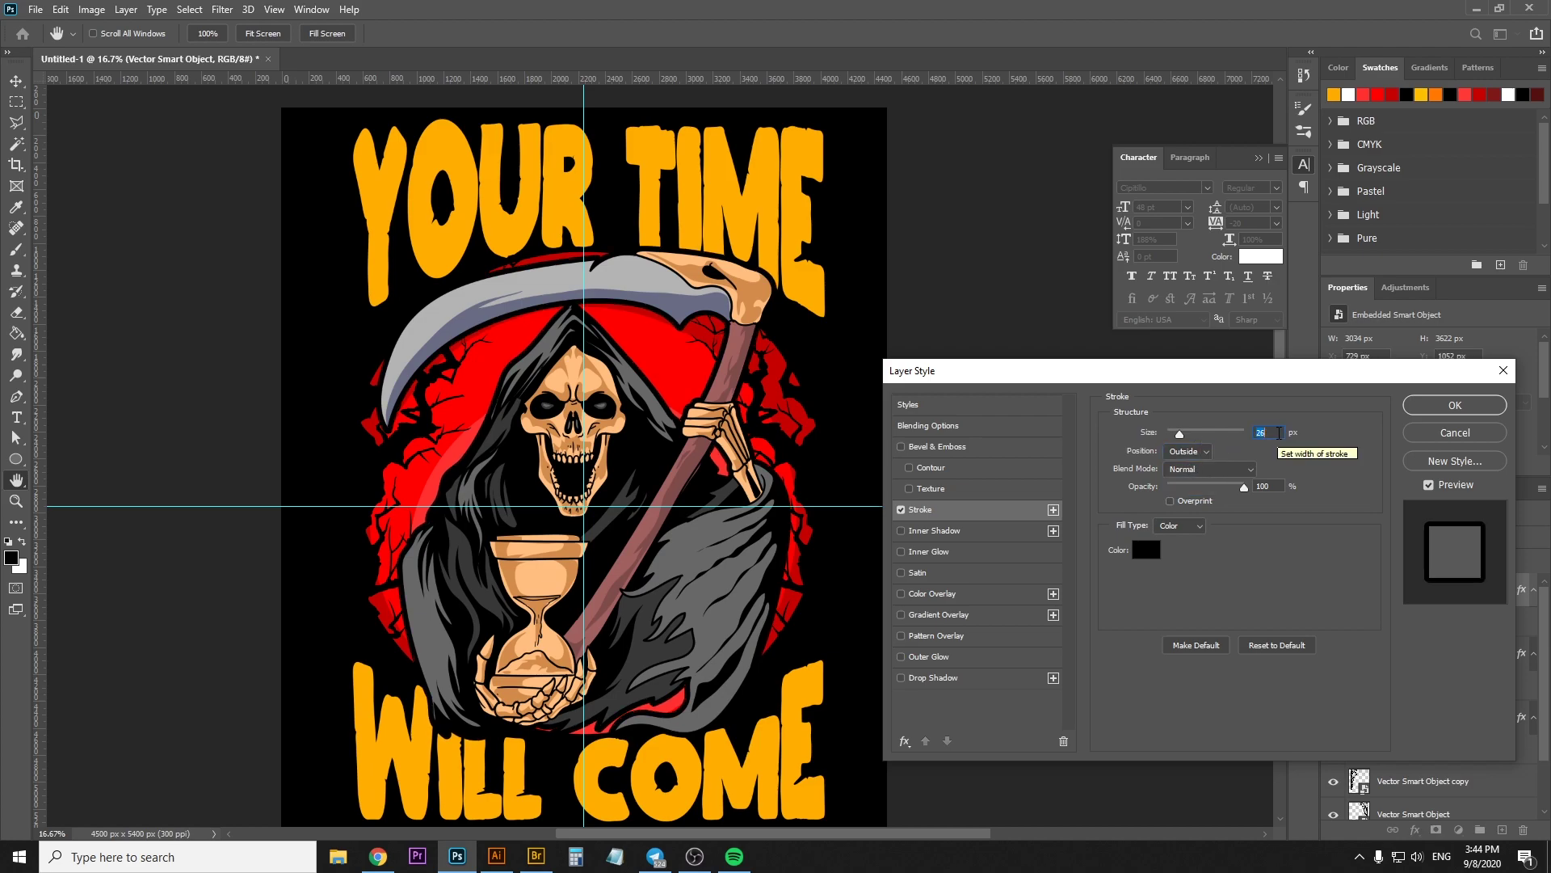
key("Down")
key("Down")
key("Down")
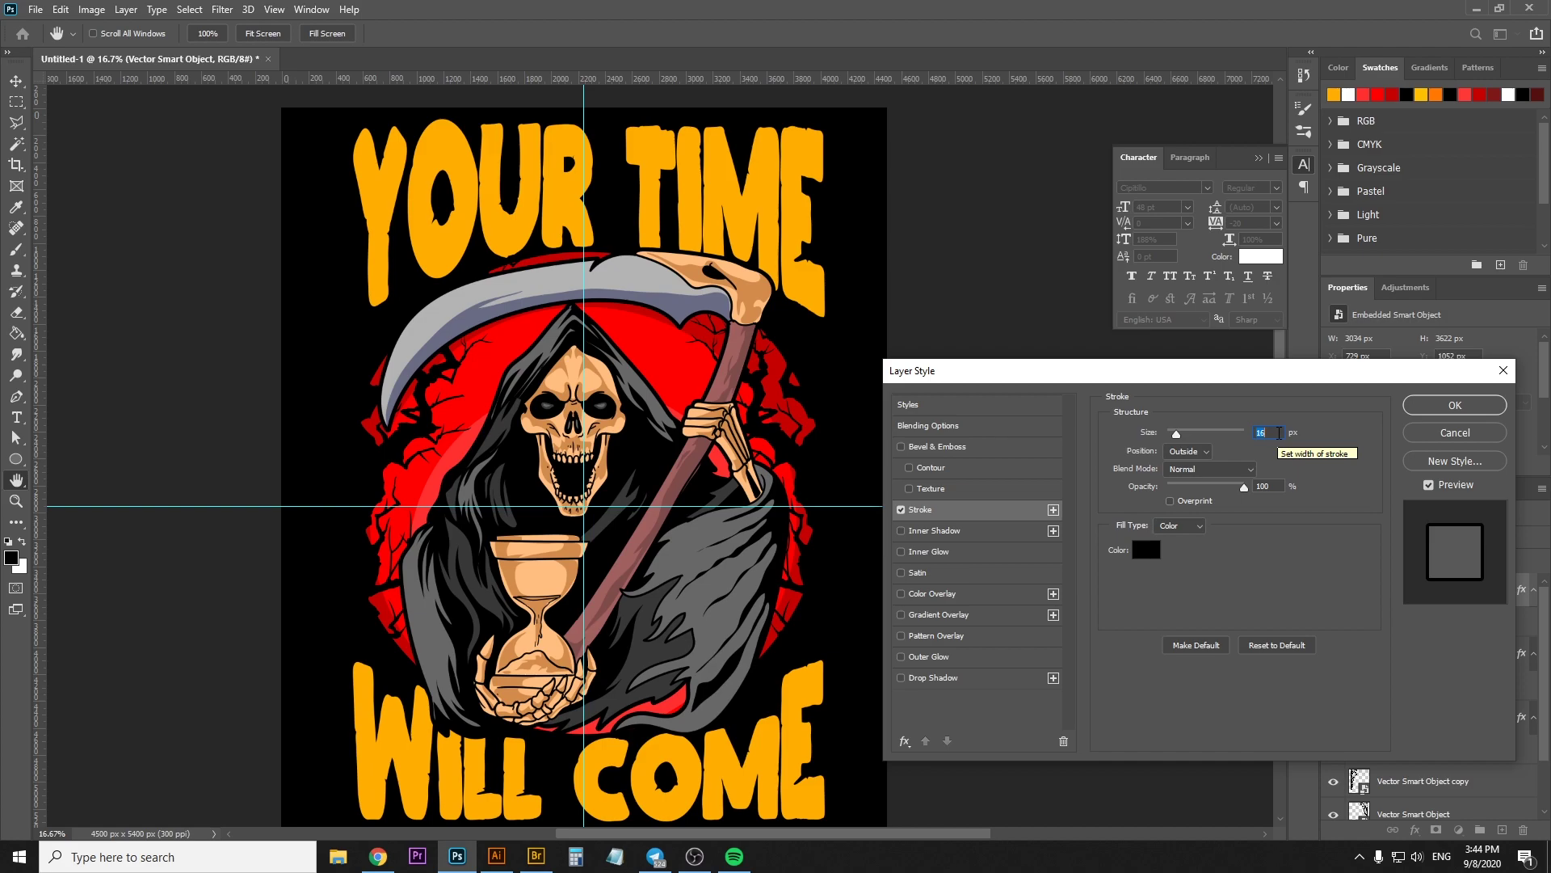
key("Up")
key("Up")
key("Up")
key("Return")
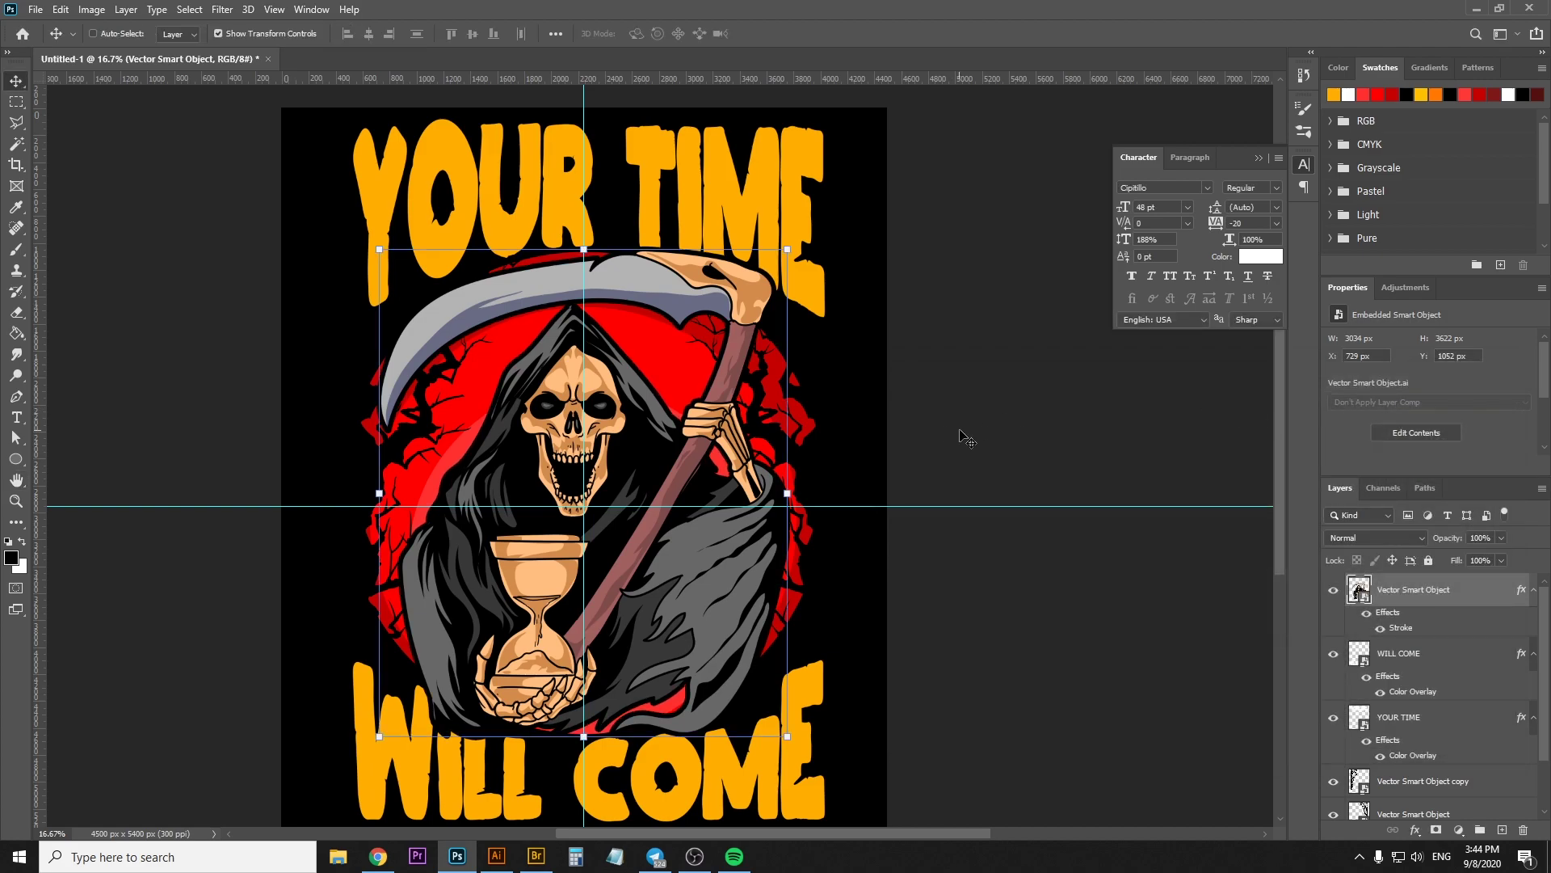
key("z")
left_click(845, 428, "alt")
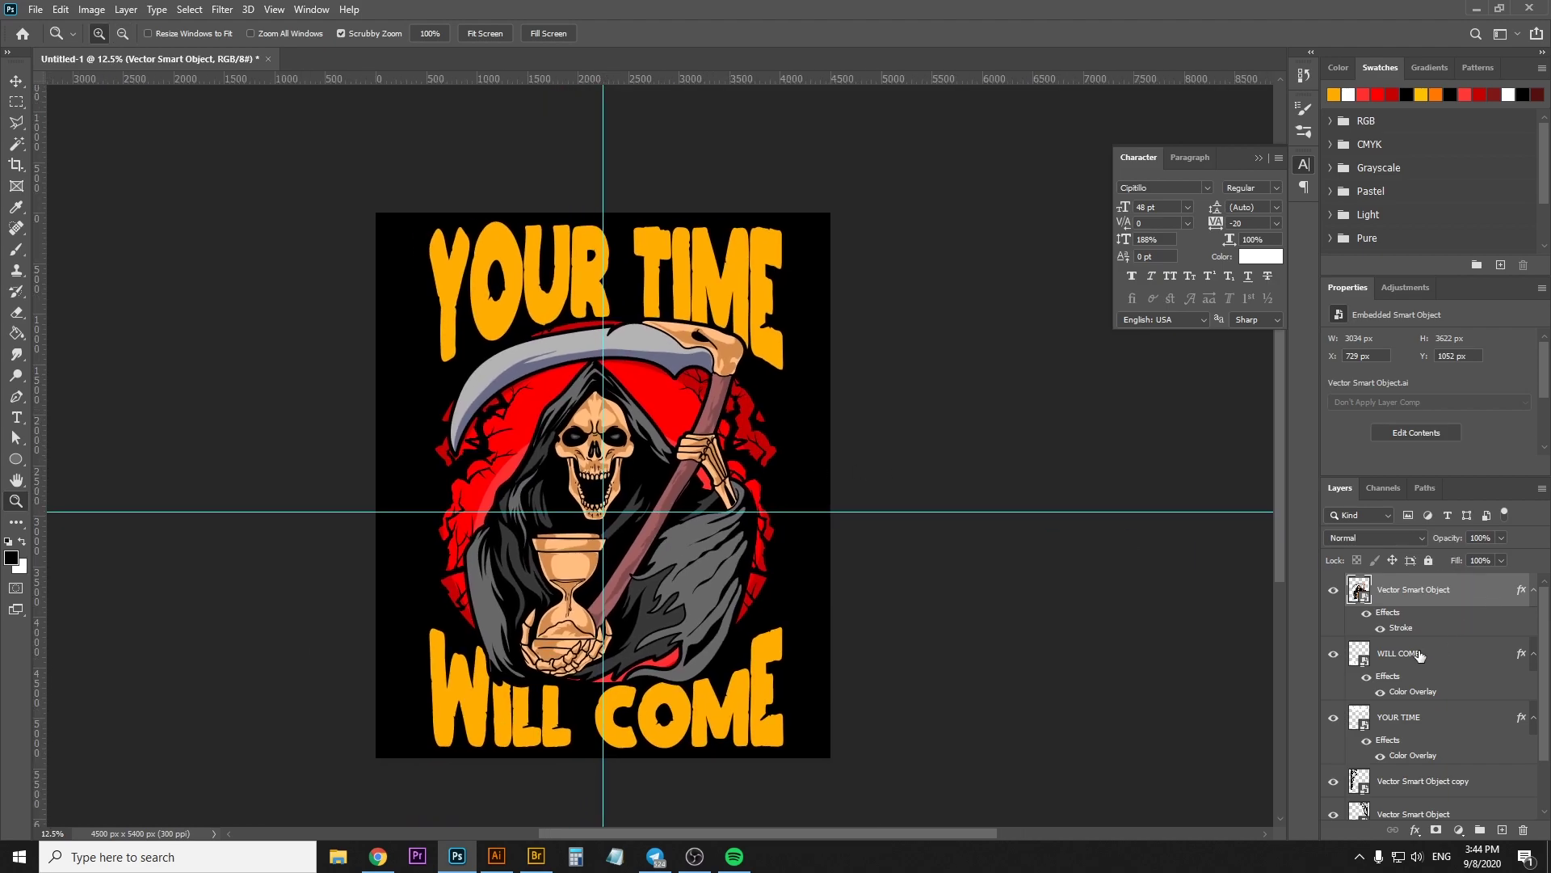
Drag the YOUR TIME and WILL COME layers above the reaper artwork
left_click(1417, 658)
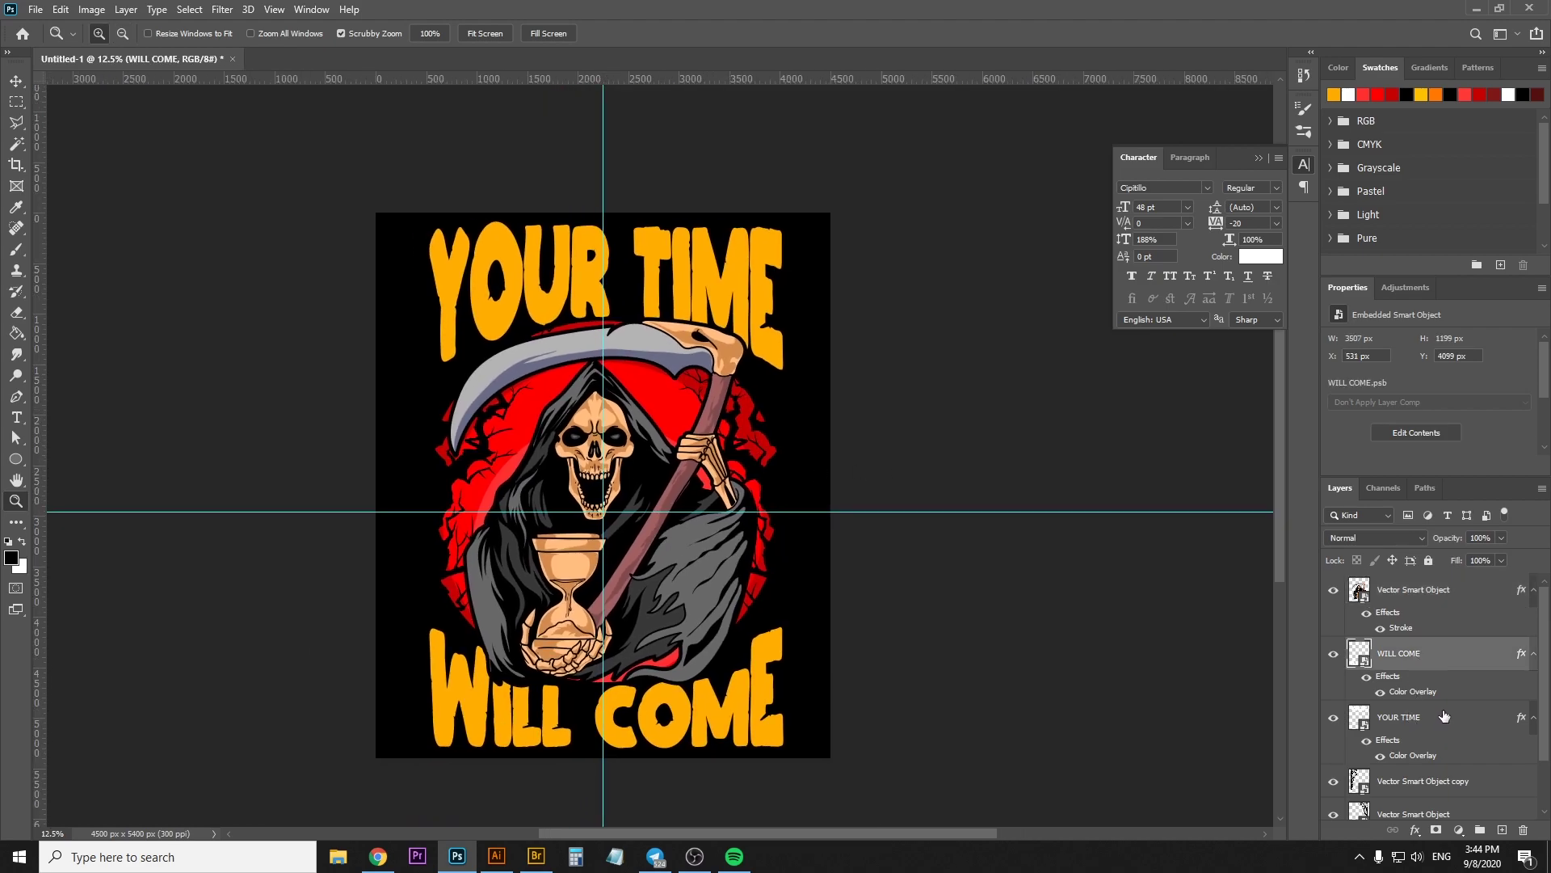
left_click(1441, 714, "shift")
left_click_drag(1411, 658, 1375, 591)
key("v")
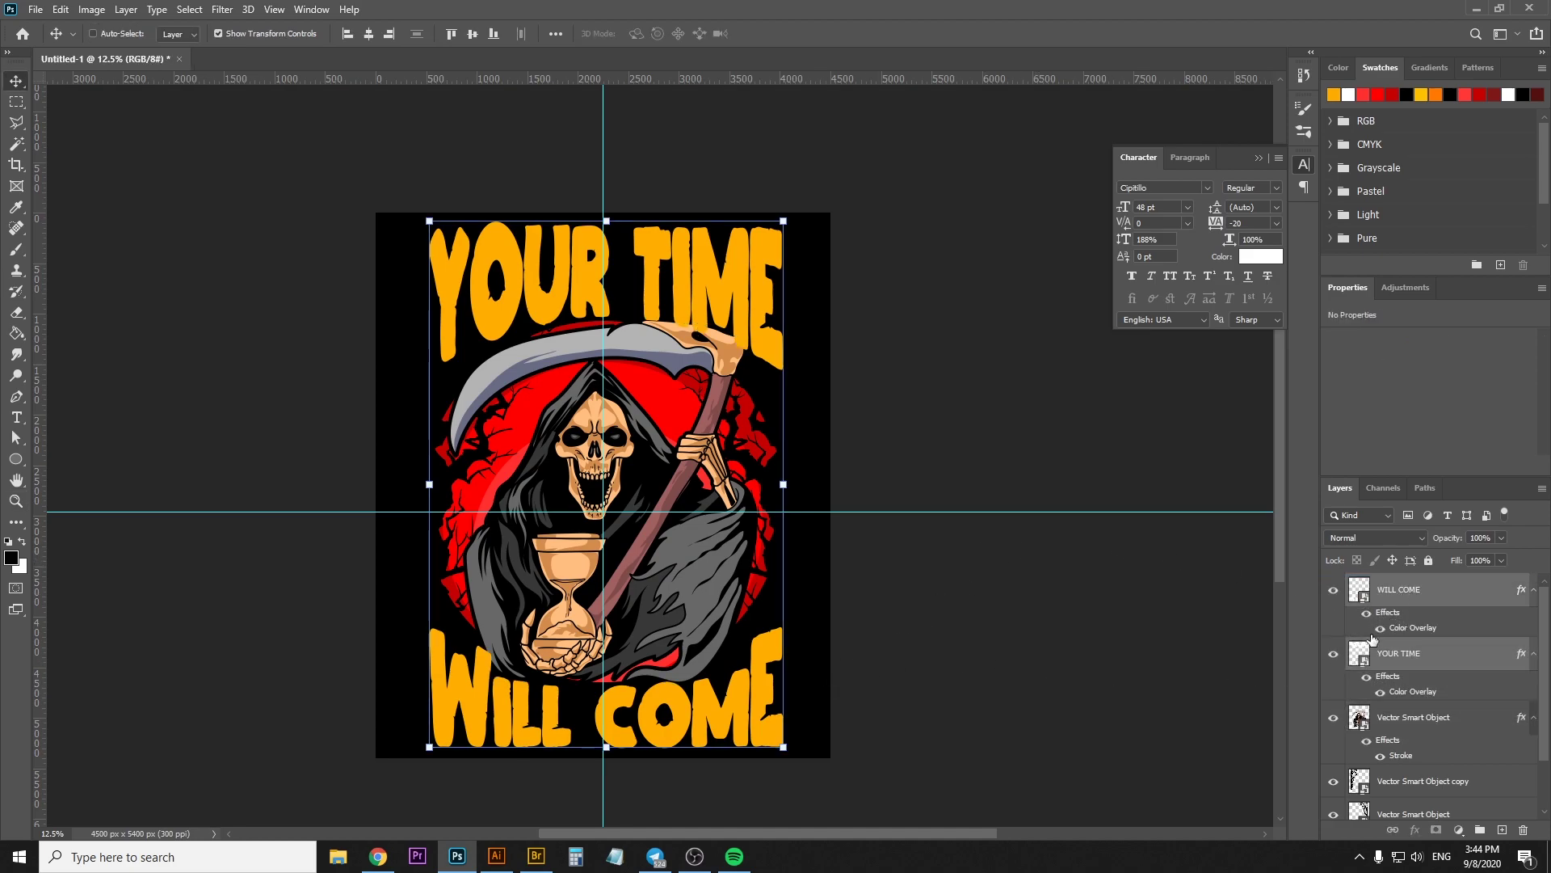
Nudge WILL COME down a little, then nudge YOUR TIME slightly
left_click(1414, 596)
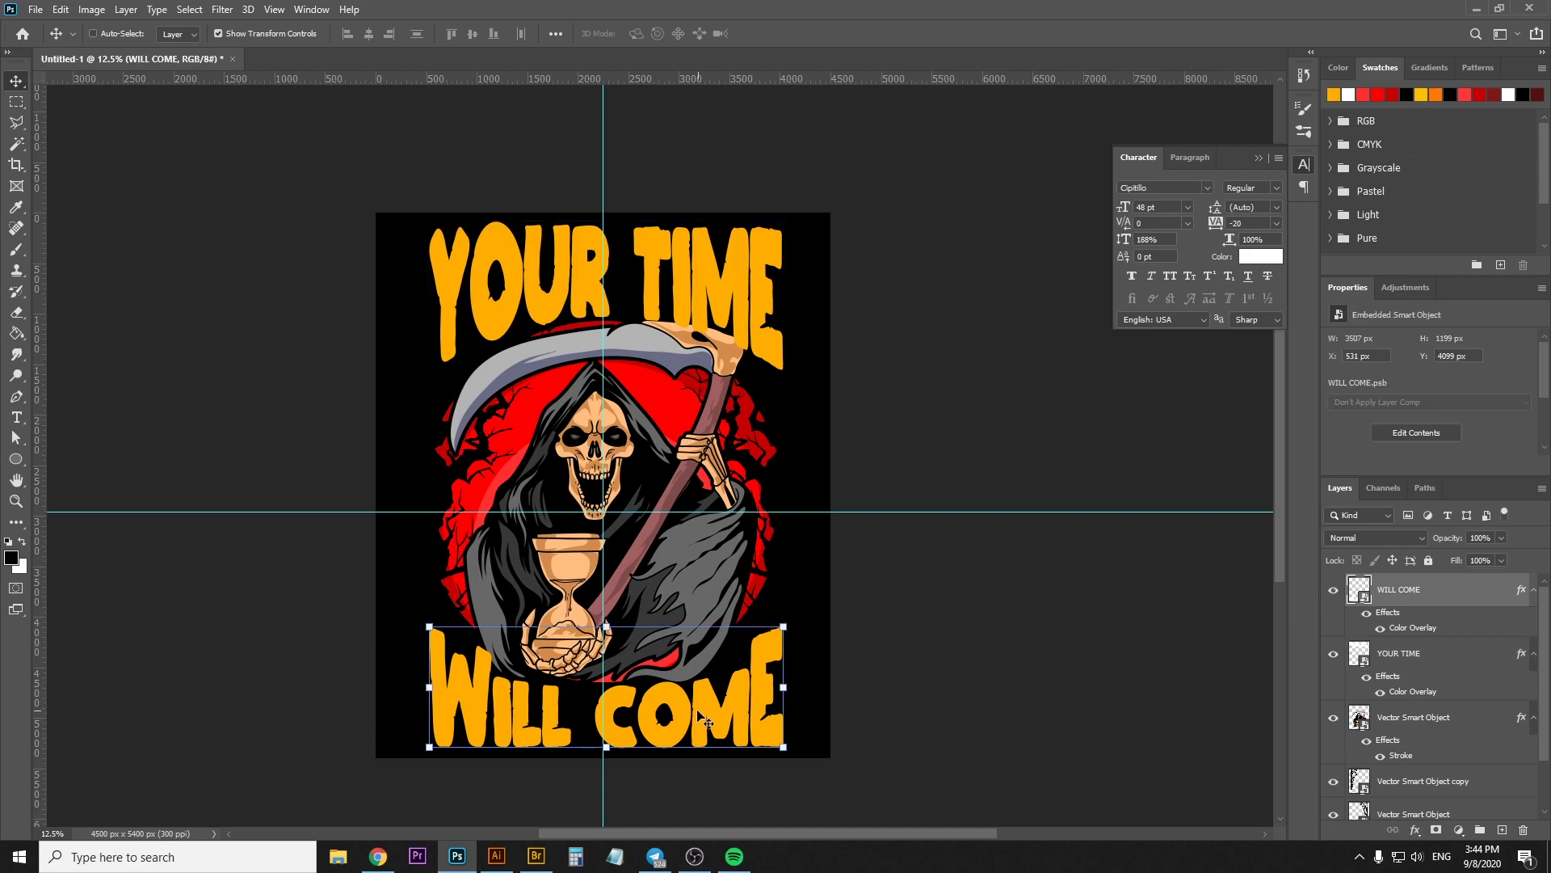
left_click_drag(695, 700, 693, 701)
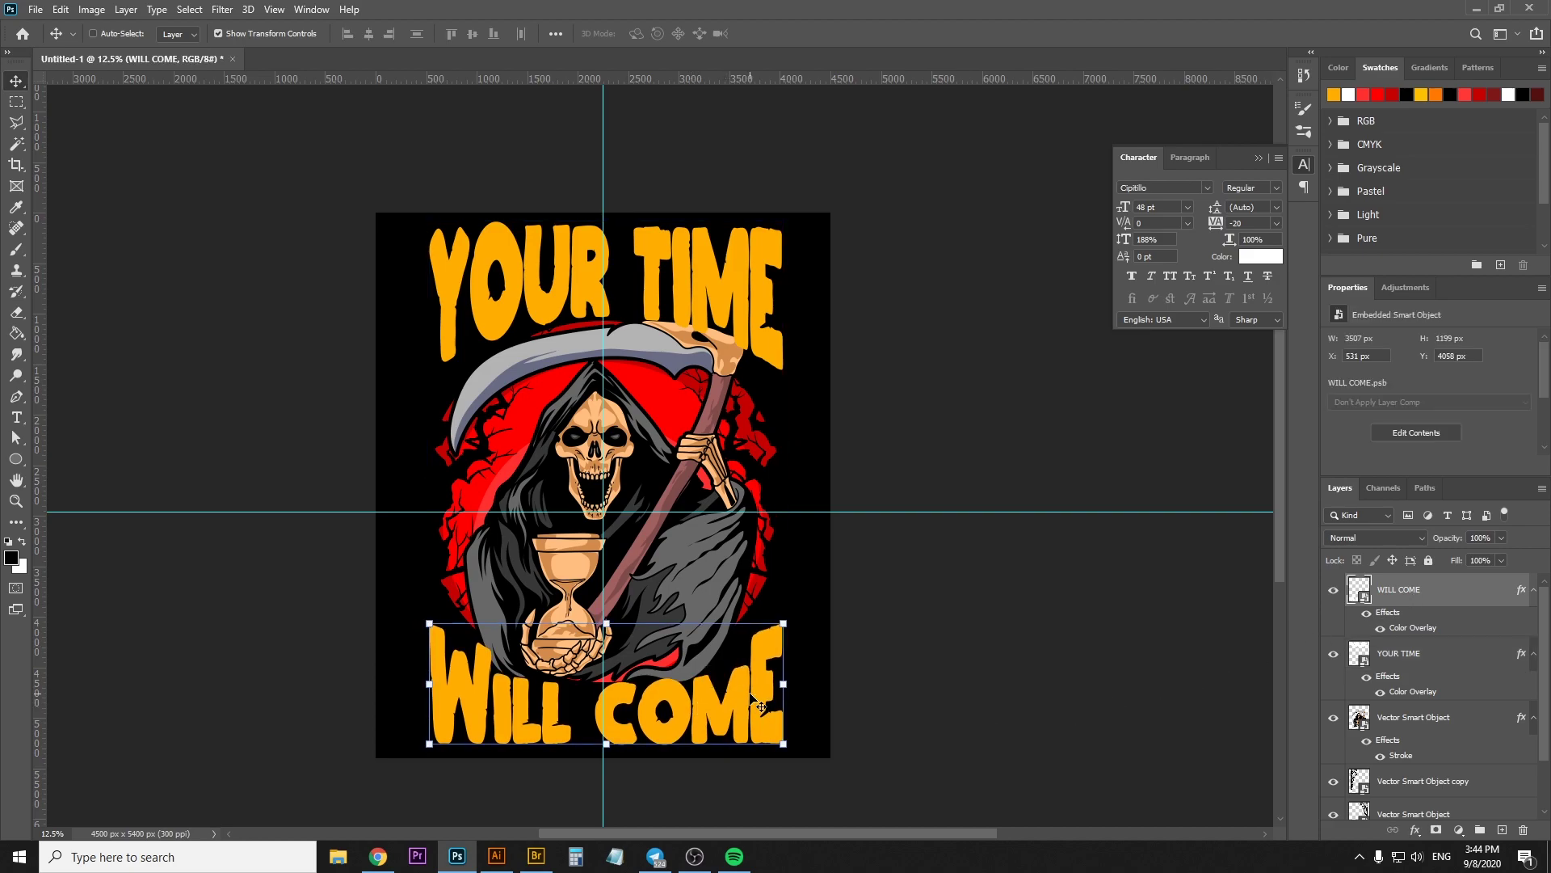
key("Down")
key("Down")
key("Down")
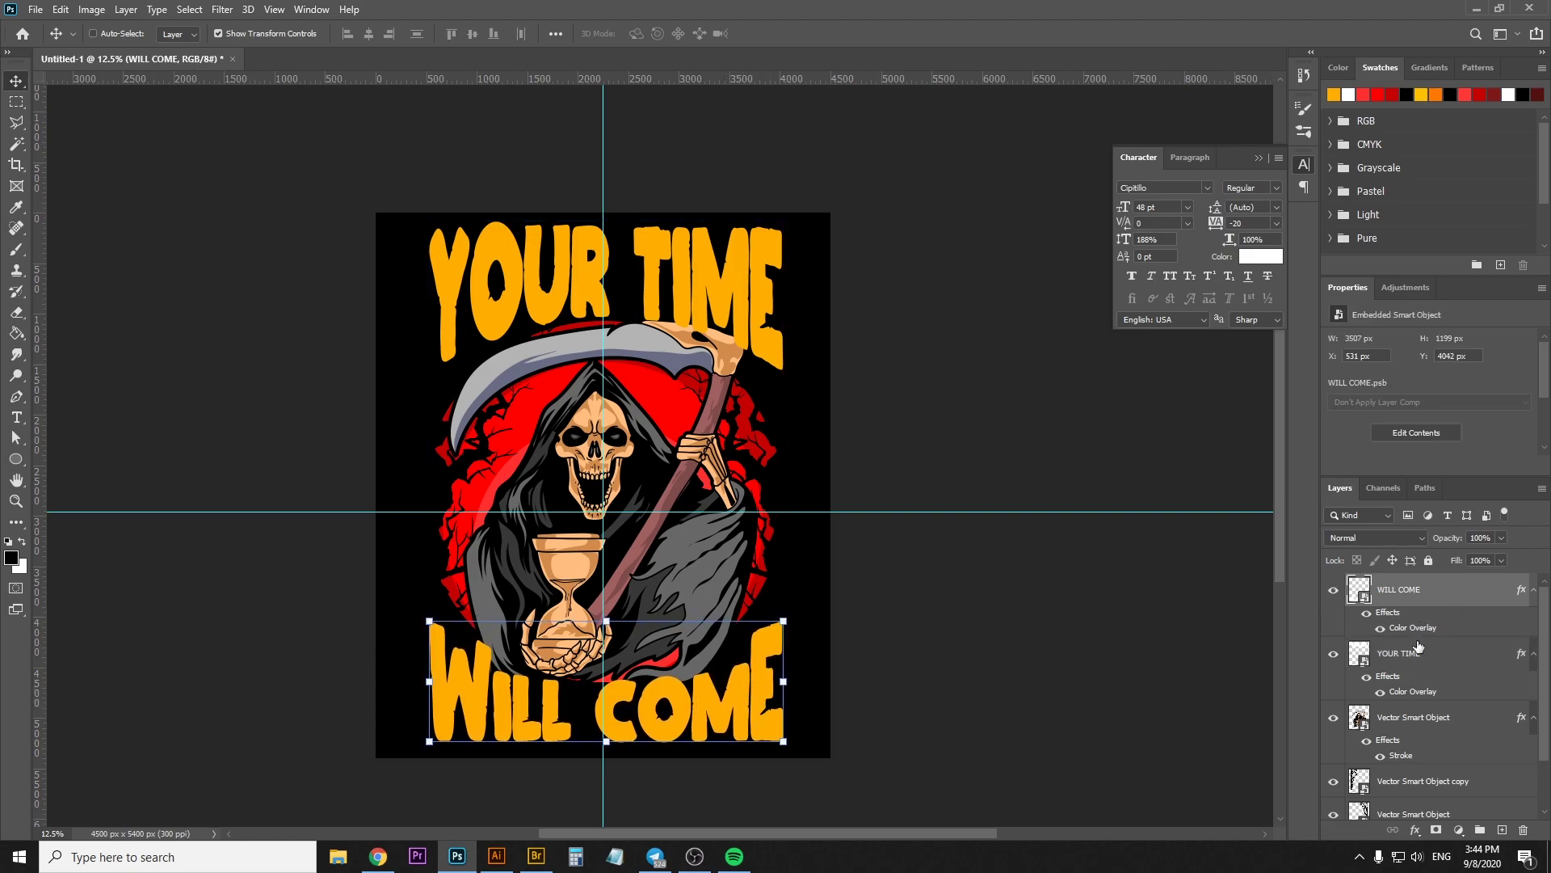
left_click(1408, 650)
key("Down")
key("Down")
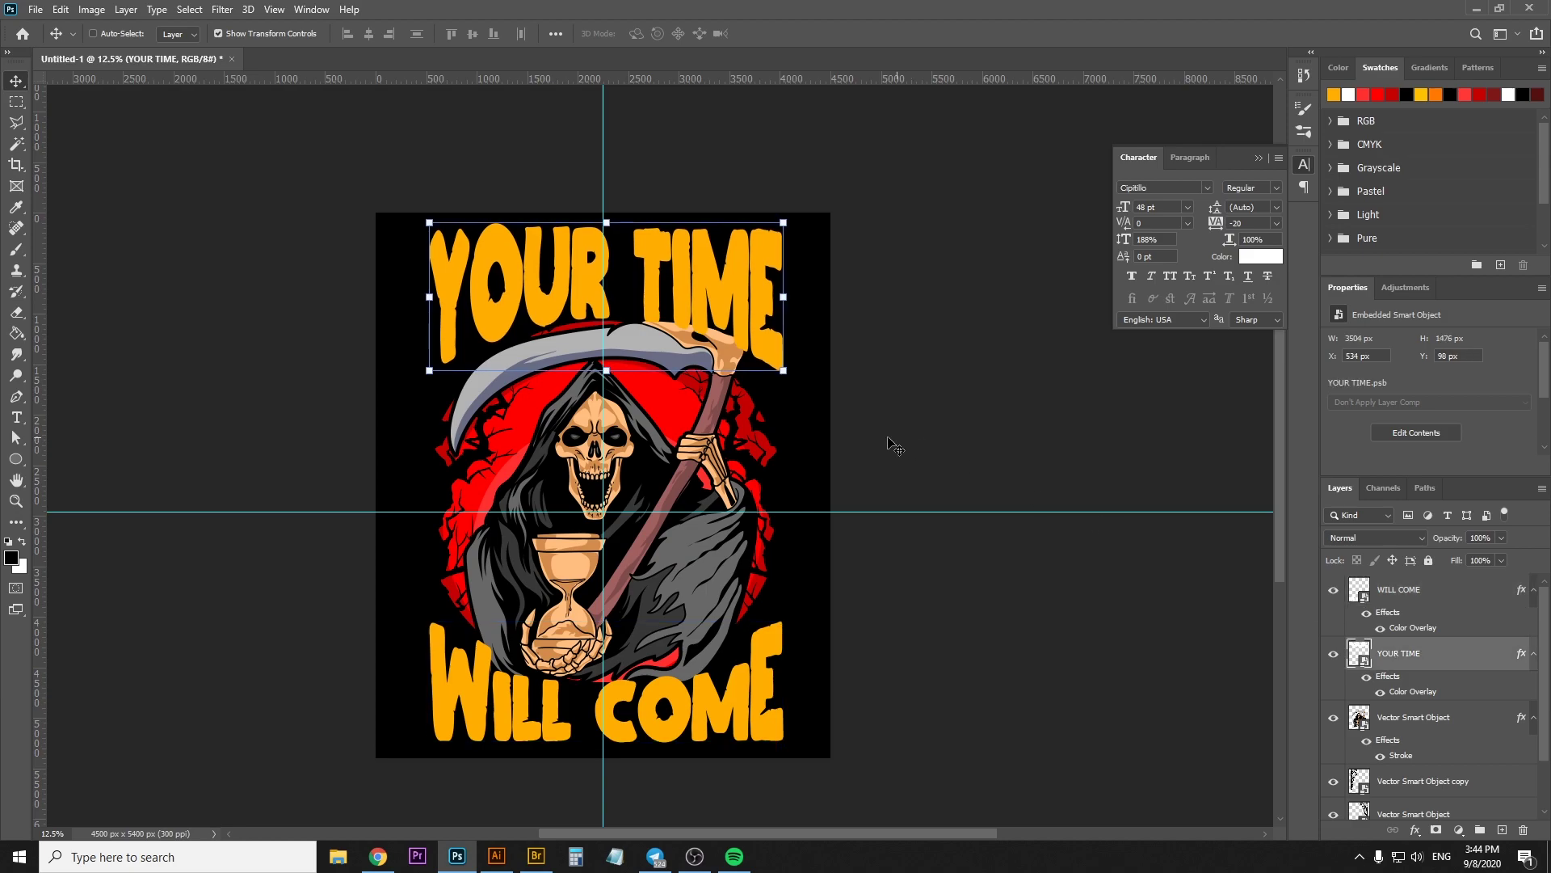
Zoom in and out while switching between text layers, ending with YOUR TIME selected
key("z")
left_click(774, 413)
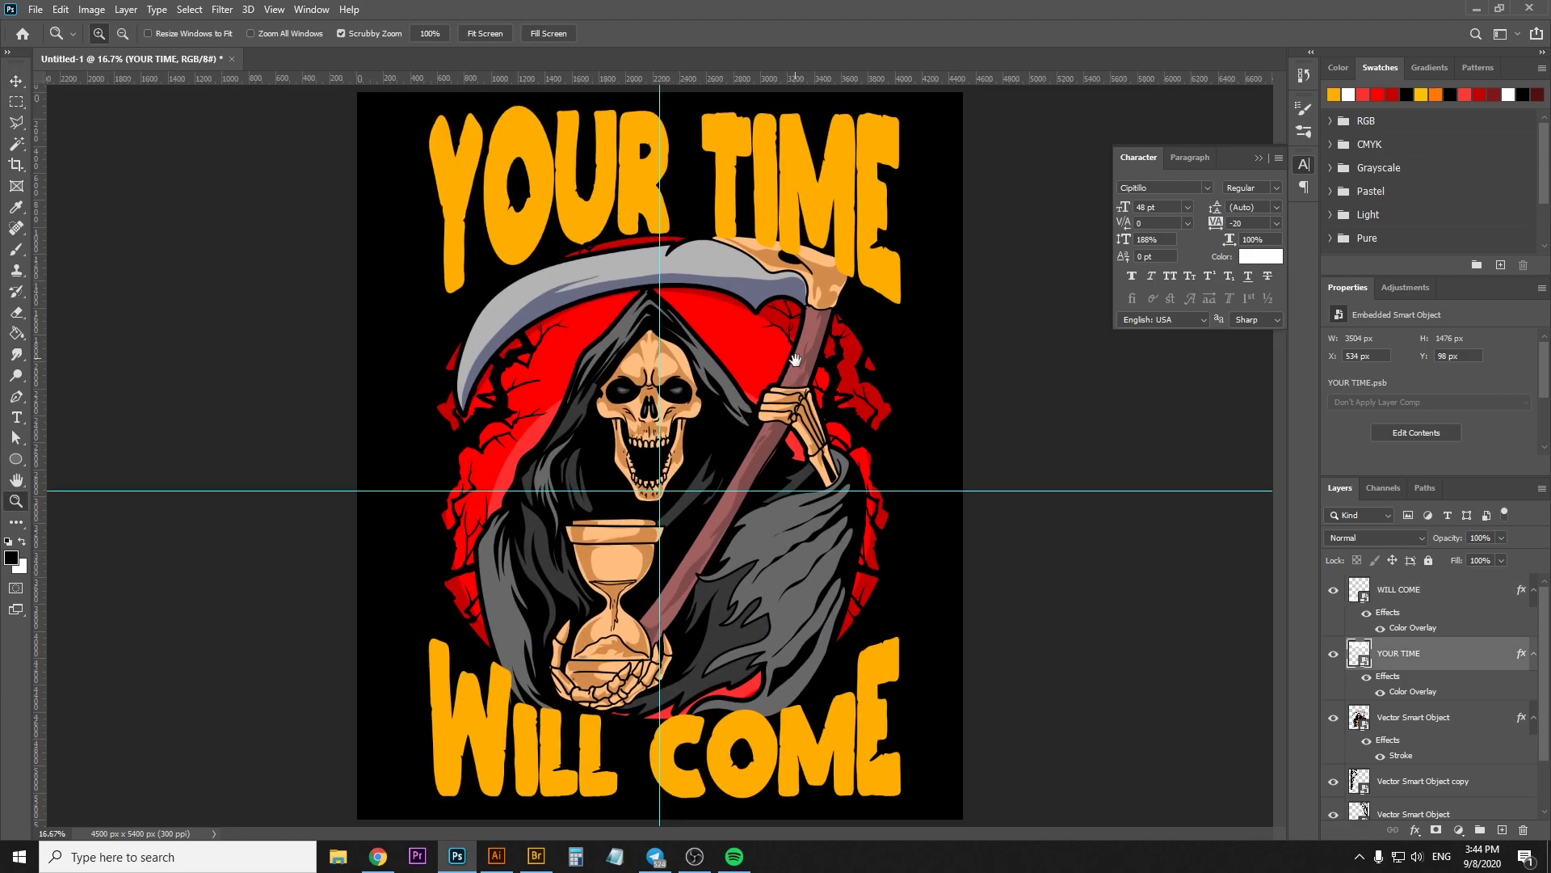
key("v")
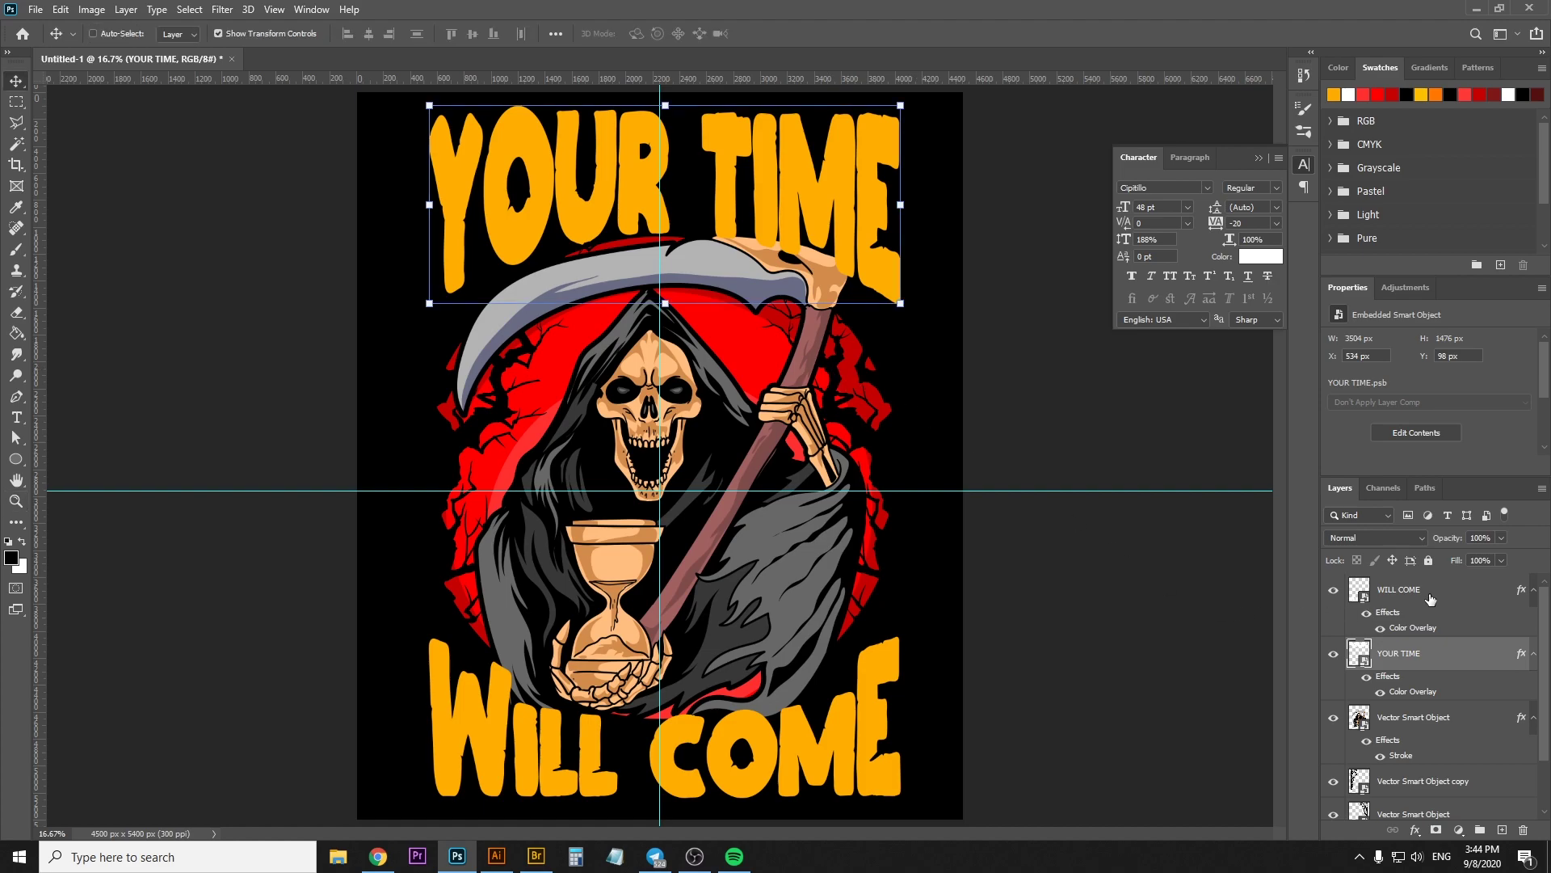
left_click(1426, 595)
left_click(1406, 654)
left_click(1406, 594)
left_click(1405, 649)
key("z")
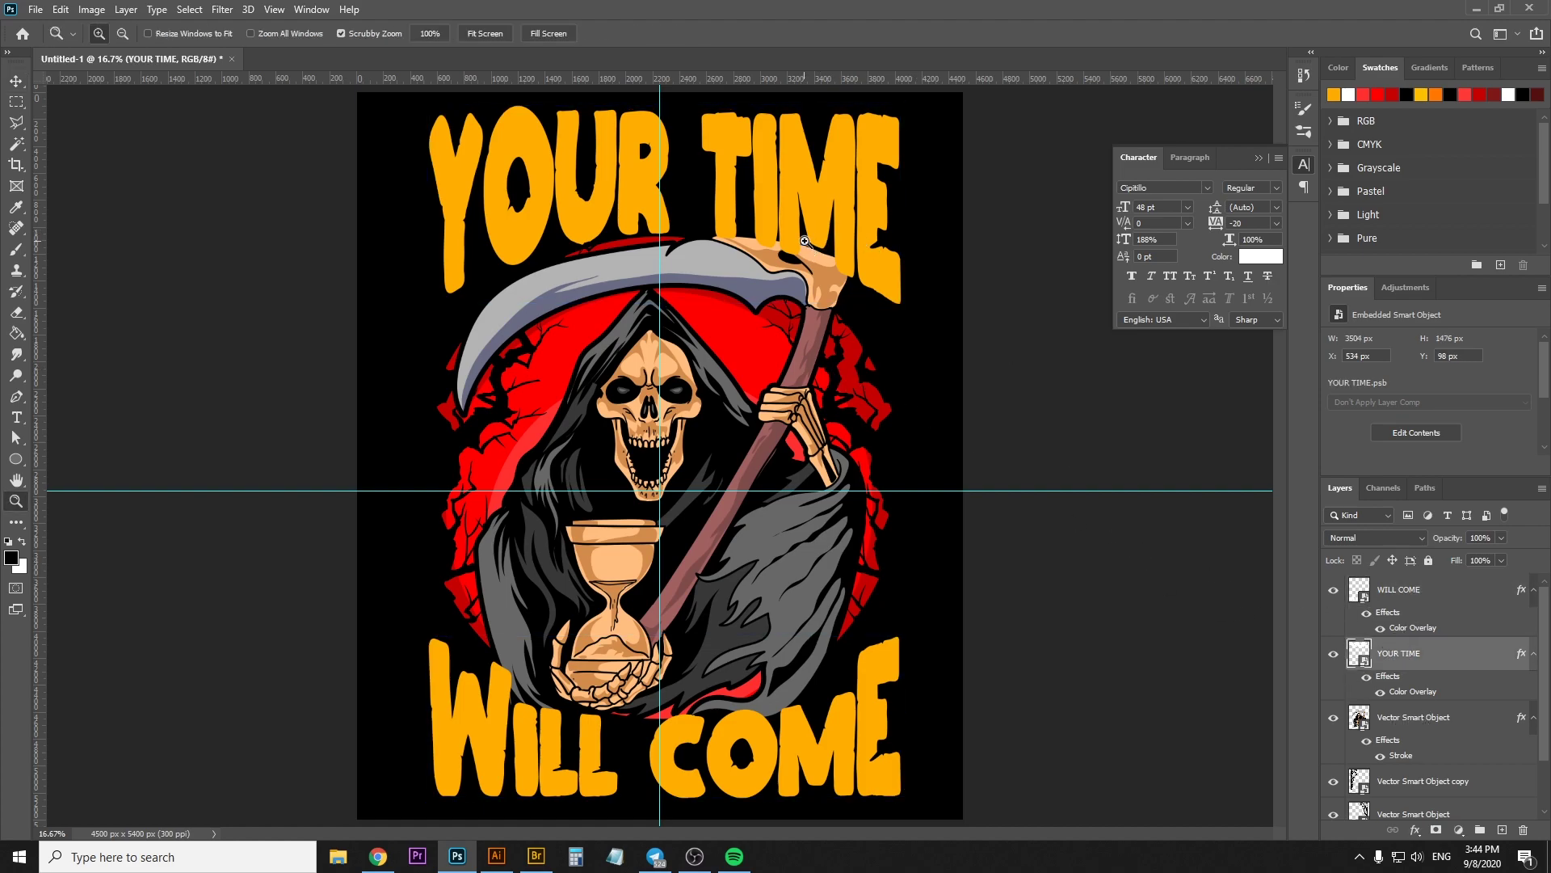
left_click_drag(816, 252, 774, 322)
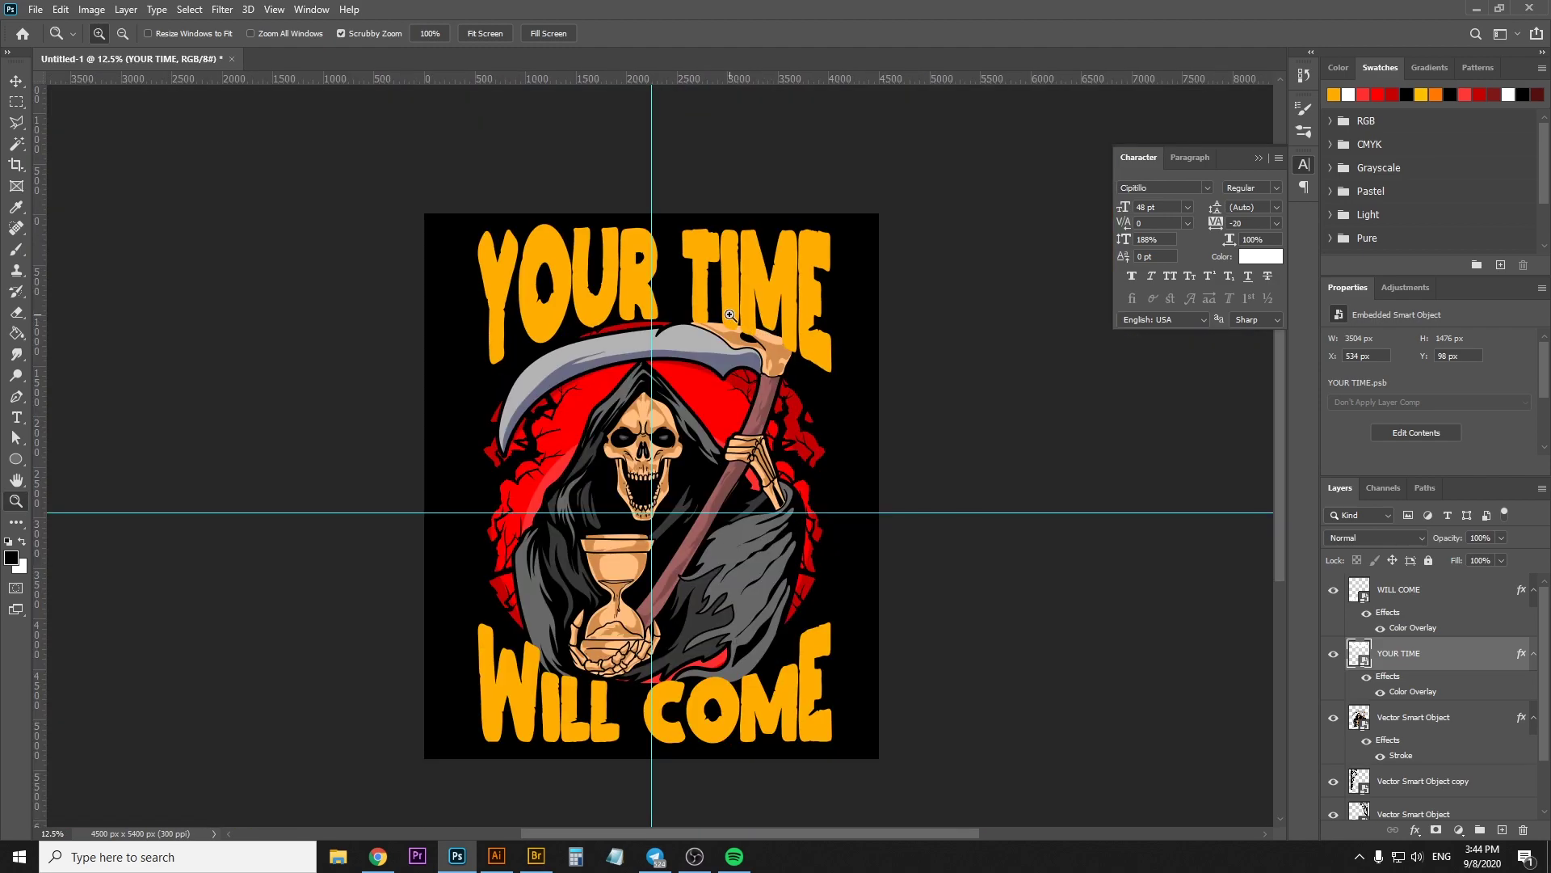
left_click(730, 315)
key("v")
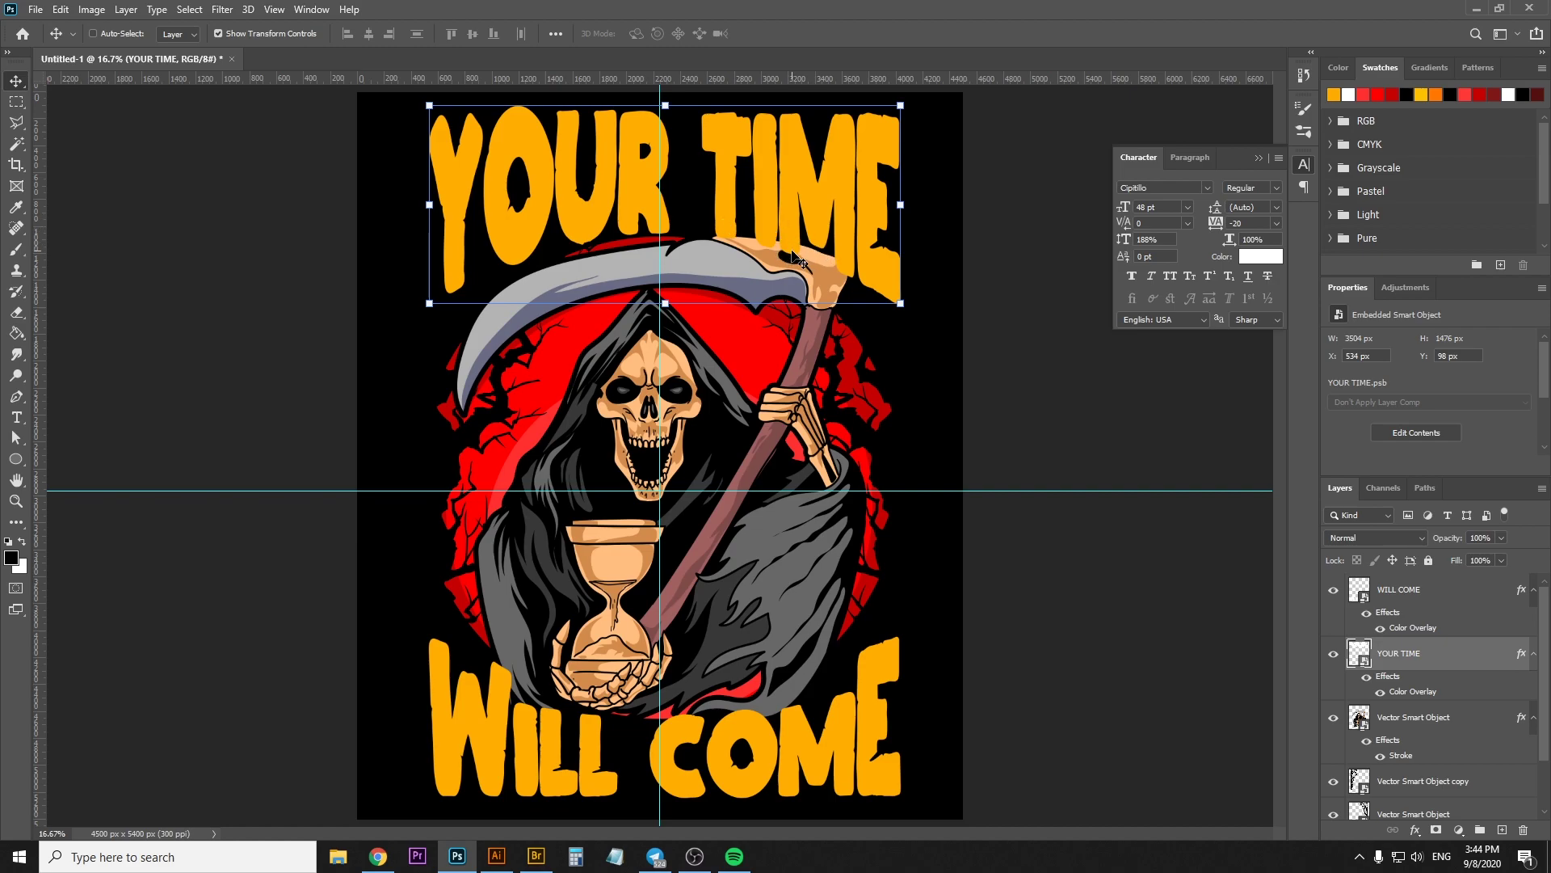
scroll(806, 261, "up", 2)
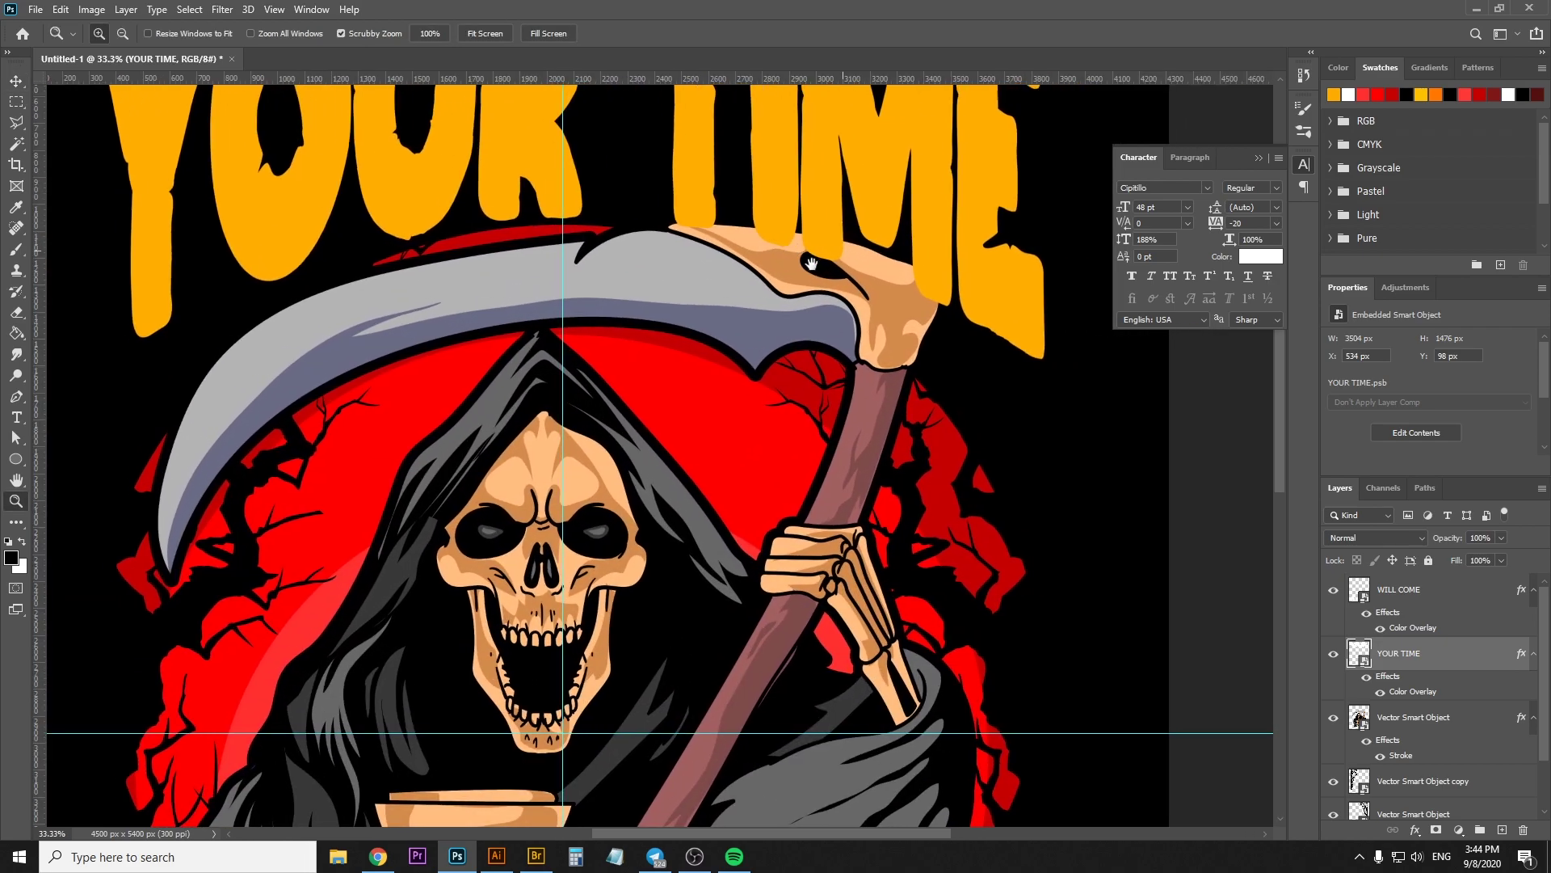
key("z")
scroll(973, 457, "down", 1)
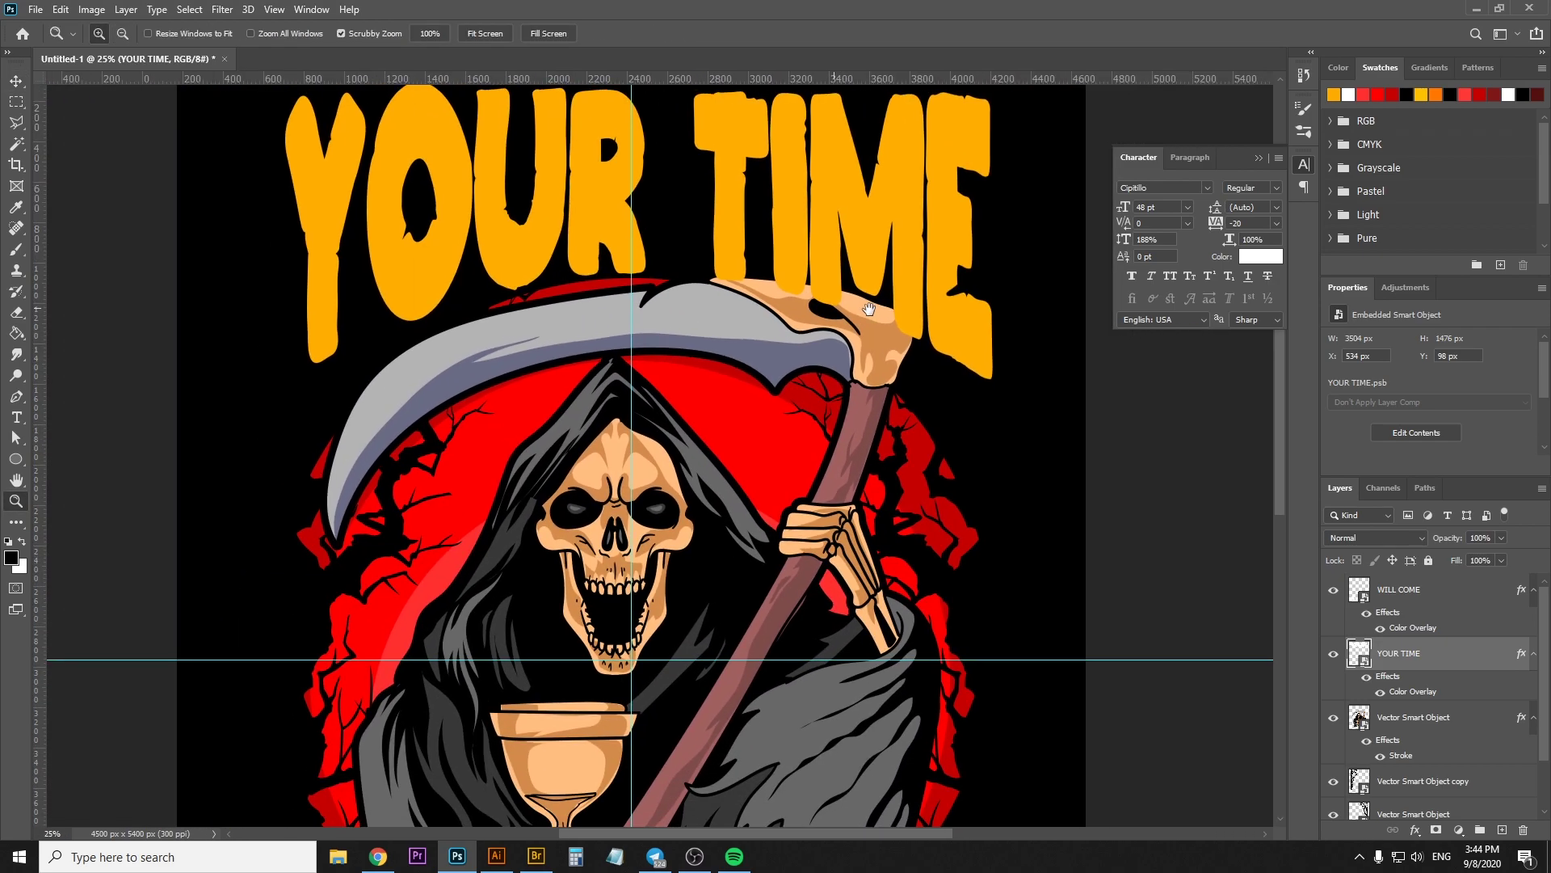
scroll(974, 456, "down", 1)
key("v")
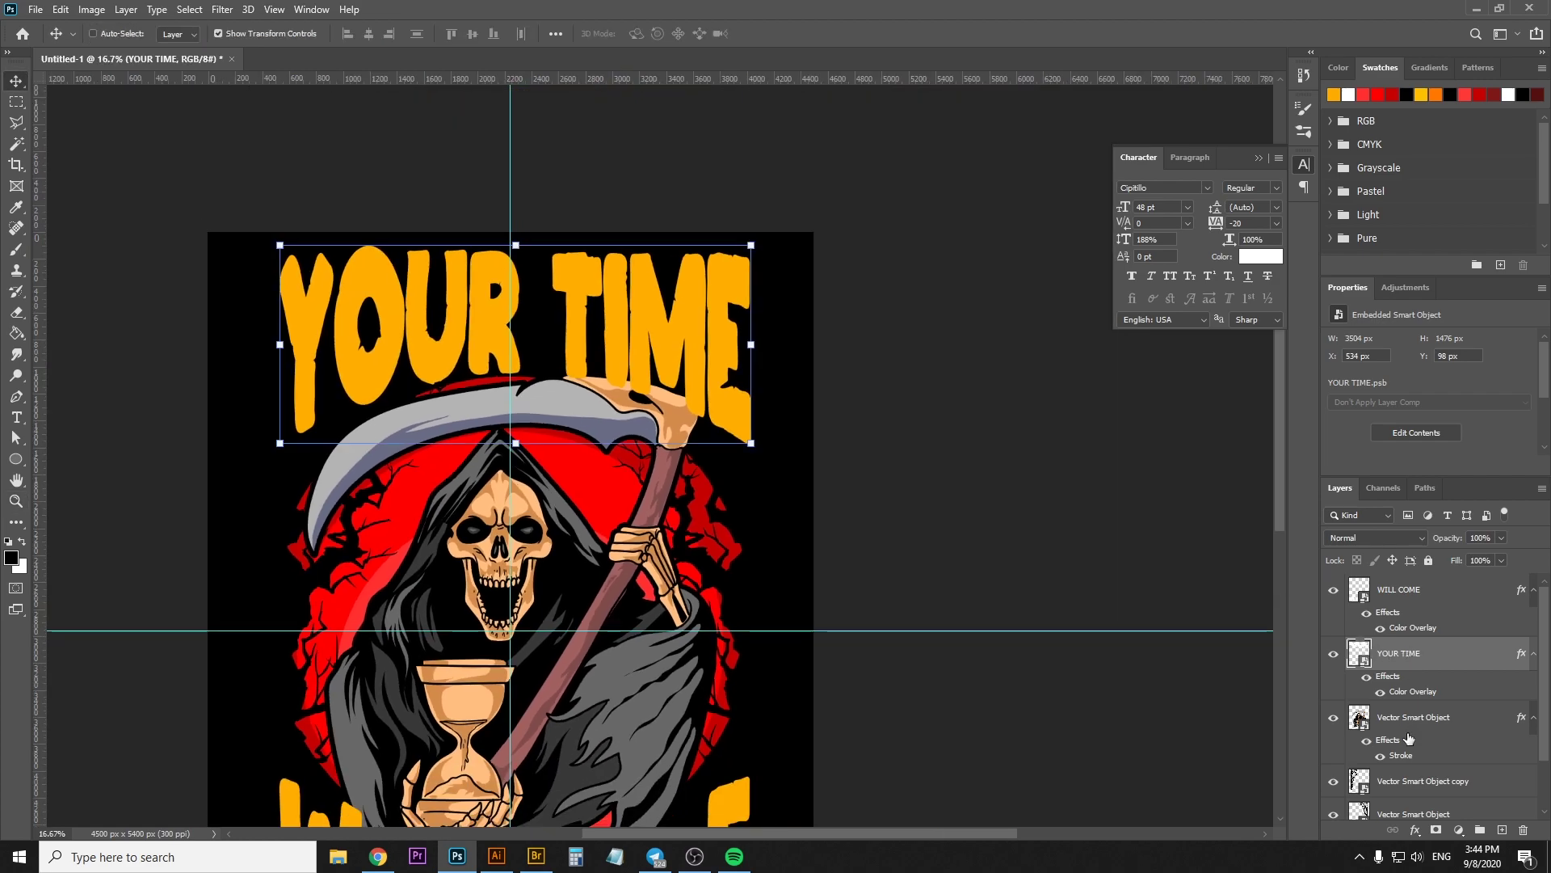
left_click(1418, 596)
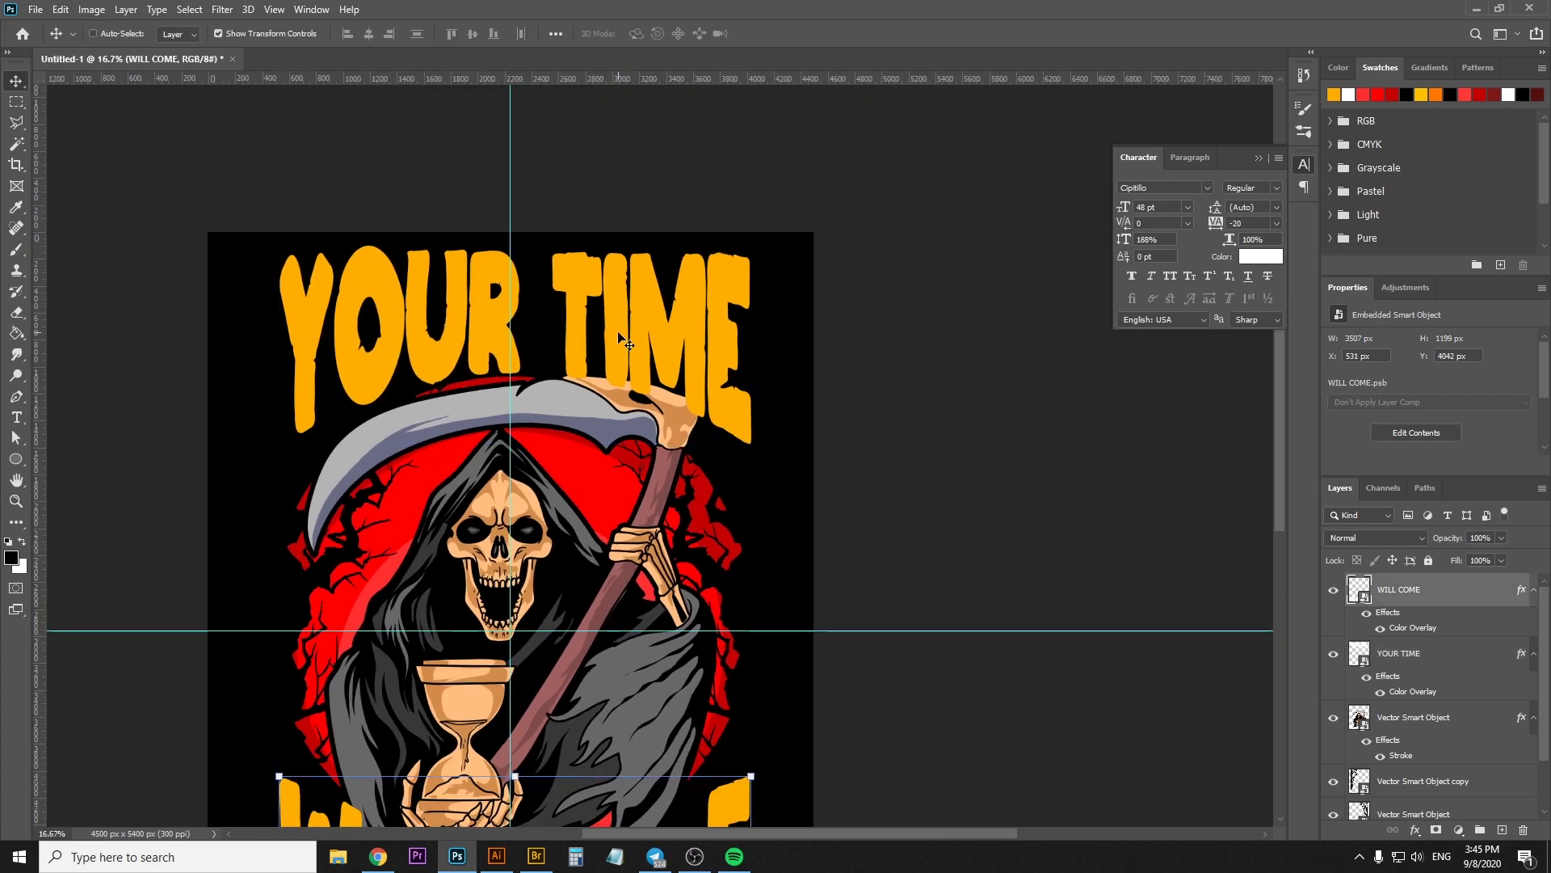
left_click(1406, 654)
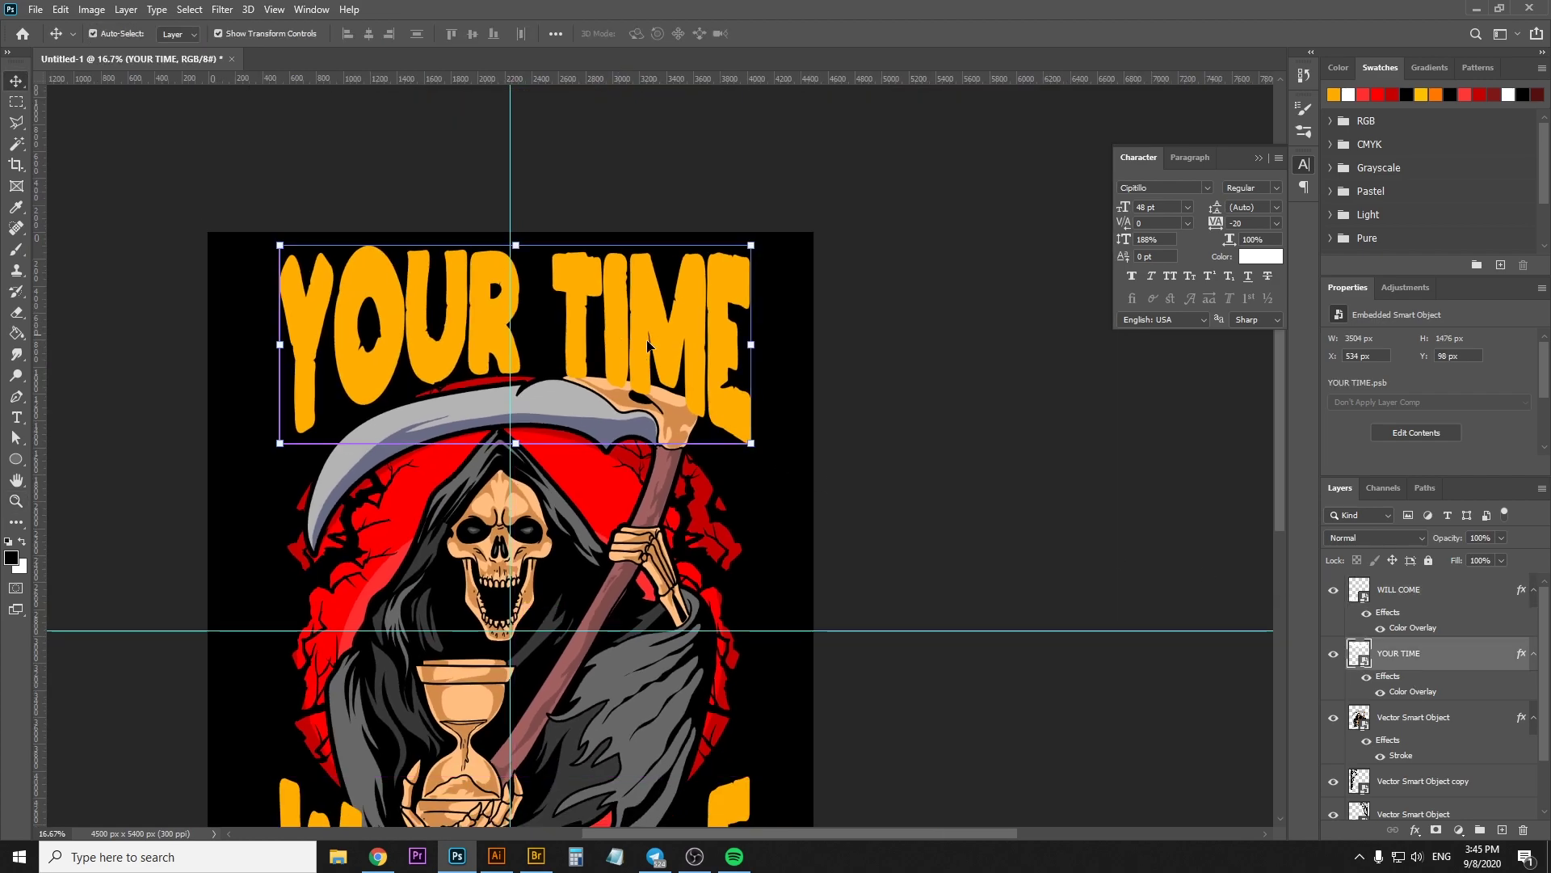
left_click(1417, 830)
left_click(1443, 714)
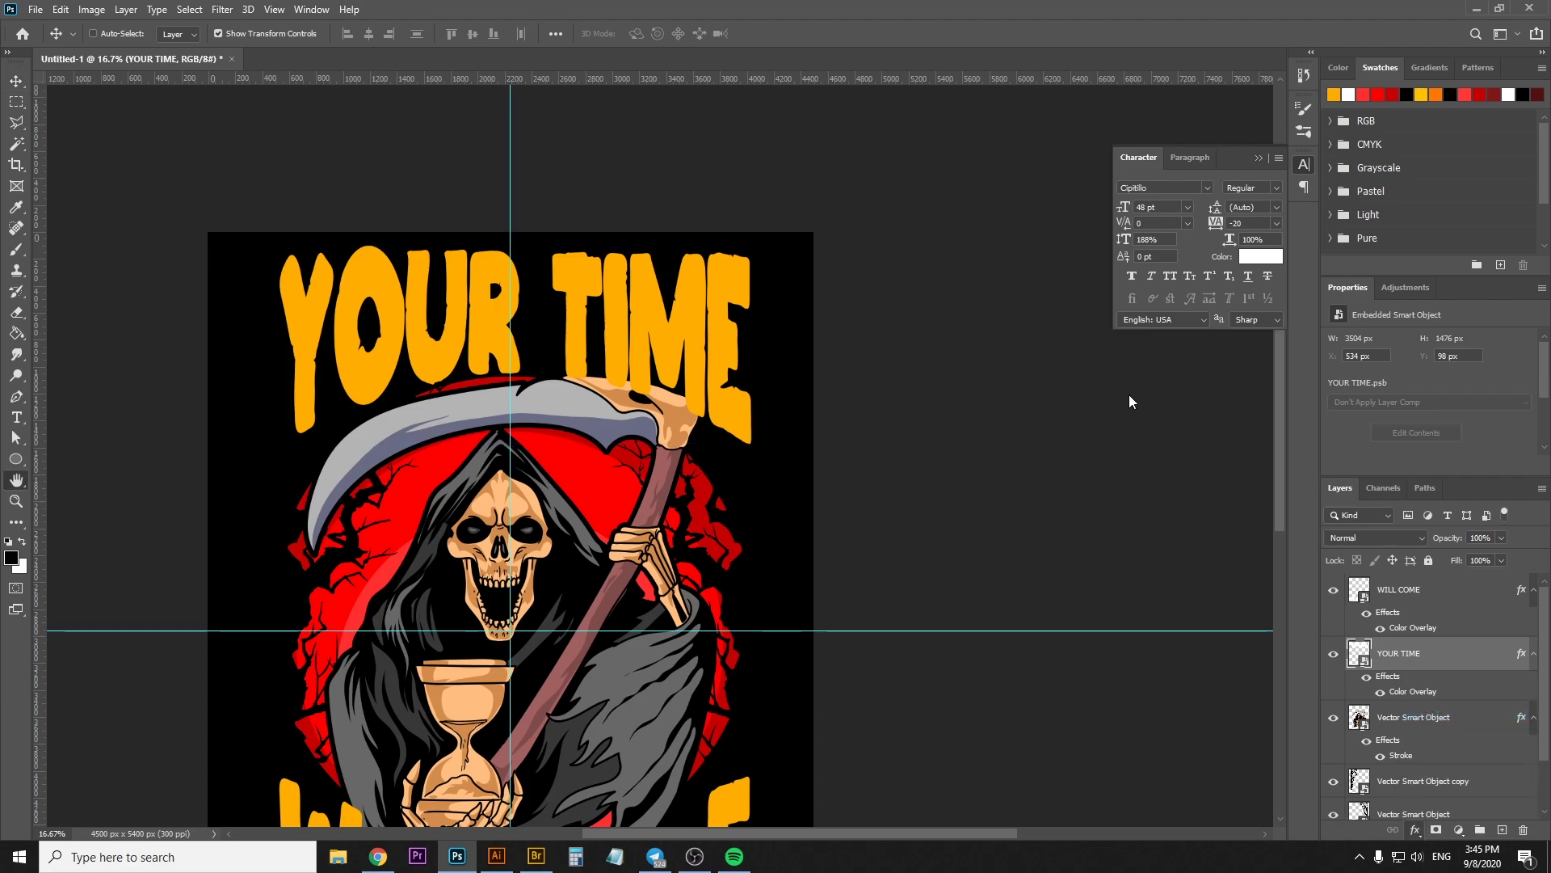
scroll(1287, 440, "up", 5)
scroll(1287, 441, "up", 3)
scroll(1287, 440, "up", 7)
left_click(1455, 404)
key("z")
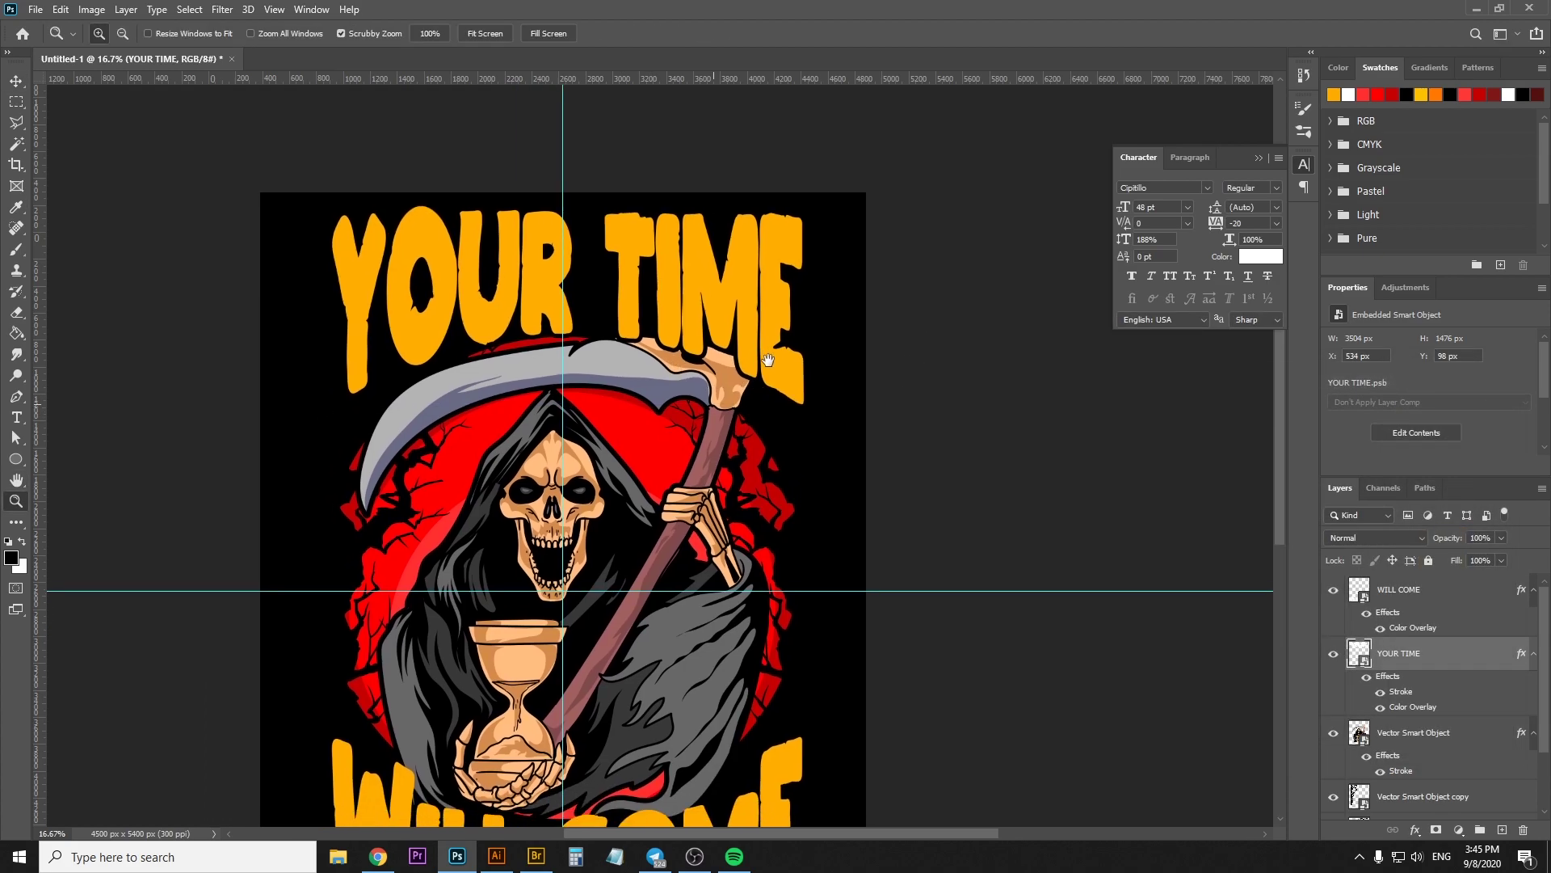
left_click_drag(698, 407, 752, 328)
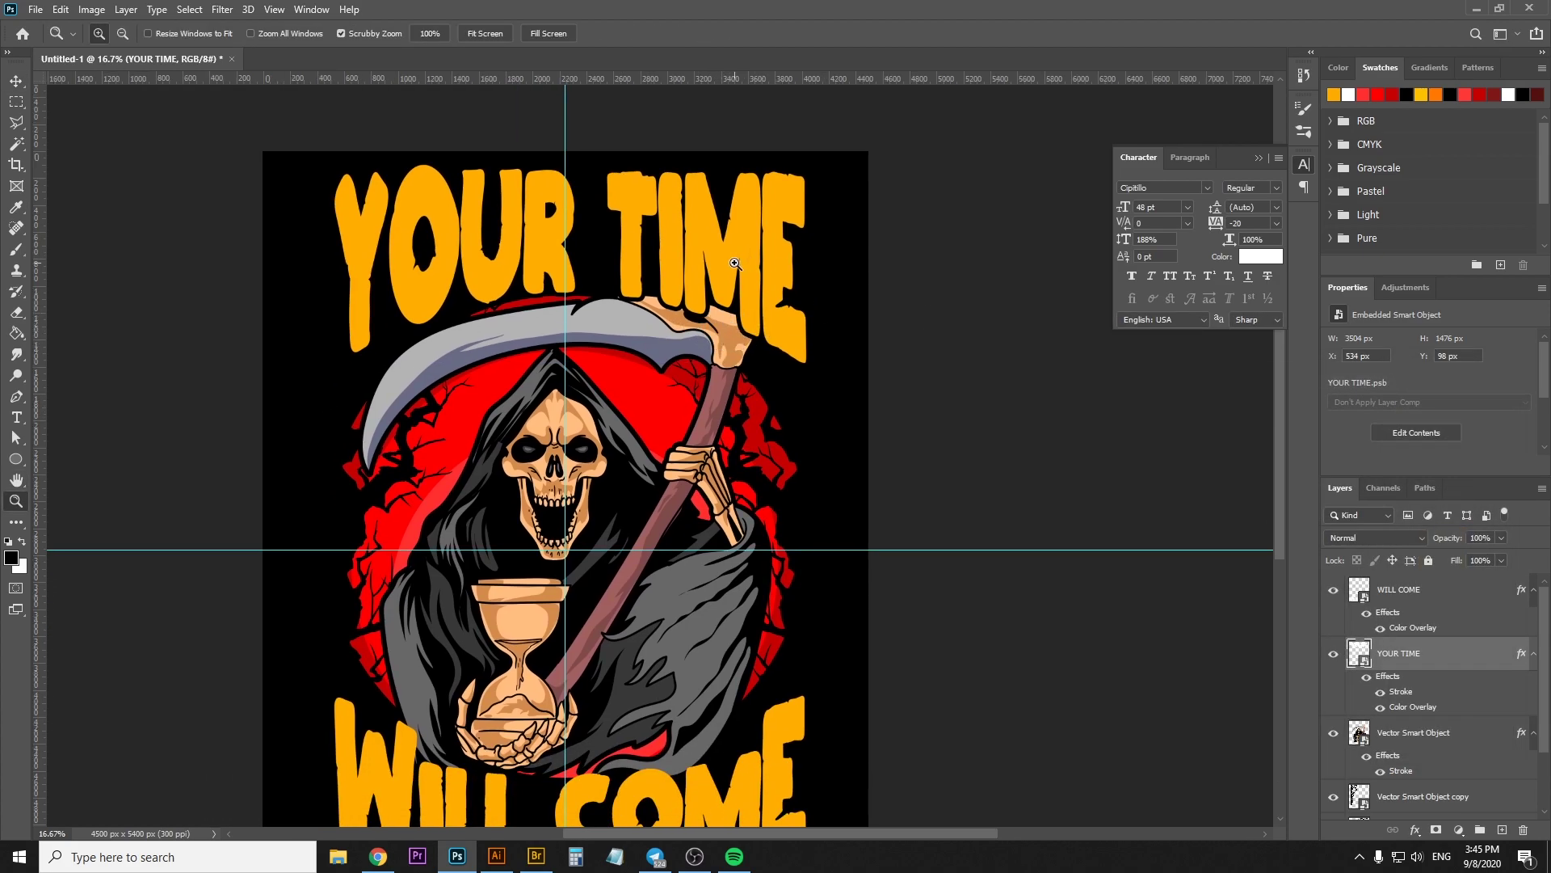
left_click(753, 336)
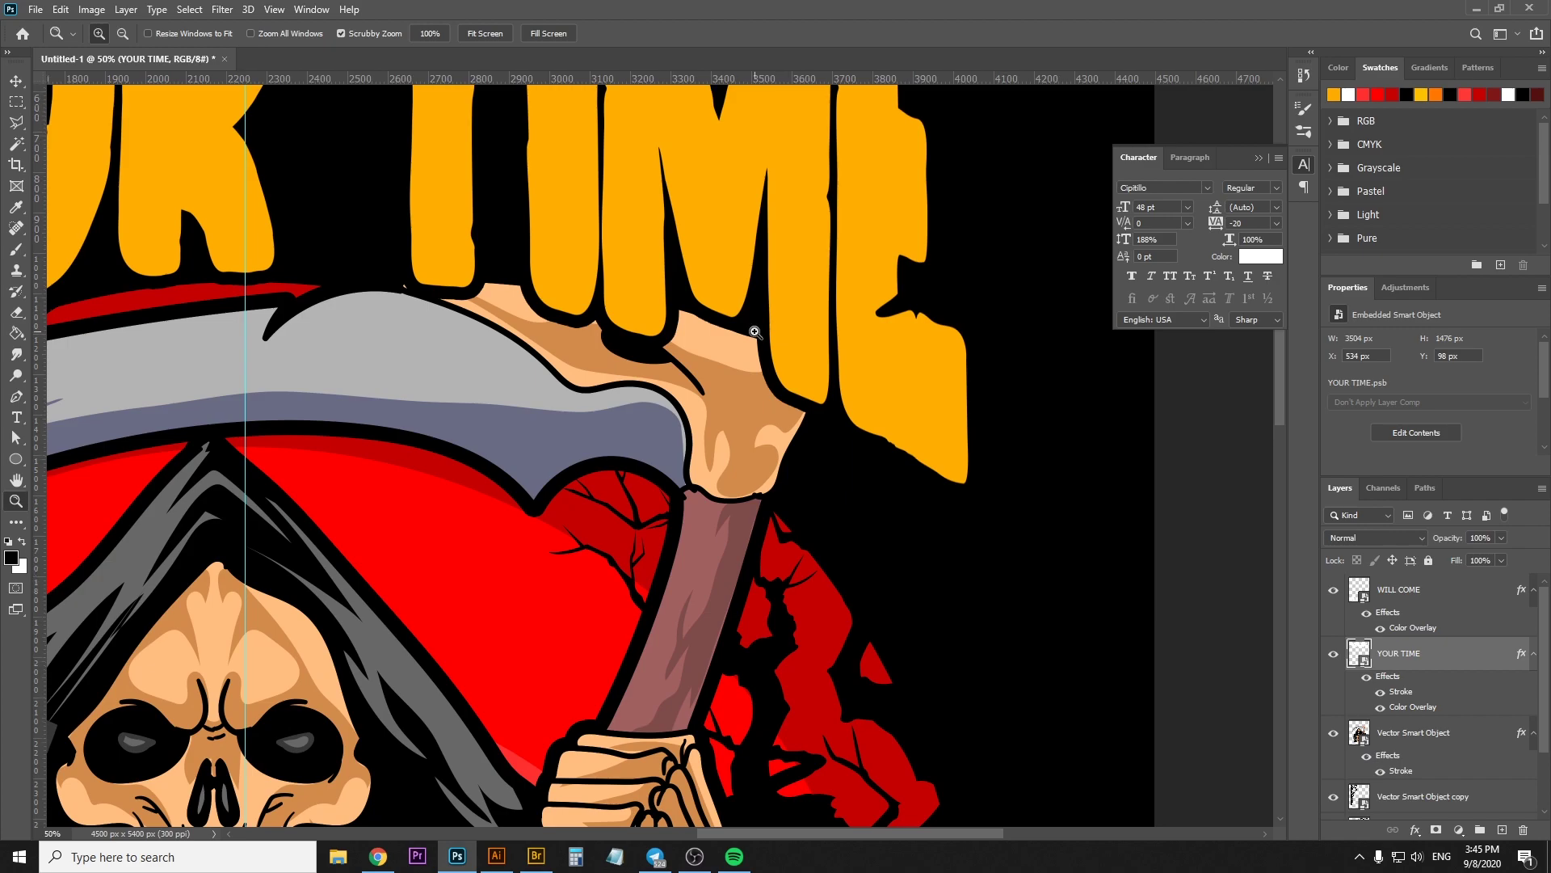
left_click(755, 333, "alt")
left_click(754, 333, "alt")
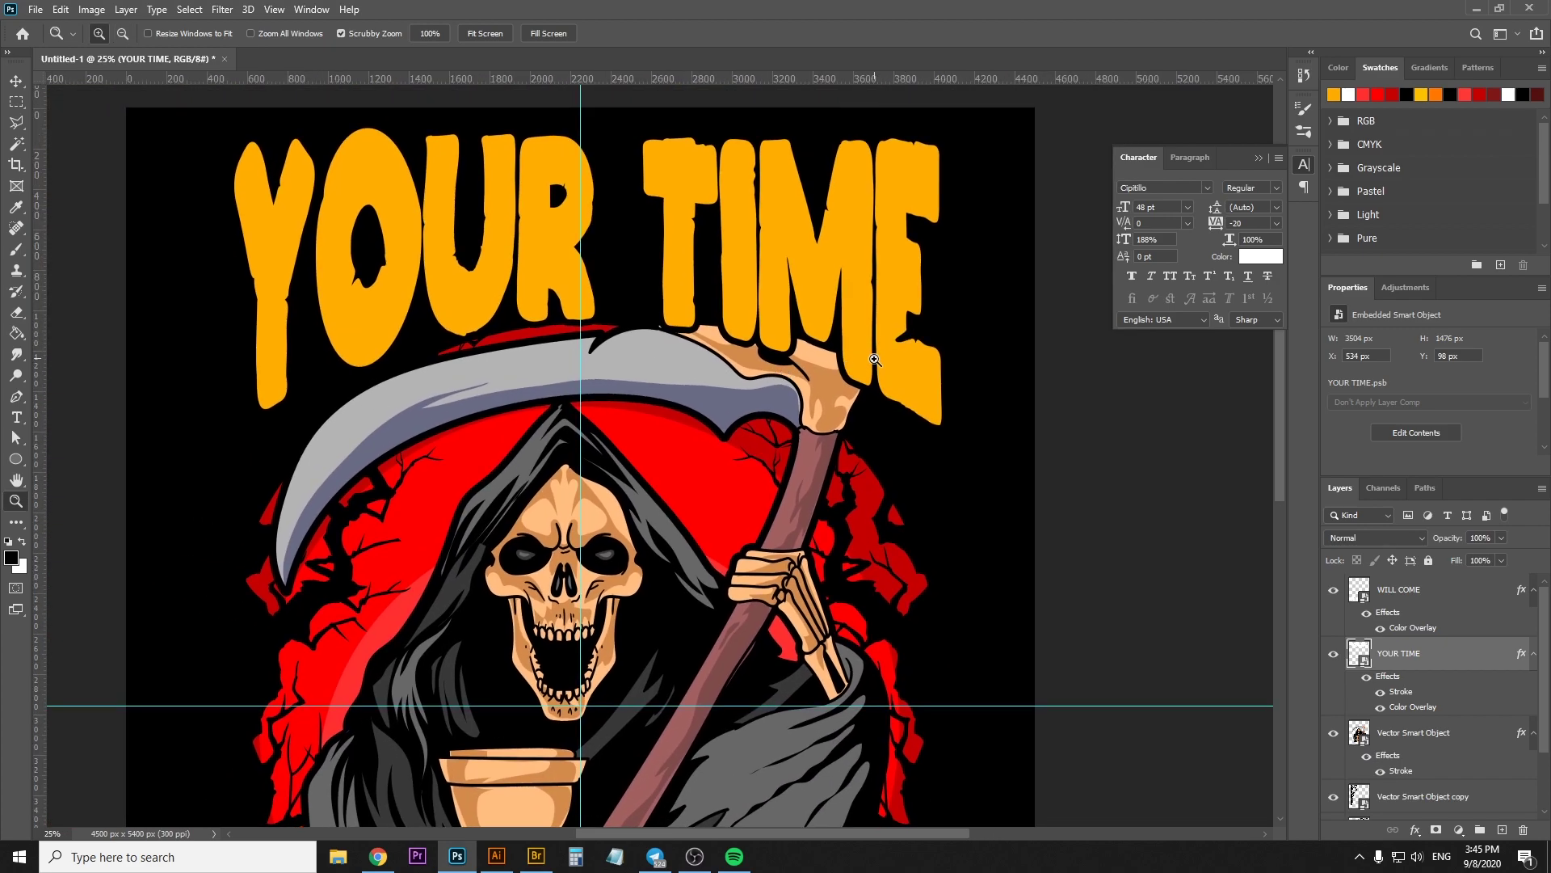
key("ctrl+z")
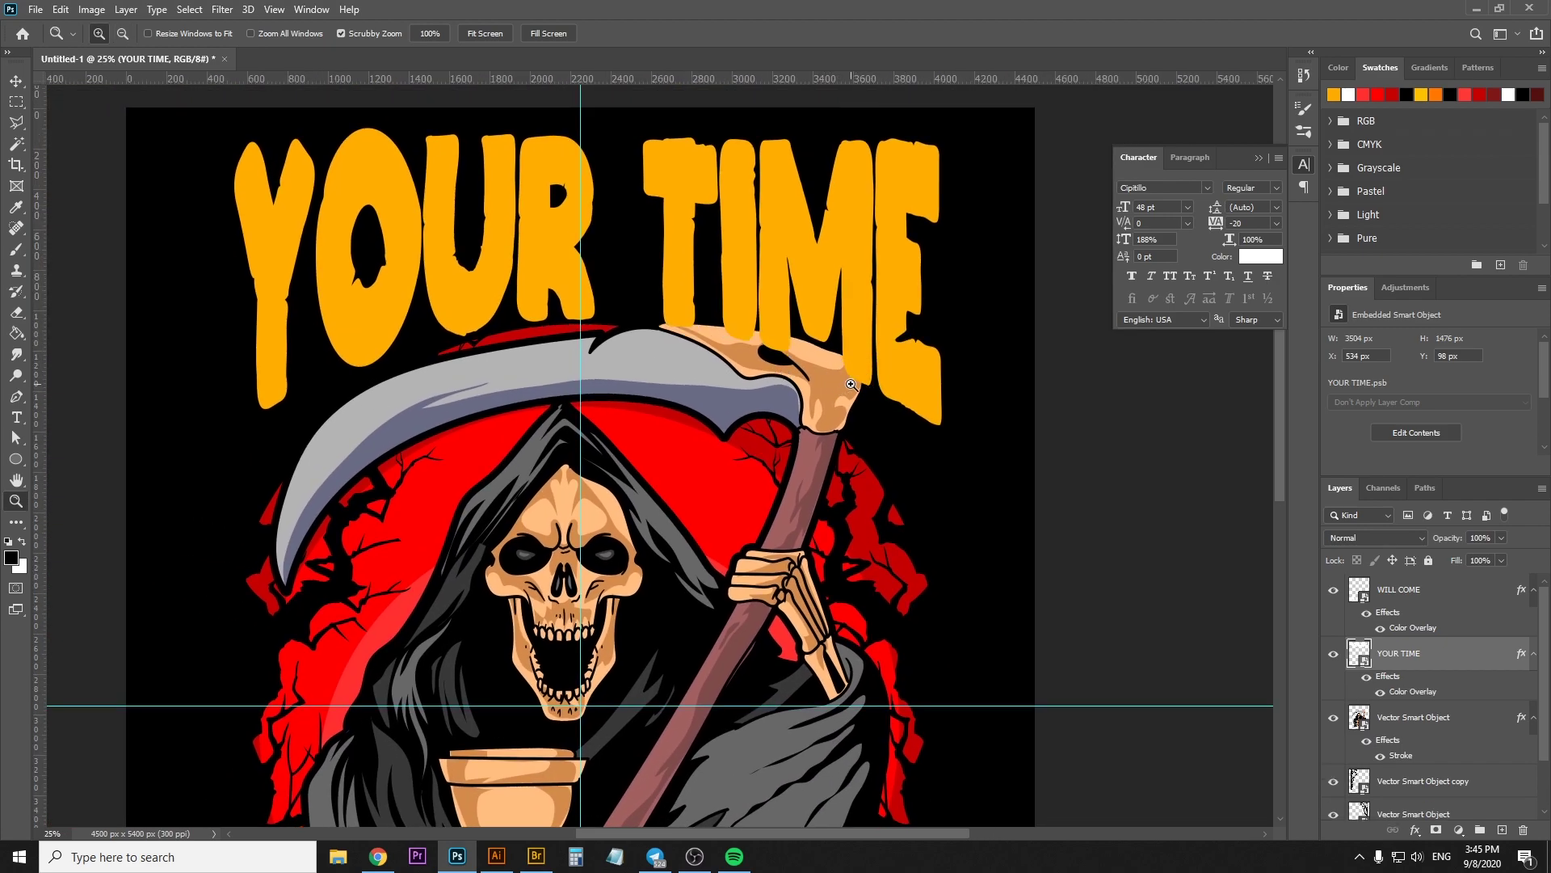
Add a new layer above the reaper artwork and choose the GM Stipple Brush
key("b")
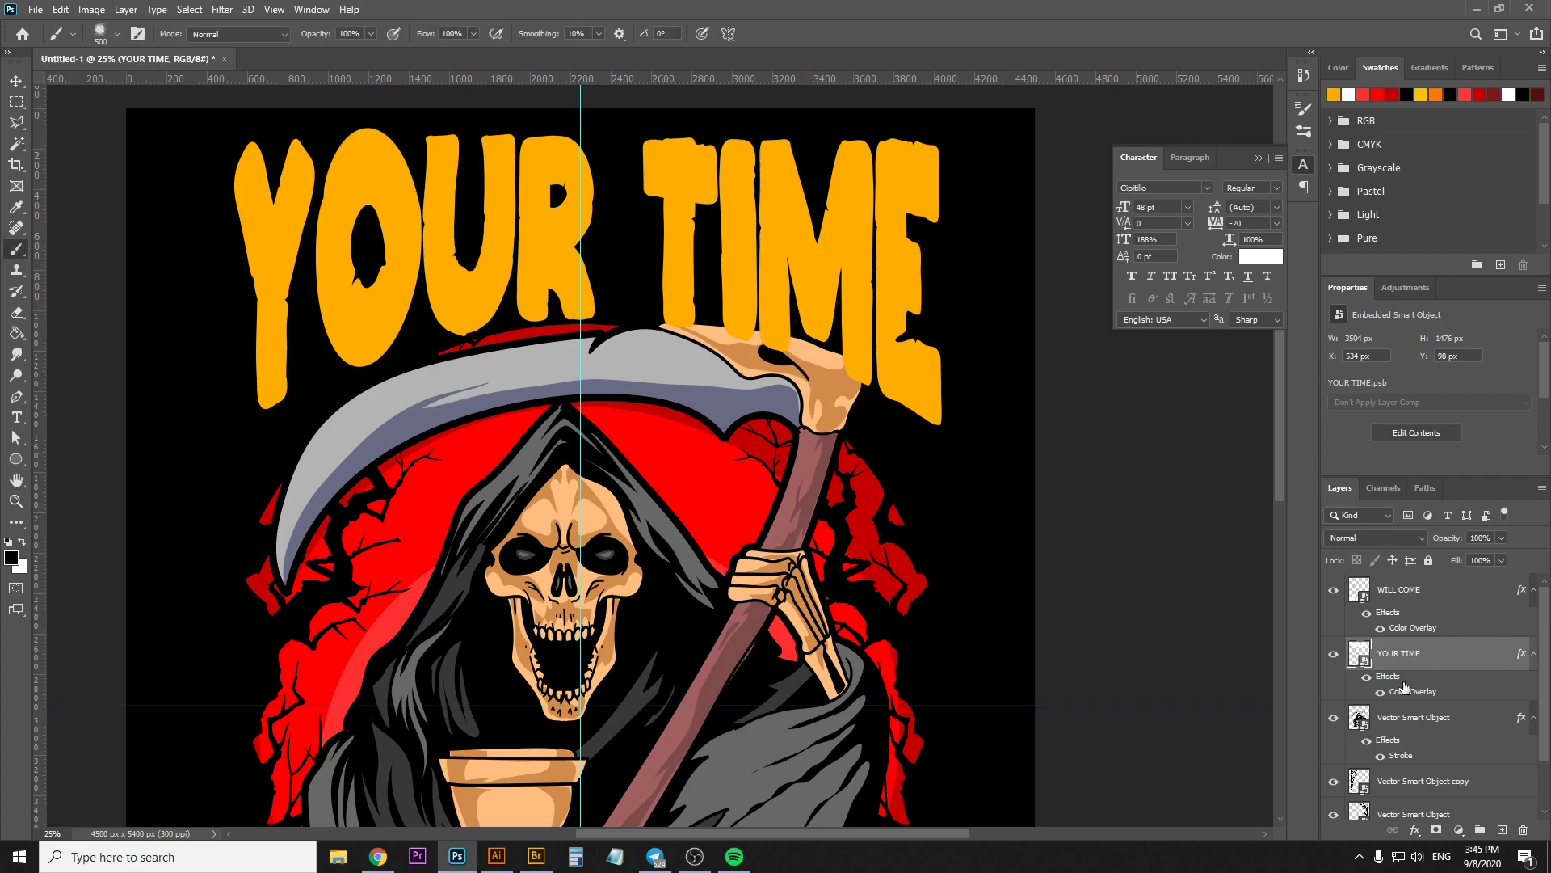
left_click(1429, 715)
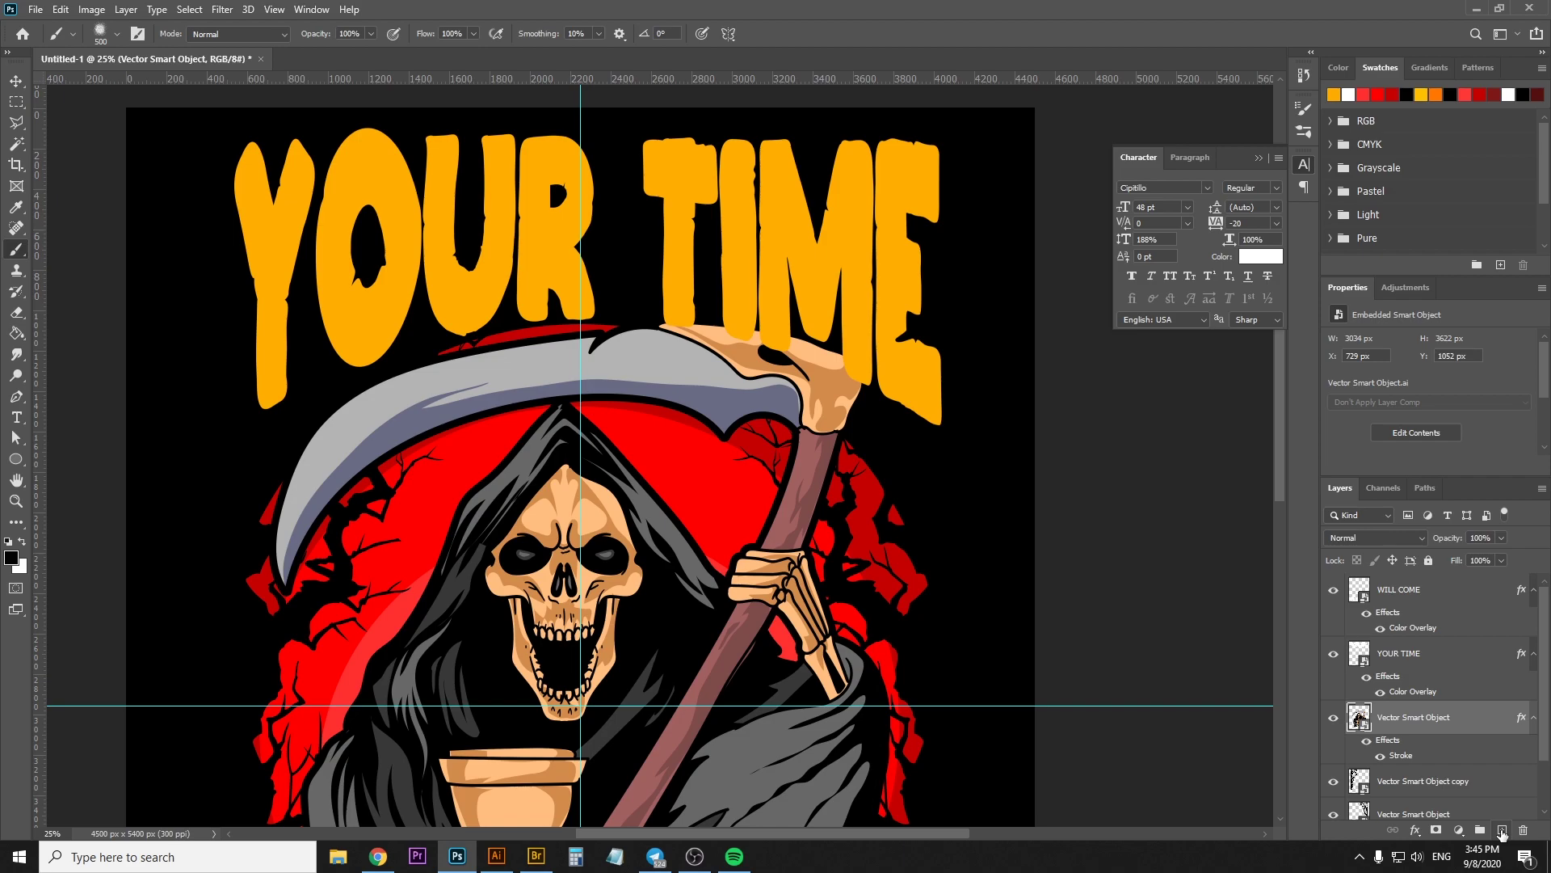
left_click(1501, 833)
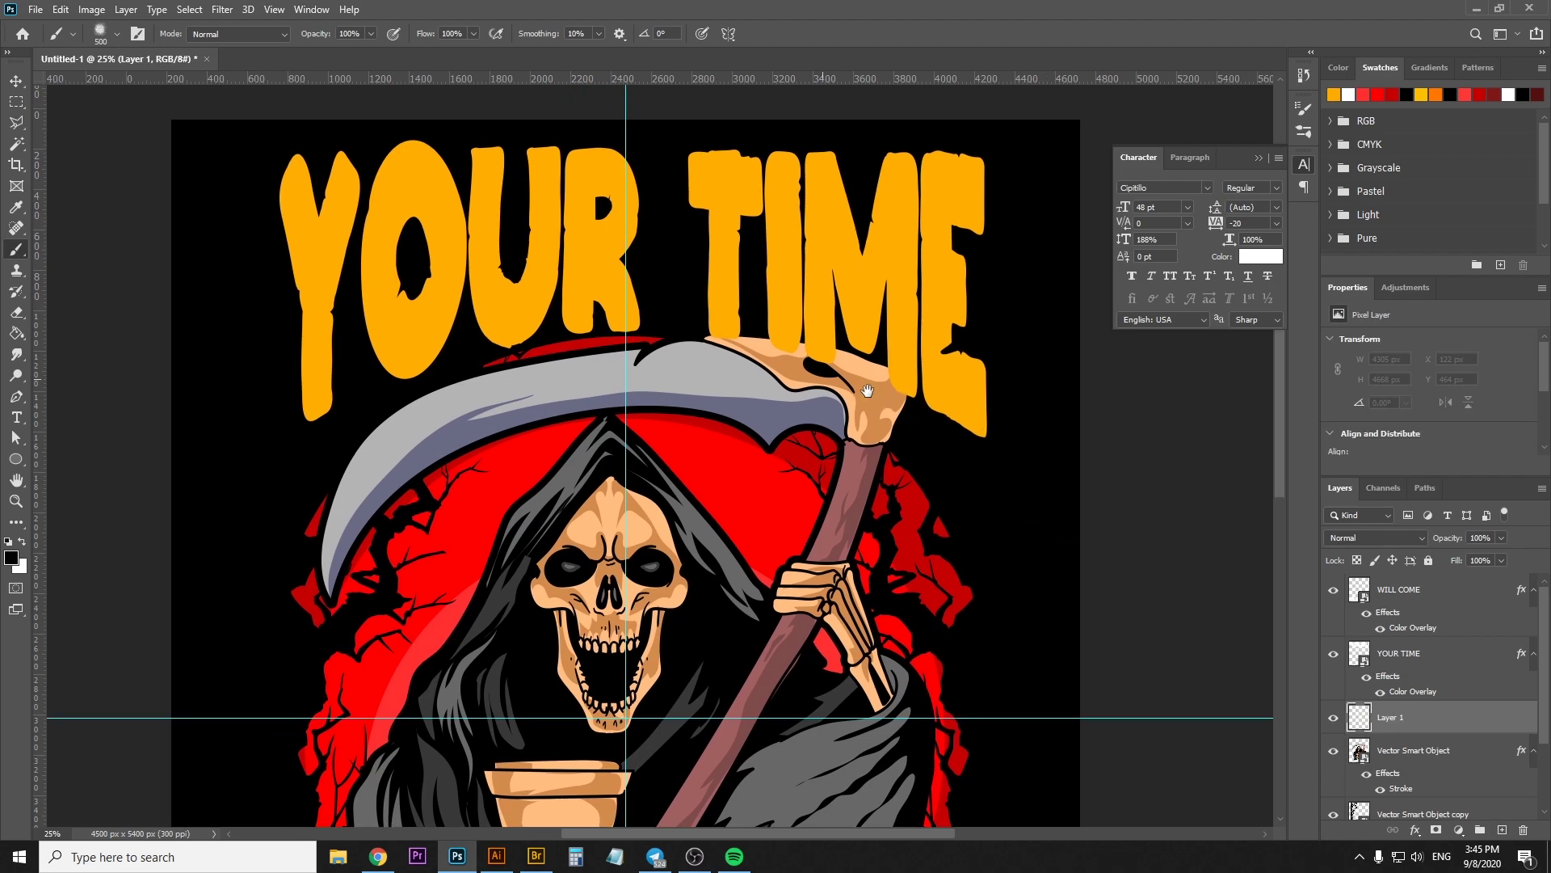
left_click(98, 32)
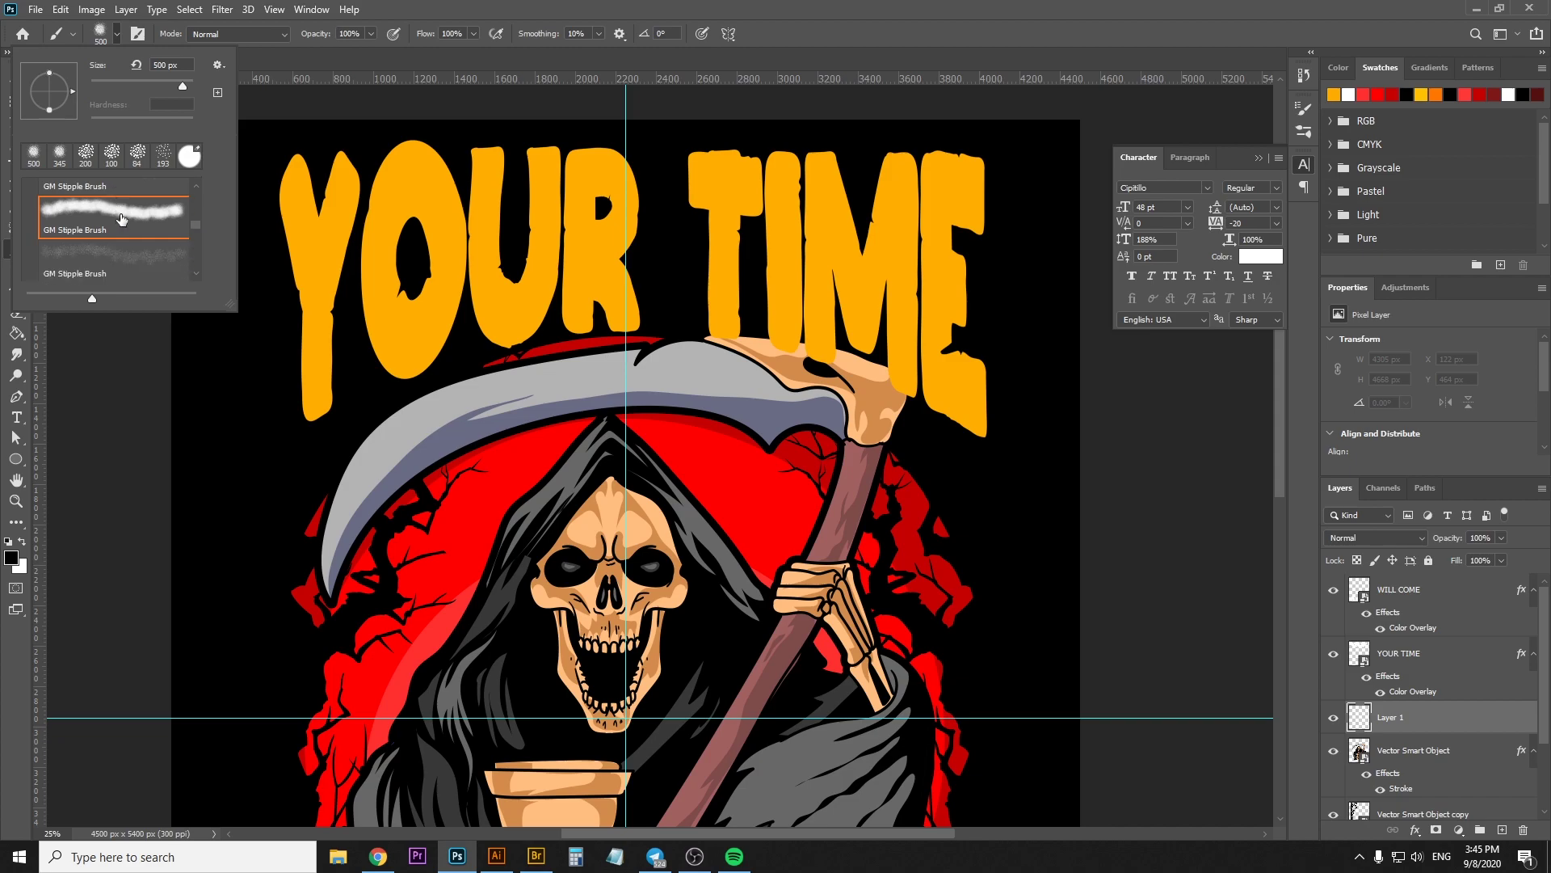
left_click(120, 219)
key("Return")
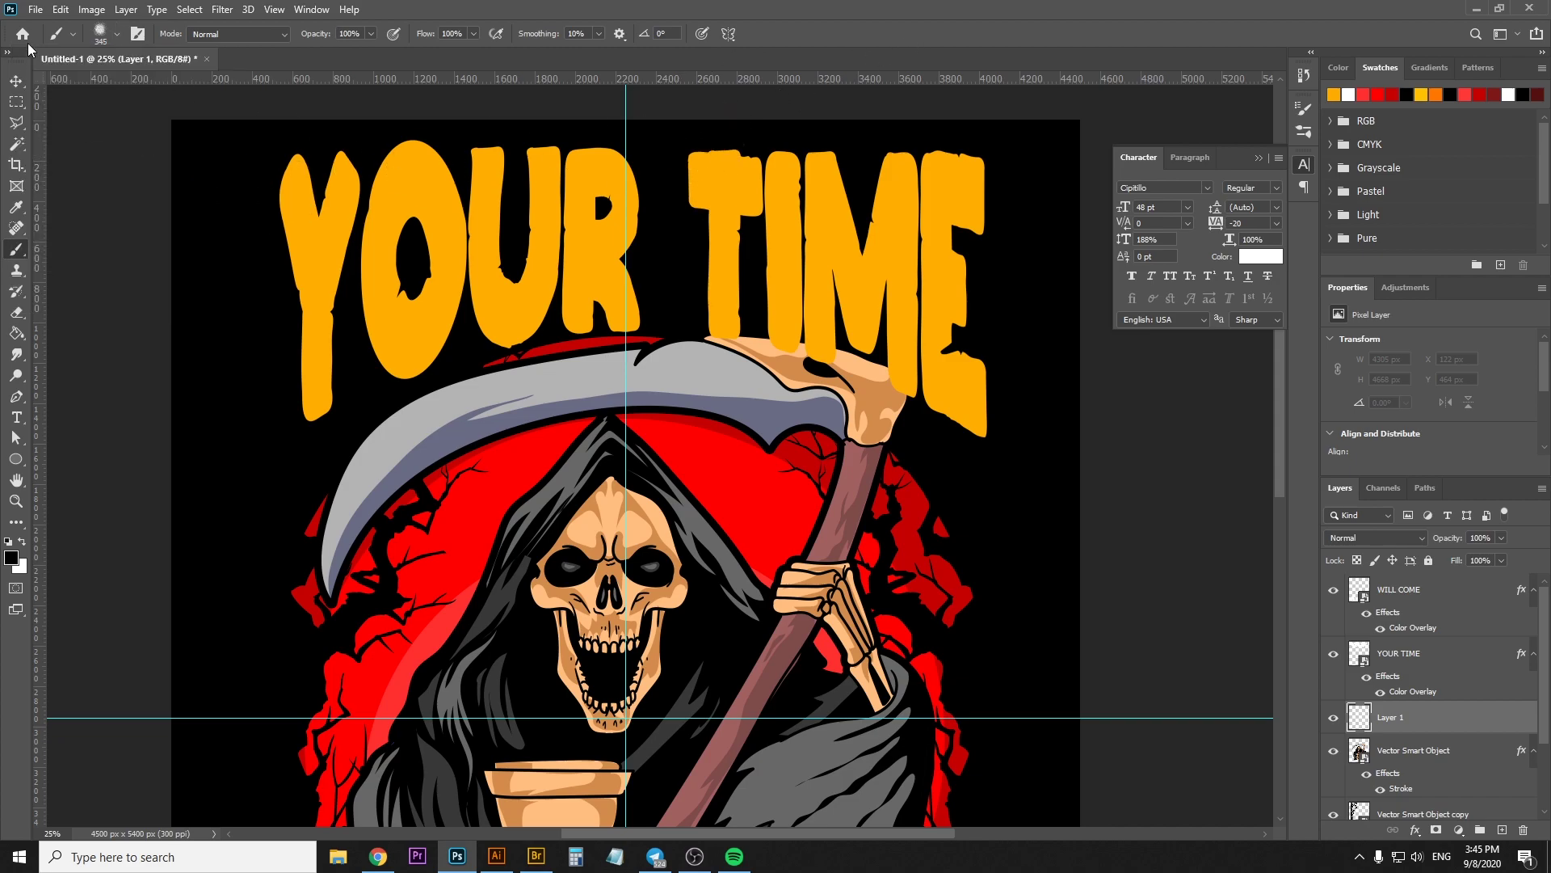
left_click(102, 33)
left_click(850, 36)
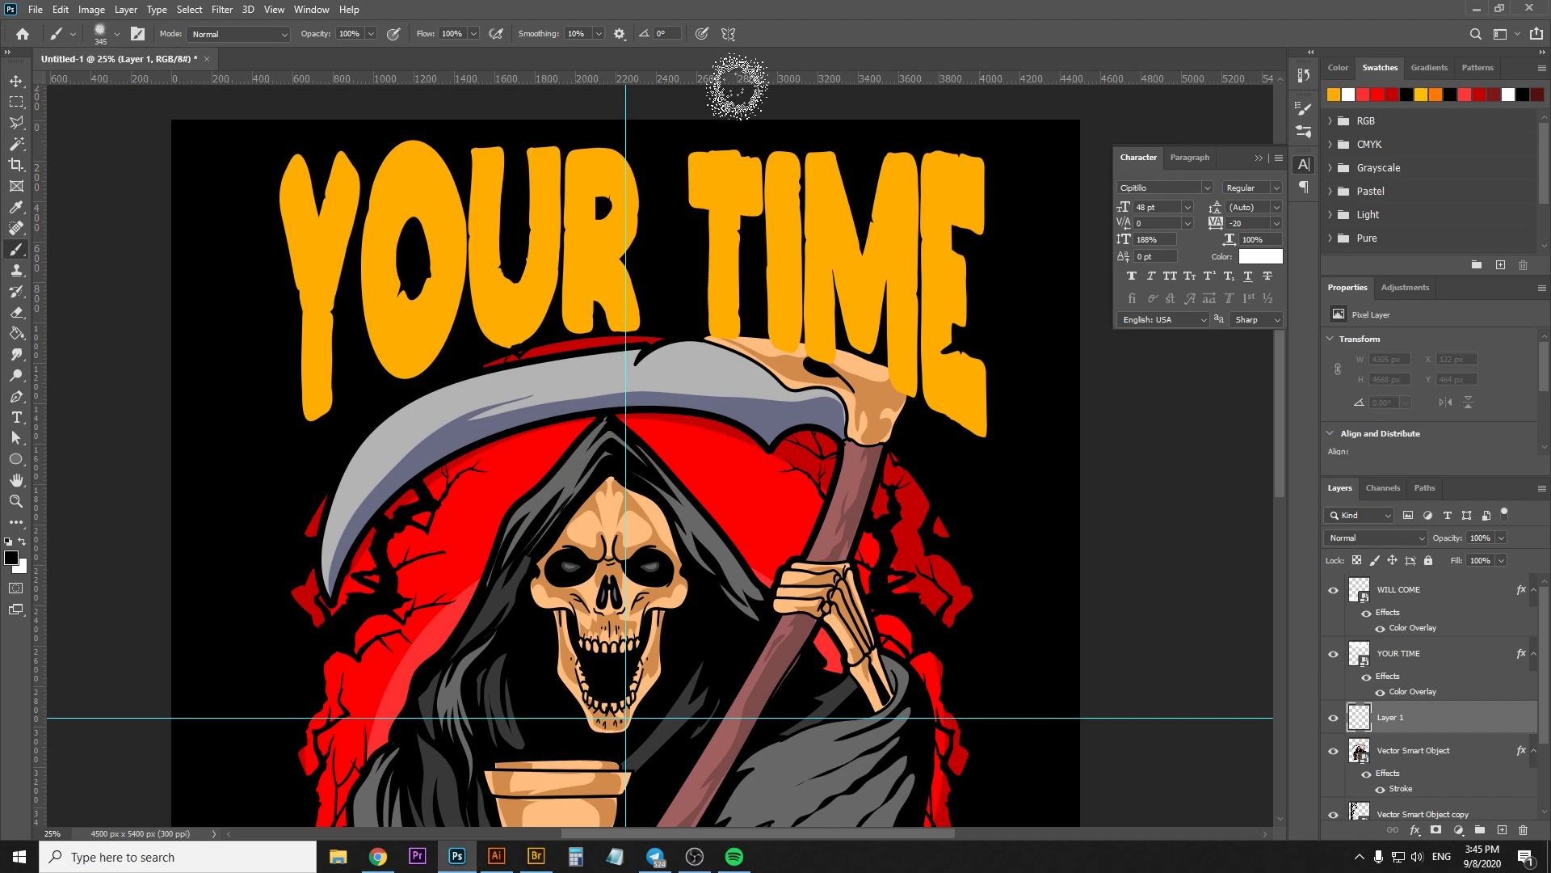
Stipple black along the scythe handle, scythe top edge and cloak bottom with a 400 px brush
left_click_drag(879, 321, 843, 359)
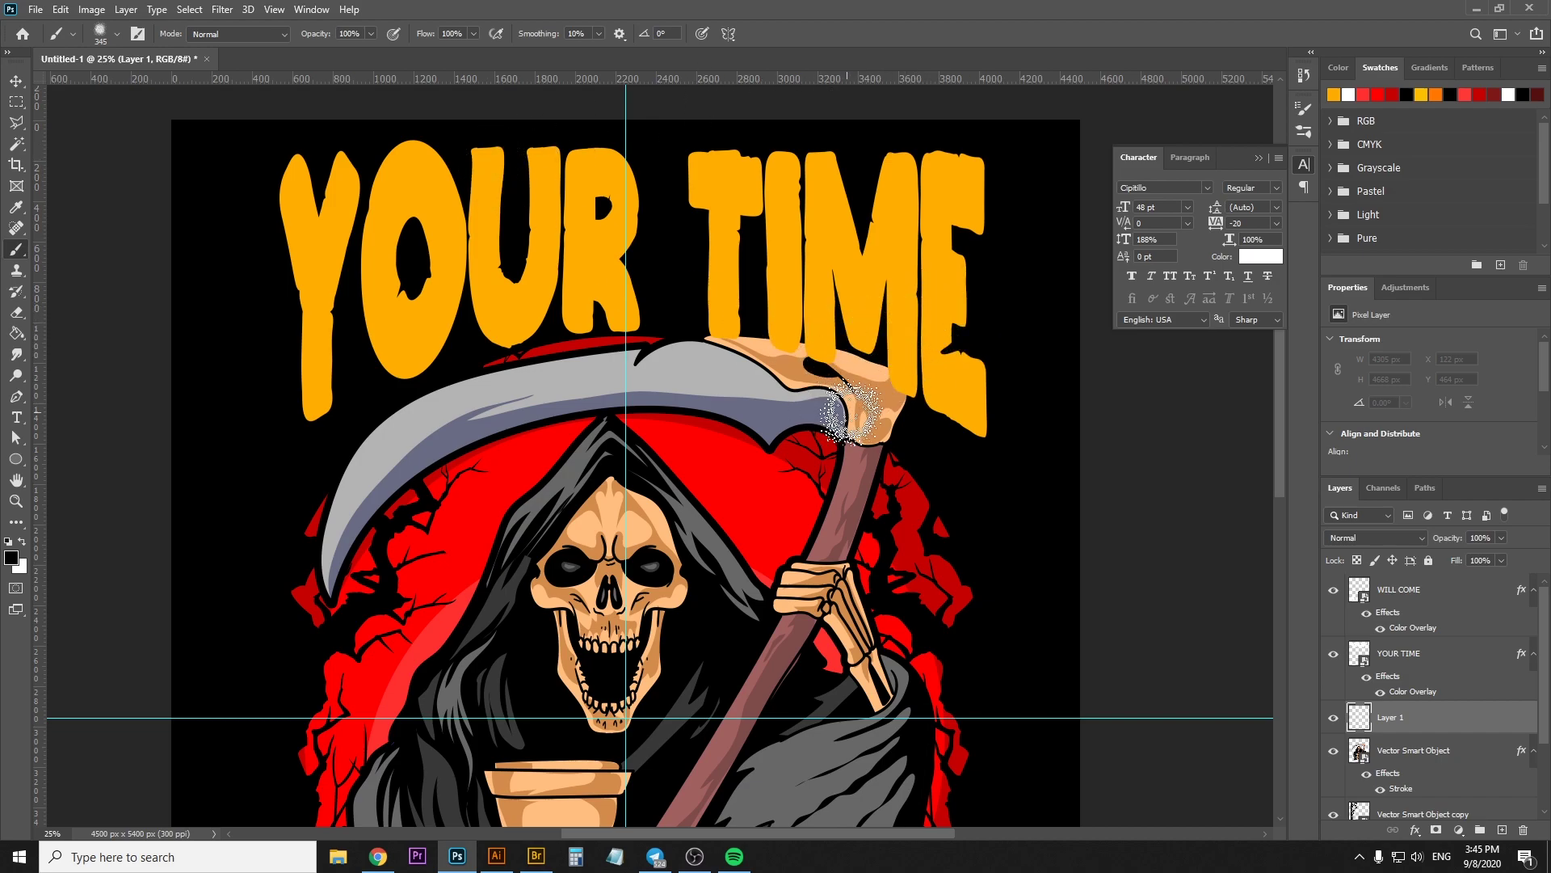
scroll(775, 461, "down", 2)
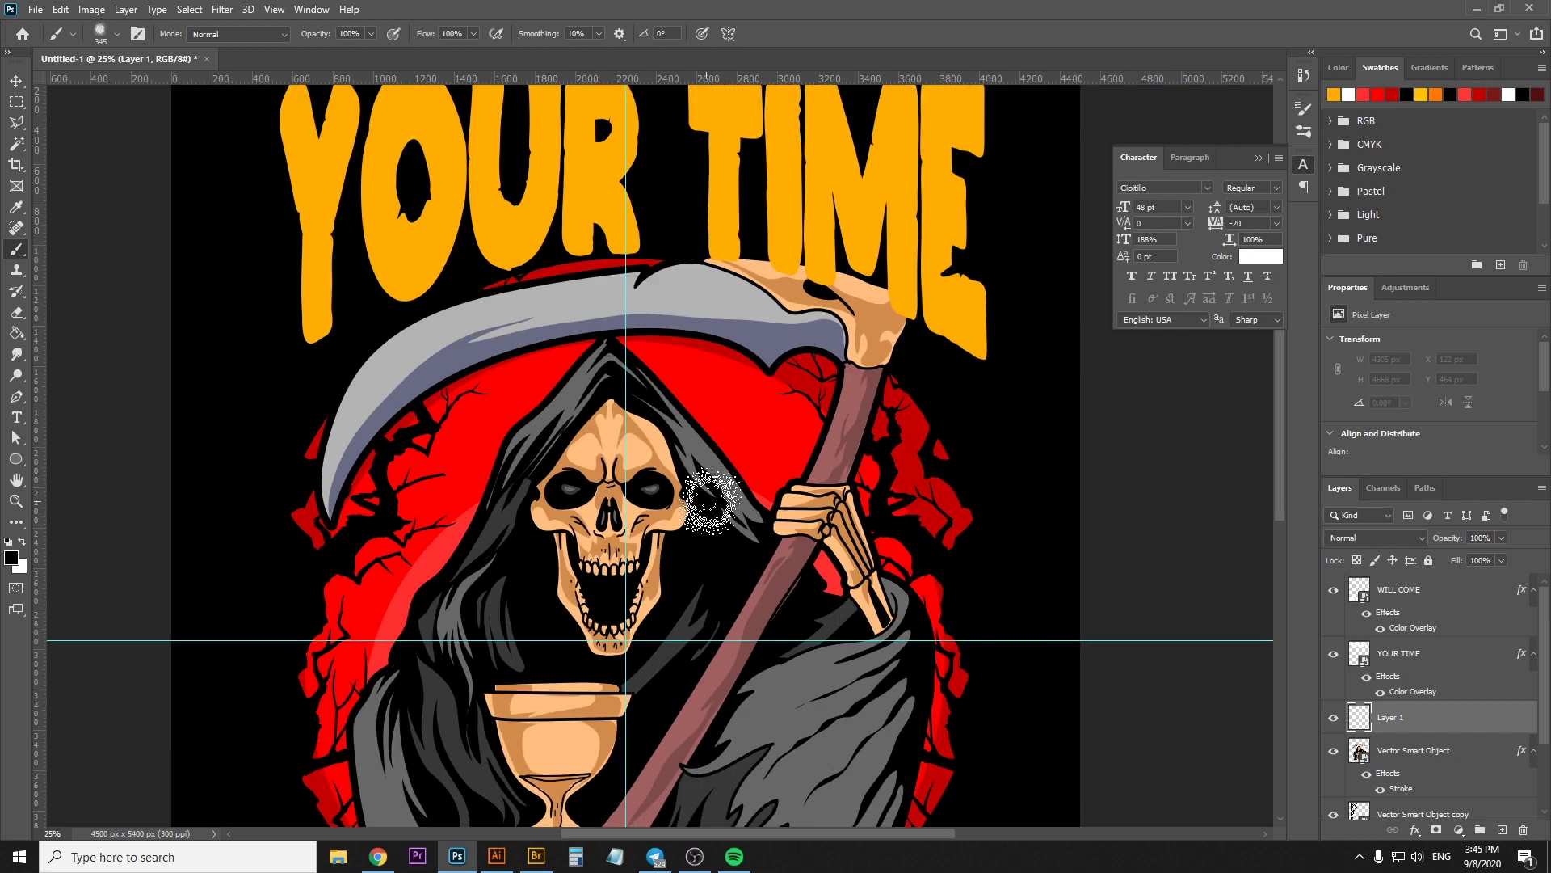
scroll(715, 485, "down", 1)
scroll(711, 491, "up", 1)
scroll(707, 495, "down", 1)
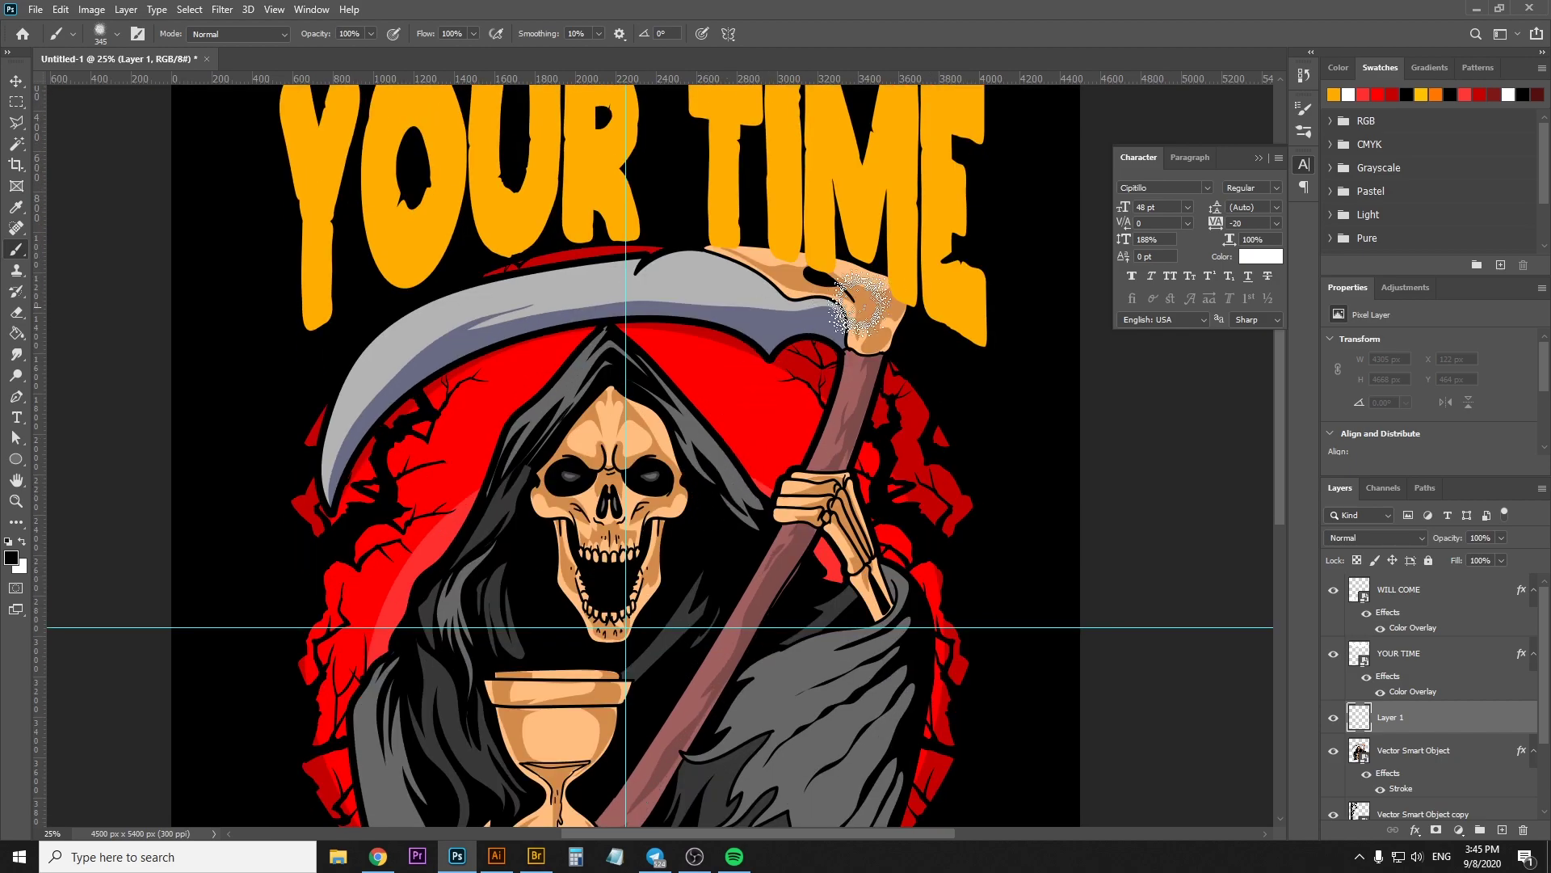
left_click(102, 34)
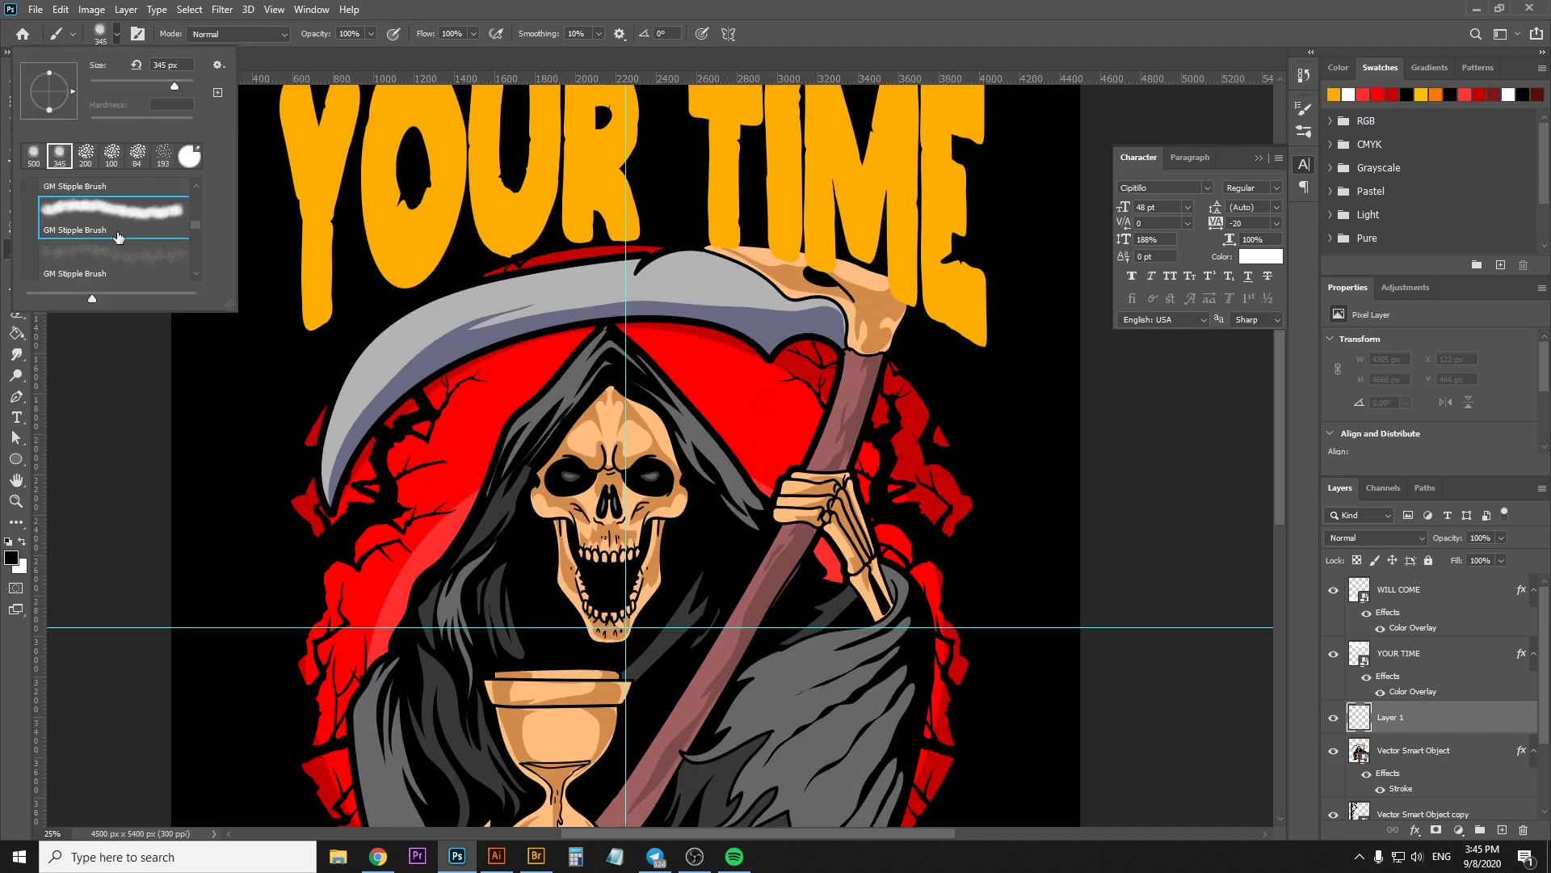
left_click(887, 34)
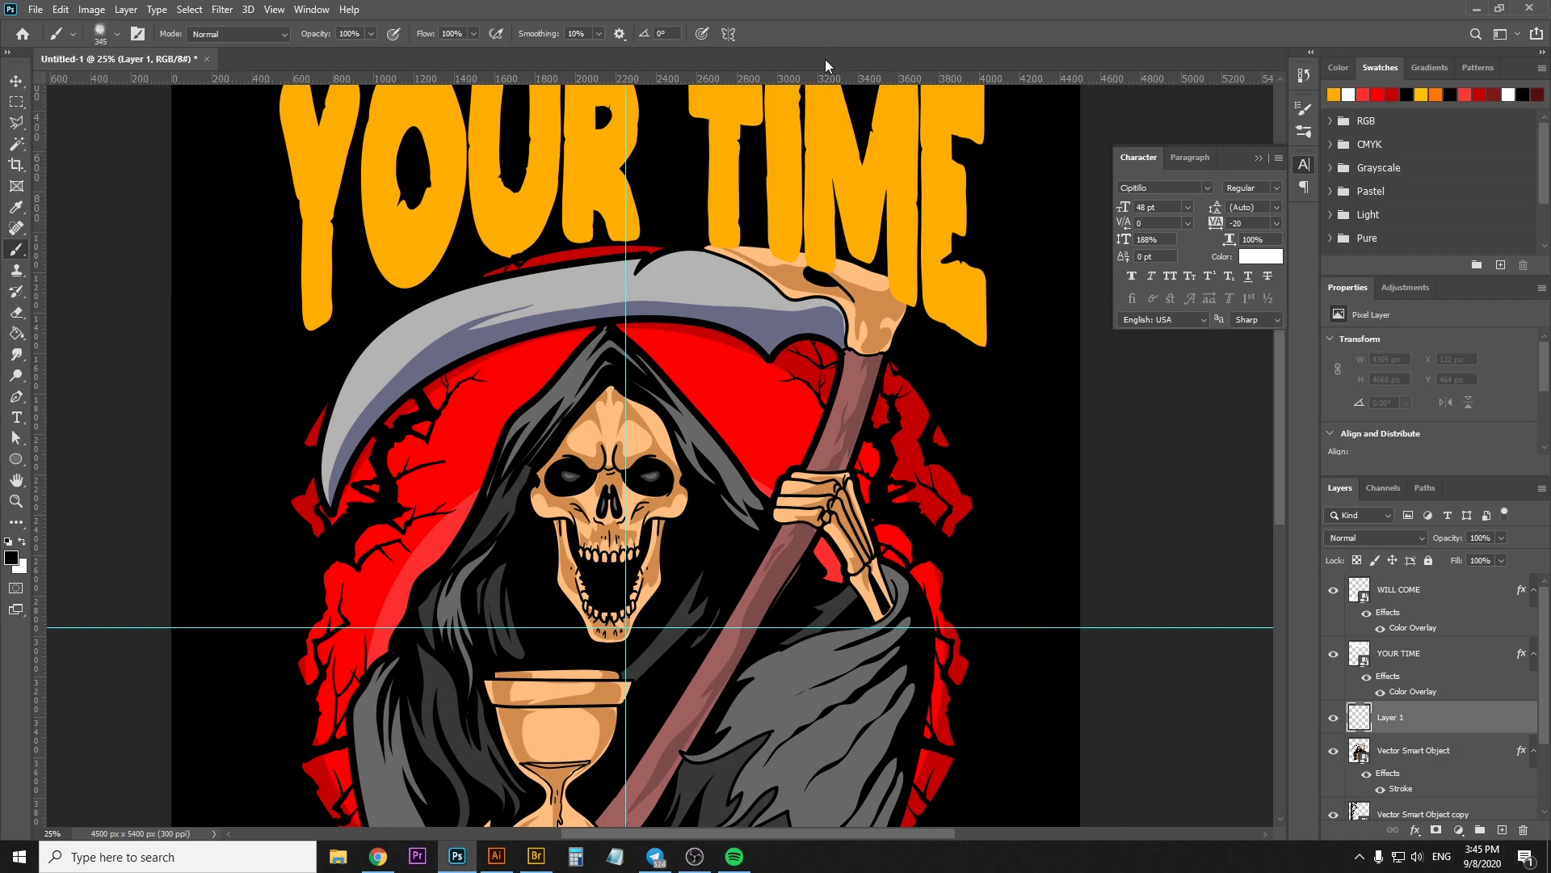
scroll(821, 278, "up", 3)
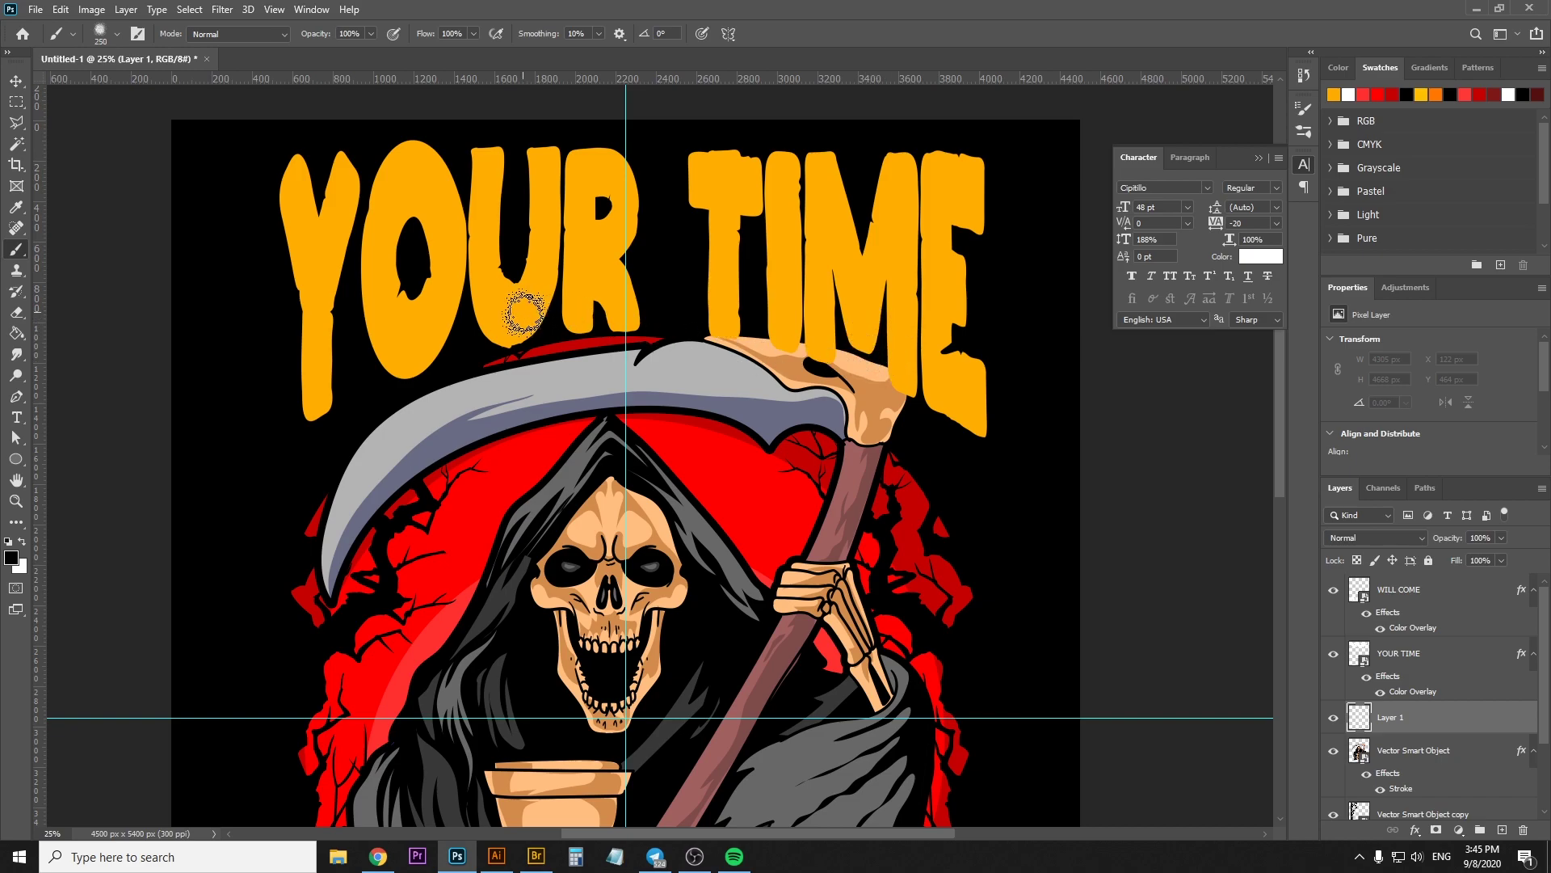
key("bracketright")
key("bracketright")
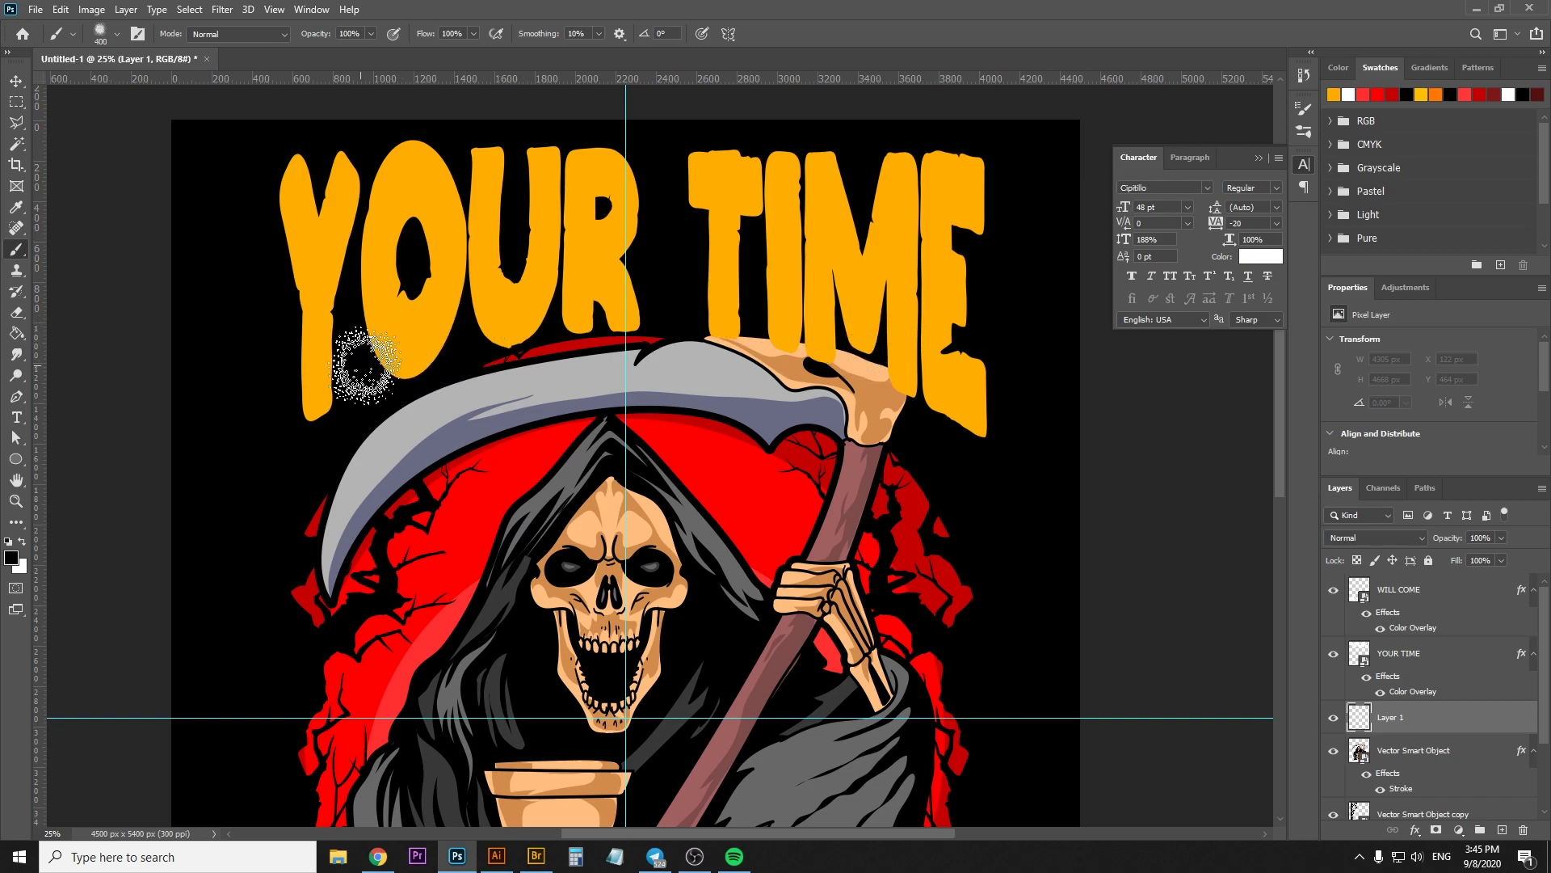
left_click_drag(903, 382, 569, 340)
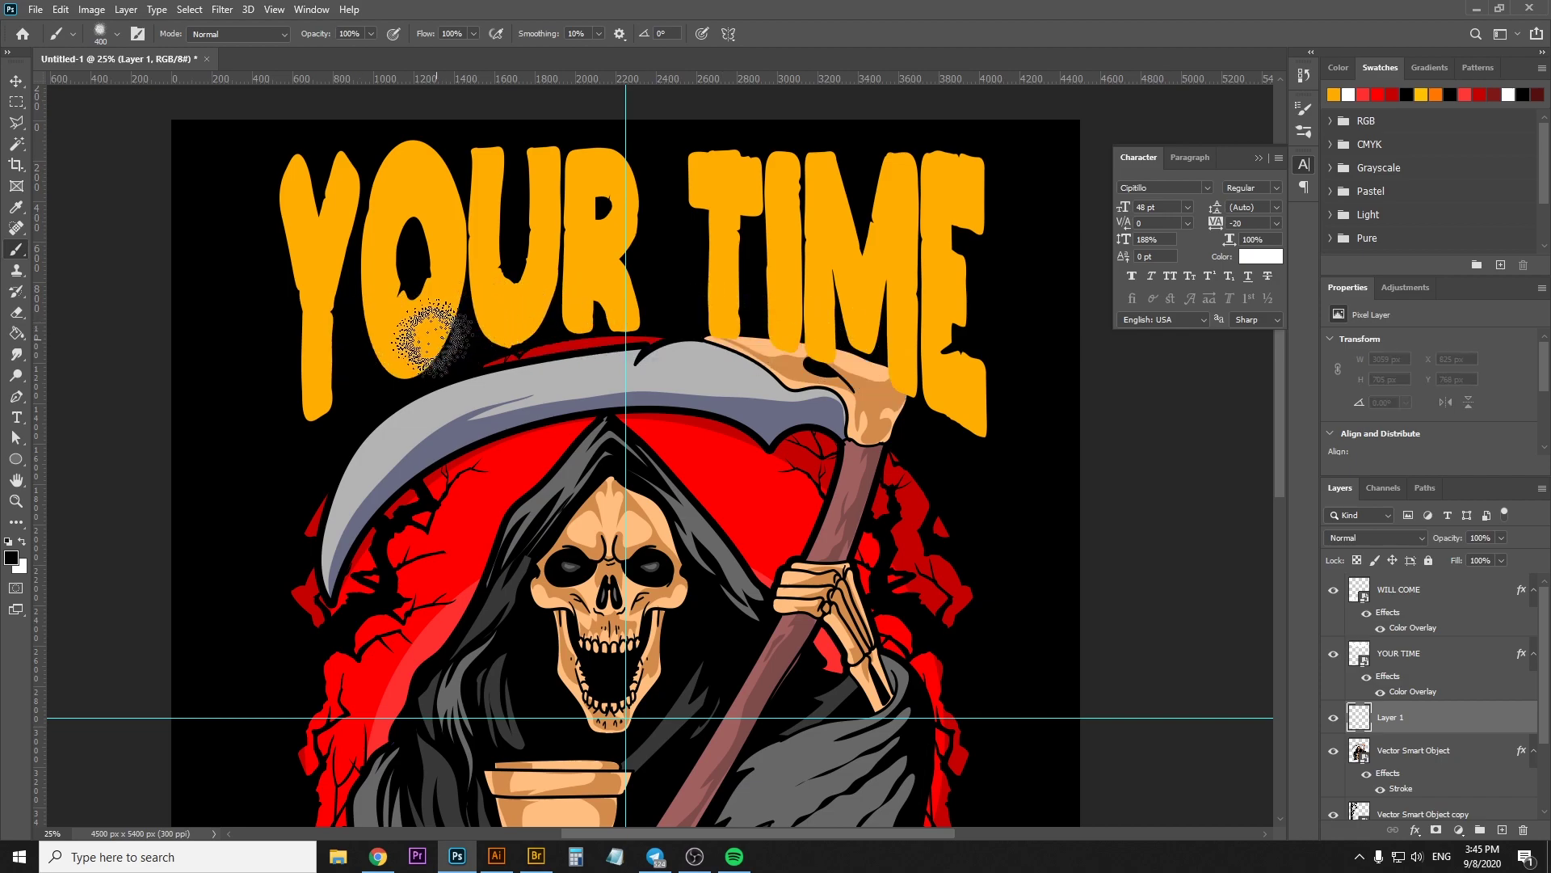
left_click_drag(509, 364, 873, 385)
key("z")
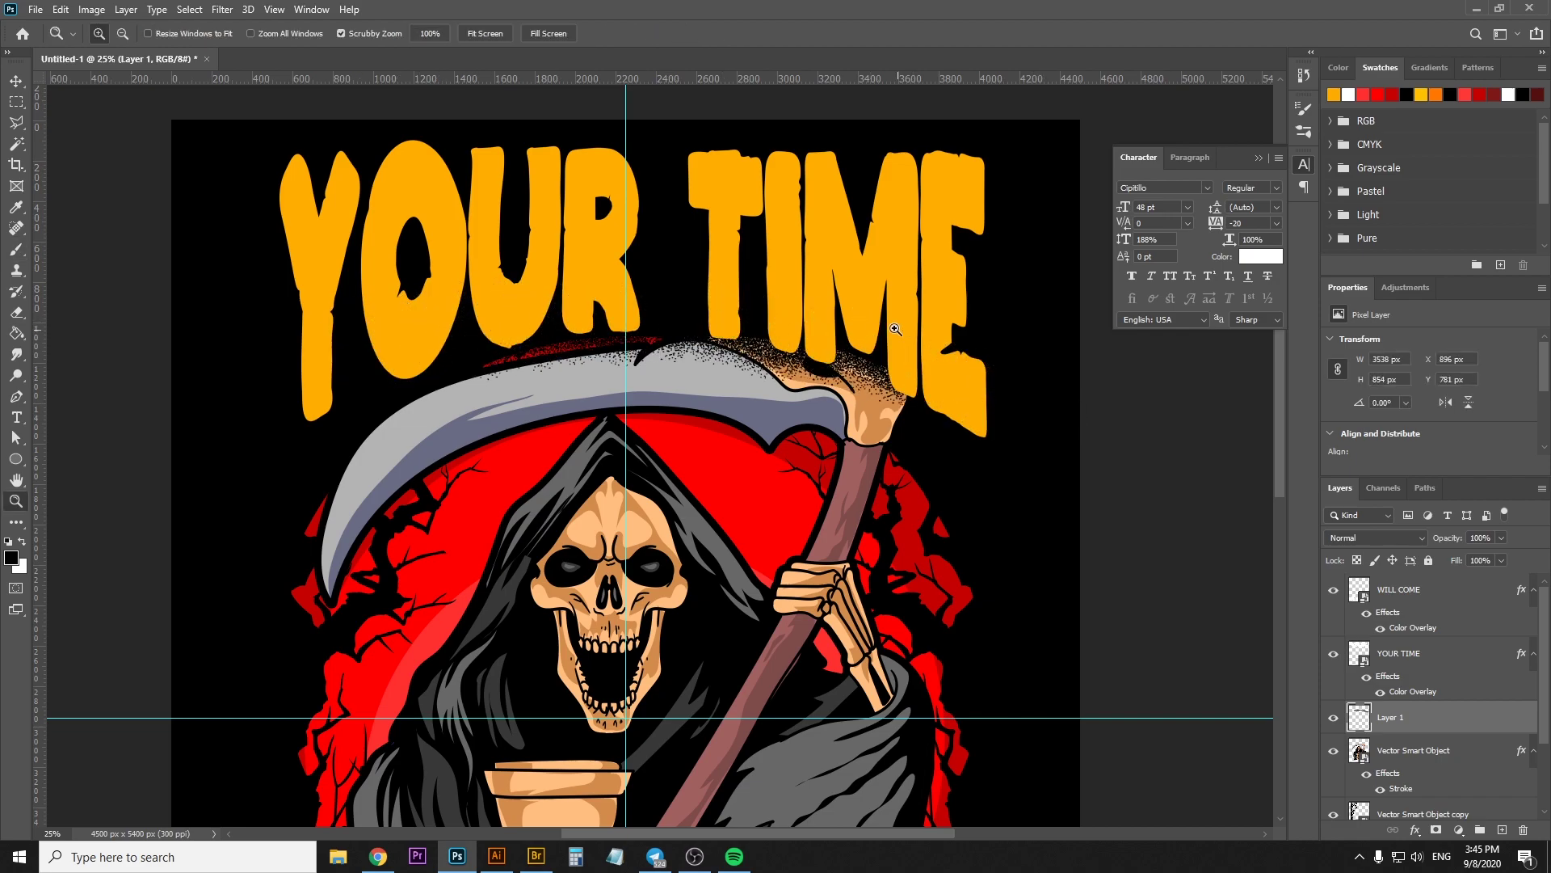
left_click_drag(892, 327, 711, 312)
key("b")
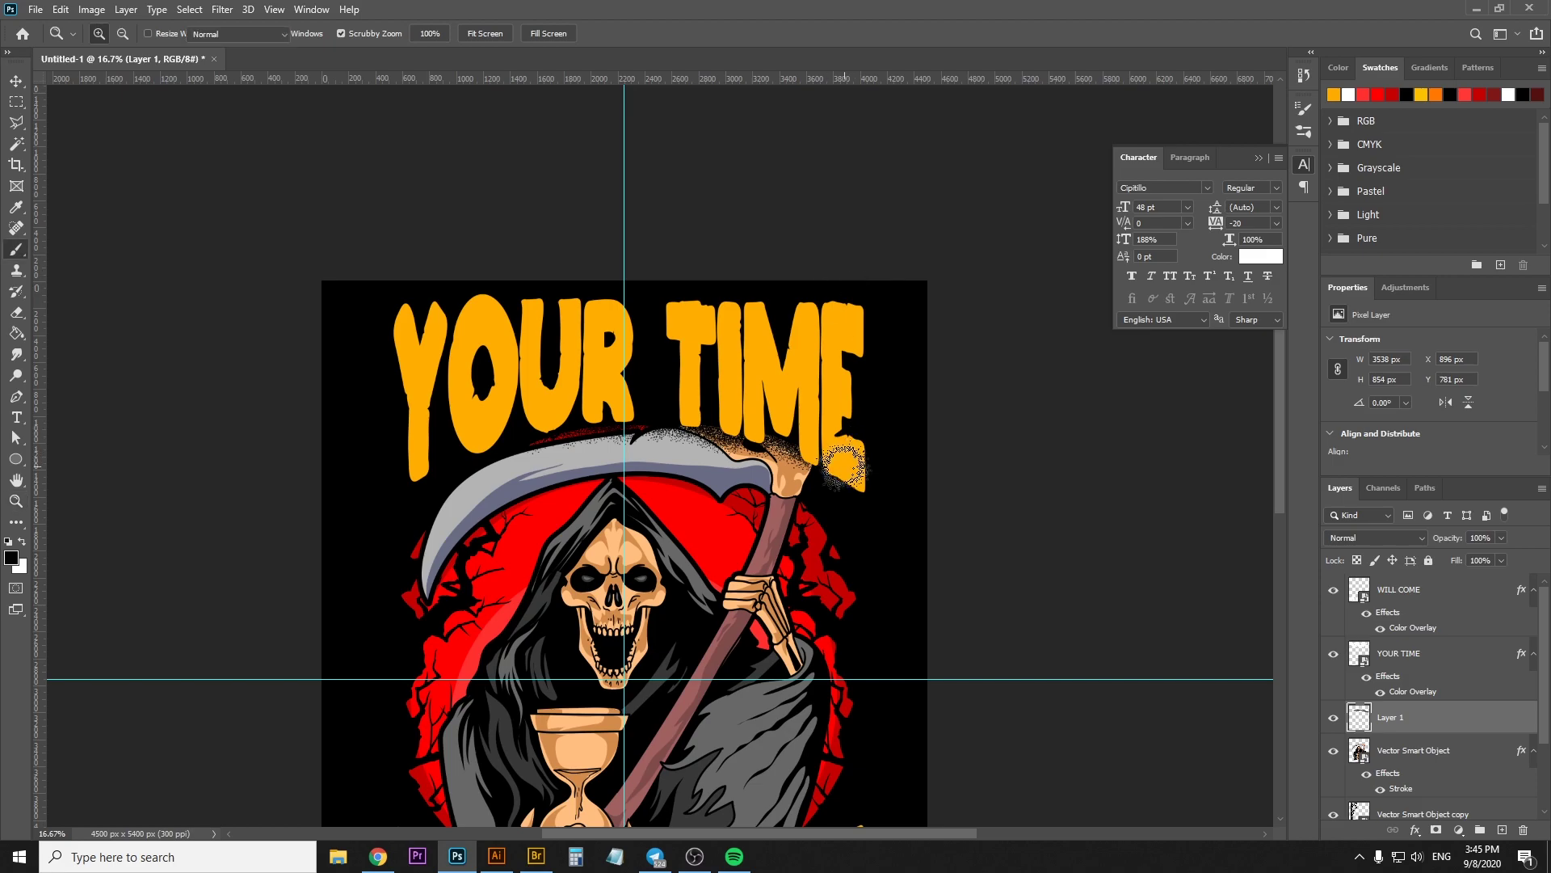
left_click_drag(845, 468, 461, 427)
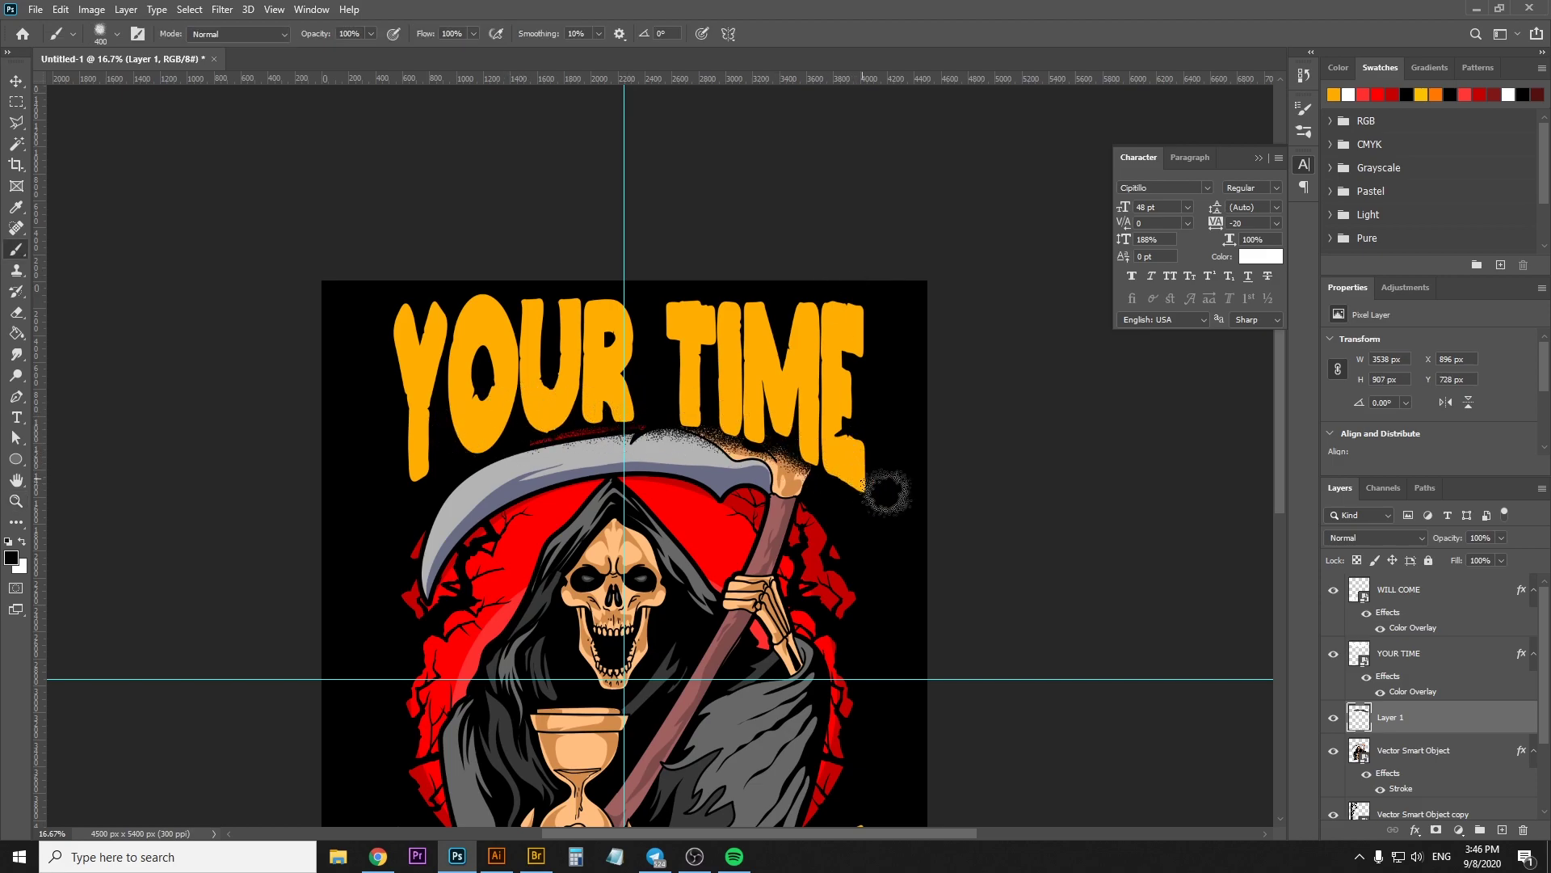
left_click_drag(895, 494, 903, 299)
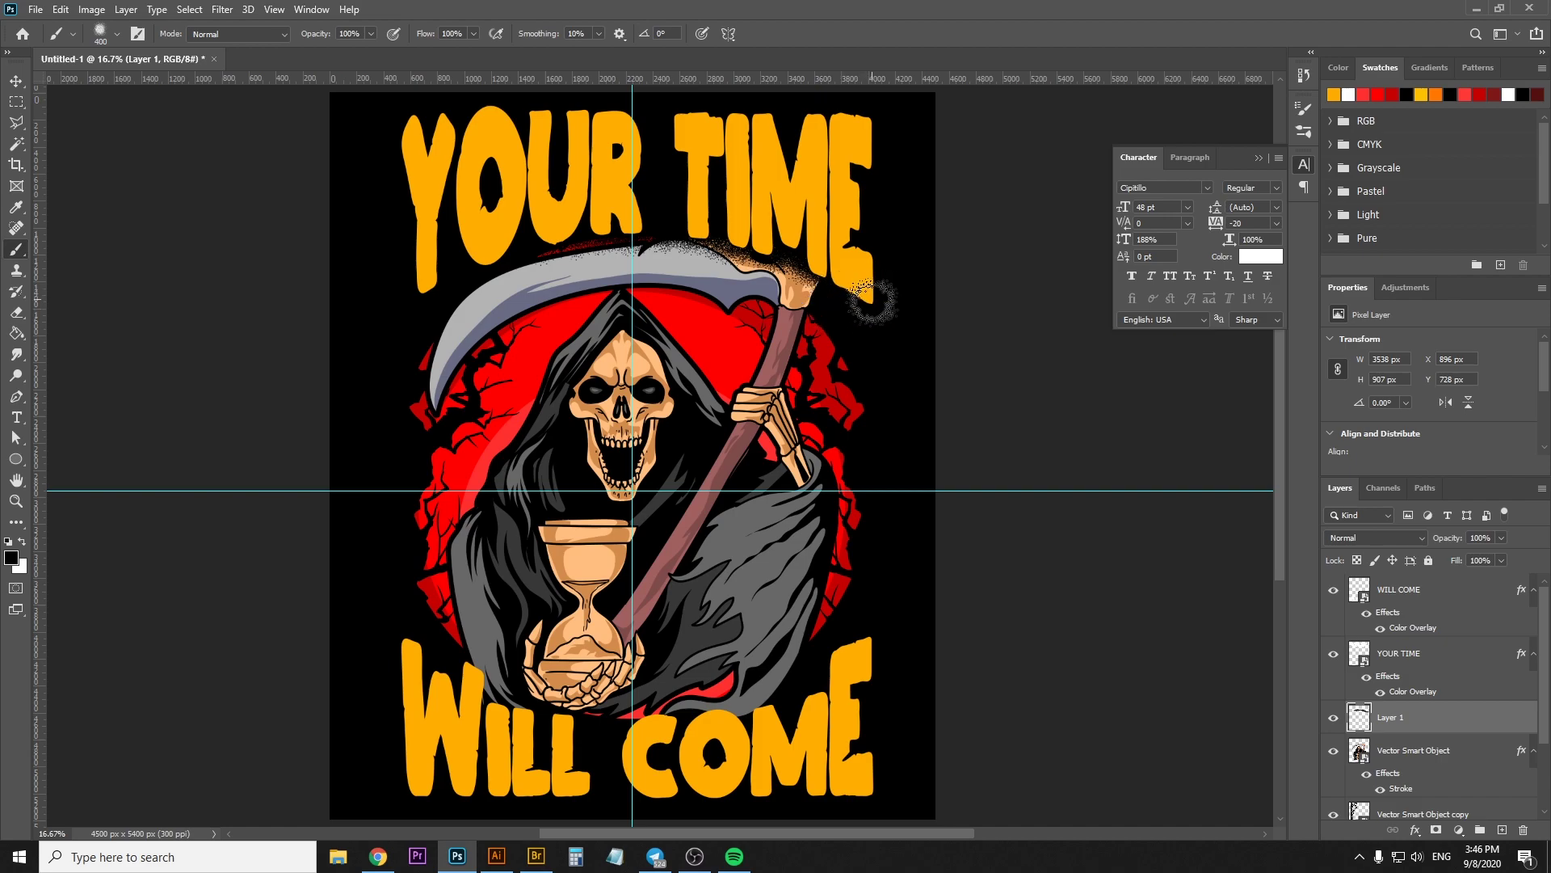
scroll(848, 424, "down", 1)
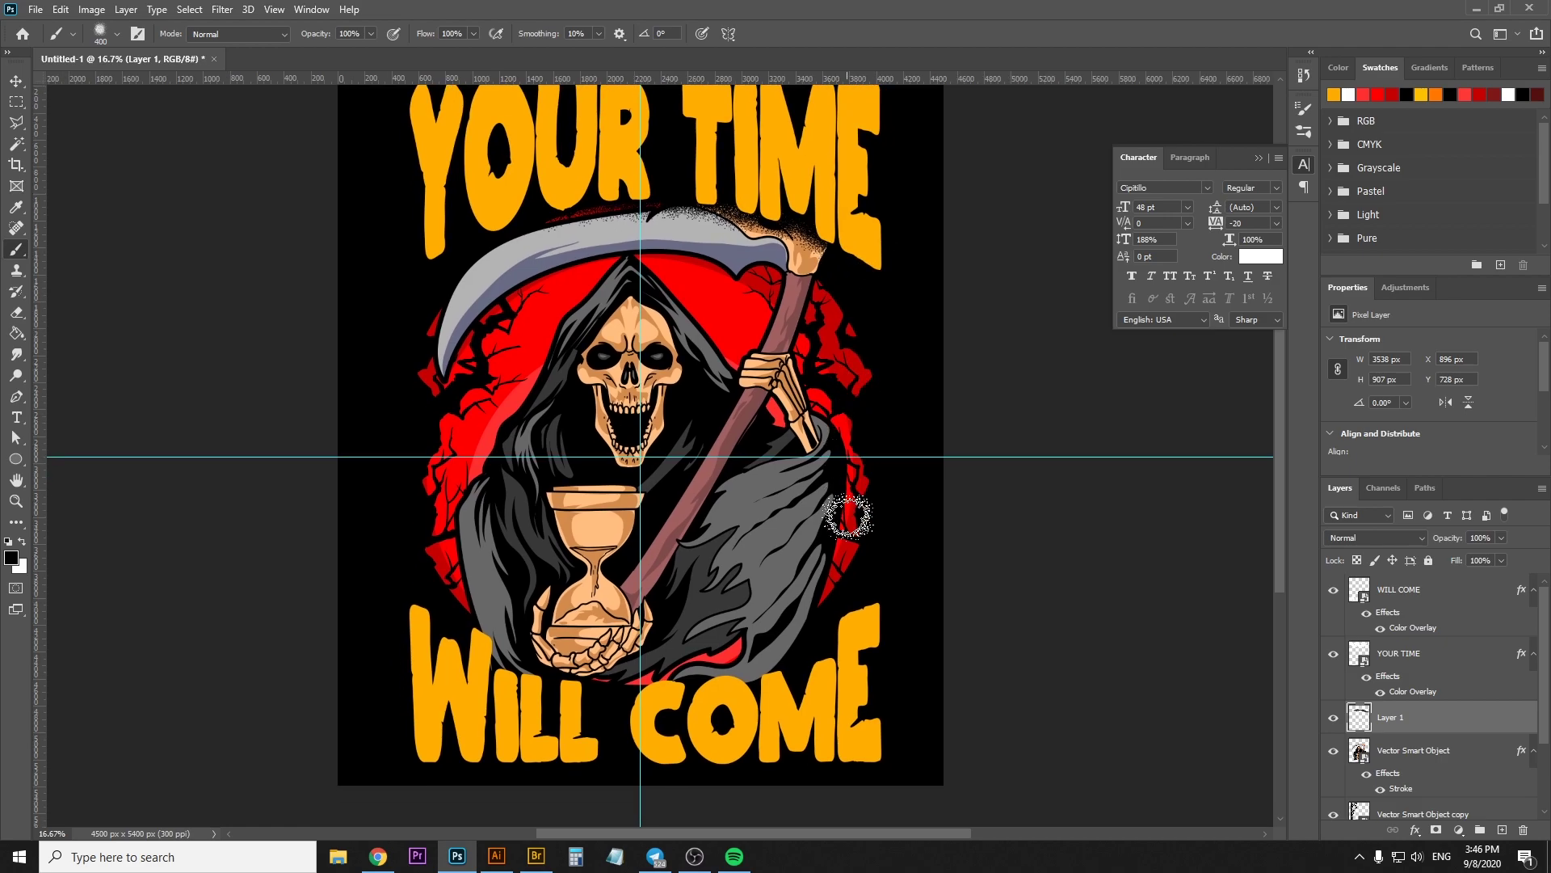
mouse_move(788, 643)
left_mouse_down()
mouse_move(529, 658)
mouse_move(473, 637)
left_mouse_up()
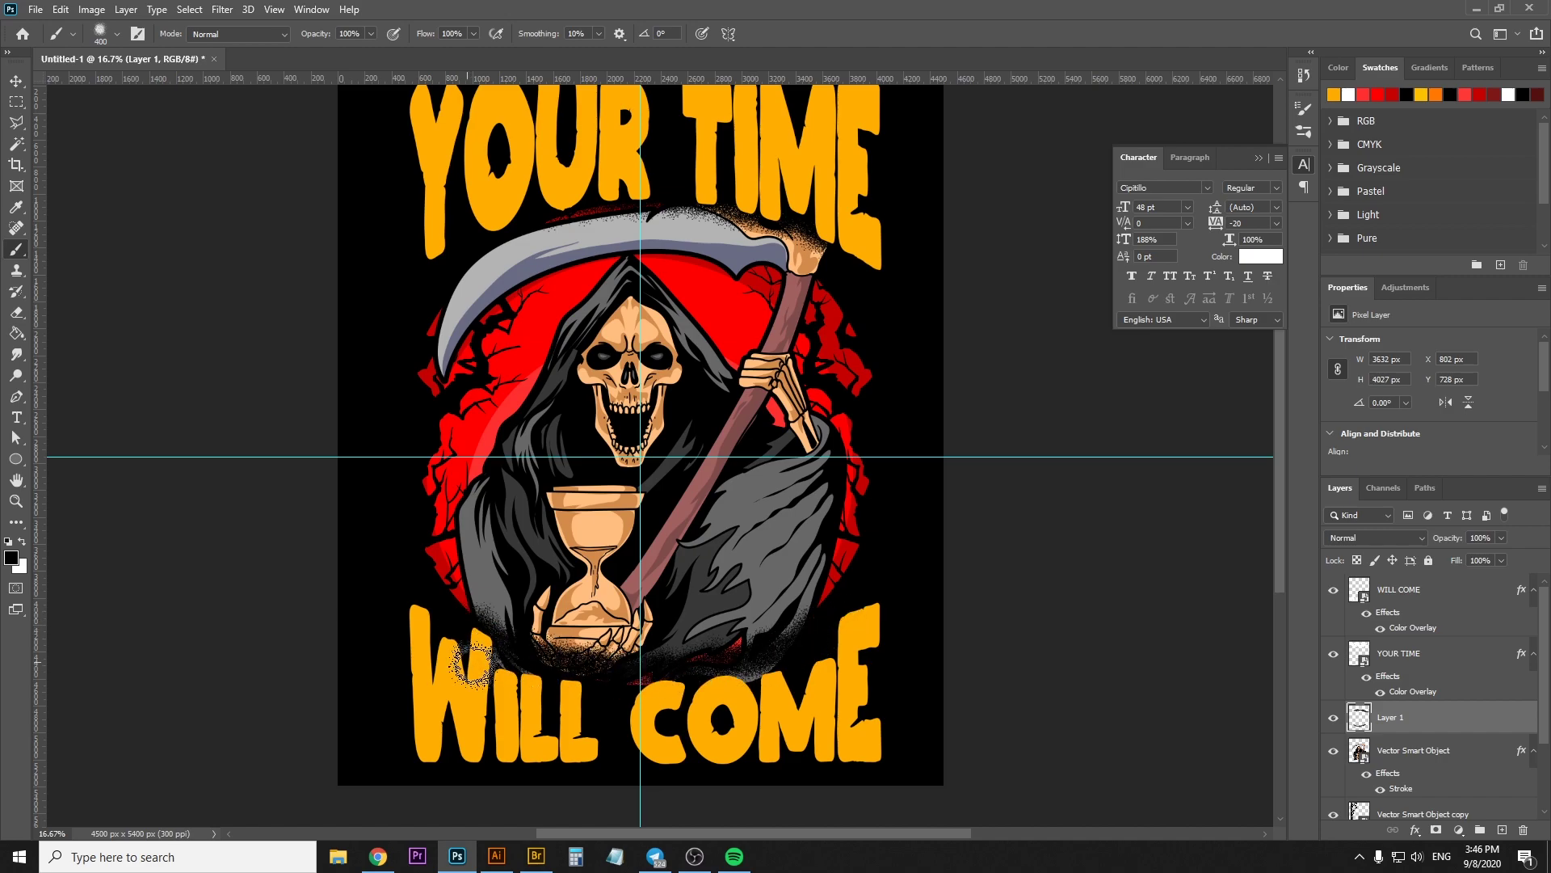
Nudge WILL COME up slightly, then dab 500 px stipple beside the scythe on the paint layer
left_click(1399, 590)
key("v")
left_click_drag(813, 724, 814, 688)
key("b")
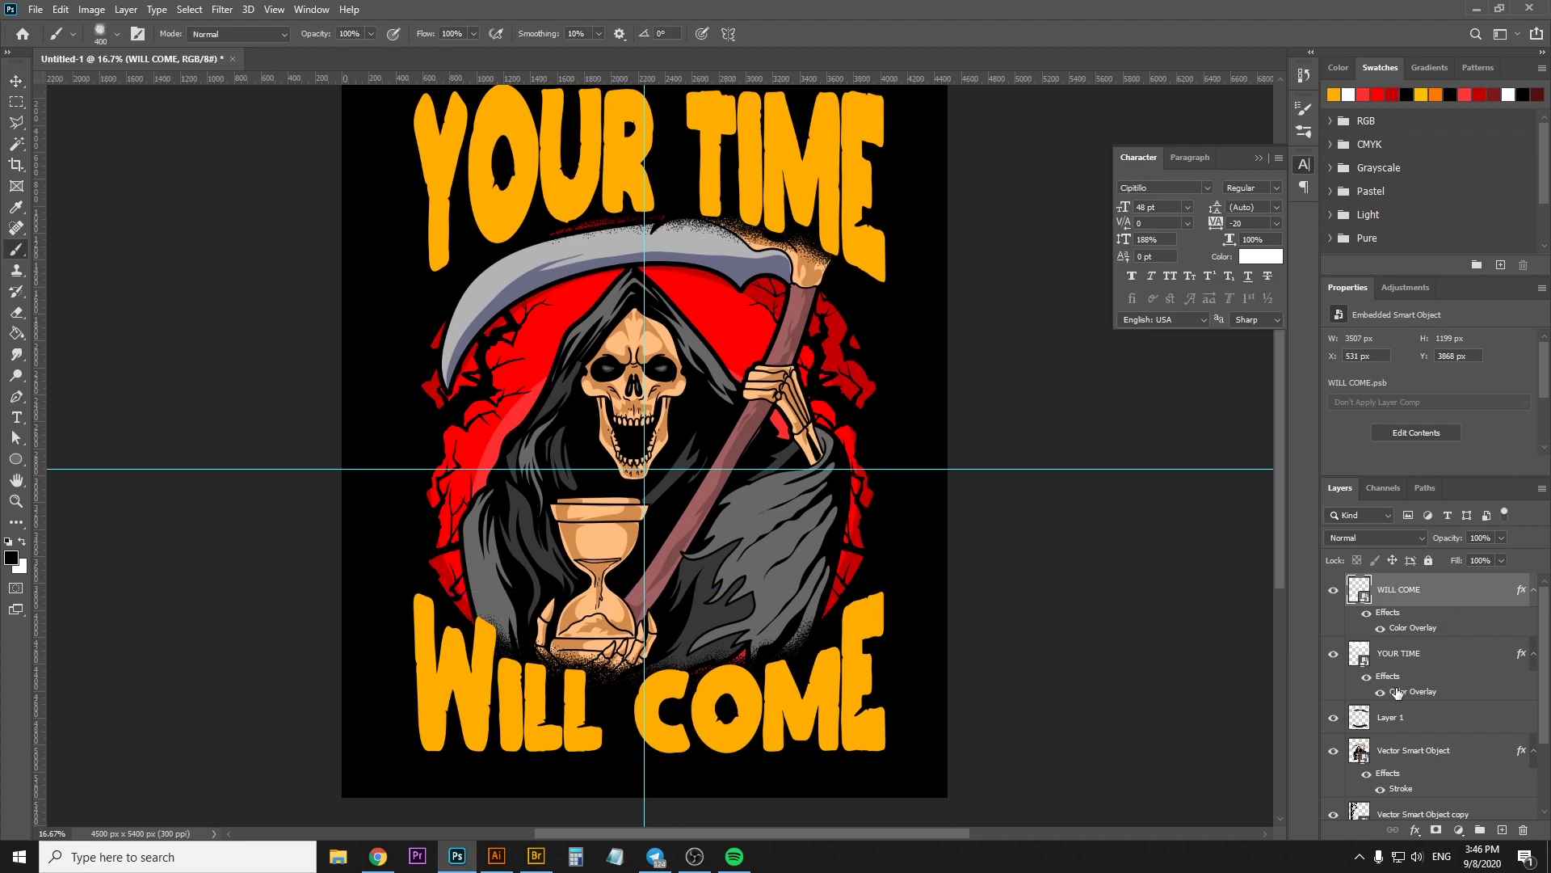
left_click(1394, 722)
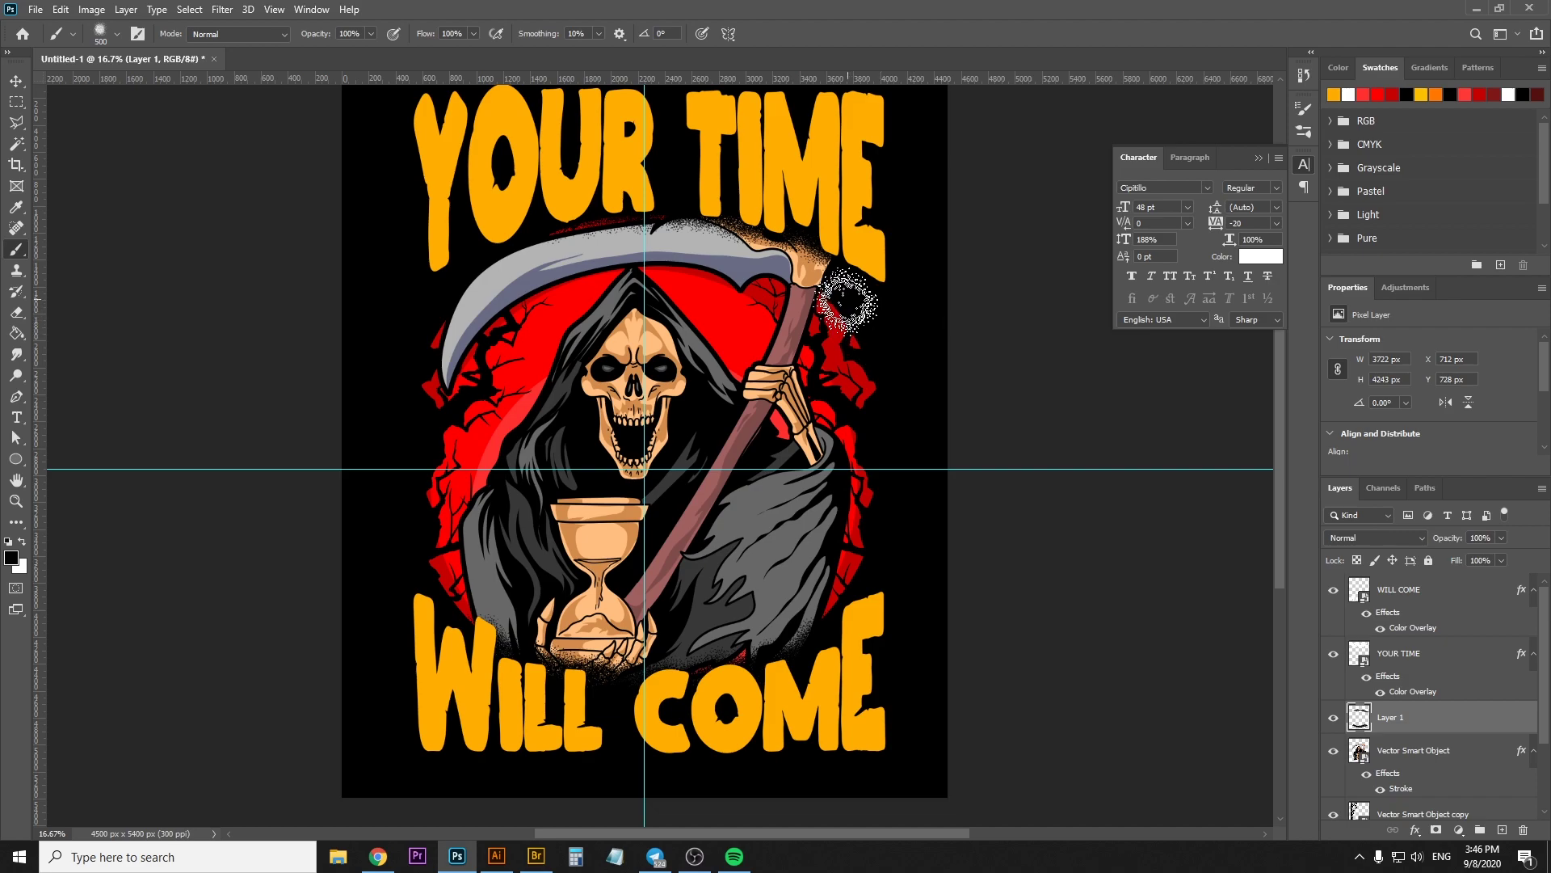
key("bracketright")
key("bracketright")
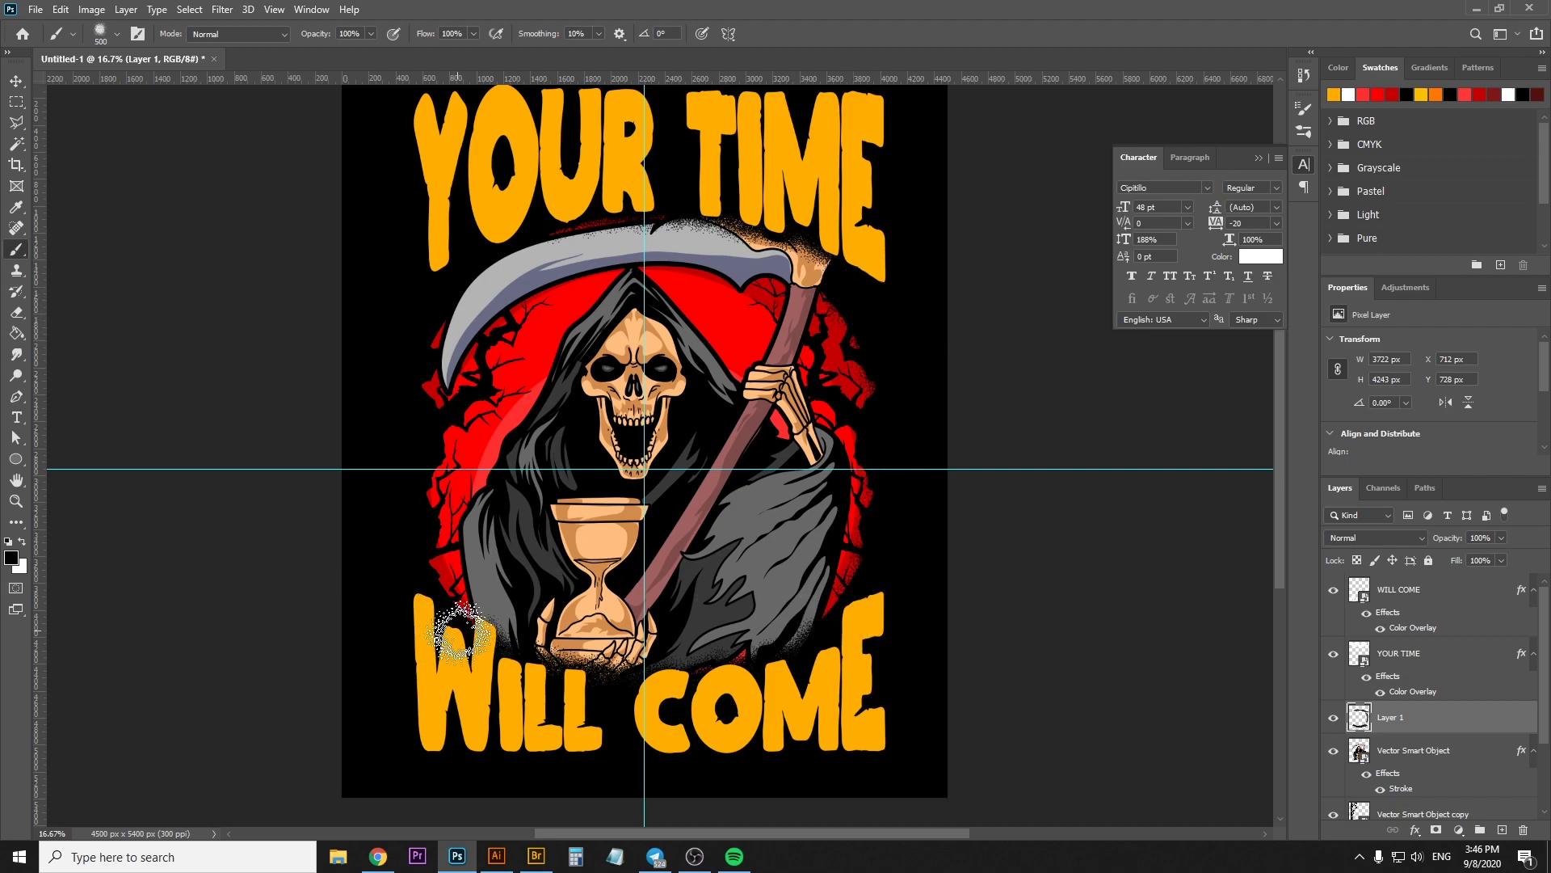
left_click(423, 294)
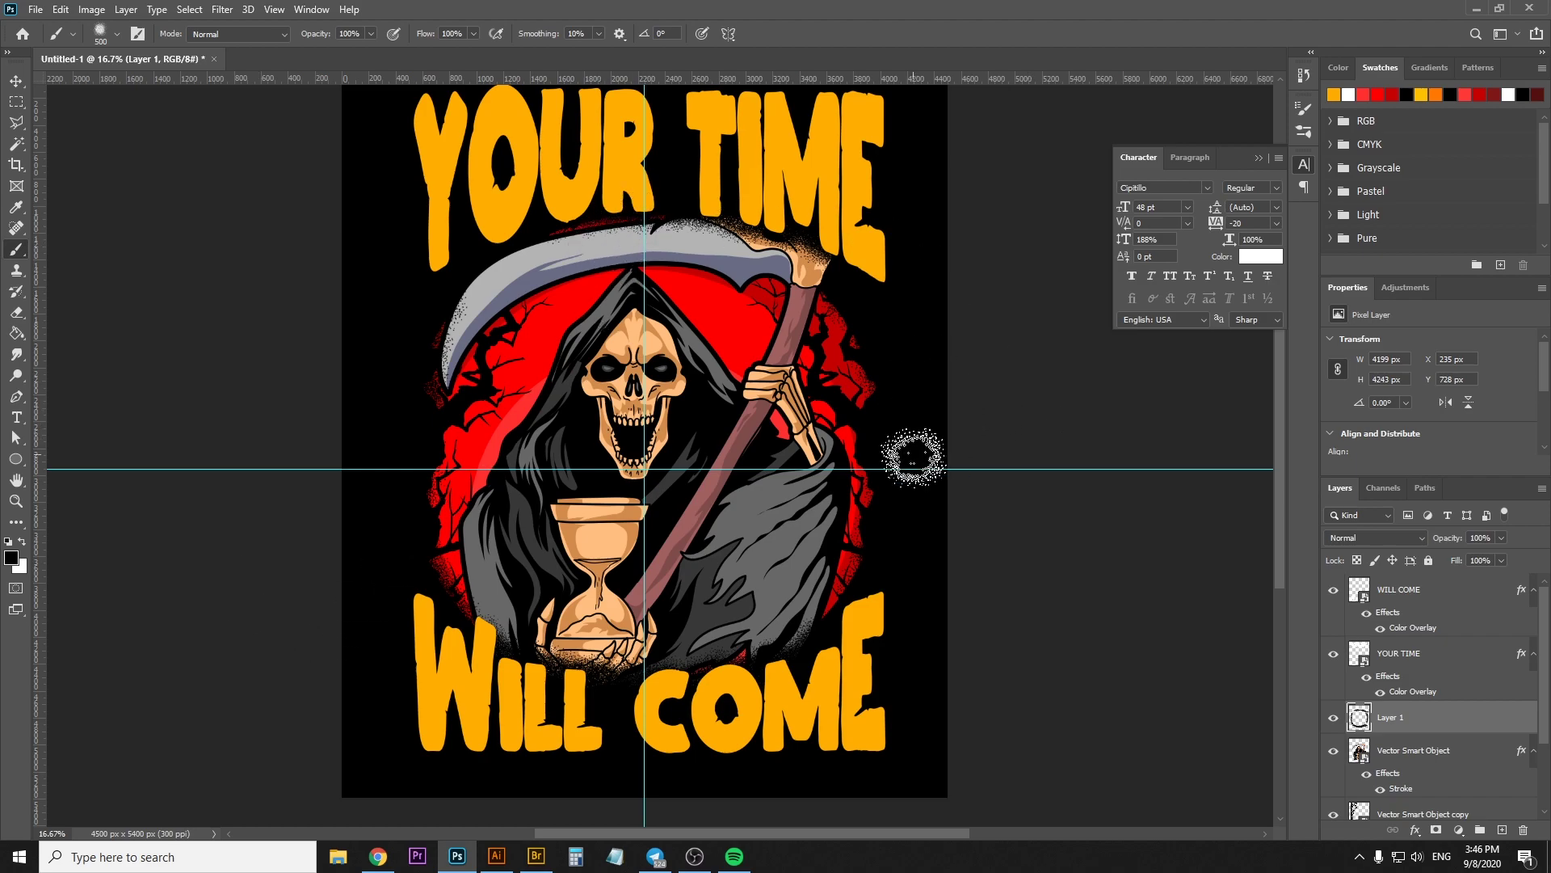
Zoom out and back in, hide the guides with Ctrl+;, and select the WILL COME layer
key("z")
left_click(801, 473, "alt")
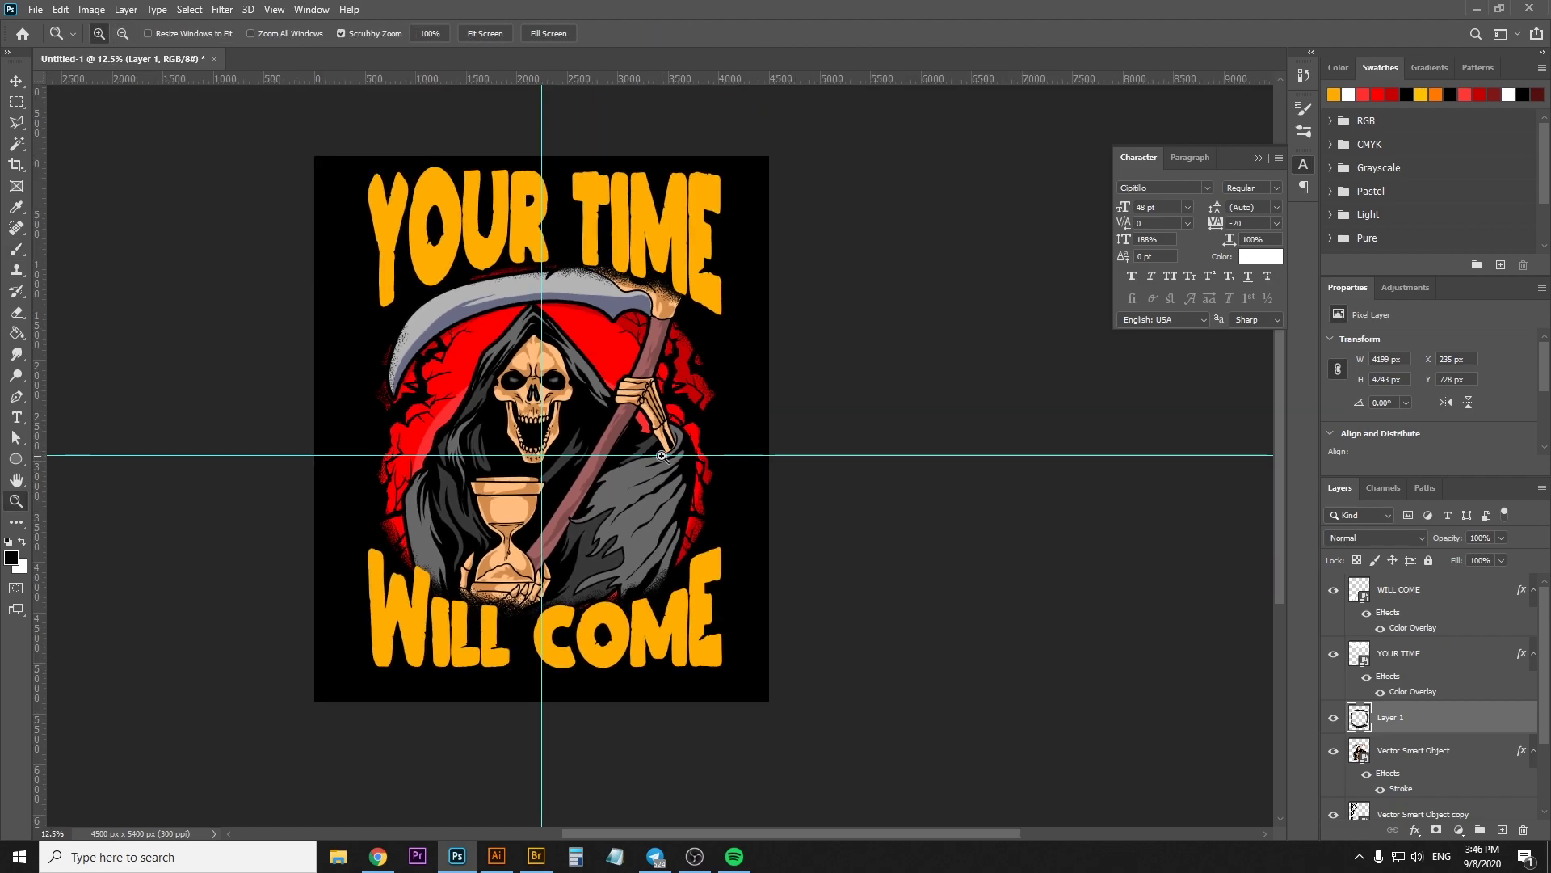
left_click(657, 519)
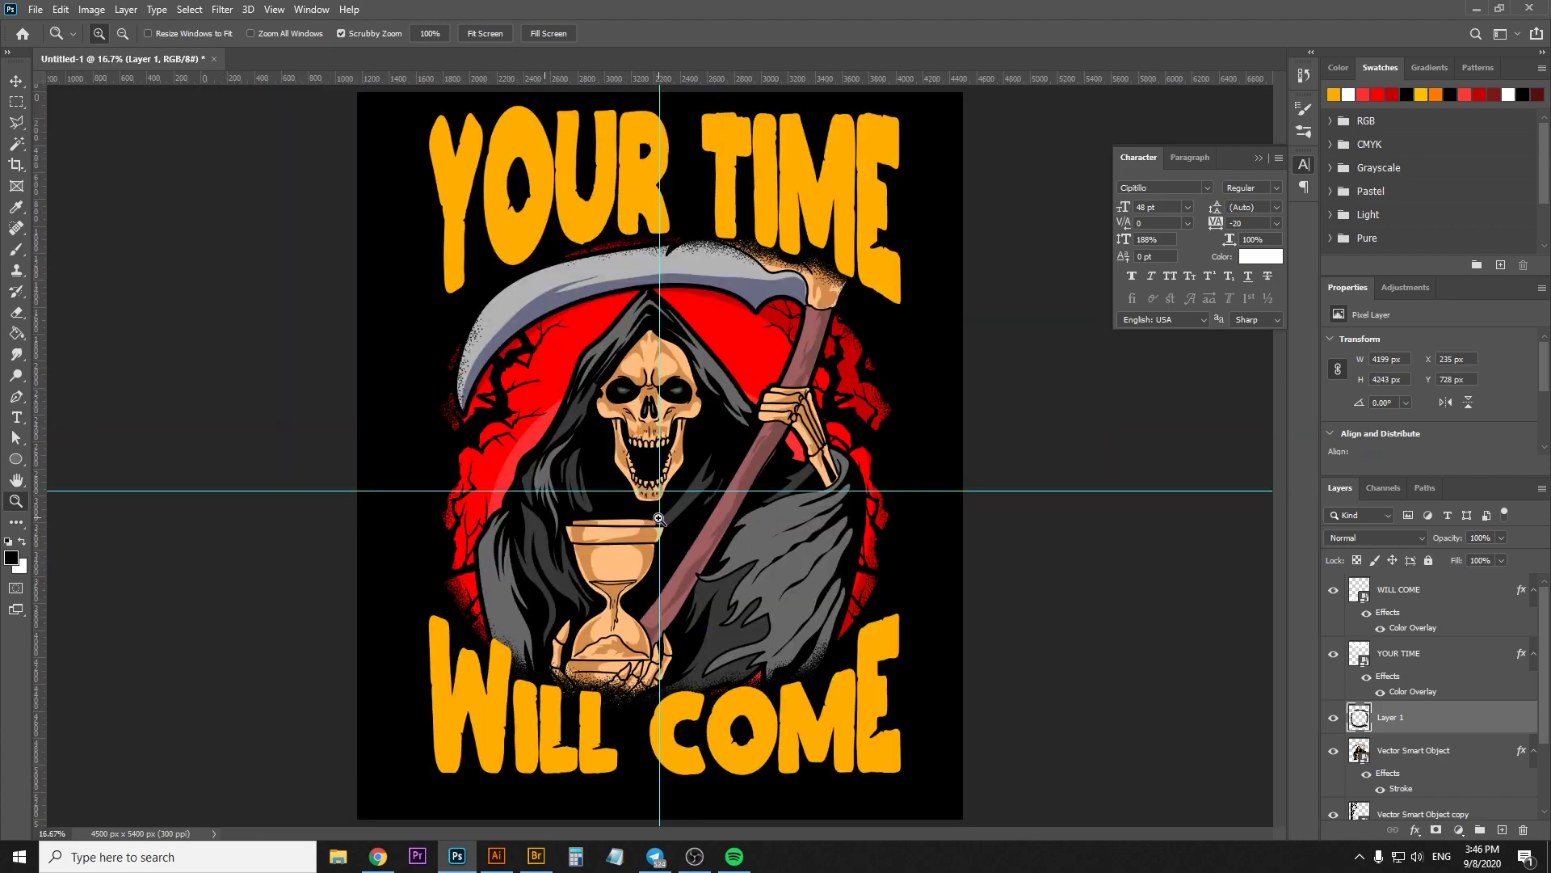
key("ctrl+semicolon")
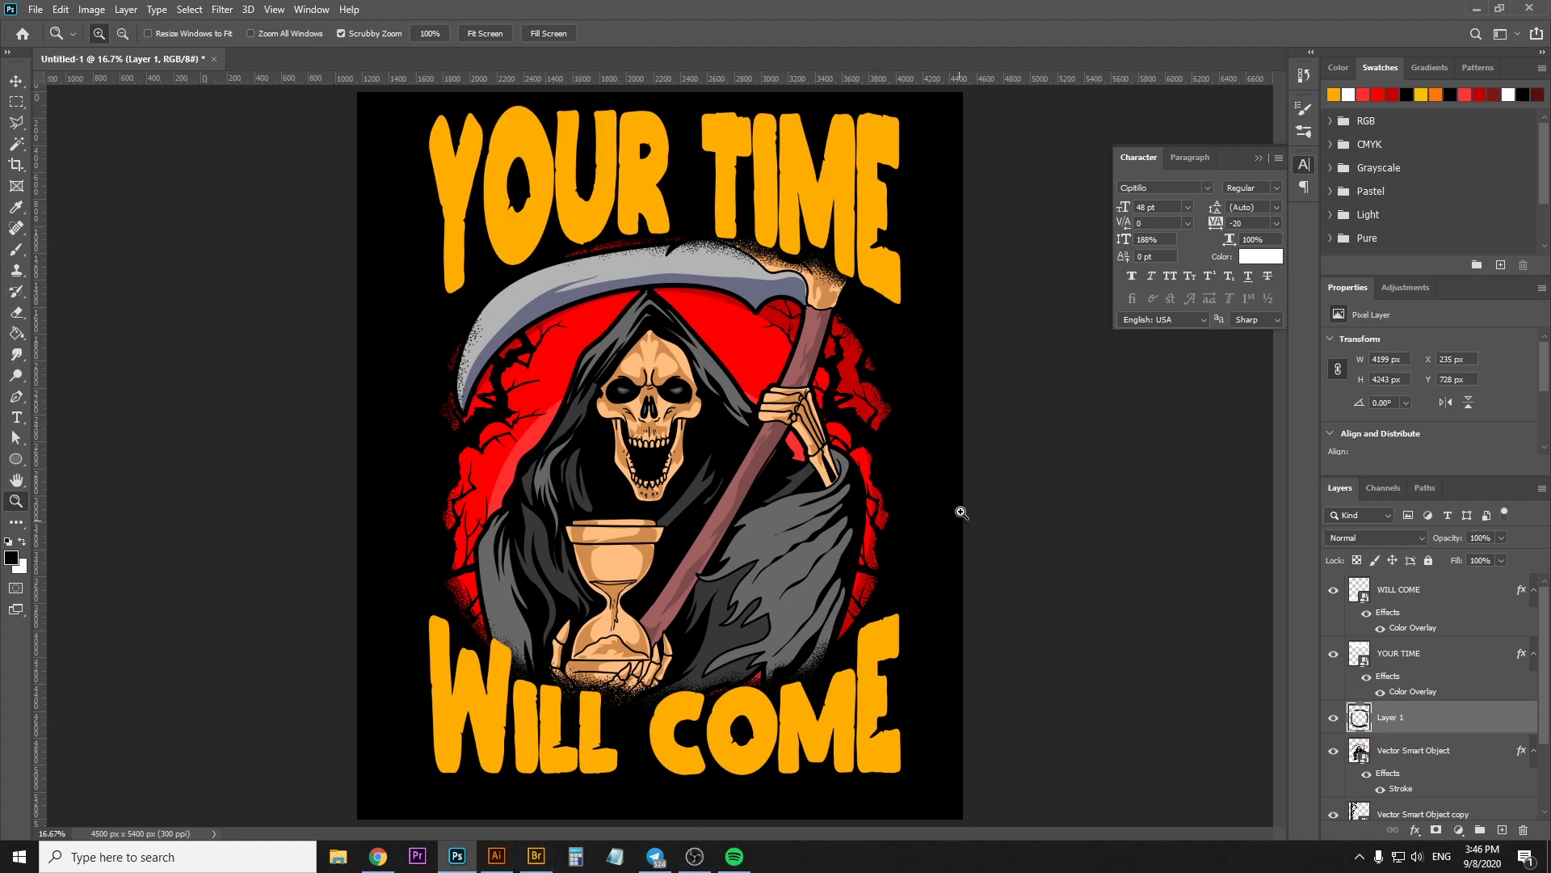
left_click(1421, 600)
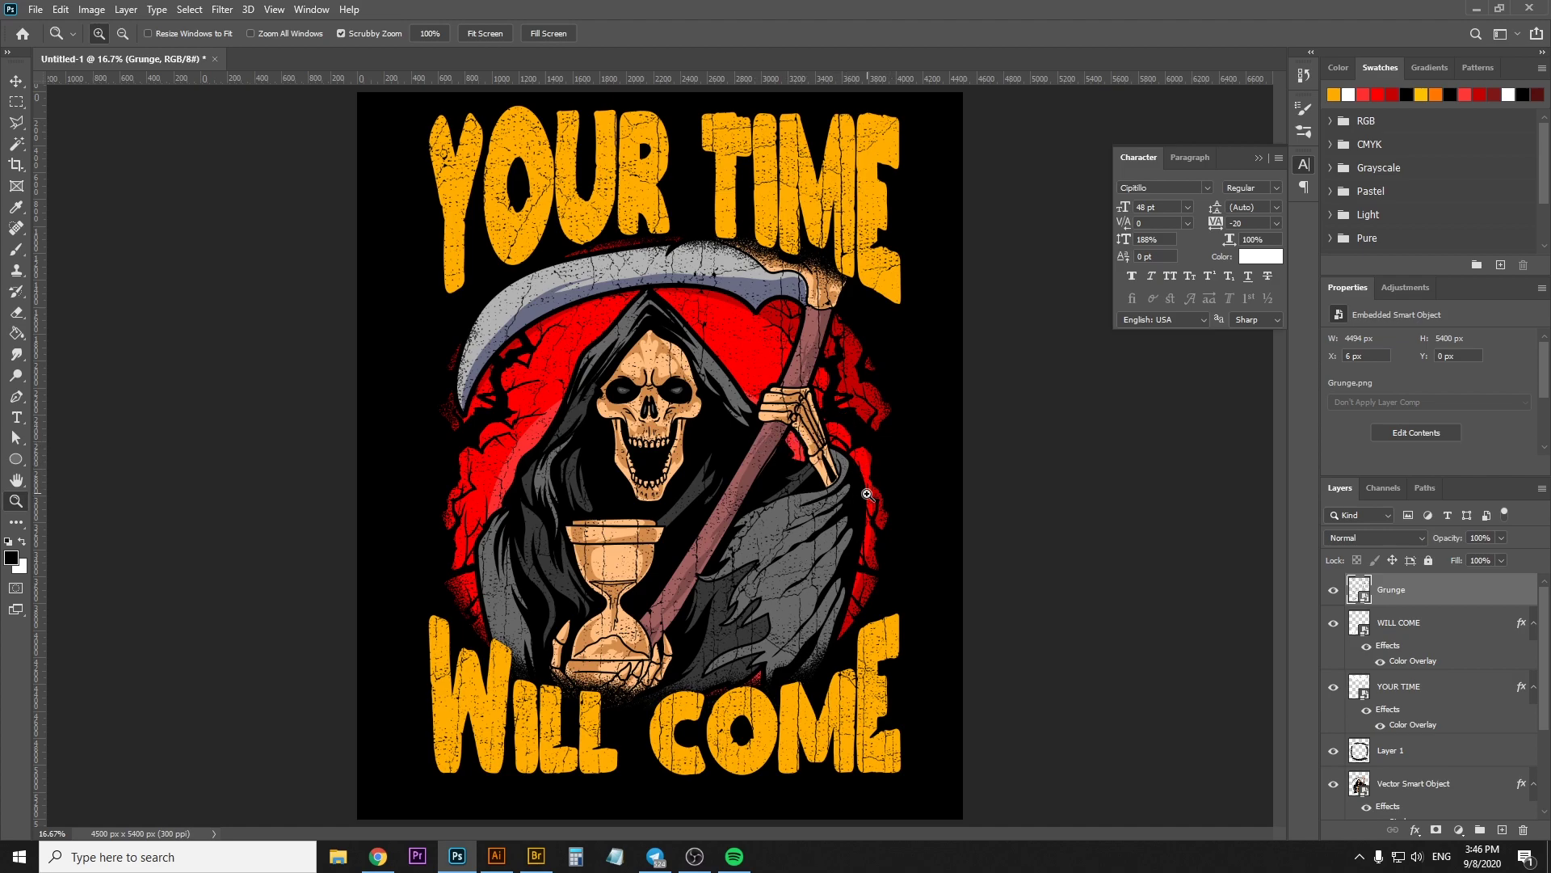
Briefly zoom the view on the design and switch to the Move tool
left_click_drag(711, 412, 759, 458)
key("v")
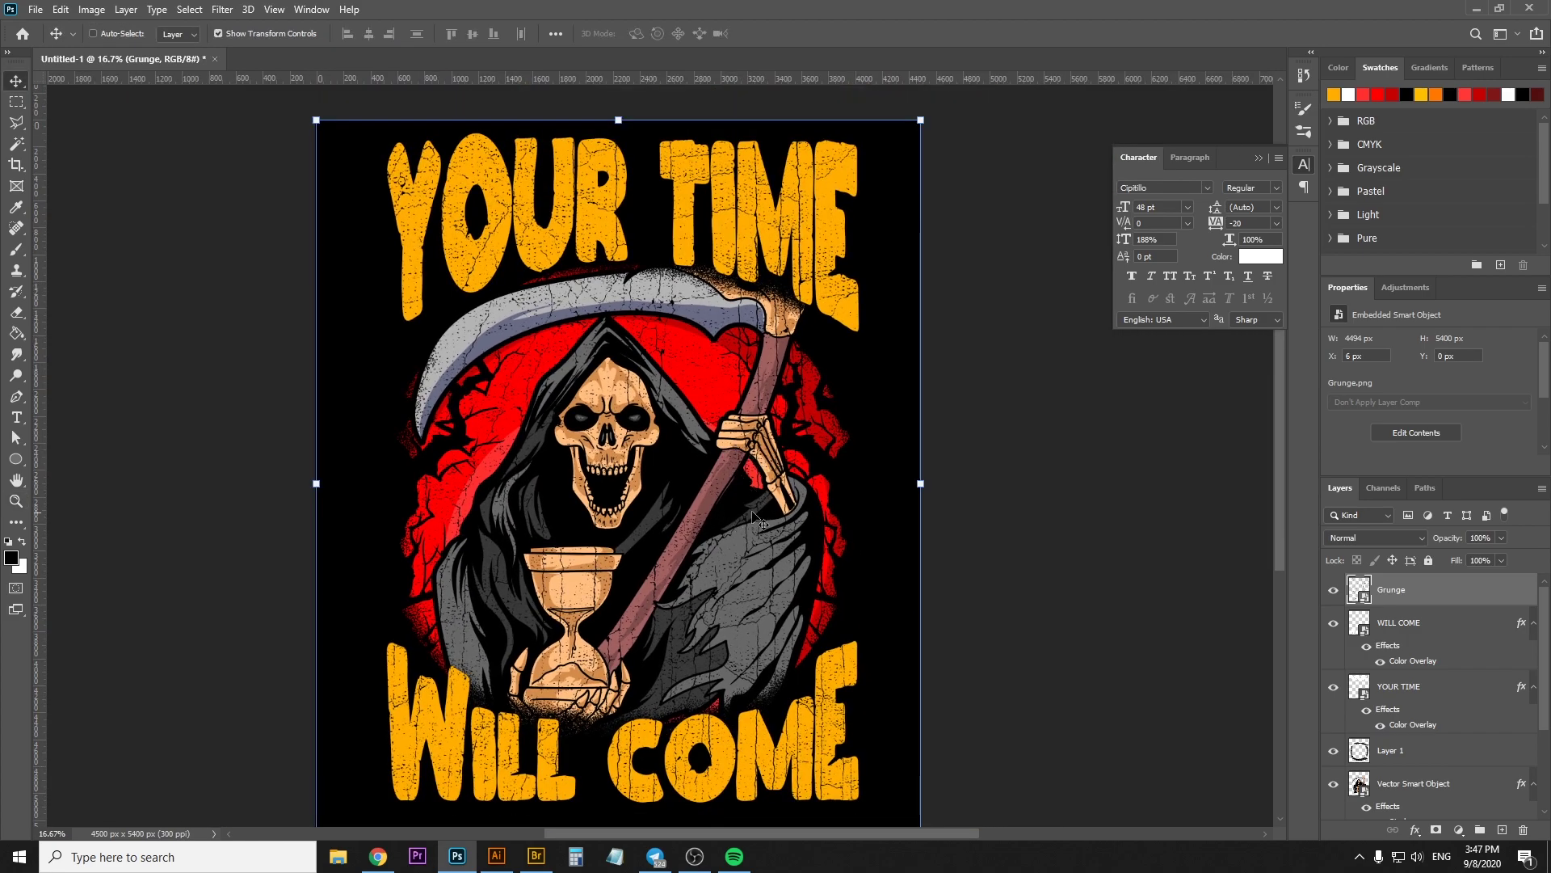